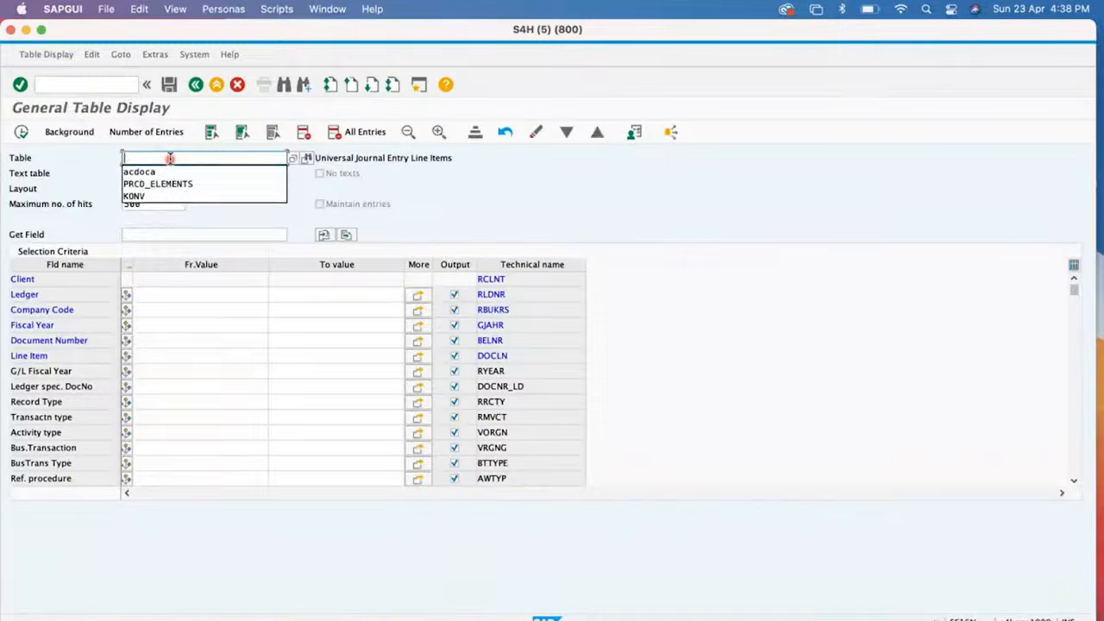
Load the selection fields of table KONV in the general table display
text(KON)
click(173, 171)
key(Return)
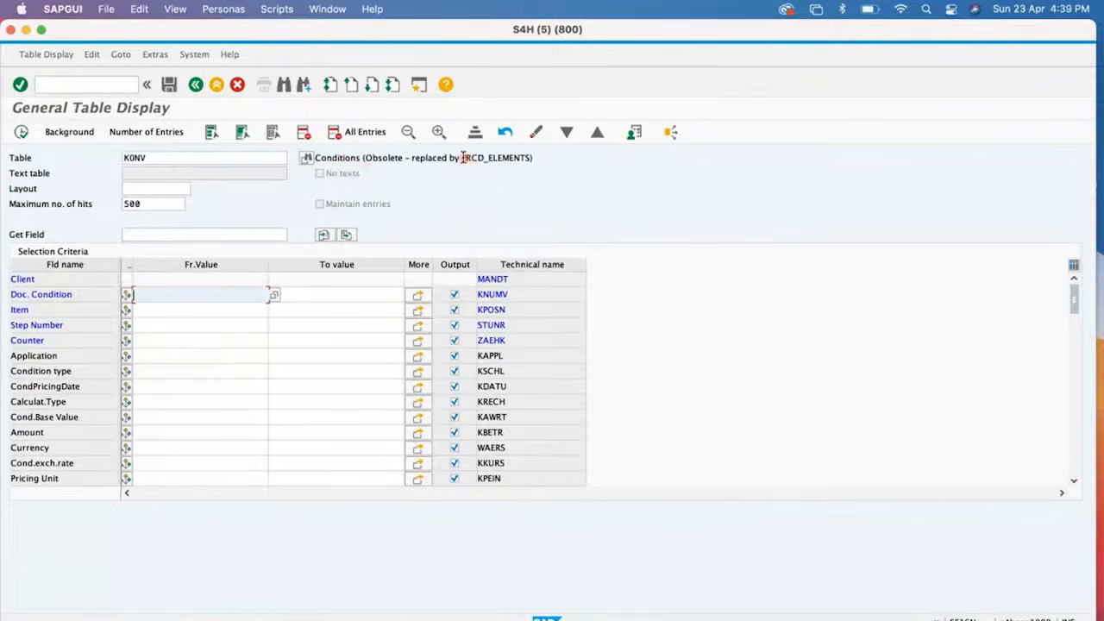
Copy the replacement table name PRCD_ELEMENTS from KONV's description and load that table instead
drag(463, 158, 551, 235)
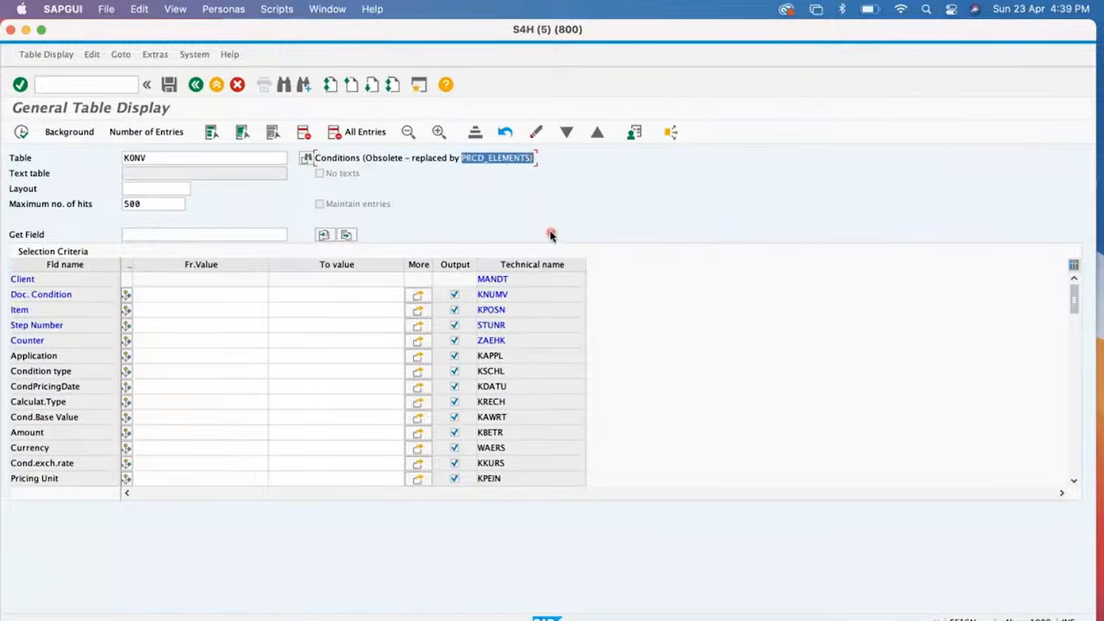
key(shift+Left)
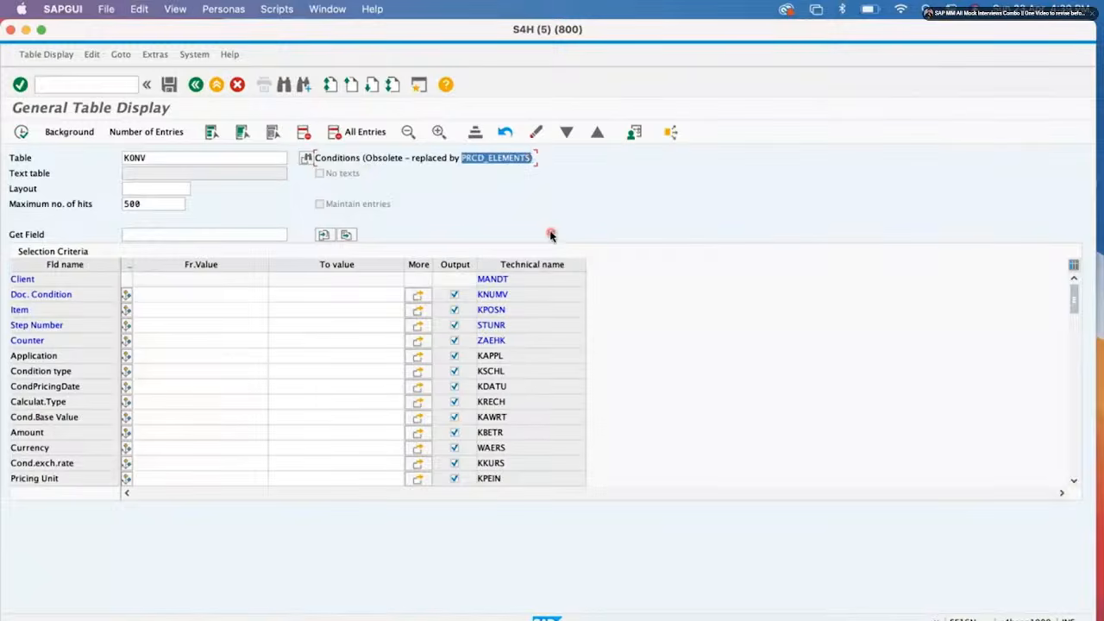
key(super+c)
click(168, 158)
double_click(168, 158)
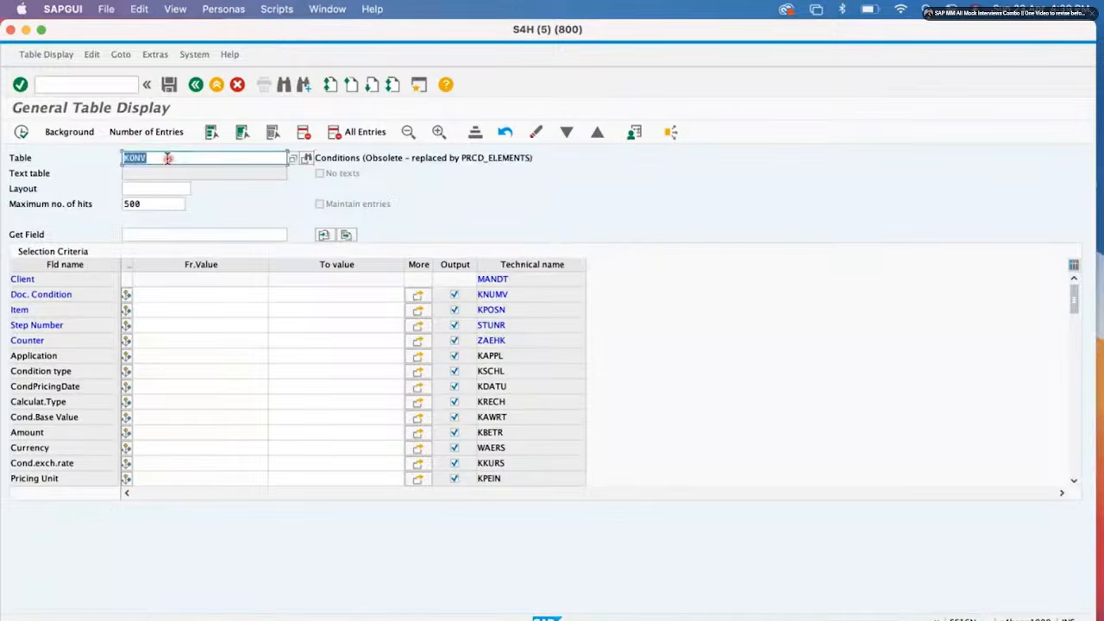
key(super+v)
key(Return)
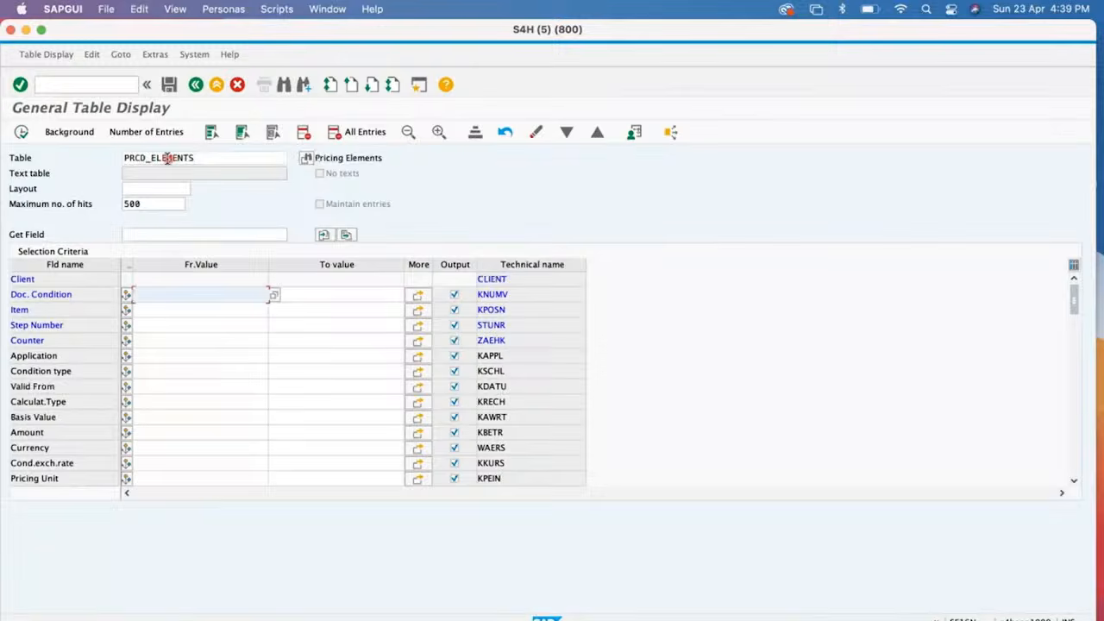
Examine the PRCD_ELEMENTS table name, its description and the Doc. Condition field with technical name KNUMV
drag(200, 159, 101, 158)
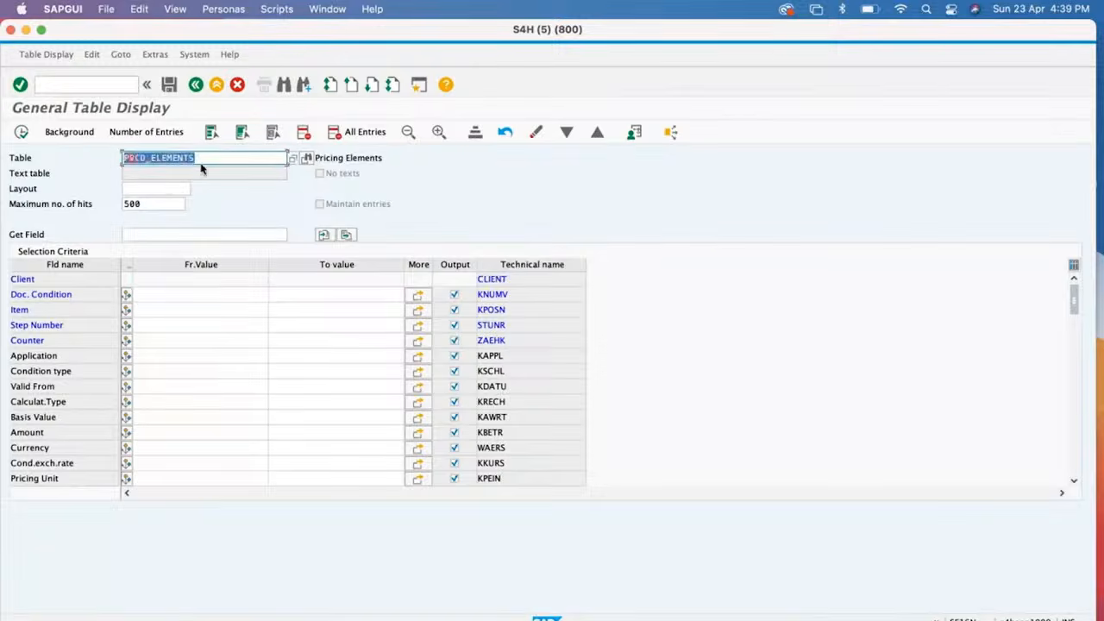
click(365, 158)
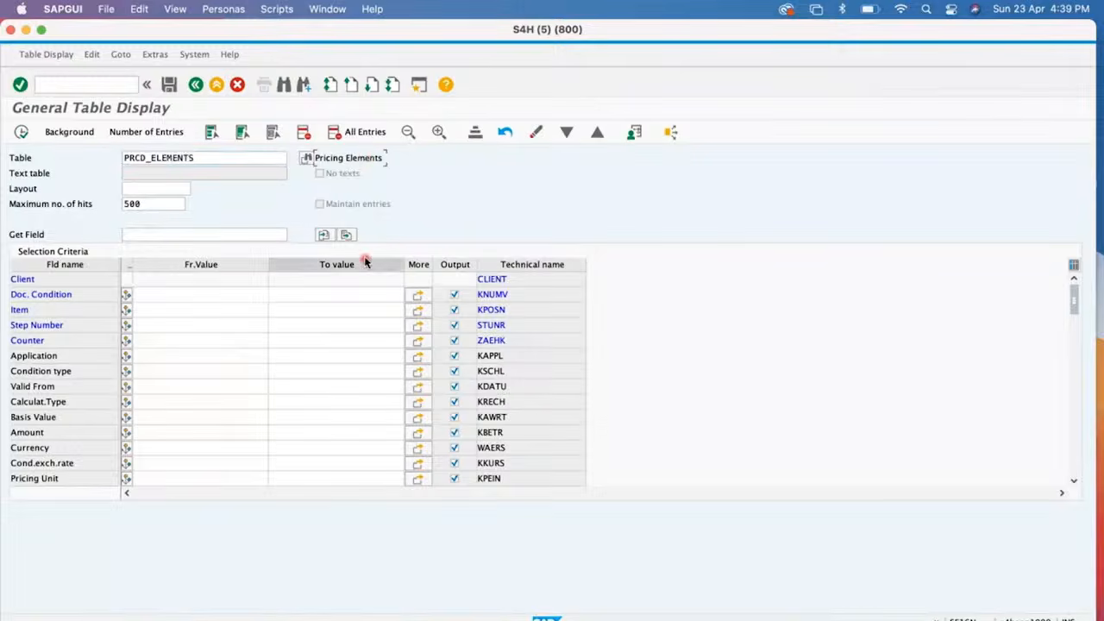
drag(514, 296, 459, 296)
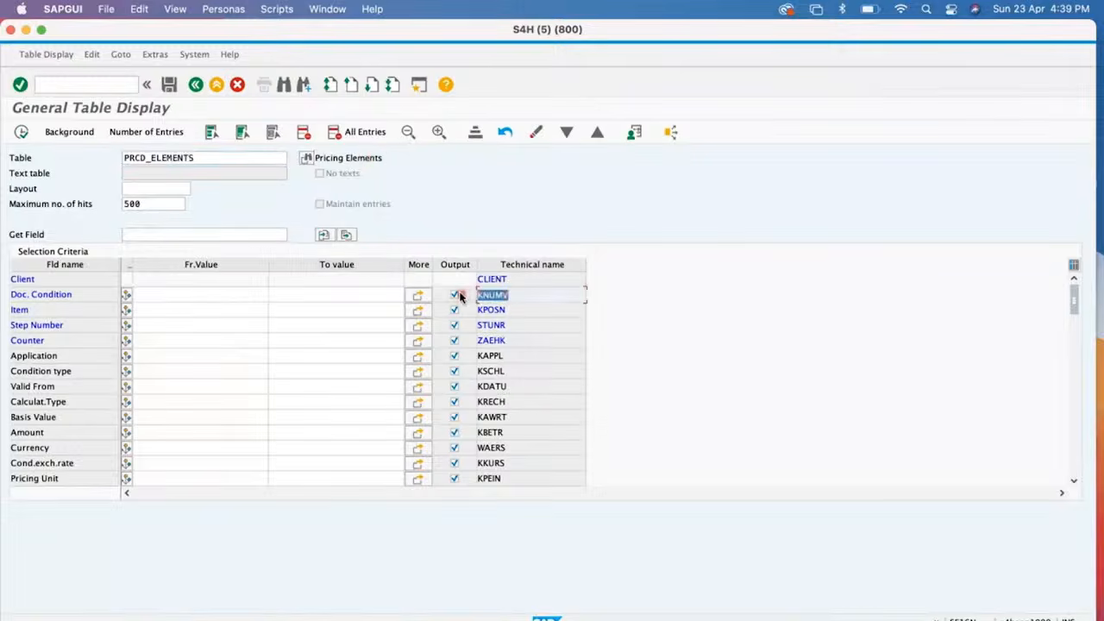
click(146, 297)
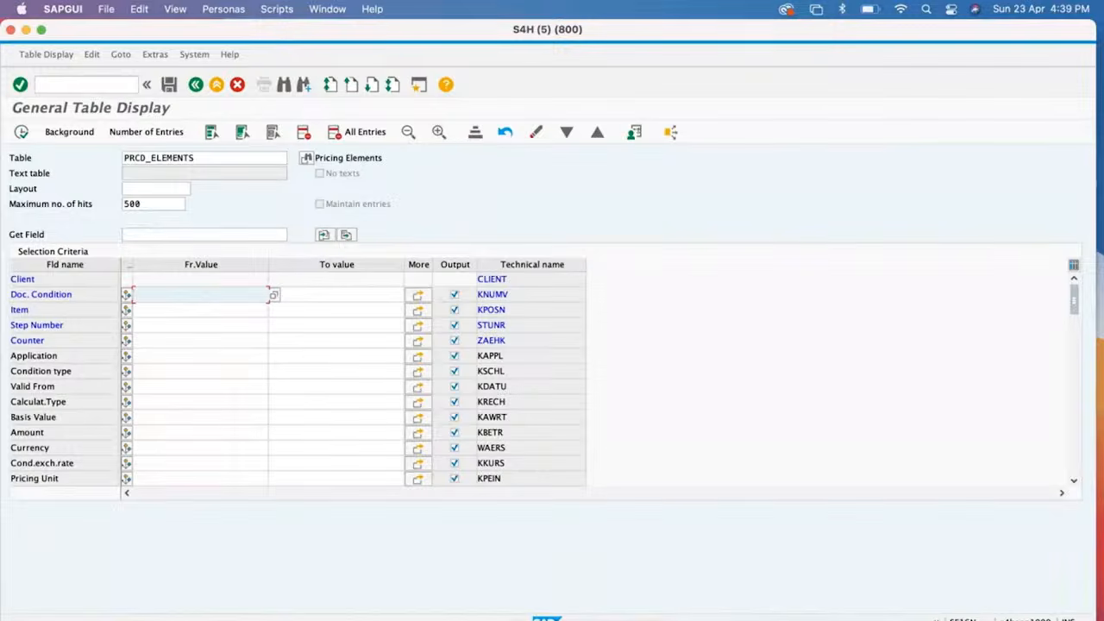
Switch to the session showing the material document and go back to the Material Document List selection screen
right_click(545, 618)
mouse_move(590, 574)
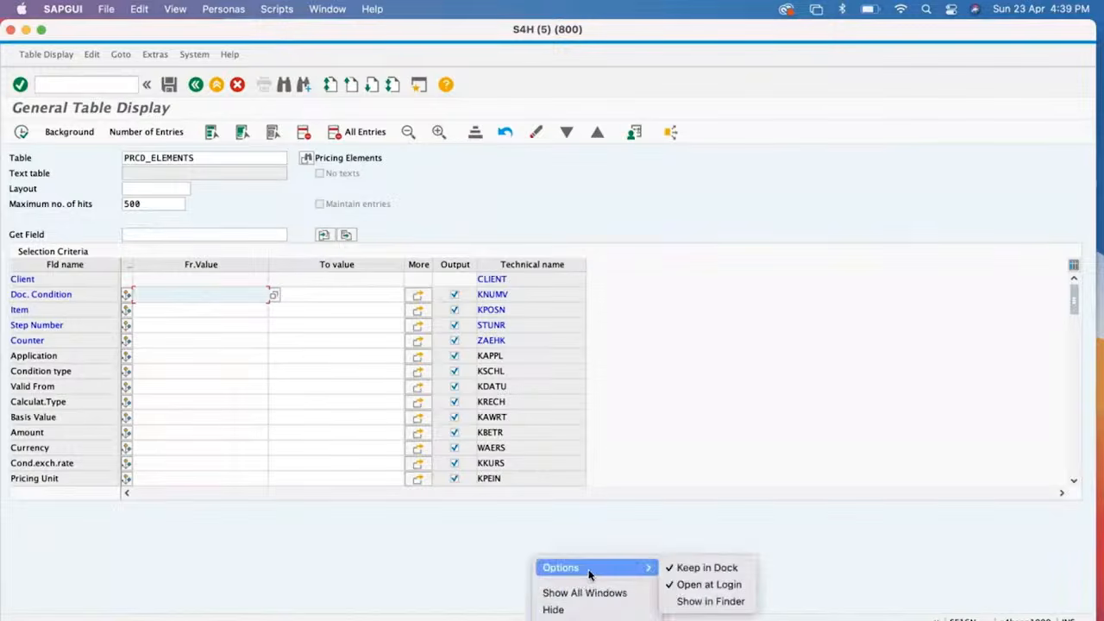
click(585, 593)
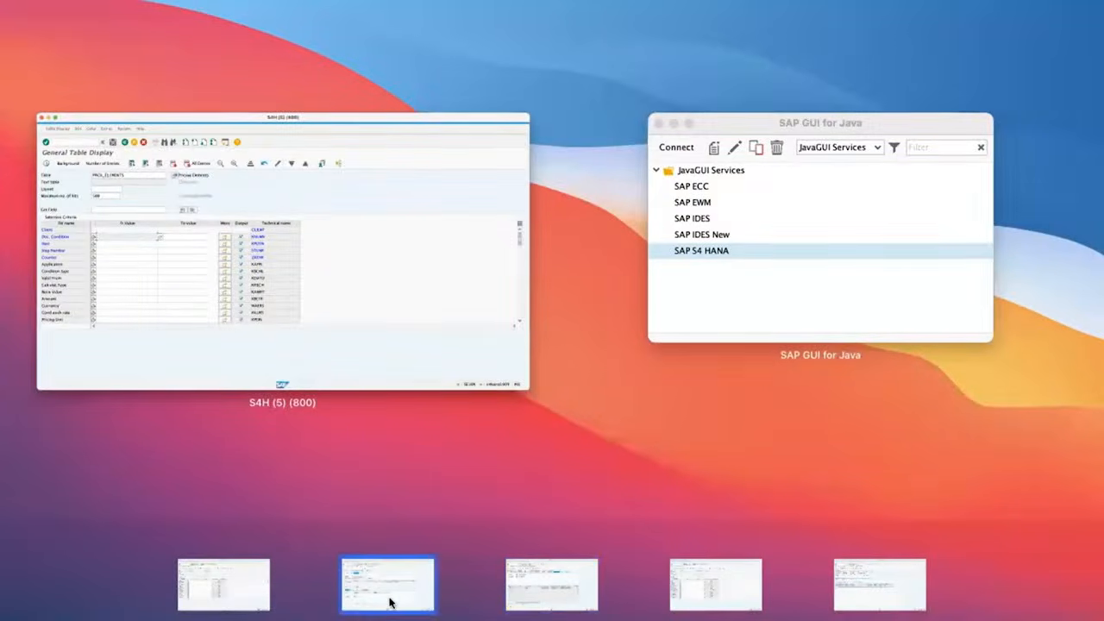
click(386, 601)
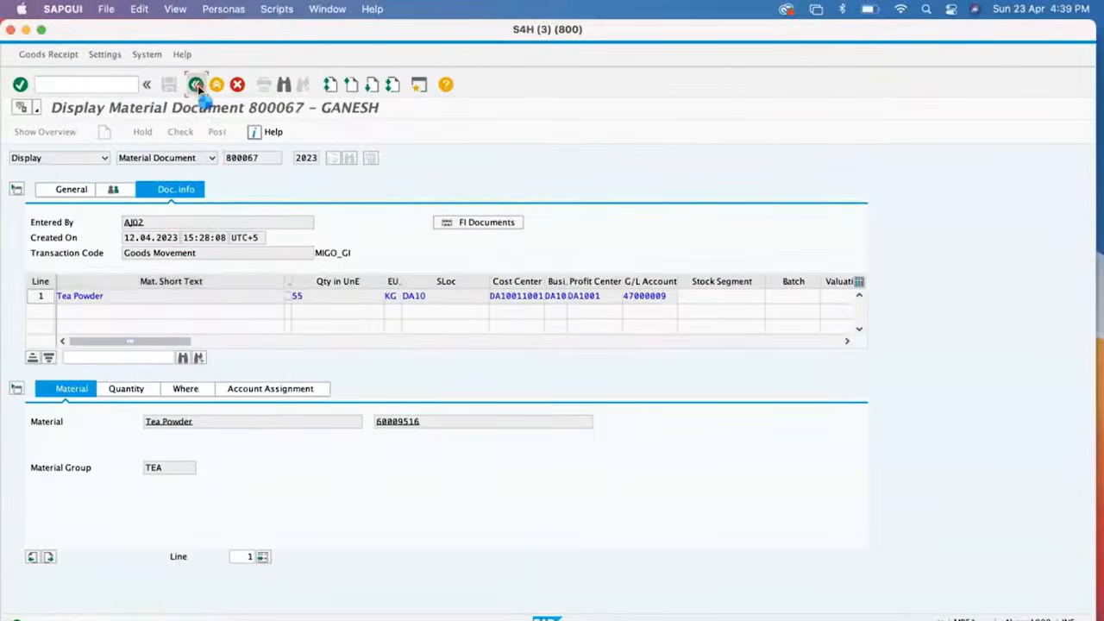
click(196, 85)
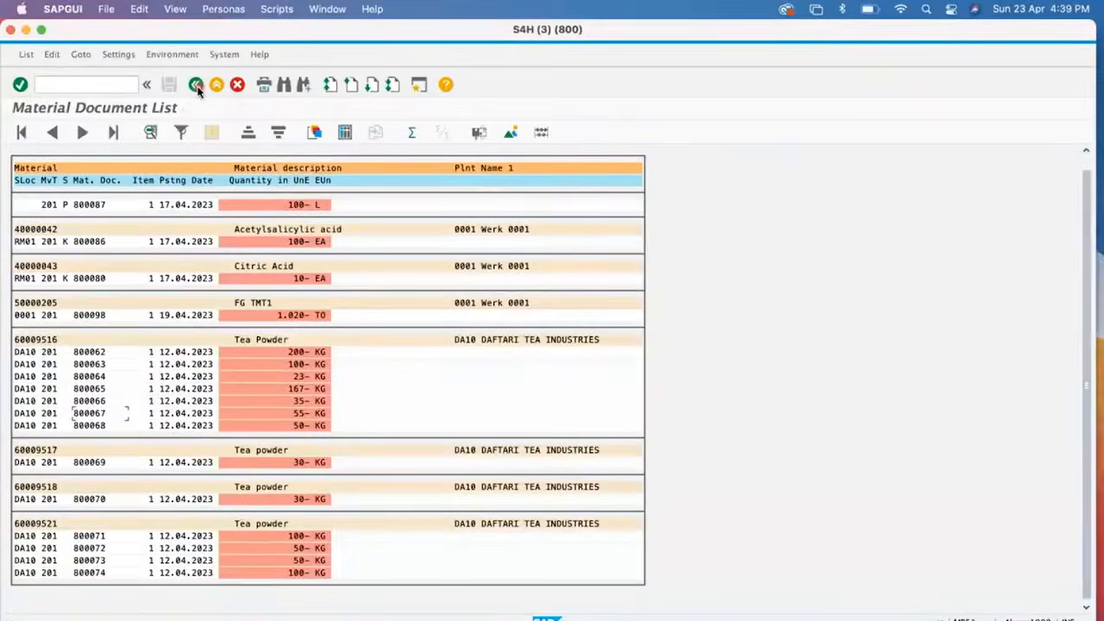
click(196, 85)
Open the purchase order display with transaction /NME23N and show the item's pricing conditions
click(82, 84)
text(/NME23N)
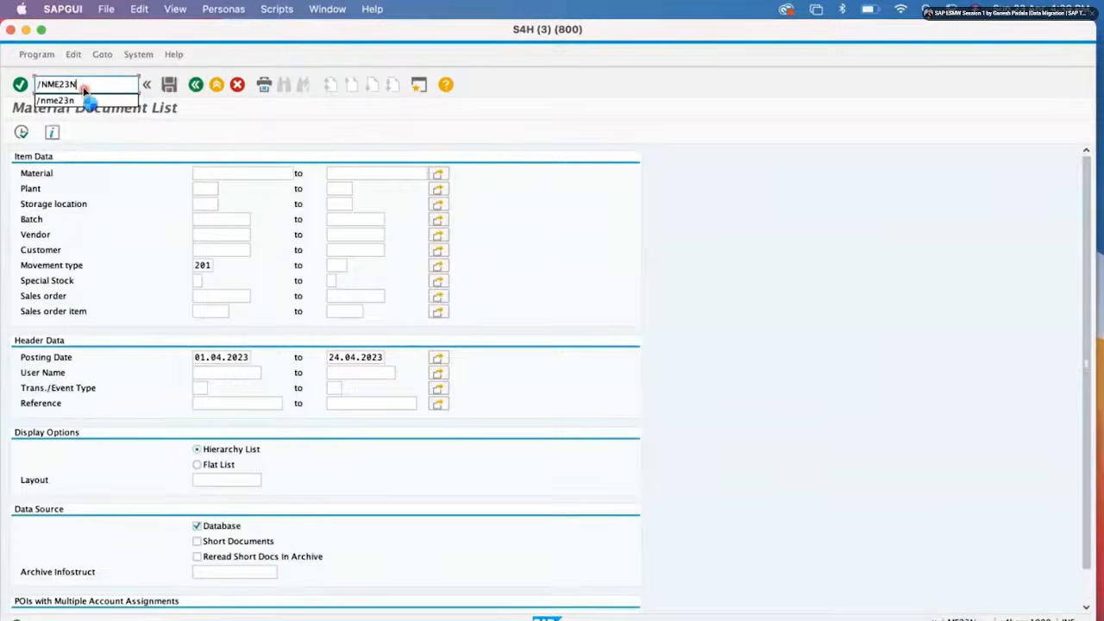
key(Return)
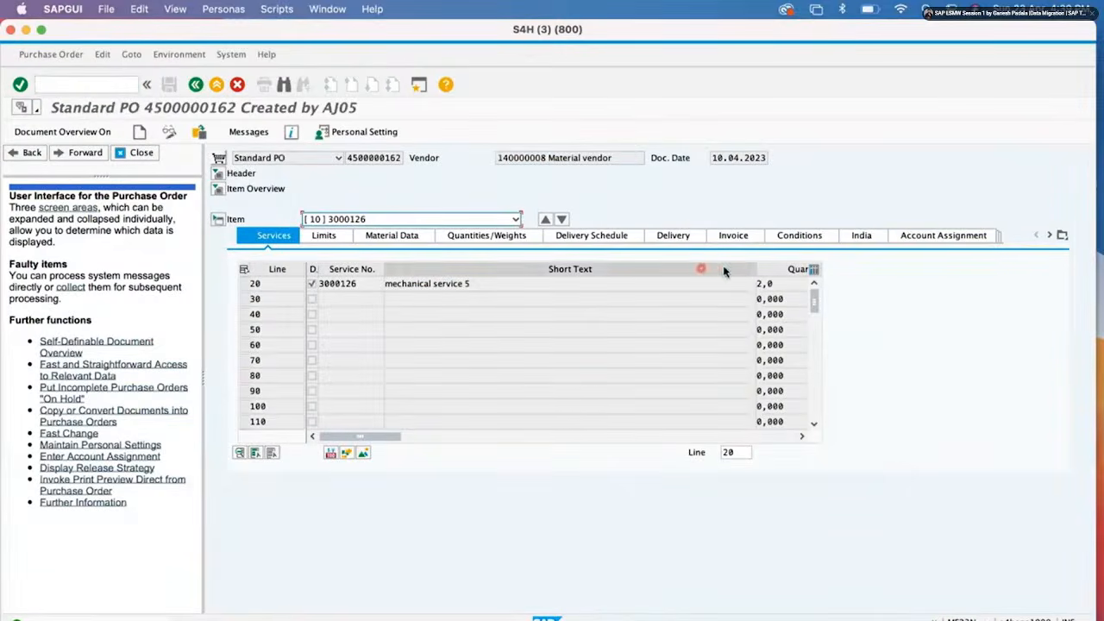
click(799, 236)
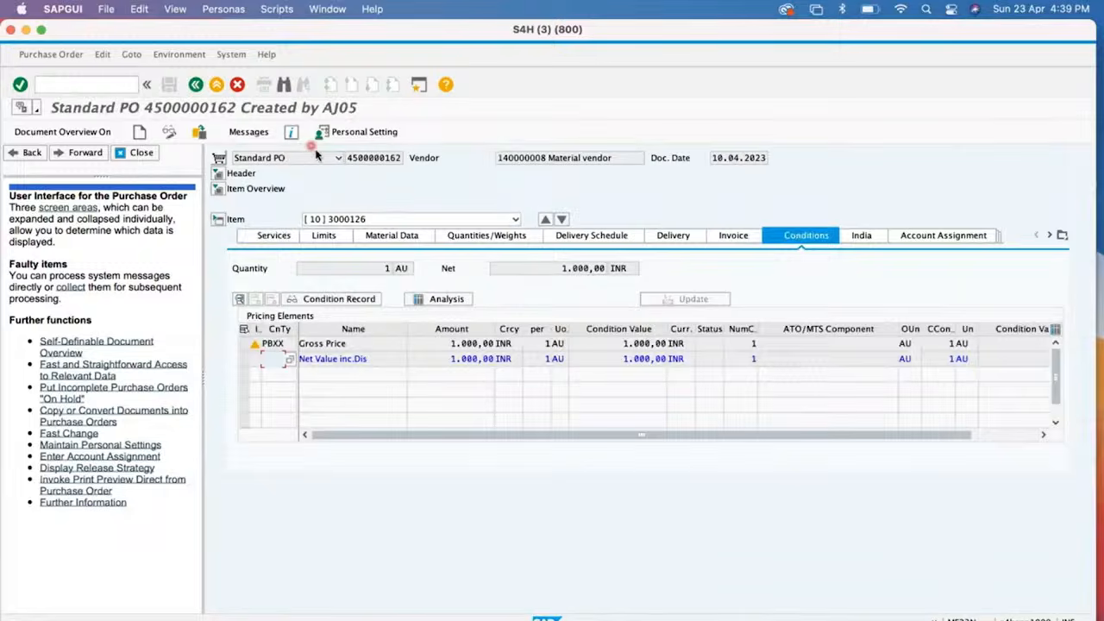
Select and copy the purchase order number from the order's header line
drag(345, 158, 409, 156)
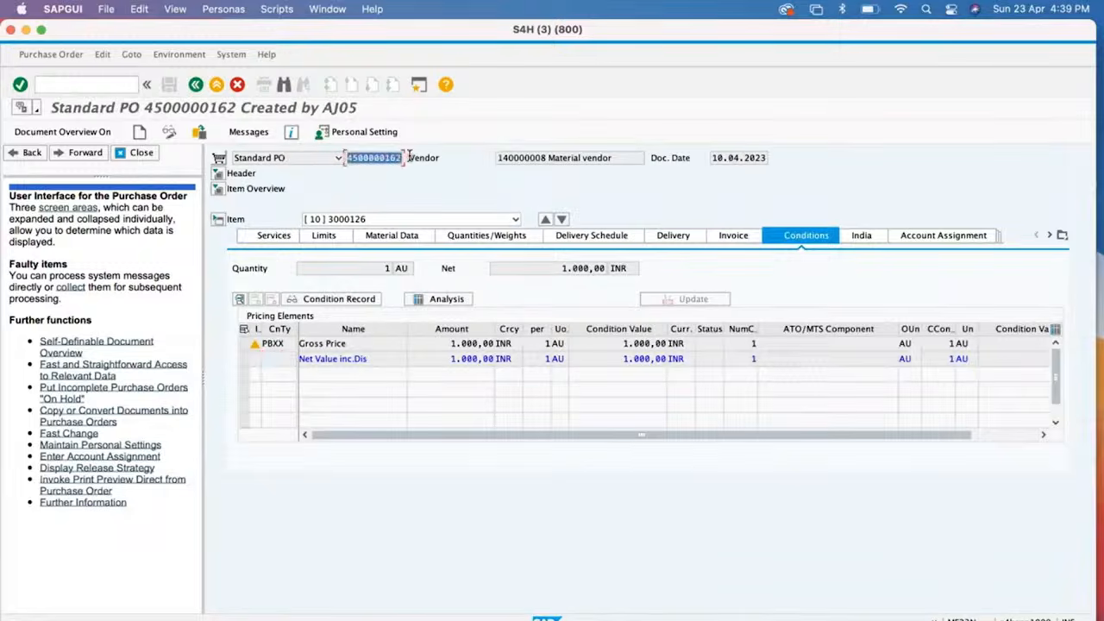
click(348, 160)
drag(347, 158, 400, 153)
Open the general table display with transaction /NSE16N and load table EKKO
click(99, 86)
text(/NSE16N)
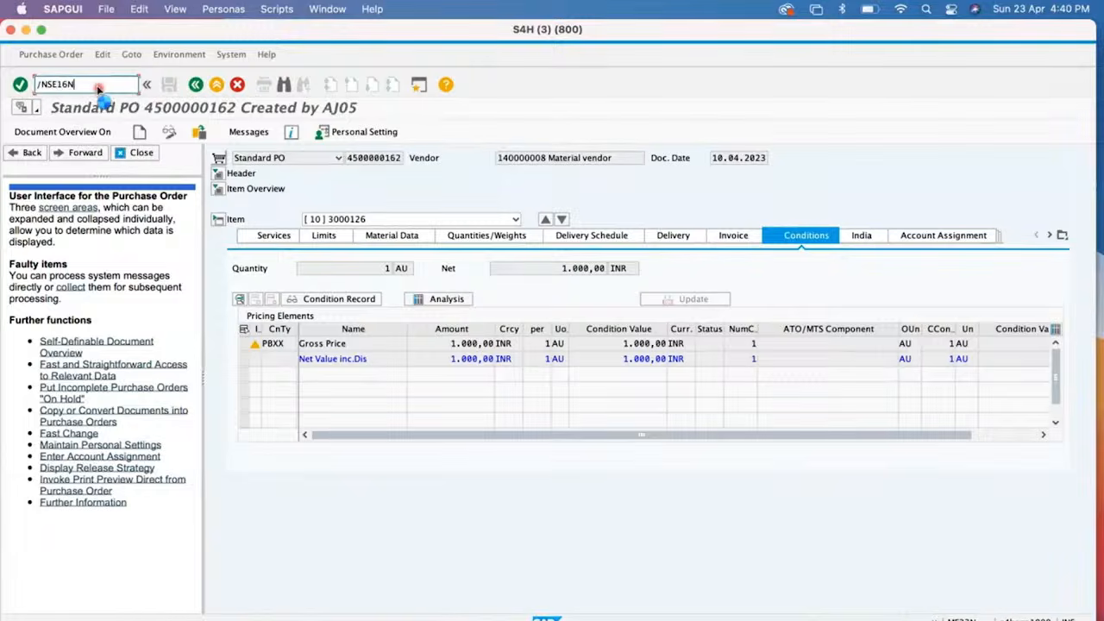
key(Return)
text(E)
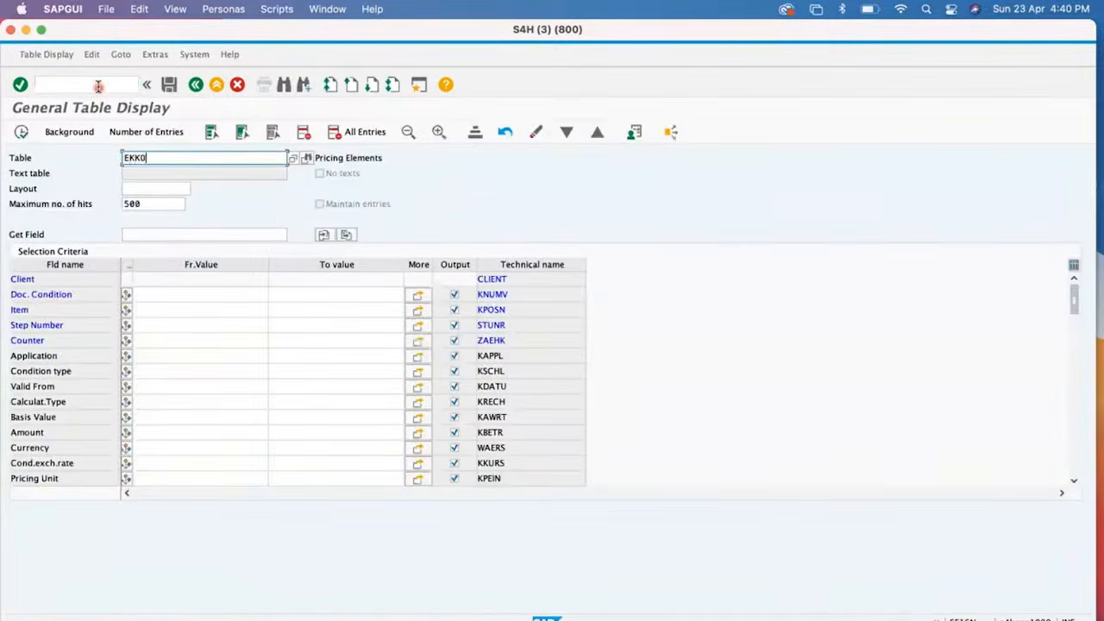
text(KKO)
key(Return)
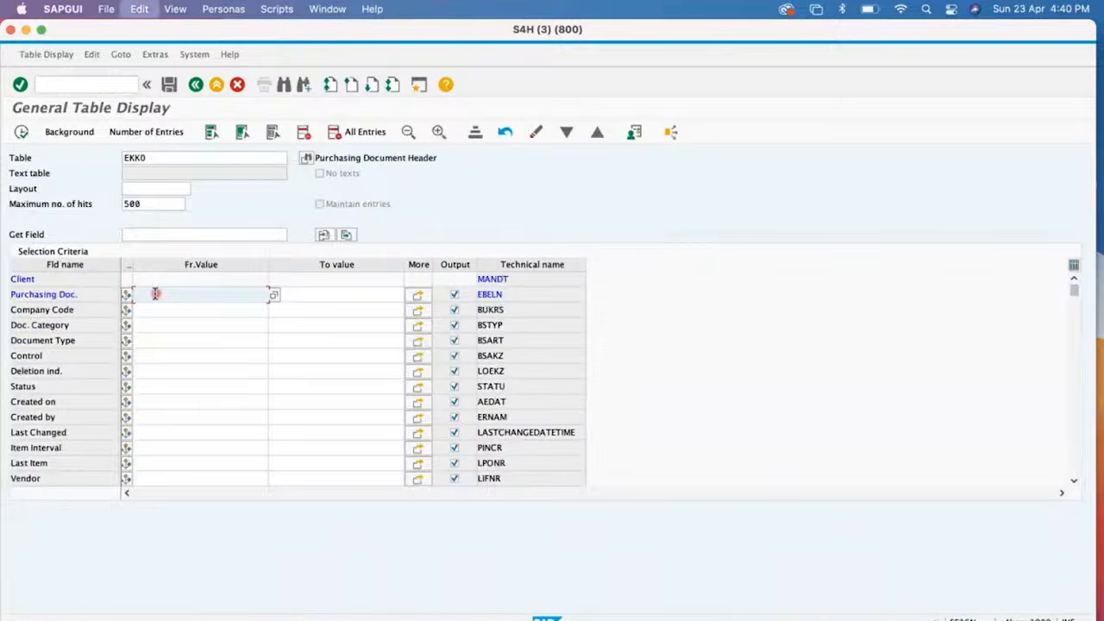
Search EKKO for the copied purchase order number and open the detailed display of the matching entry
key(super+v)
click(21, 132)
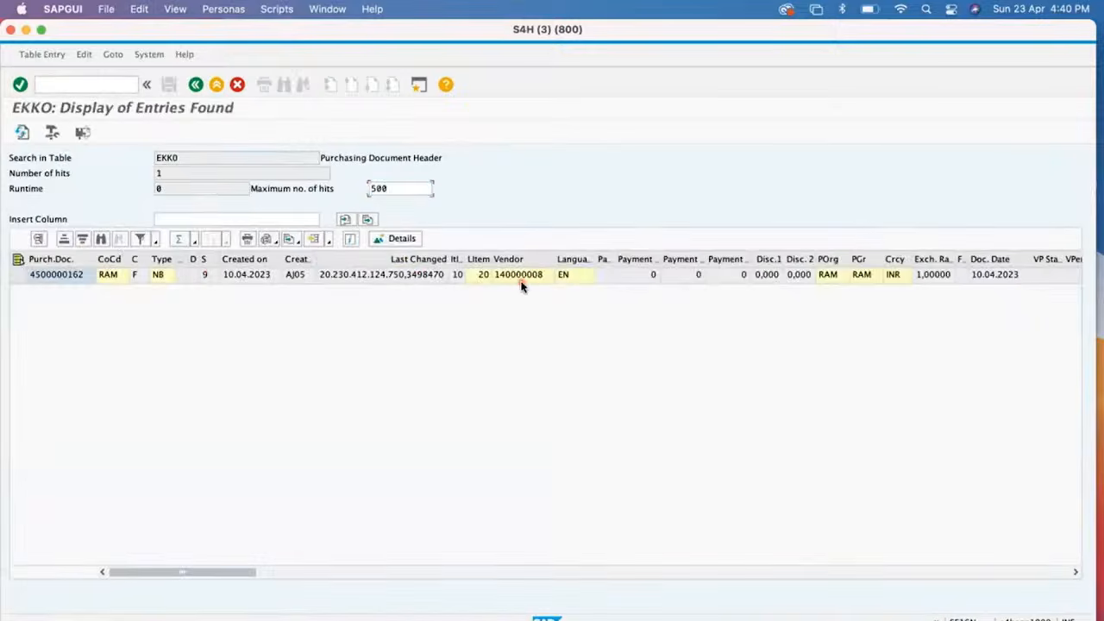
double_click(520, 275)
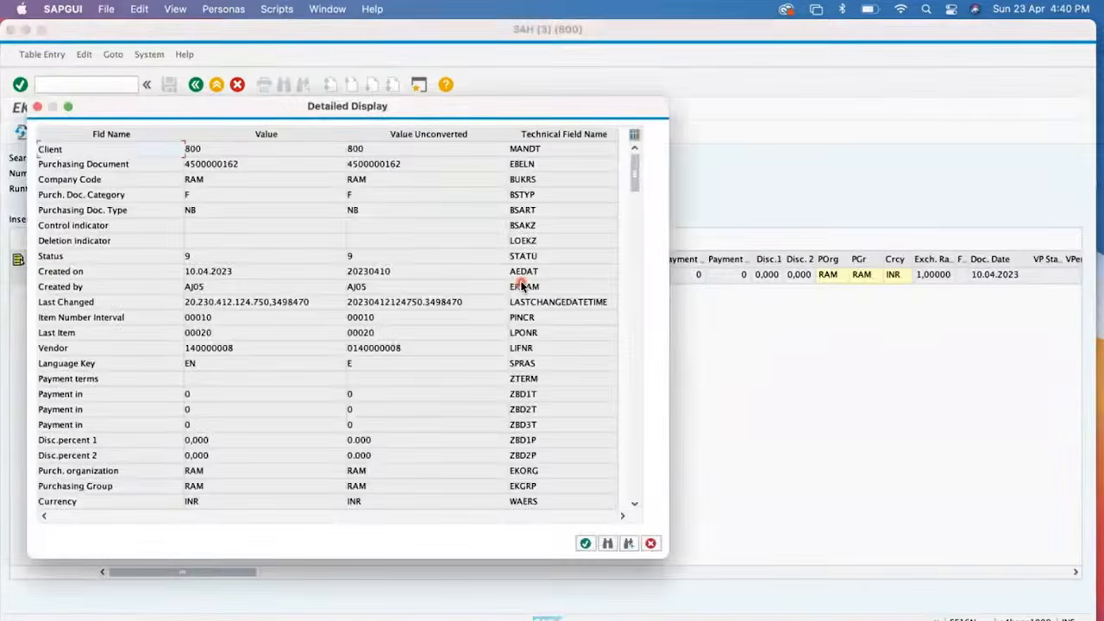
Find Doc. Condition No. (KNUMV) in the entry's details, copy its value and close the detailed display
click(217, 331)
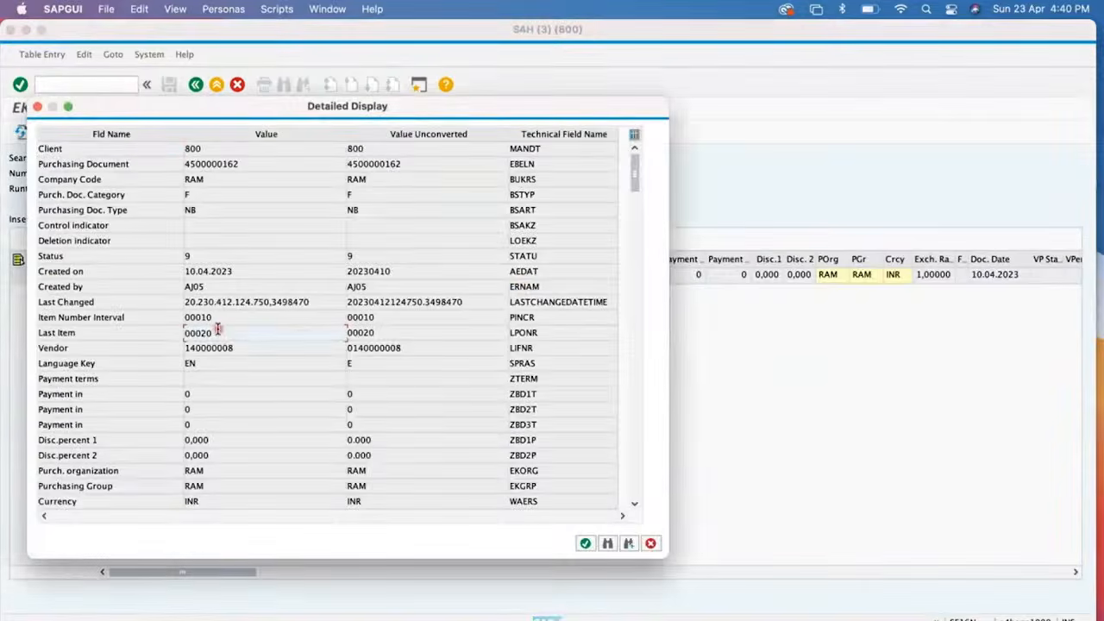
key(Down)
key(Down)
key(Down)
key(Down)
key(Down)
key(Down)
key(Down)
key(Down)
key(Down)
key(Down)
key(Down)
key(Down)
key(Down)
key(Down)
key(Down)
key(Down)
key(Down)
key(Down)
key(Down)
key(Down)
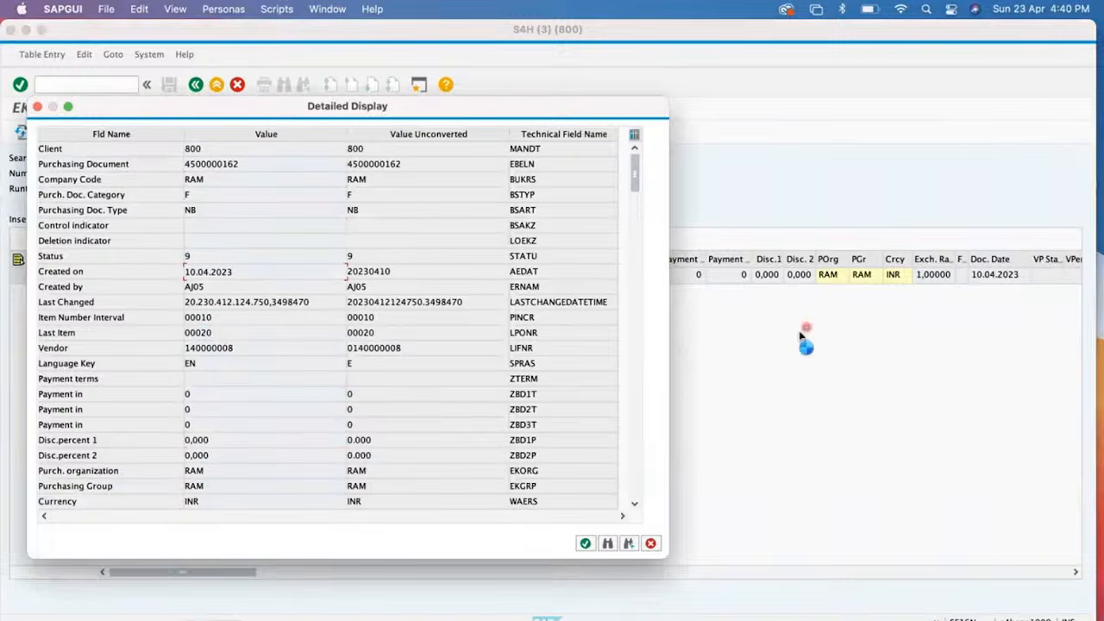
click(636, 260)
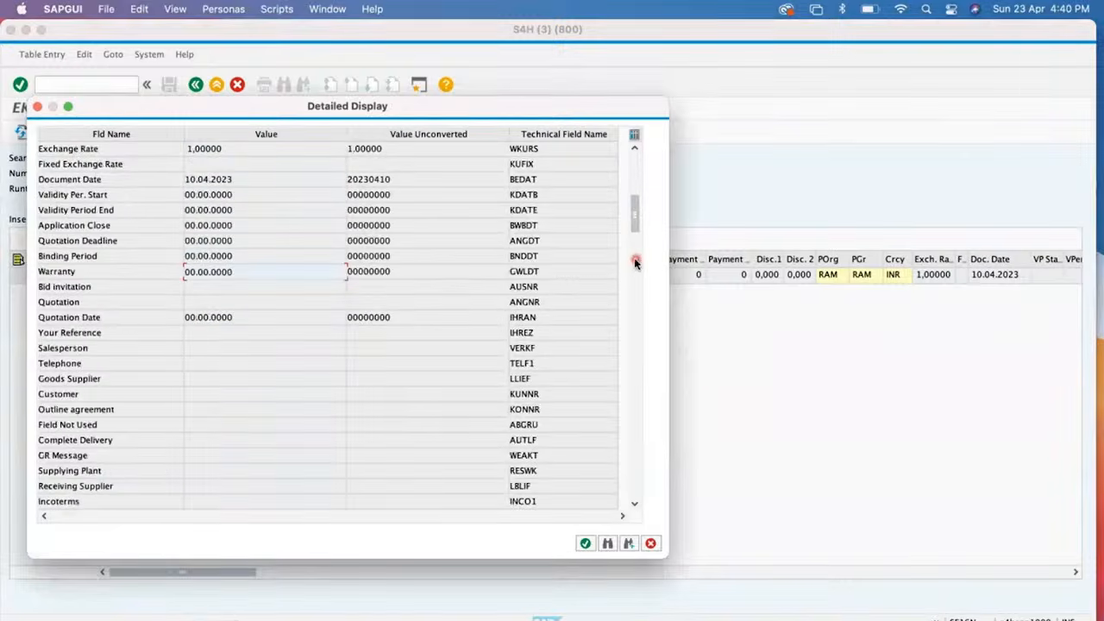
click(635, 317)
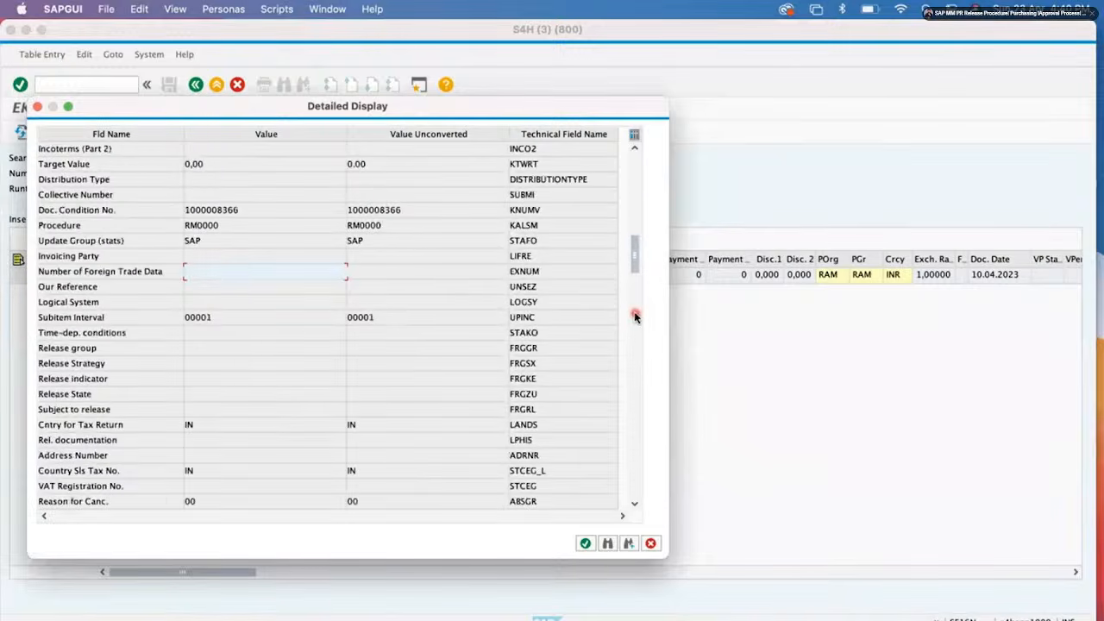
click(255, 211)
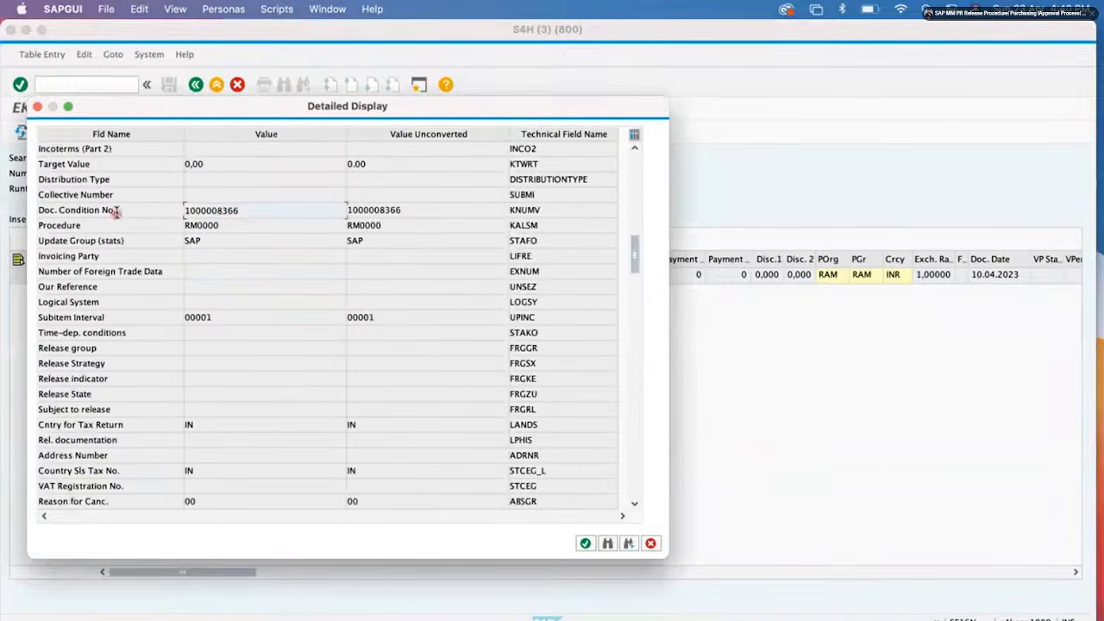
click(268, 206)
drag(250, 209, 180, 212)
key(super+c)
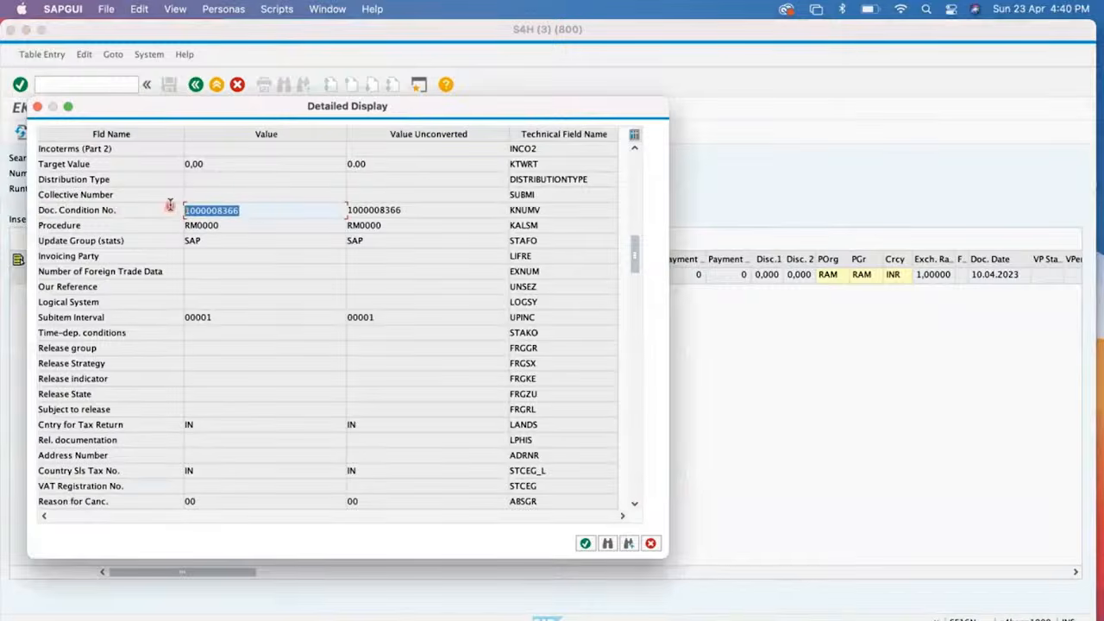
click(651, 543)
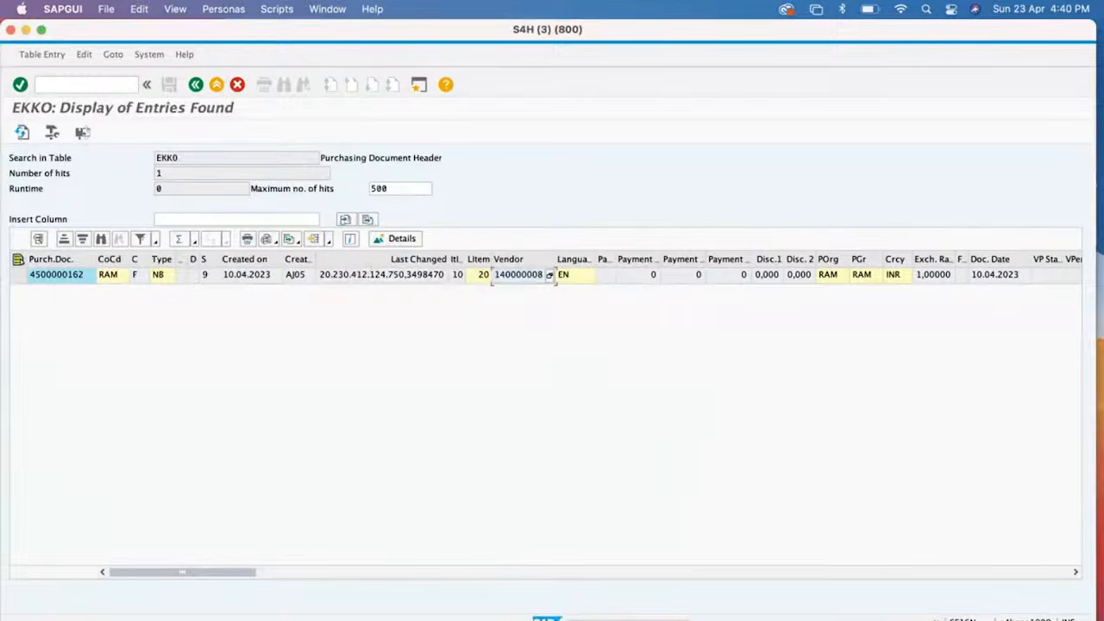
Switch back to the session with PRCD_ELEMENTS and paste the copied document condition number as the Doc. Condition from-value
right_click(545, 618)
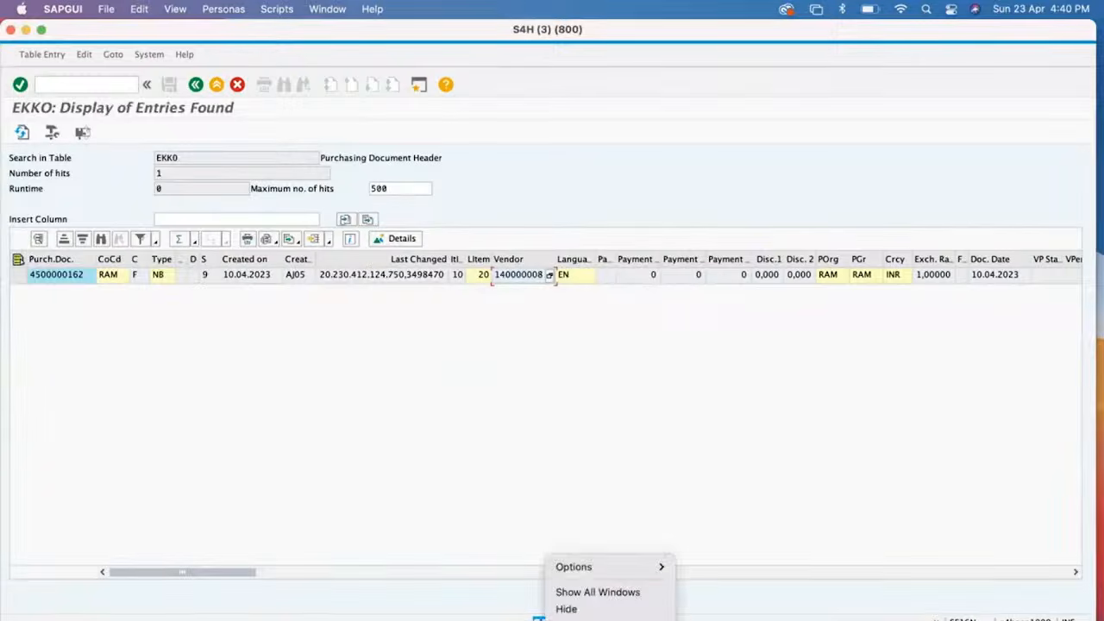
click(596, 593)
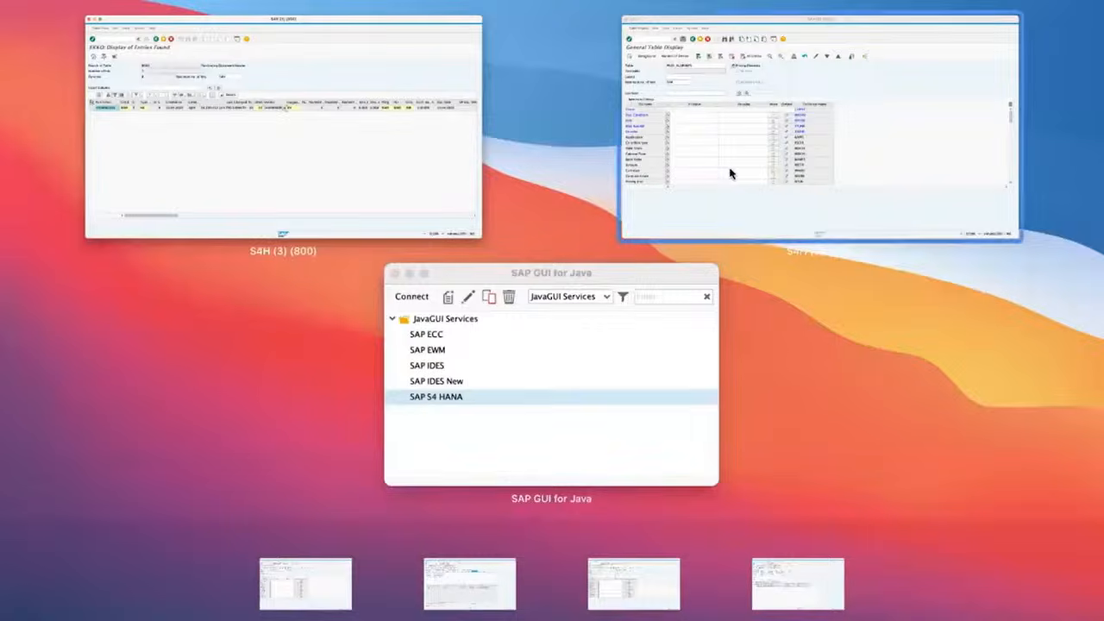
click(729, 172)
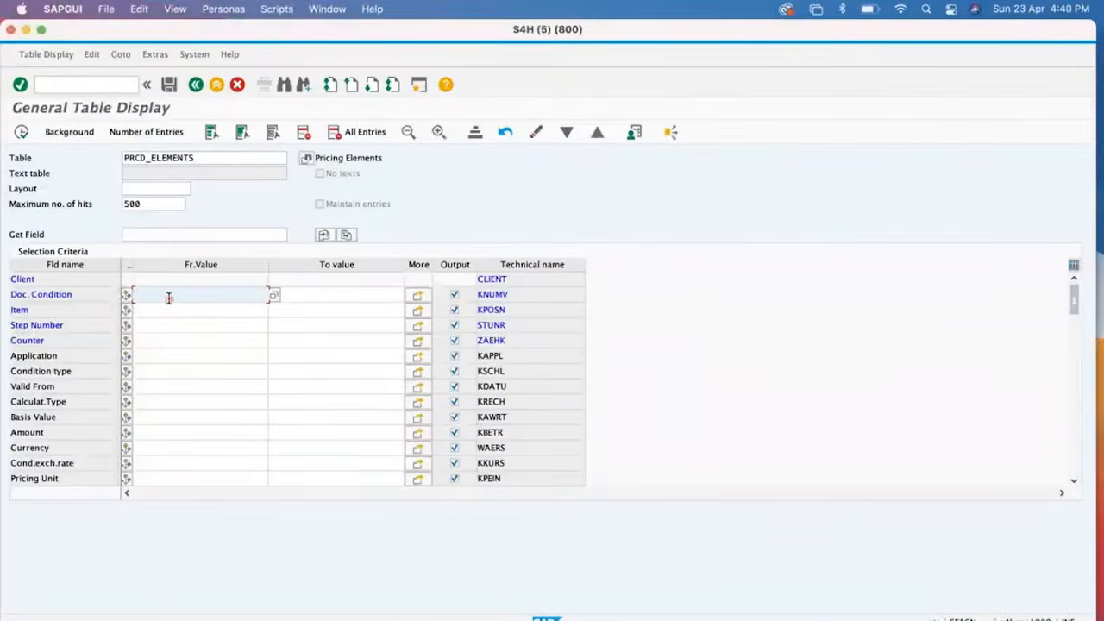
key(super+v)
Set the Item criterion to 20, run the PRCD_ELEMENTS search and view the further columns of the pricing entries
click(186, 309)
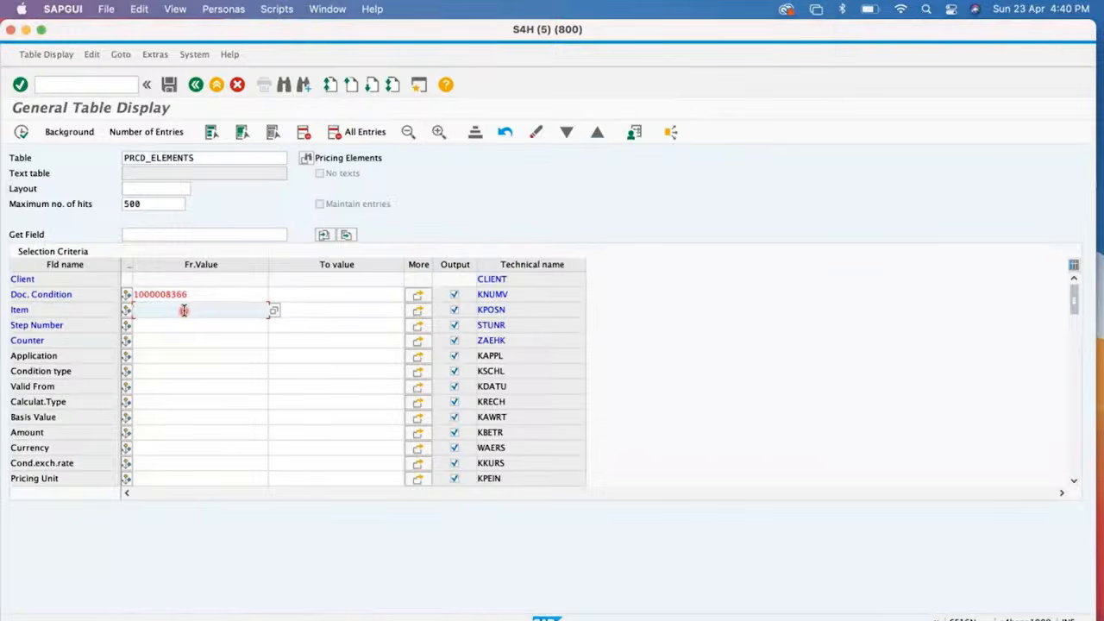
text(20)
click(21, 132)
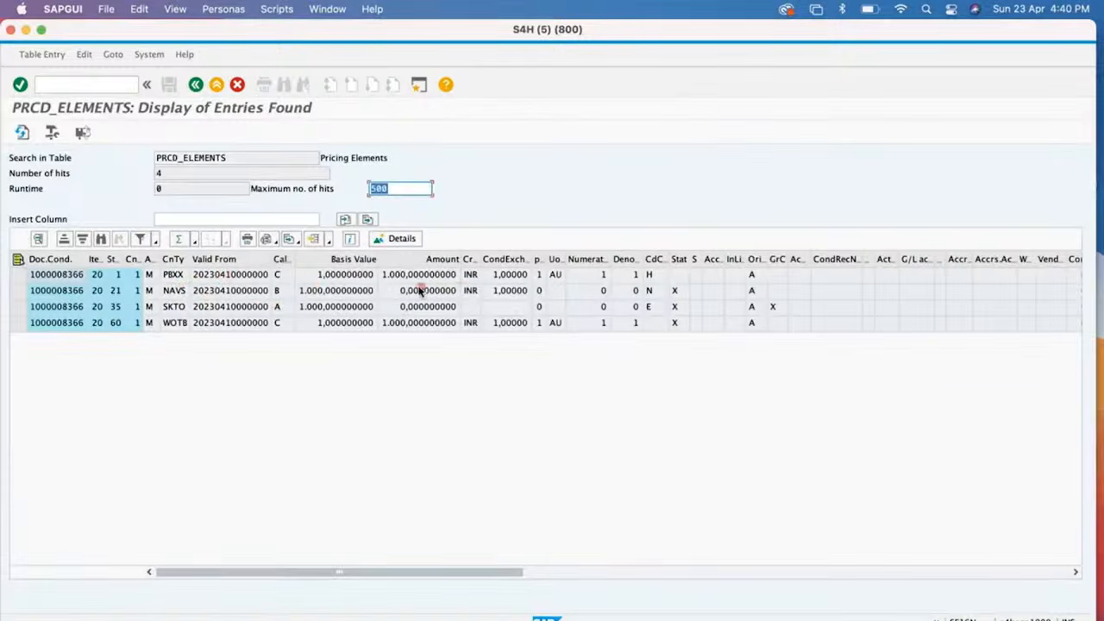
click(559, 573)
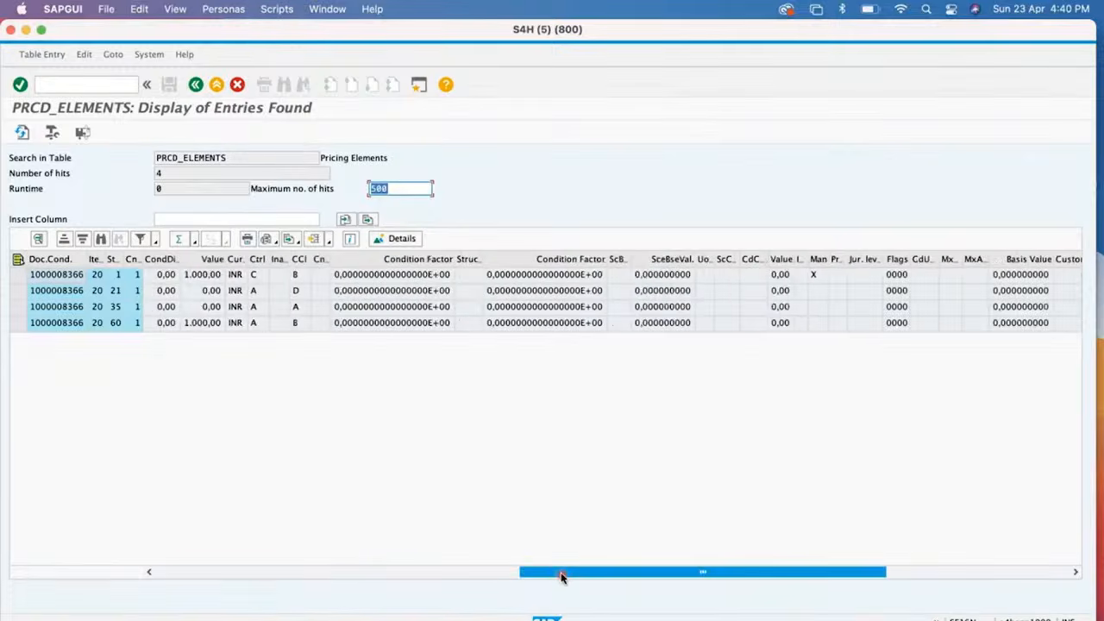
Widen the Value column and review the remaining columns of the PRCD_ELEMENTS entries for item 20
click(896, 574)
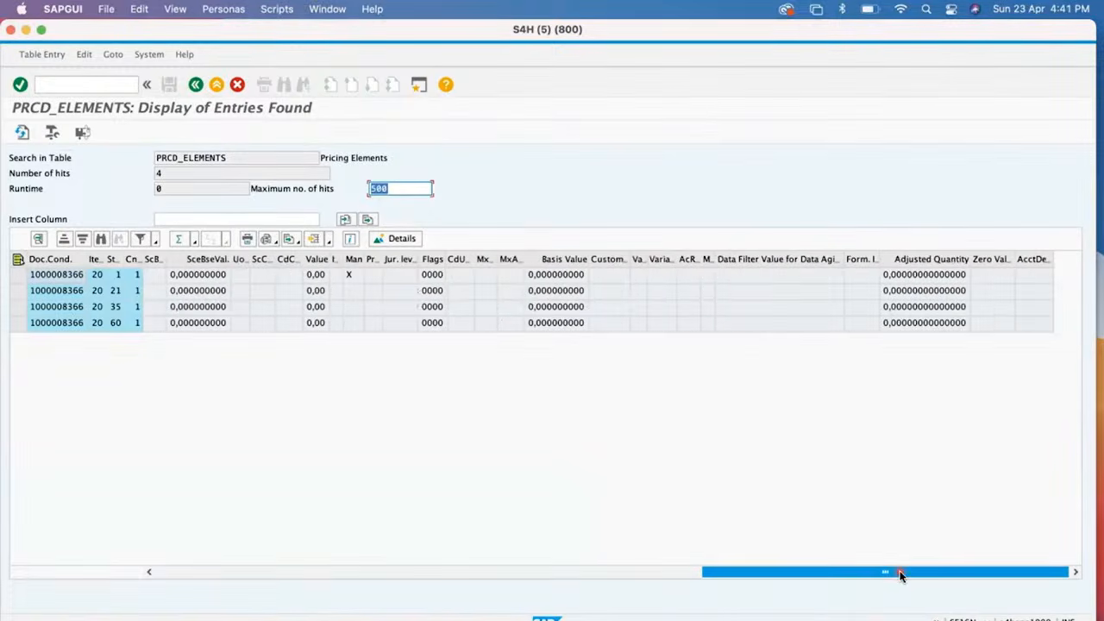
click(643, 578)
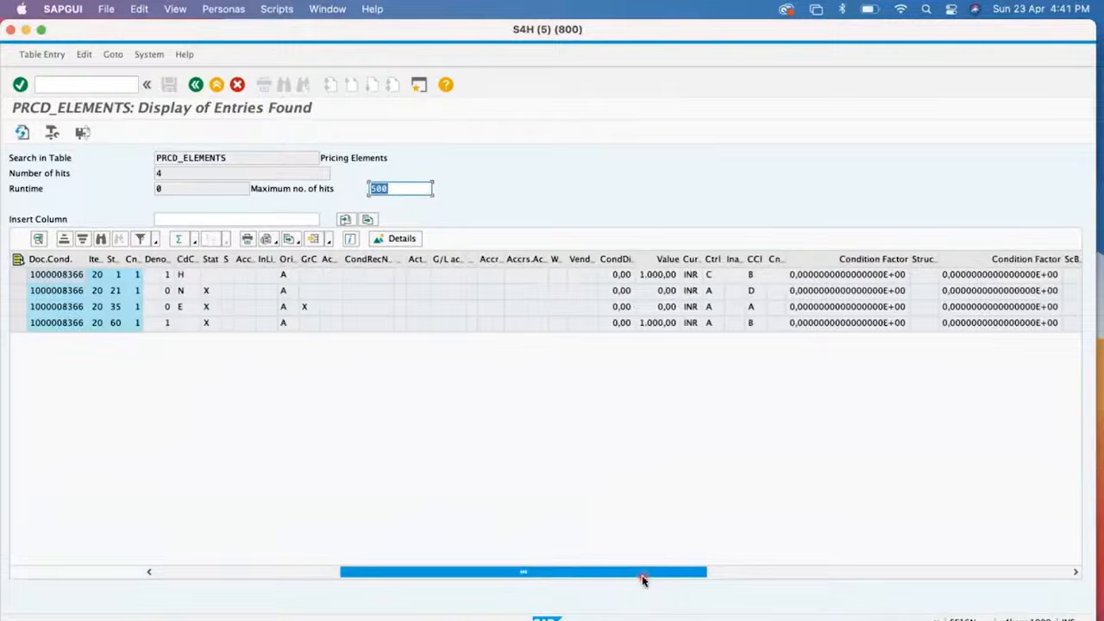
click(671, 259)
drag(681, 259, 715, 259)
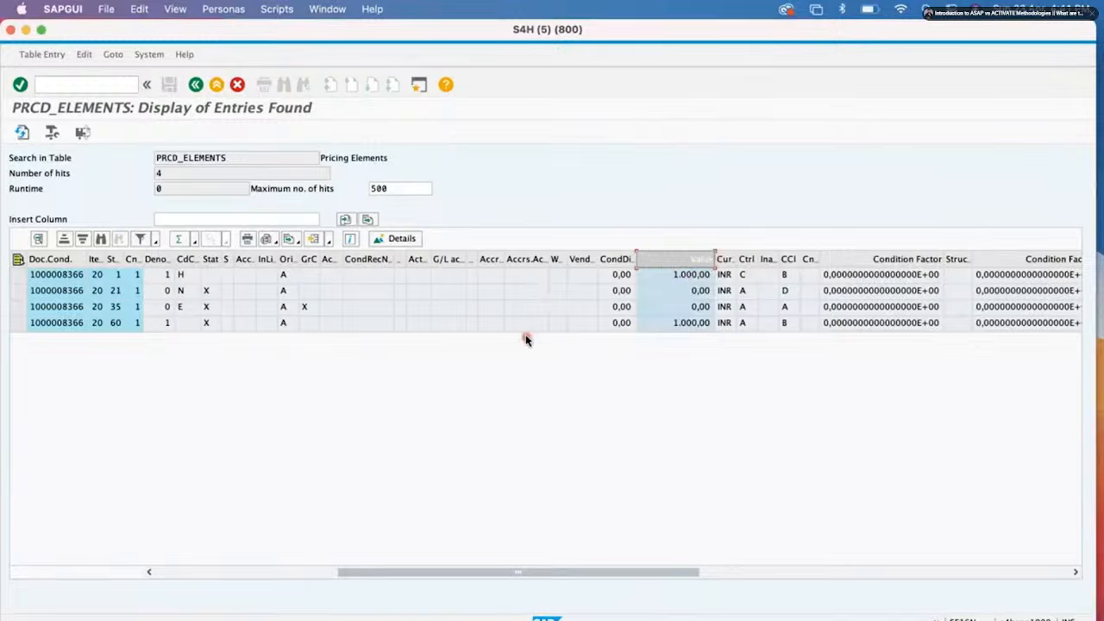
click(181, 576)
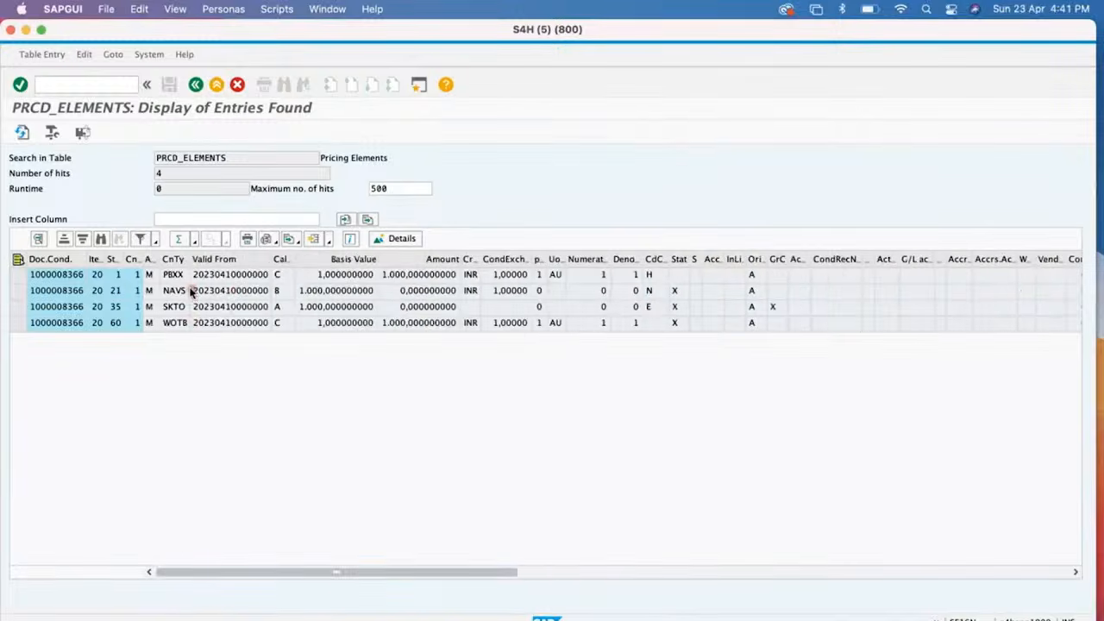
click(573, 571)
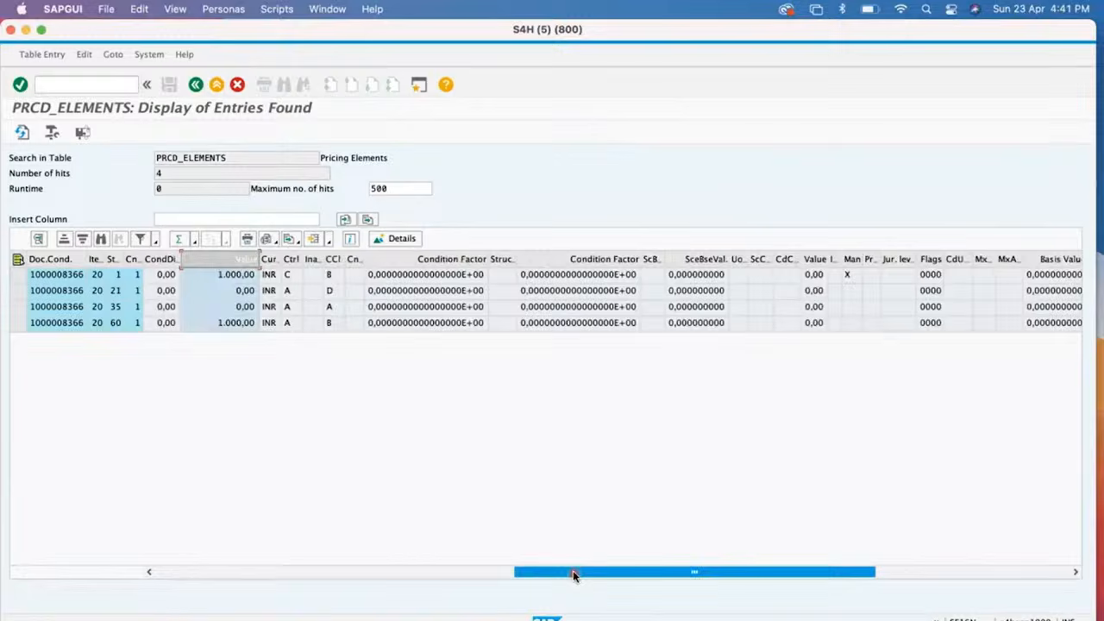
click(899, 576)
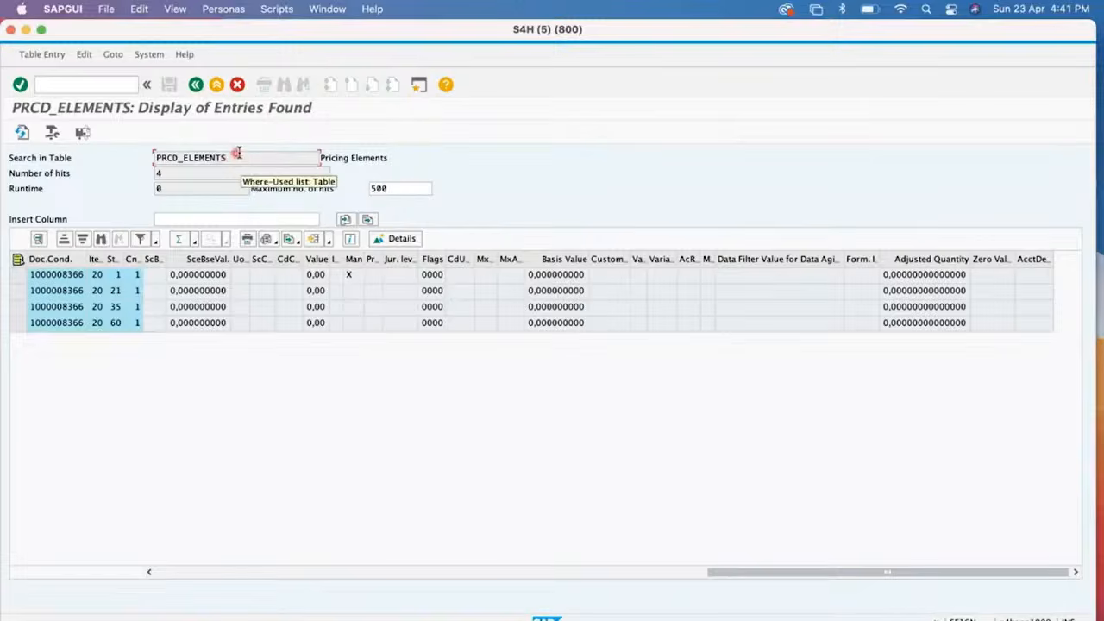
drag(231, 155, 129, 160)
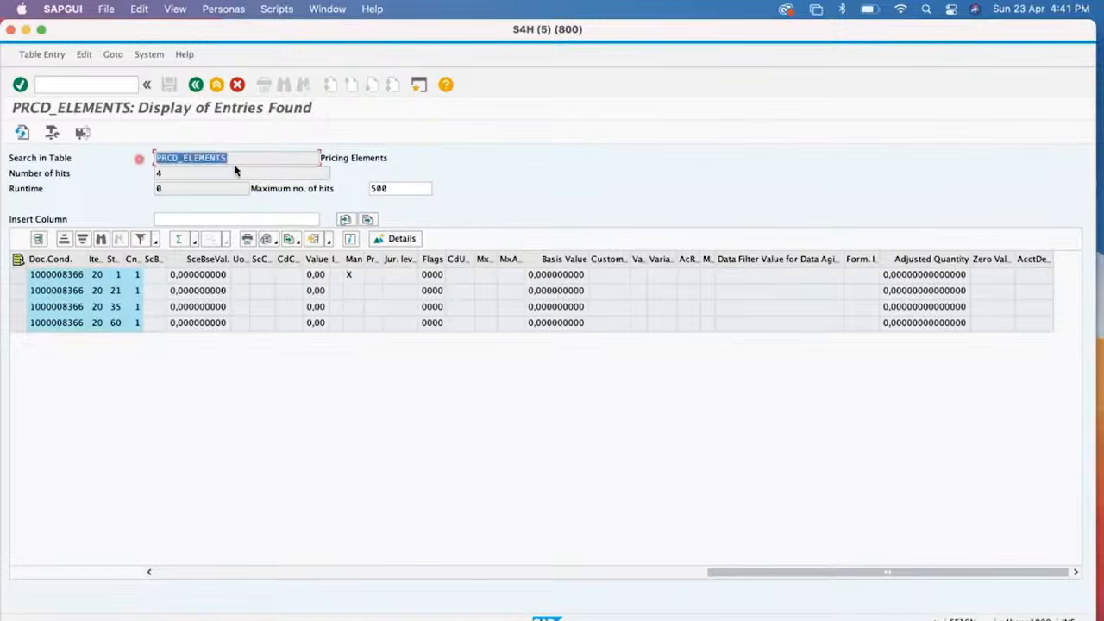
drag(236, 157, 143, 160)
Open the detailed display of the PBXX pricing entry, find the Value field (KWERT) and close the display
click(689, 570)
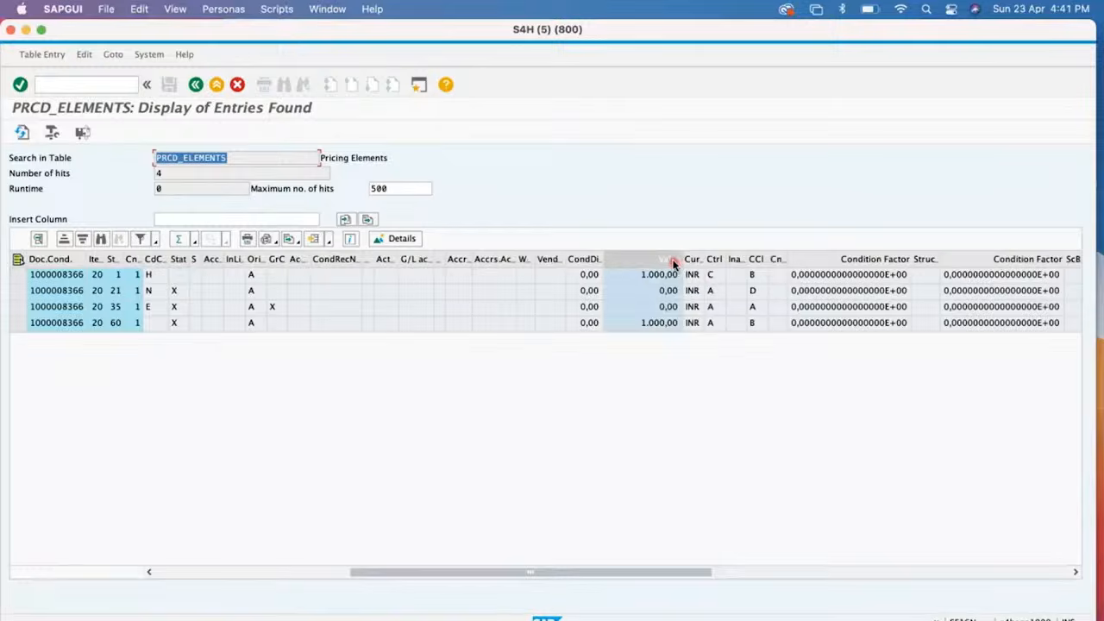
double_click(642, 274)
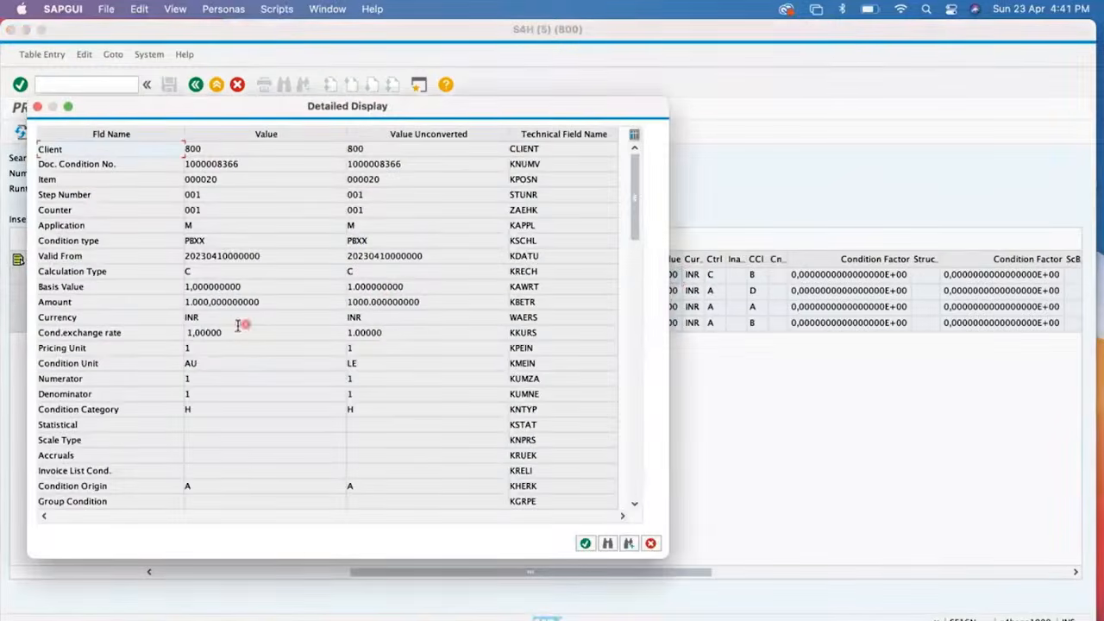
click(636, 358)
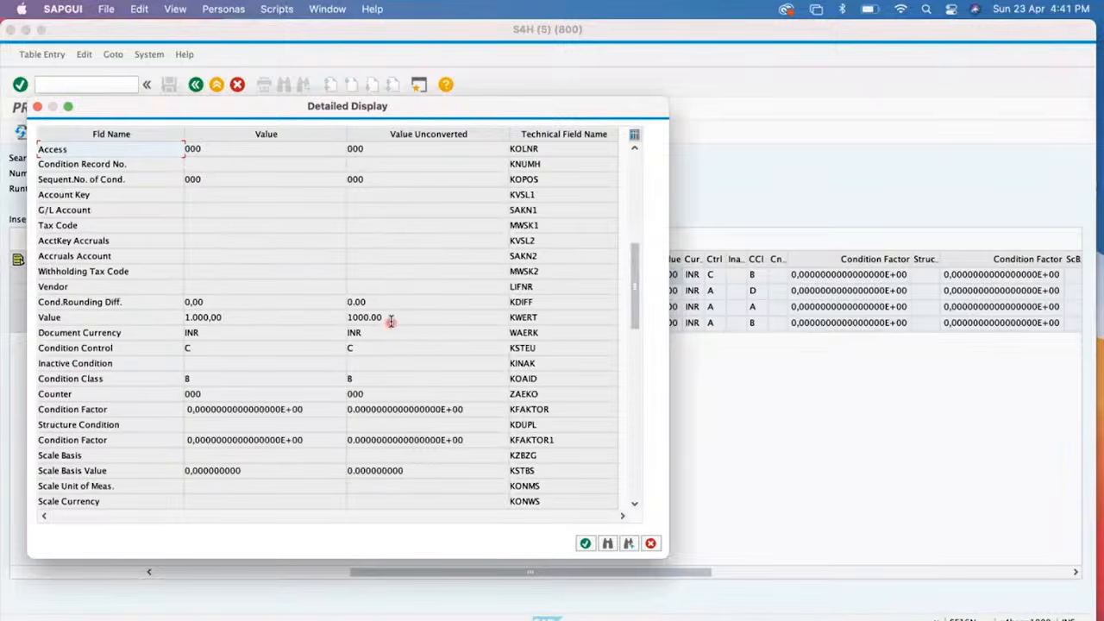
drag(546, 315, 483, 318)
click(651, 543)
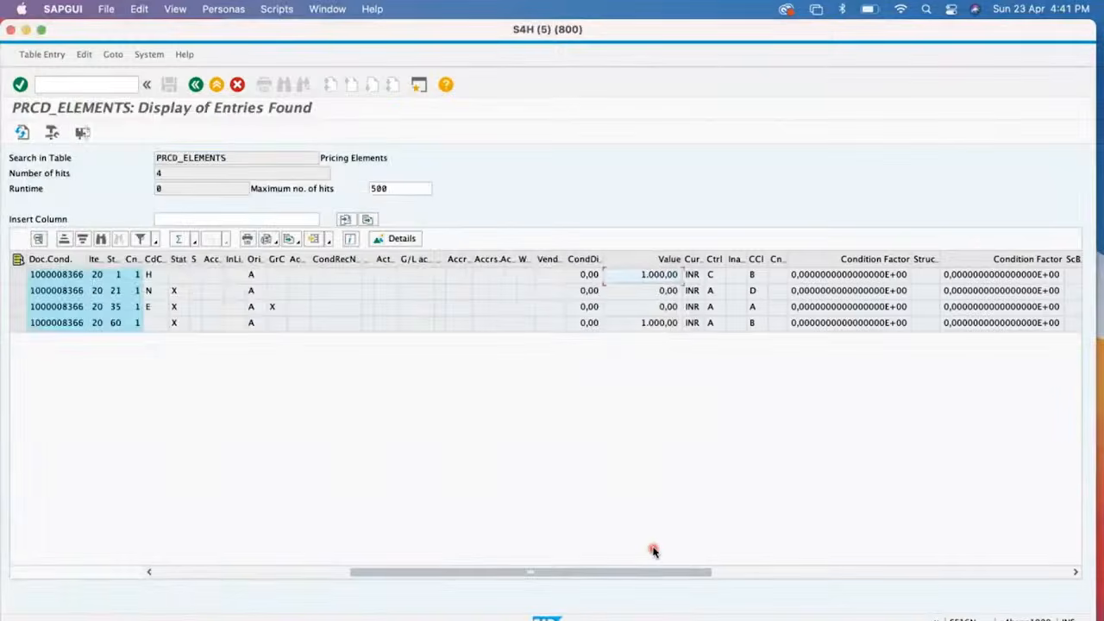
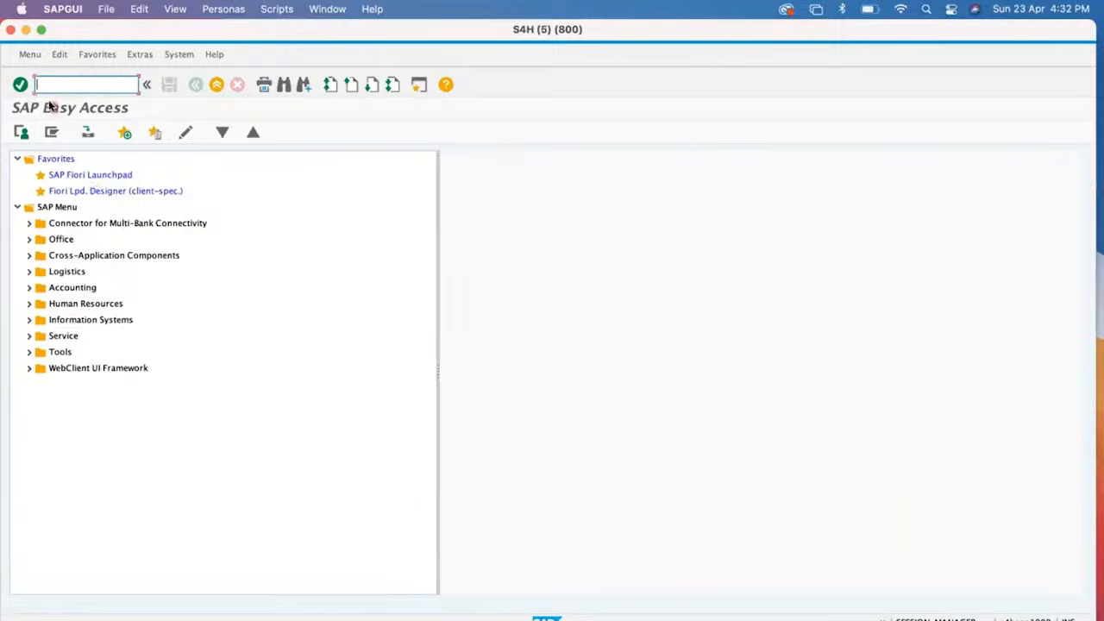
Start transaction SE16N from SAP Easy Access and look over the key selection fields of the ACDOCA table
click(49, 86)
text(SE)
click(47, 100)
key(Return)
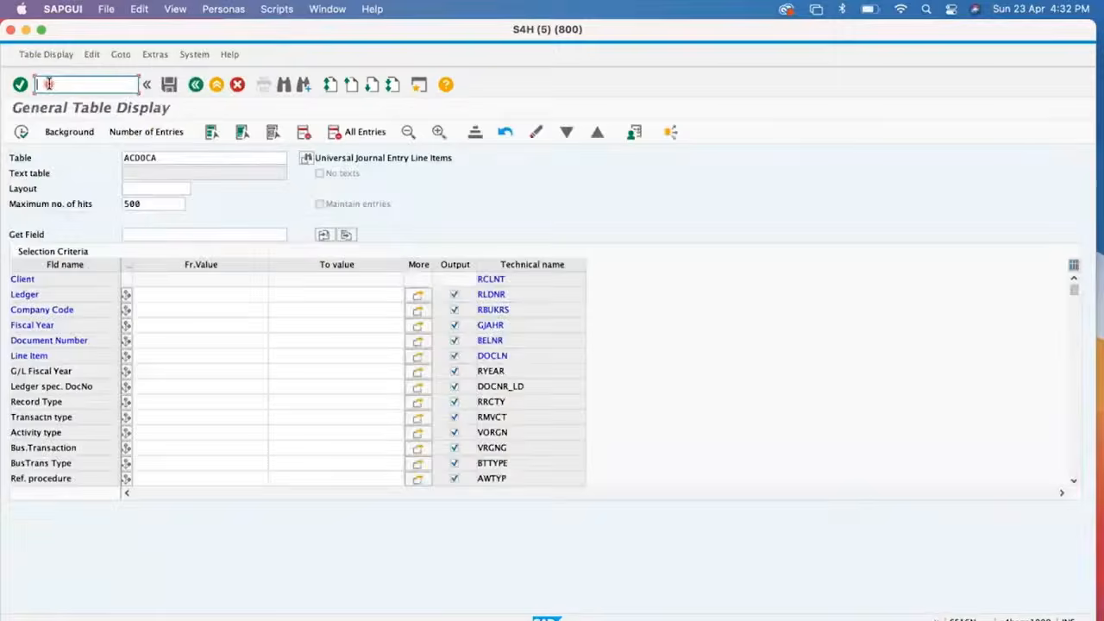
click(160, 158)
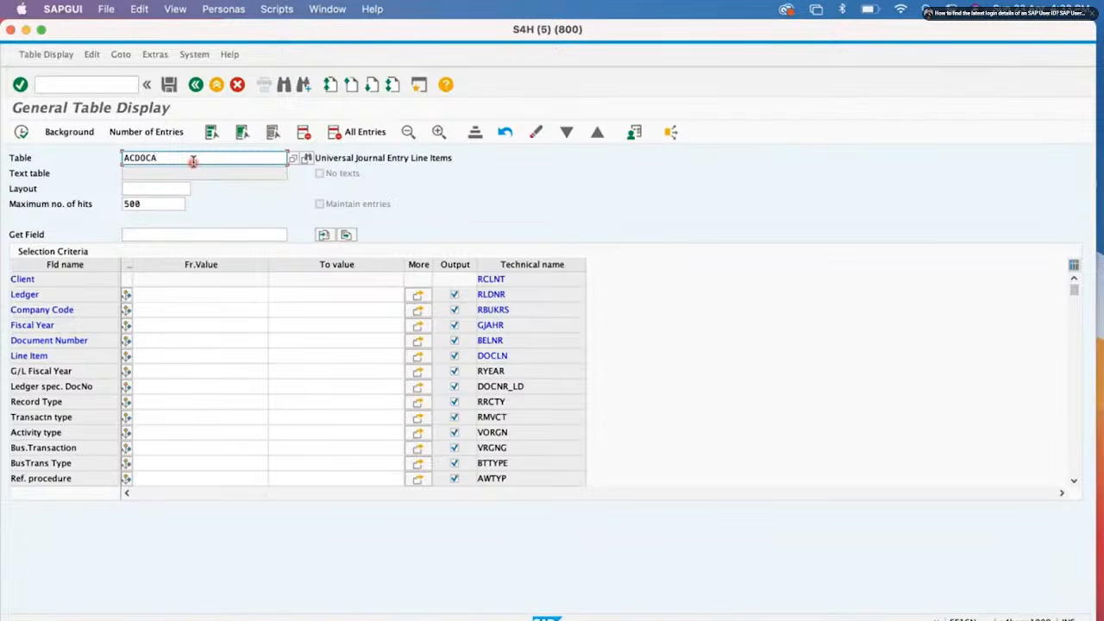
click(151, 311)
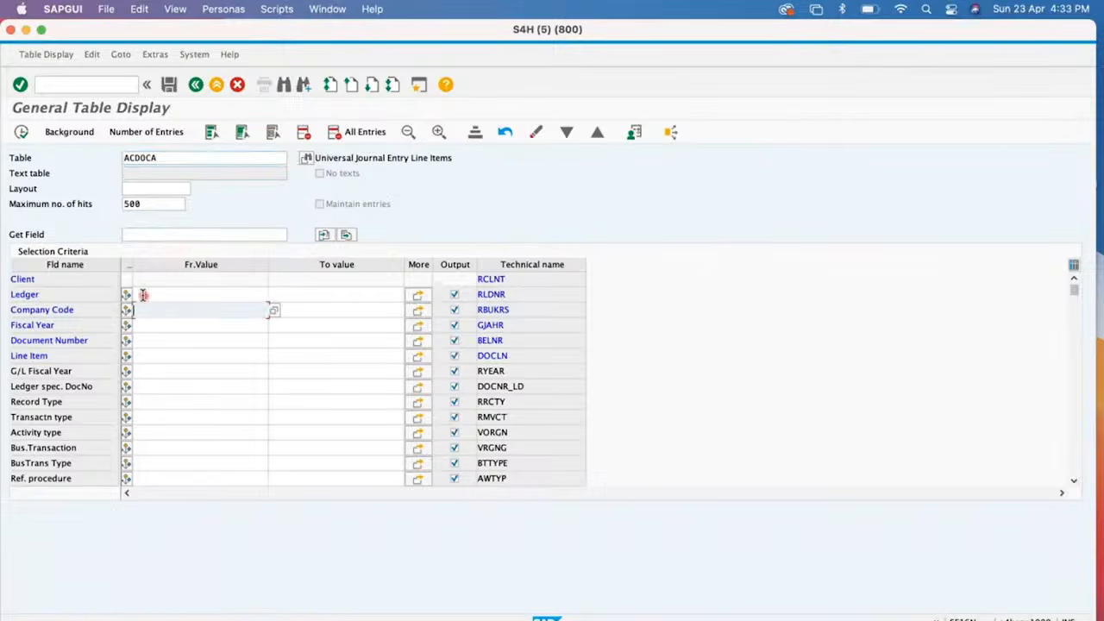
click(143, 339)
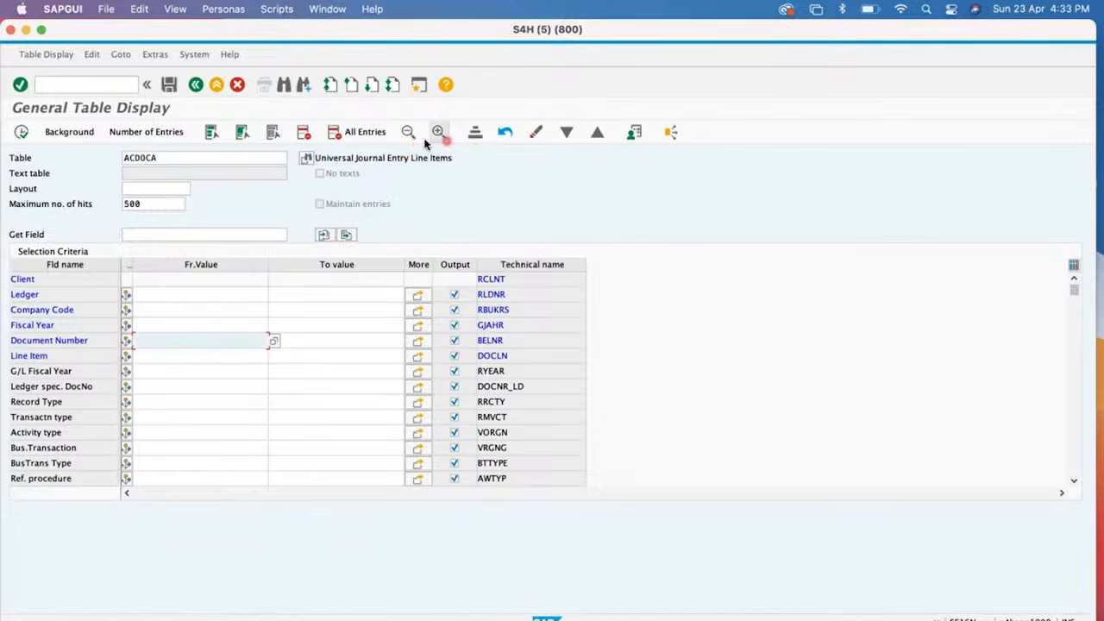
Search the ACDOCA field names for REF and set the Reference doc. (AWREF) from-value to 1000270
click(283, 87)
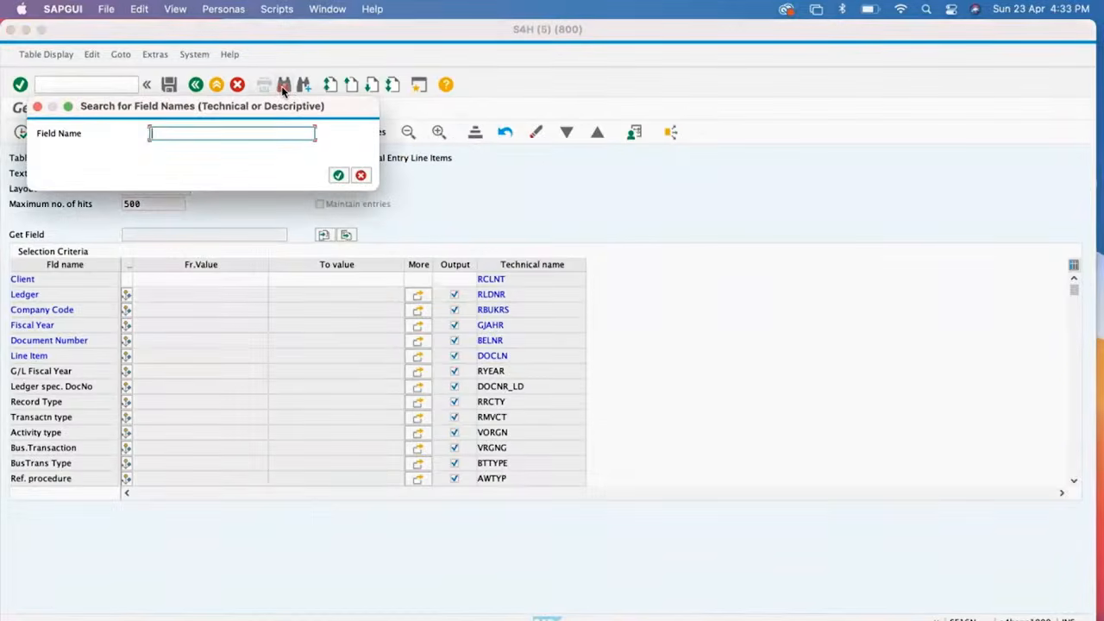
text(REF)
key(Return)
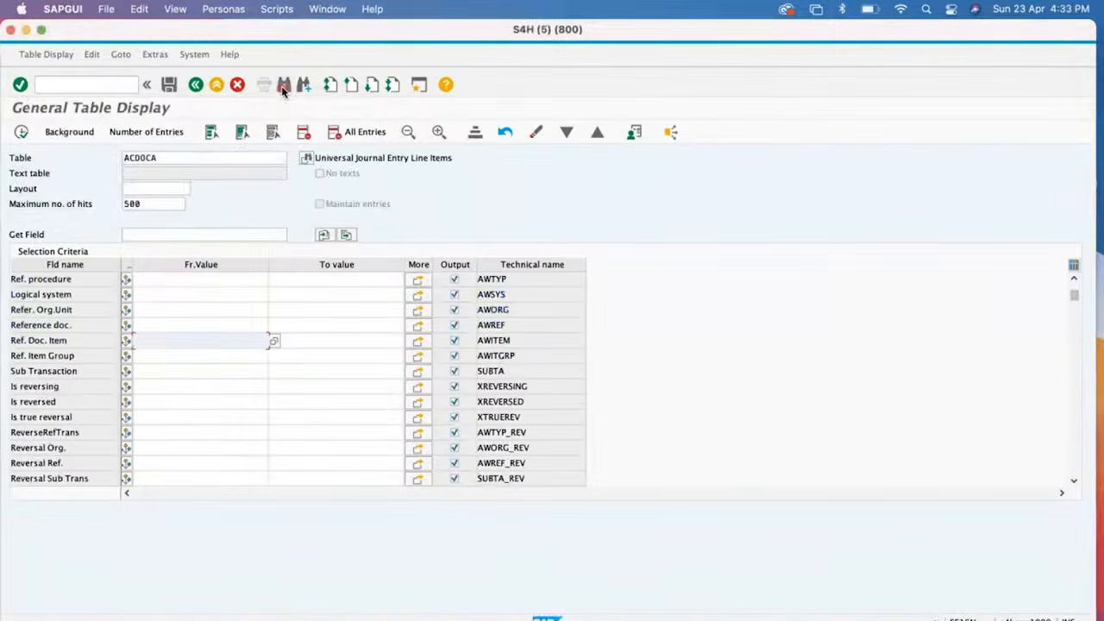
click(144, 324)
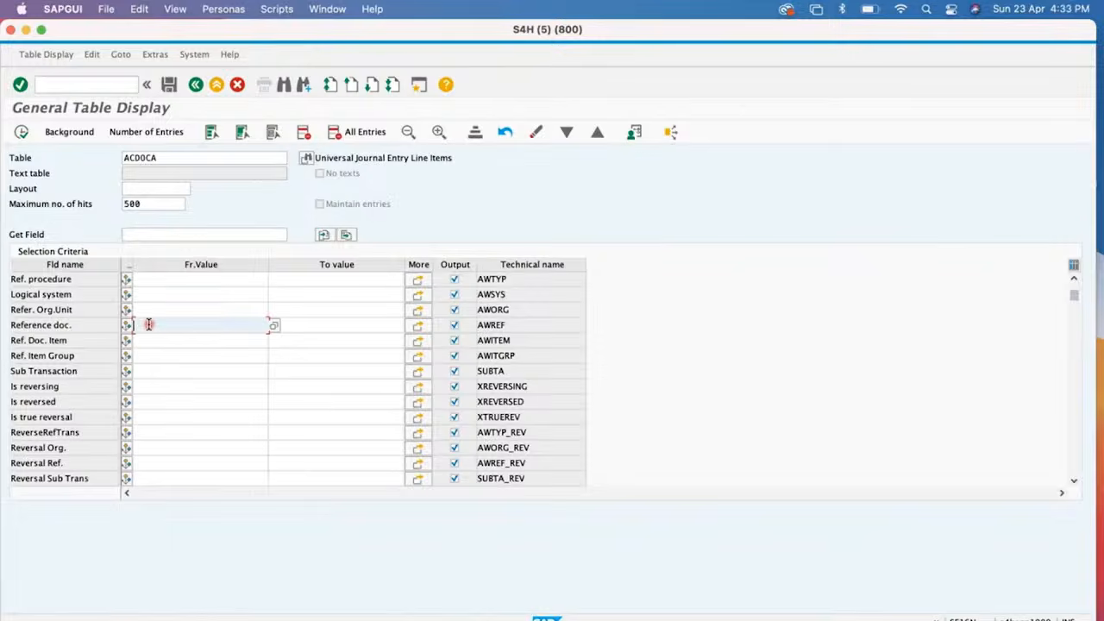
key(Down)
key(Down)
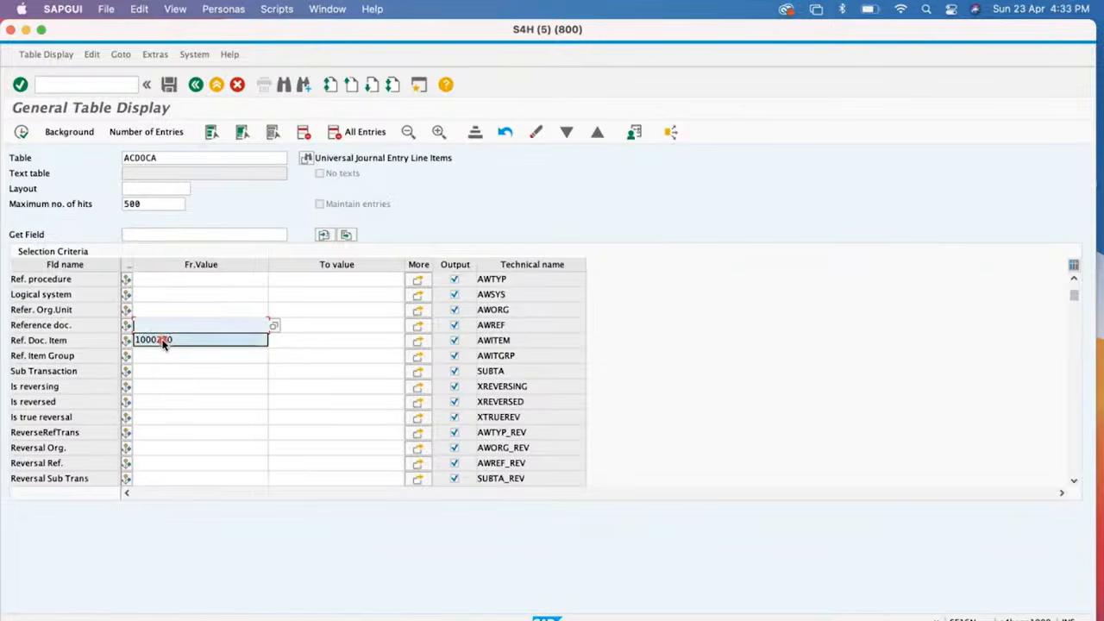
click(164, 341)
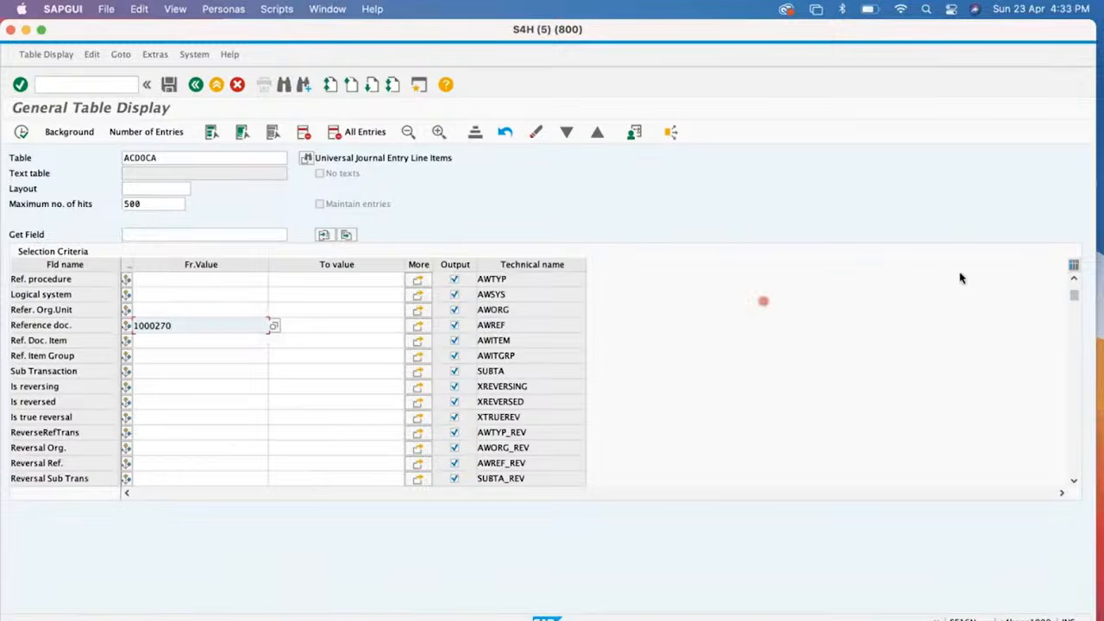
Set the Fiscal Year criterion to 2023 and Company Code to RAM, and run the ACDOCA search
drag(1076, 290, 1073, 272)
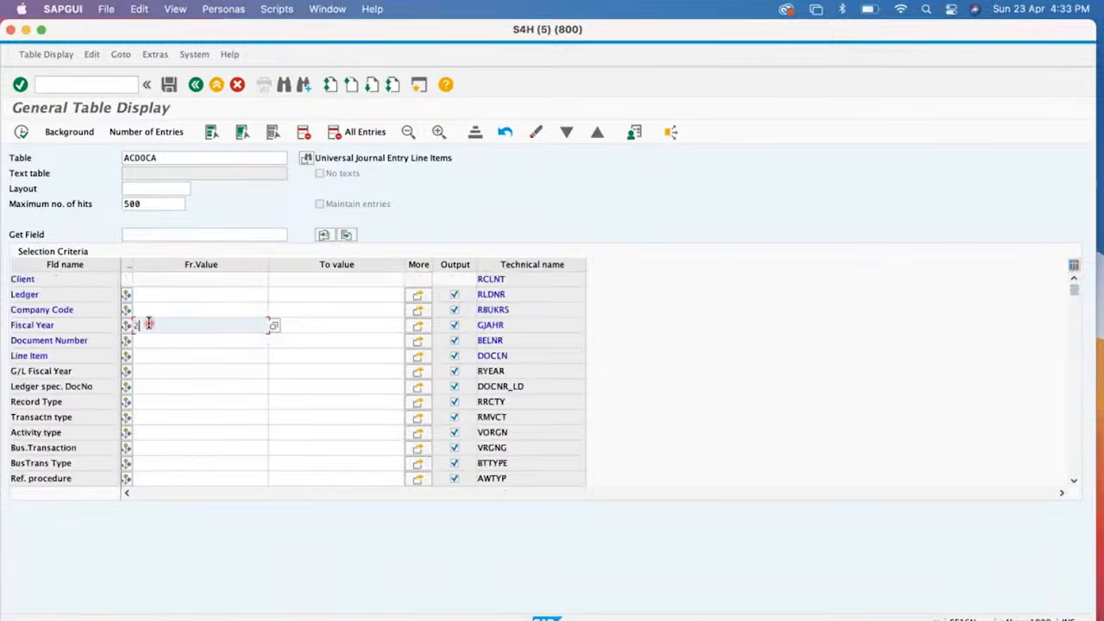
text(023)
double_click(145, 325)
click(170, 340)
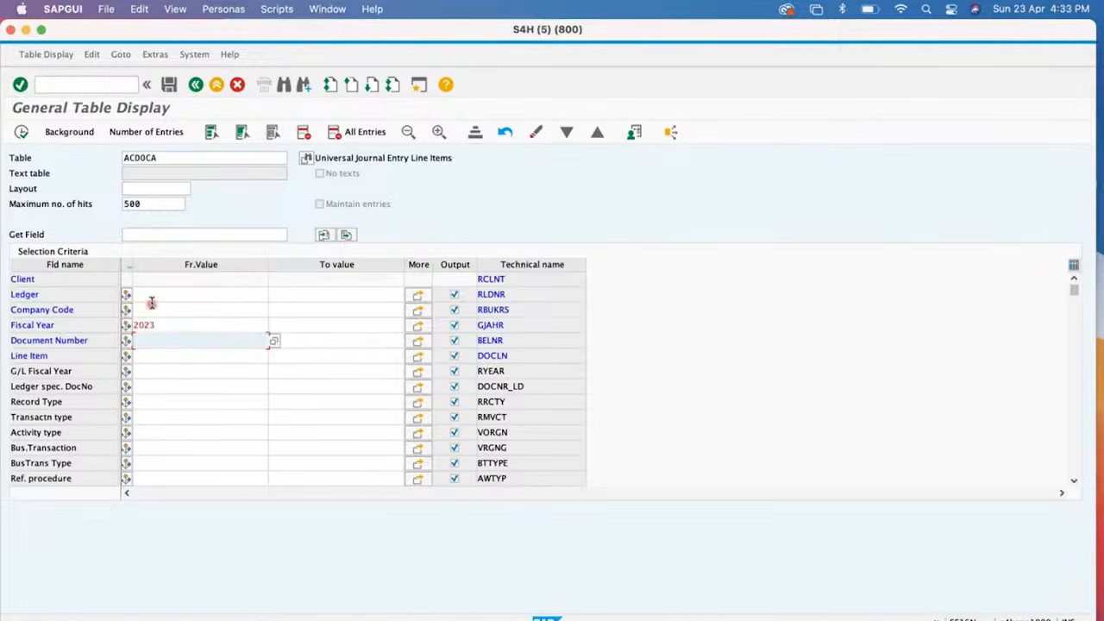
click(141, 309)
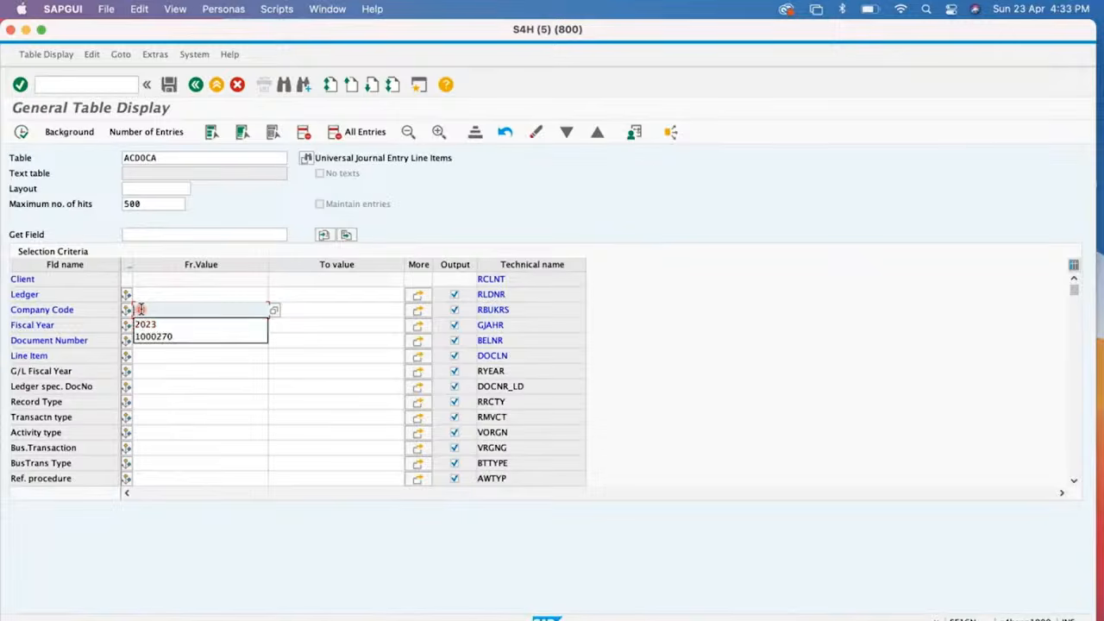
double_click(140, 309)
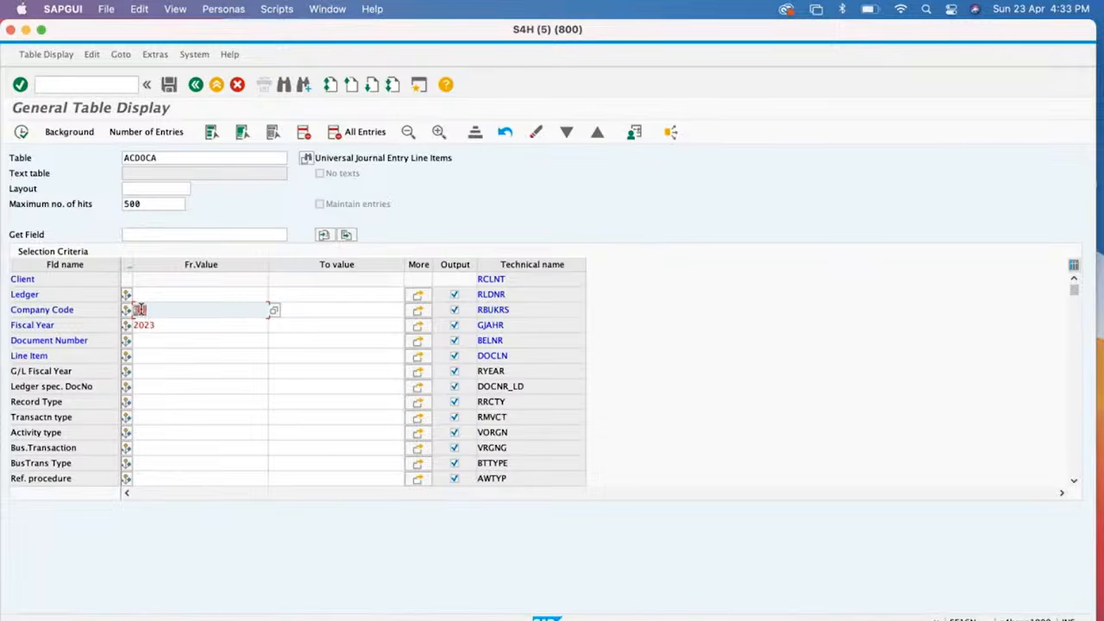
text(RAM)
double_click(195, 309)
click(21, 134)
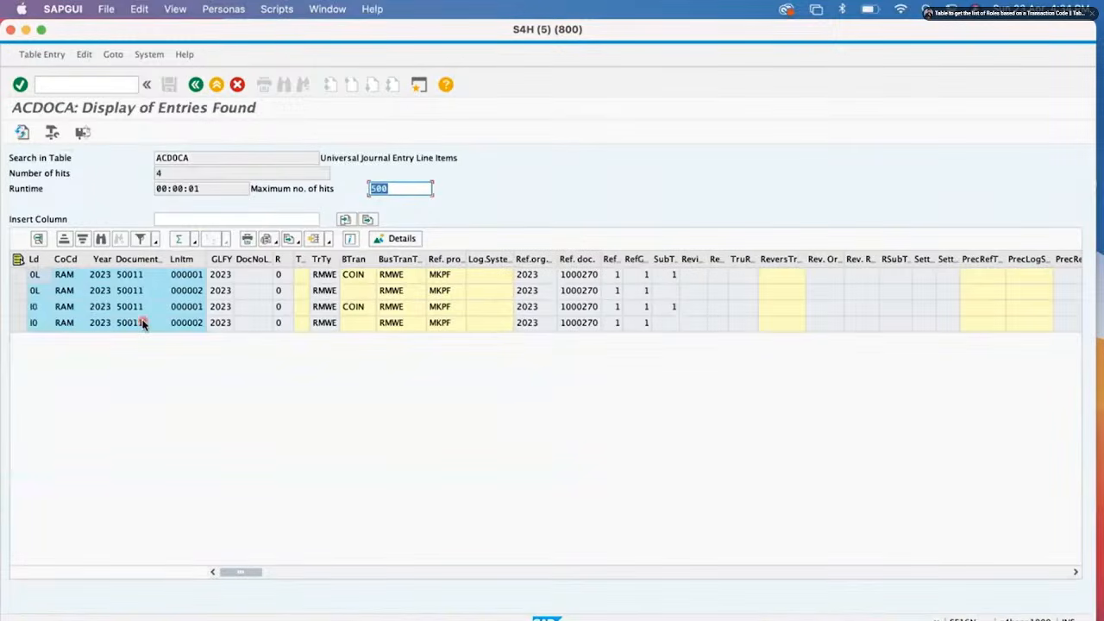
Copy the document number from the ACDOCA entries and start transaction FB03 in a new session
click(131, 293)
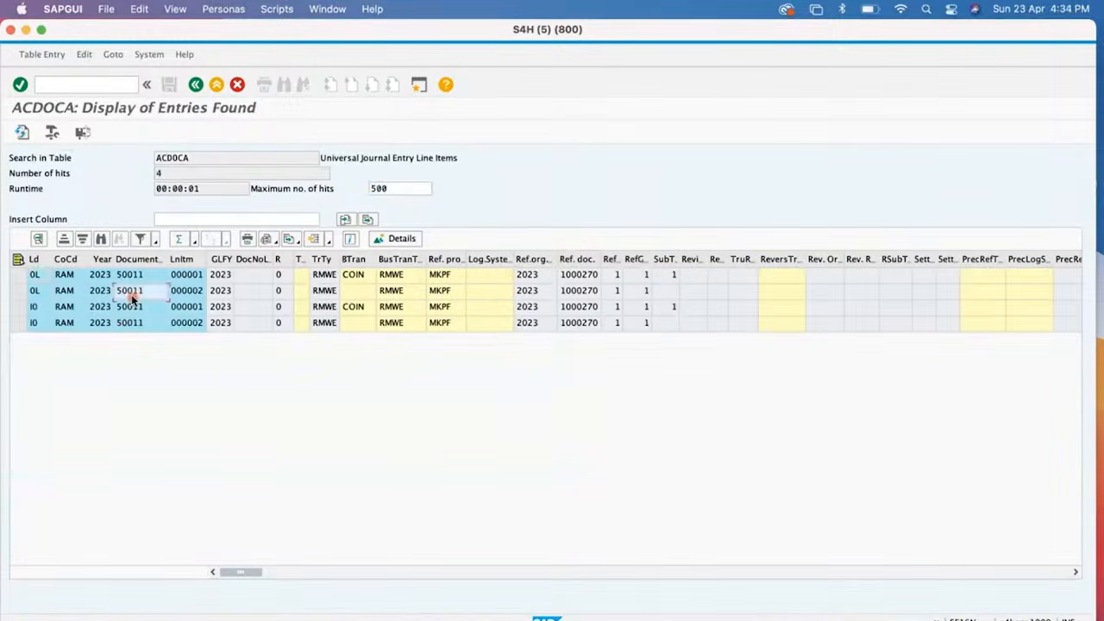
key(super+c)
key(super+c)
click(421, 85)
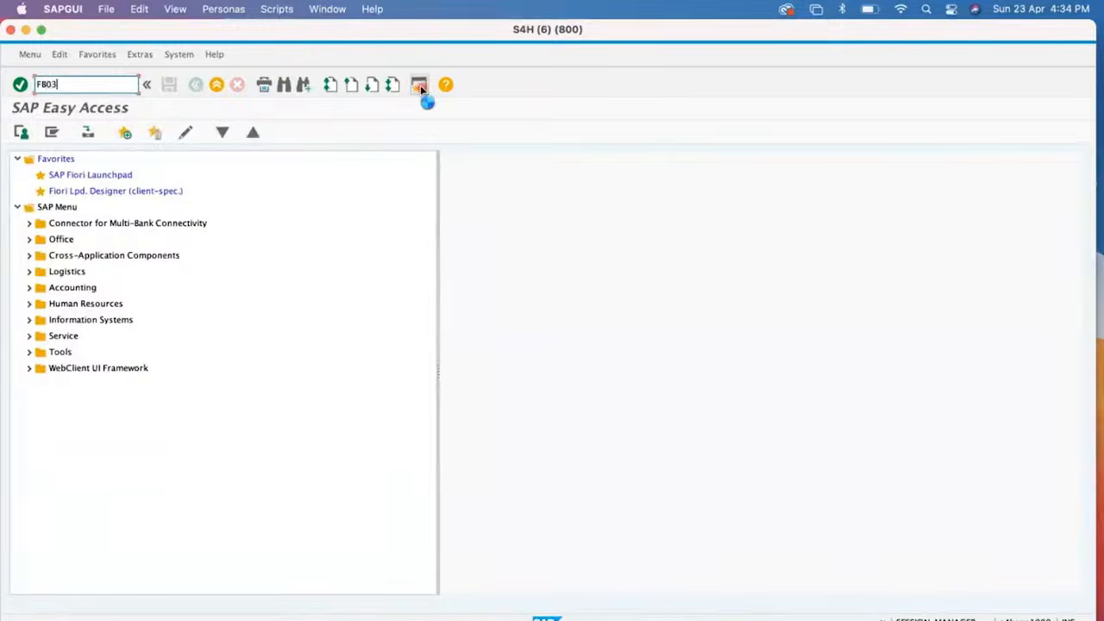
key(Return)
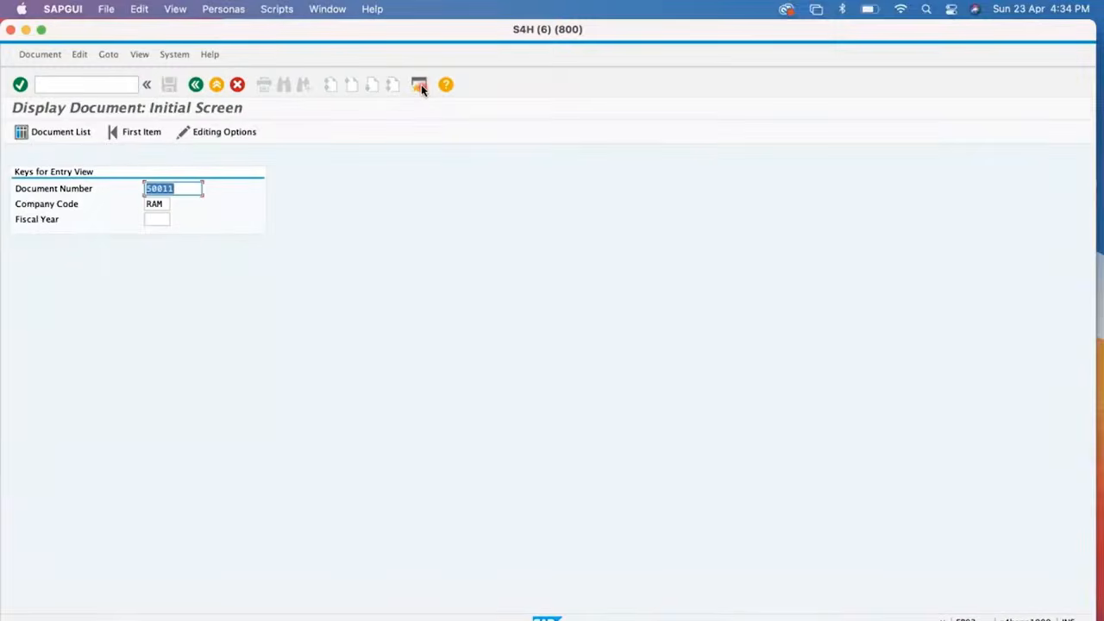
Display accounting document 50011 of company code RAM for fiscal year 2023
key(Right)
key(Tab)
key(Tab)
text(2023)
key(Return)
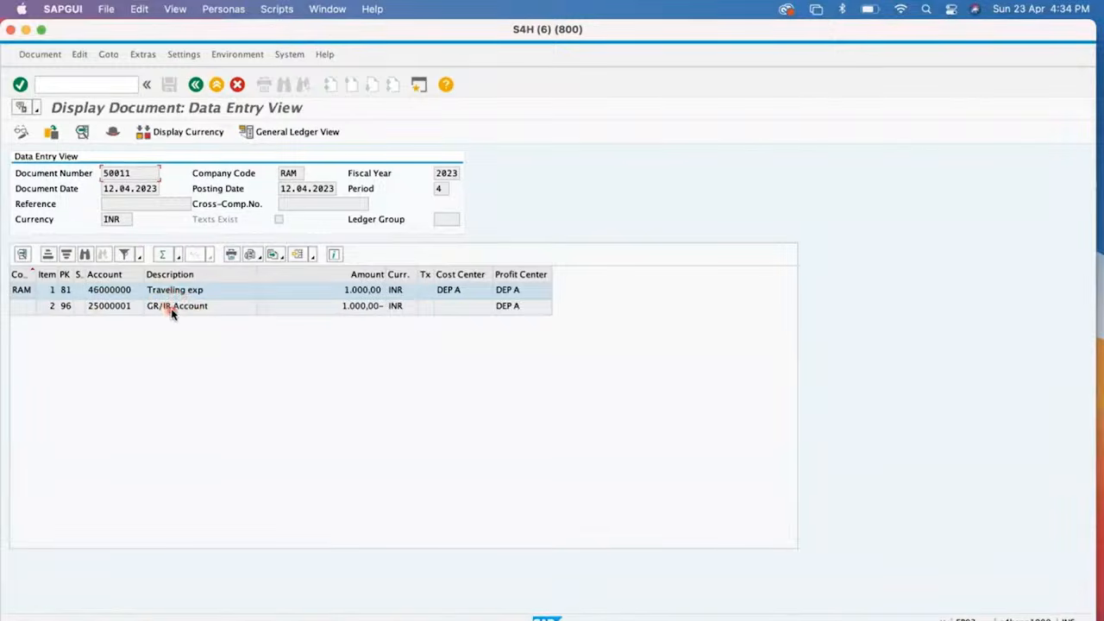
Switch accounting document 50011 to the General Ledger View
click(297, 256)
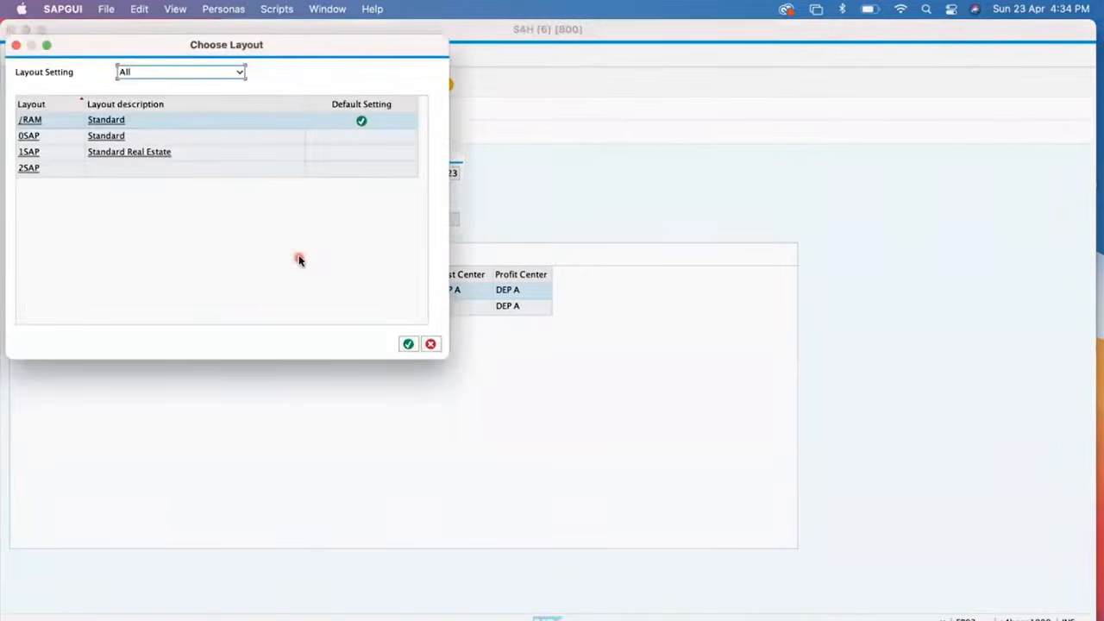
click(431, 345)
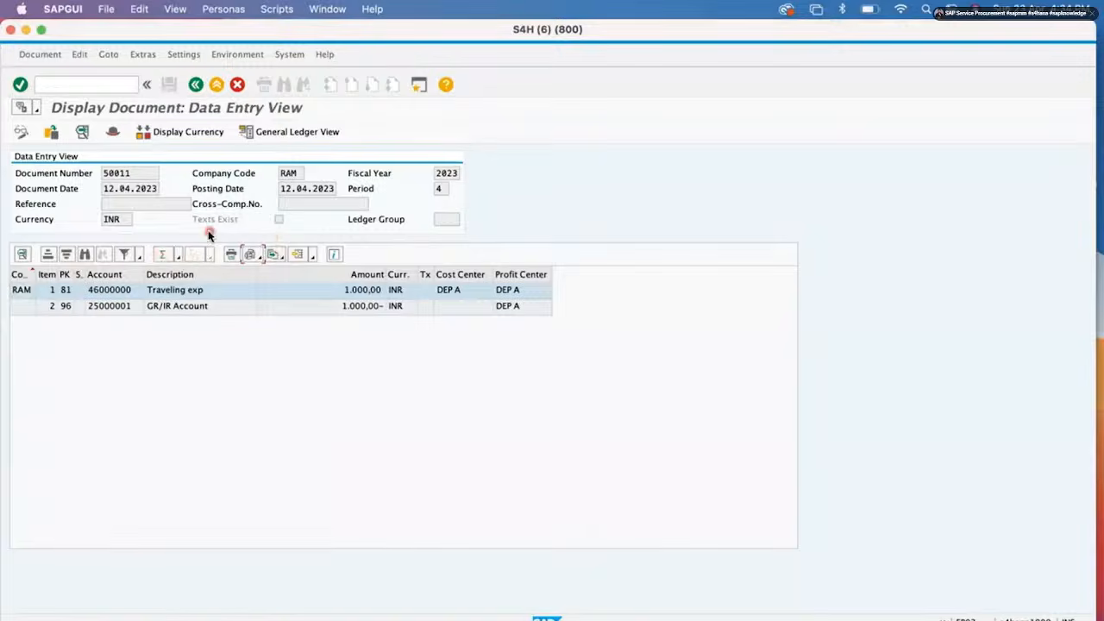
click(304, 136)
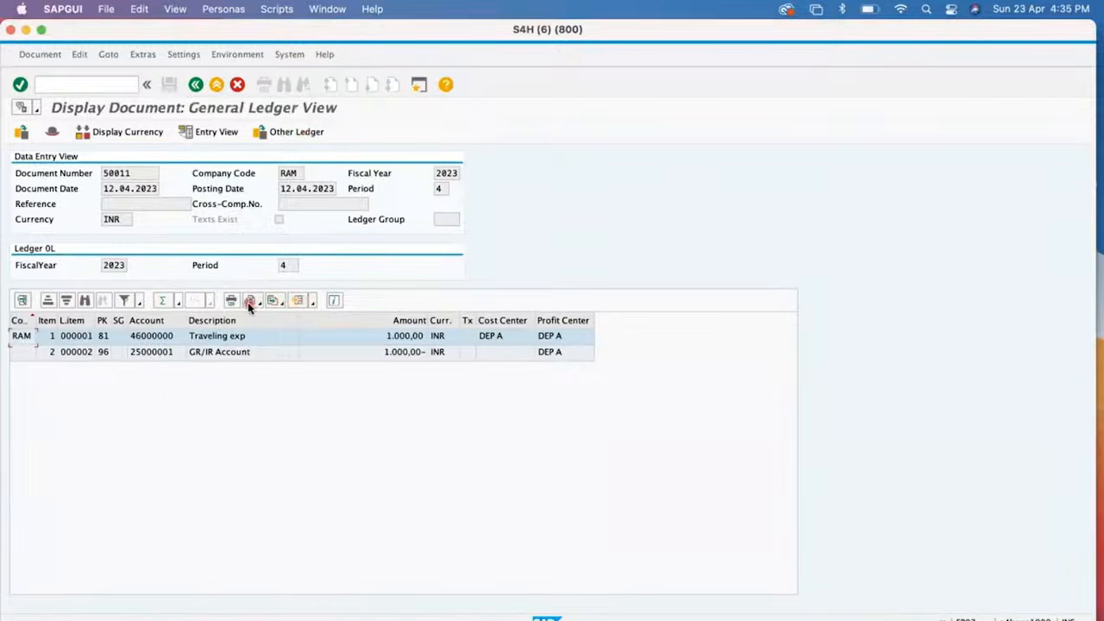
Start changing the line-item layout and search the available column set for TRANSAC until the Transaction column is reached
click(312, 302)
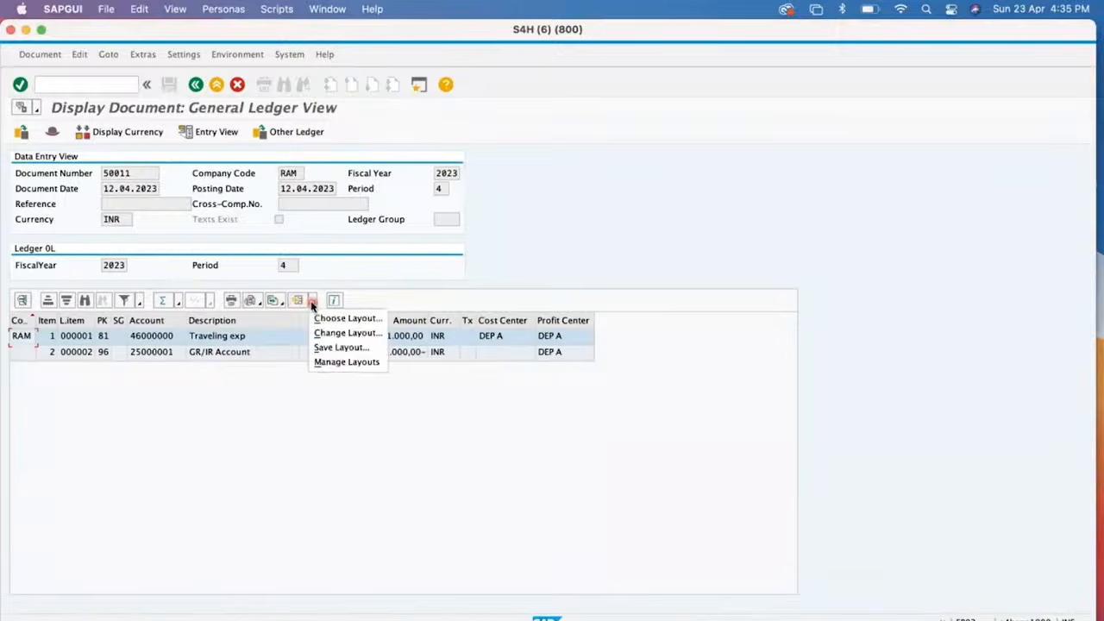
click(348, 334)
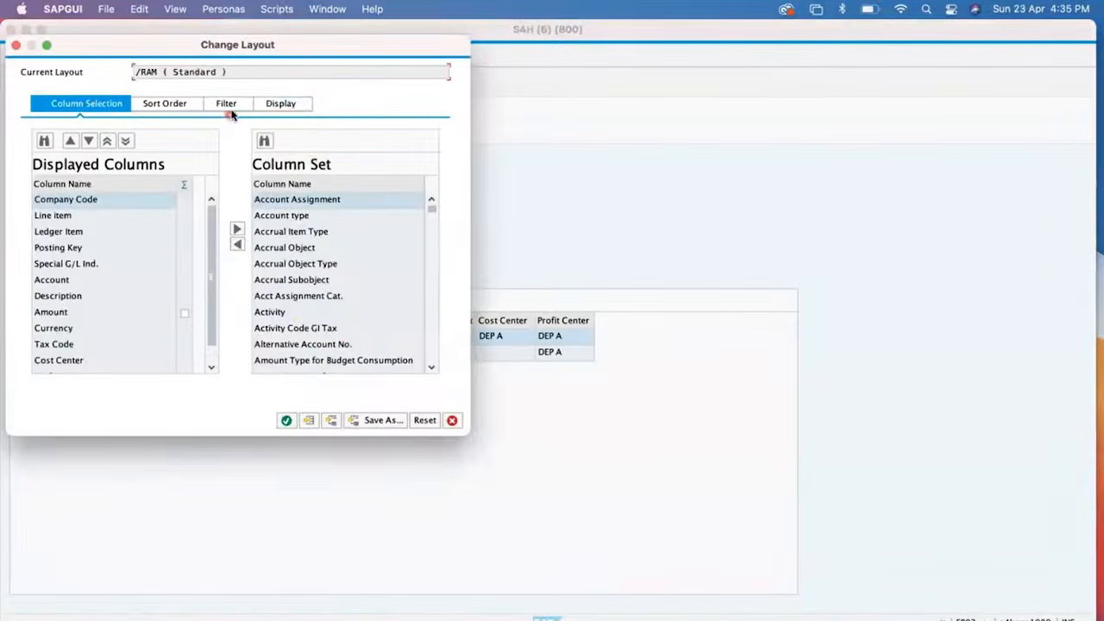
click(265, 142)
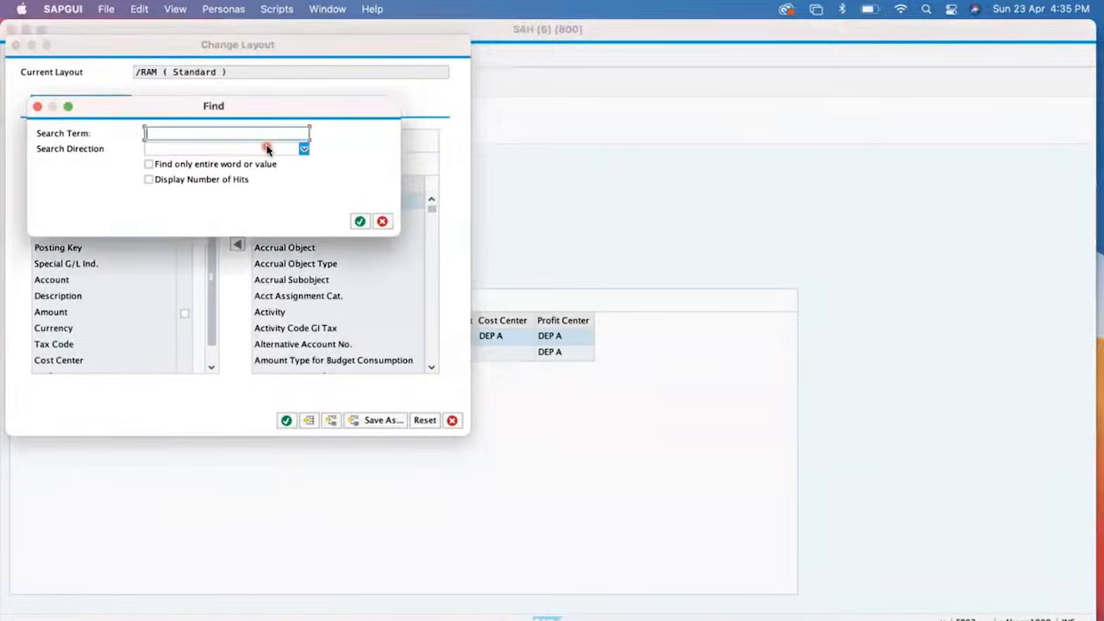
text(TRANSAC)
key(Return)
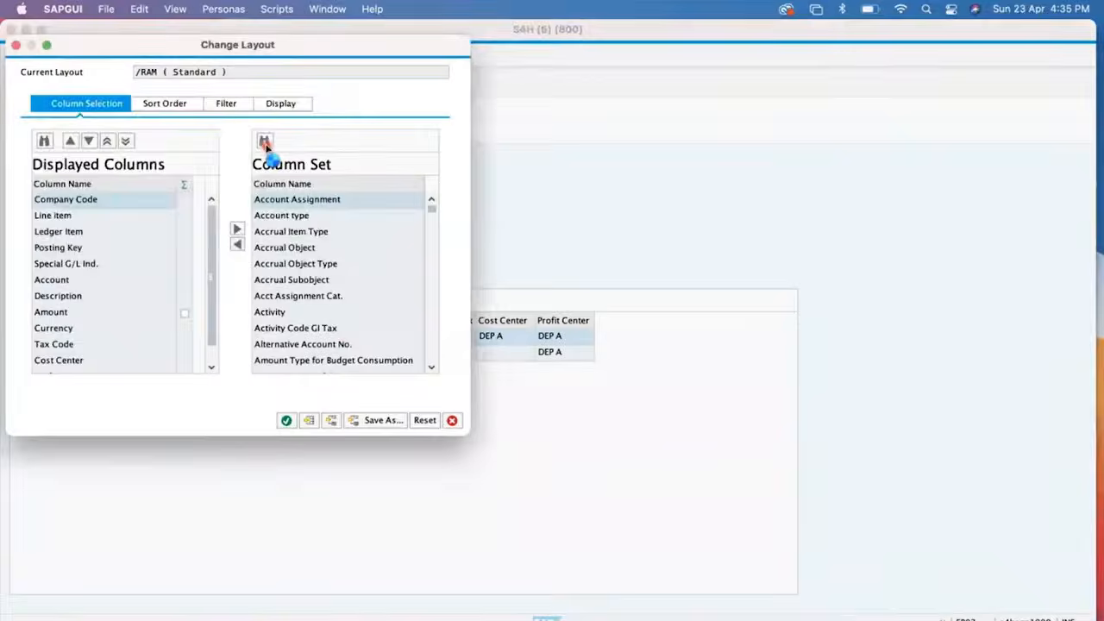
click(248, 107)
drag(247, 107, 224, 291)
key(Return)
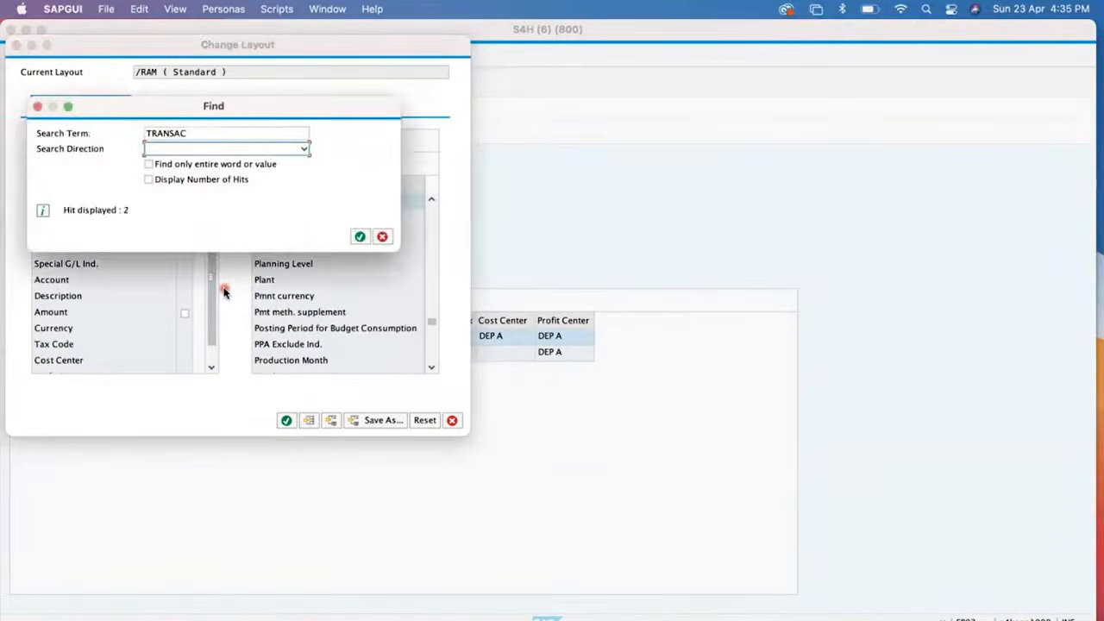
key(Return)
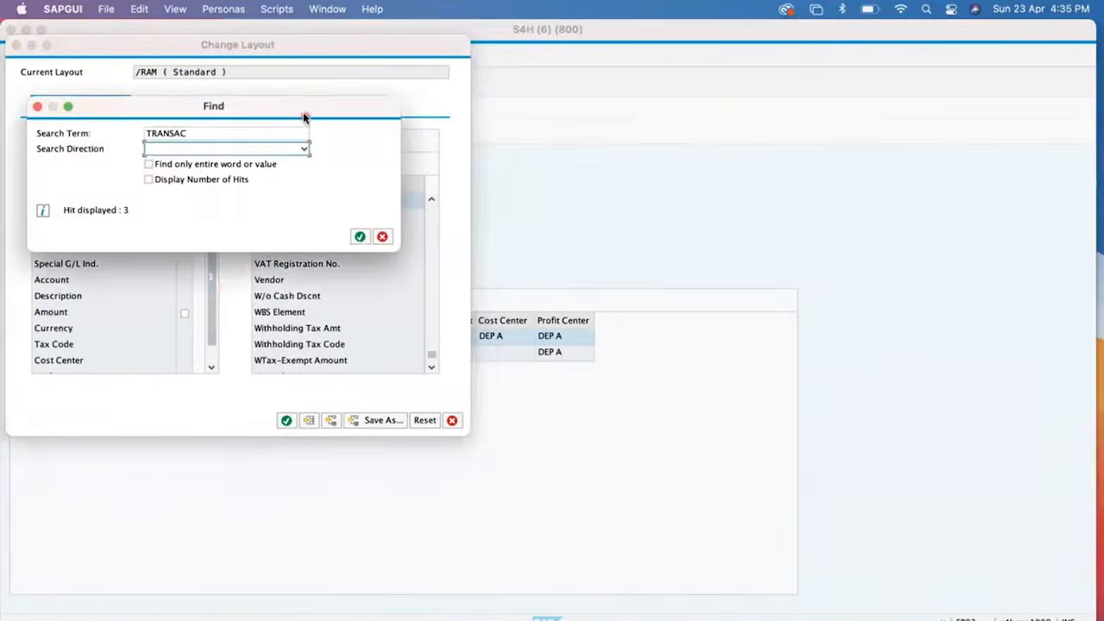
drag(302, 107, 287, 234)
click(367, 362)
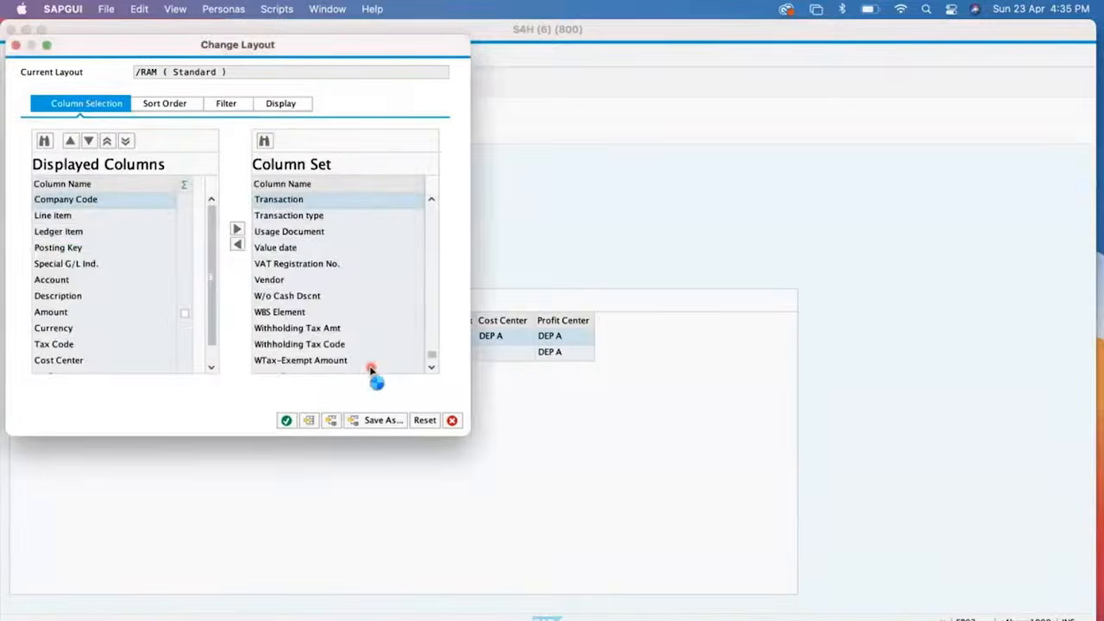
Add the Transaction column to the line-item layout and widen it so its full heading is readable
click(273, 205)
click(237, 244)
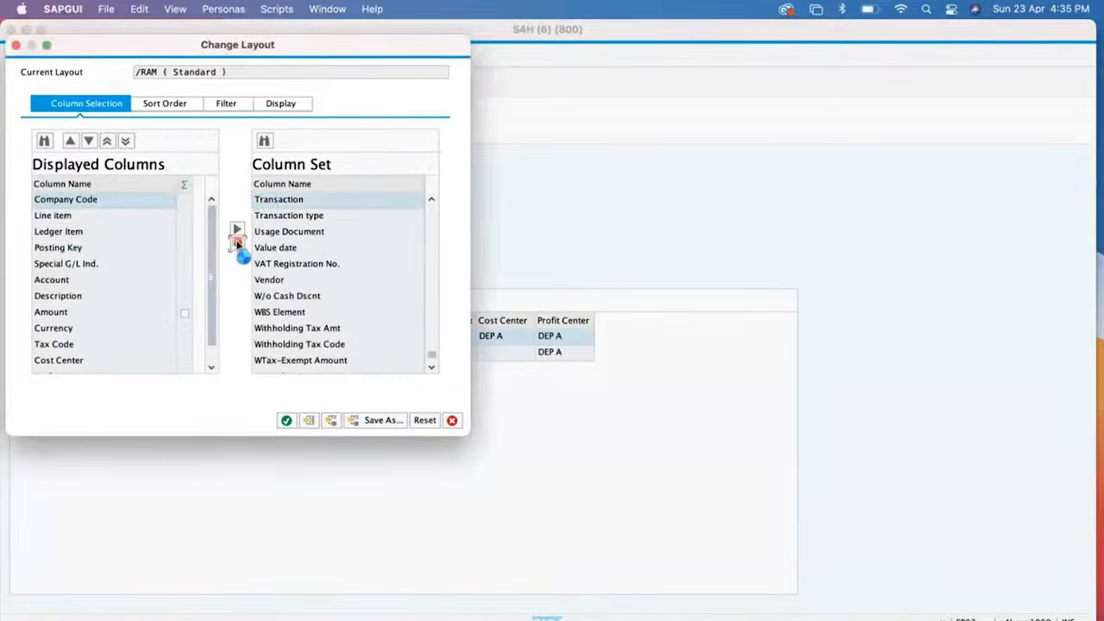
click(286, 420)
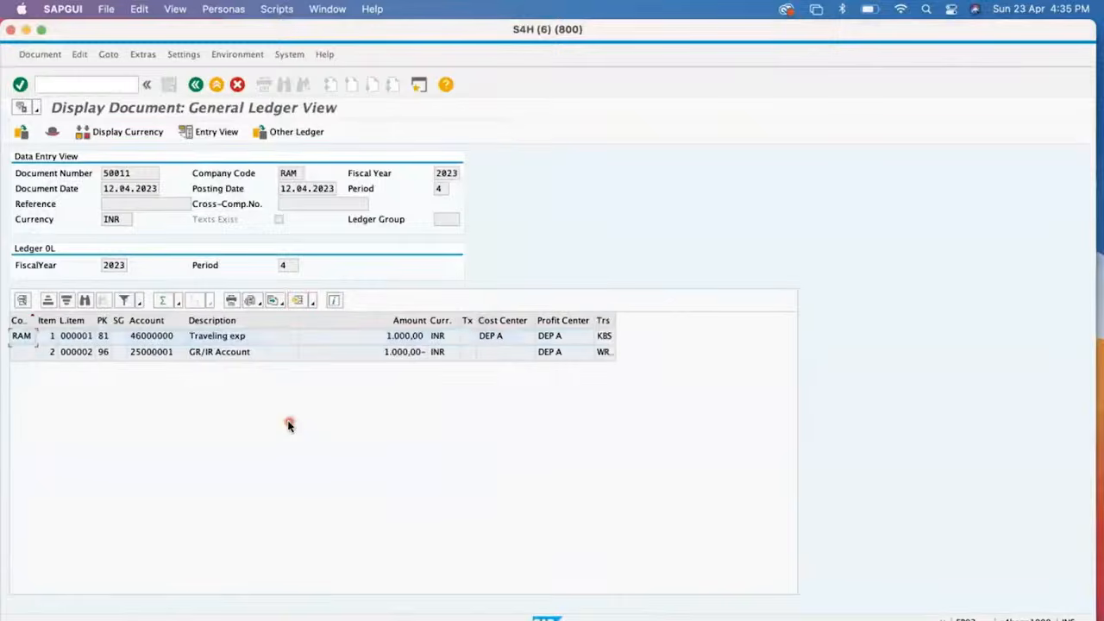
drag(613, 315, 703, 317)
click(611, 337)
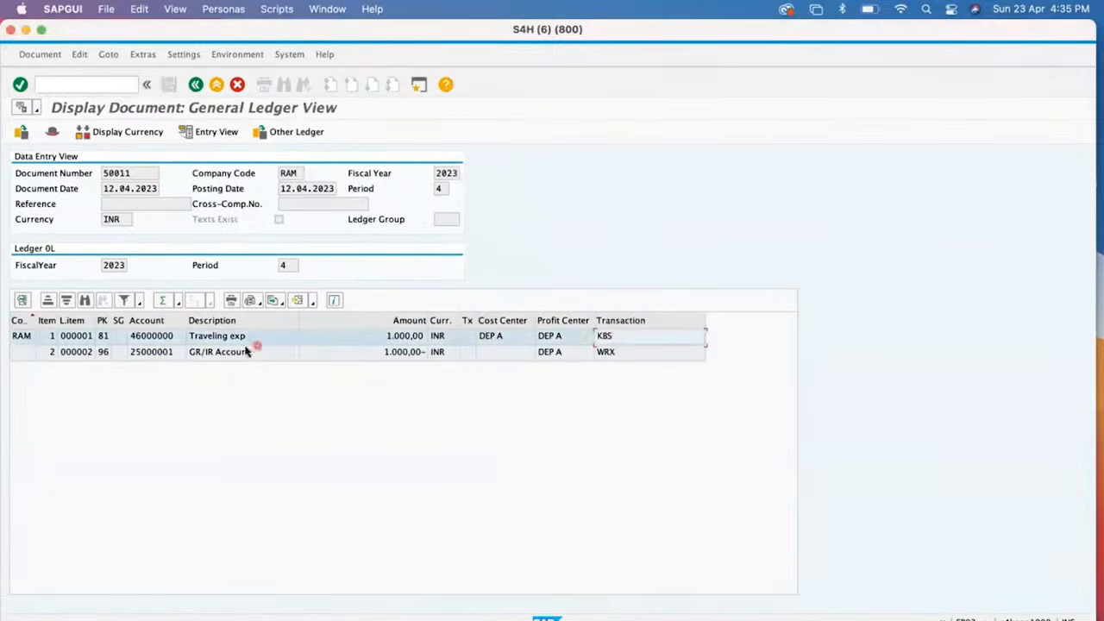
Examine the account and transaction key of the Traveling exp and GR/IR Account line items
click(181, 336)
click(440, 353)
click(154, 336)
click(620, 354)
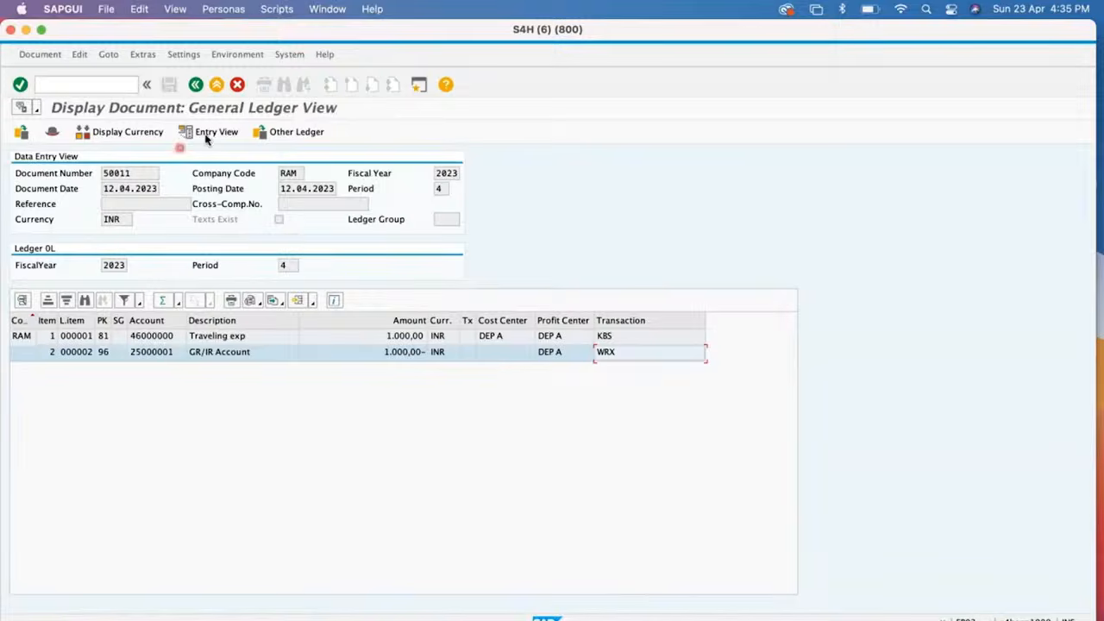
Return to the ACDOCA selection criteria in the other session and copy the Reference doc. value 1000270
click(418, 90)
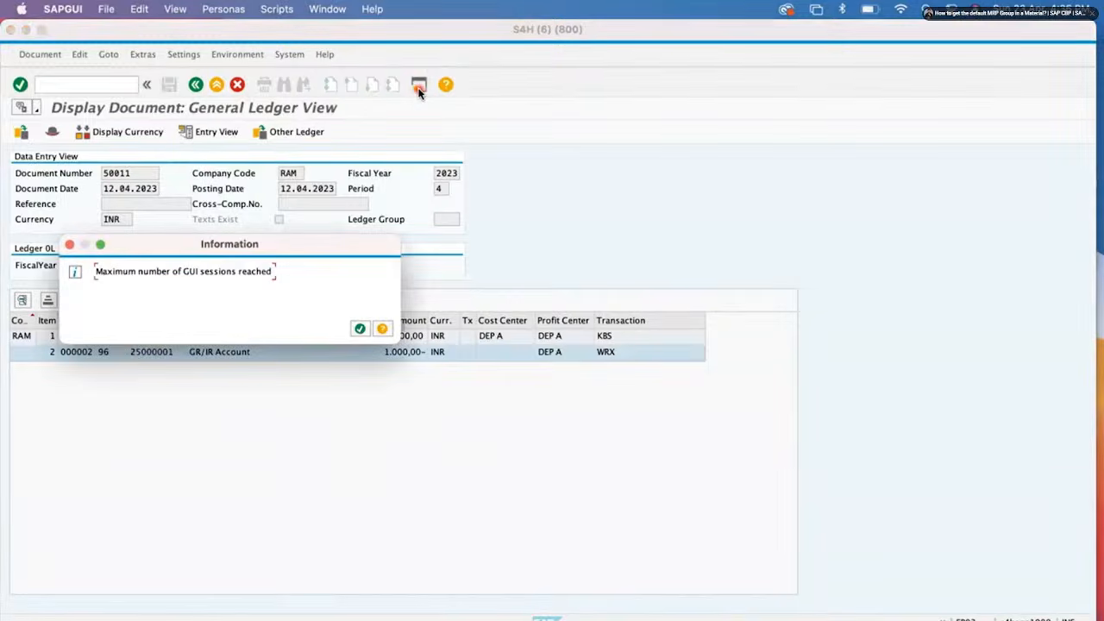
key(Return)
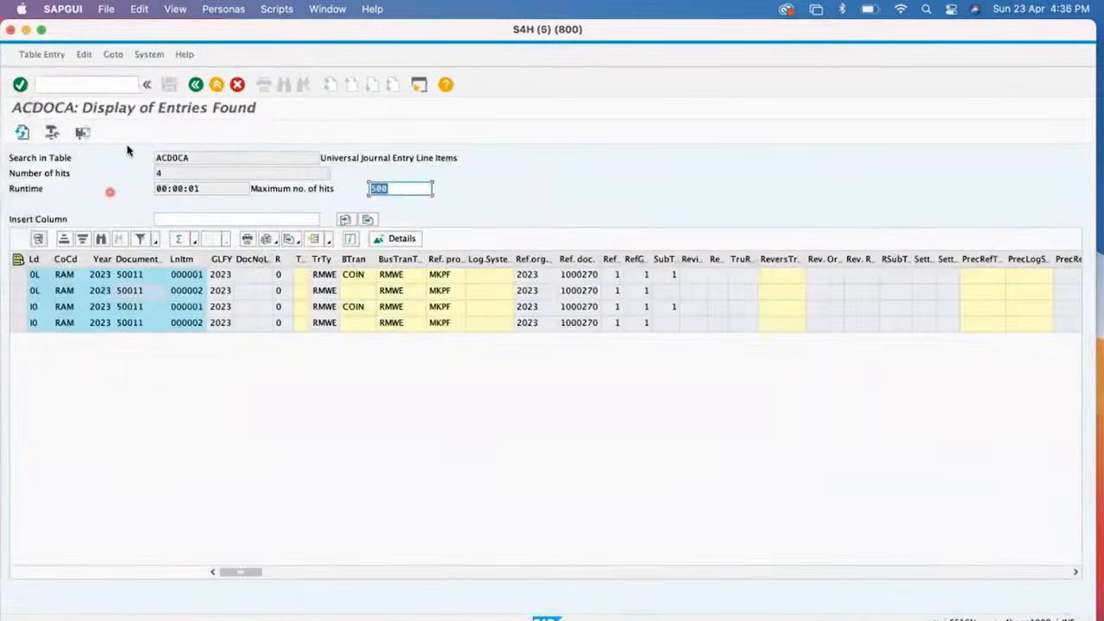
click(196, 83)
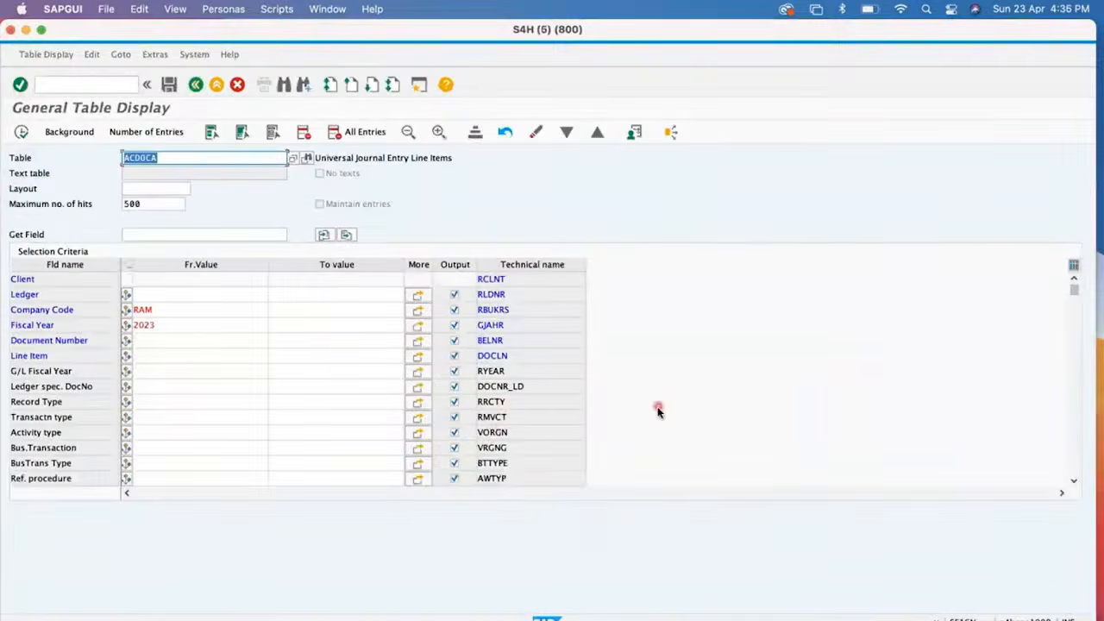
click(1074, 412)
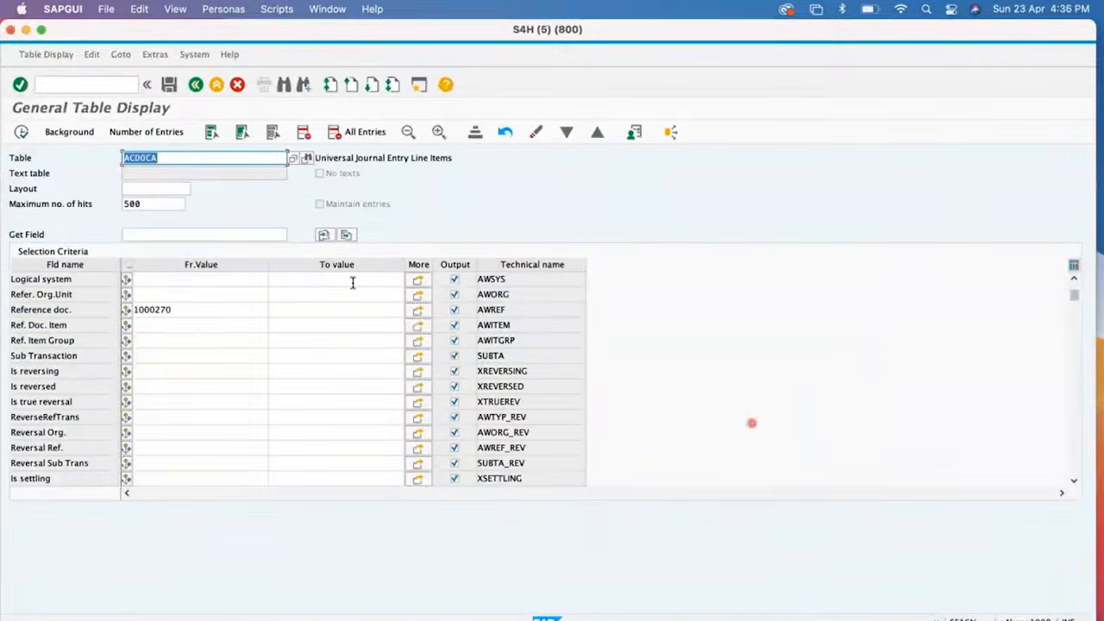
drag(171, 310, 131, 315)
key(super+c)
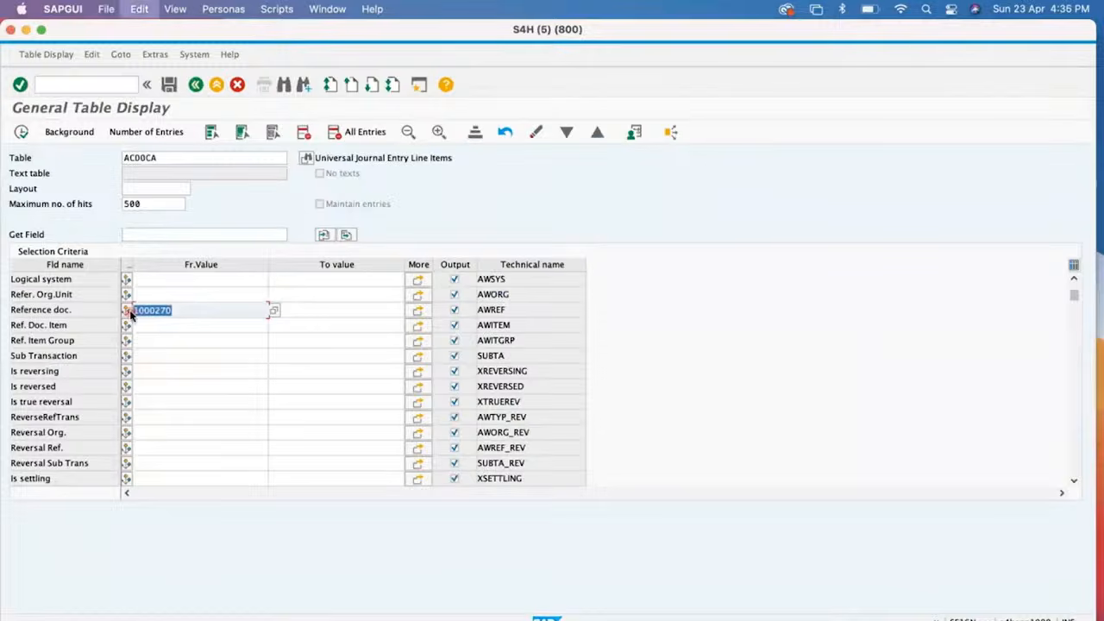
Start transaction MIGO and display material document 1000270 of year 2023
click(81, 84)
text(/NMIGO)
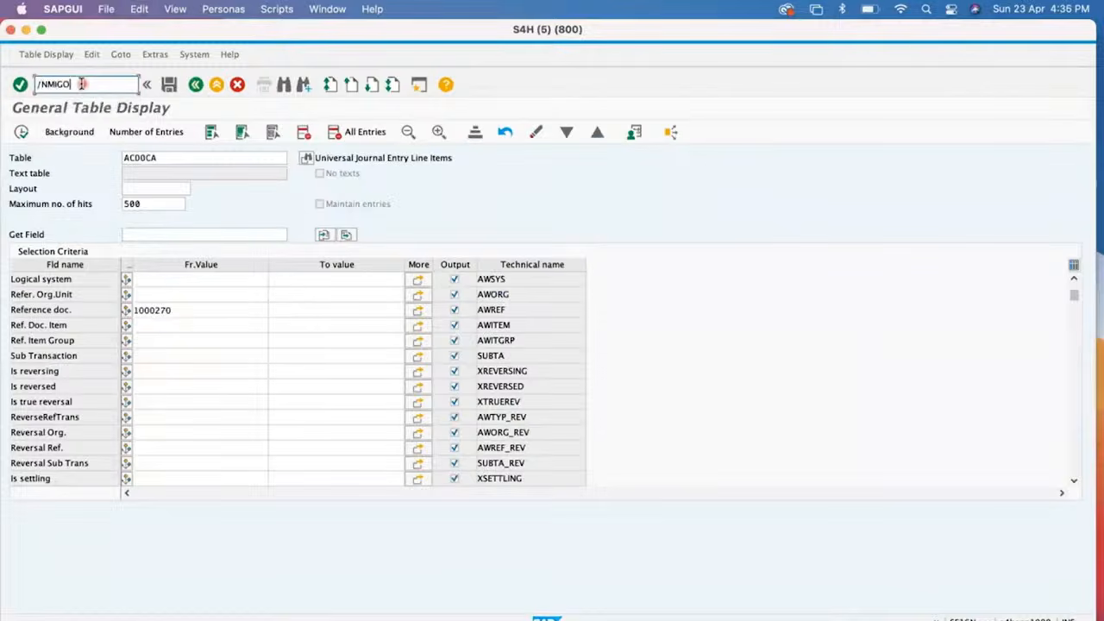
click(82, 85)
key(Return)
click(151, 166)
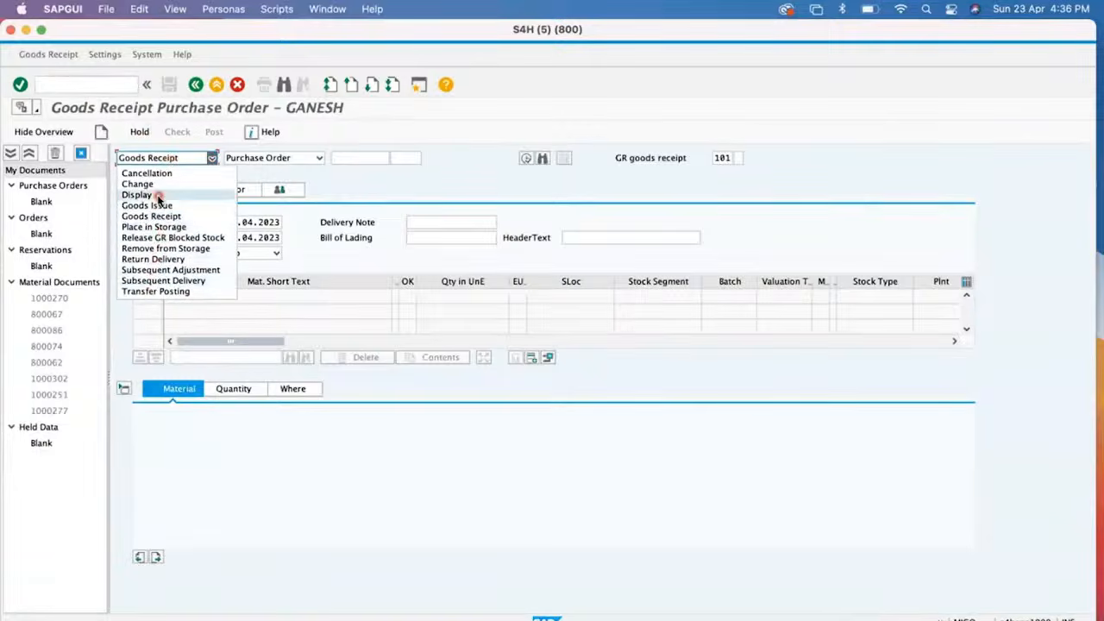
click(158, 194)
click(385, 163)
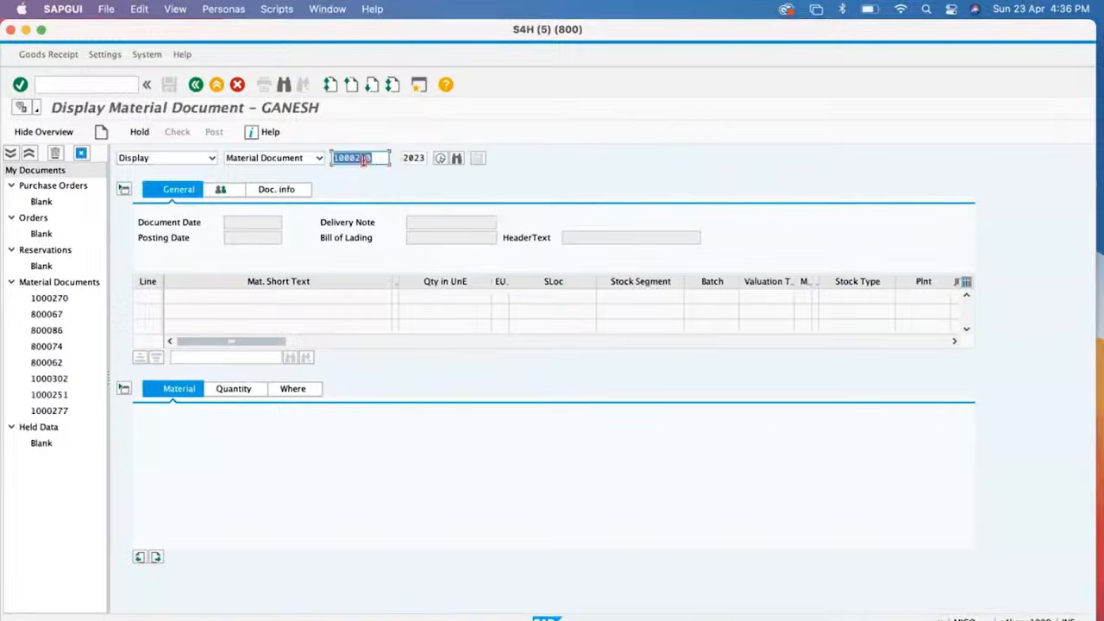
click(363, 158)
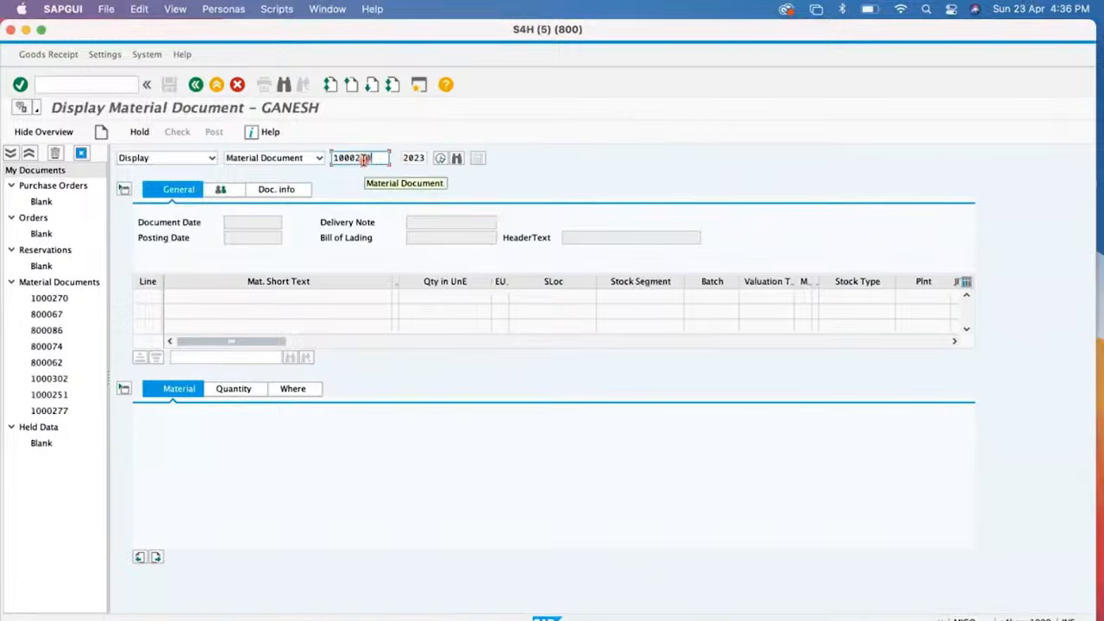
click(438, 169)
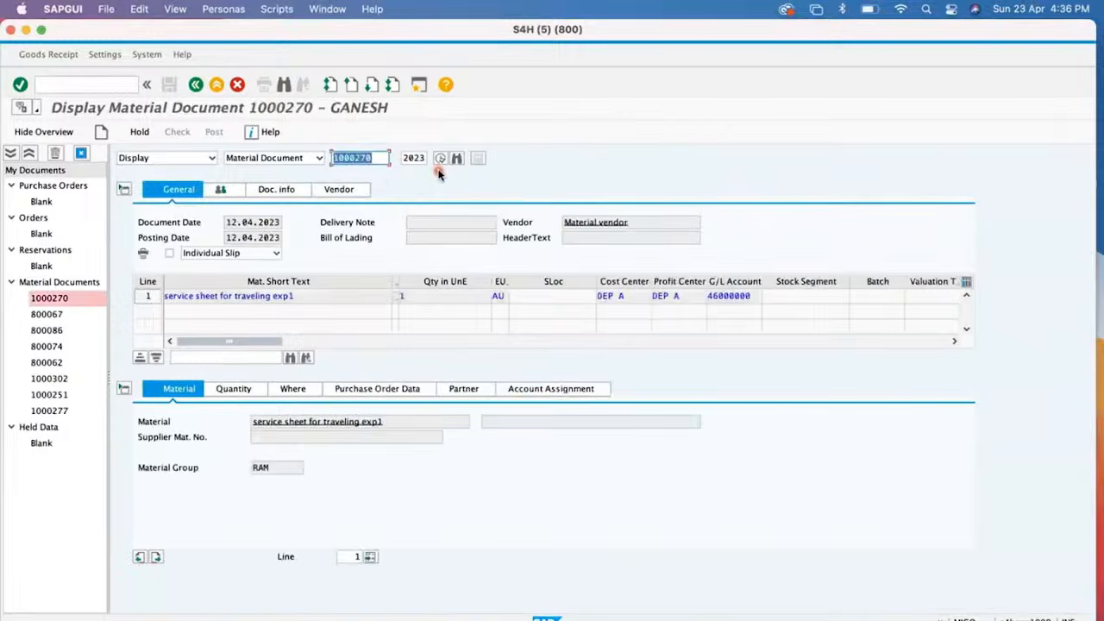
Check the material document item's quantity and purchase order data, and open the linked purchase order
click(241, 390)
click(379, 388)
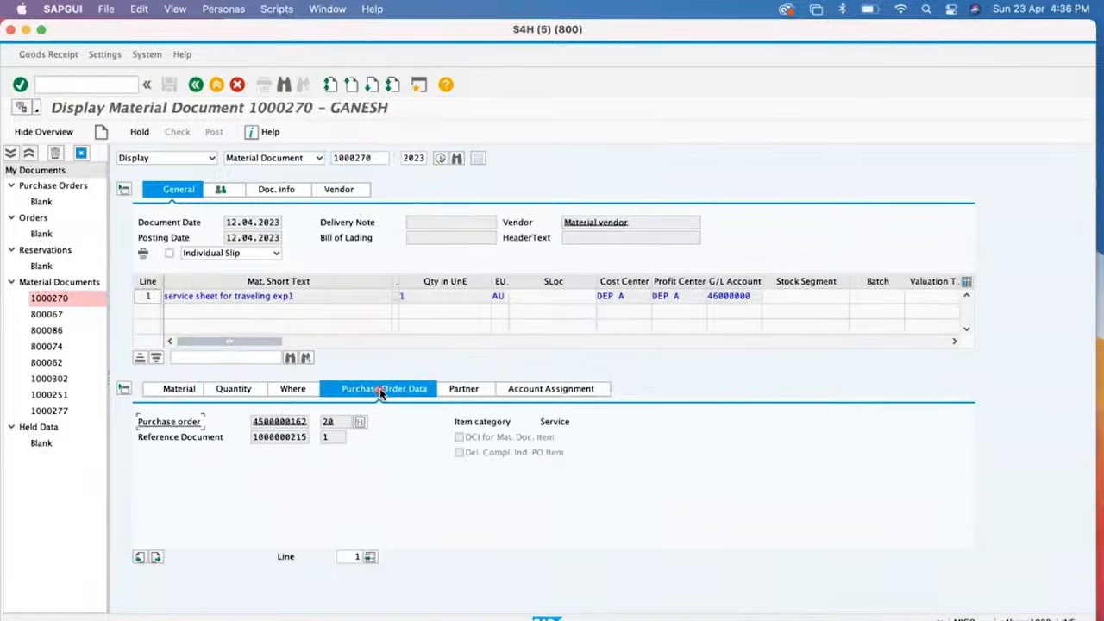
click(301, 421)
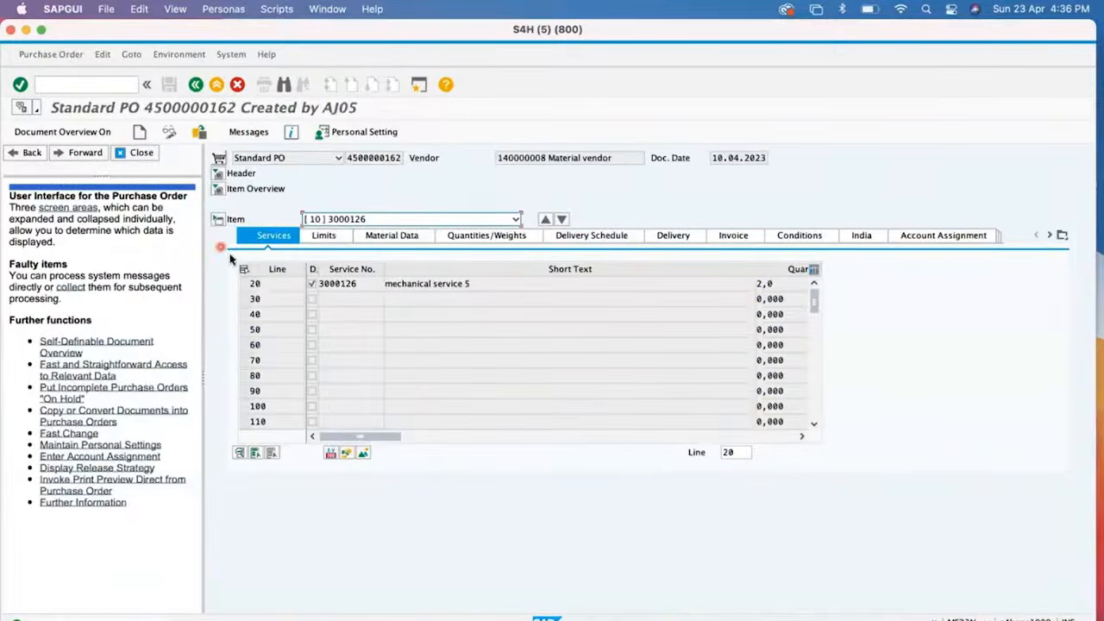
Close the purchase order's help text and show the purchase order history of item 20 with its goods receipt document
click(142, 154)
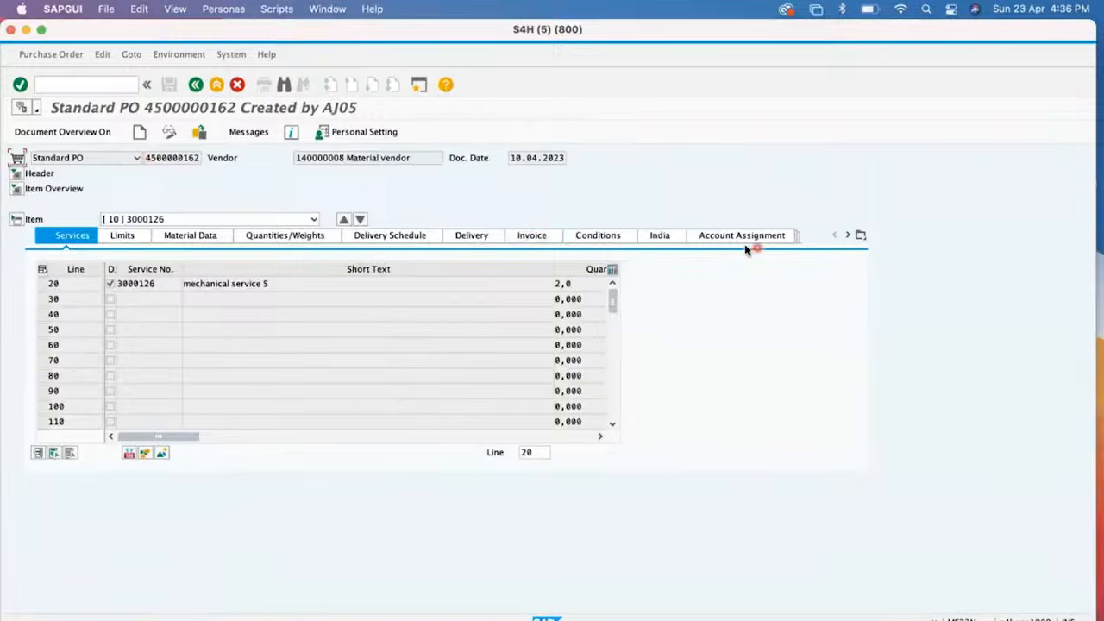
click(859, 235)
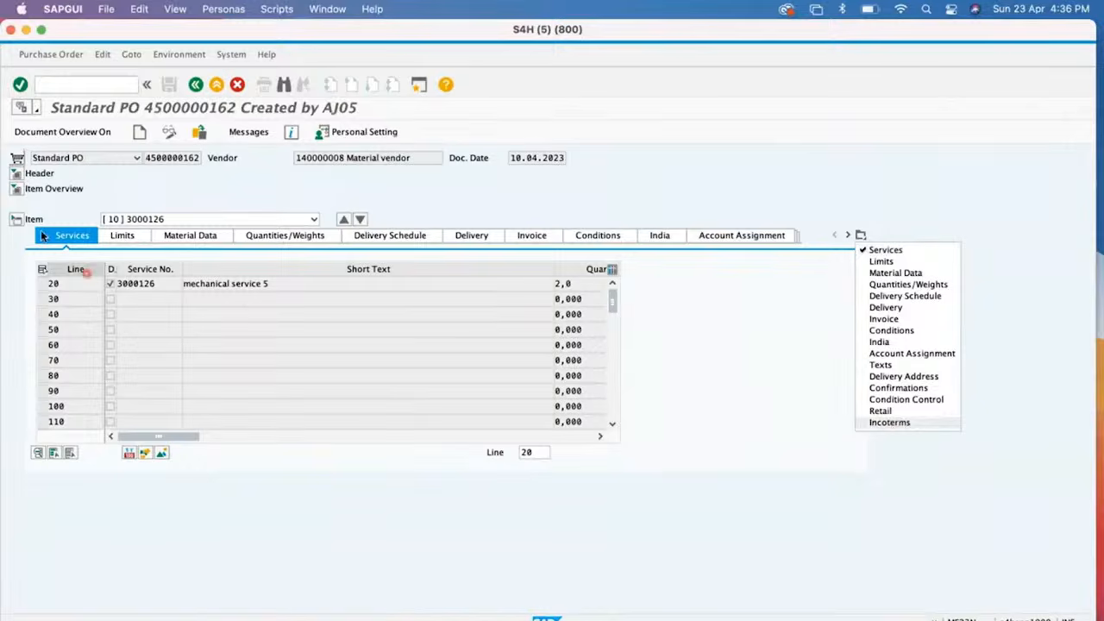
click(360, 219)
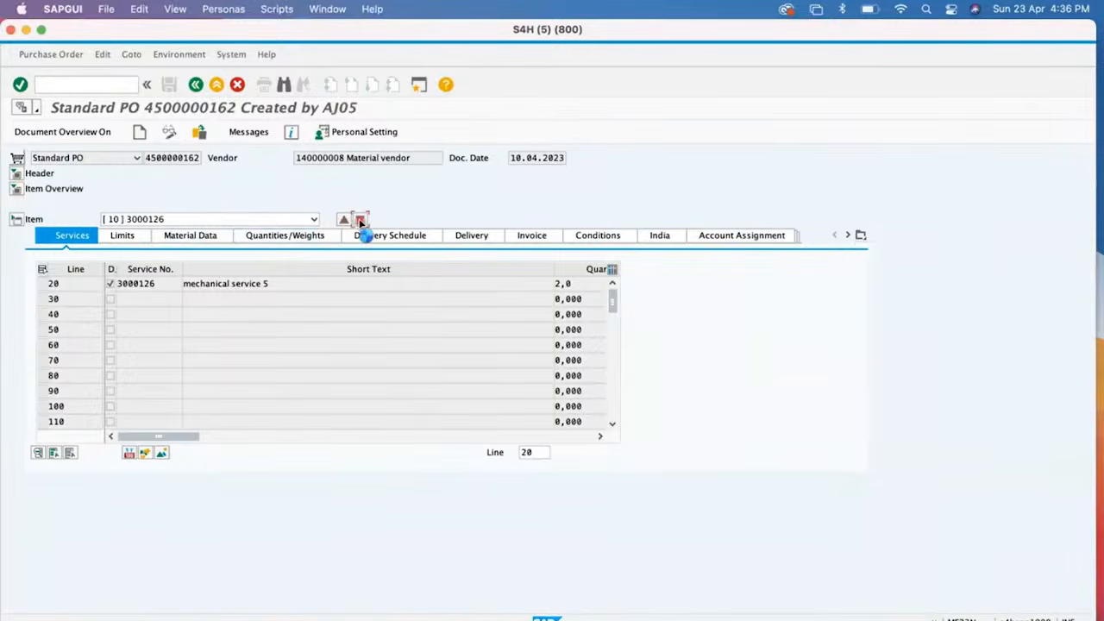
click(859, 235)
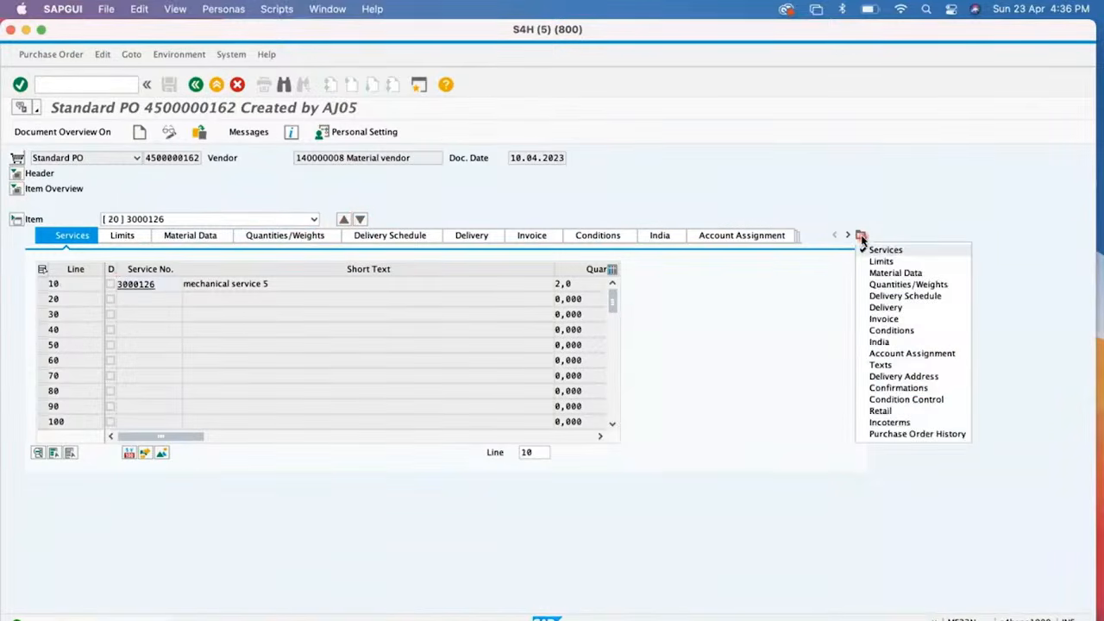
click(897, 434)
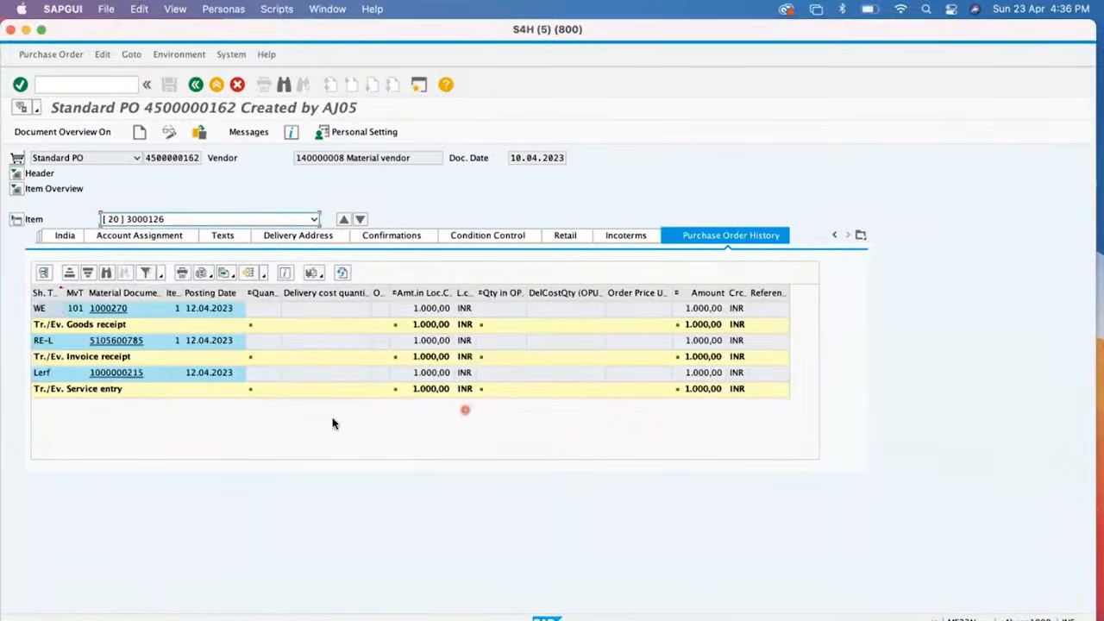
click(110, 311)
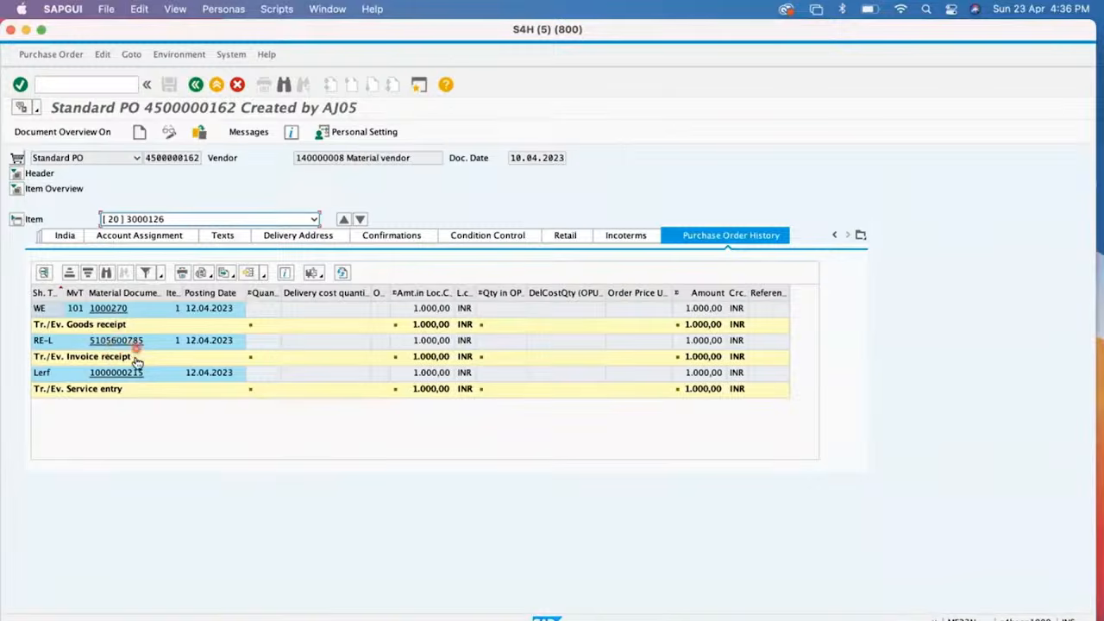
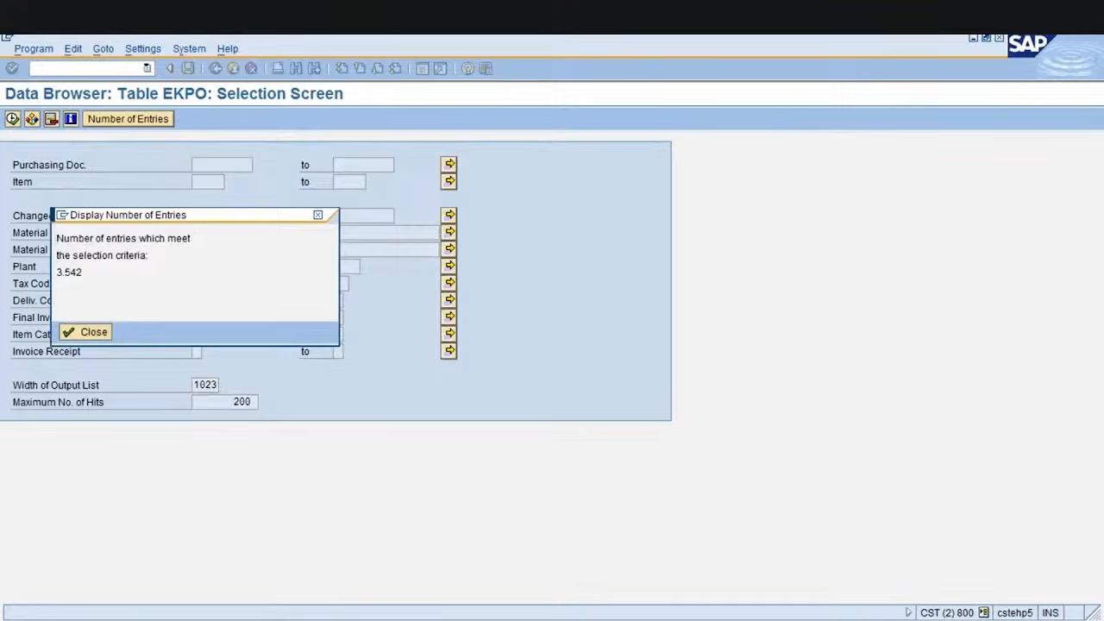
Close the entry count and enter a Changed On range from 010012015 to 01062016
key(Return)
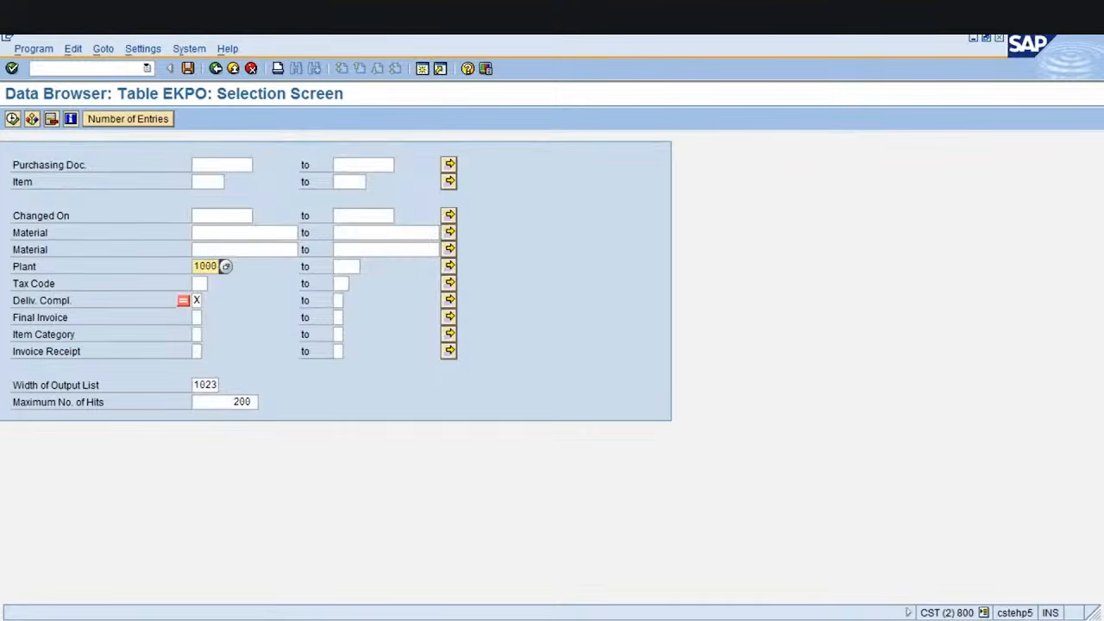
click(203, 218)
text(010012015)
key(Tab)
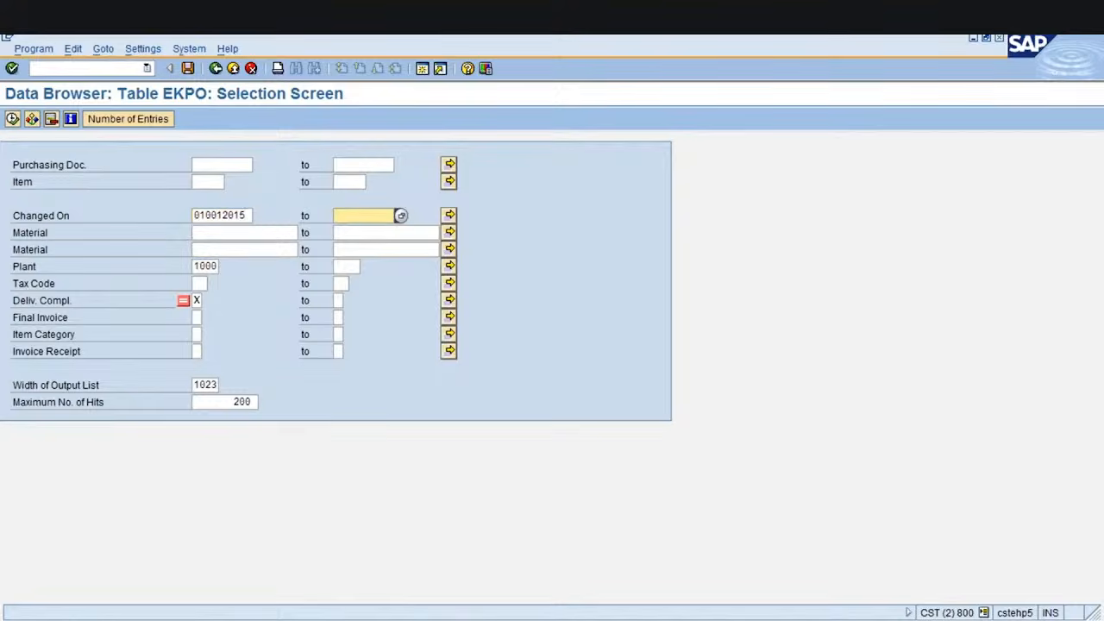
text(0106)
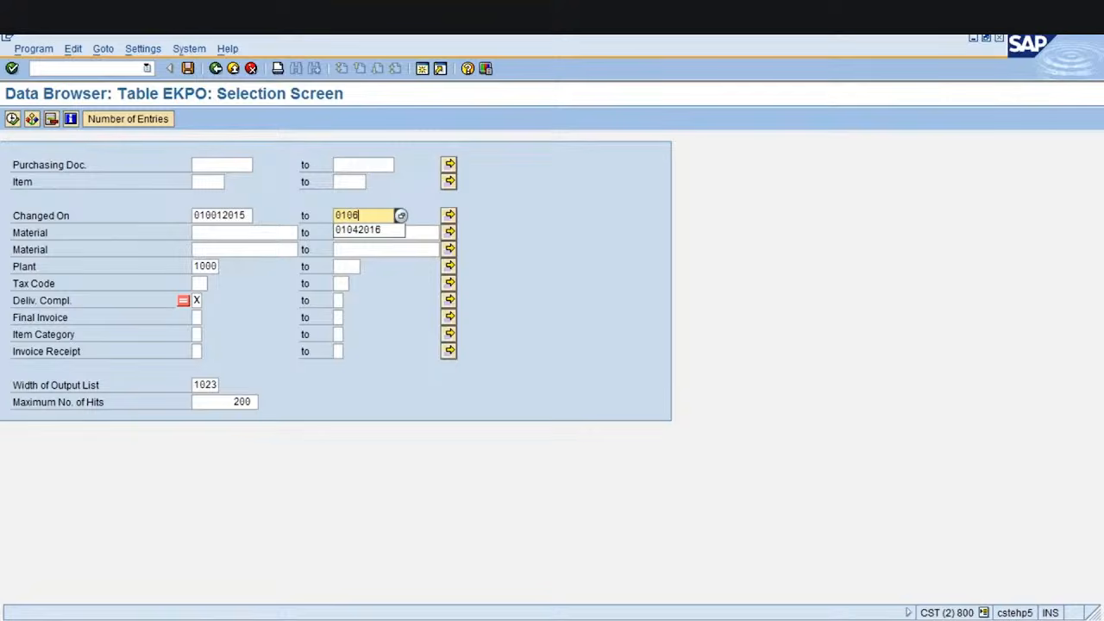
text(2016)
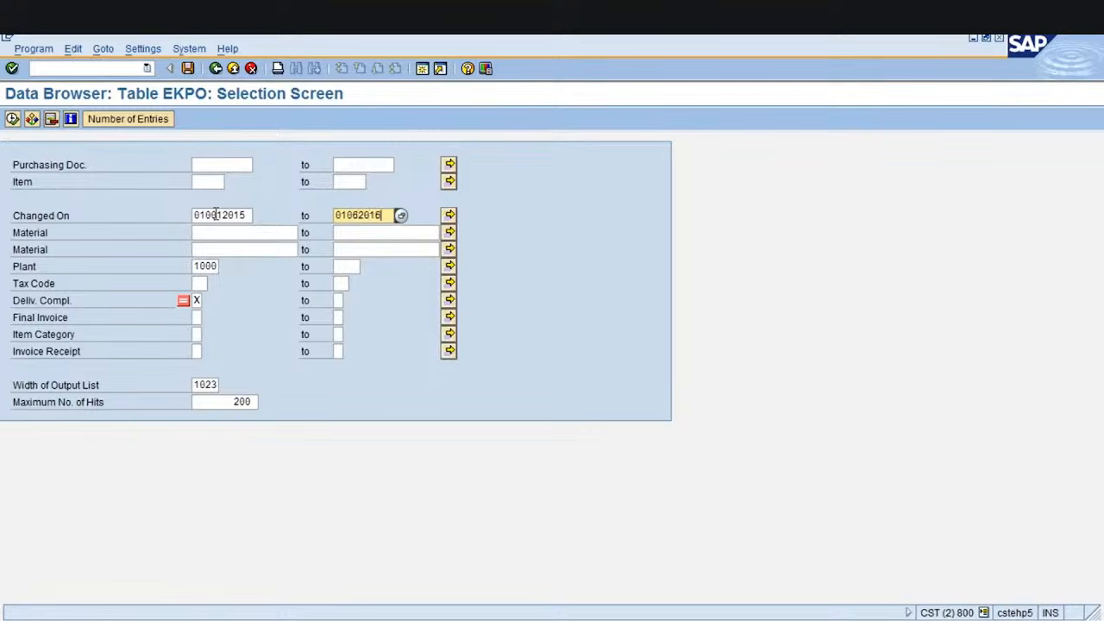
Correct the Changed On start date to 01.06.2015 and check the number of matching entries
click(213, 215)
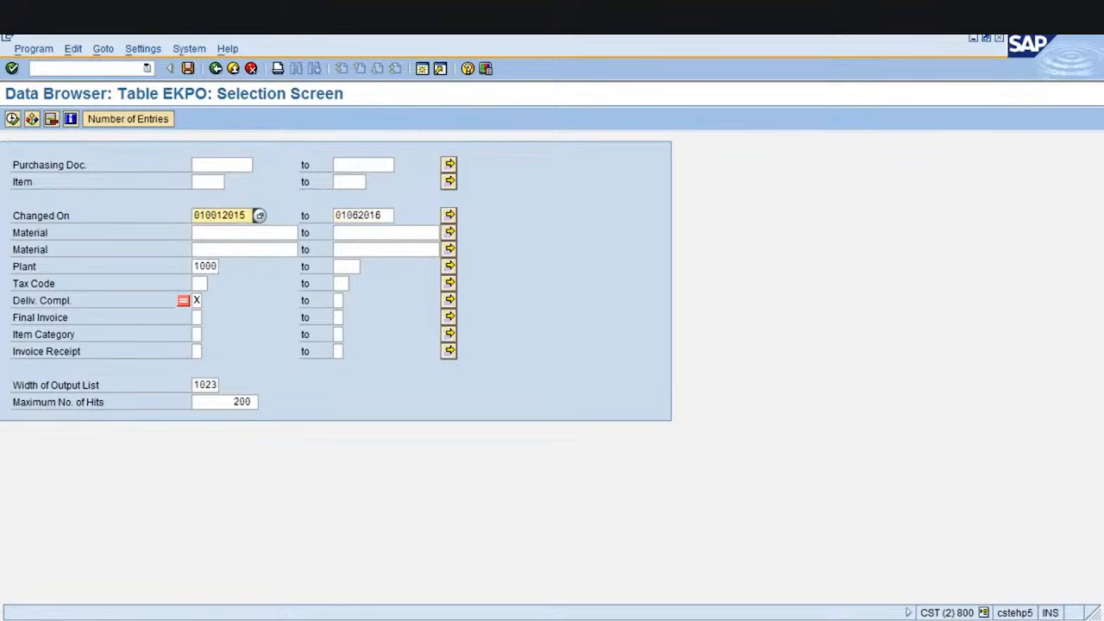
text(00)
key(Delete)
key(Delete)
text(6)
key(Left)
key(Left)
key(Left)
key(Delete)
click(119, 119)
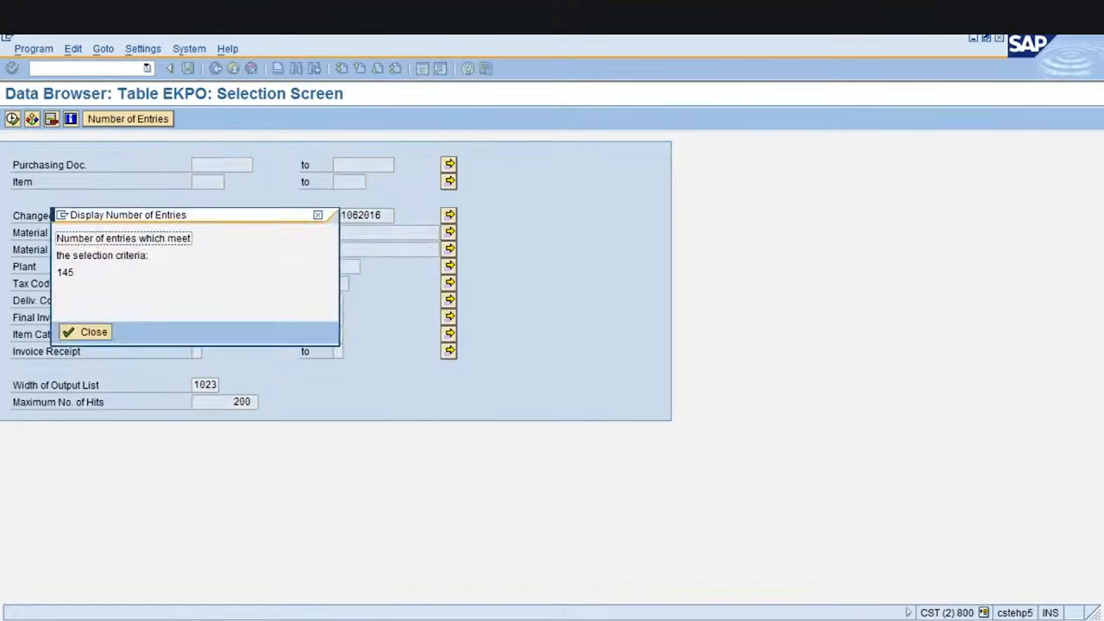
key(Return)
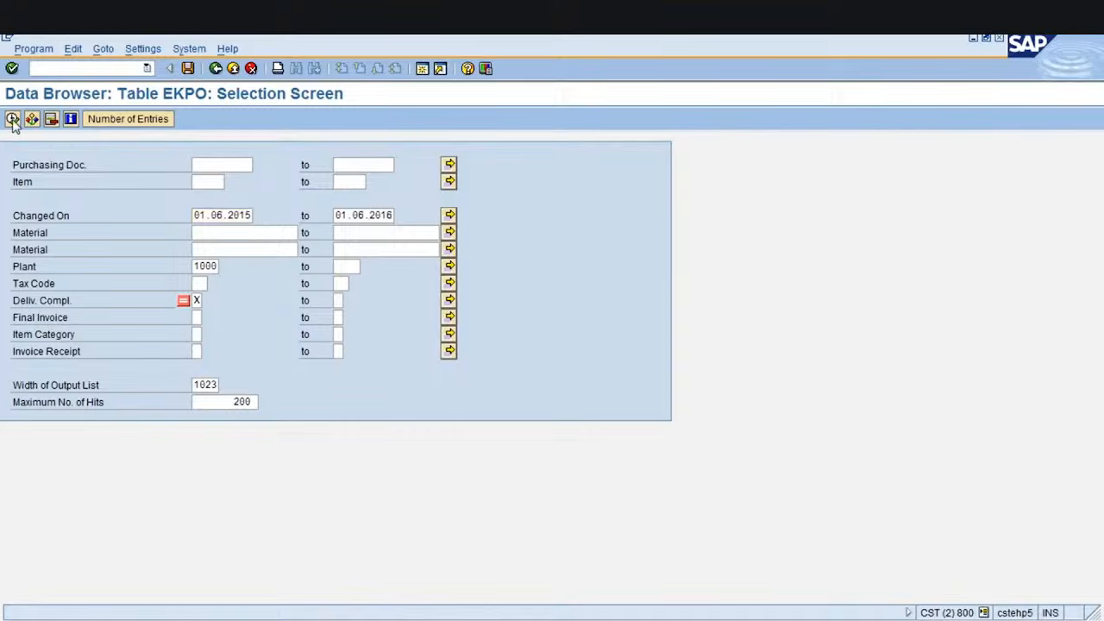
List the EKPO entries matching the date, plant and delivery criteria and look through their columns
click(13, 119)
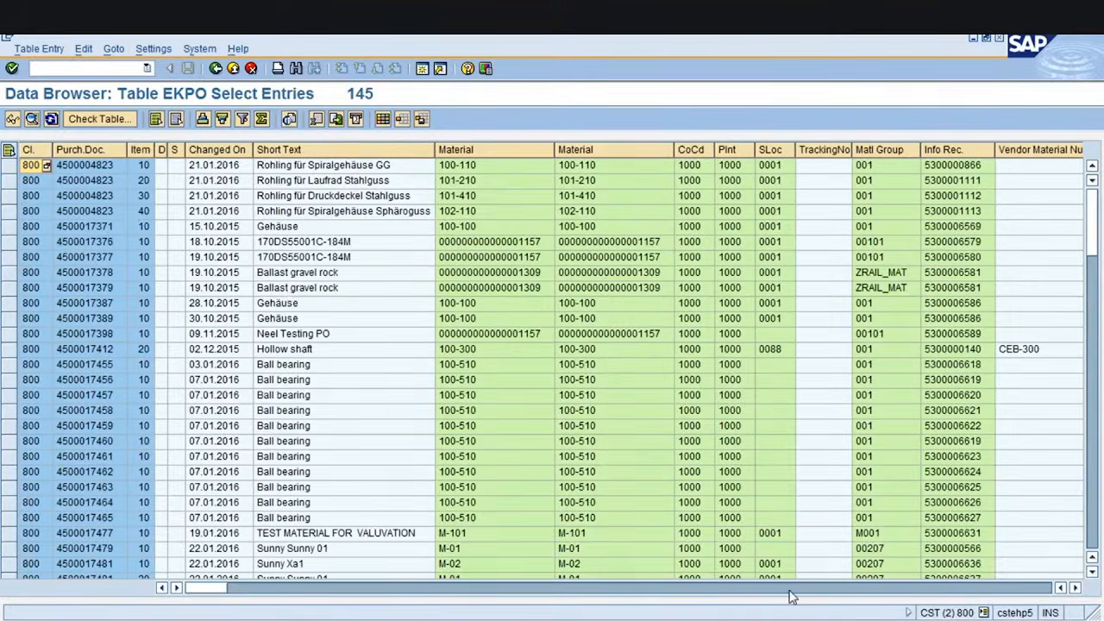
click(838, 589)
click(838, 589)
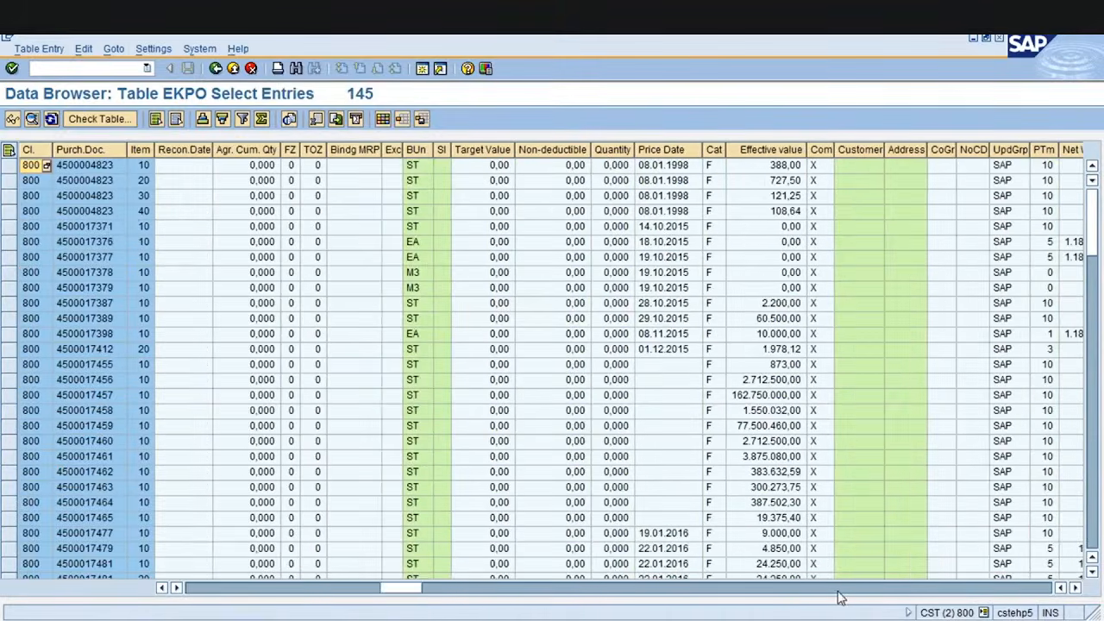
drag(406, 590, 211, 606)
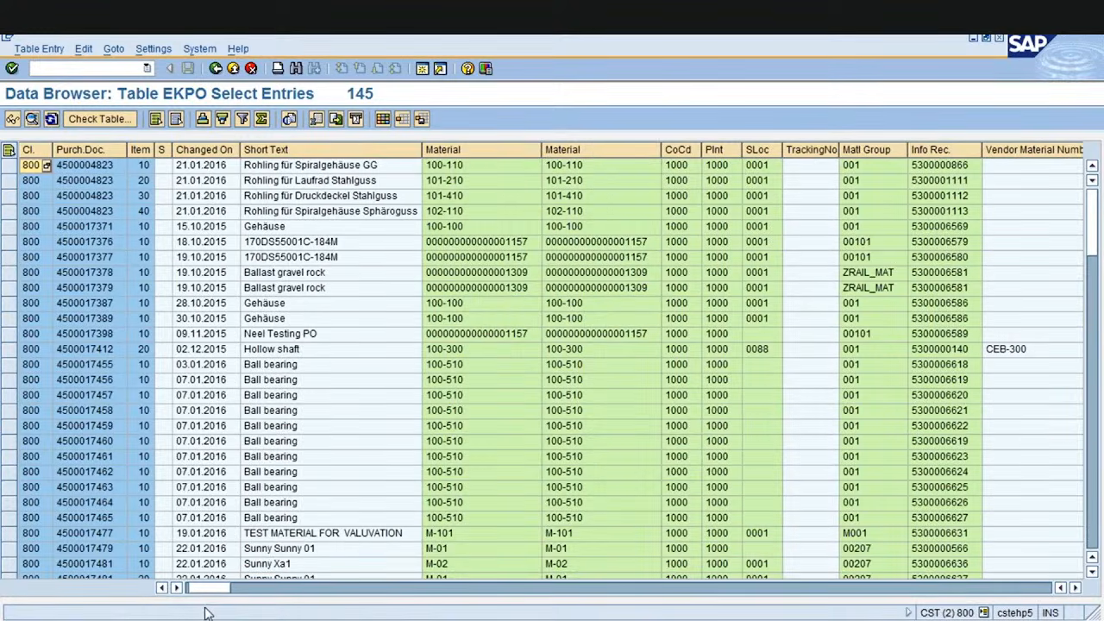
click(205, 578)
drag(212, 587, 166, 615)
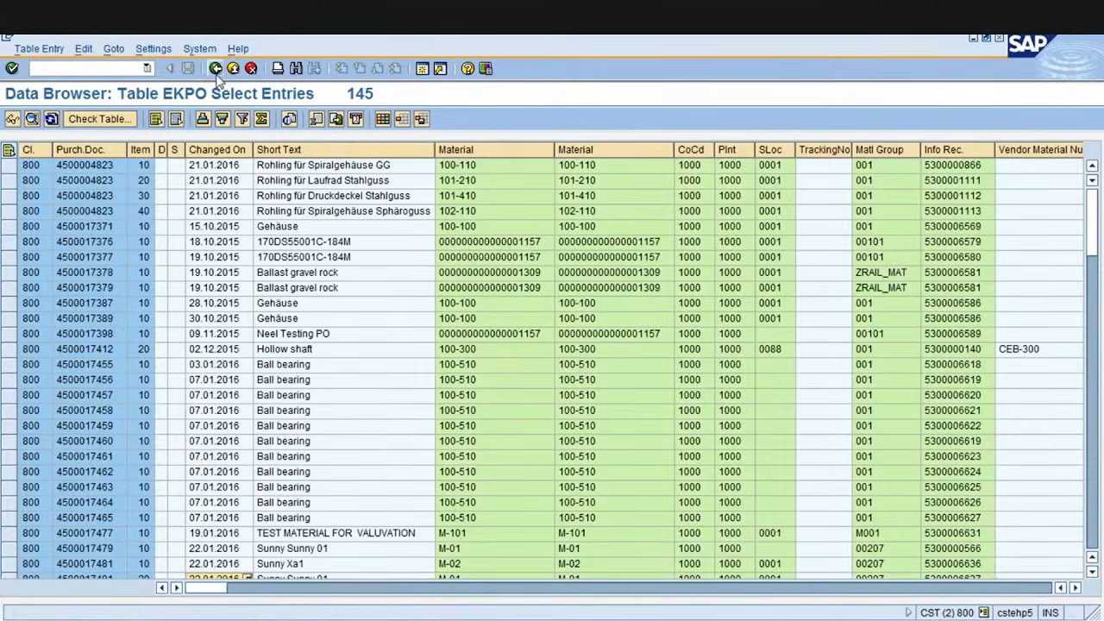
Return to the selection criteria and look up the possible values for Final Invoice
click(216, 71)
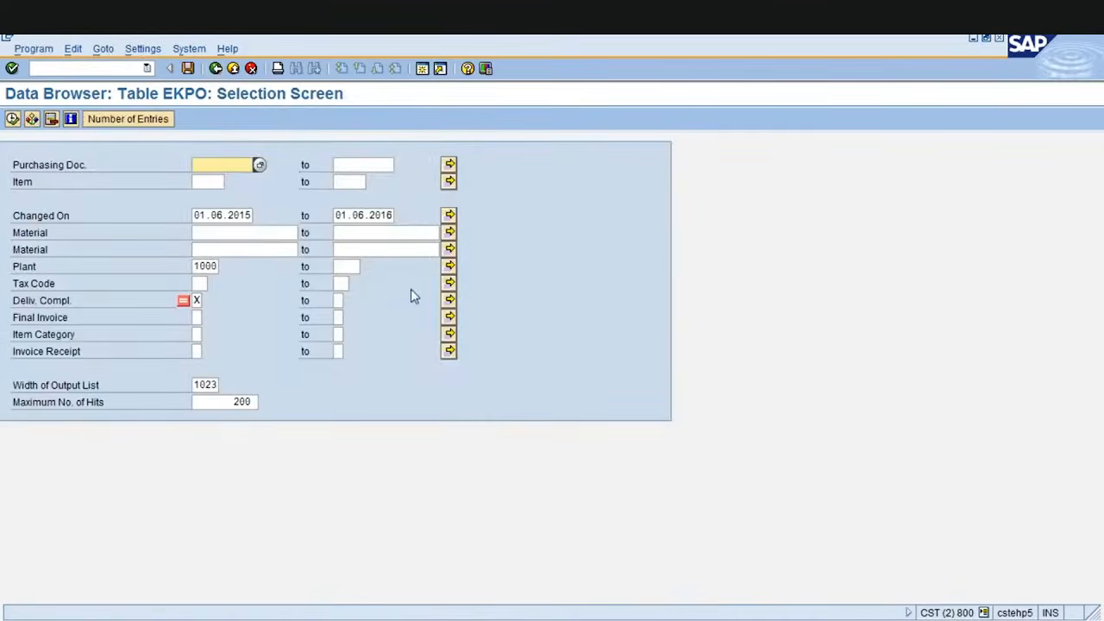
click(197, 317)
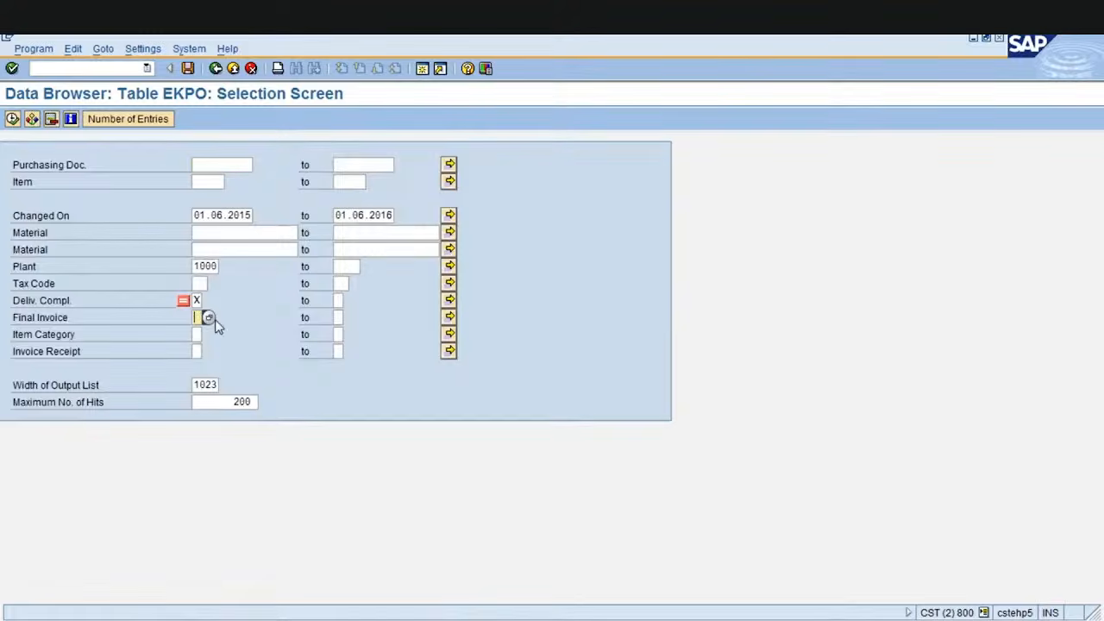
key(F4)
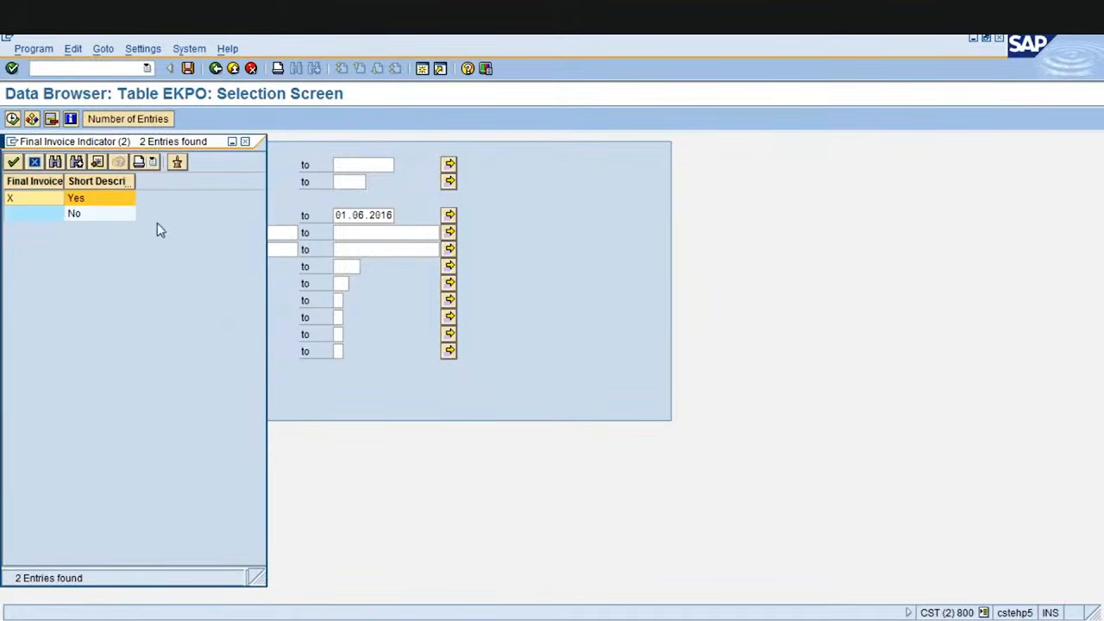
click(245, 142)
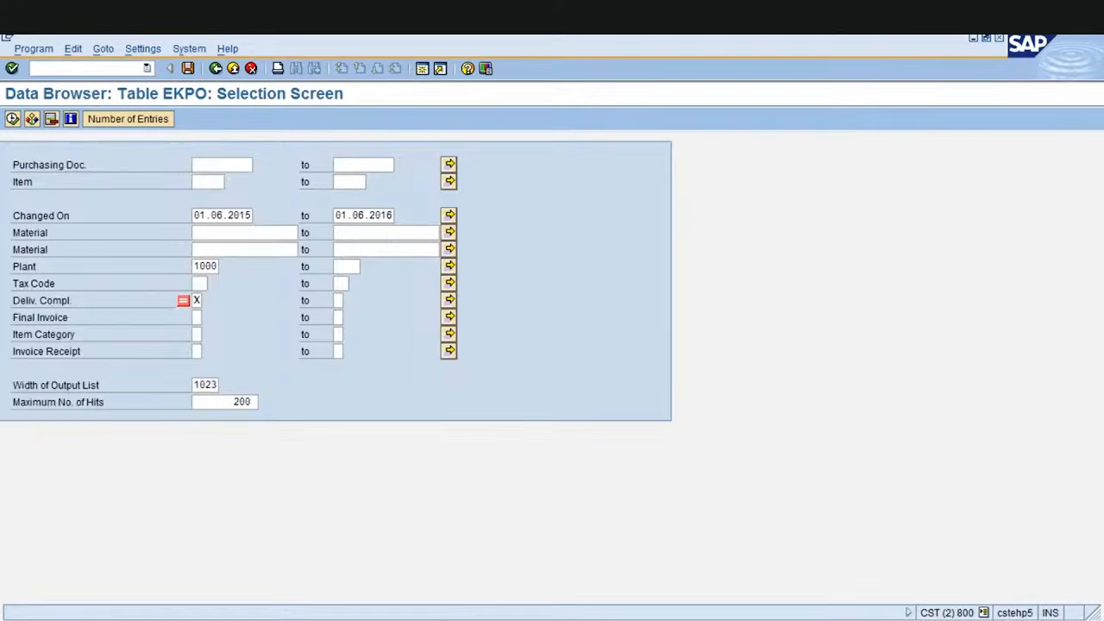
Add X as an excluded single value for the Final Invoice criterion
click(197, 317)
click(449, 318)
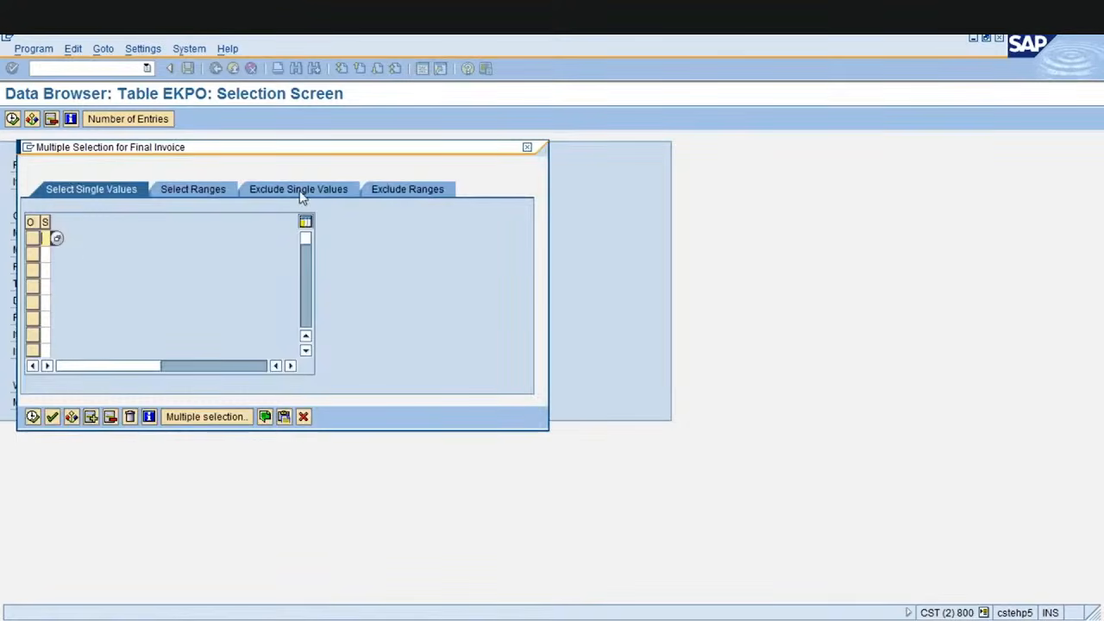
click(289, 191)
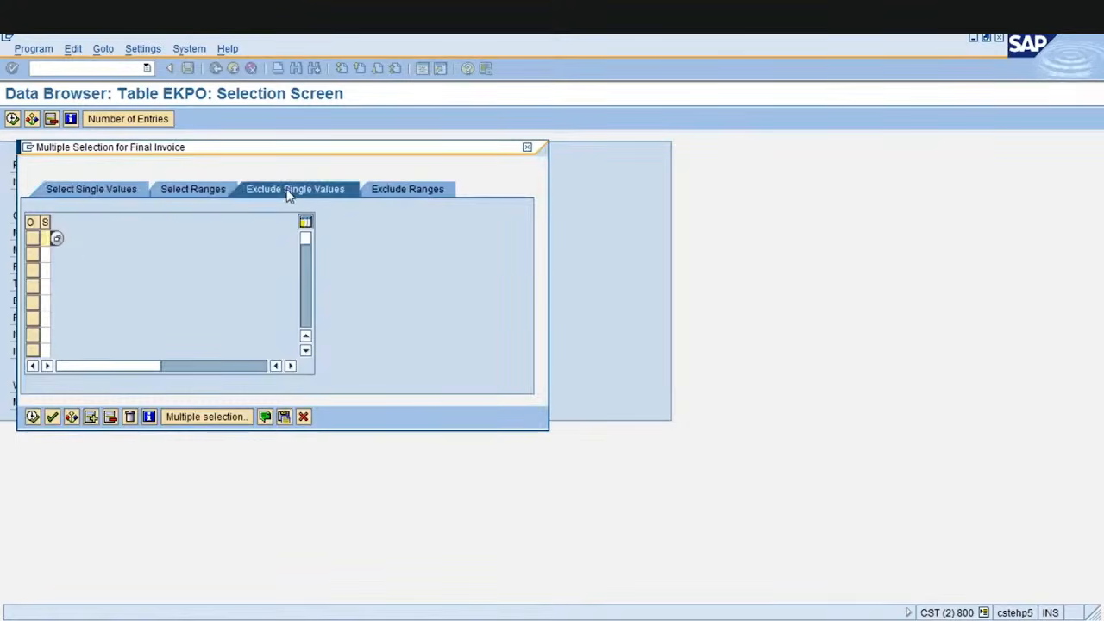
text(X)
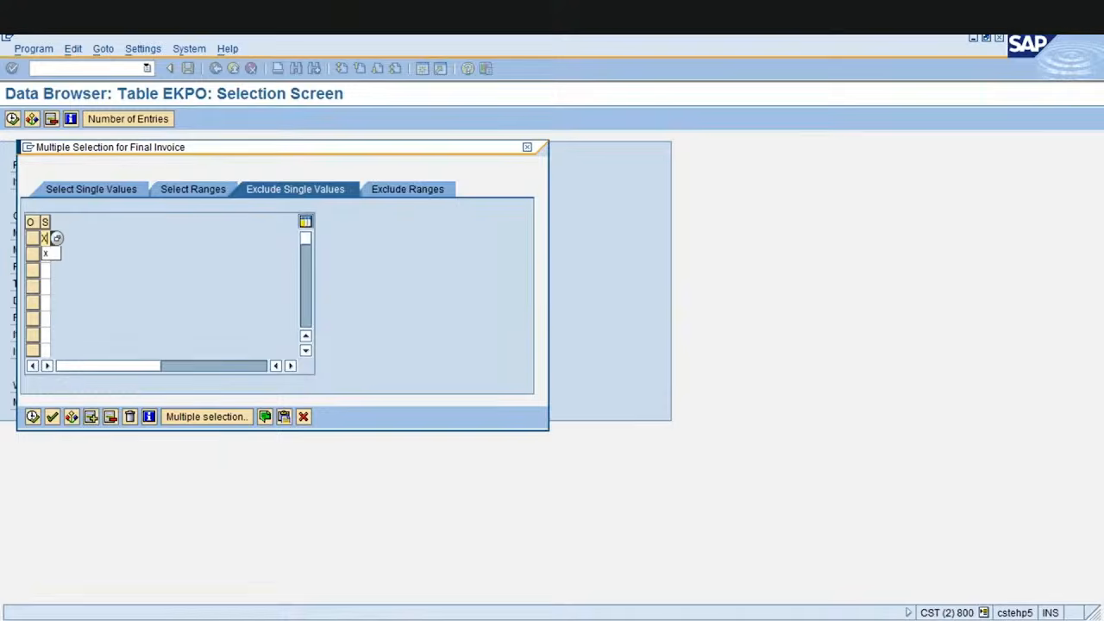
key(Return)
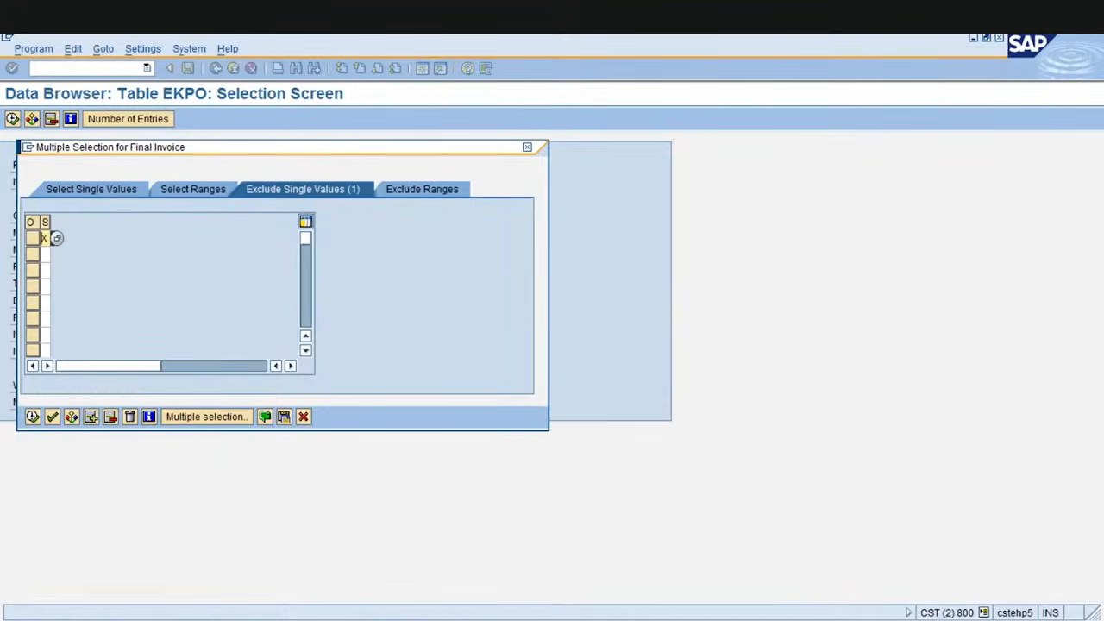
click(32, 416)
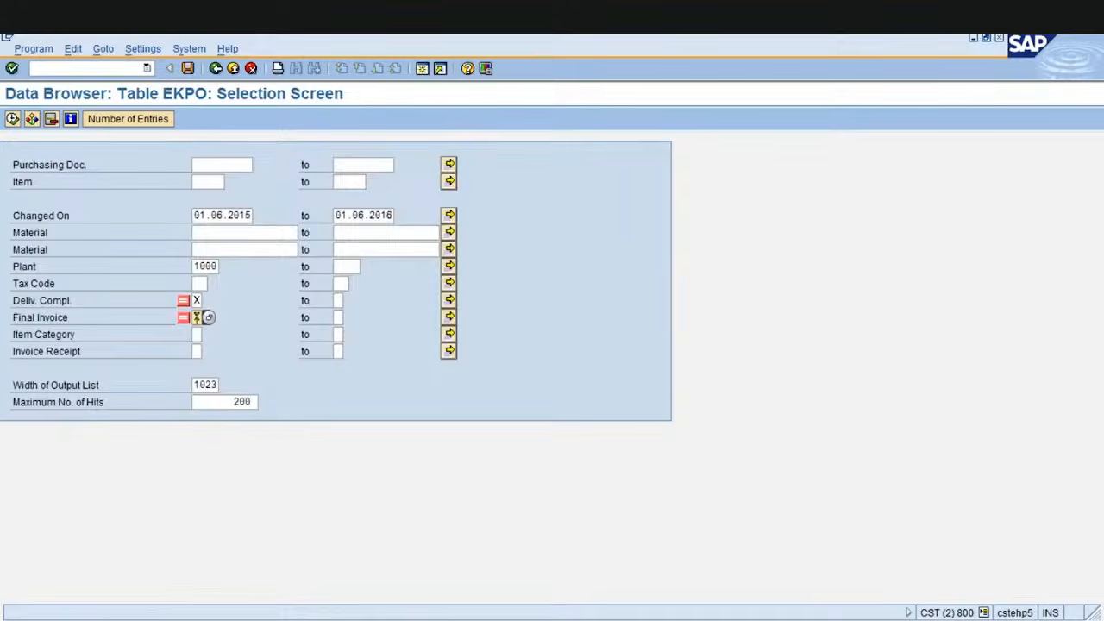
Count and list the EKPO entries with the Final Invoice exclusion, returning to the selection criteria
click(115, 122)
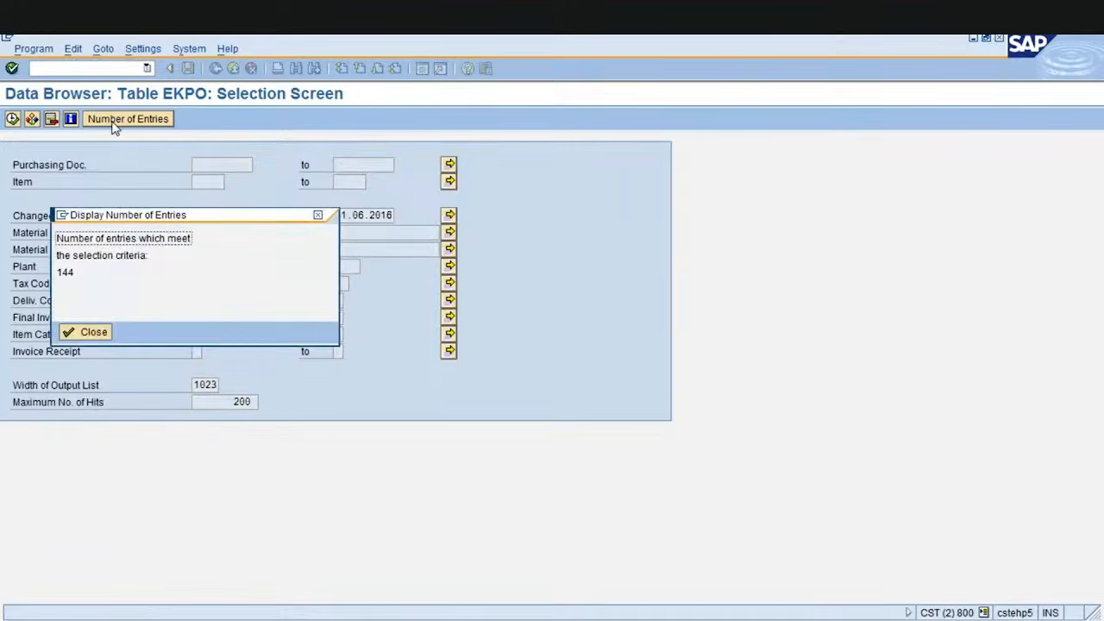
key(Return)
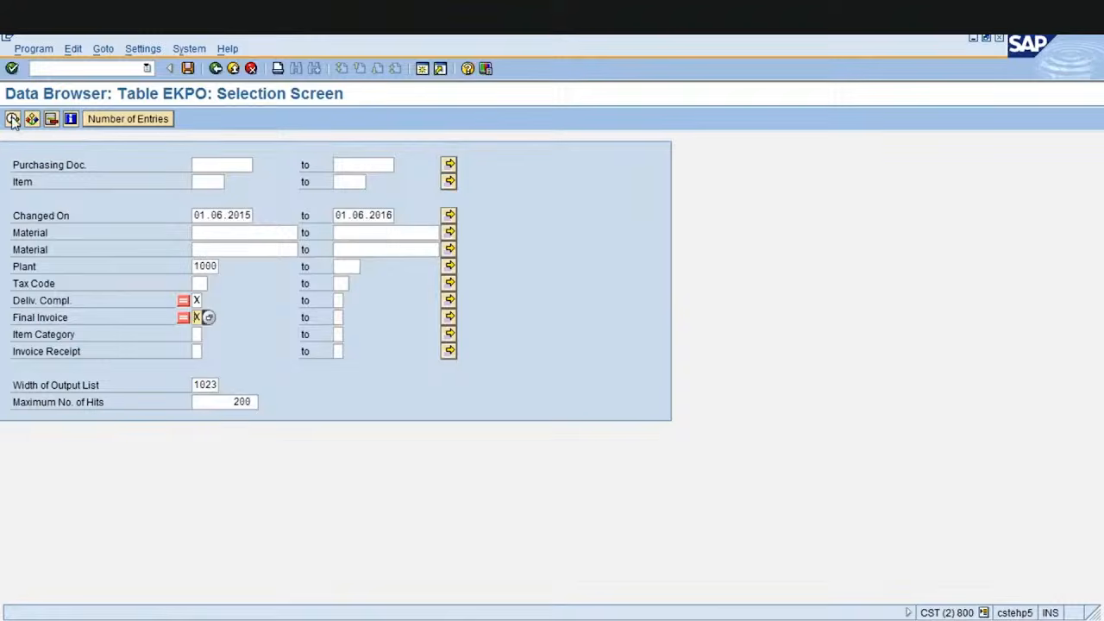
click(12, 119)
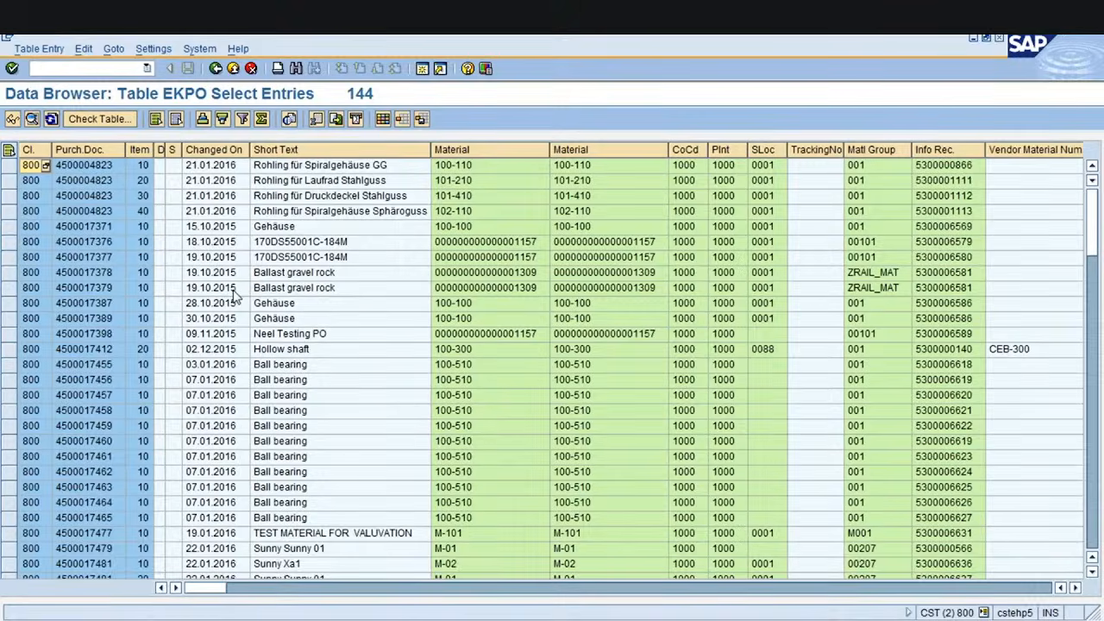
click(216, 71)
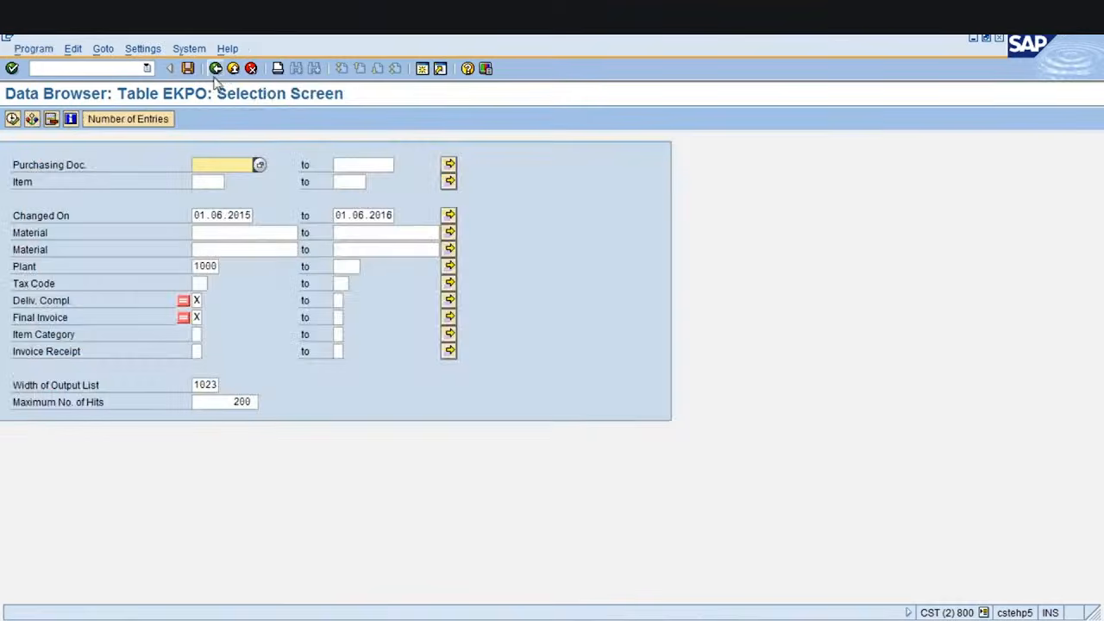
Clear the Deliv. Compl. and Final Invoice criteria from the EKPO selection
click(197, 300)
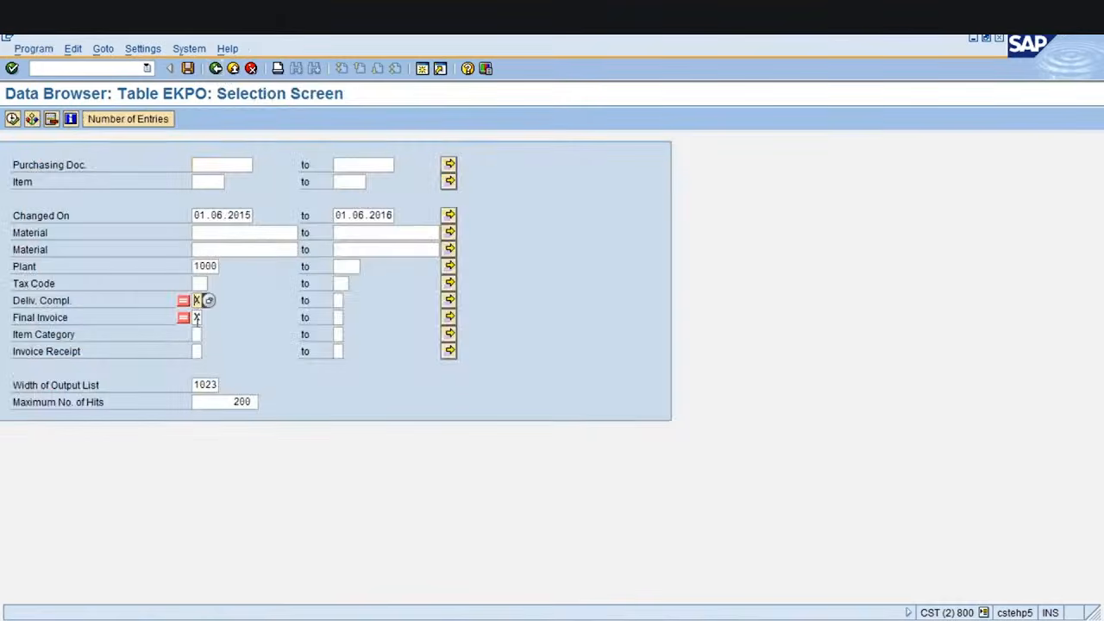
click(197, 318)
click(196, 300)
text(X)
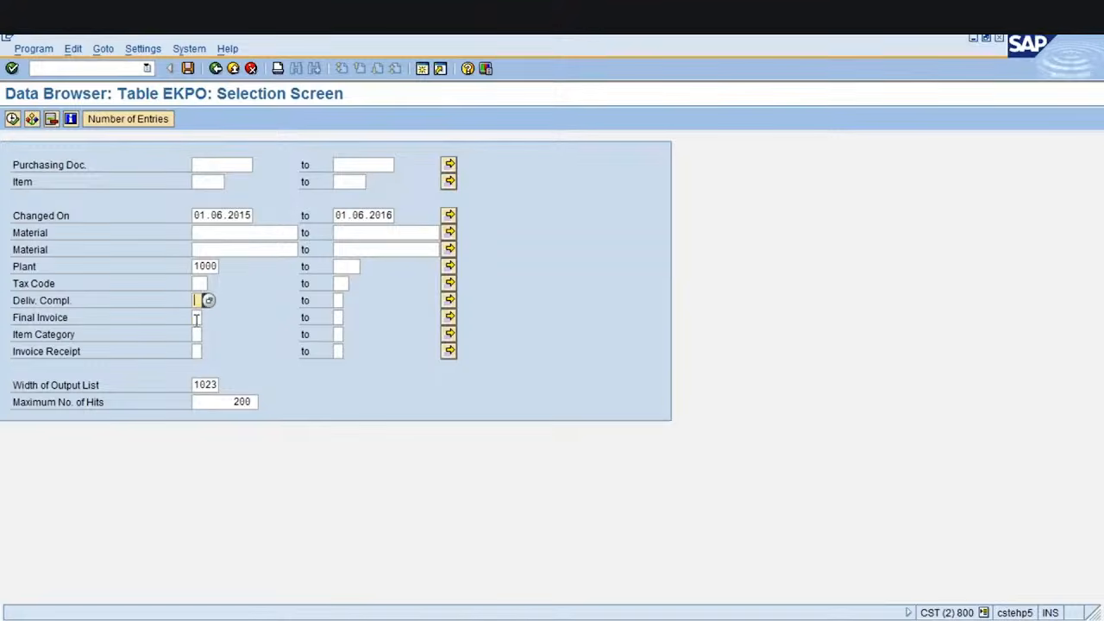
Restrict the selection by Final Invoice only, excluding the single value X
click(196, 317)
click(449, 318)
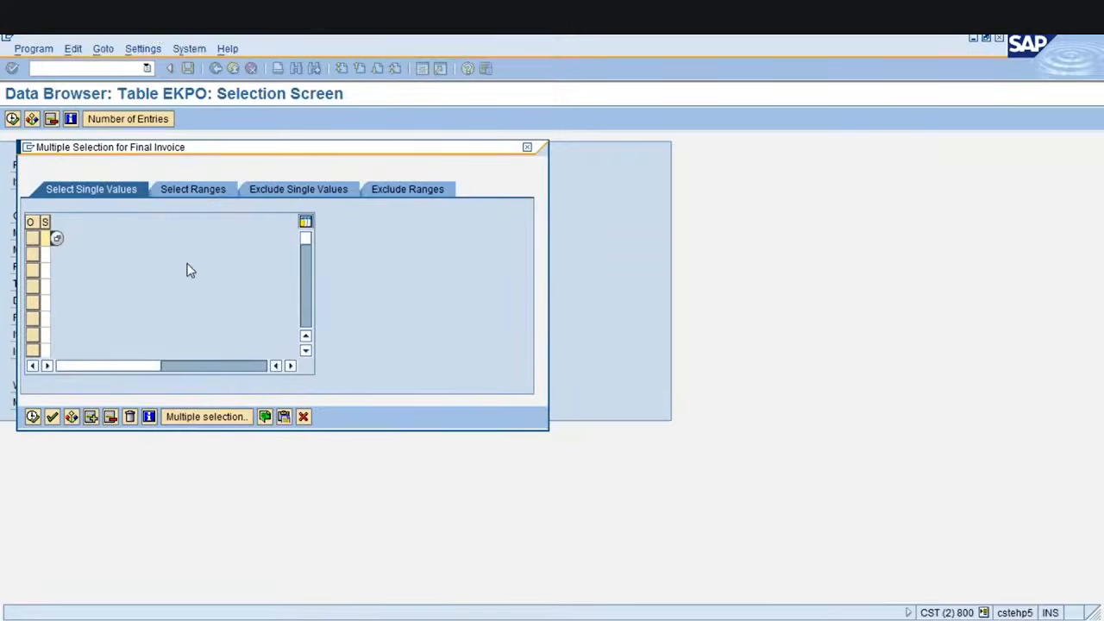
click(299, 189)
click(32, 416)
Check the number of entries and list those matching only the Final Invoice exclusion, returning to the criteria
click(128, 119)
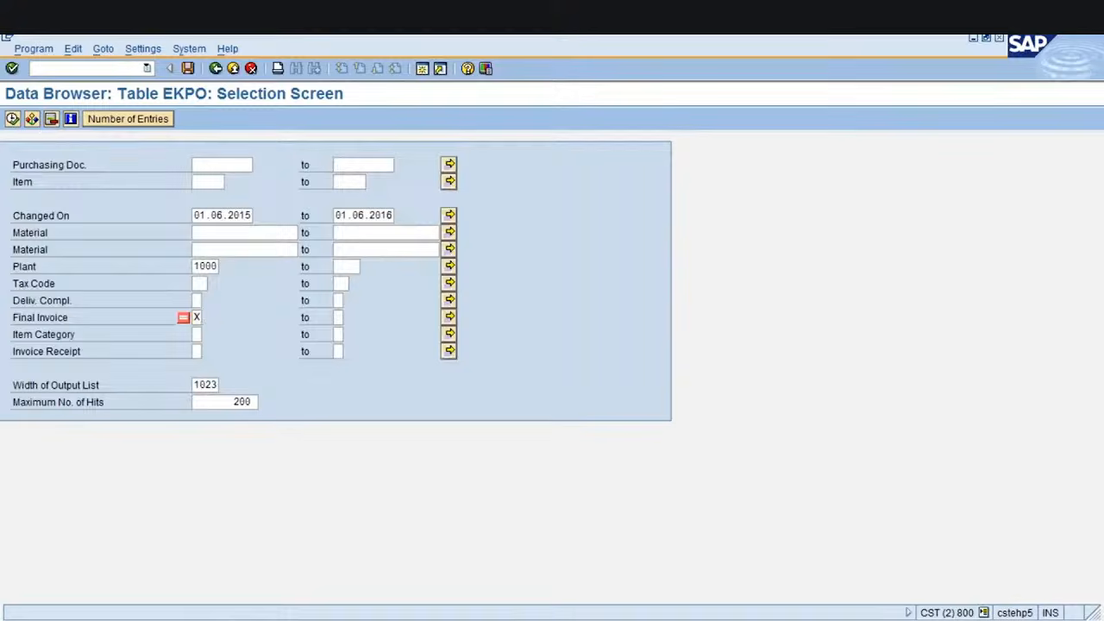
key(Return)
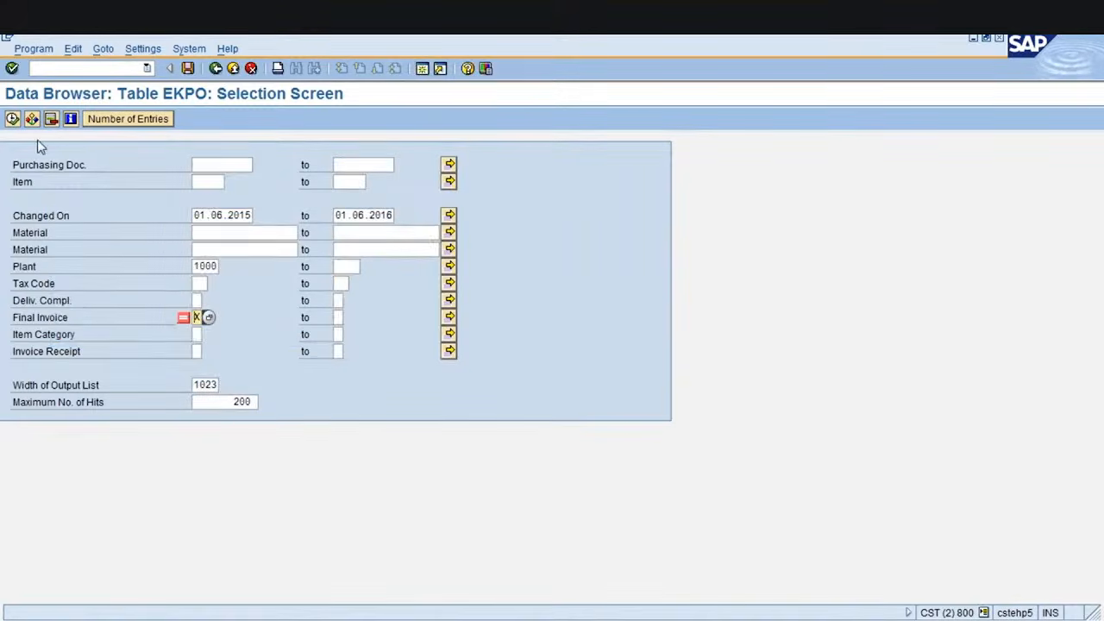
click(12, 119)
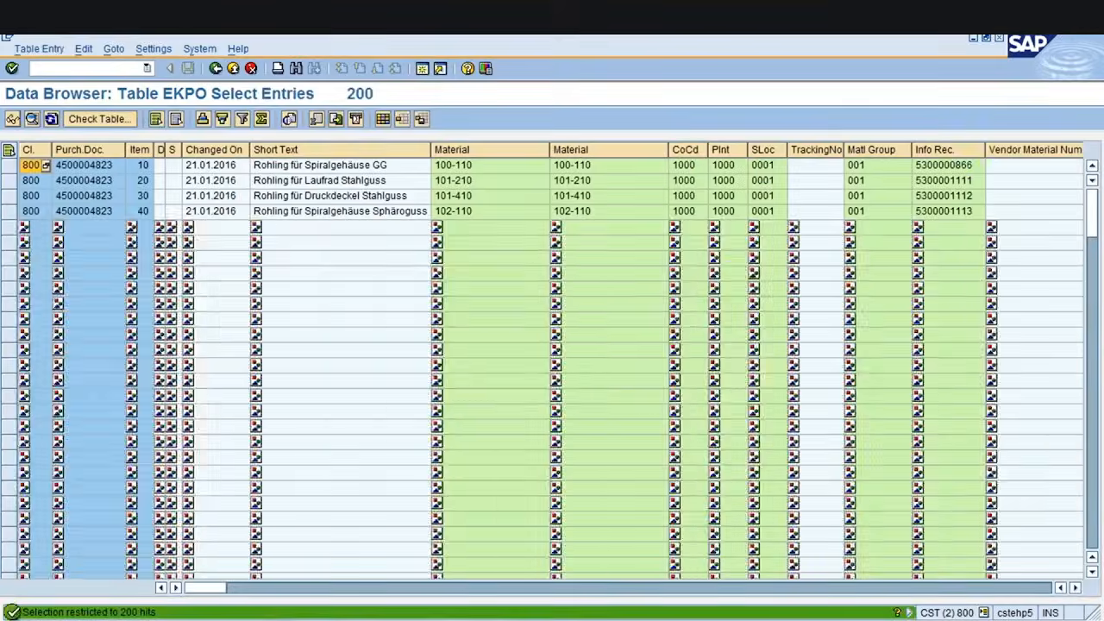
click(216, 68)
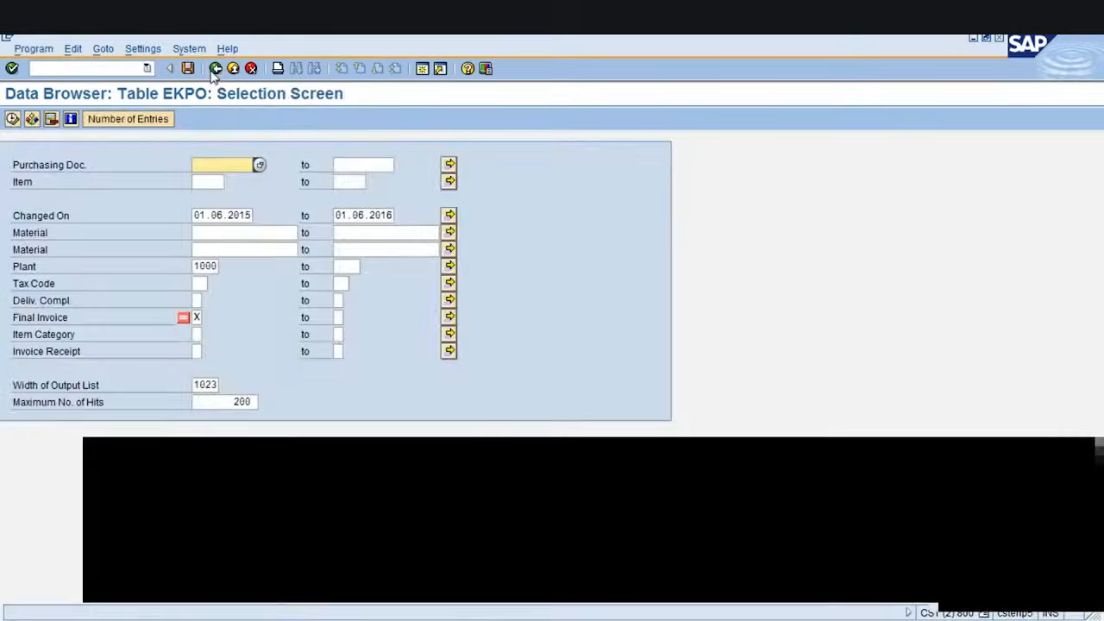
Clear the Maximum No. of Hits limit and list all matching EKPO entries
click(240, 402)
key(BackSpace)
key(BackSpace)
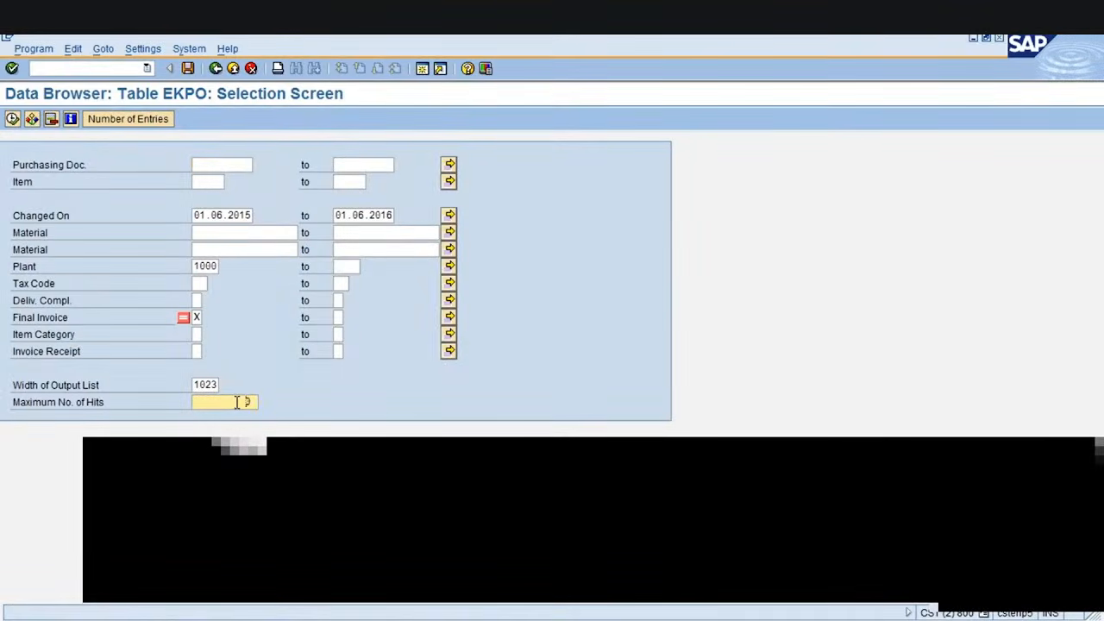
click(12, 119)
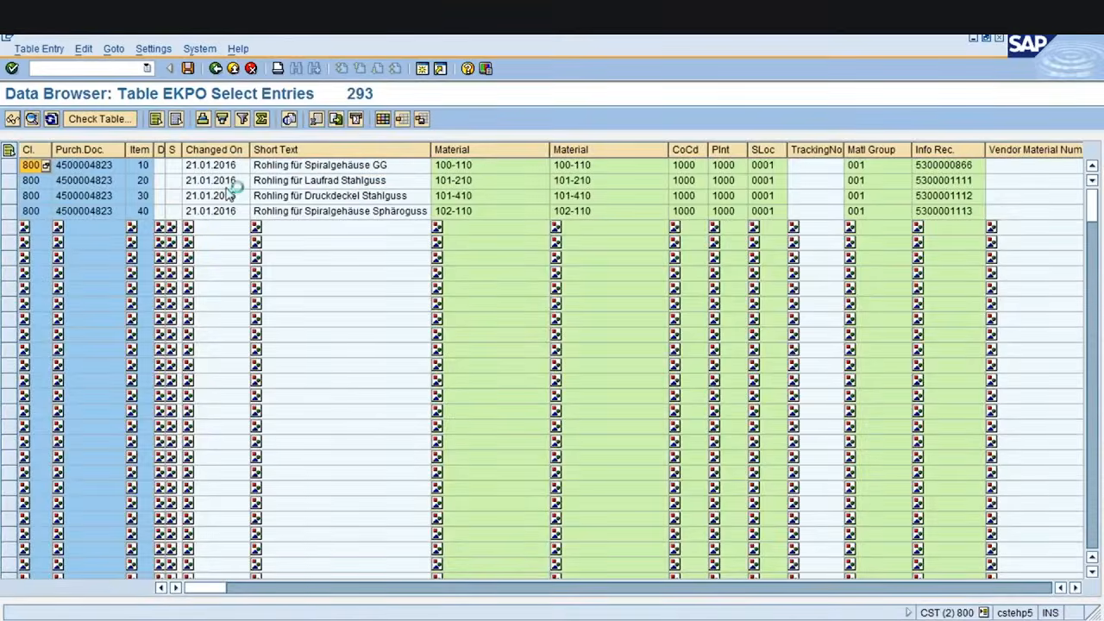
Return to the EKPO selection criteria and open the choice of fields for selection
click(216, 69)
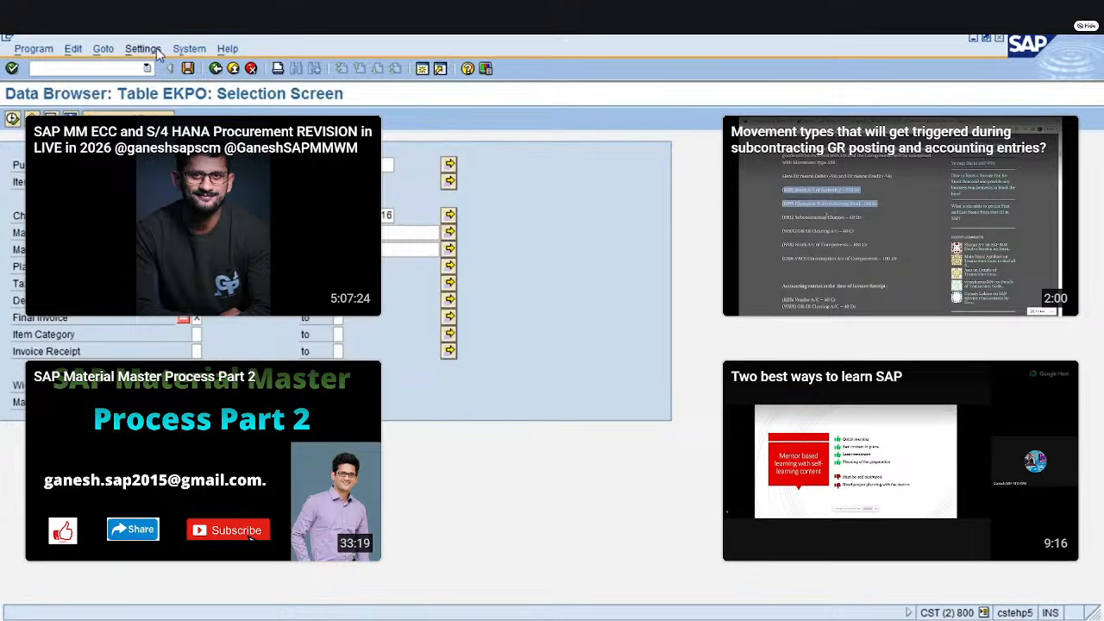
click(143, 49)
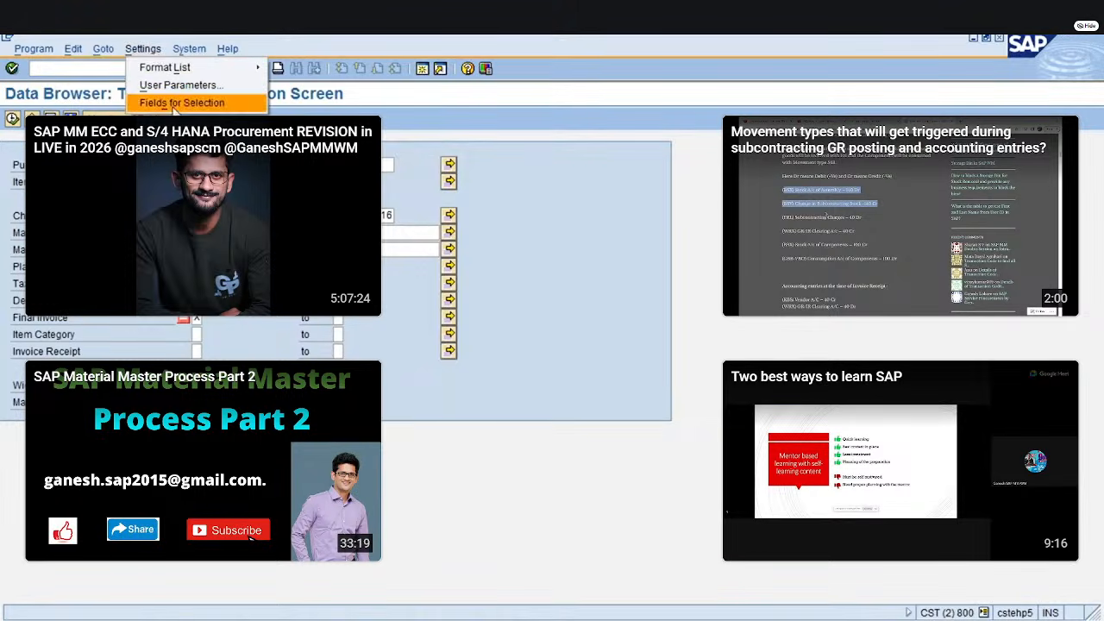
click(177, 102)
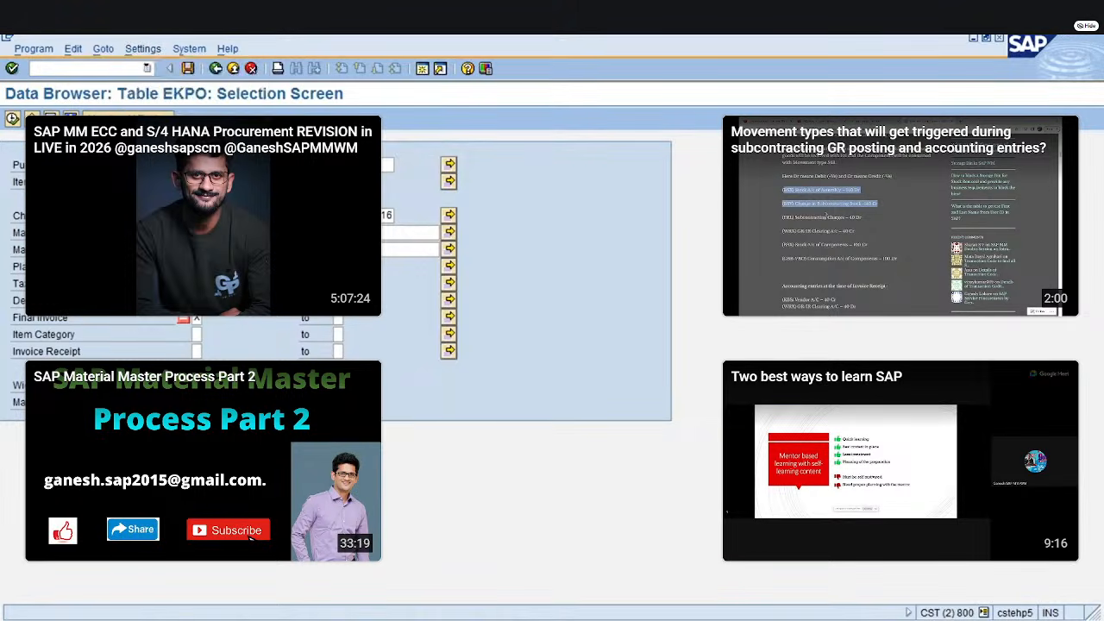
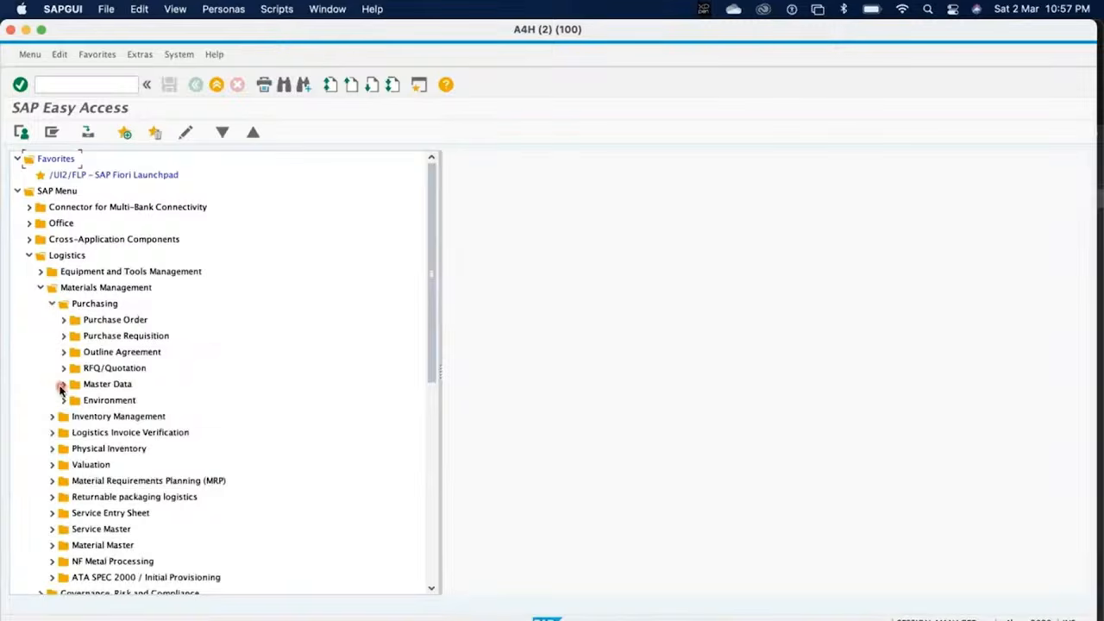
Expand the Purchasing master data to Quota Arrangement and look through its maintain, display, changes and list display transactions
click(62, 385)
click(74, 394)
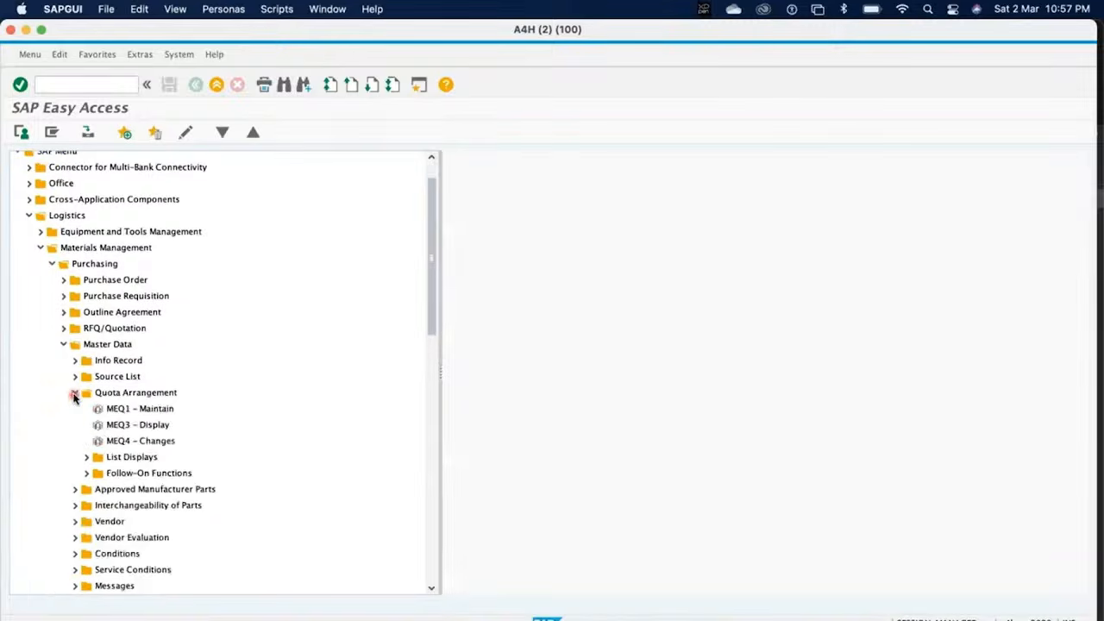
click(128, 409)
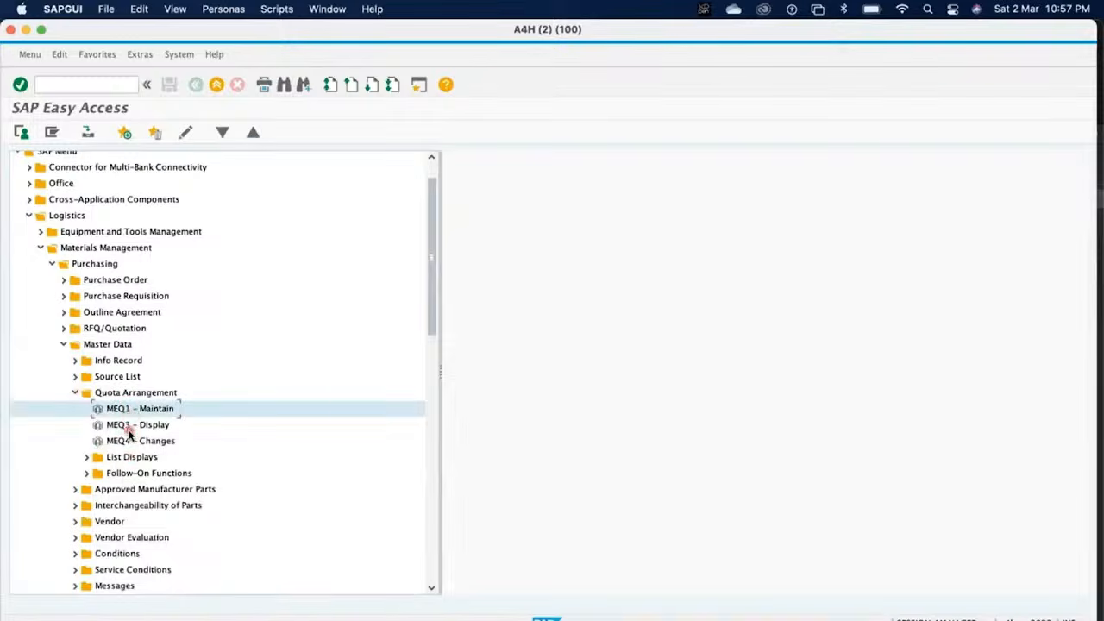
click(138, 441)
click(138, 411)
click(141, 426)
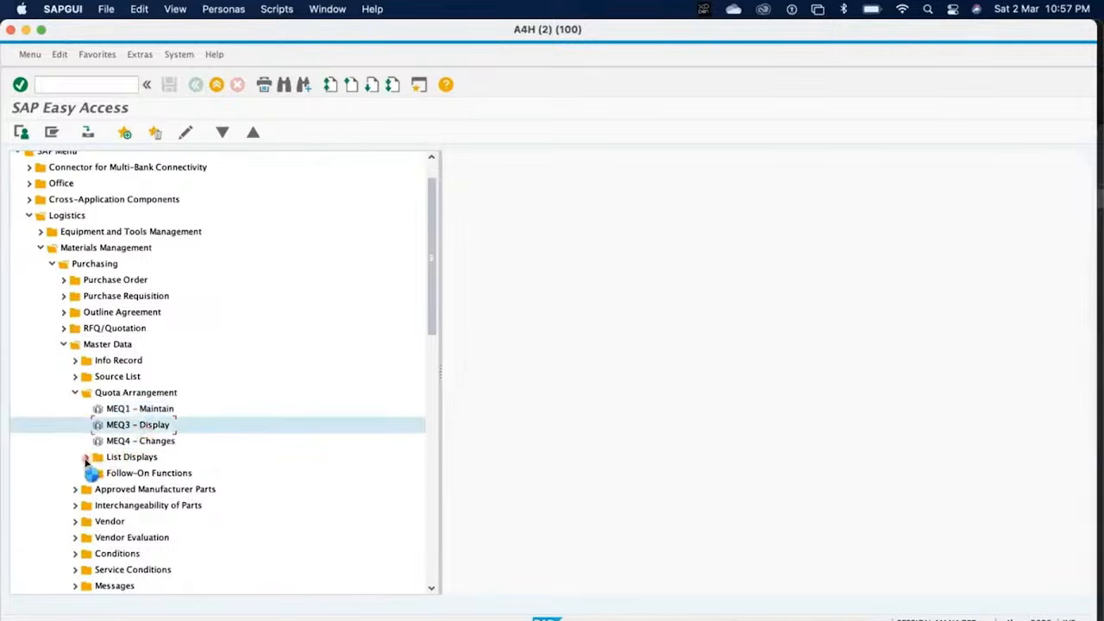
click(85, 458)
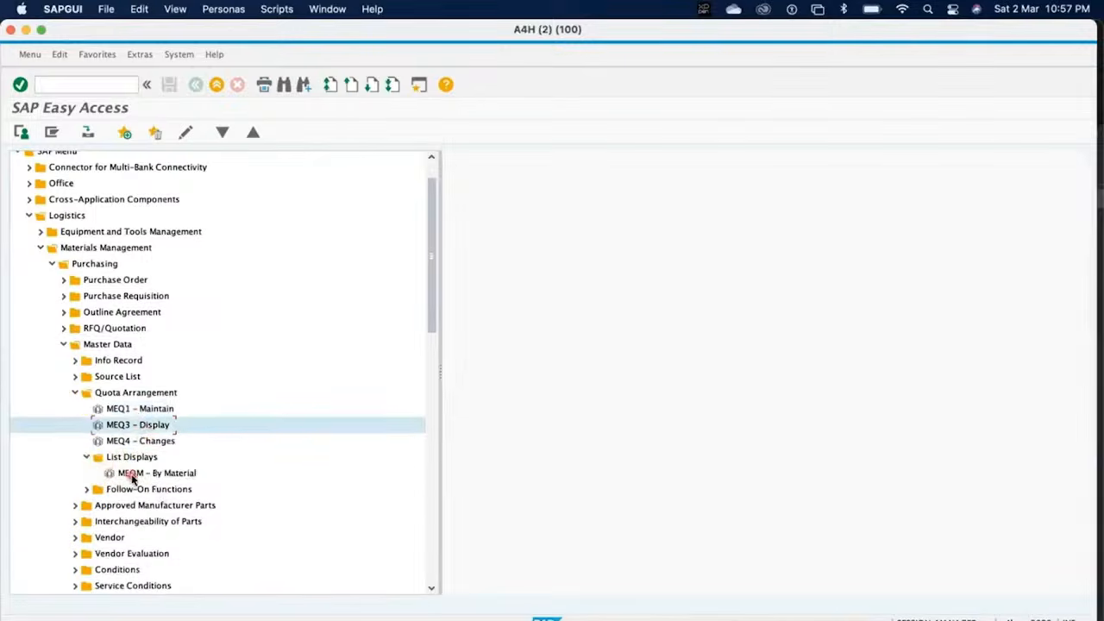
click(135, 474)
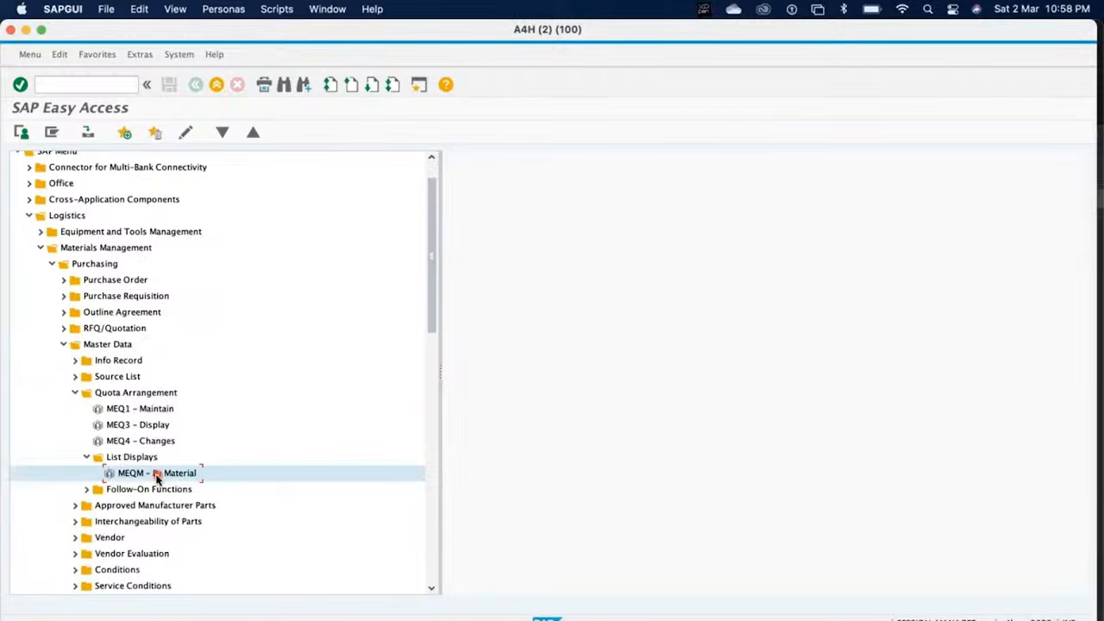
double_click(138, 409)
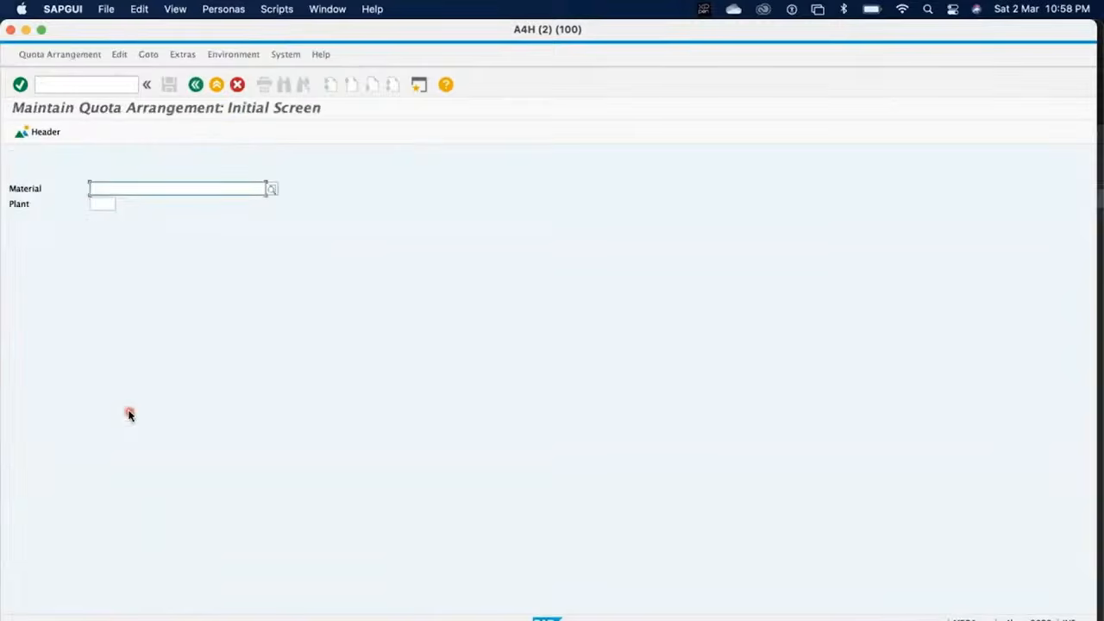
click(122, 185)
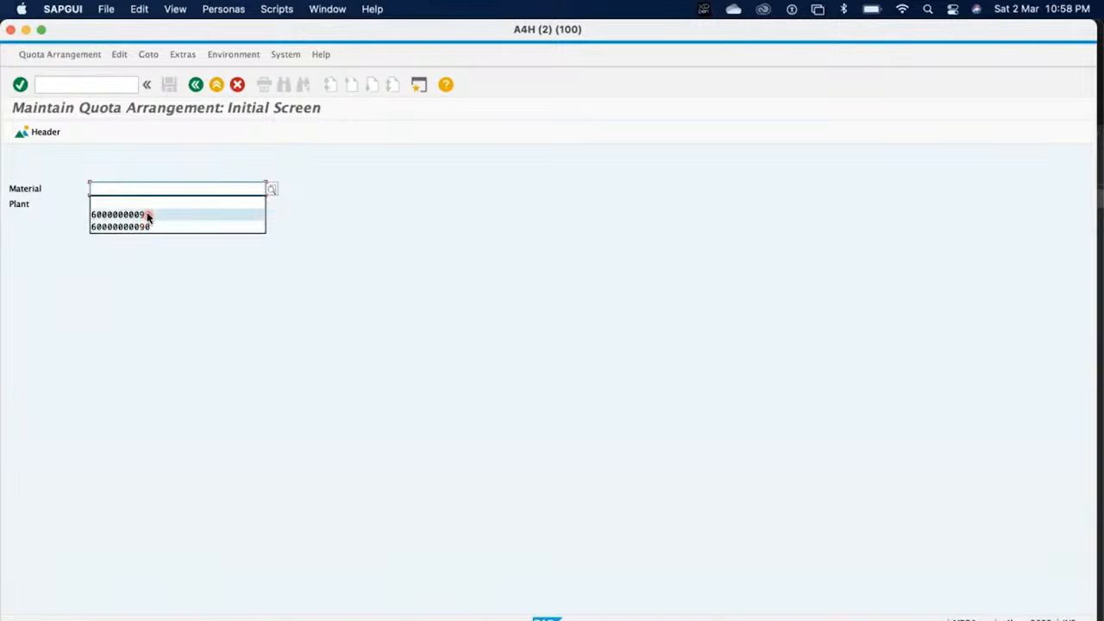
click(148, 214)
click(99, 202)
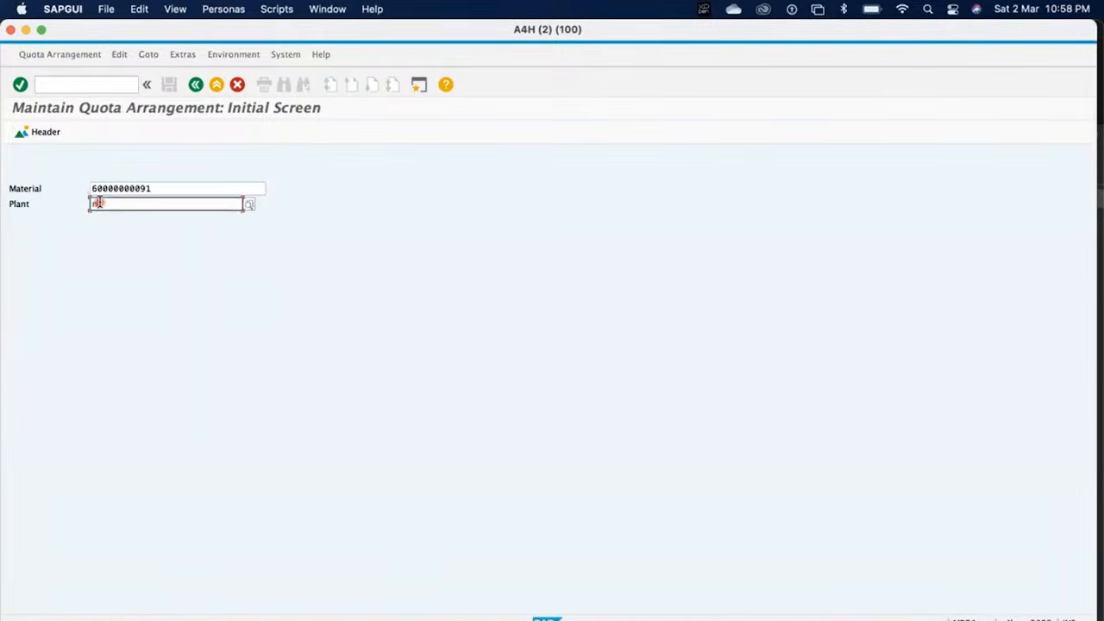
text(ns12)
key(Return)
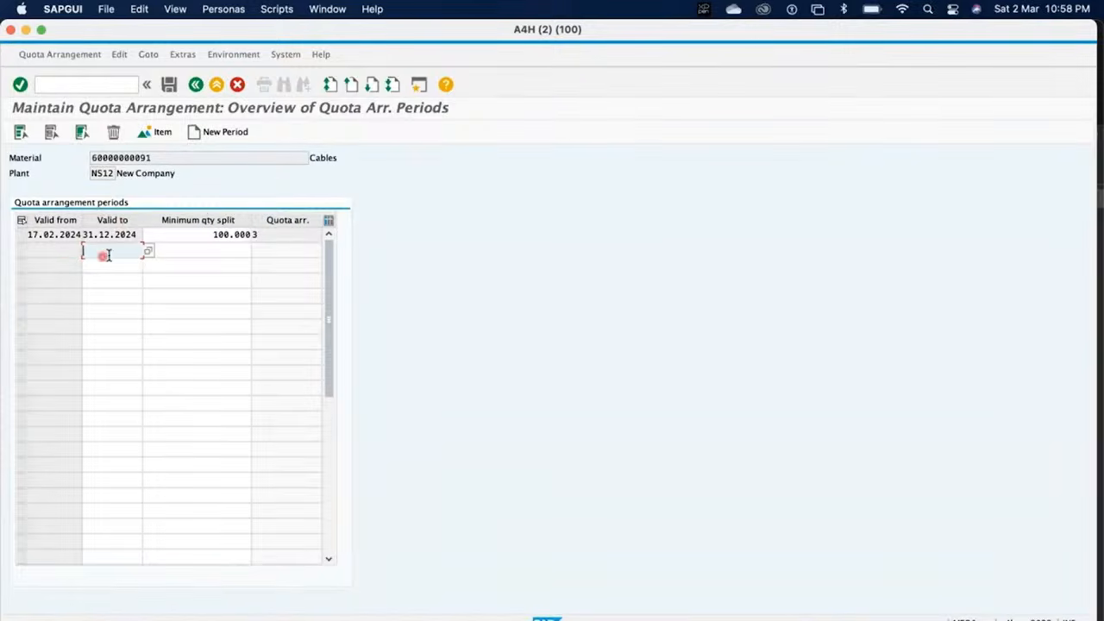
Open the items of the quota period starting 17.02.2024 and examine the allocated quantity of each supplier
click(31, 234)
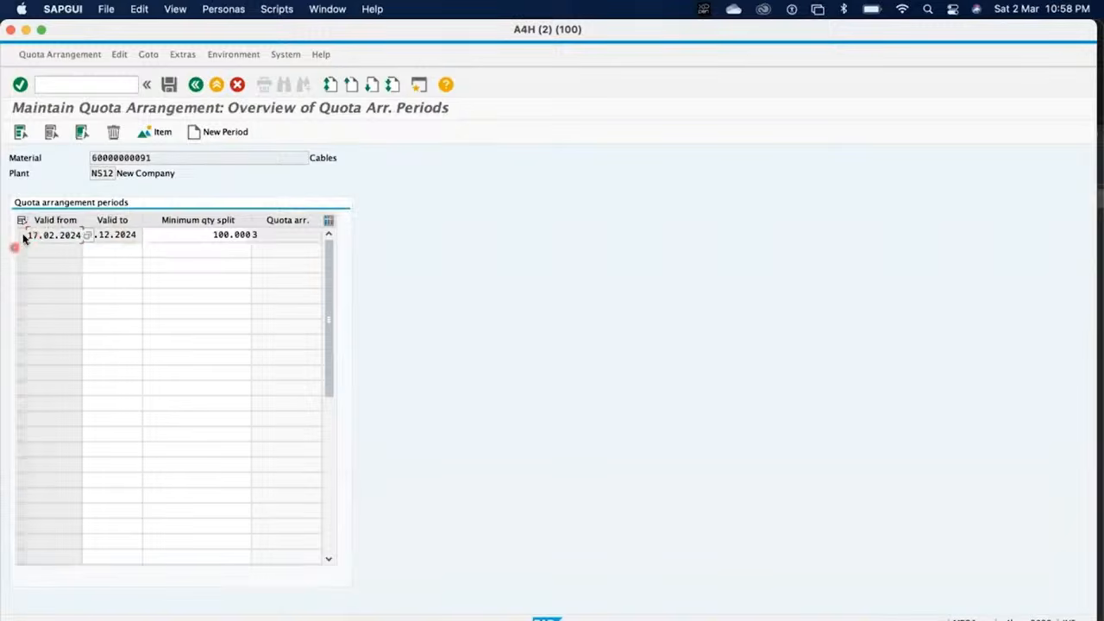
click(22, 234)
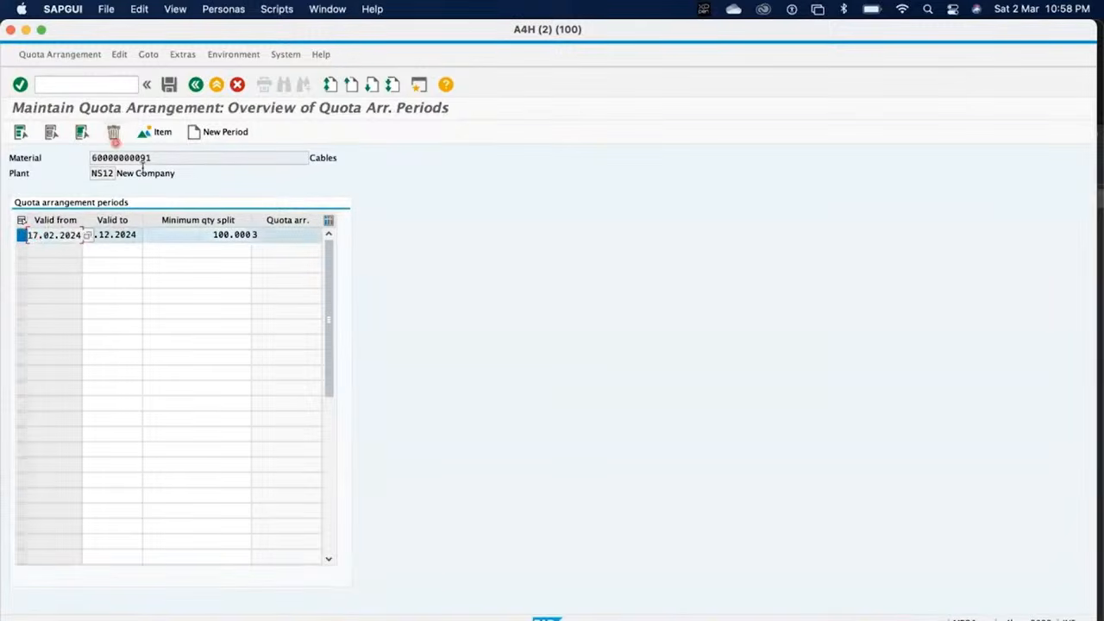
click(159, 134)
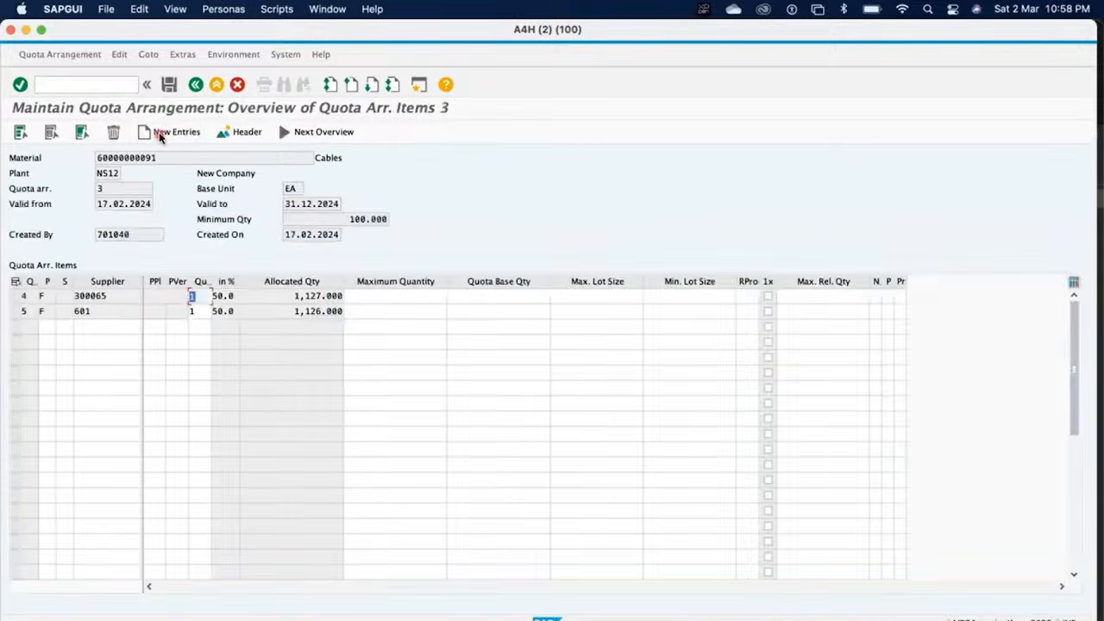
click(279, 295)
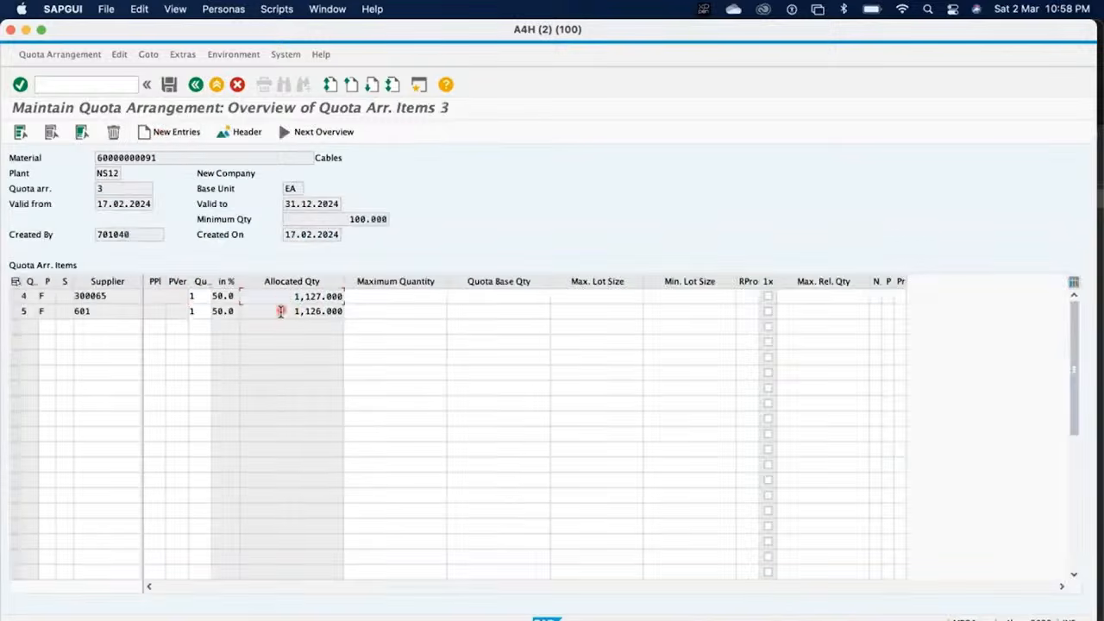
click(281, 313)
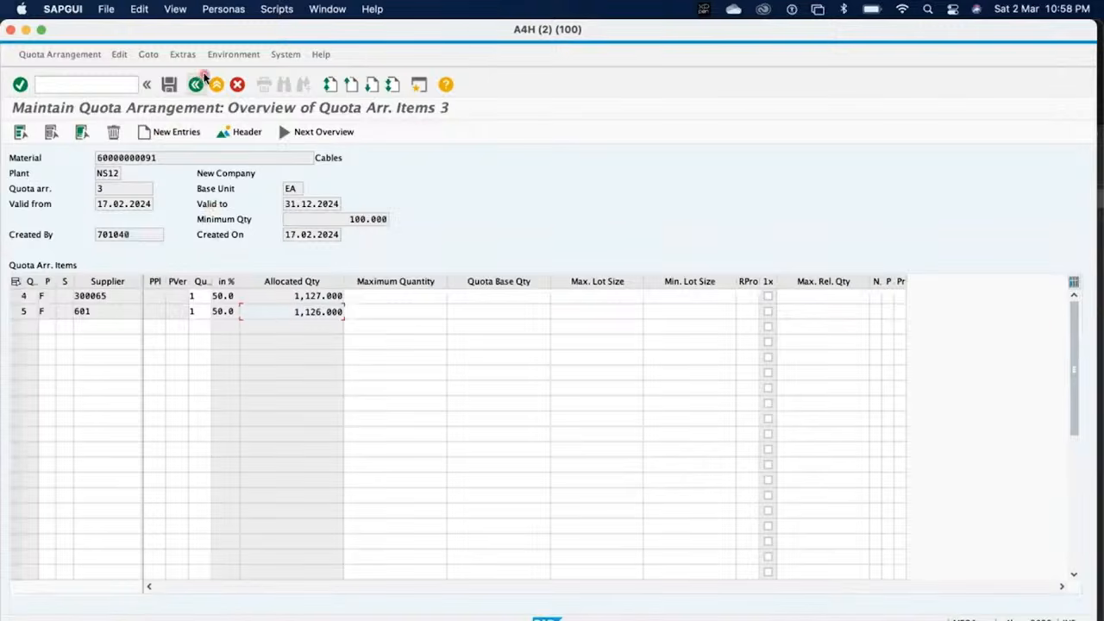
drag(291, 297, 349, 299)
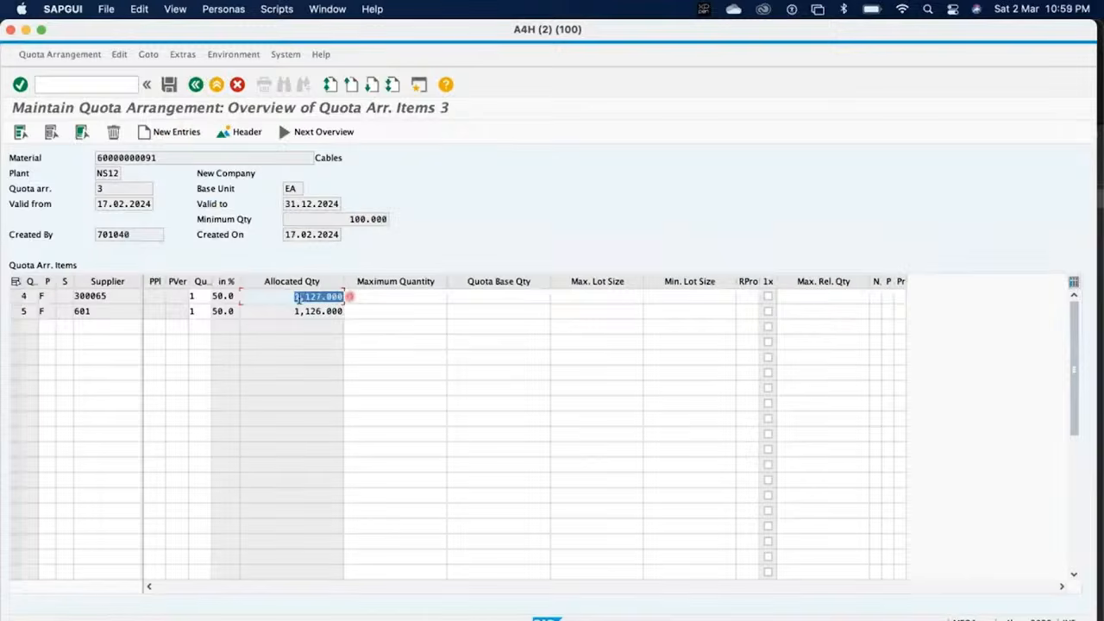
click(157, 157)
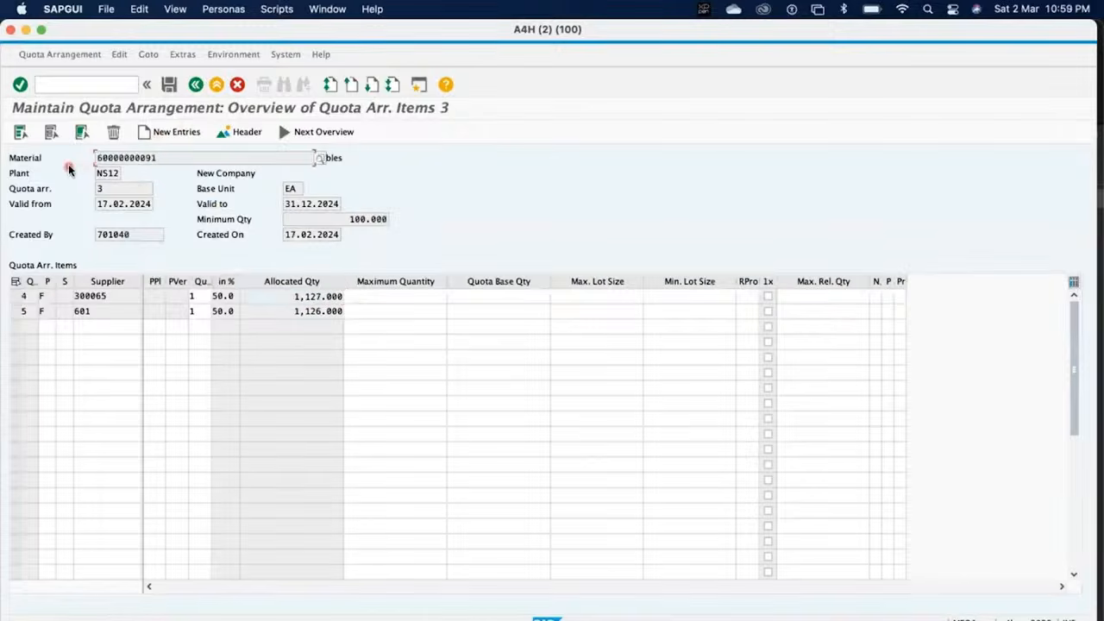
drag(160, 160, 92, 164)
double_click(93, 162)
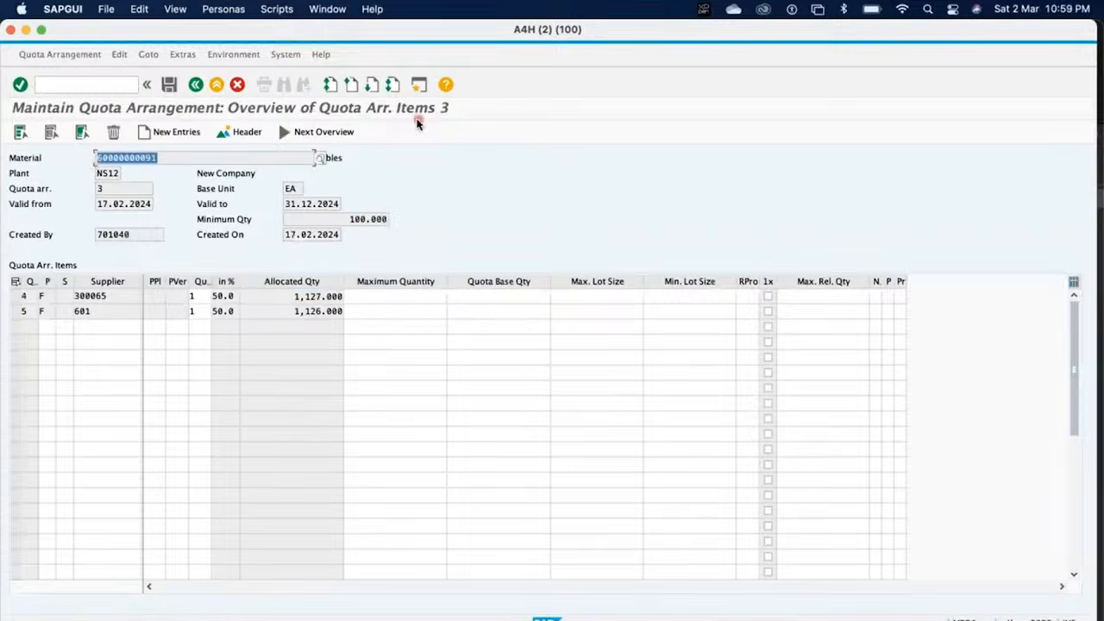
click(419, 91)
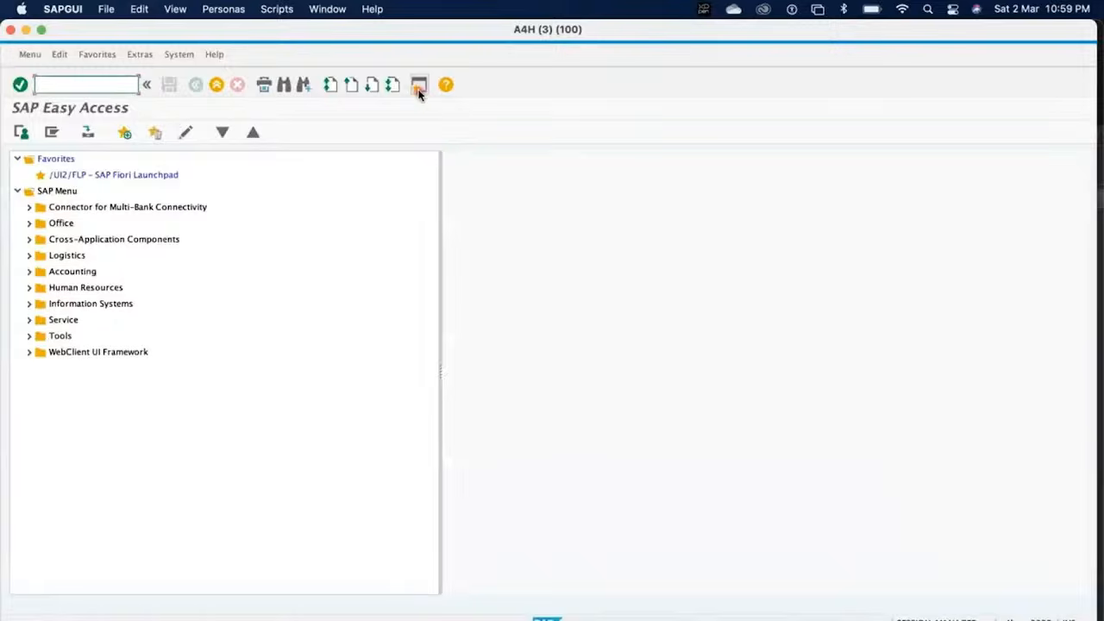
text(md04)
key(Return)
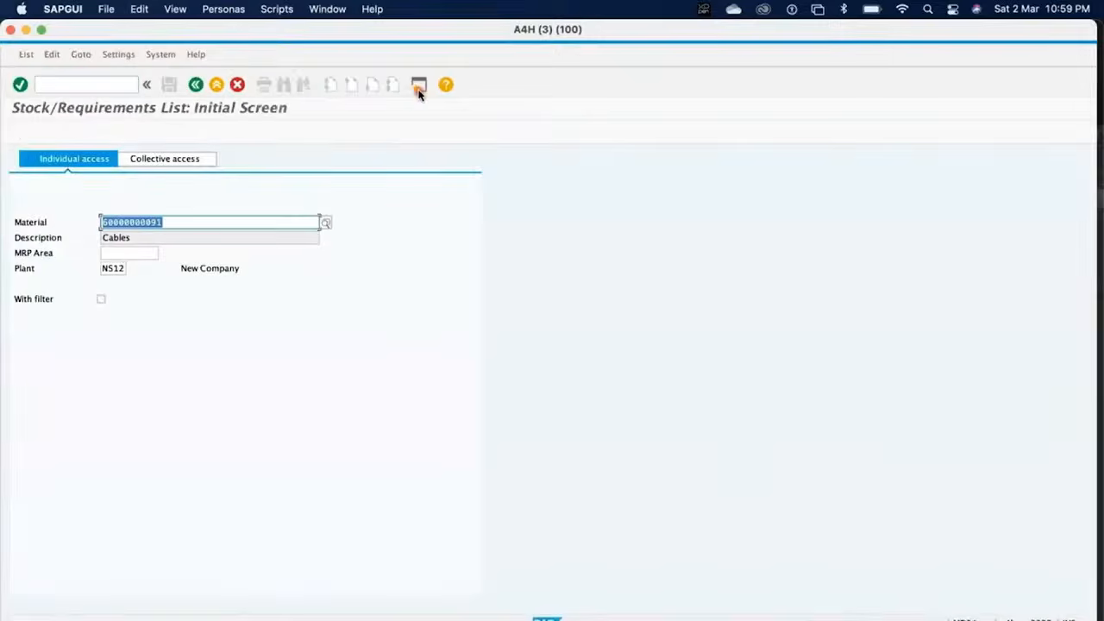
key(XF86AudioMute)
click(183, 226)
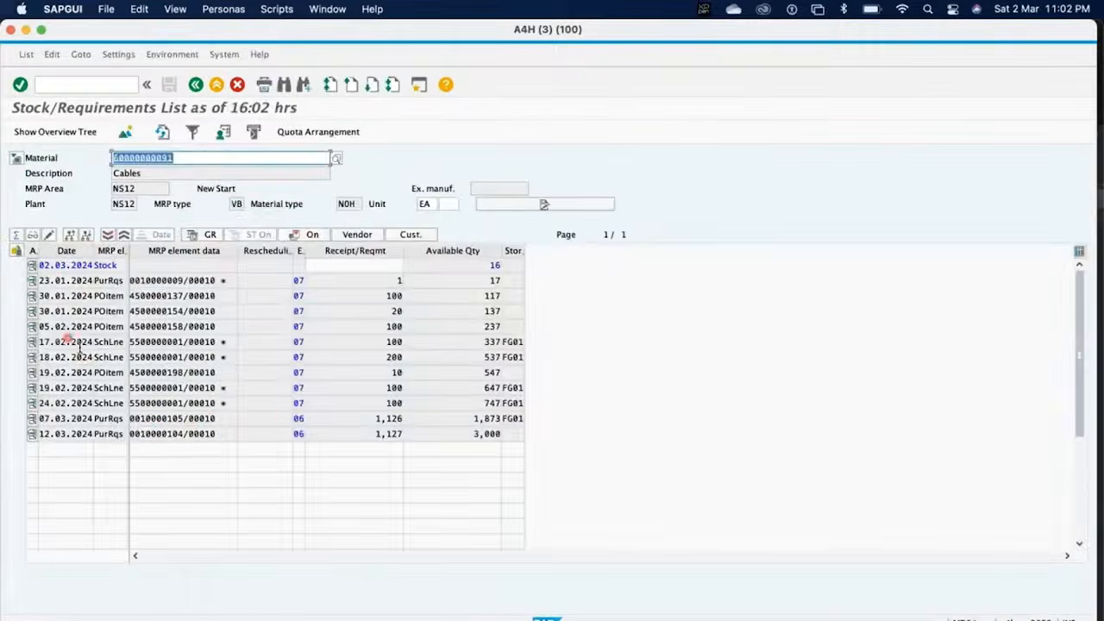
Examine the receipt quantities of the purchase requisitions dated 07.03.2024 and 12.03.2024
click(385, 419)
click(393, 434)
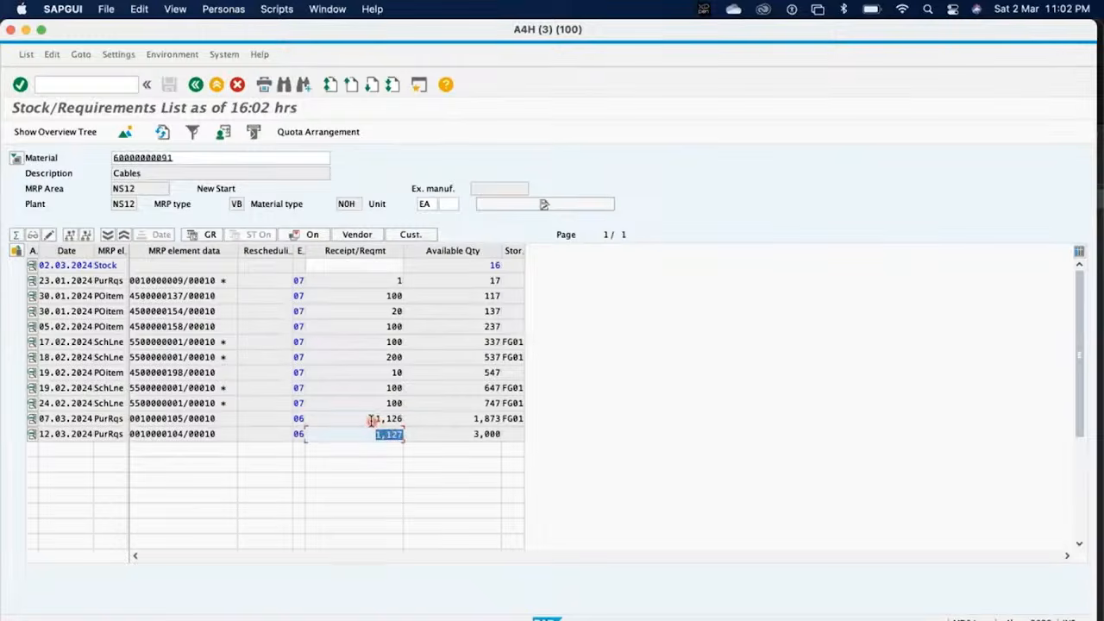
key(XF86AudioMute)
key(XF86AudioMute)
Open the purchase requisition dated 12.03.2024 for change, delete its item 10 and save the requisition
double_click(167, 436)
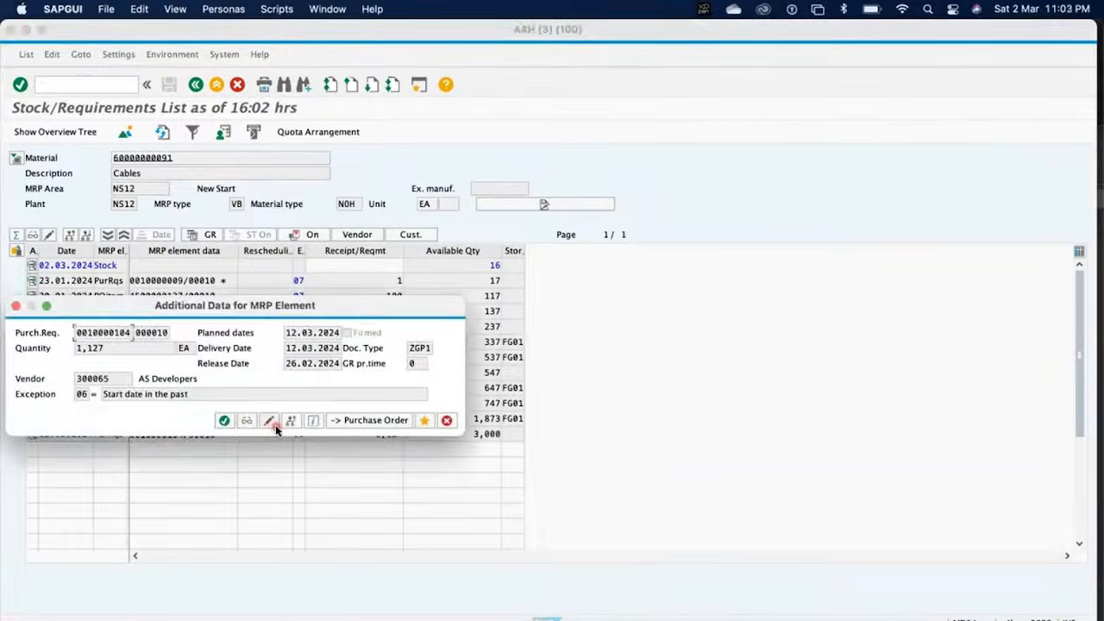
click(272, 422)
click(267, 420)
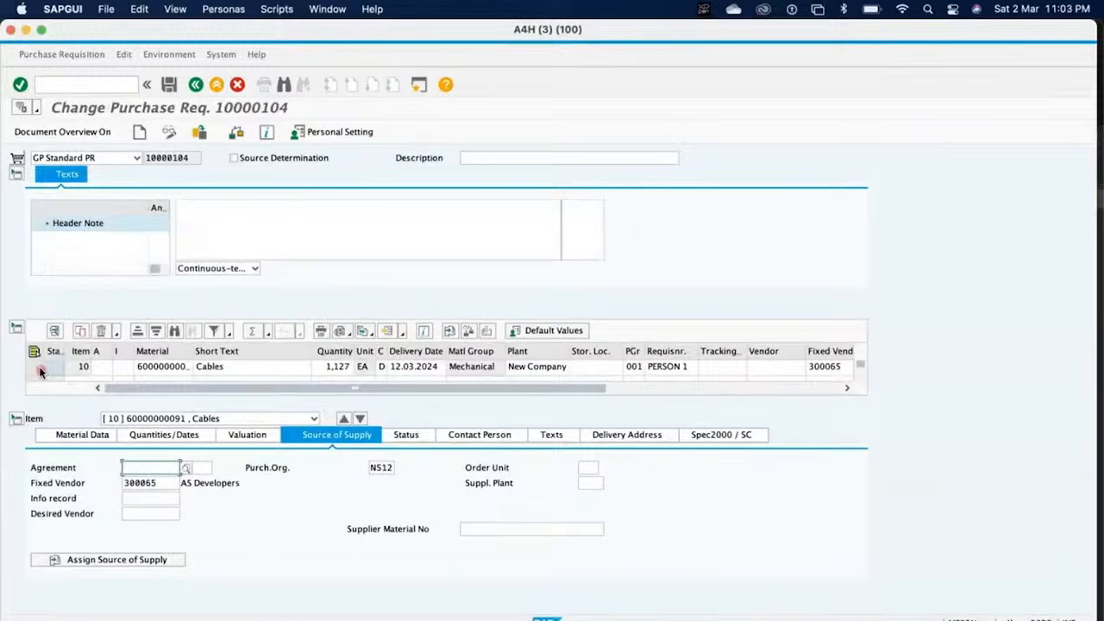
click(38, 369)
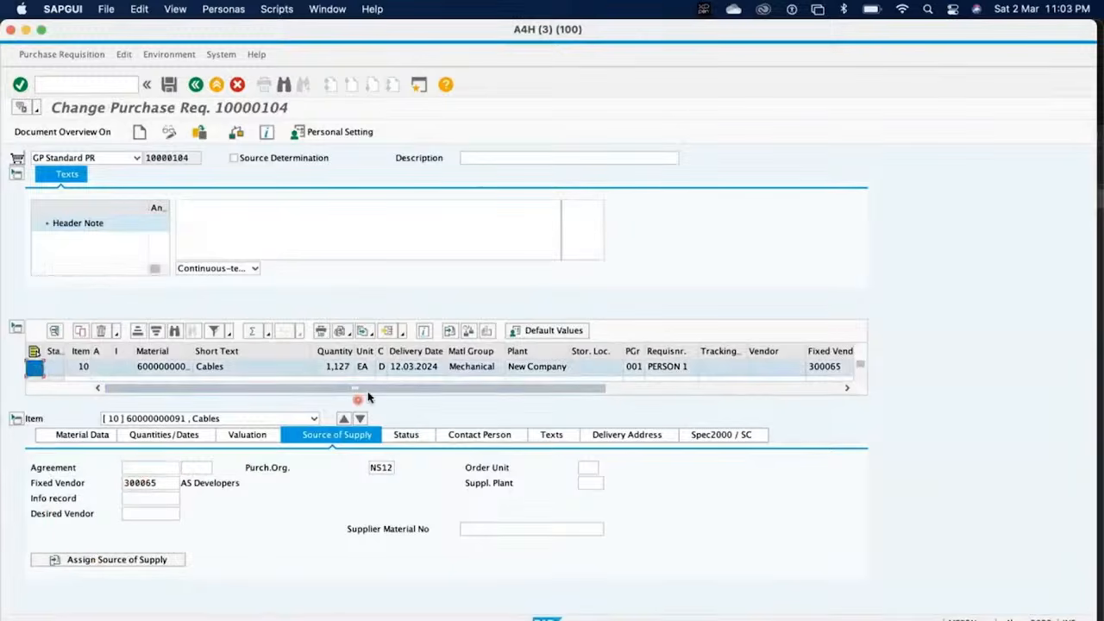
click(101, 331)
click(207, 240)
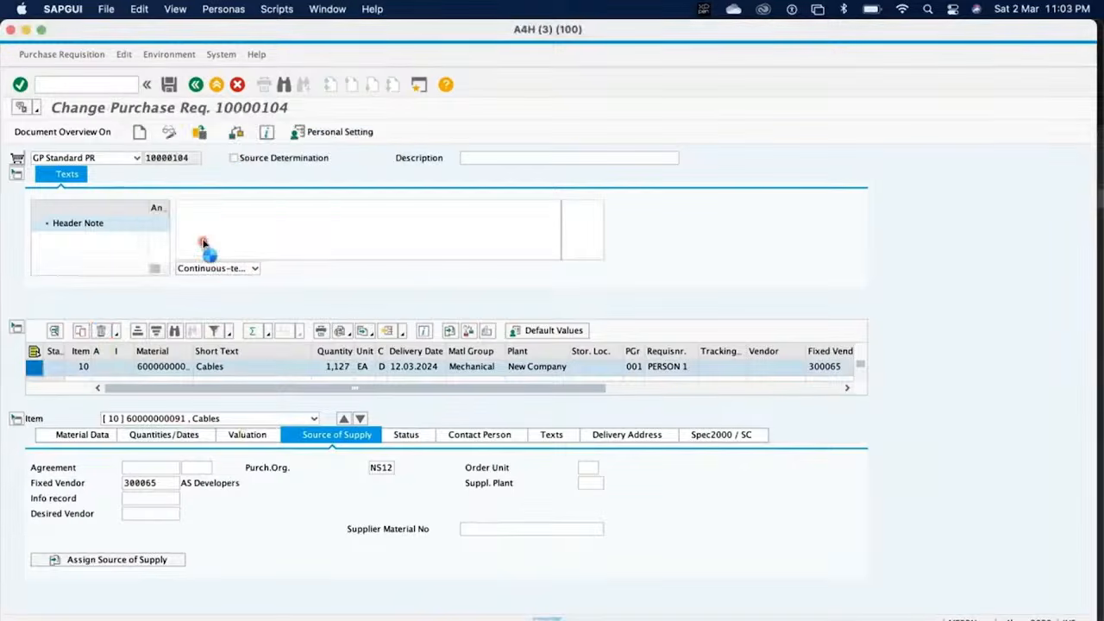
click(168, 86)
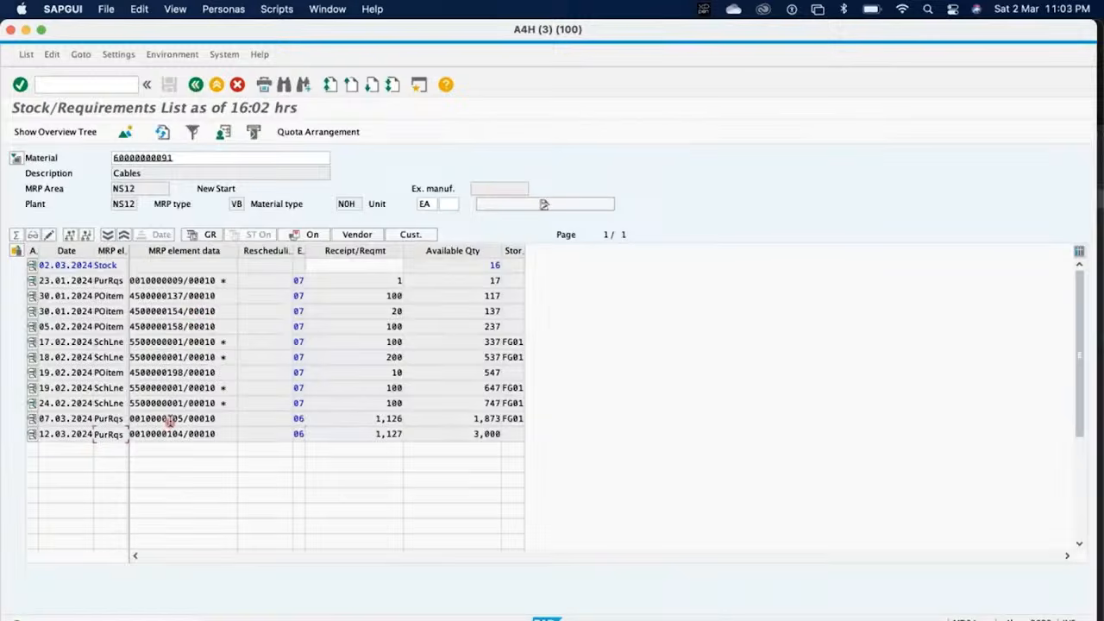
Open the purchase requisition dated 07.03.2024 for change, delete its item 10 and save the requisition
double_click(174, 419)
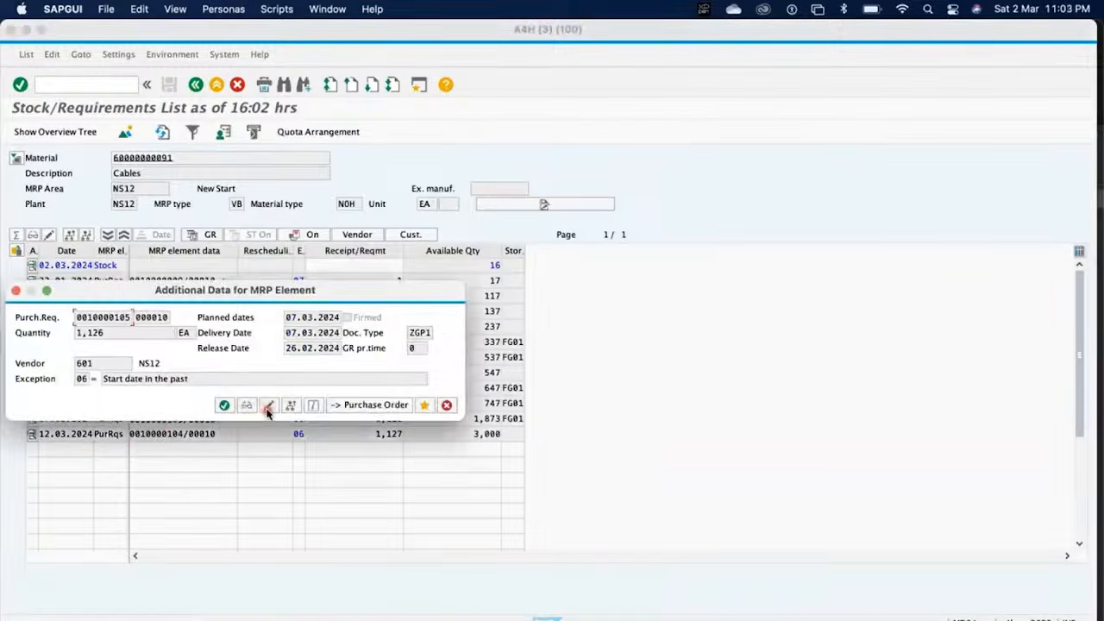
click(267, 408)
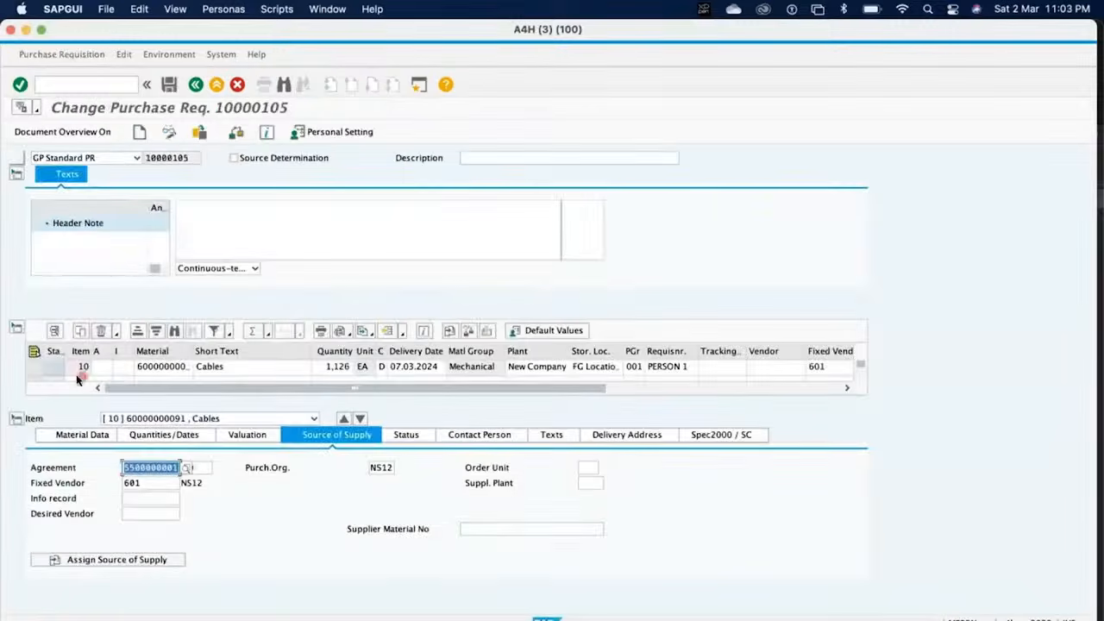
click(34, 367)
click(100, 331)
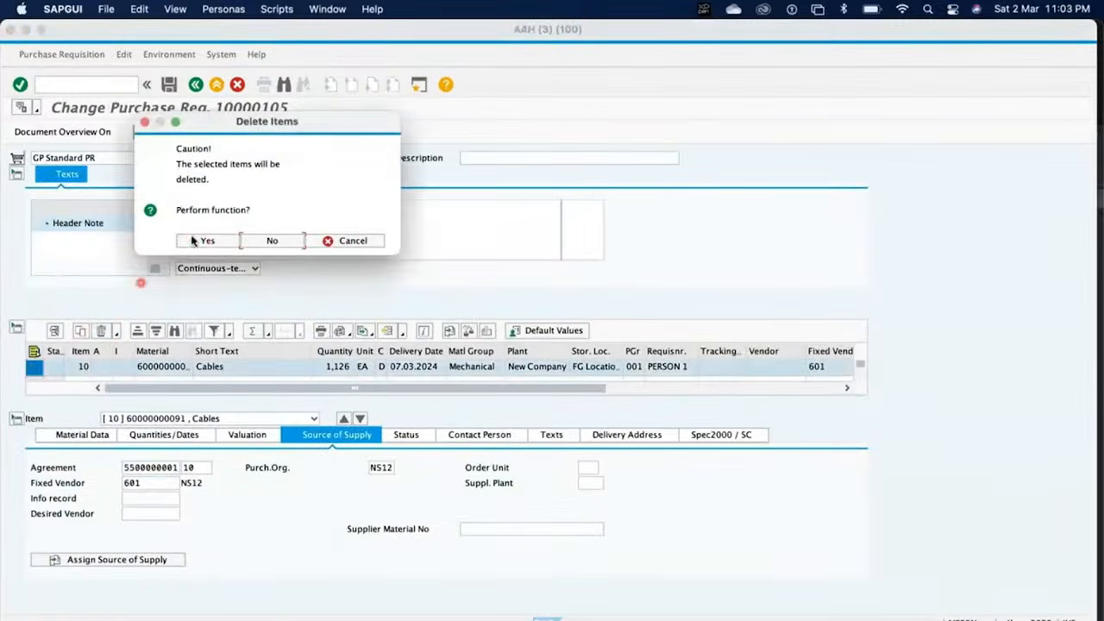
click(193, 241)
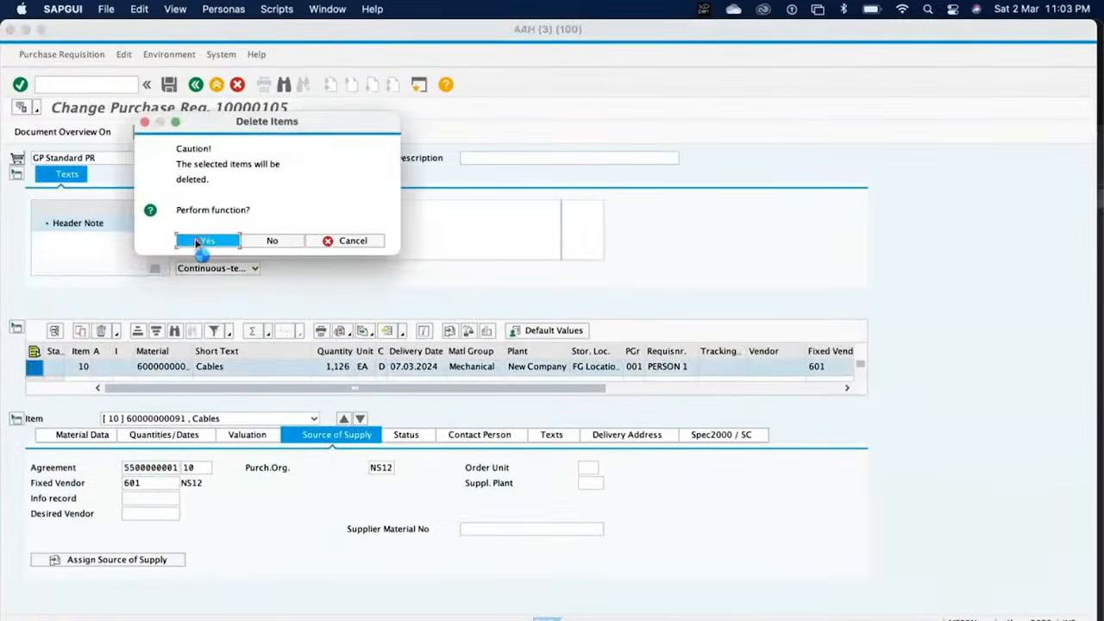
click(170, 87)
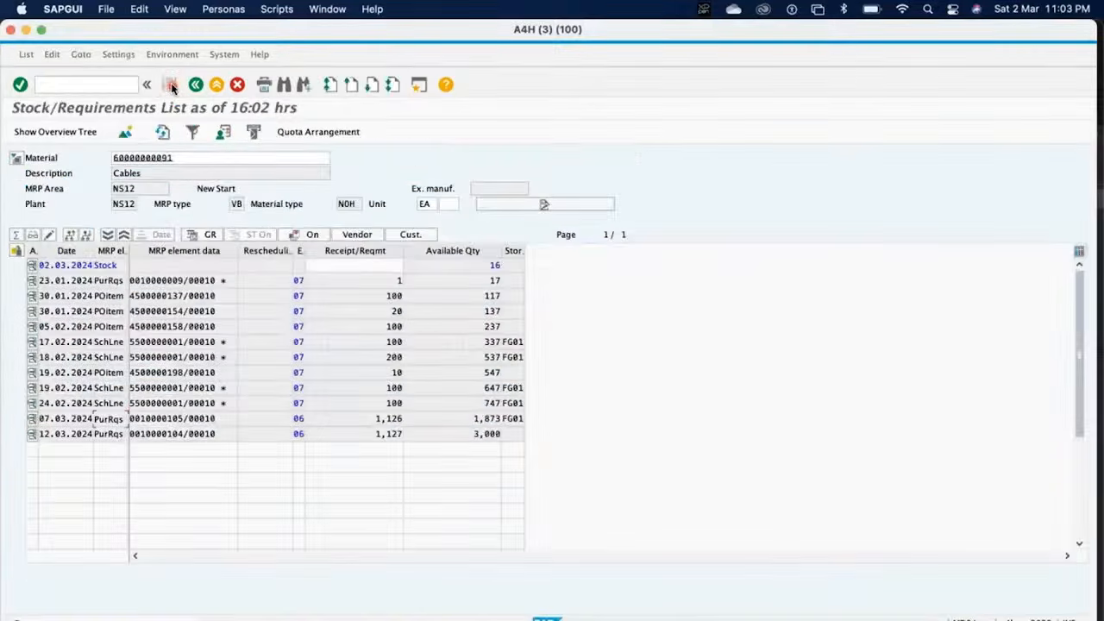
click(162, 133)
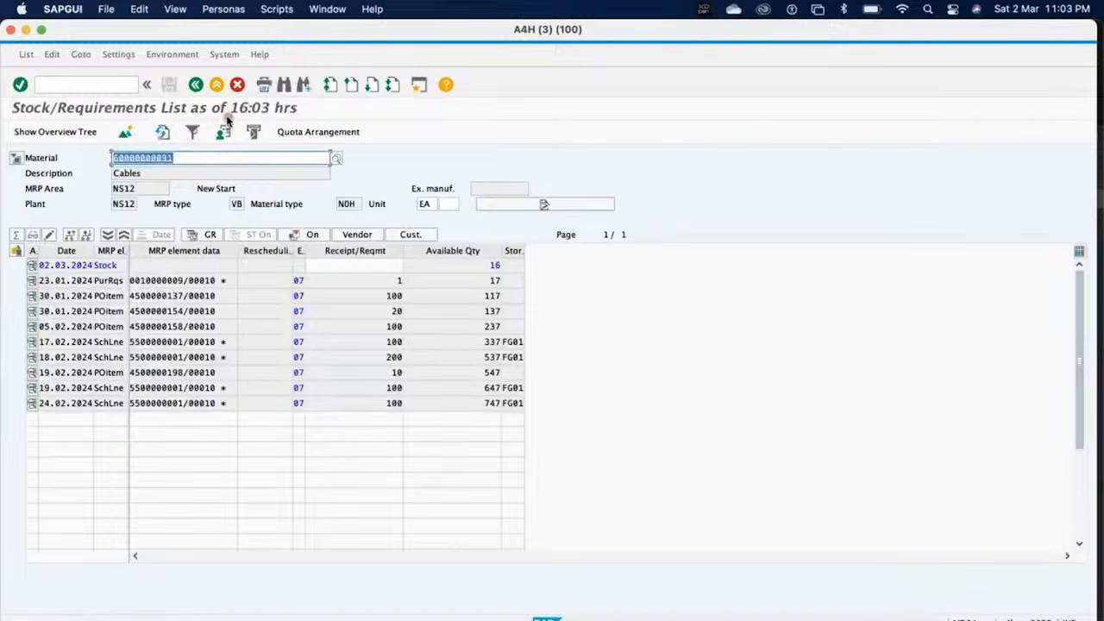
click(163, 137)
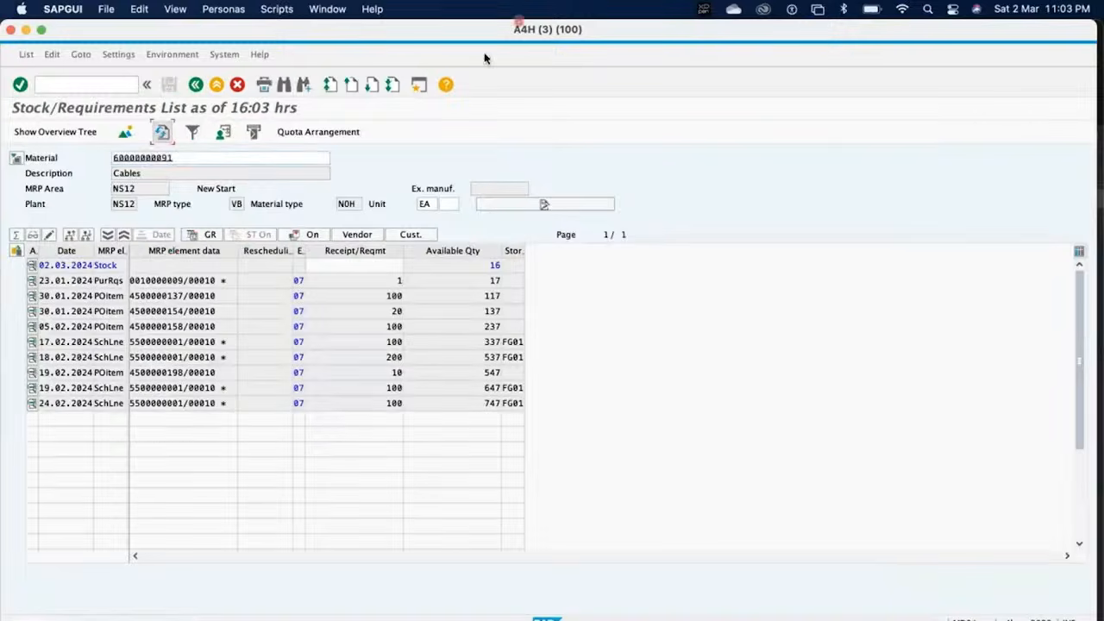
key(super+Tab)
key(super+Tab)
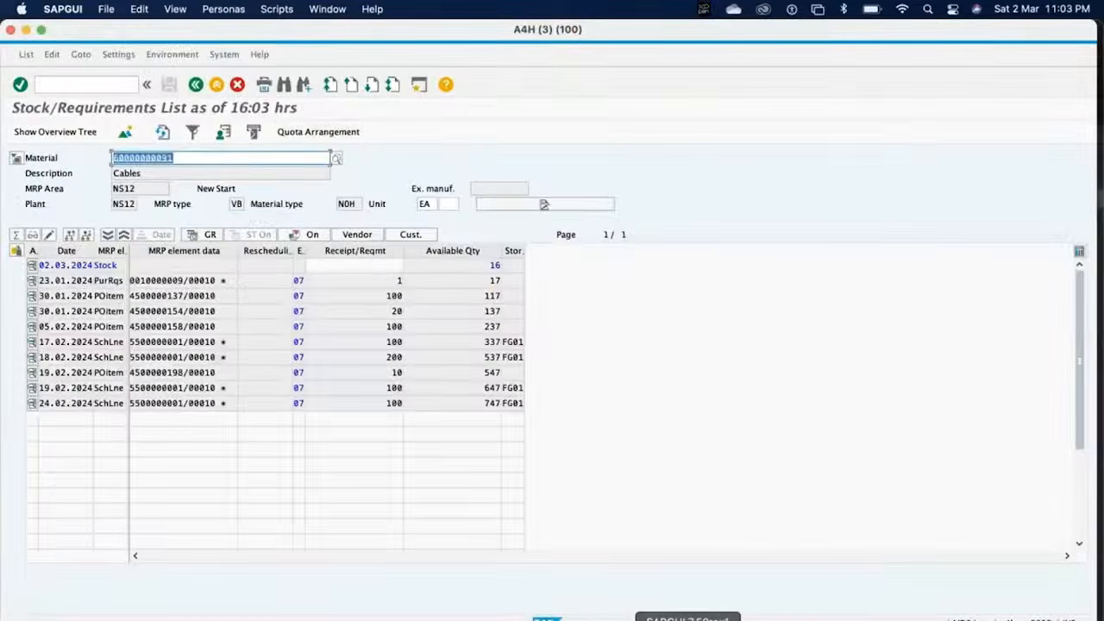
right_click(688, 617)
click(740, 500)
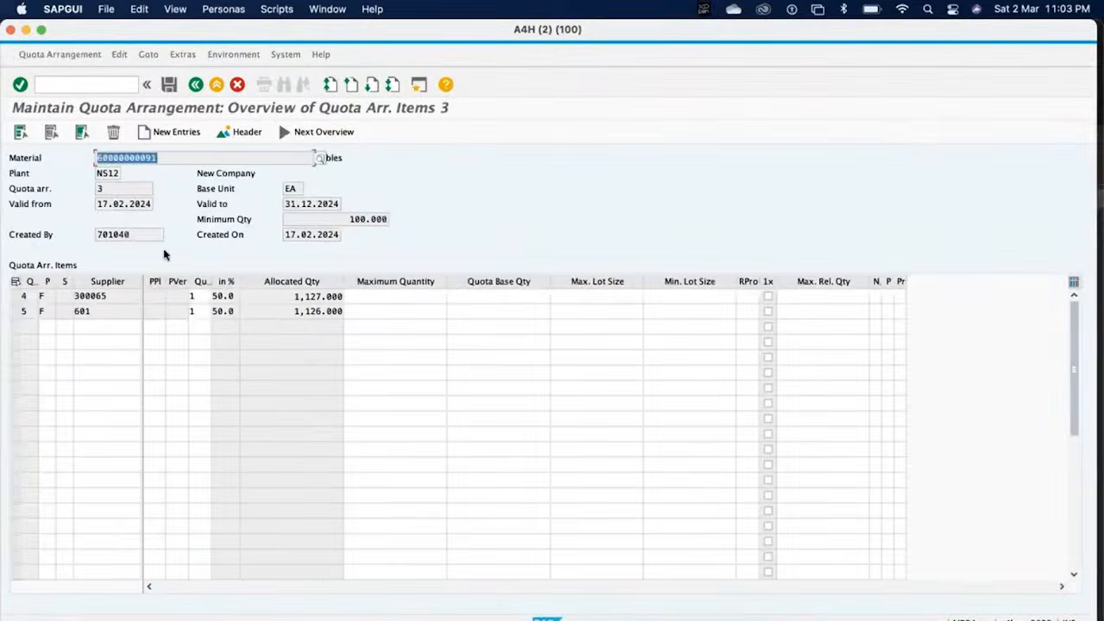
Leave and reopen the quota arrangement for the material, then examine the allocated quantities of the items in the 17.02.2024 to 31.12.2024 period
click(196, 84)
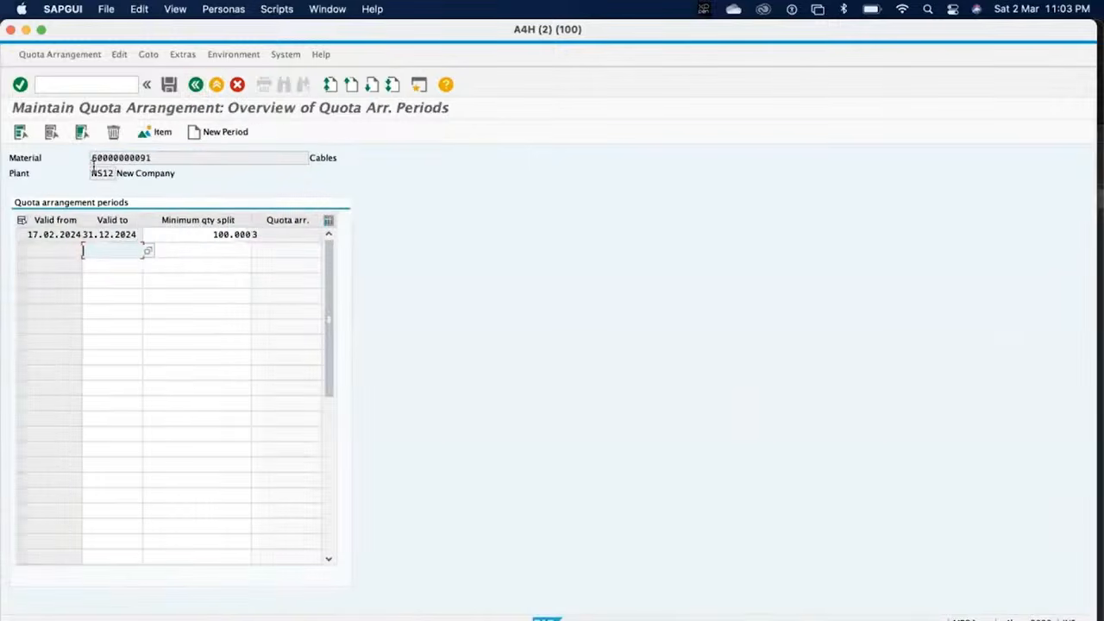
click(196, 84)
key(Return)
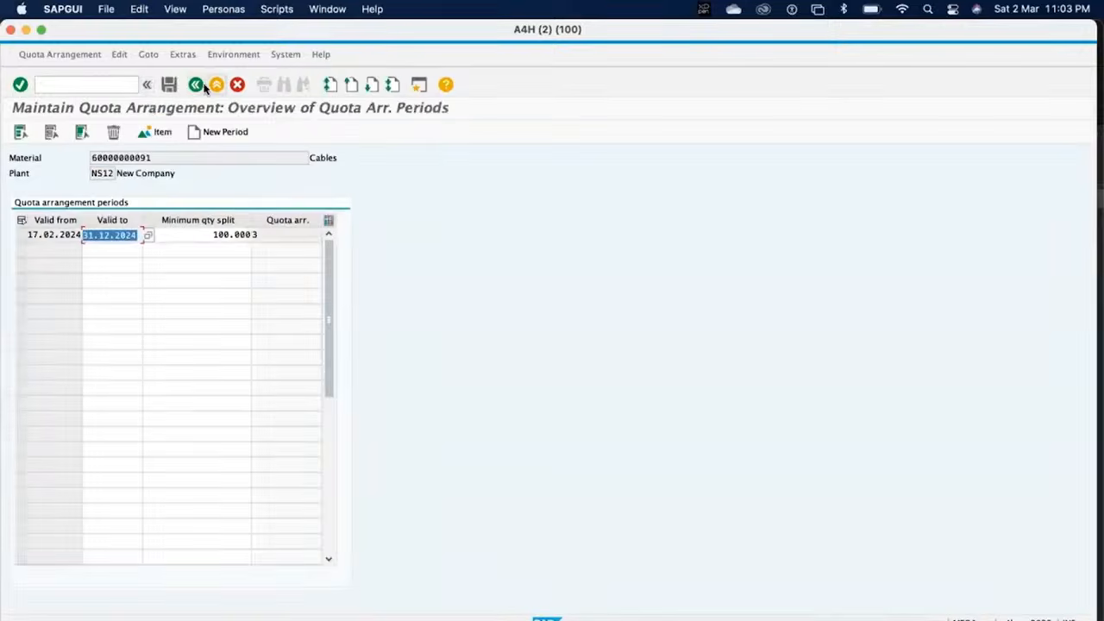
click(21, 235)
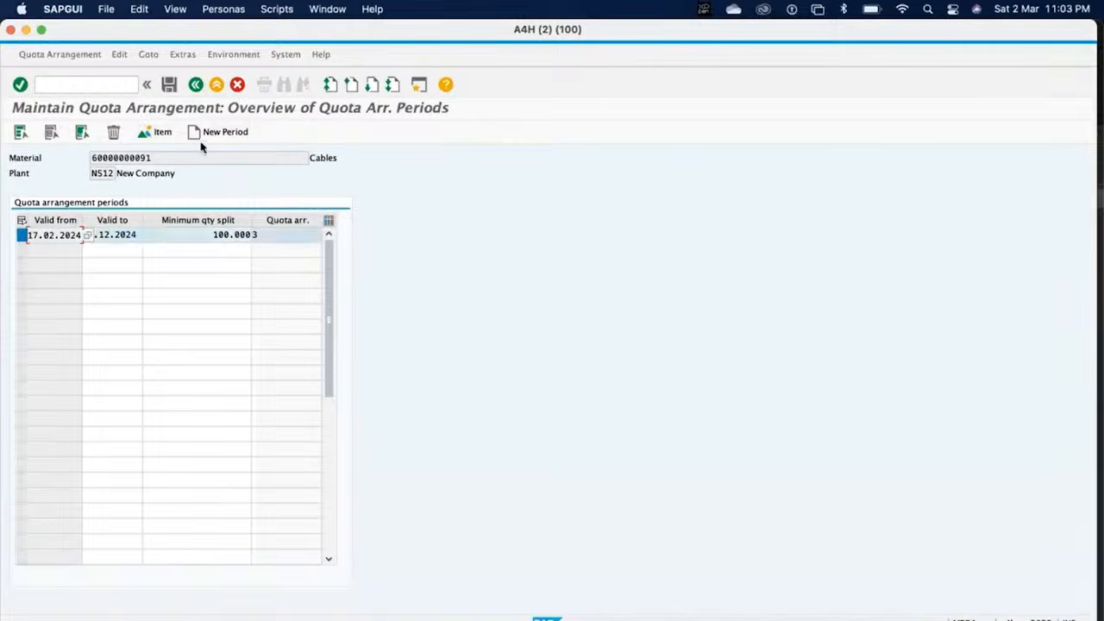
click(145, 133)
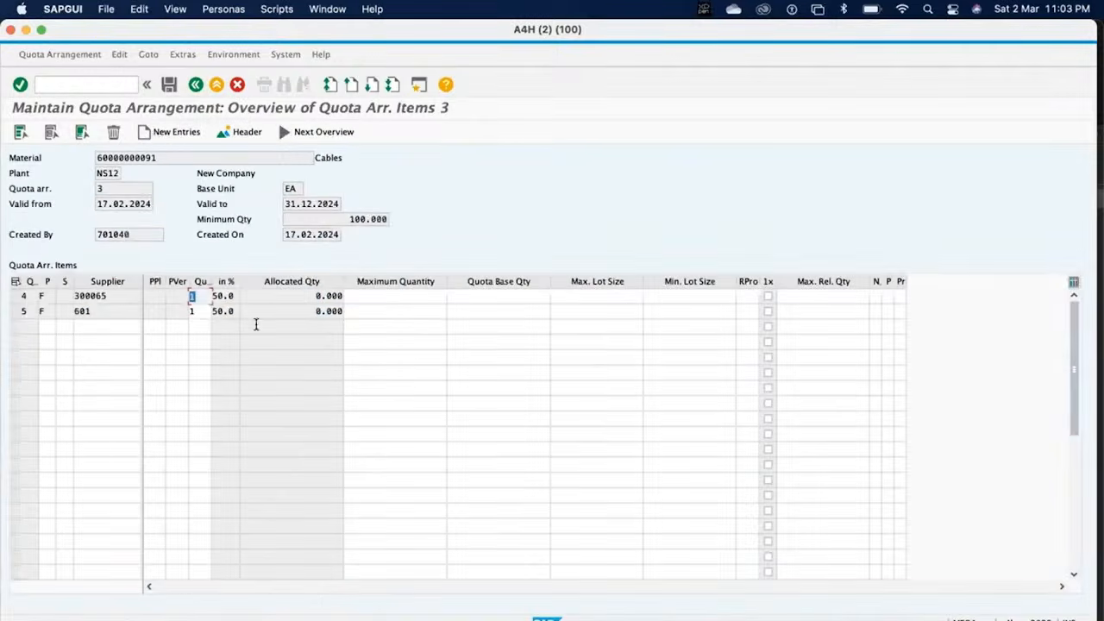
click(284, 301)
click(195, 86)
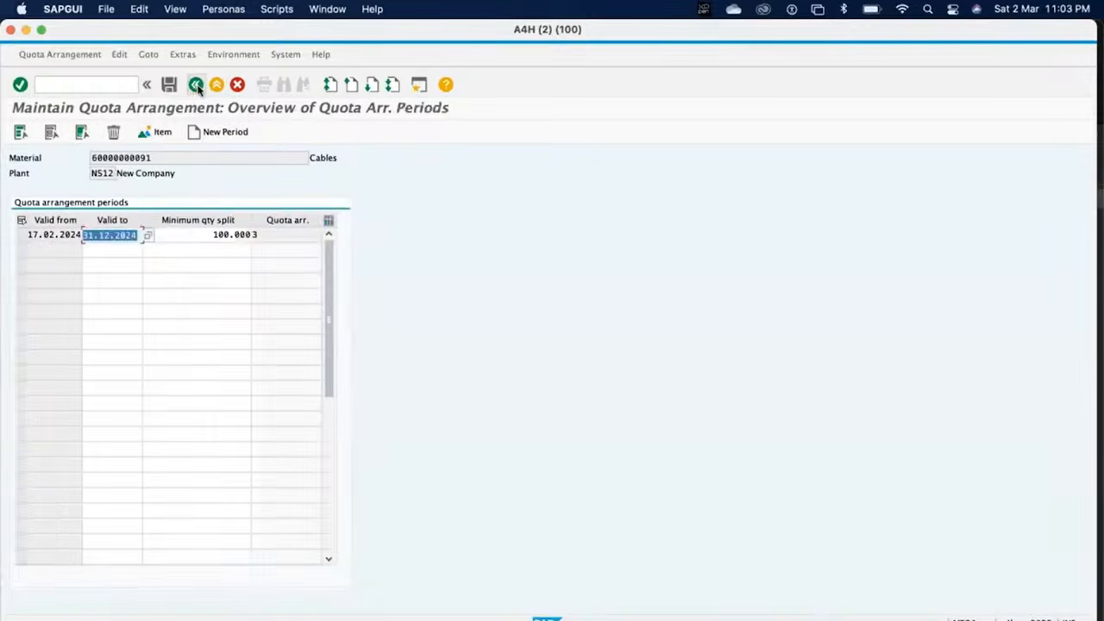
Leave quota arrangement maintenance and open the SAP Customizing Implementation Guide (SPRO) in a new session
click(196, 85)
click(195, 85)
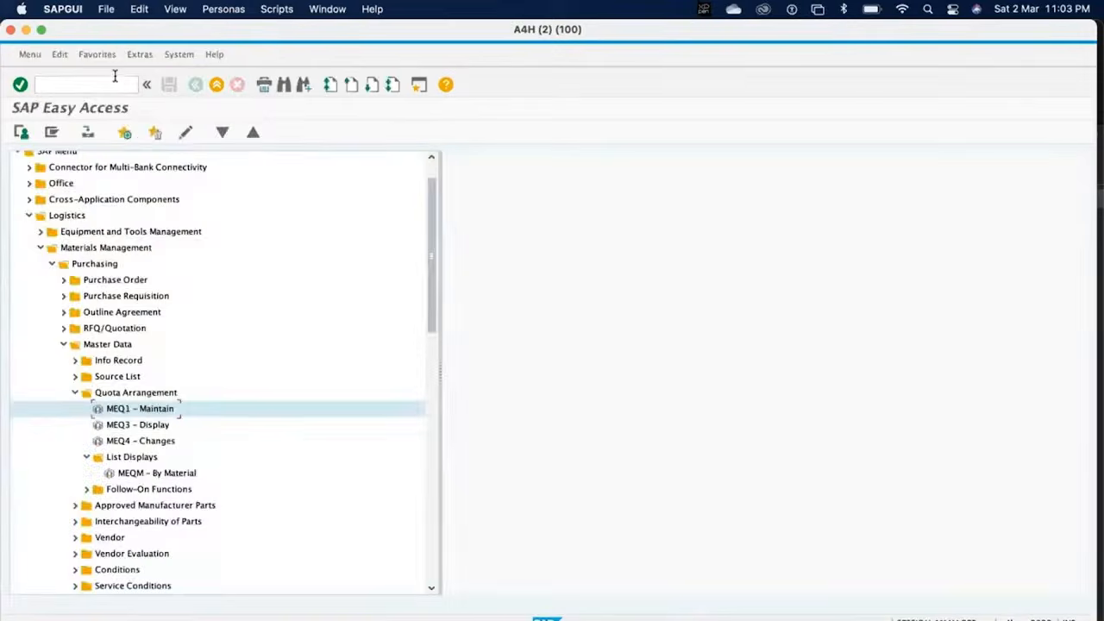
click(96, 86)
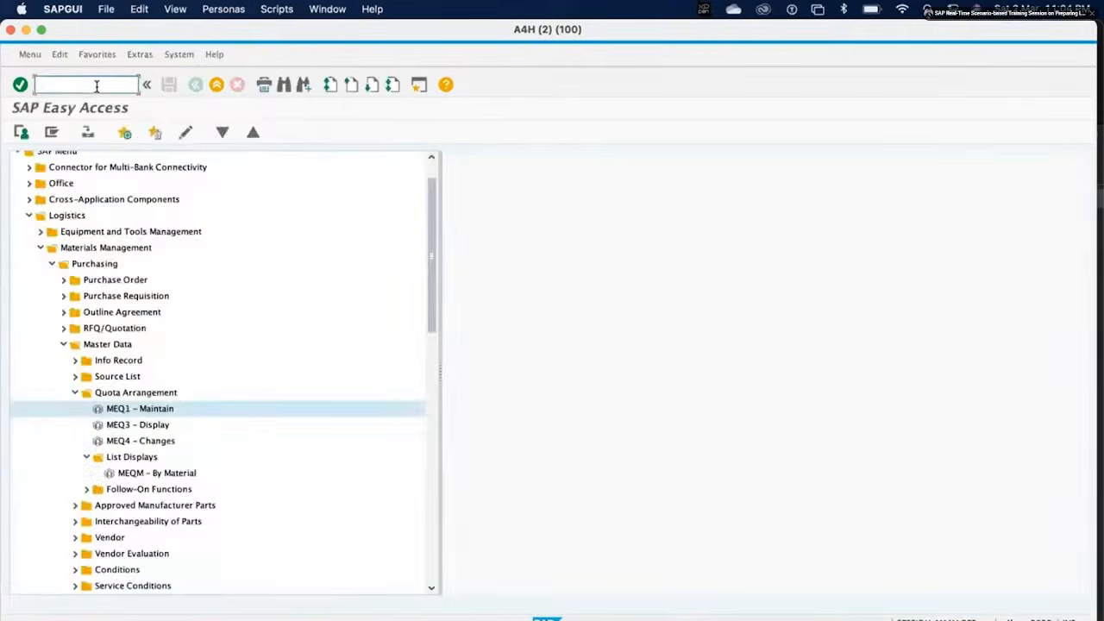
text(/ospro)
key(Return)
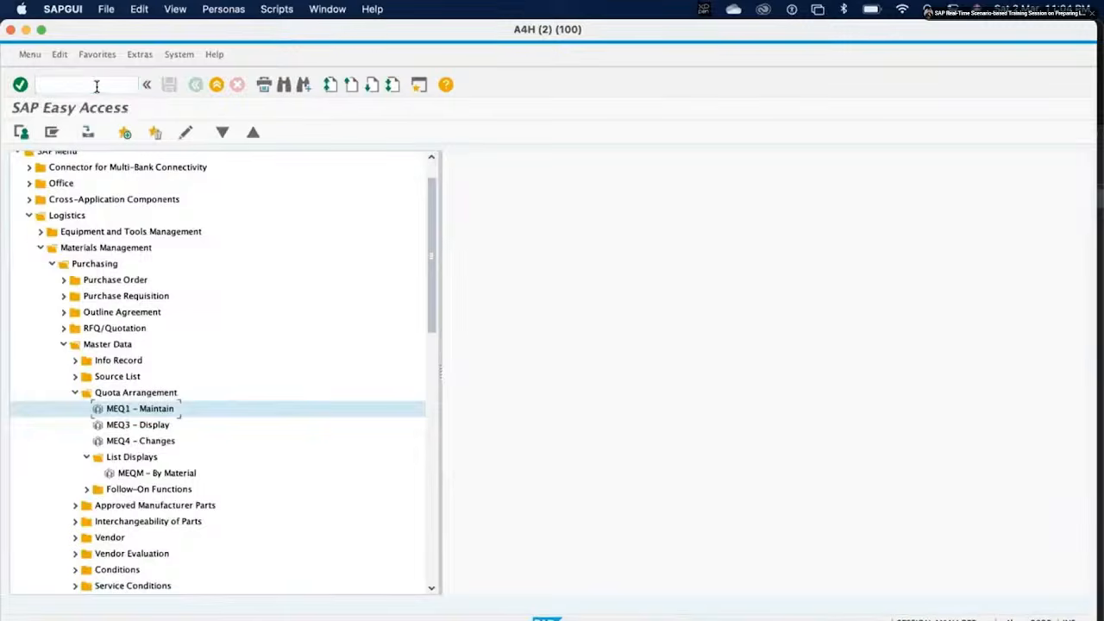
click(76, 133)
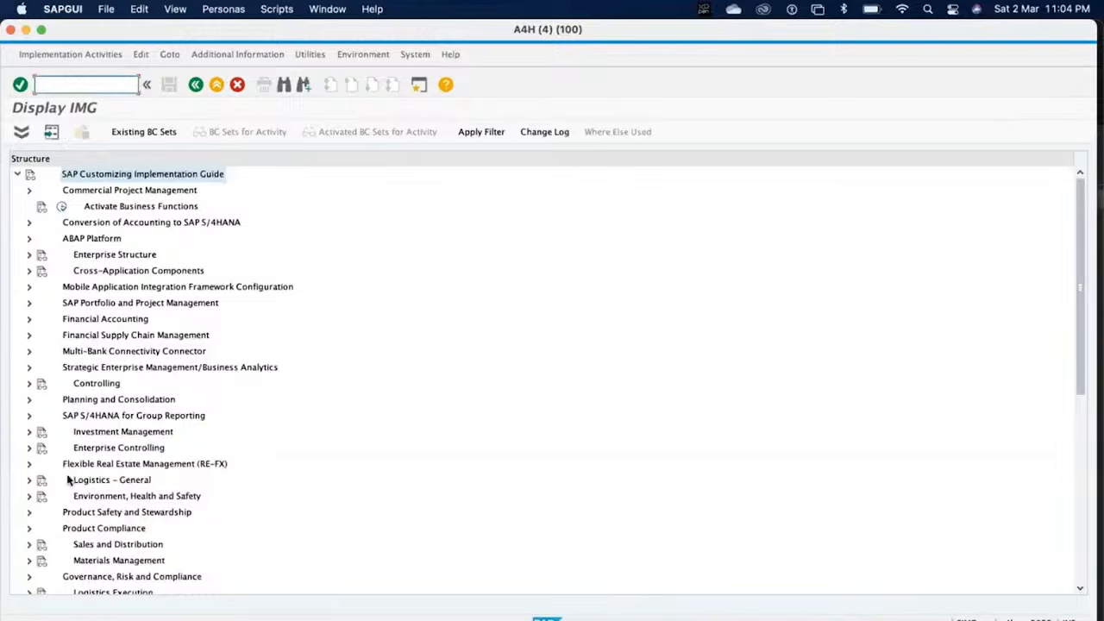
Open the activity Define Number Ranges for Quota Arrangements (Purchasing) within the Materials Management purchasing customizing
scroll(72, 342, down, 5)
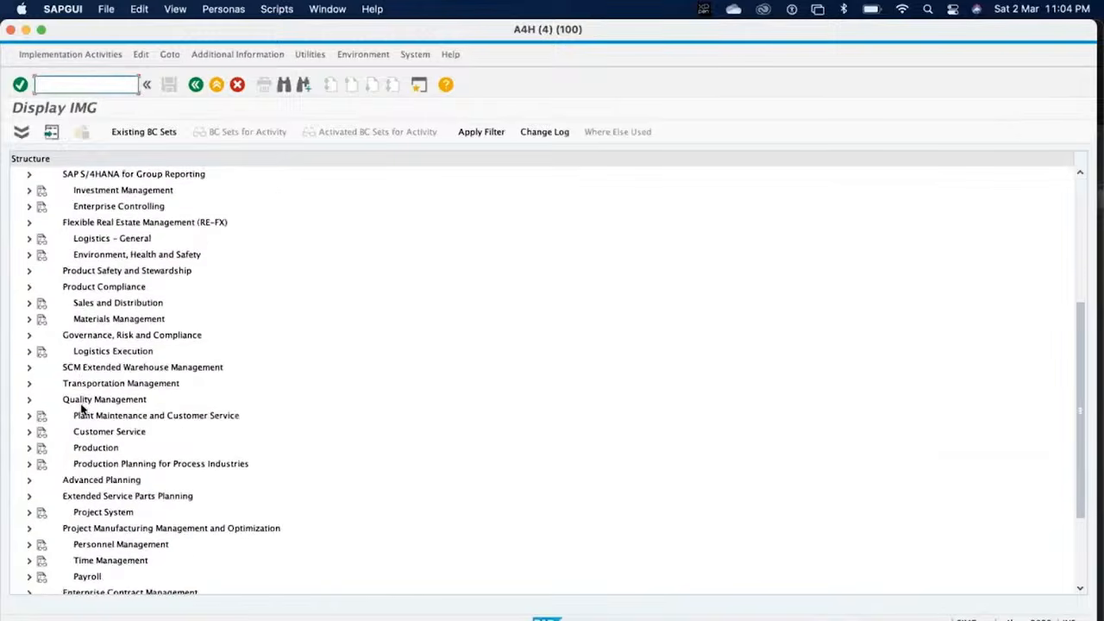
click(29, 318)
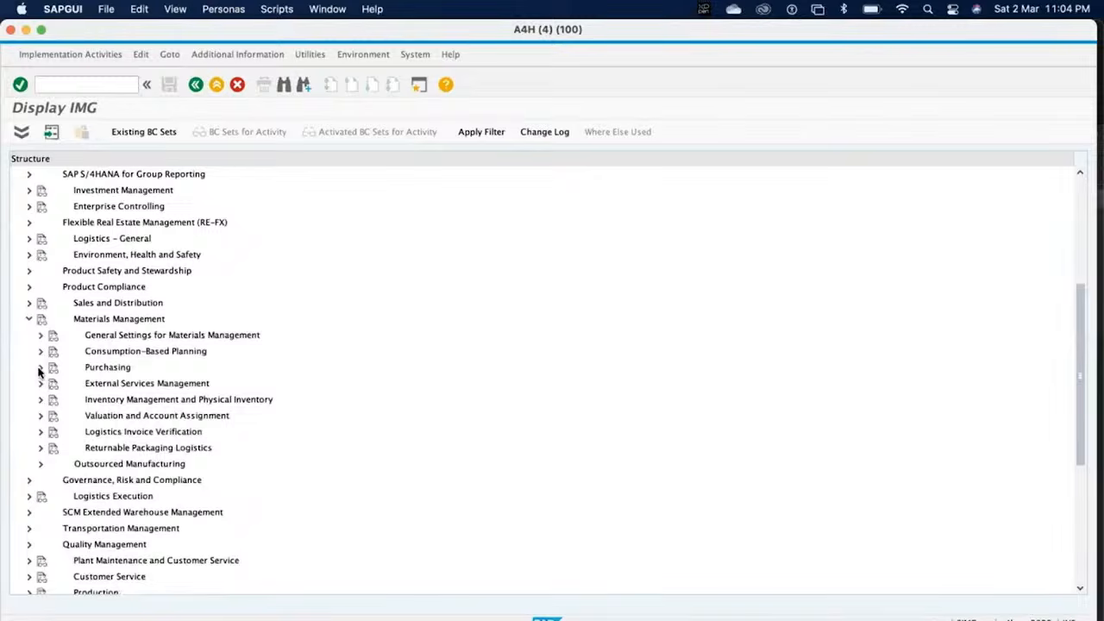
click(38, 369)
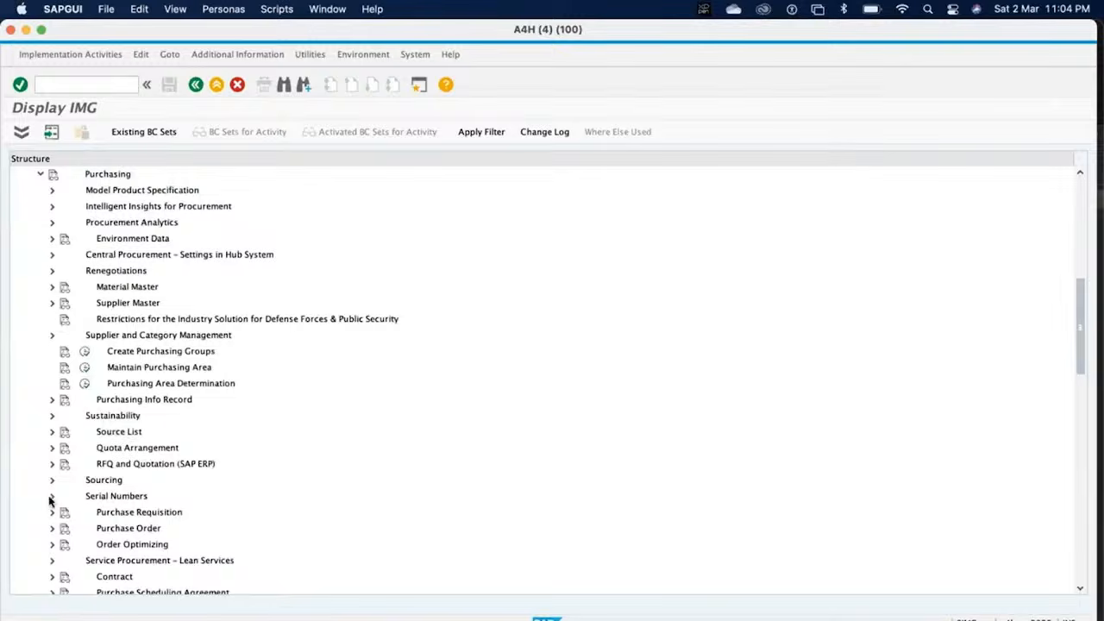
click(52, 448)
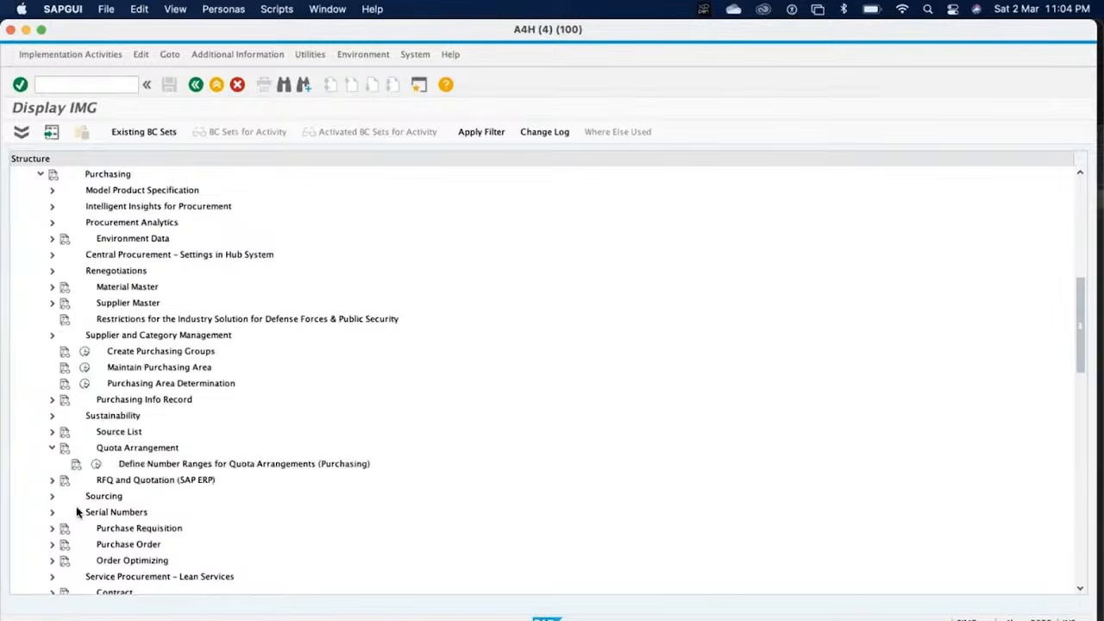
click(96, 466)
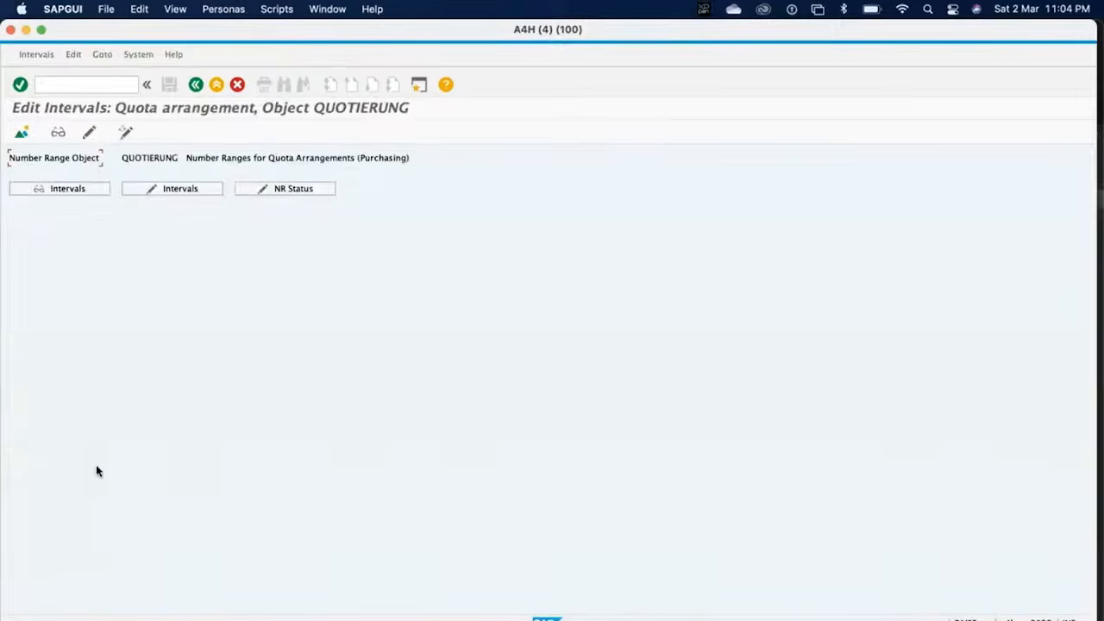
Examine the number range interval for quota arrangements in change mode and return to the implementation guide
click(186, 193)
click(361, 169)
click(307, 174)
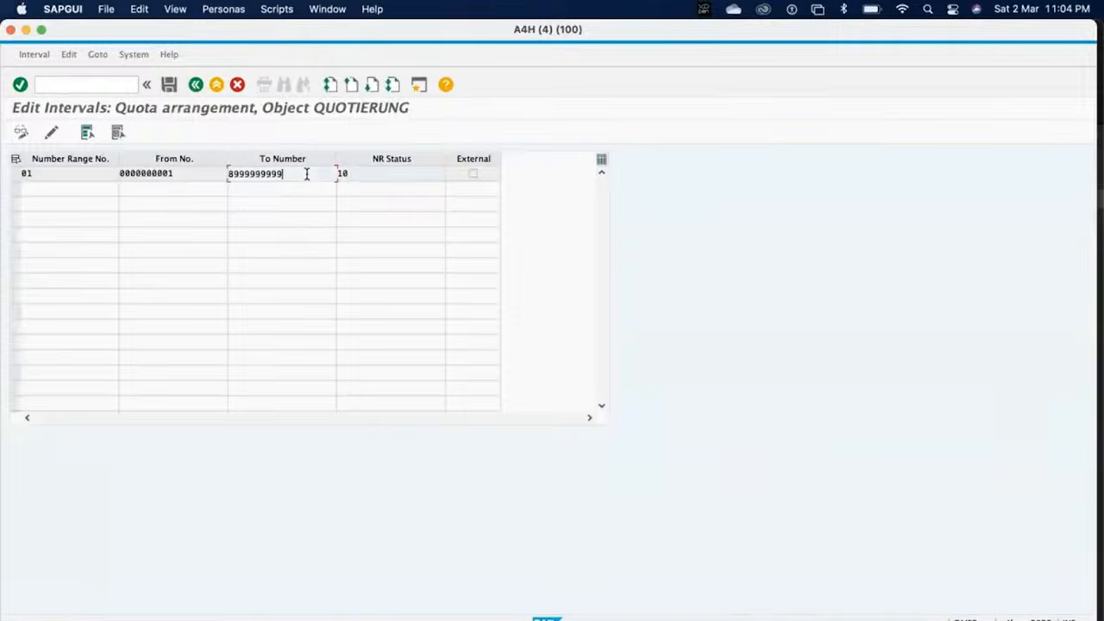
click(196, 85)
click(196, 85)
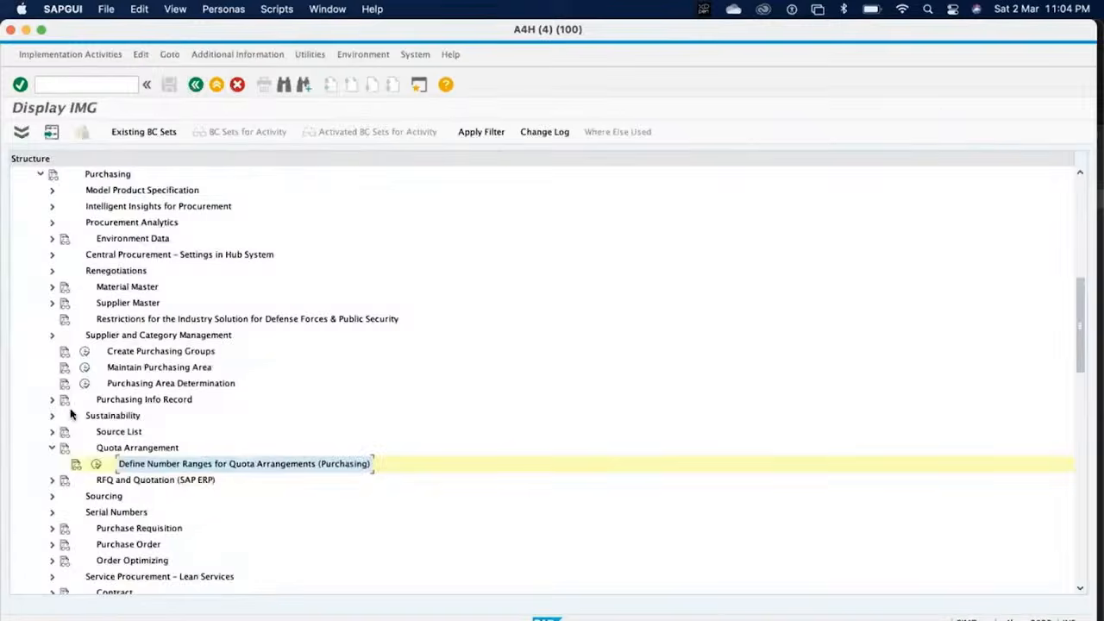
Collapse Purchasing and open Define Lot-Sizing Procedure among the lot-size calculation activities of Consumption-Based Planning
scroll(48, 328, down, 1)
scroll(86, 328, up, 6)
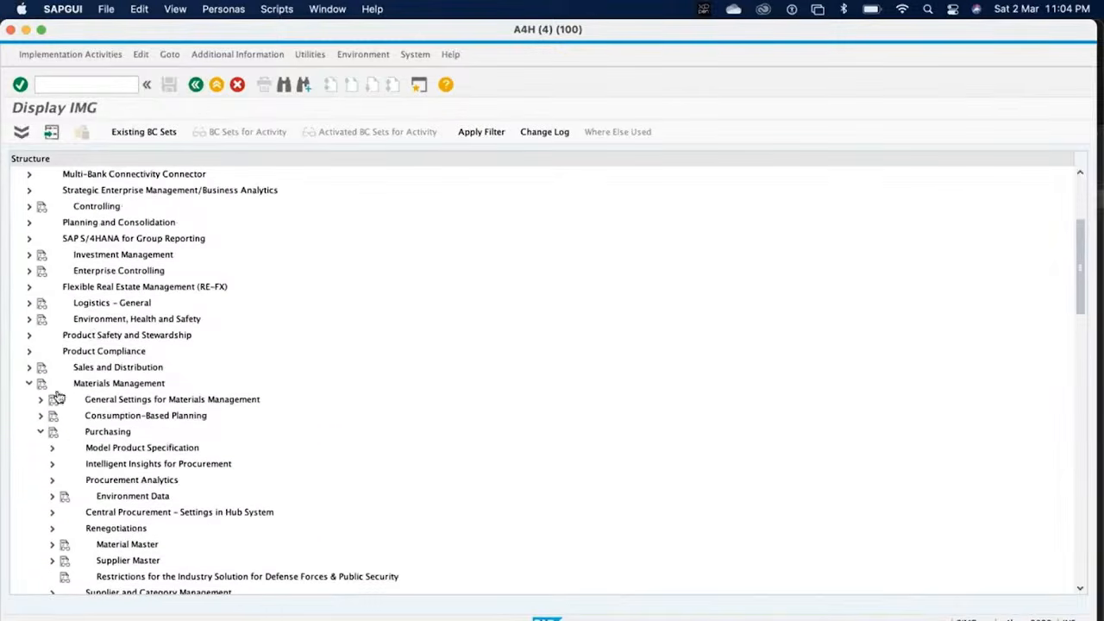
click(38, 432)
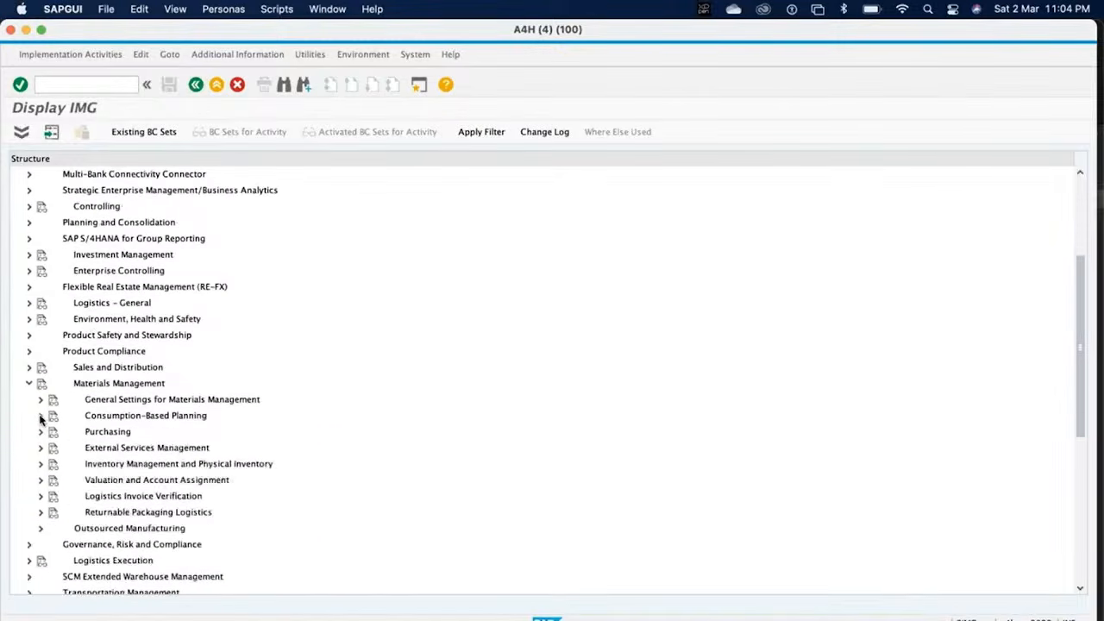
click(40, 416)
click(141, 409)
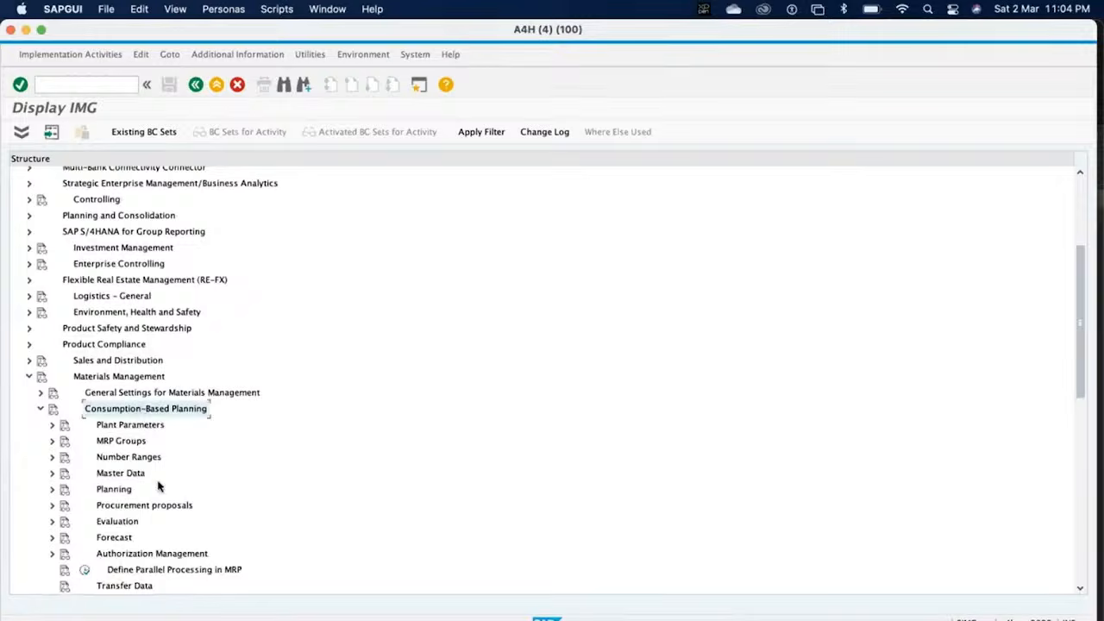
scroll(153, 489, down, 4)
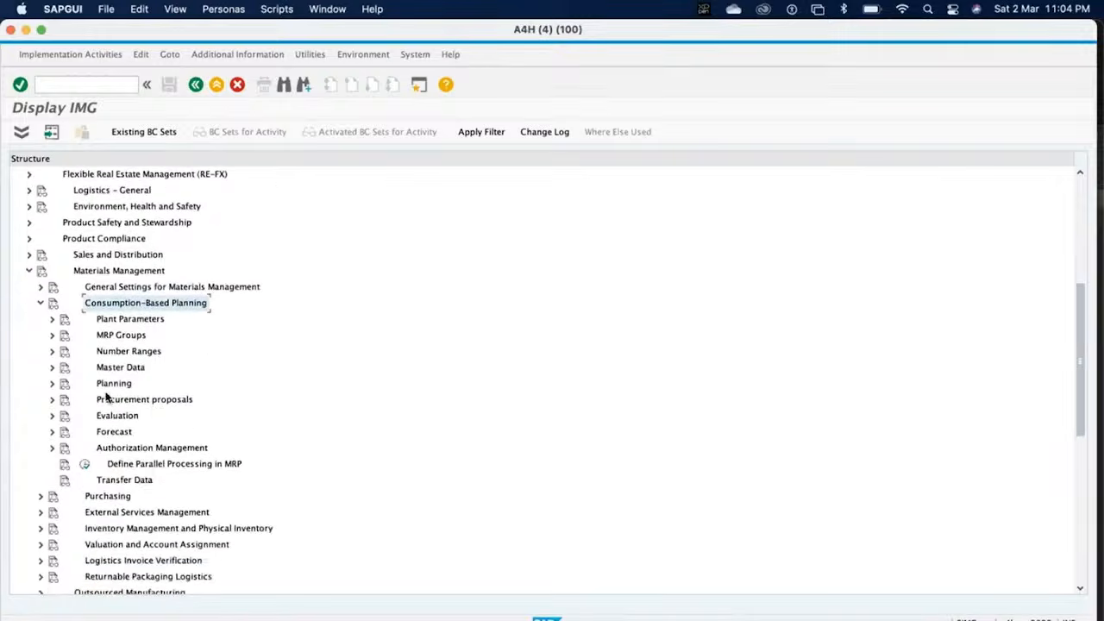
click(112, 383)
click(52, 383)
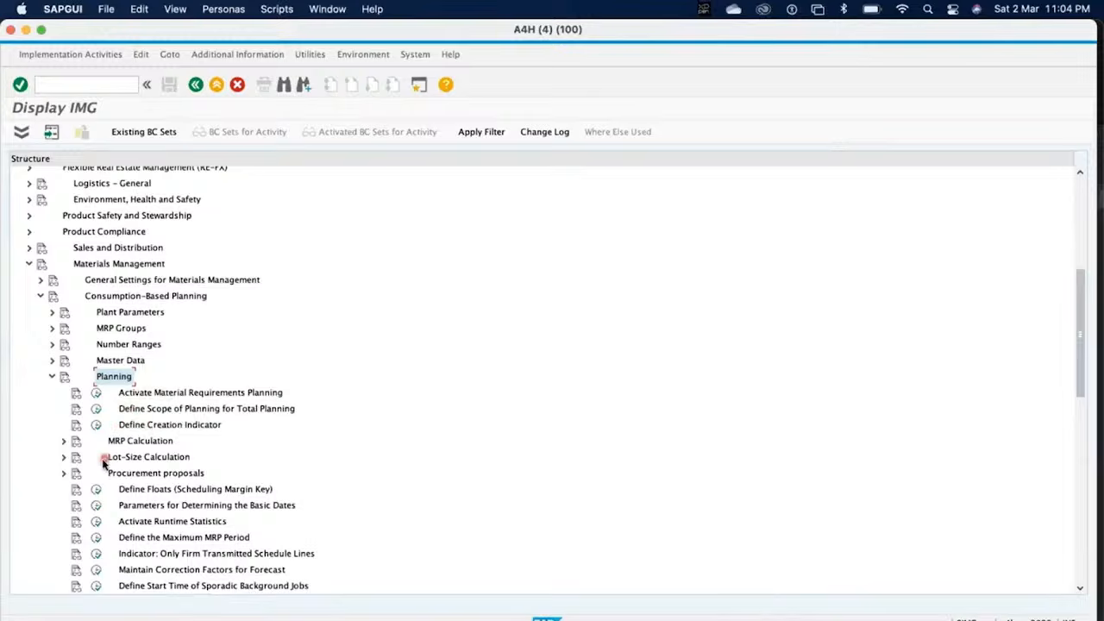
click(65, 459)
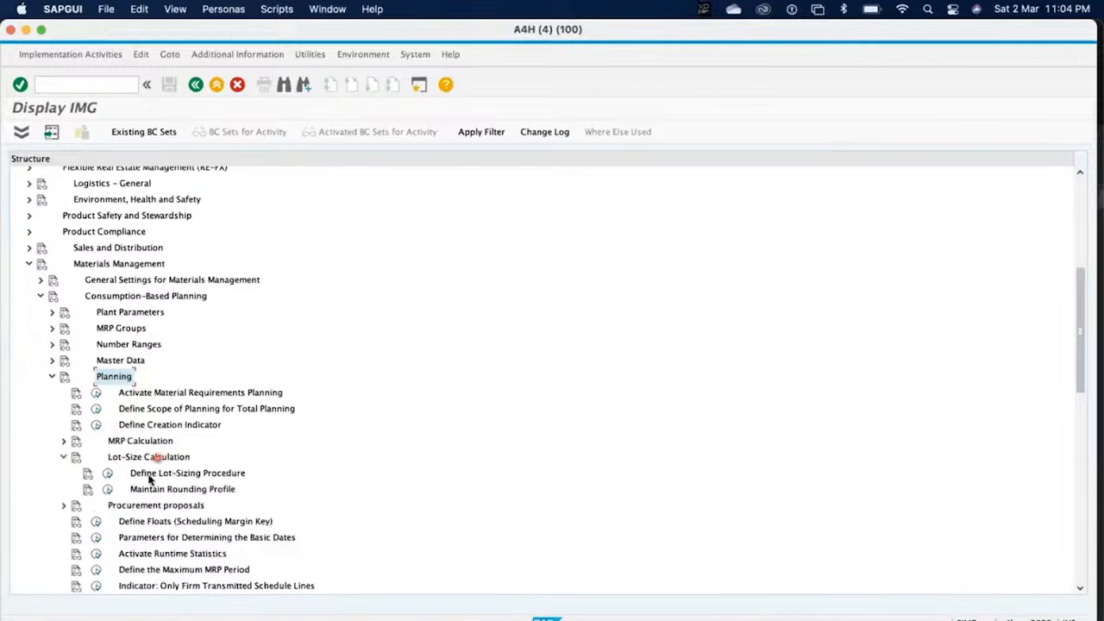
click(138, 473)
click(110, 476)
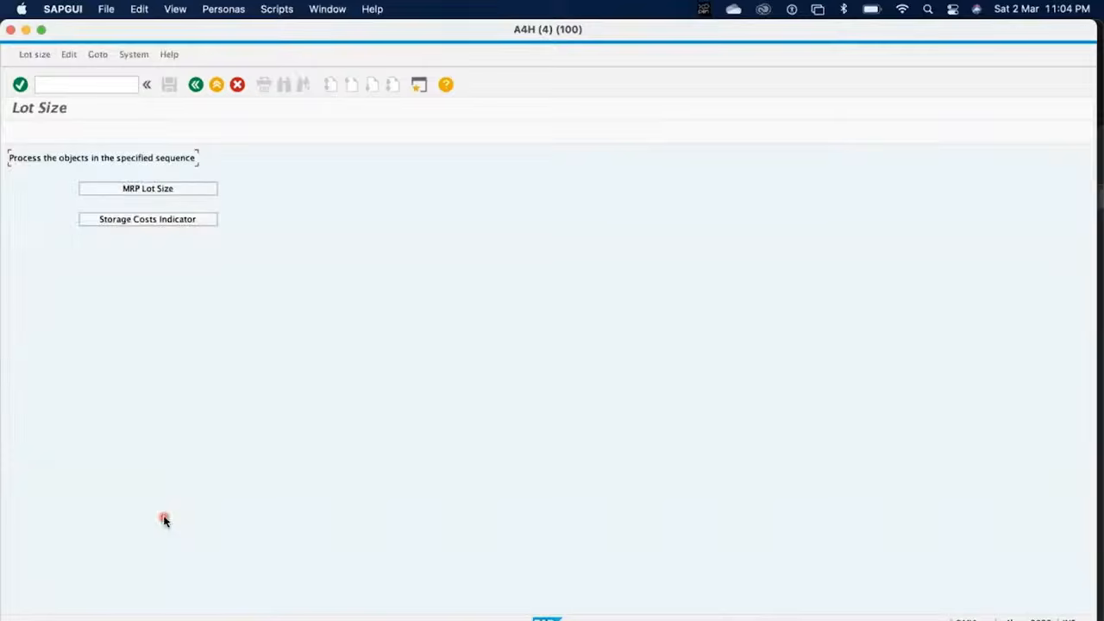
Try to open the MRP lot-sizing procedures for maintenance
click(152, 190)
click(213, 257)
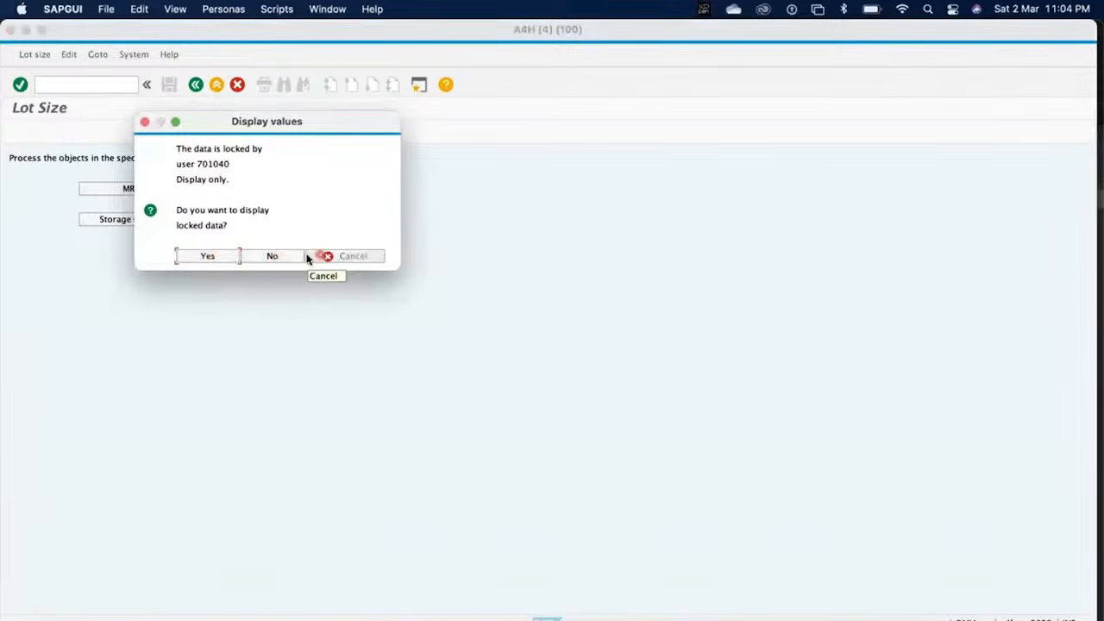
click(345, 259)
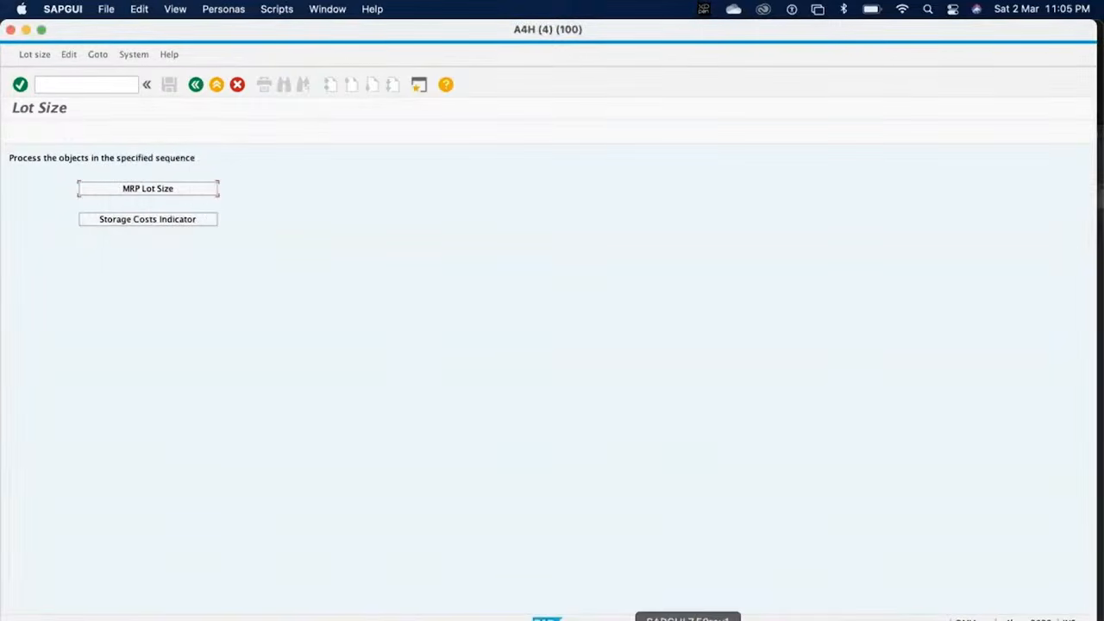
Switch to the session holding the MRP lot-sizing procedure details and close it with /i
right_click(740, 618)
click(713, 471)
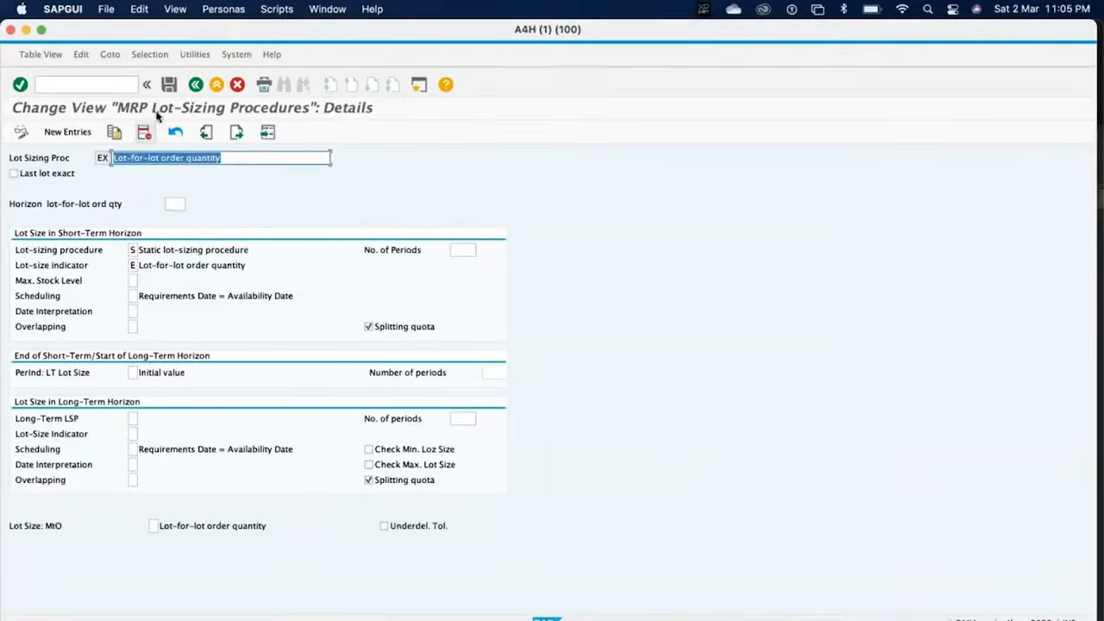
click(103, 84)
text(/i)
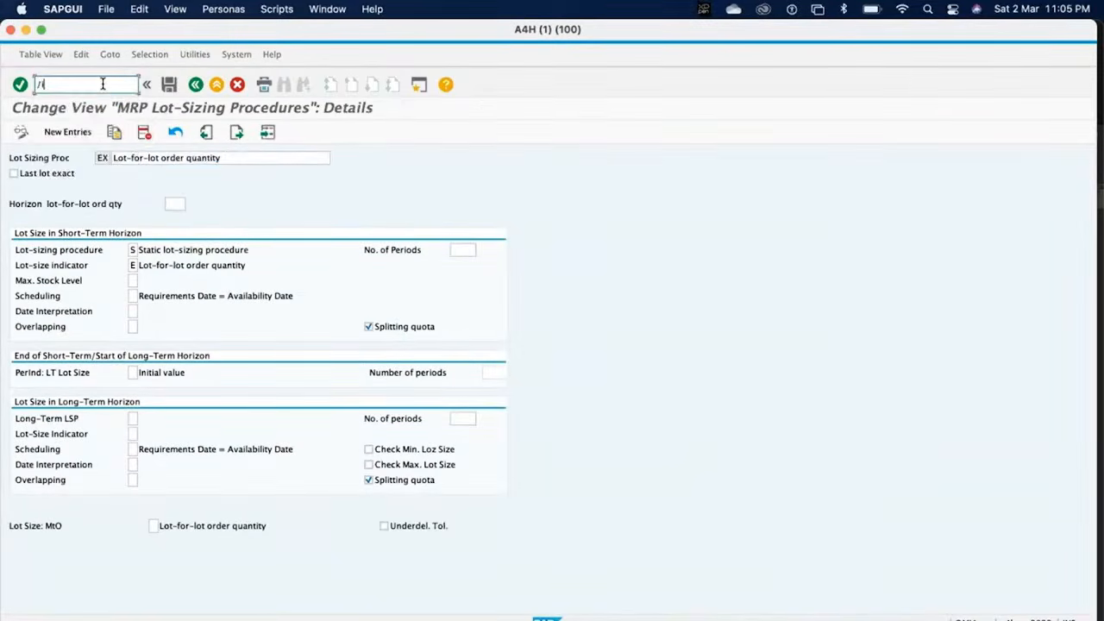
key(Return)
Open the details of MRP lot-sizing procedure EX, examine its Splitting quota settings and return to the Lot Size overview
click(170, 190)
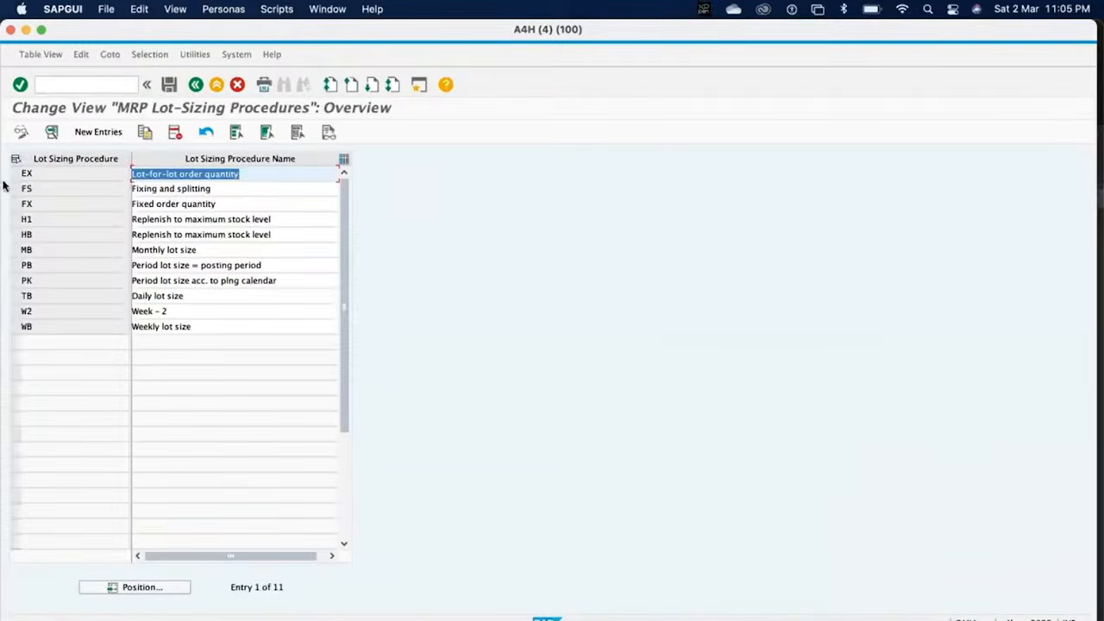
click(15, 173)
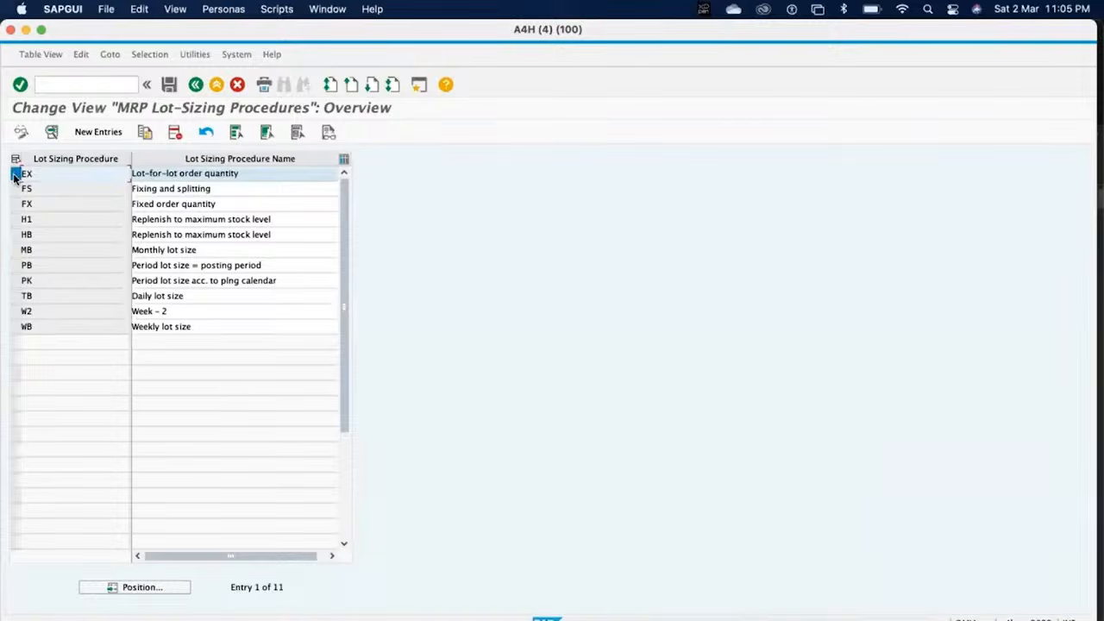
click(52, 132)
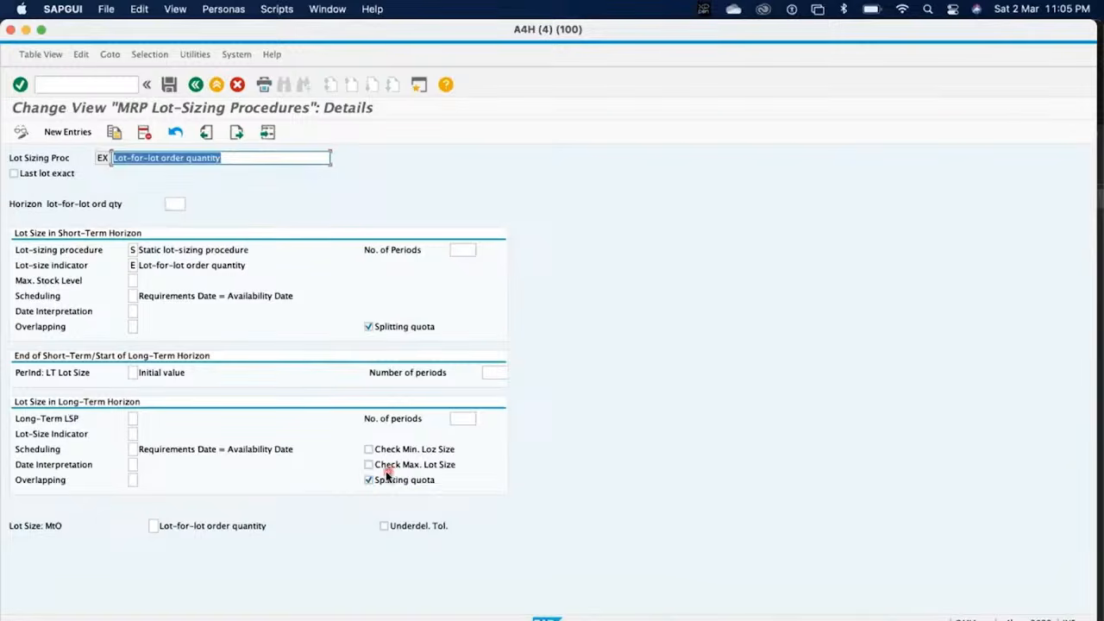
click(196, 84)
click(196, 84)
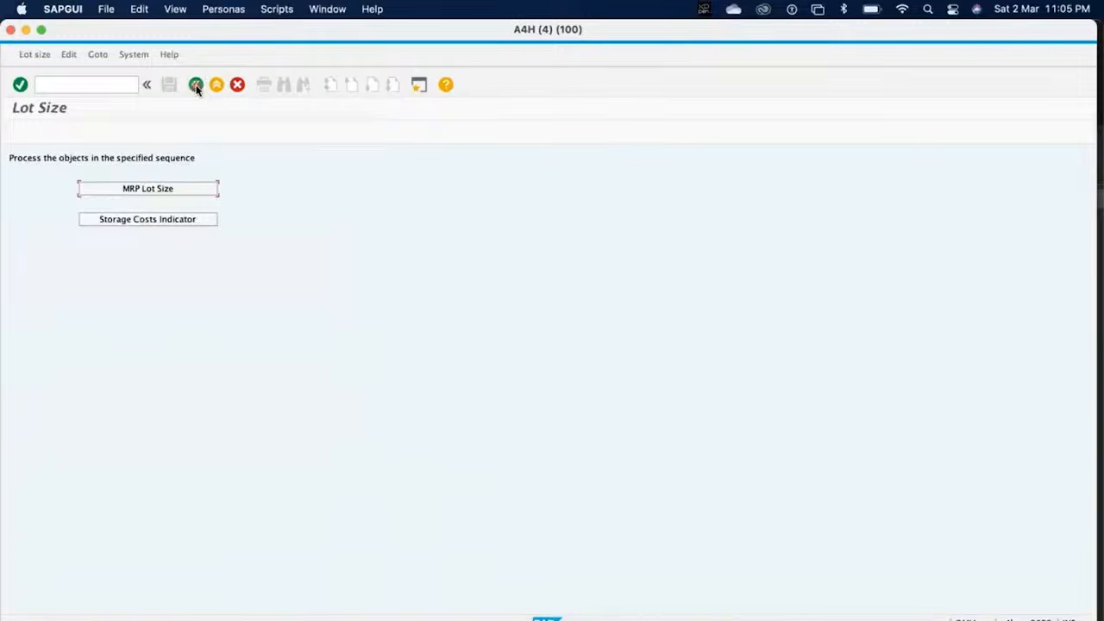
click(197, 85)
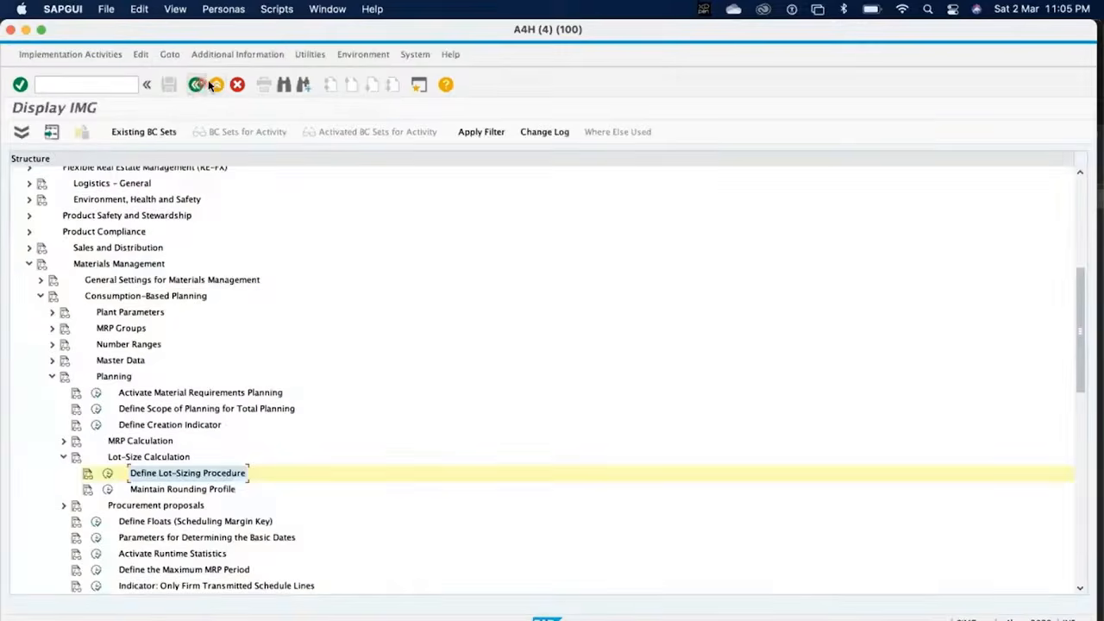
click(121, 84)
text(/n)
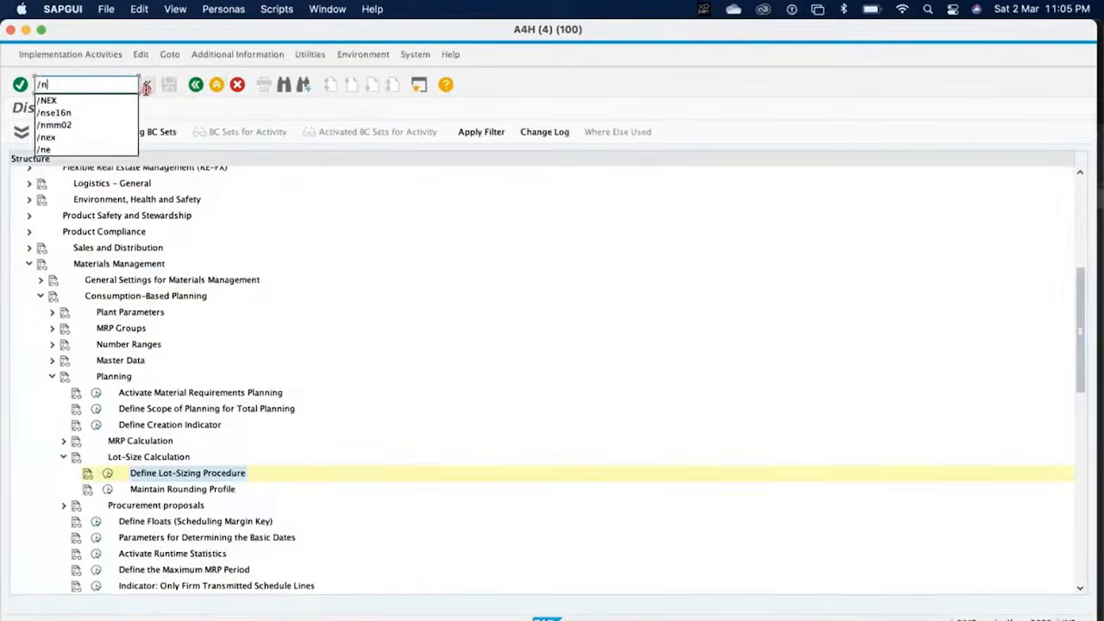
text(mm02)
key(Return)
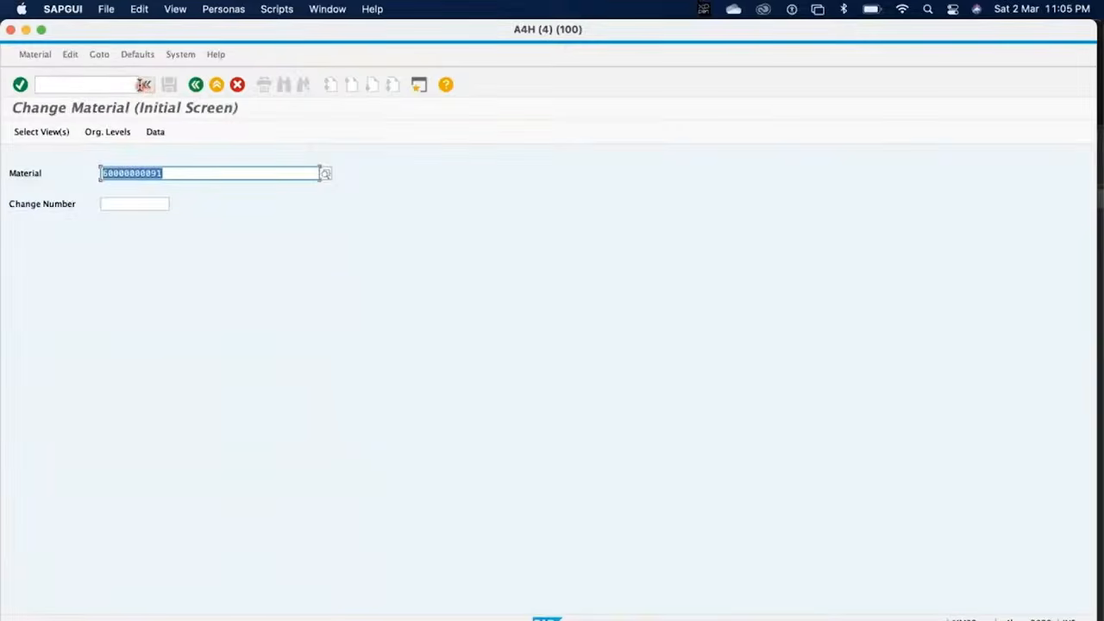
key(Return)
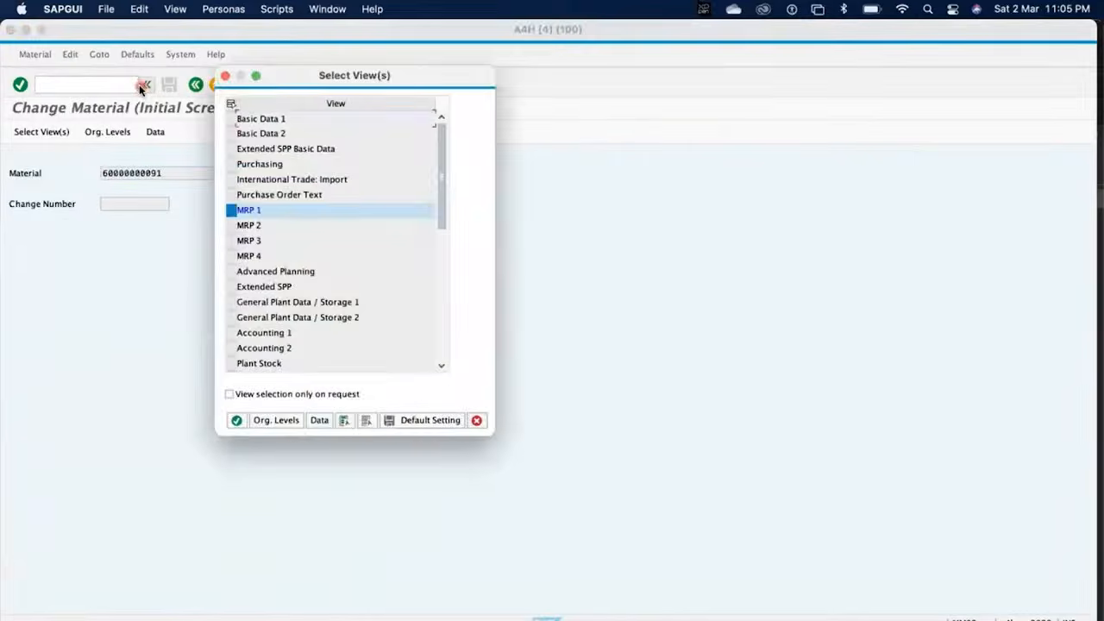
click(244, 254)
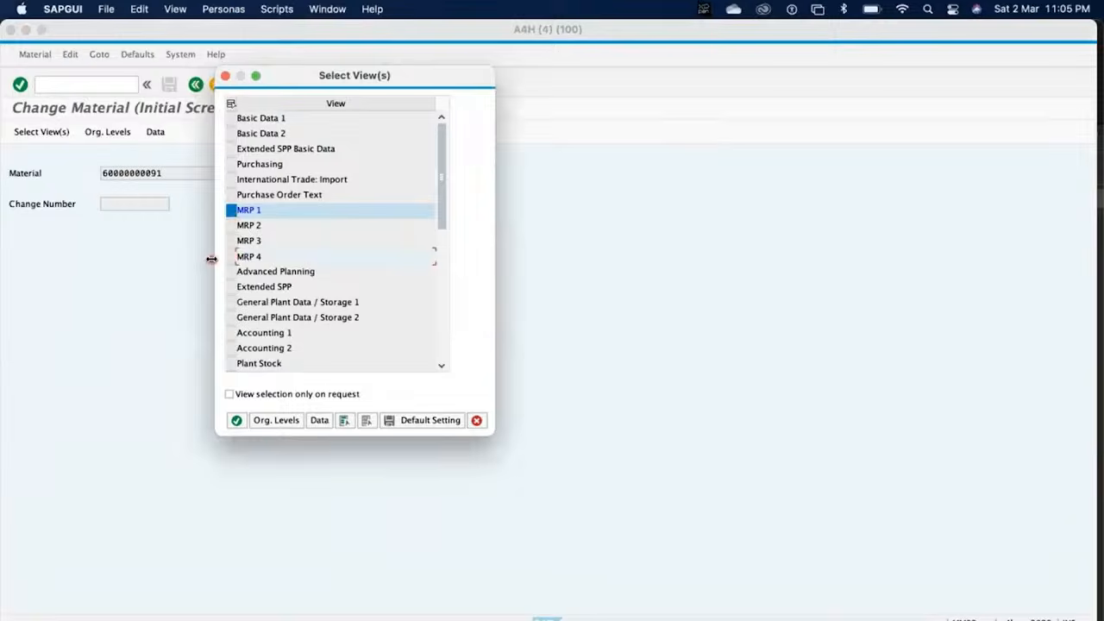
key(Return)
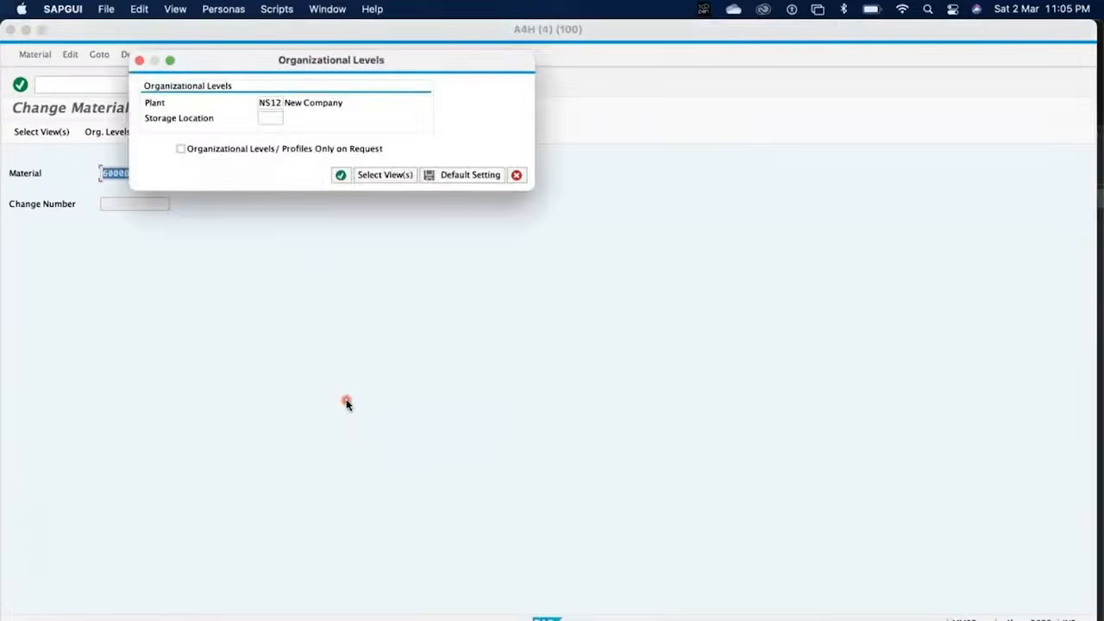
key(Return)
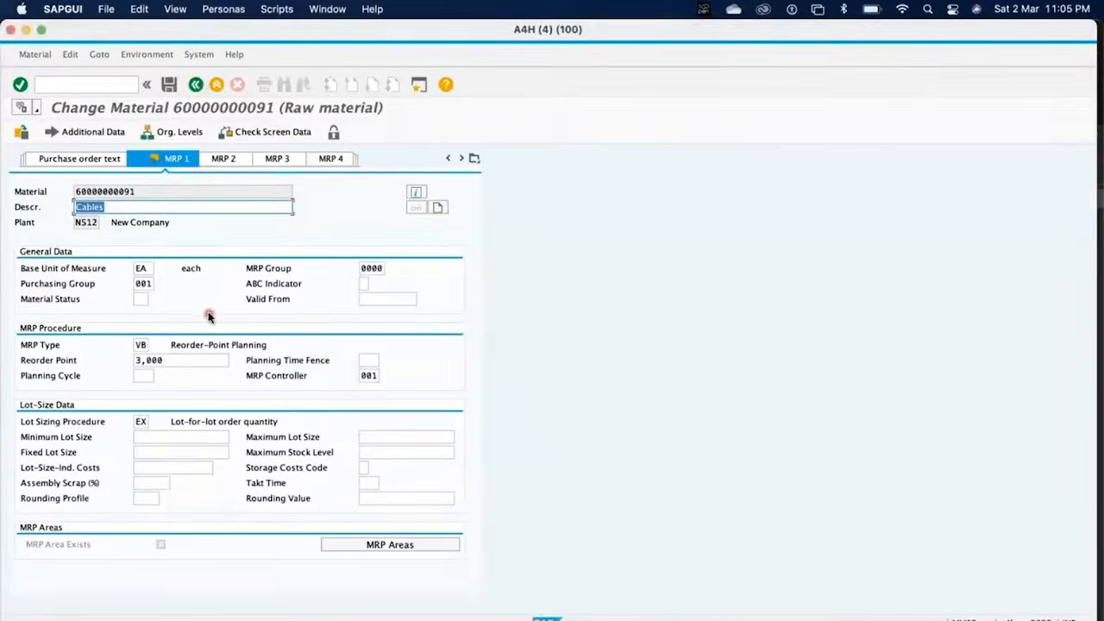
Examine the reorder point and the lot-sizing procedure in the material's MRP 1 view
click(173, 360)
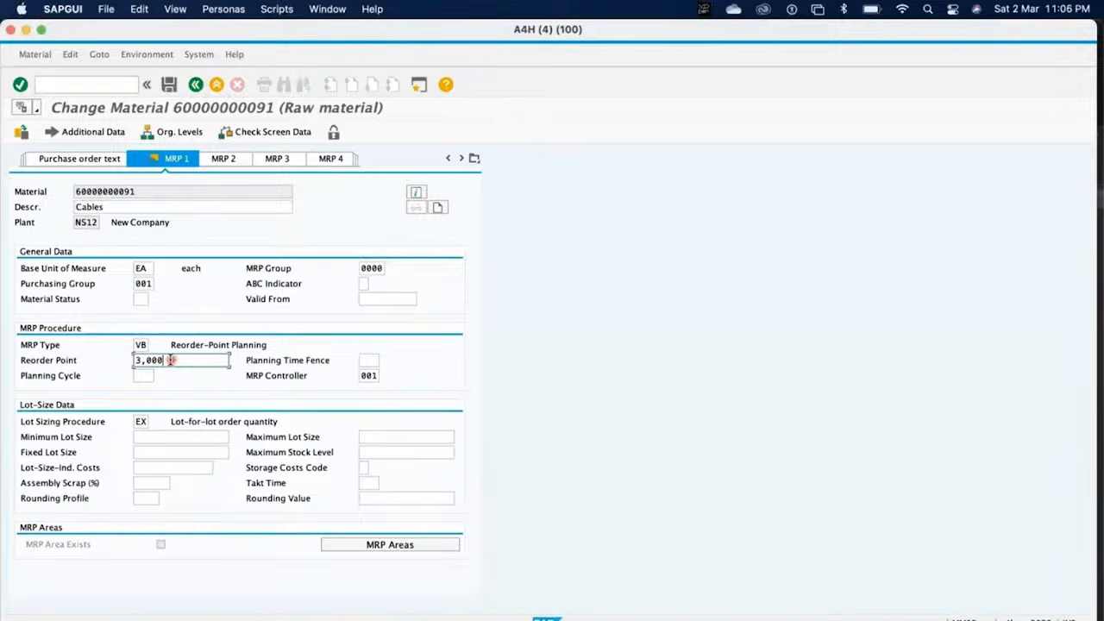
click(140, 421)
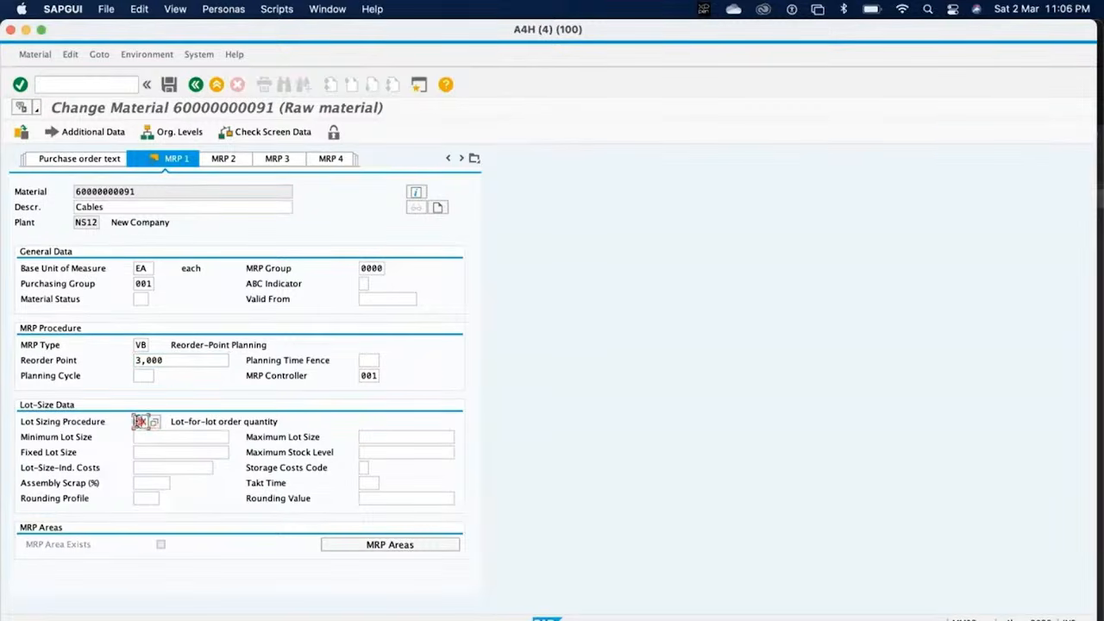
double_click(140, 421)
Open the material's MRP 2 view and examine the possible entries for its procurement type without changing it
click(217, 162)
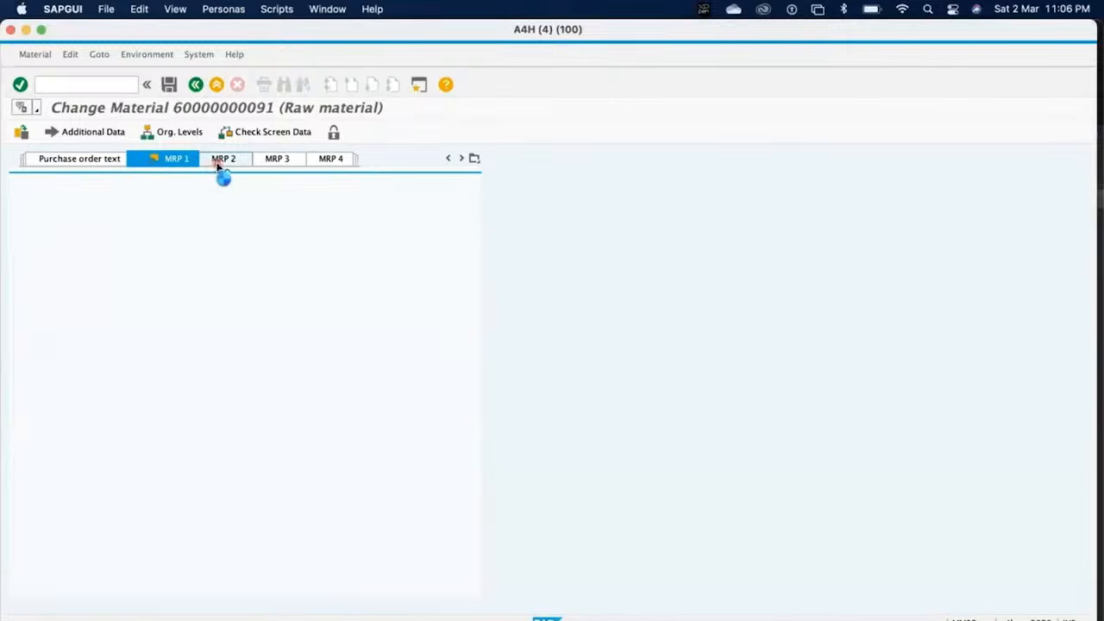
click(144, 270)
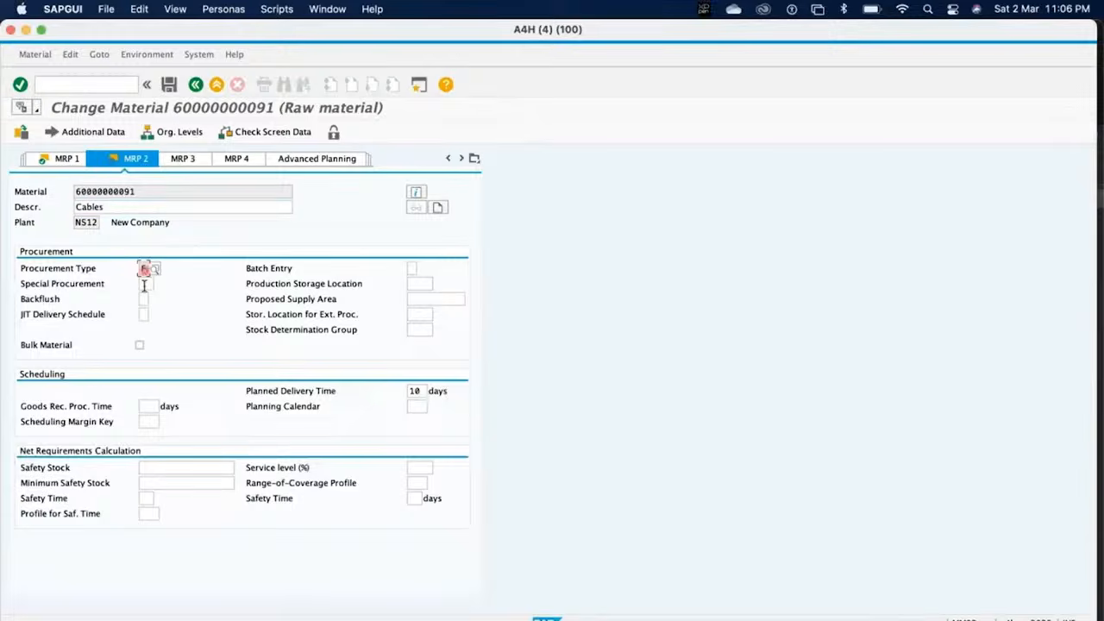
text(F)
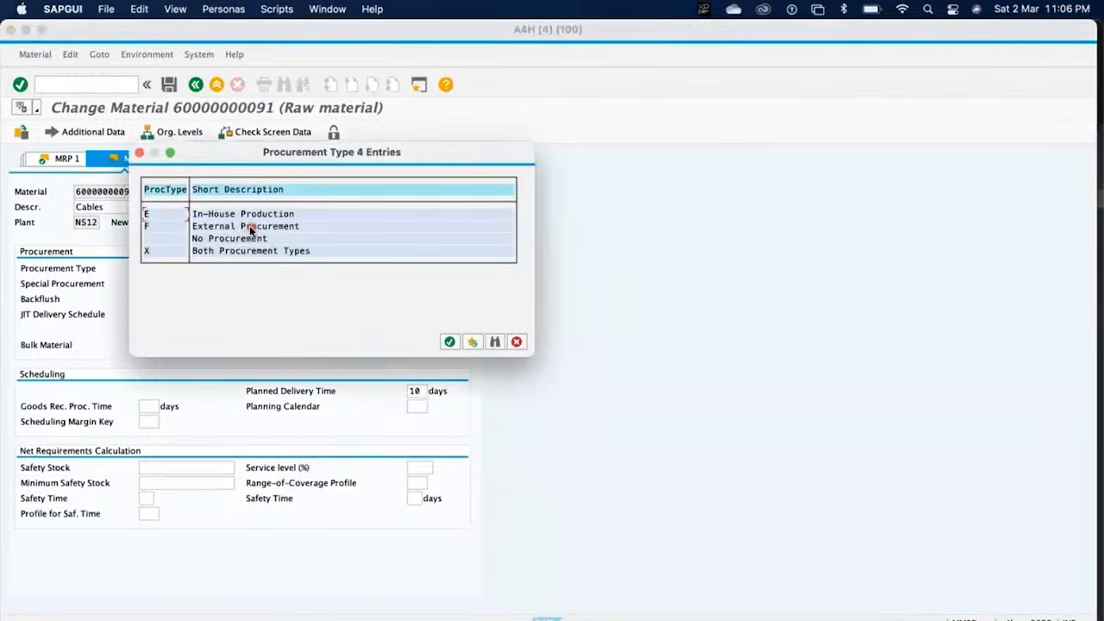
click(516, 342)
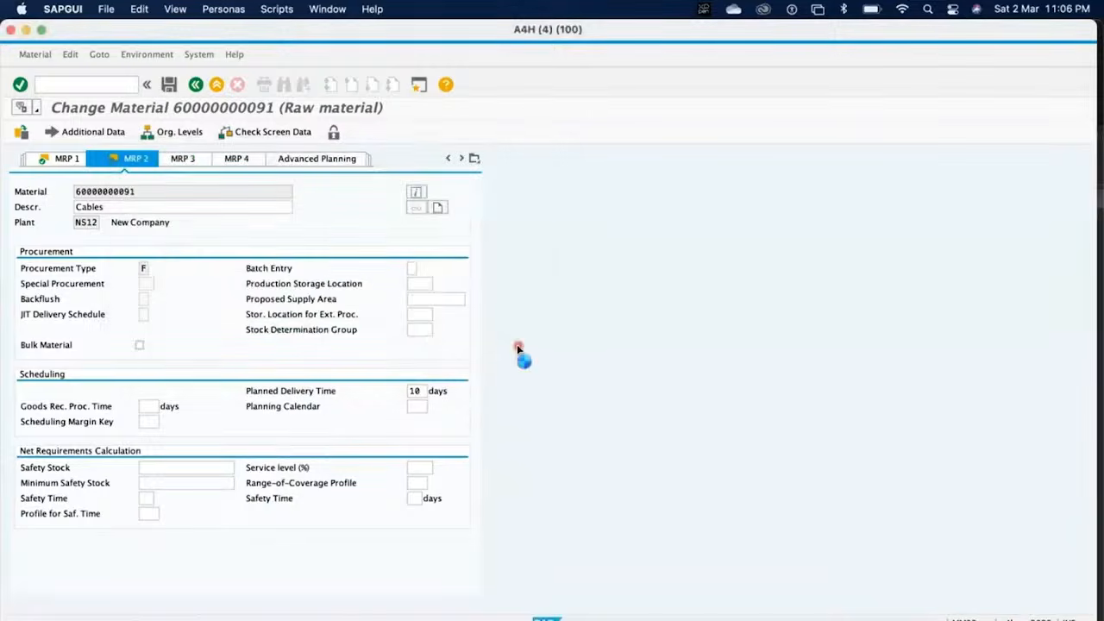
click(142, 269)
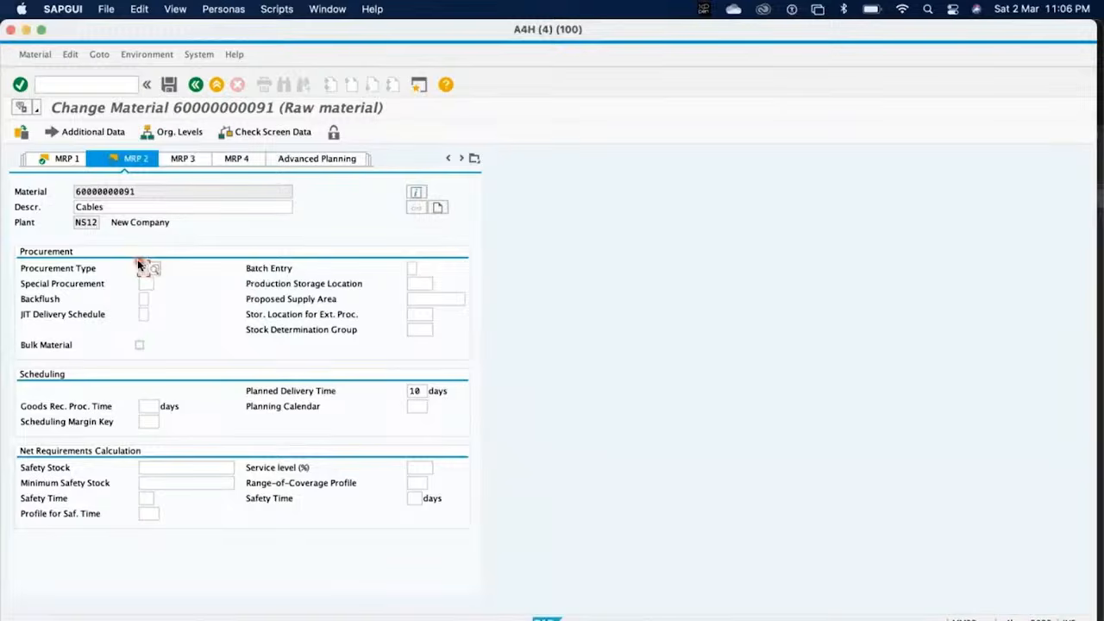
Check the production versions in the material's MRP 4 view and return to the MRP 1 view
click(245, 161)
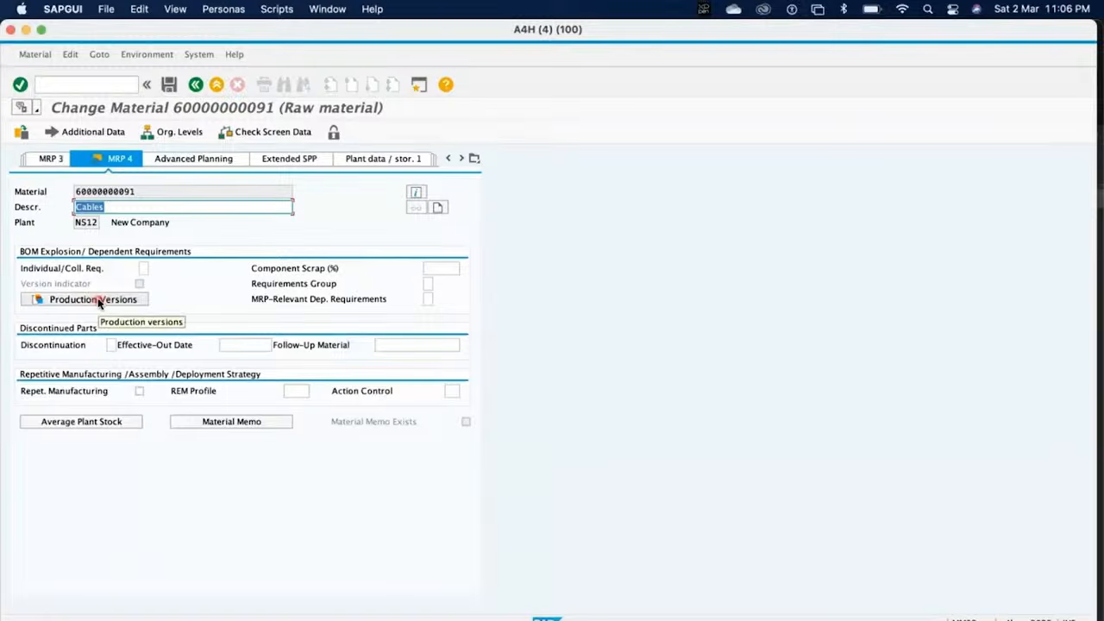
click(97, 302)
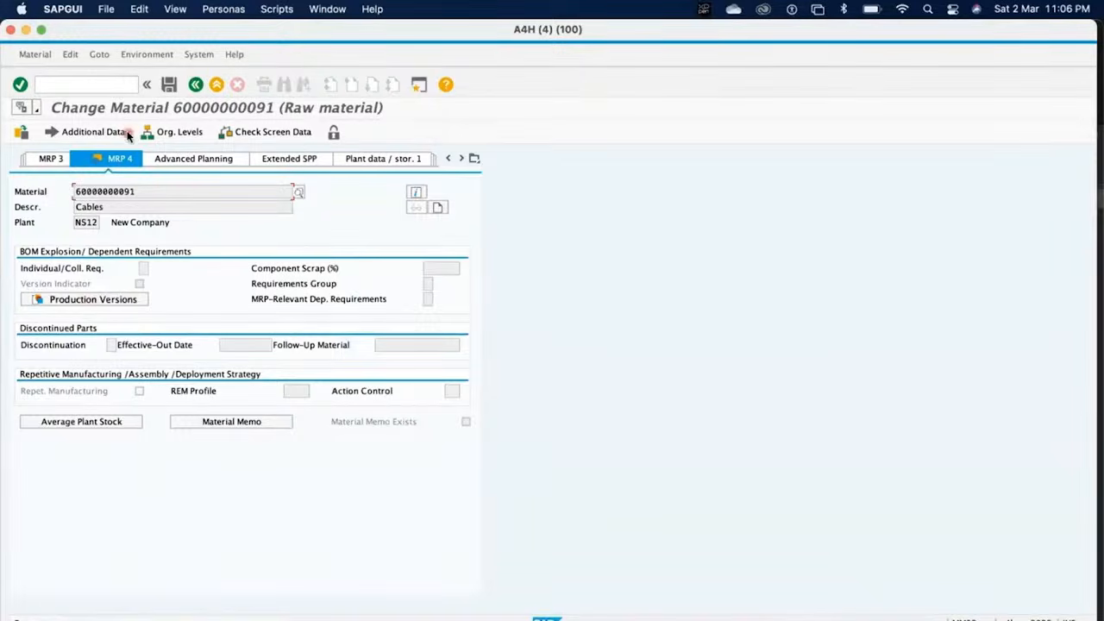
click(470, 161)
click(504, 244)
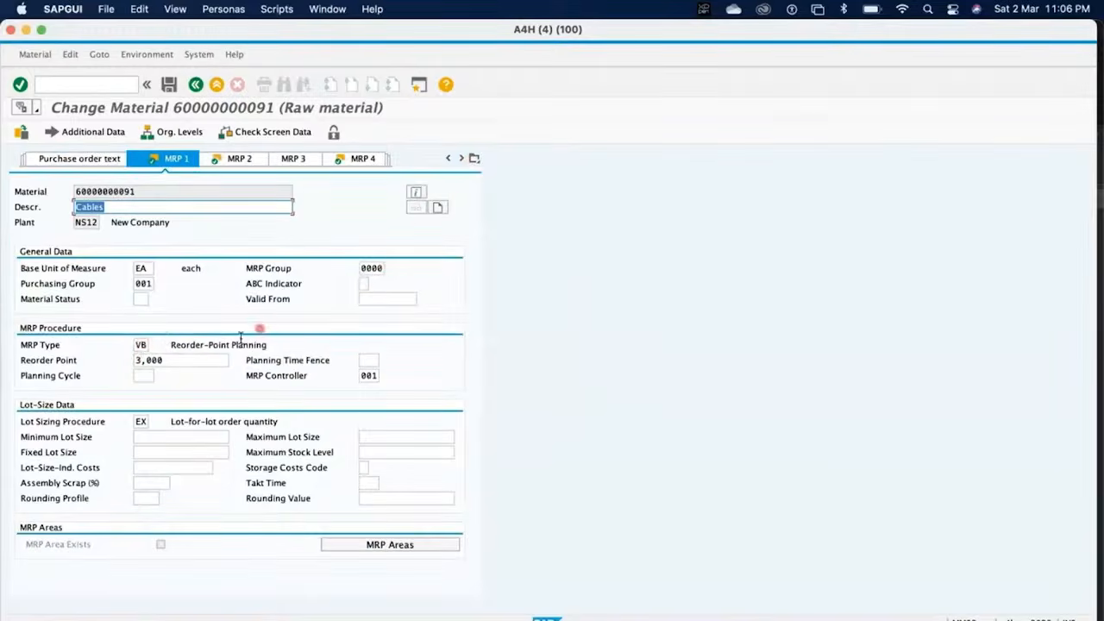
Recheck the Cables material's reorder point and lot-sizing procedure, and save the material
click(184, 362)
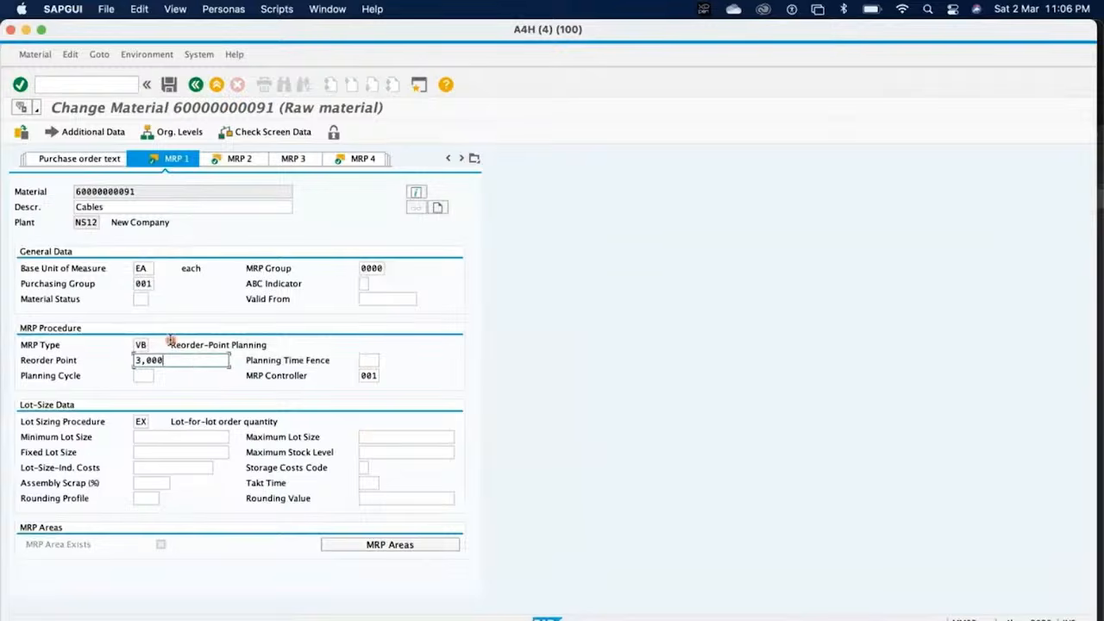
drag(160, 360, 125, 368)
click(125, 368)
click(141, 421)
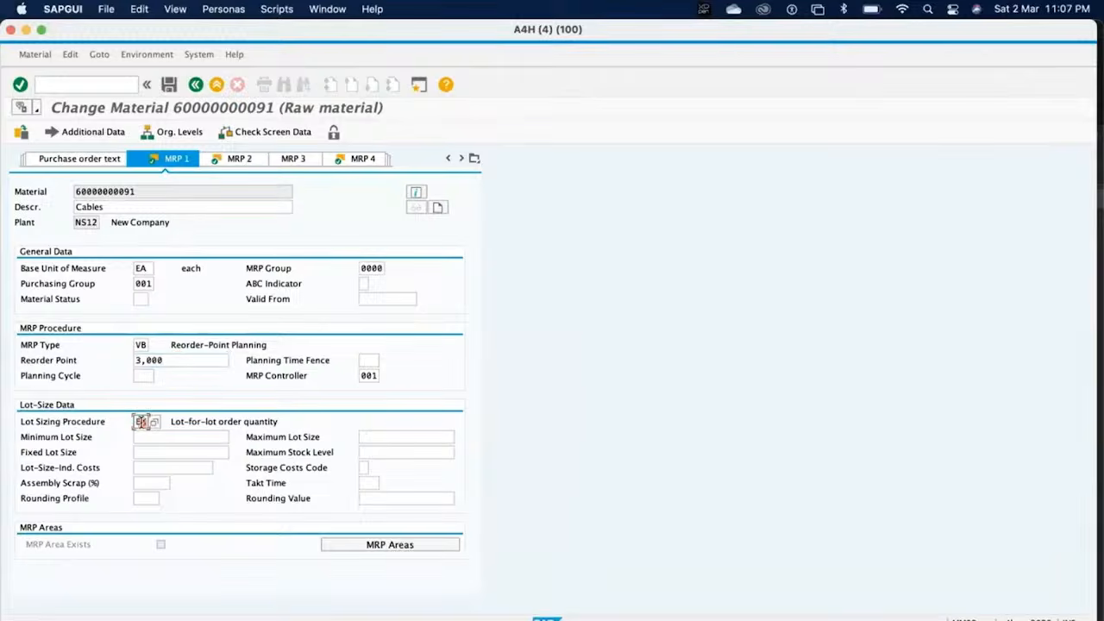
click(168, 88)
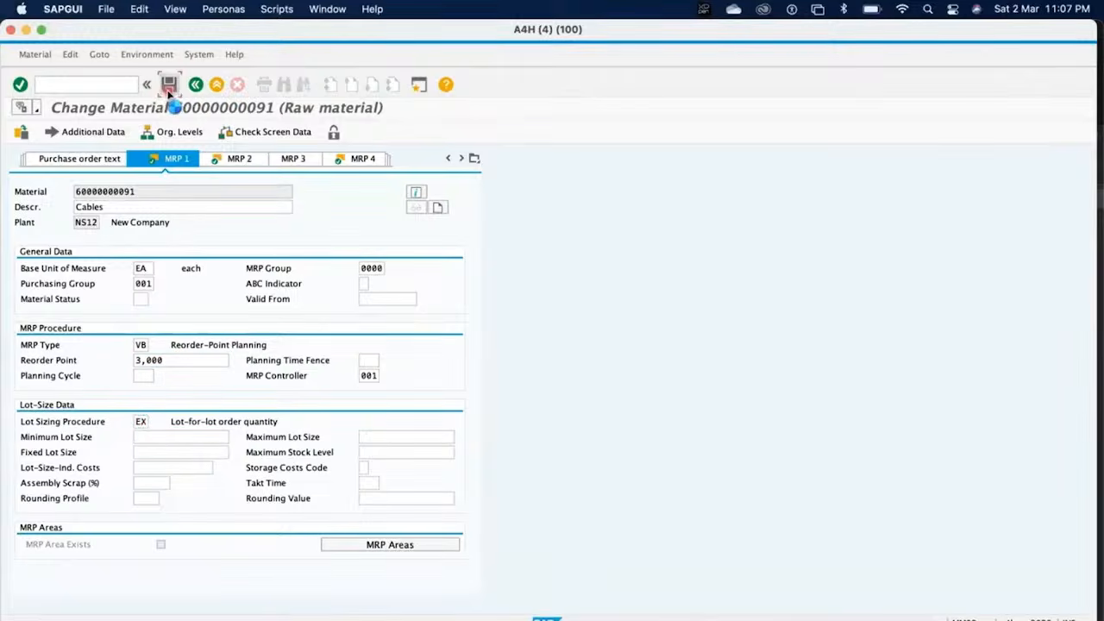
click(89, 84)
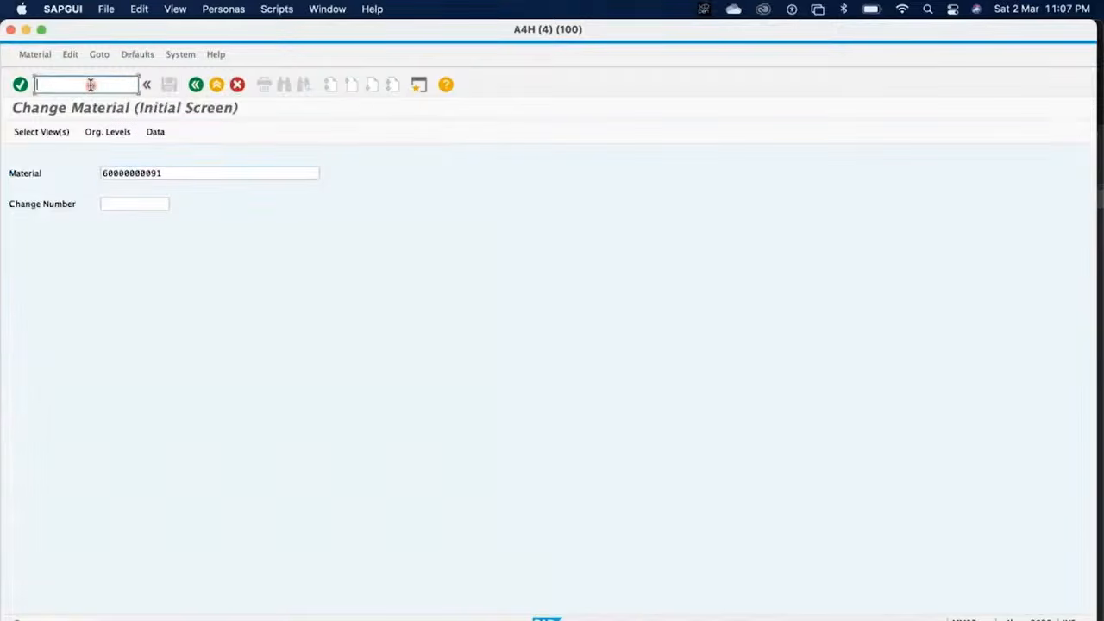
text(/nme11)
key(Return)
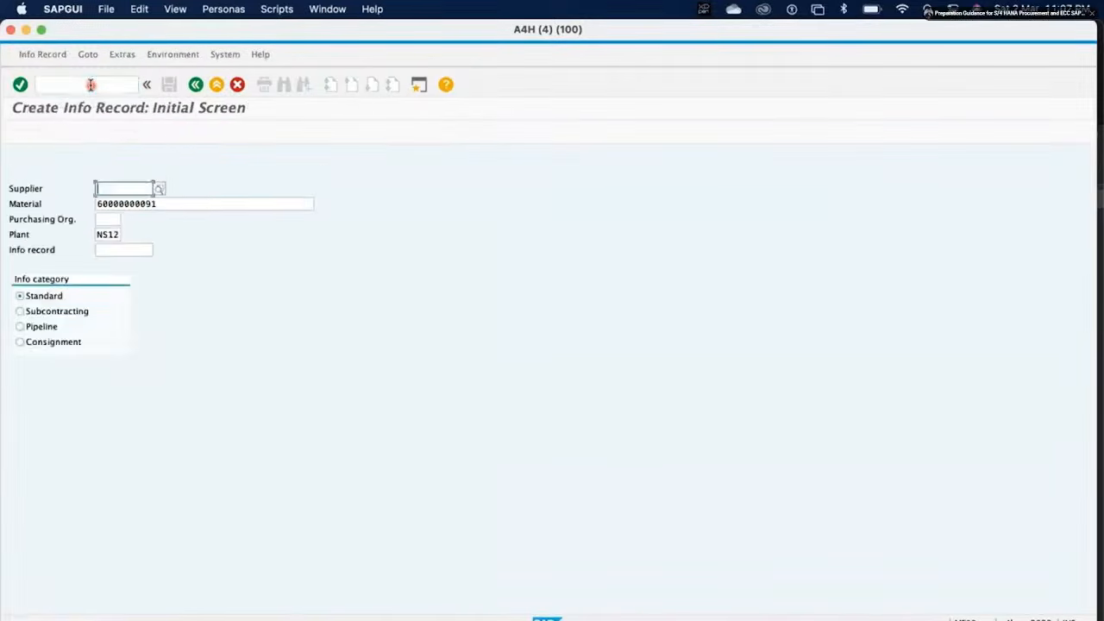
click(43, 53)
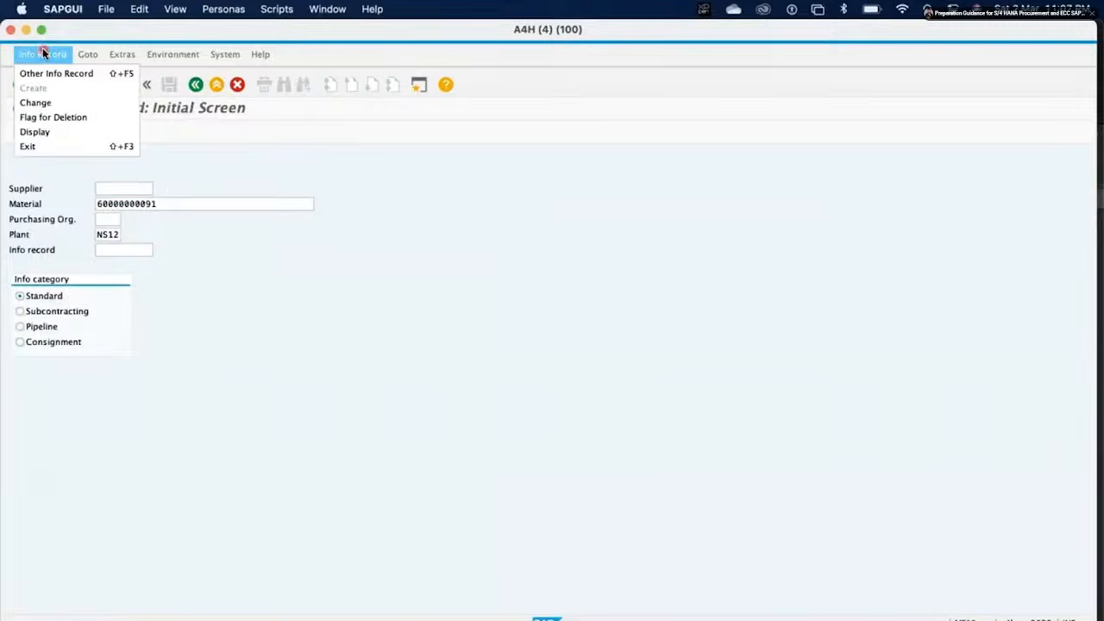
click(52, 106)
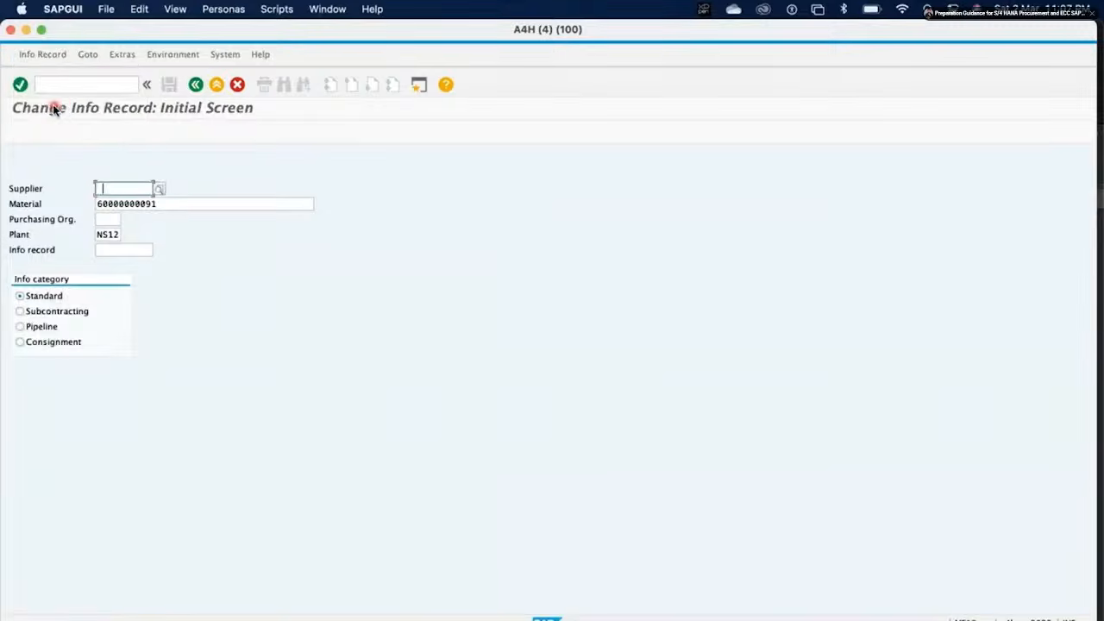
key(BackSpace)
click(71, 85)
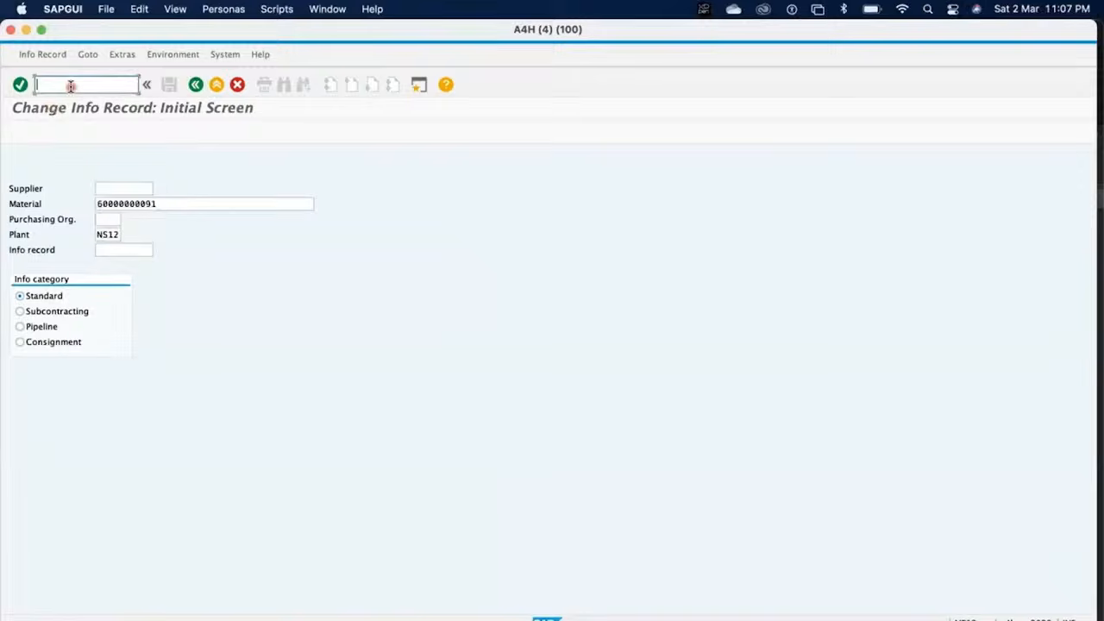
text(/nm)
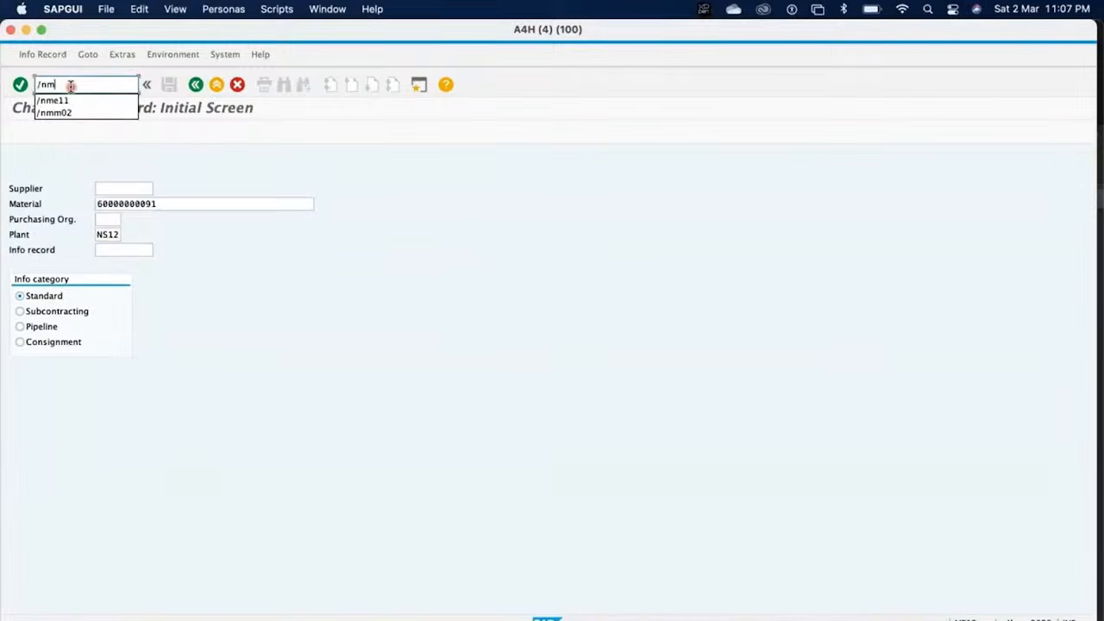
text(e)
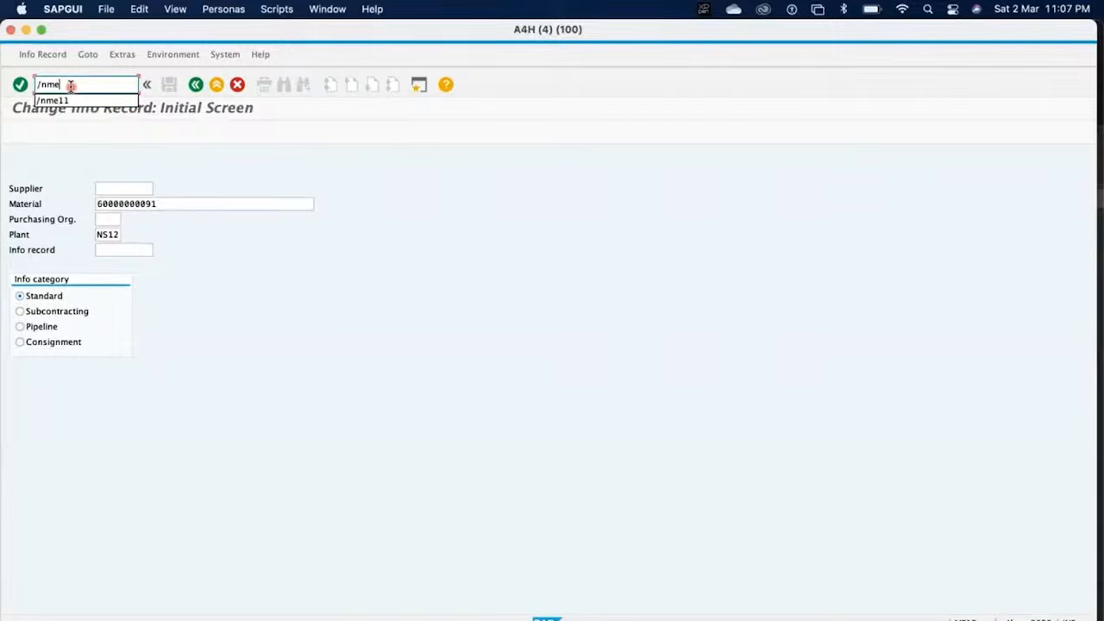
text(1m)
key(Return)
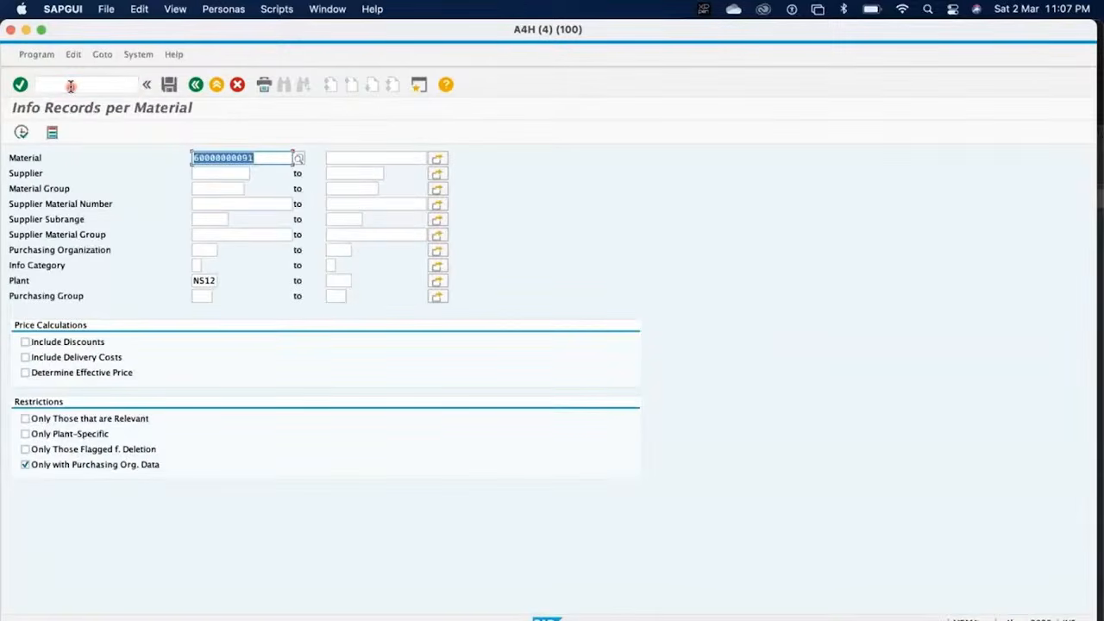
click(20, 132)
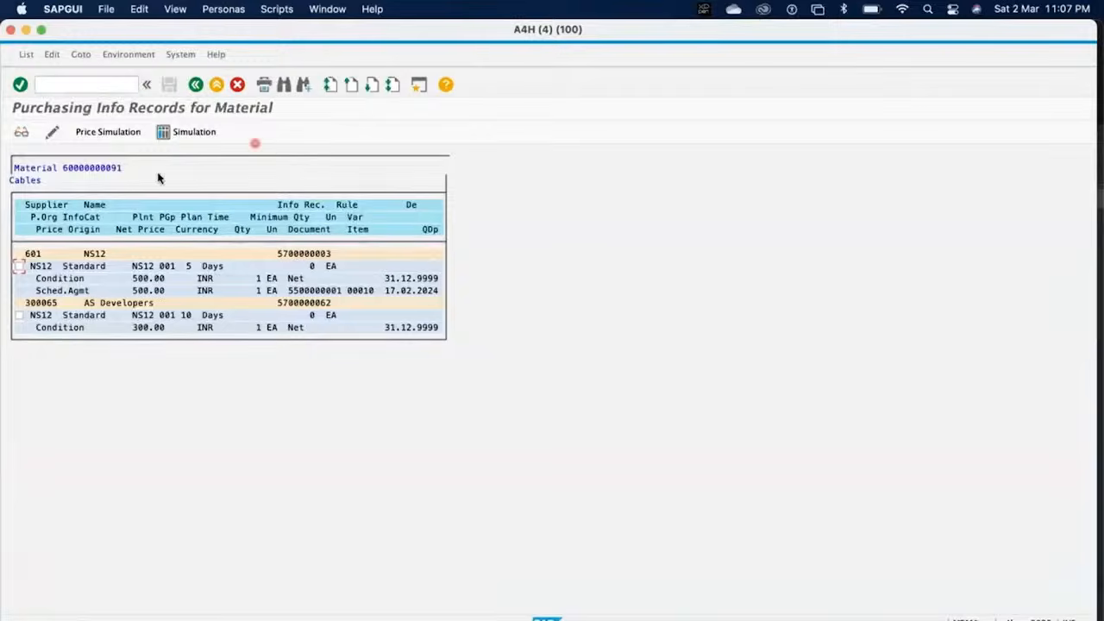
Open the info record of supplier AS Developers for change and examine its Incoterms location fields
click(20, 316)
click(52, 133)
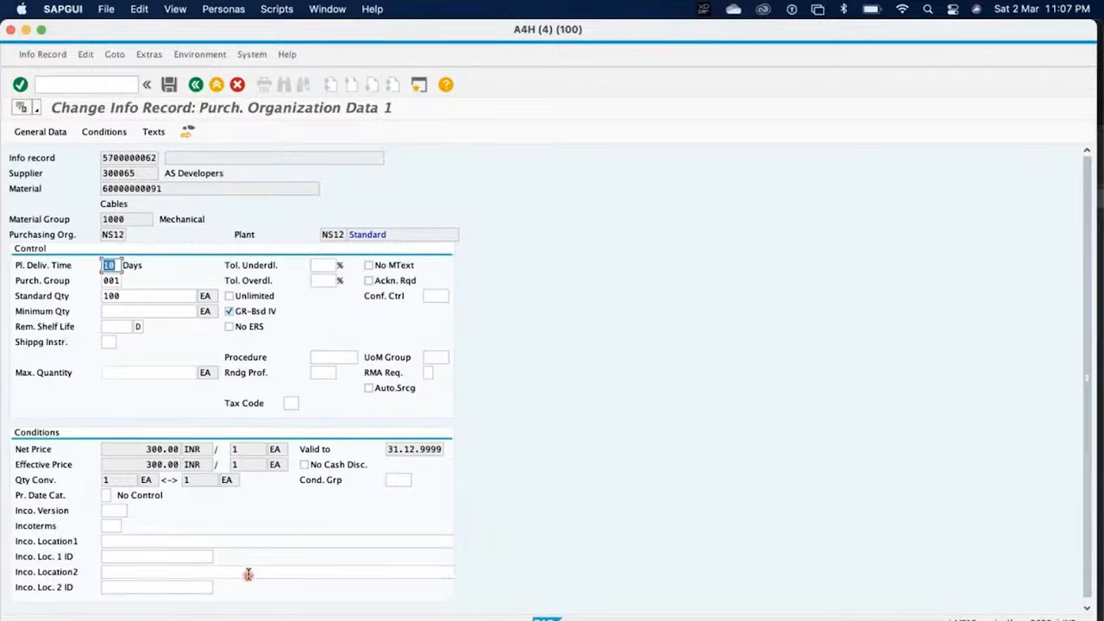
click(129, 539)
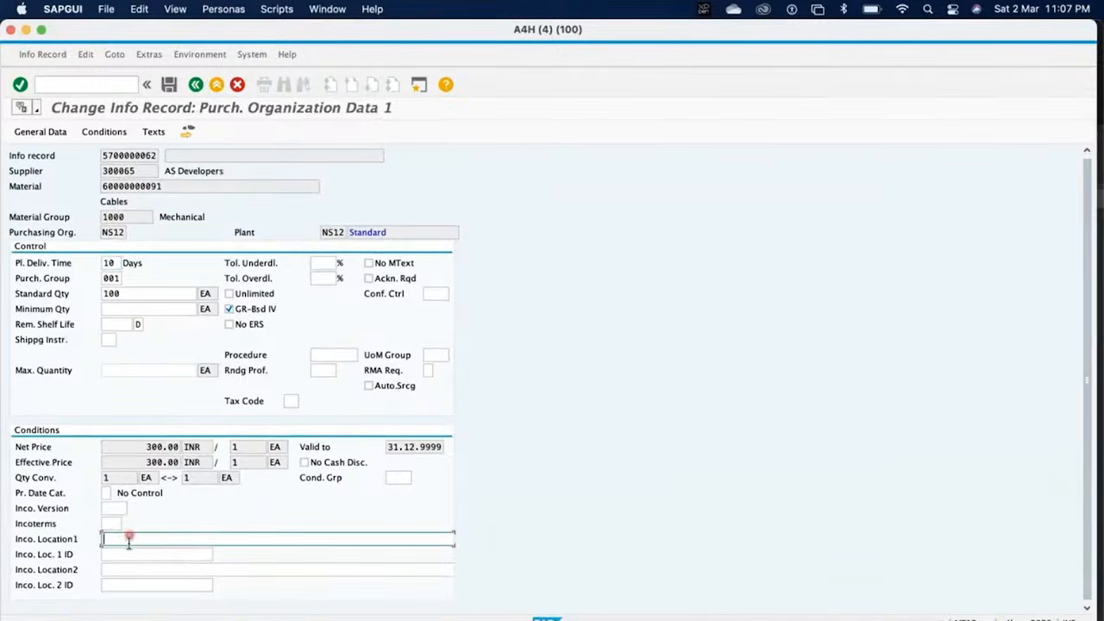
click(126, 554)
click(132, 582)
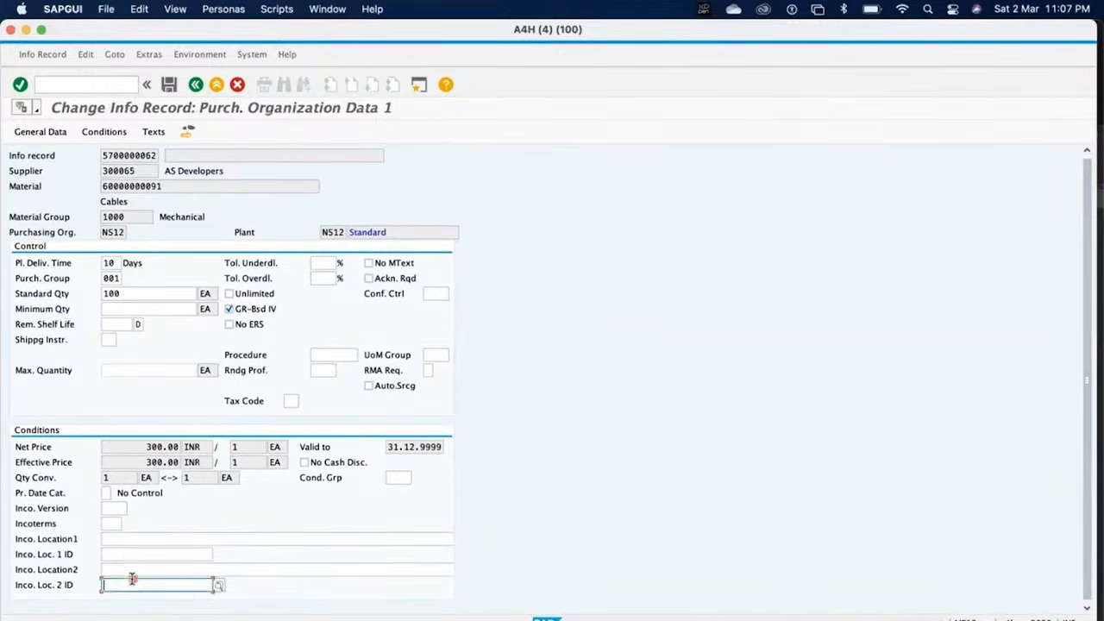
click(136, 569)
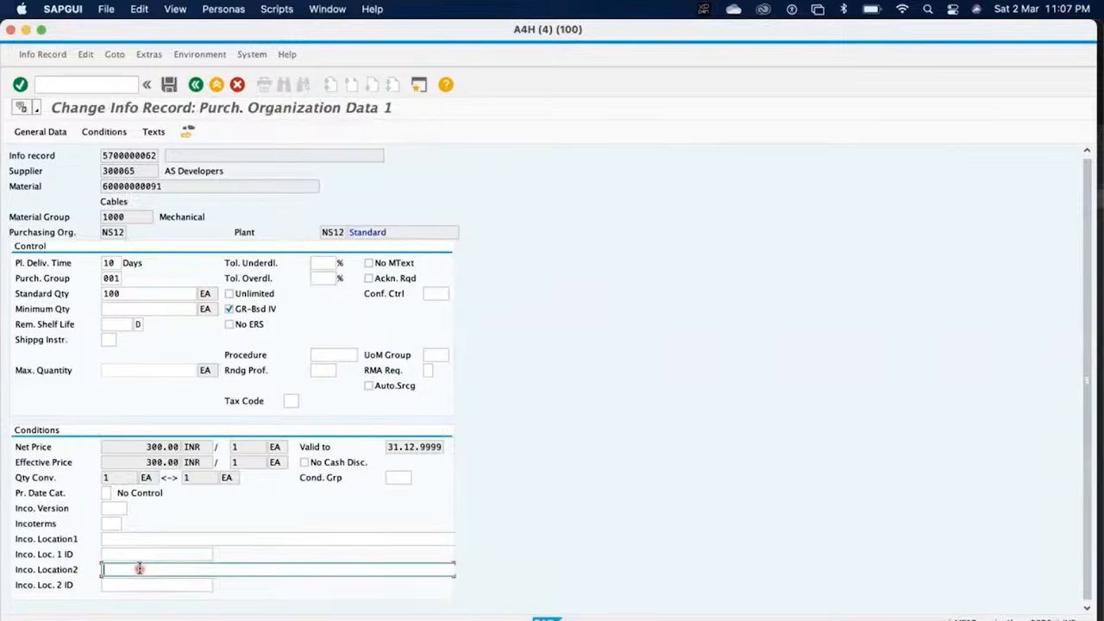
Review the info record's PB00 gross price condition for the validity period starting 17.02.2024, and exit to the SAP Easy Access screen
click(104, 134)
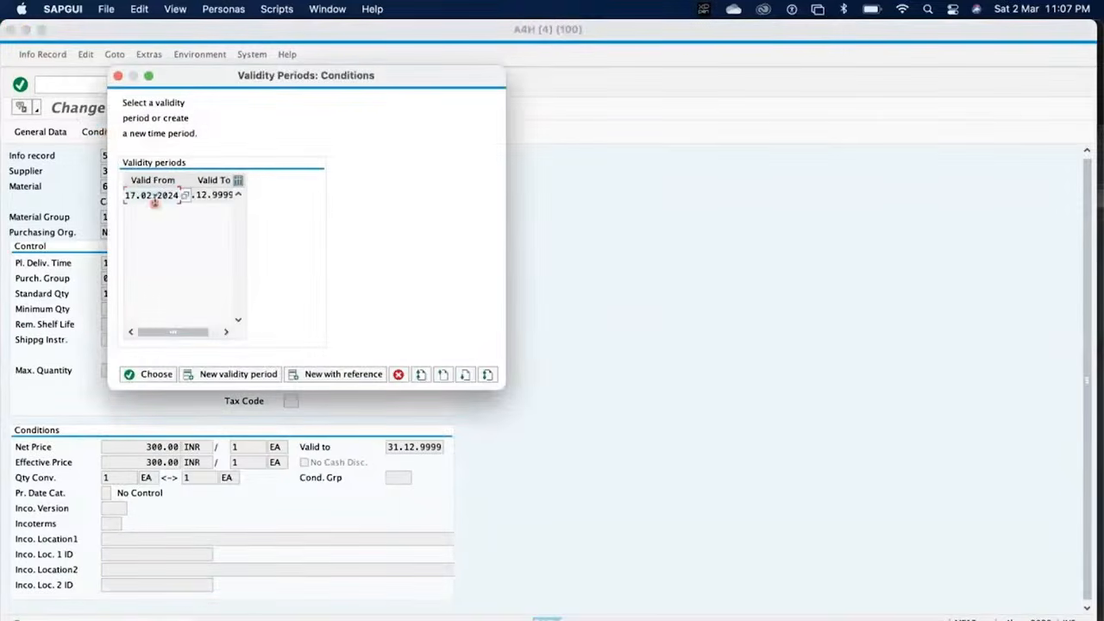
double_click(154, 196)
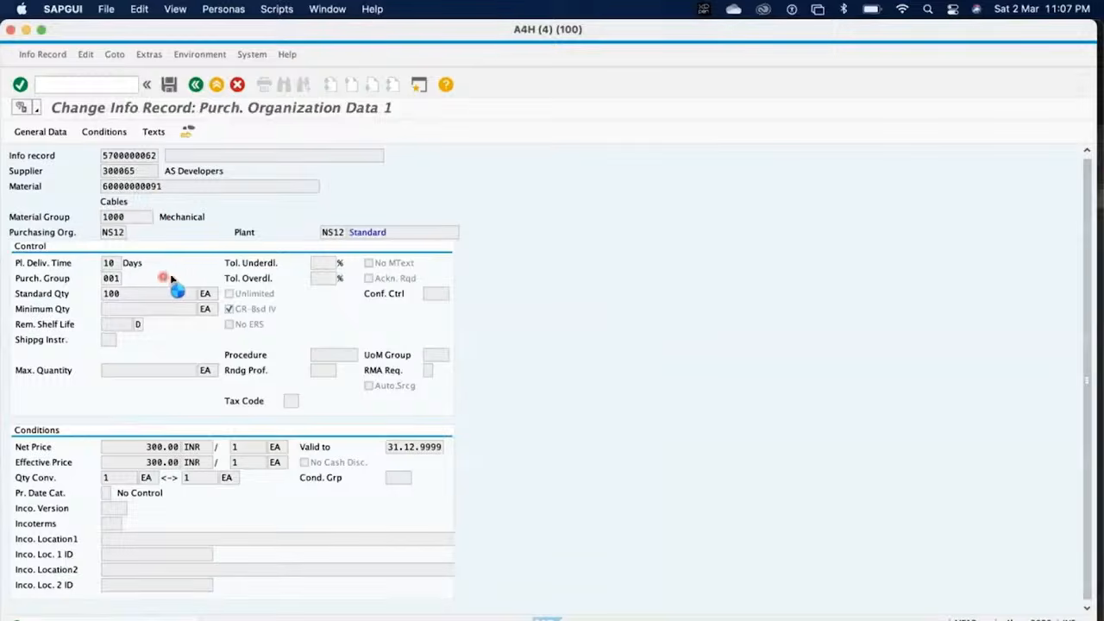
click(164, 327)
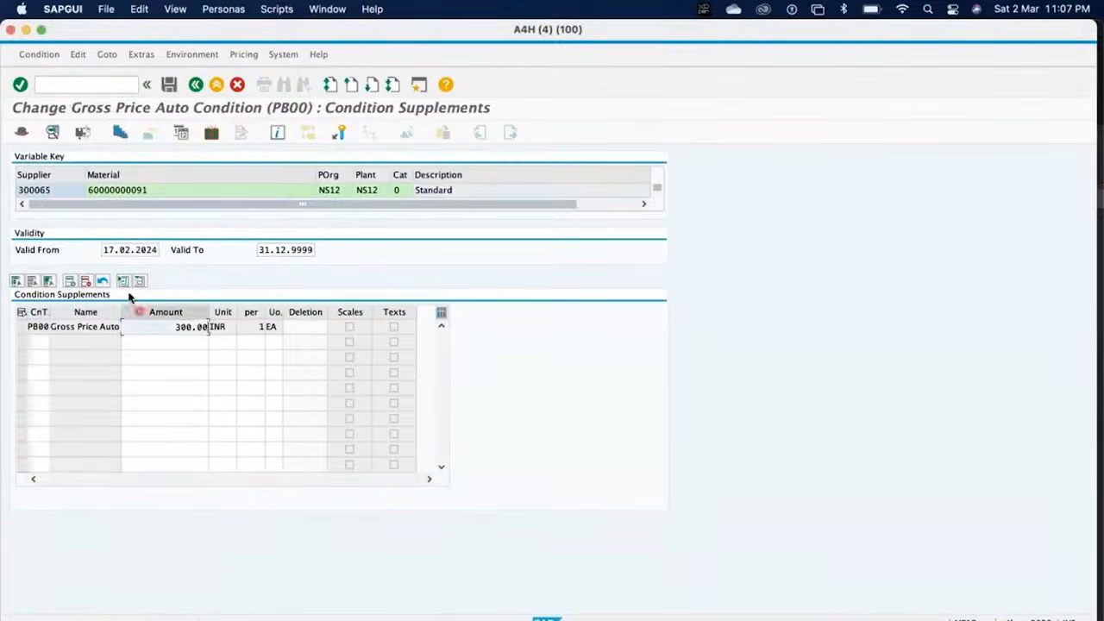
click(196, 84)
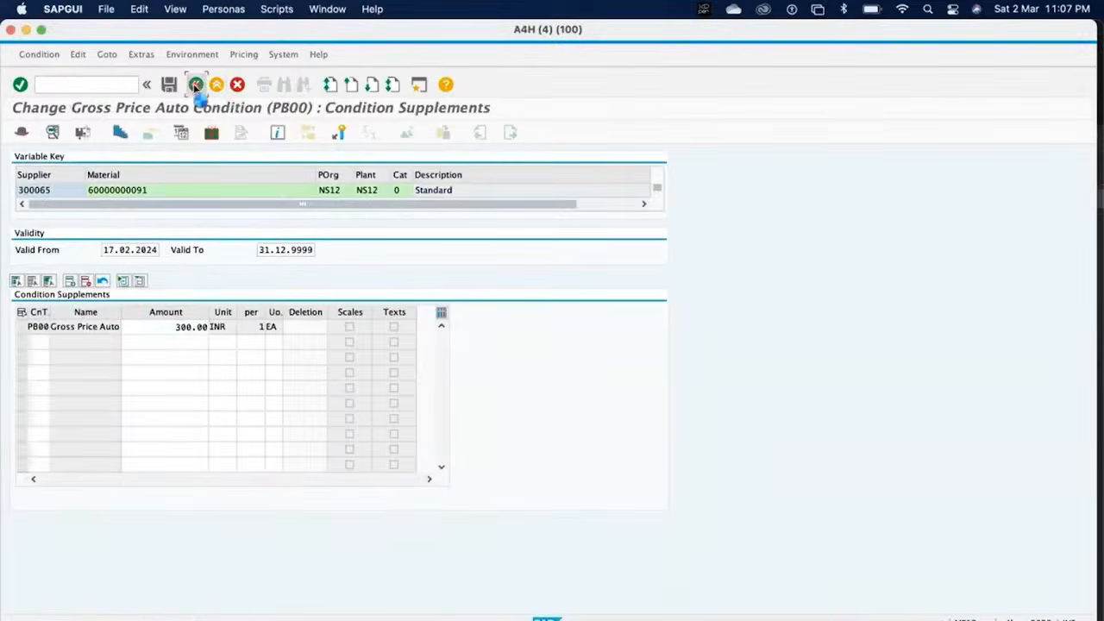
click(196, 85)
click(196, 85)
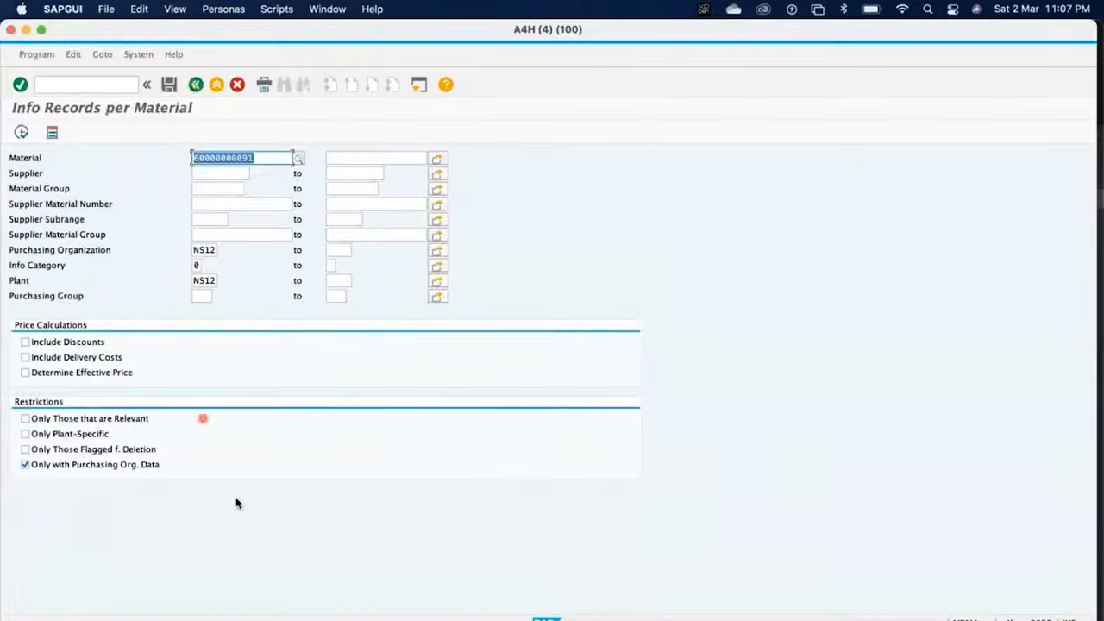
click(195, 84)
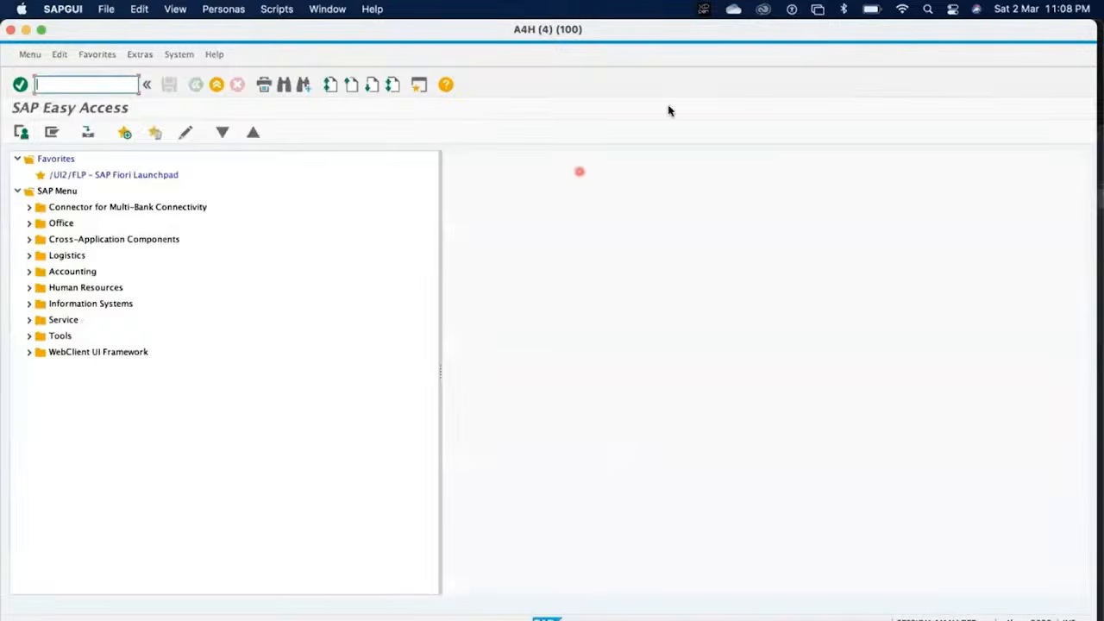
click(91, 89)
text(m)
key(BackSpace)
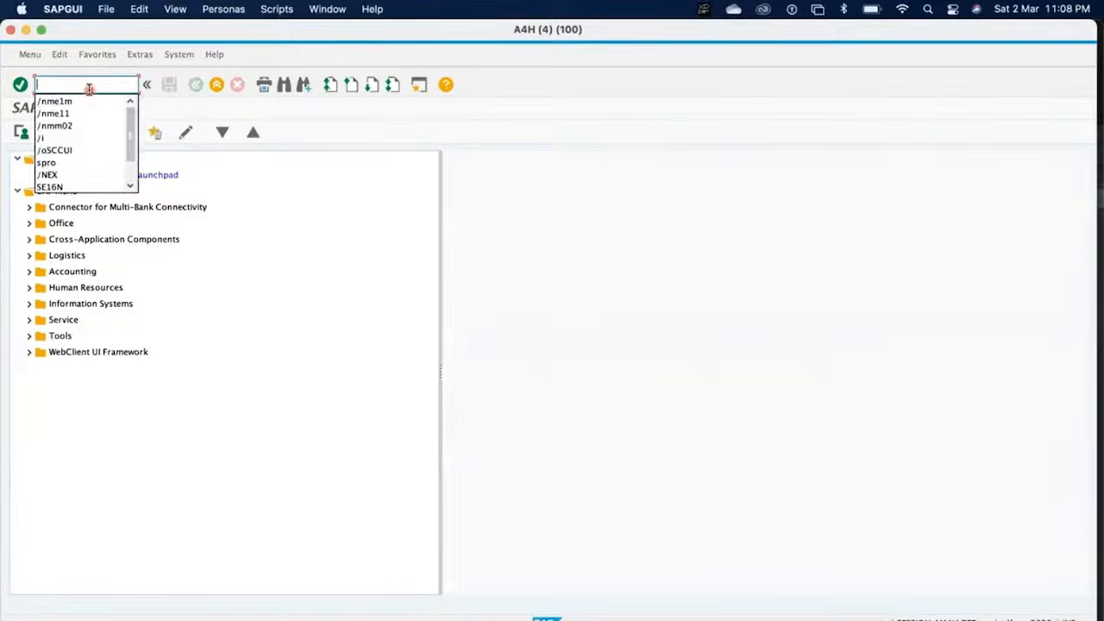
click(440, 135)
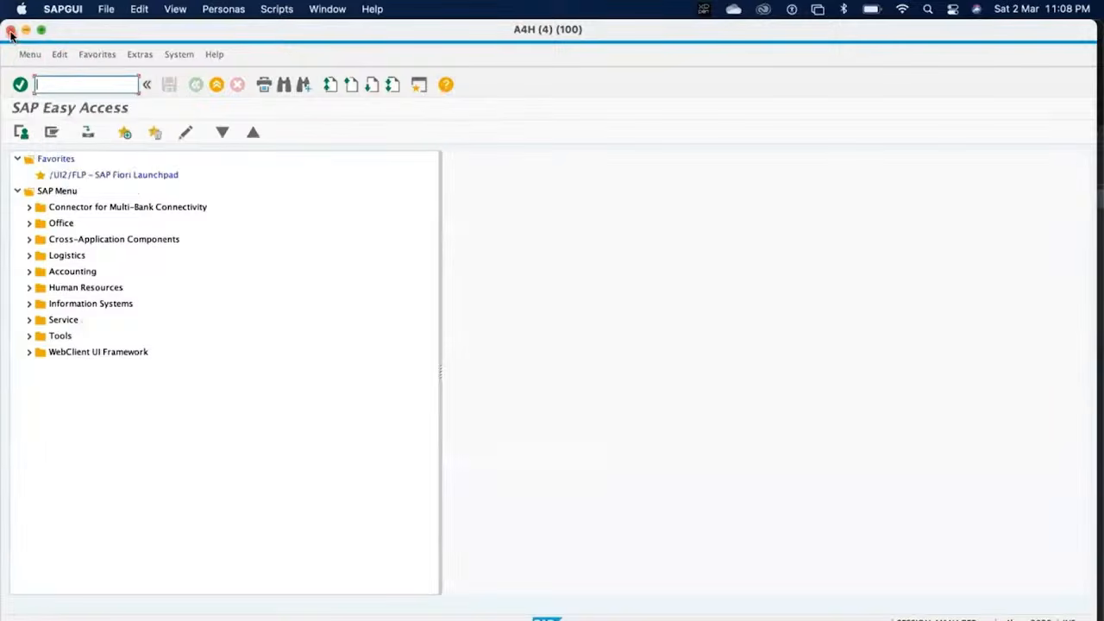
drag(224, 38, 363, 115)
click(152, 84)
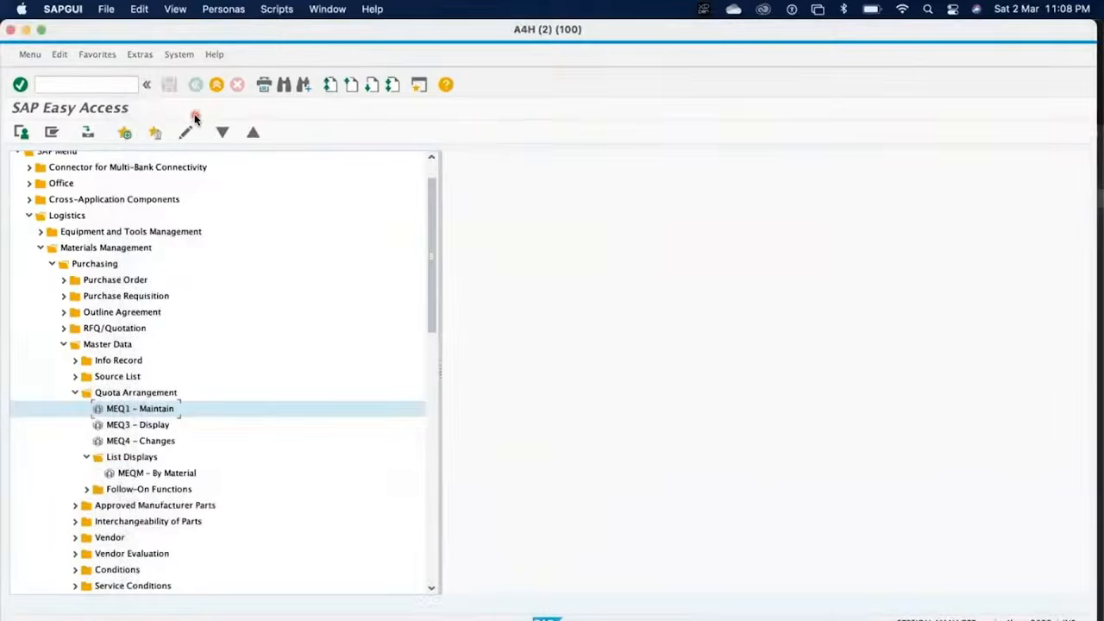
double_click(153, 413)
key(Return)
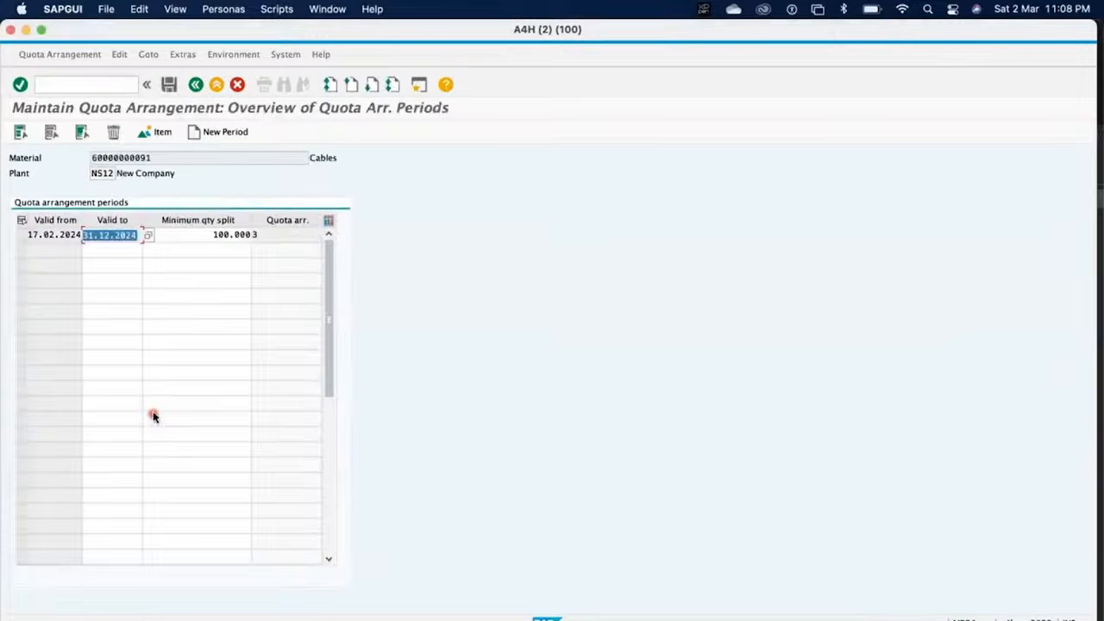
Read the field help on the minimum quantity for splitting quota and its dependencies, and return to the periods overview
click(195, 238)
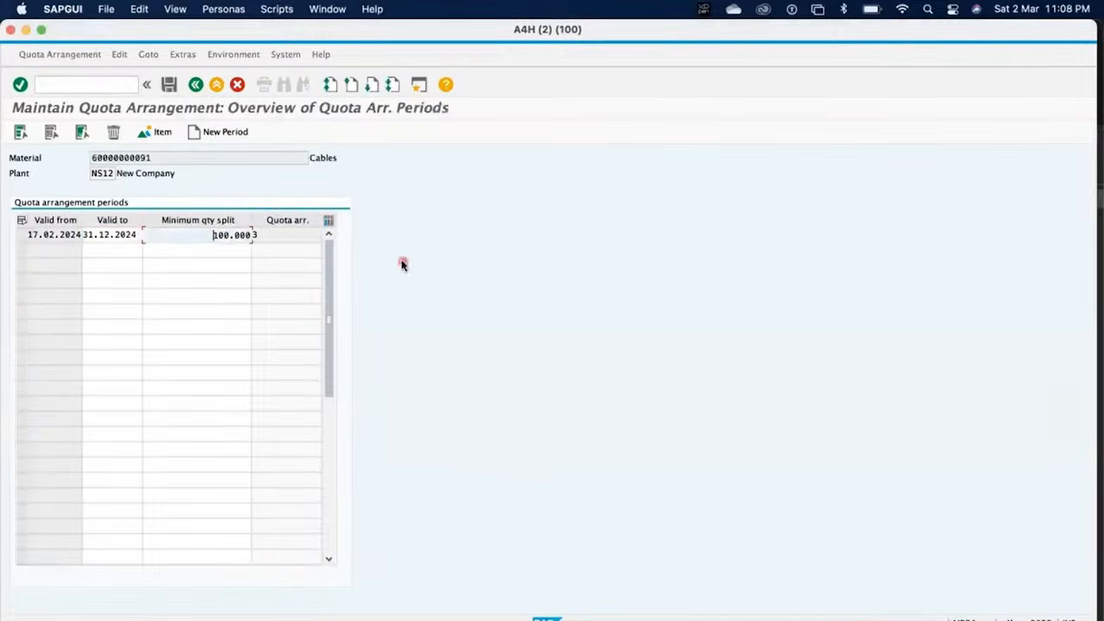
click(537, 263)
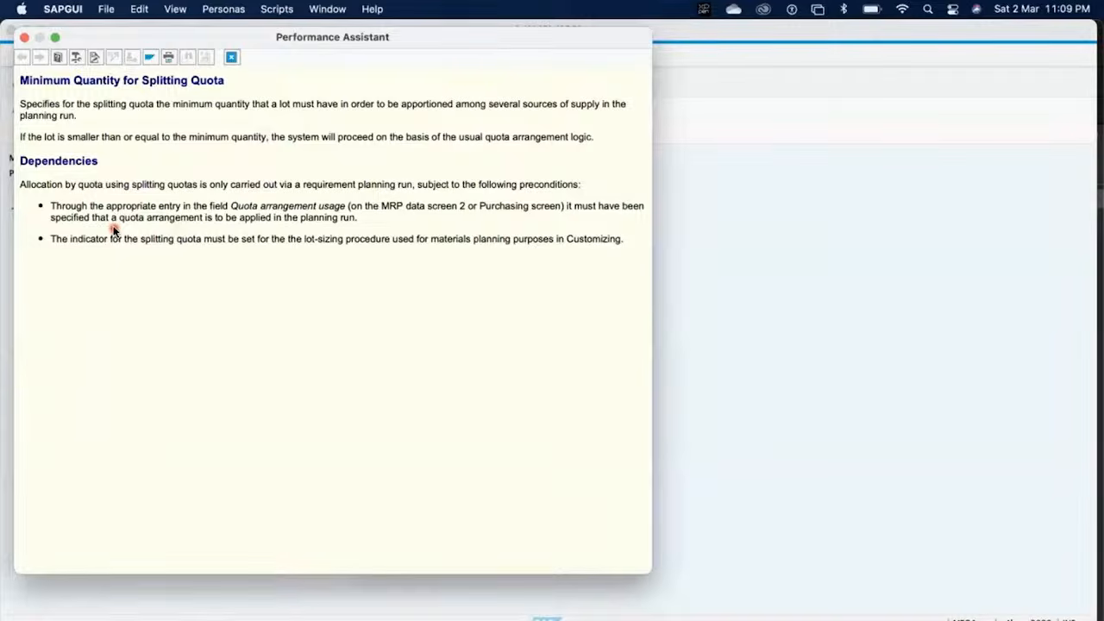
click(24, 37)
click(198, 236)
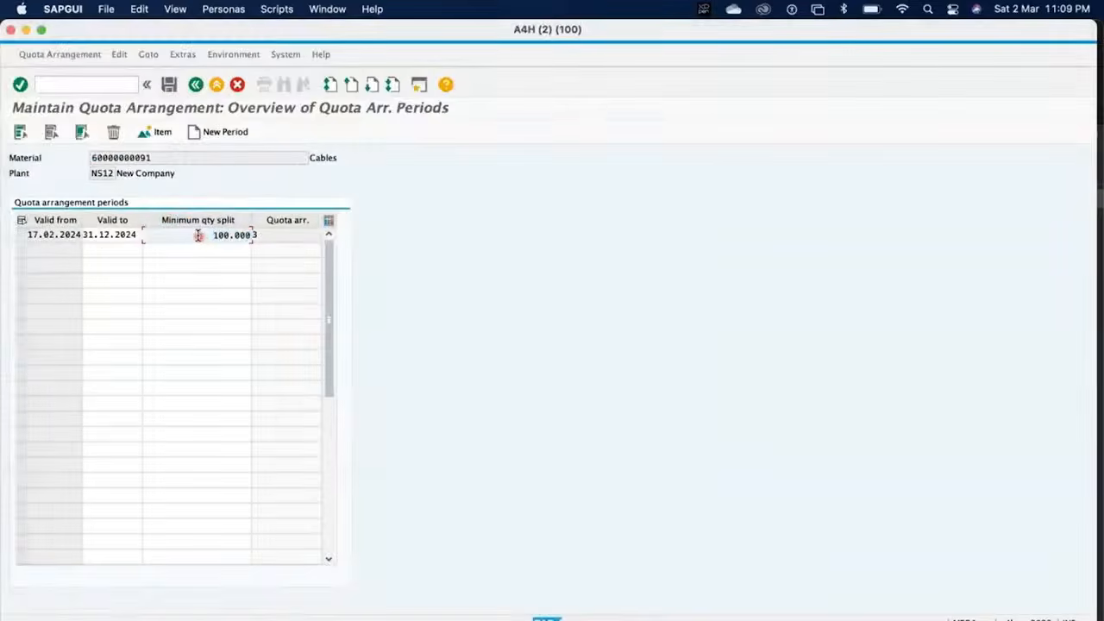
Delete both supplier items of the quota arrangement period starting 17.02.2024 and return to the initial screen
click(21, 235)
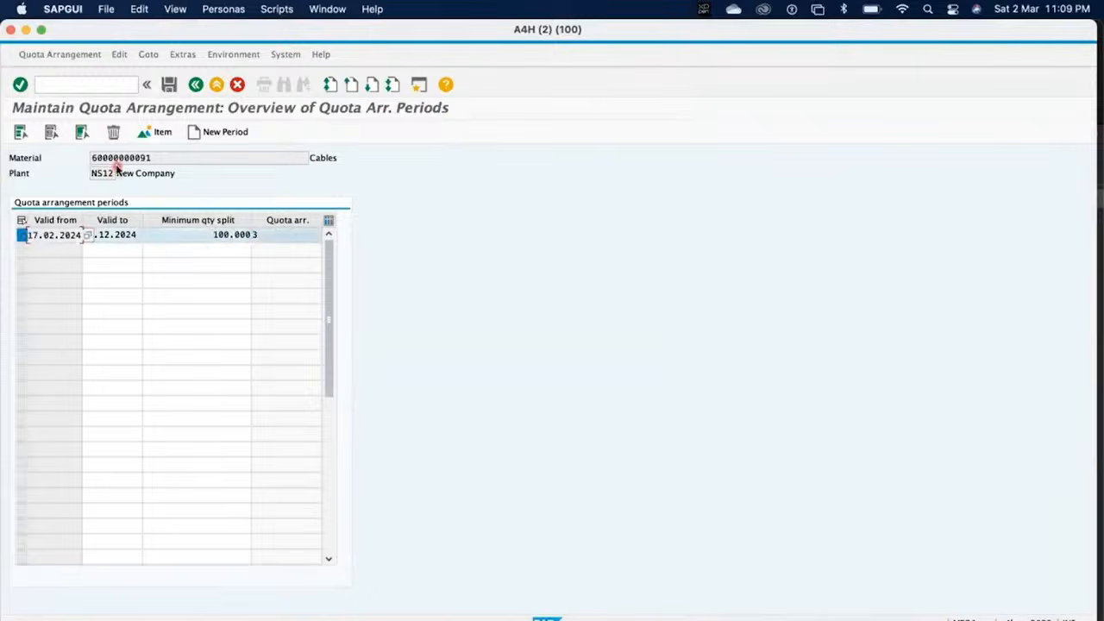
click(160, 134)
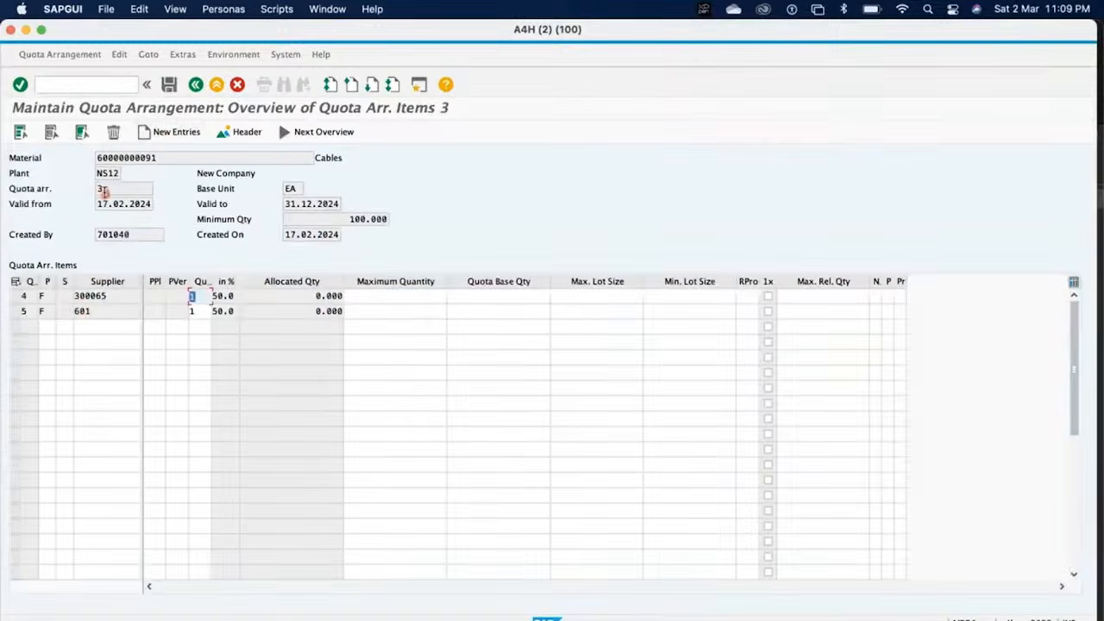
drag(19, 296, 20, 310)
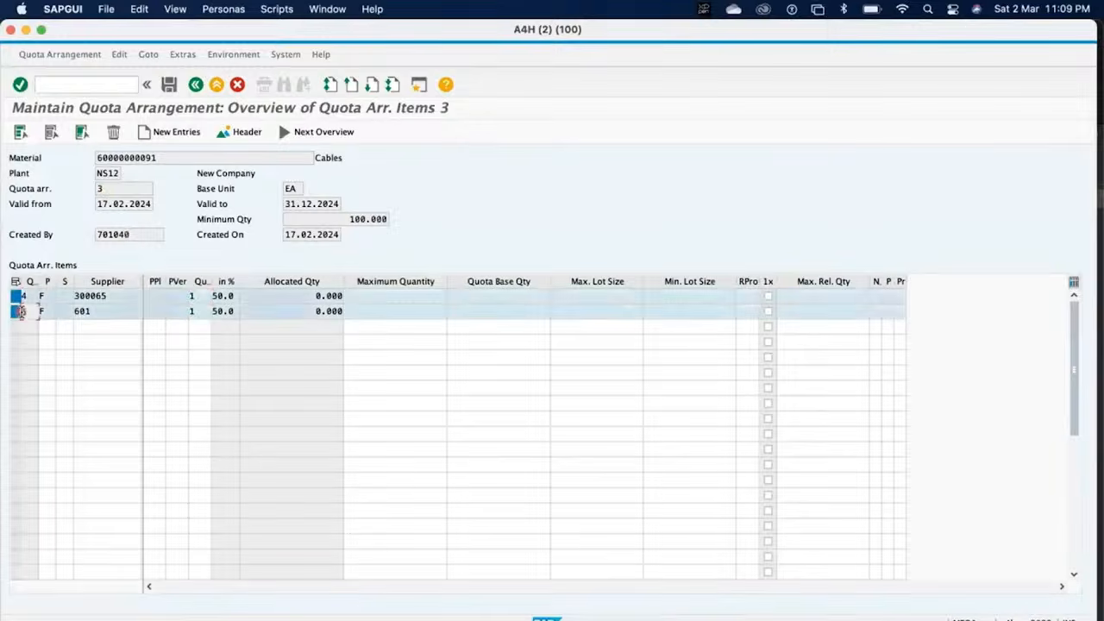
click(113, 134)
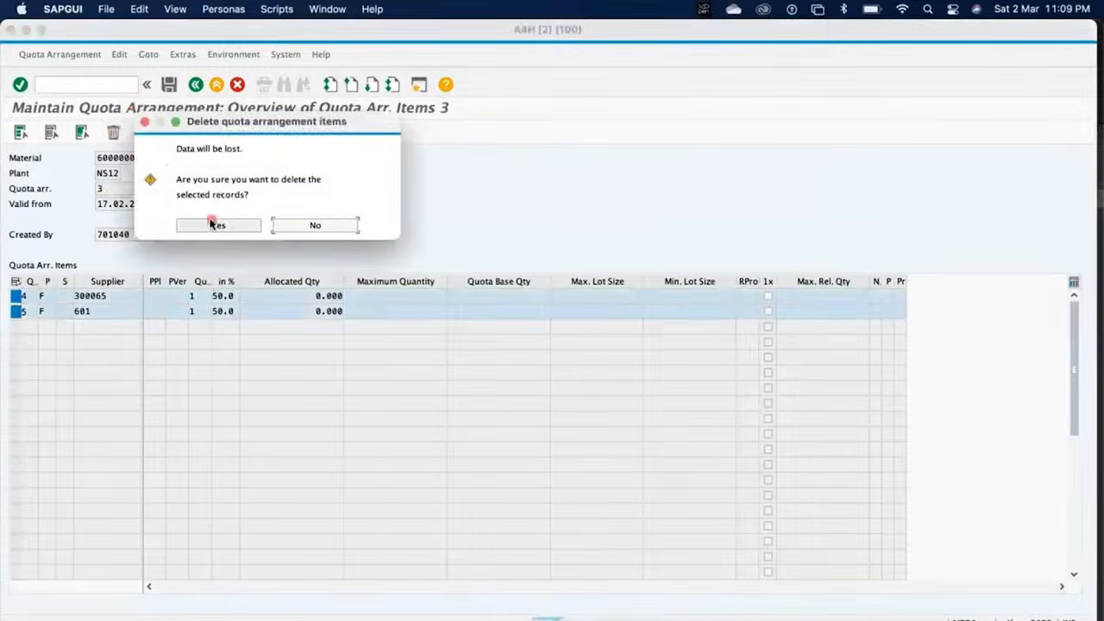
click(216, 223)
click(215, 84)
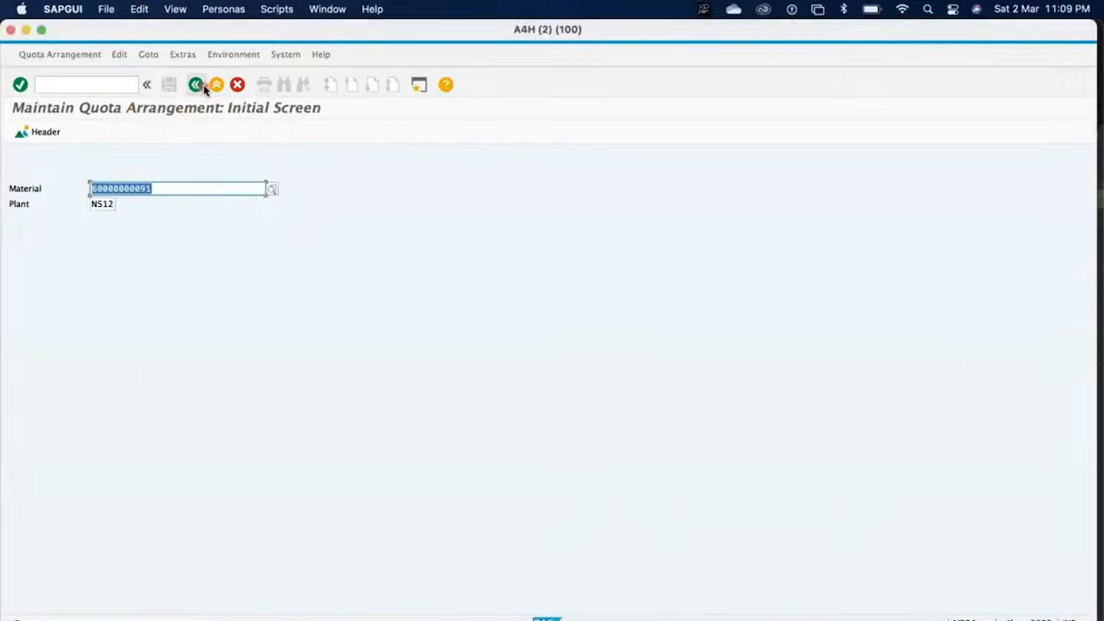
Delete the quota arrangement period starting 17.02.2024 for the Cables material and save
key(Return)
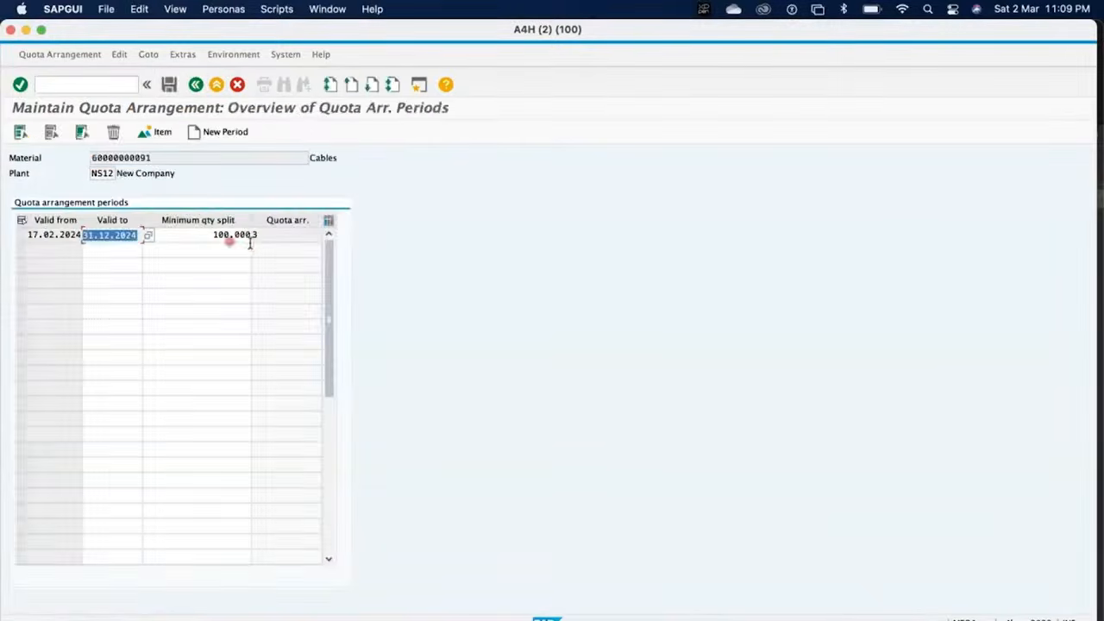
click(190, 236)
click(20, 234)
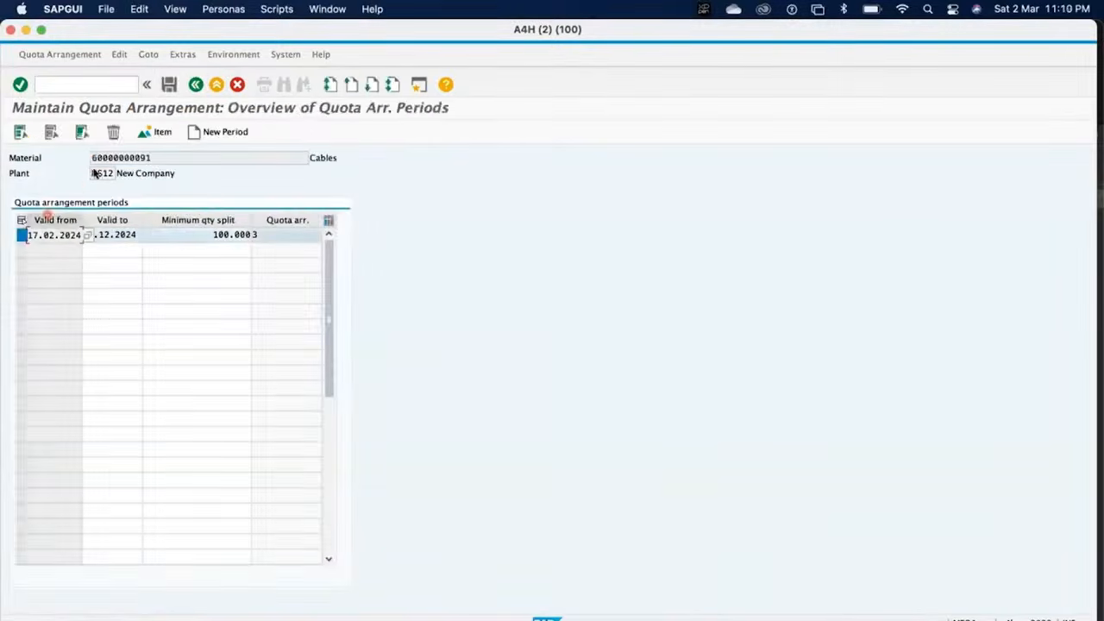
click(113, 132)
click(218, 226)
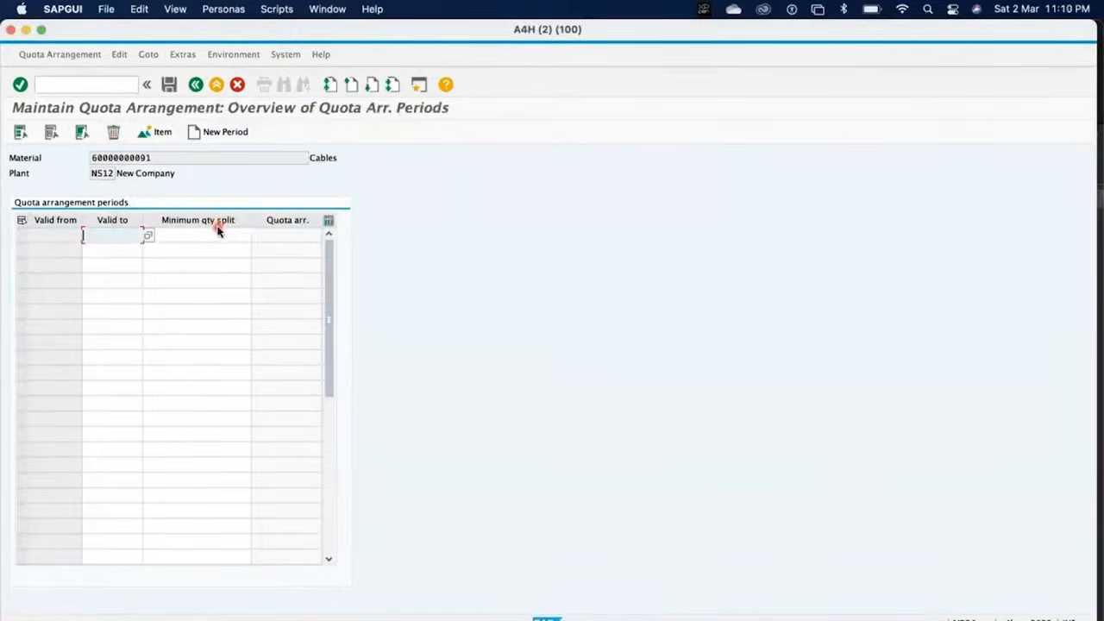
click(169, 84)
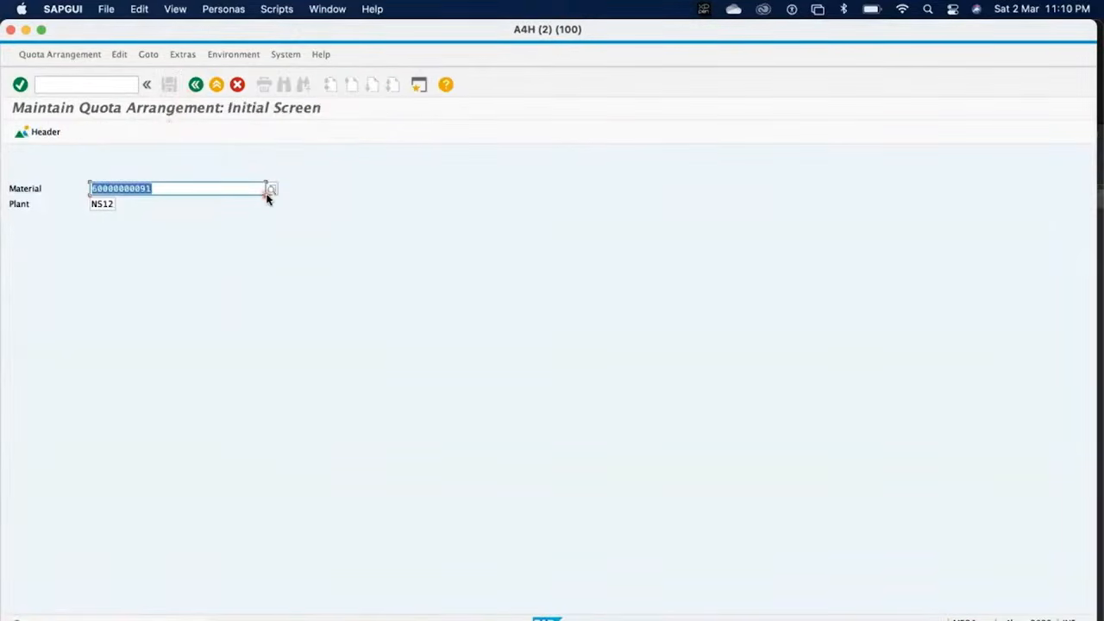
click(197, 188)
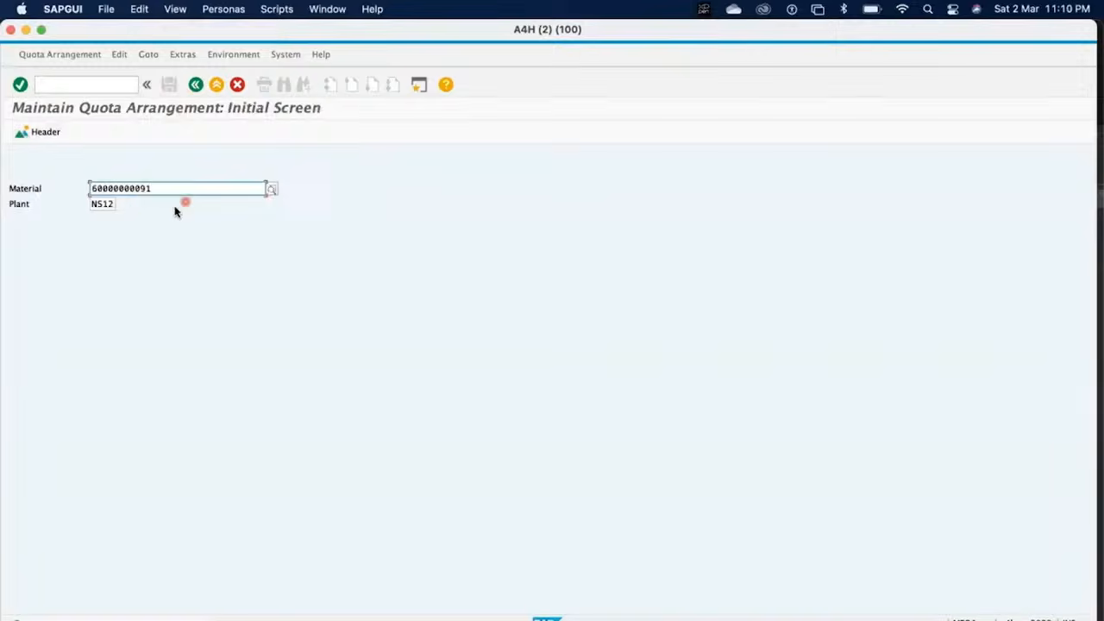
key(Return)
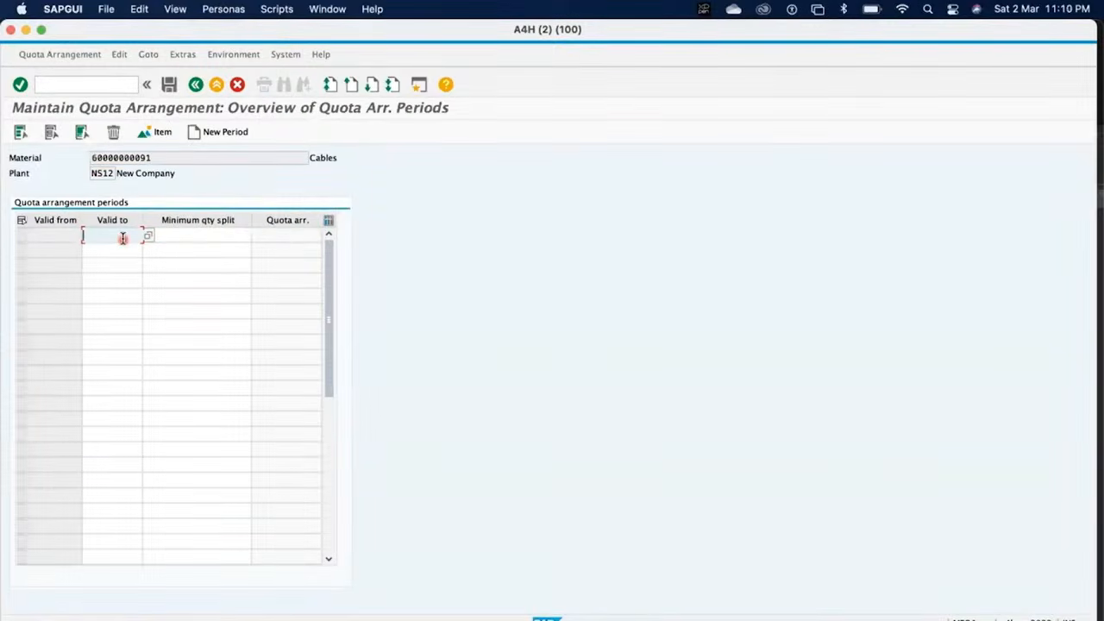
text(3112)
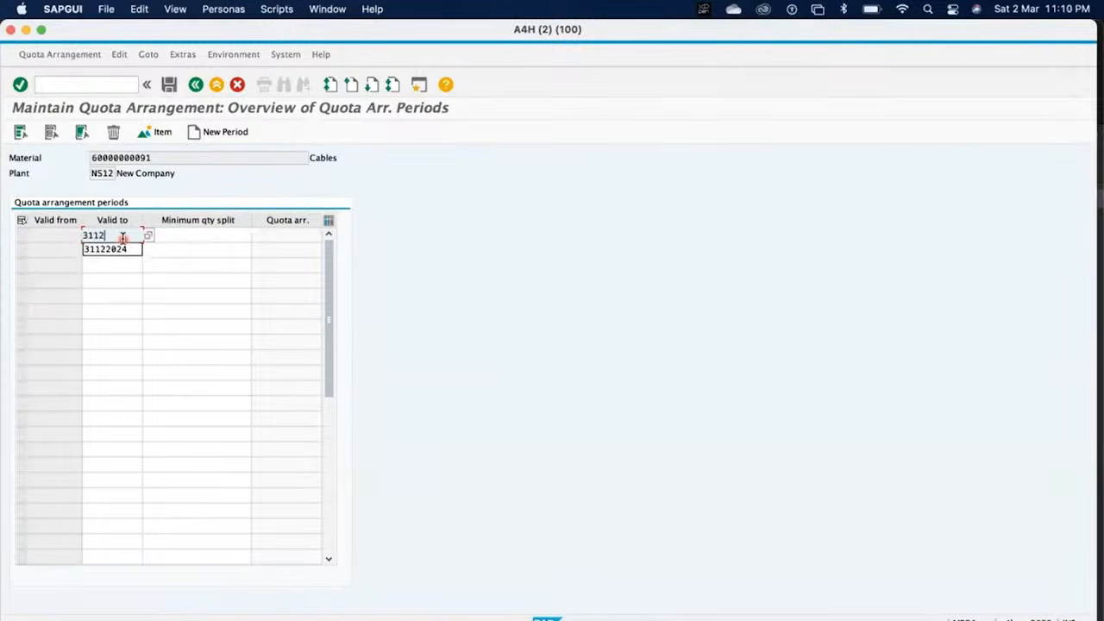
text(2024)
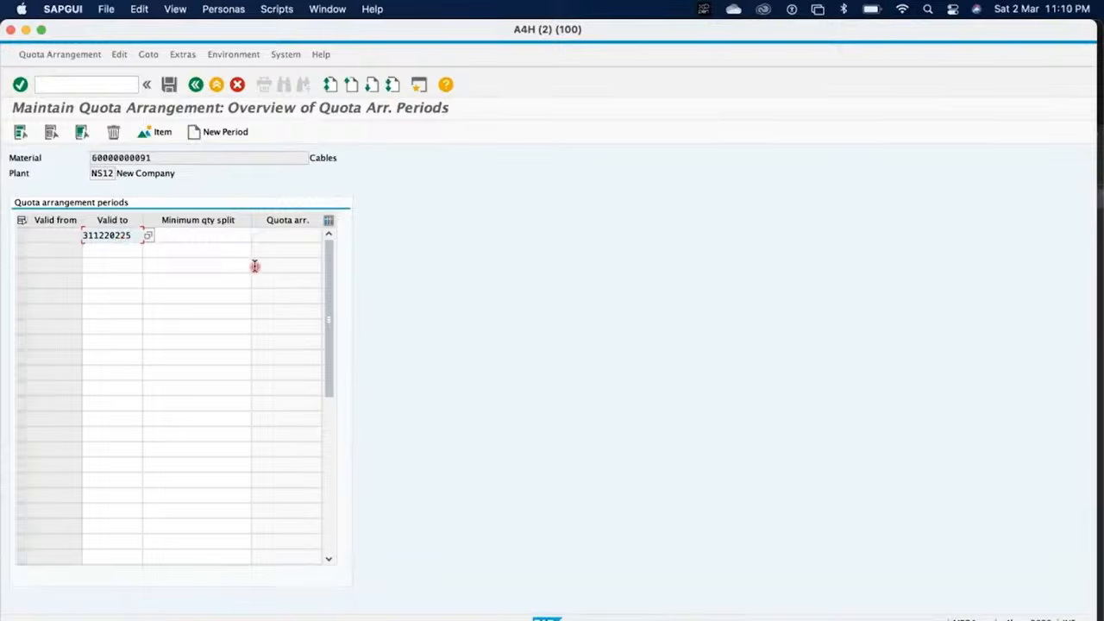
key(BackSpace)
text(5)
key(Return)
click(212, 237)
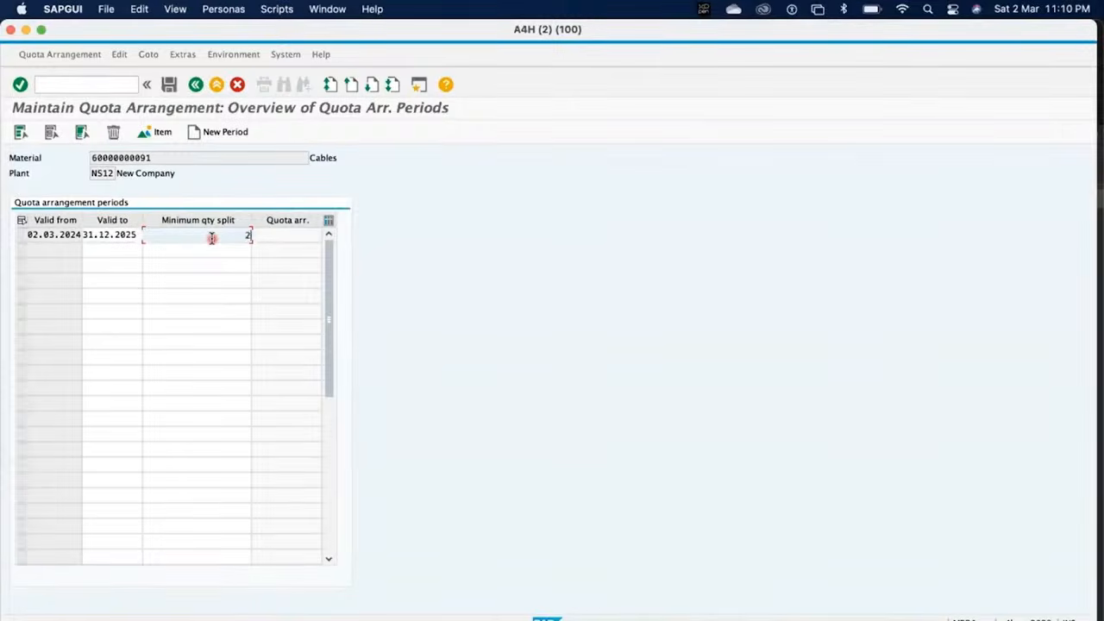
text(200)
key(Return)
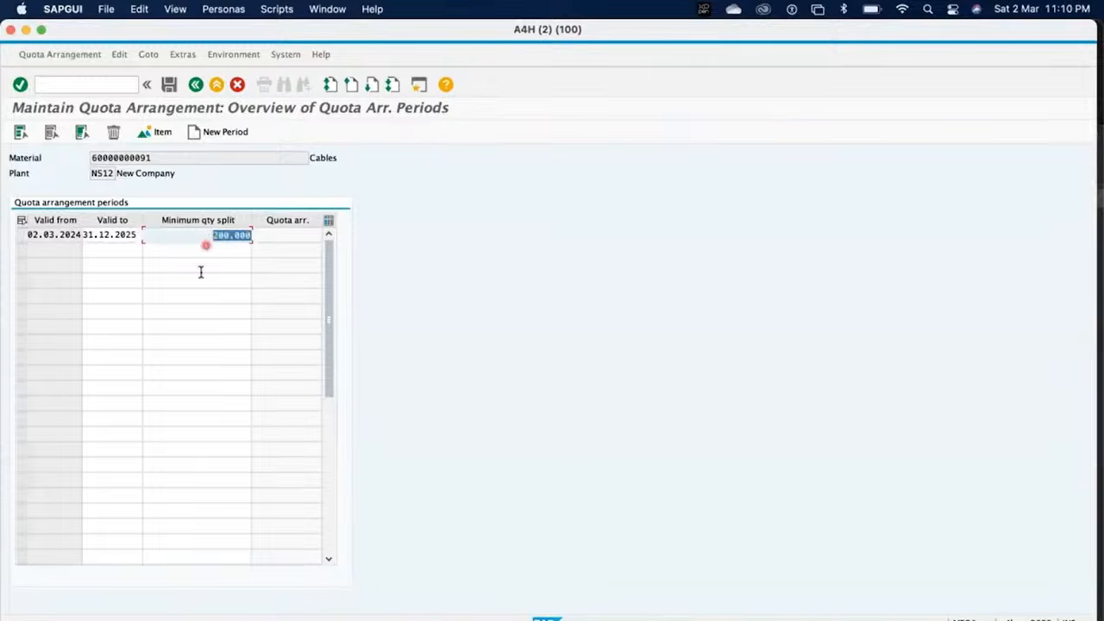
Open the items of the quota arrangement period starting 02.03.2024 and enter a first item with external procurement (F) and supplier 601
click(17, 238)
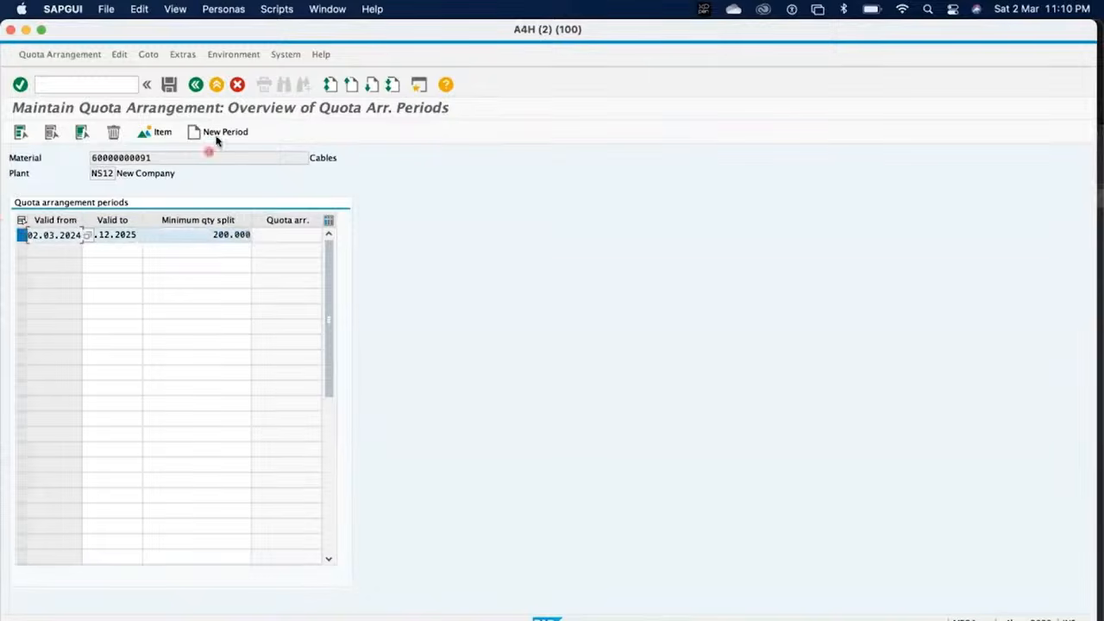
click(162, 133)
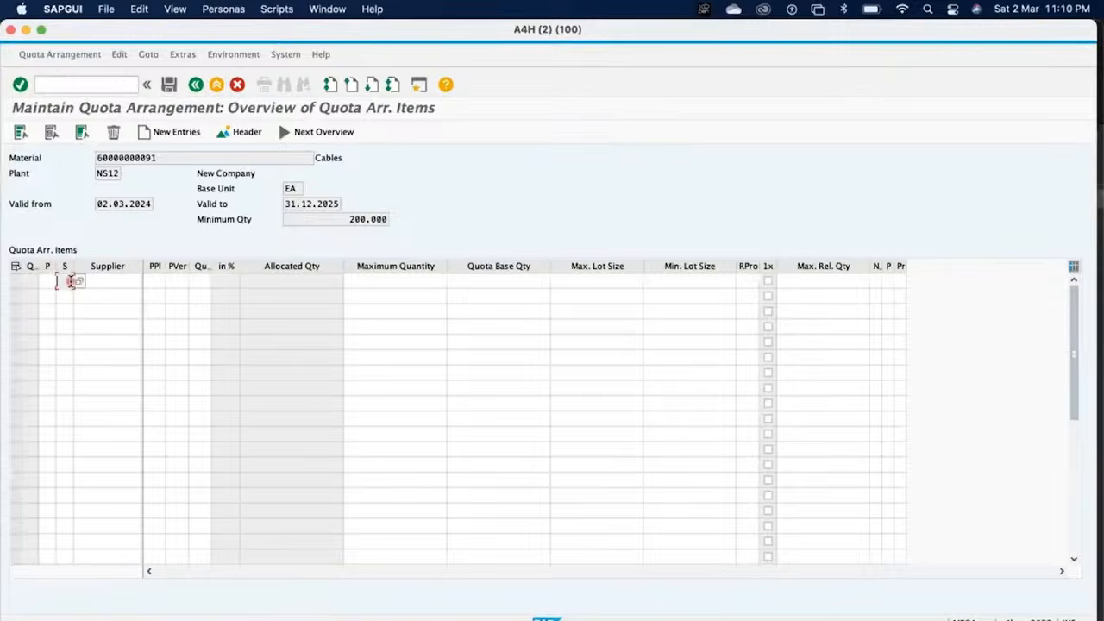
click(61, 284)
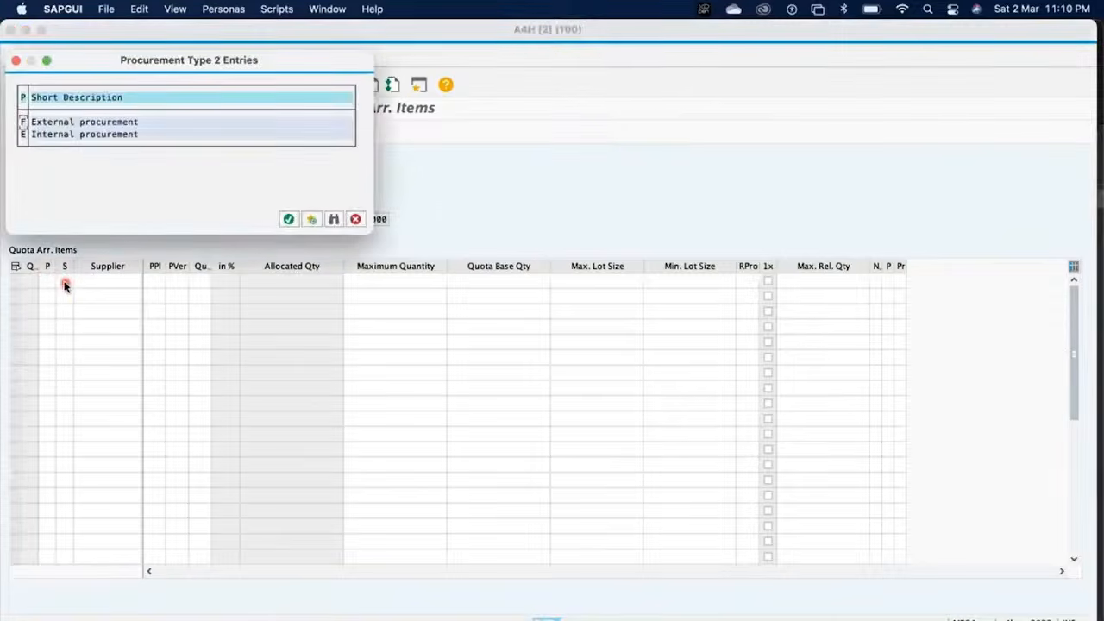
double_click(50, 123)
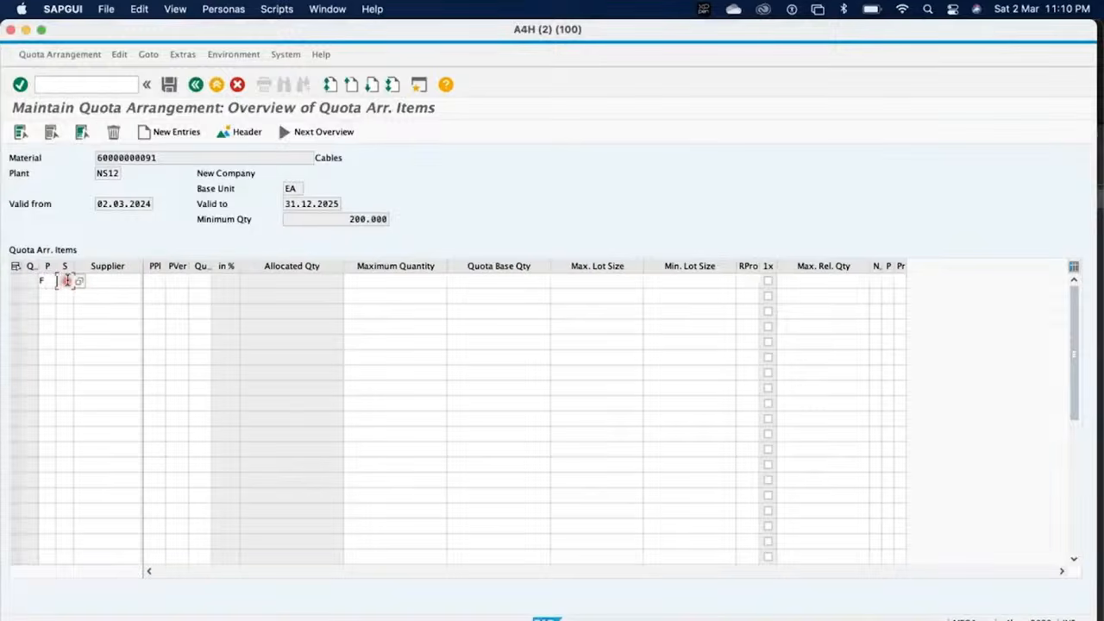
click(76, 282)
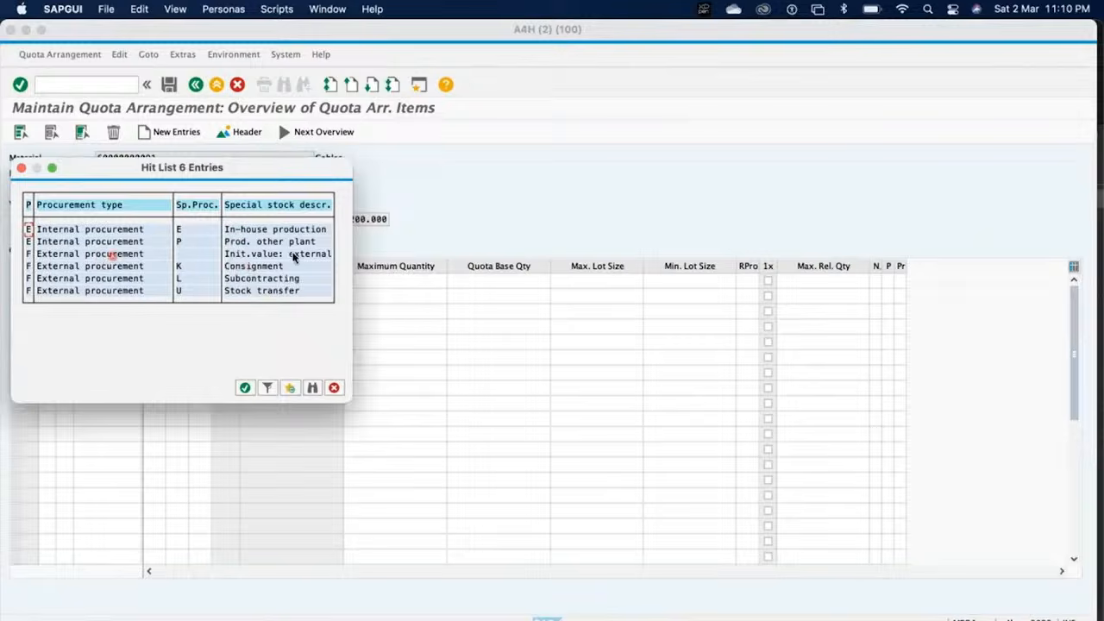
double_click(123, 253)
click(124, 281)
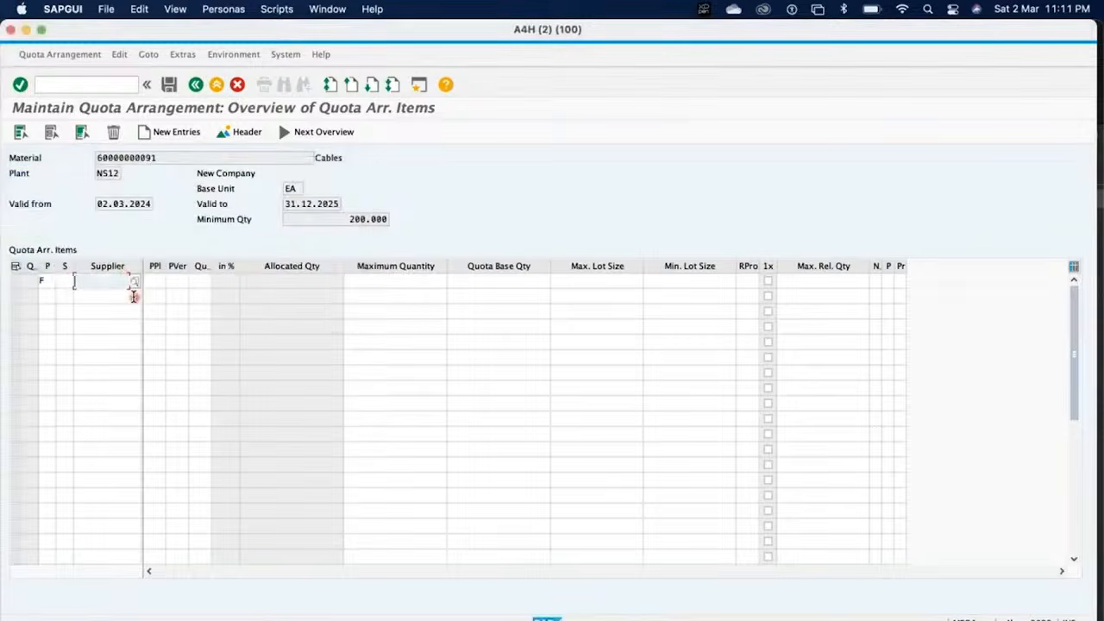
click(109, 289)
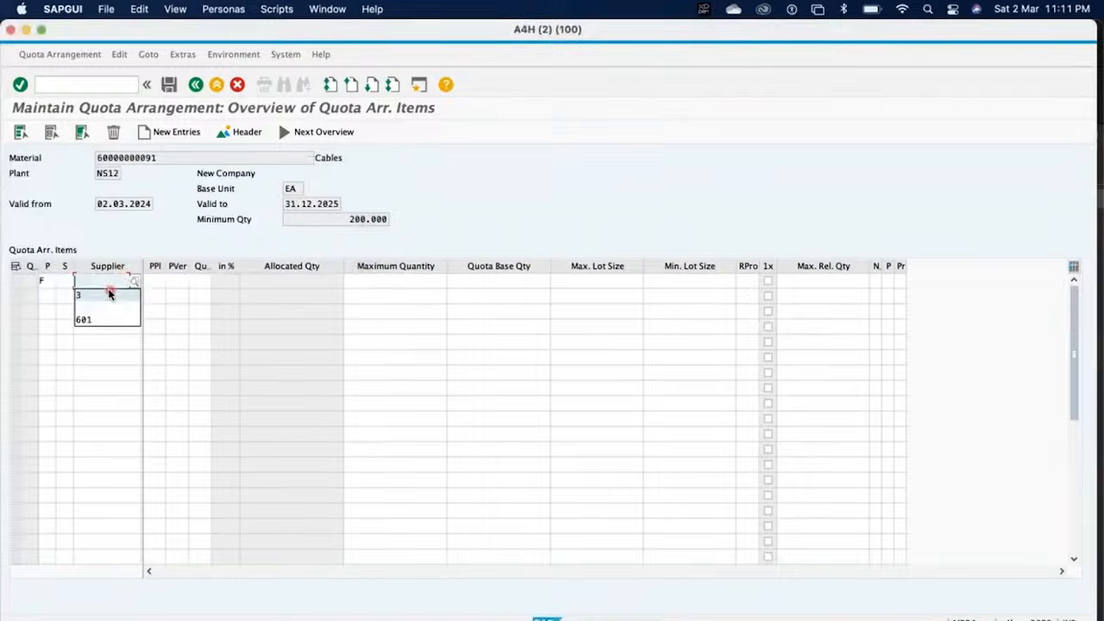
click(103, 319)
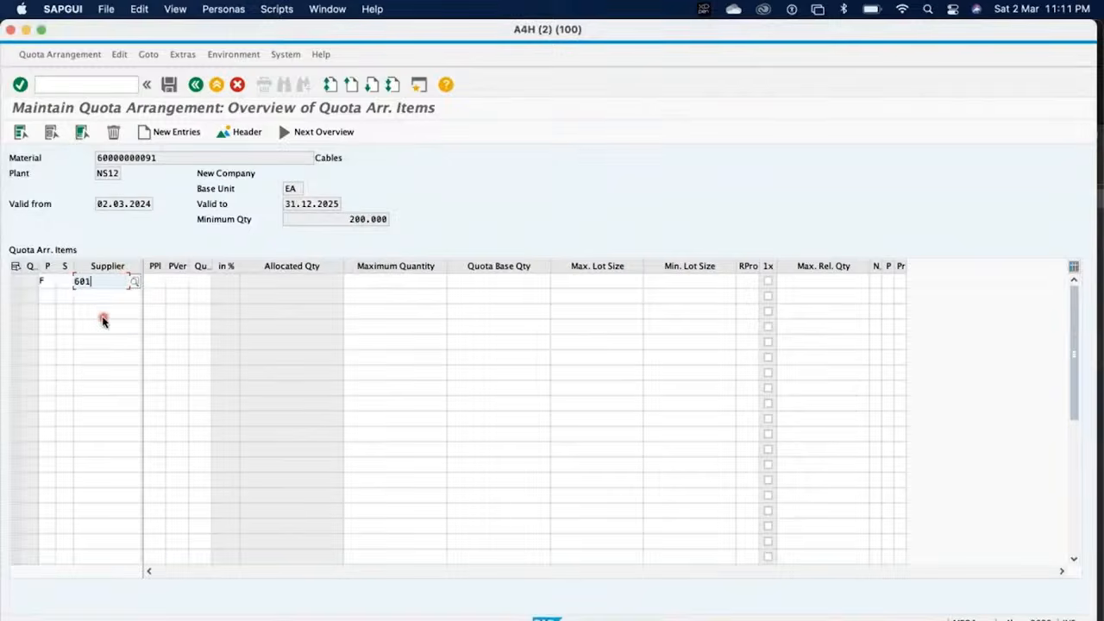
Set the quota of the supplier 601 item to 1
key(Tab)
key(Tab)
key(Tab)
key(Tab)
key(Tab)
key(Tab)
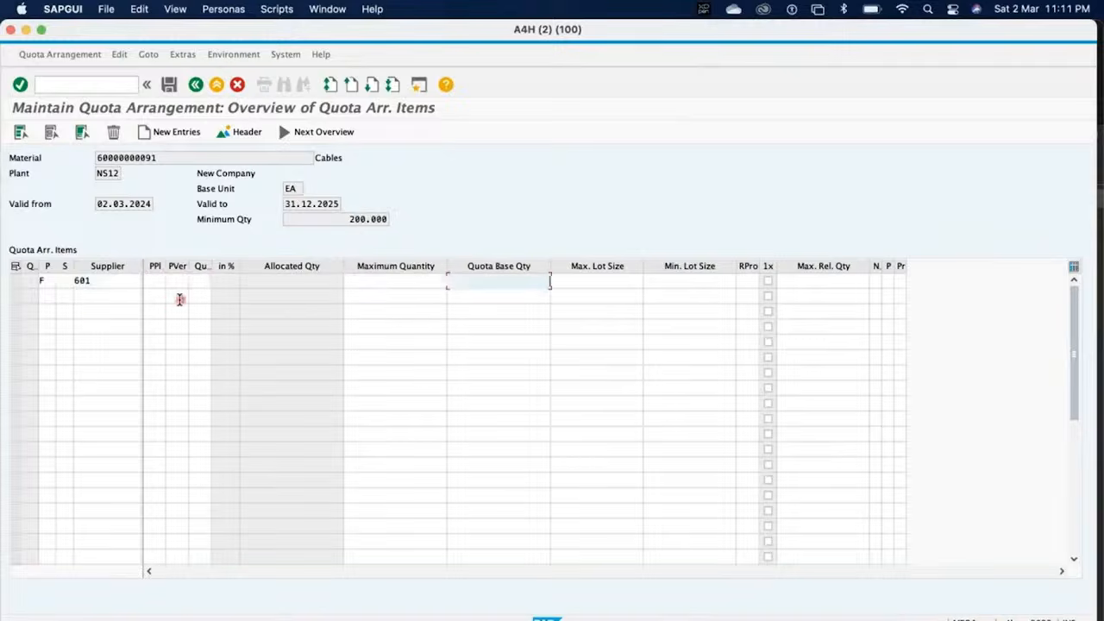
click(197, 281)
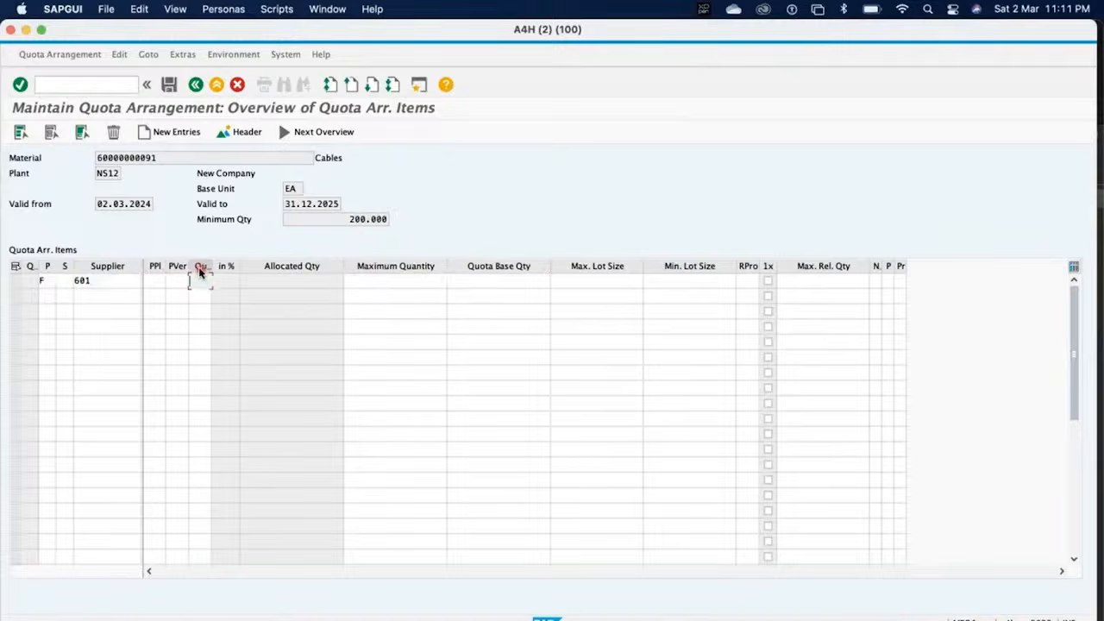
key(Return)
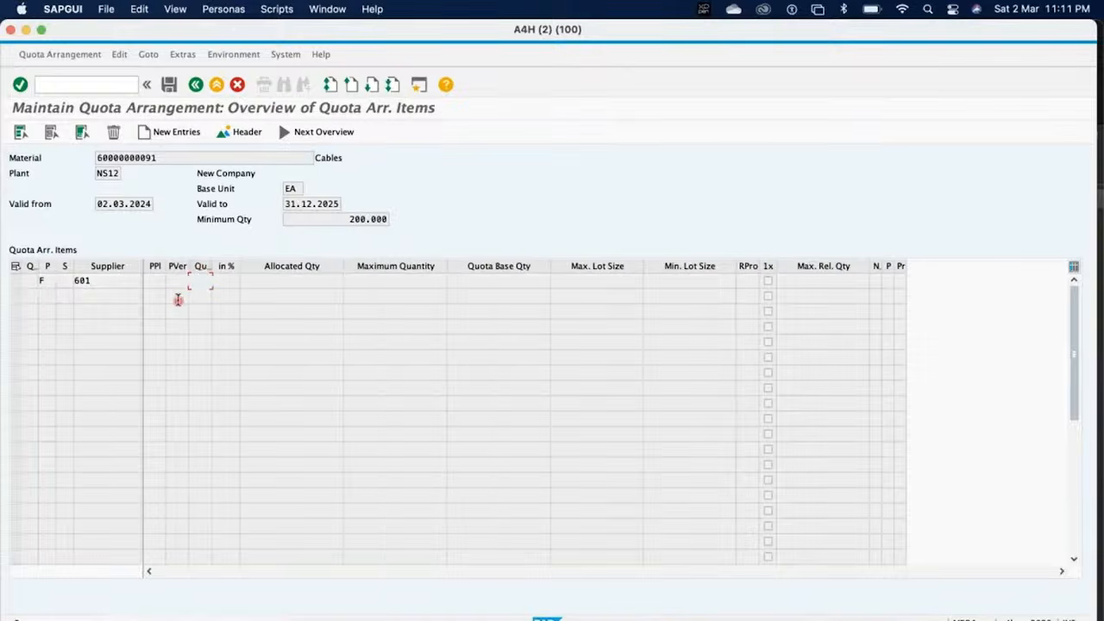
text(1)
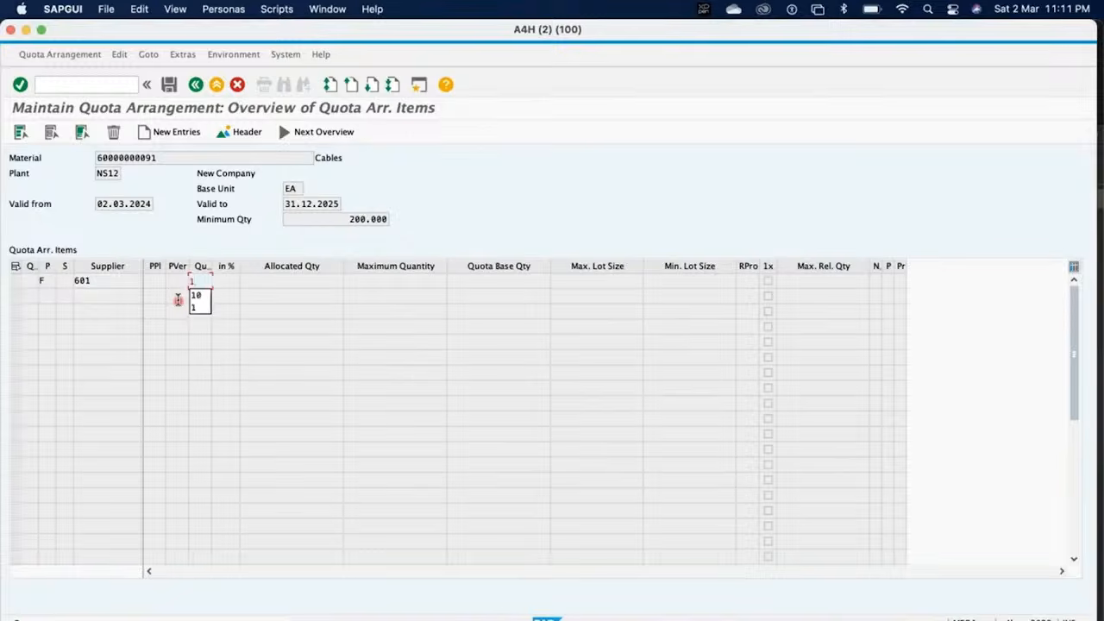
key(Return)
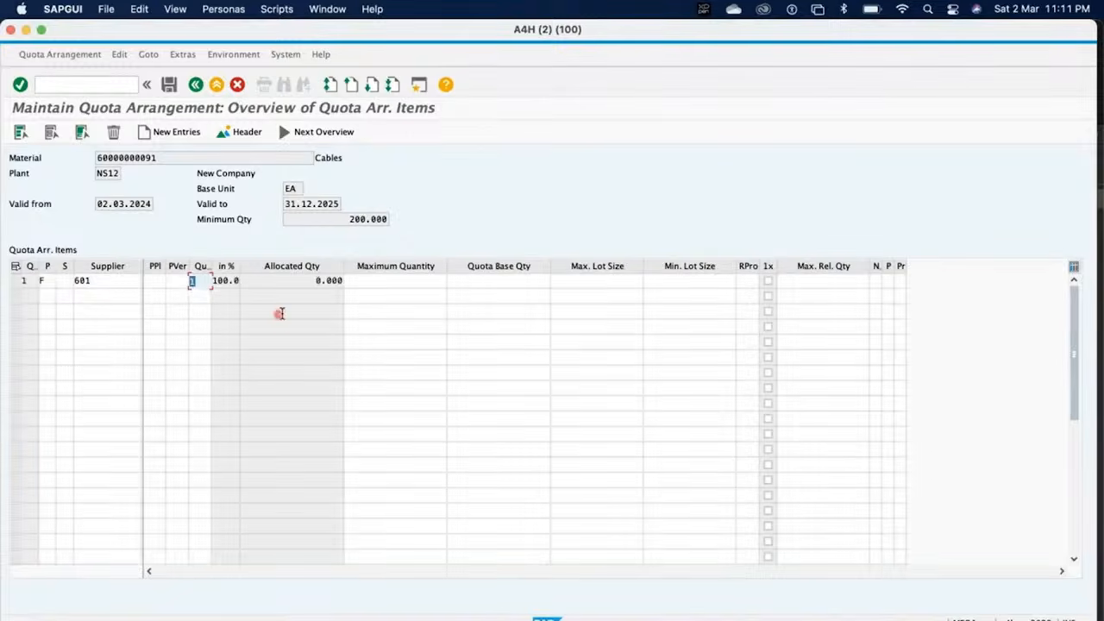
Try a quota of 50 for the supplier 601 item and restore it to 1
key(Return)
key(BackSpace)
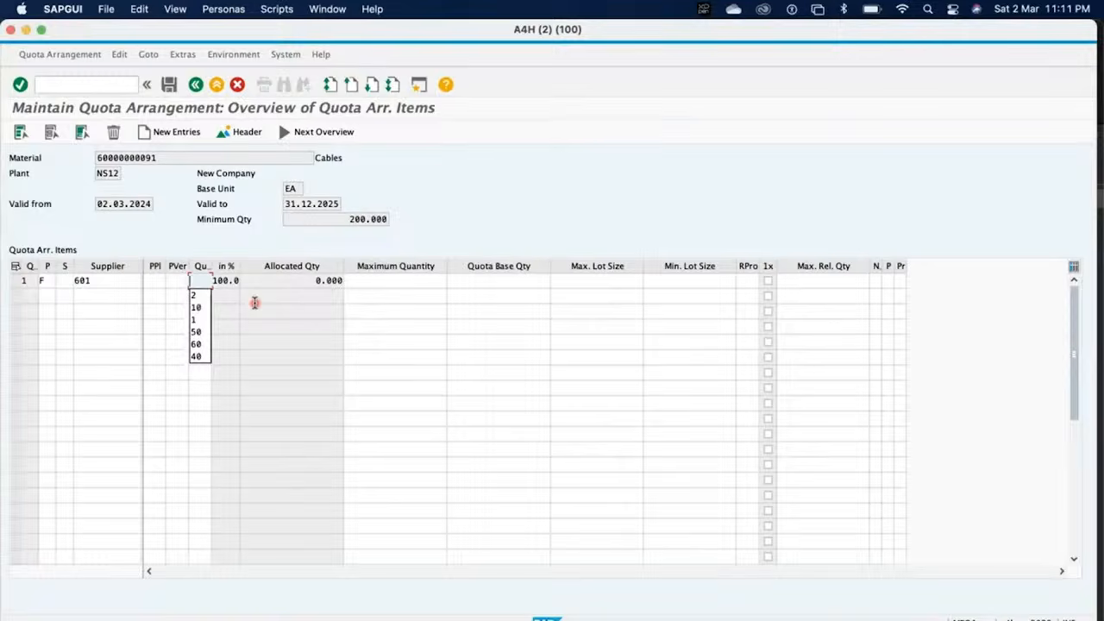
key(Down)
key(Down)
key(Down)
key(Down)
key(Return)
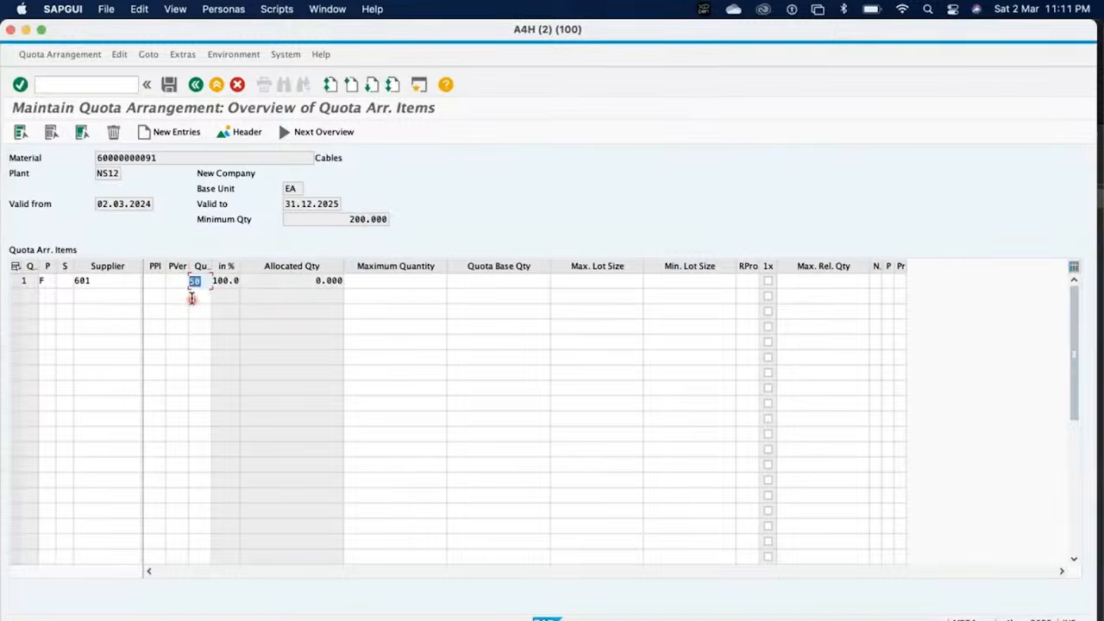
text(1)
Add a second quota item with external procurement (F), supplier 300065 and a quota of 1
click(49, 296)
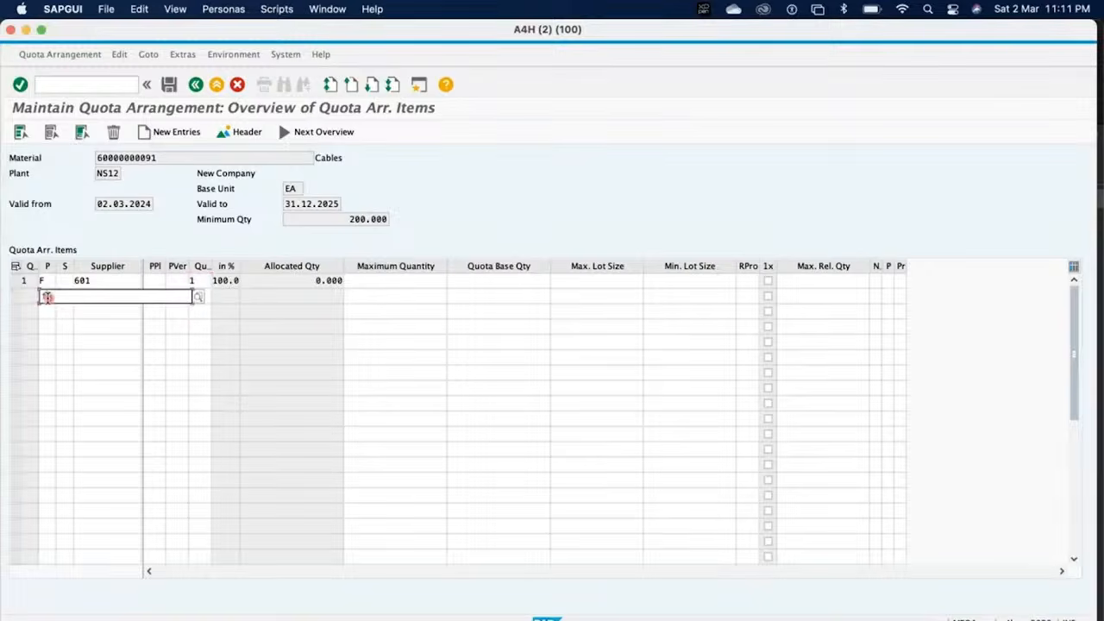
text(f)
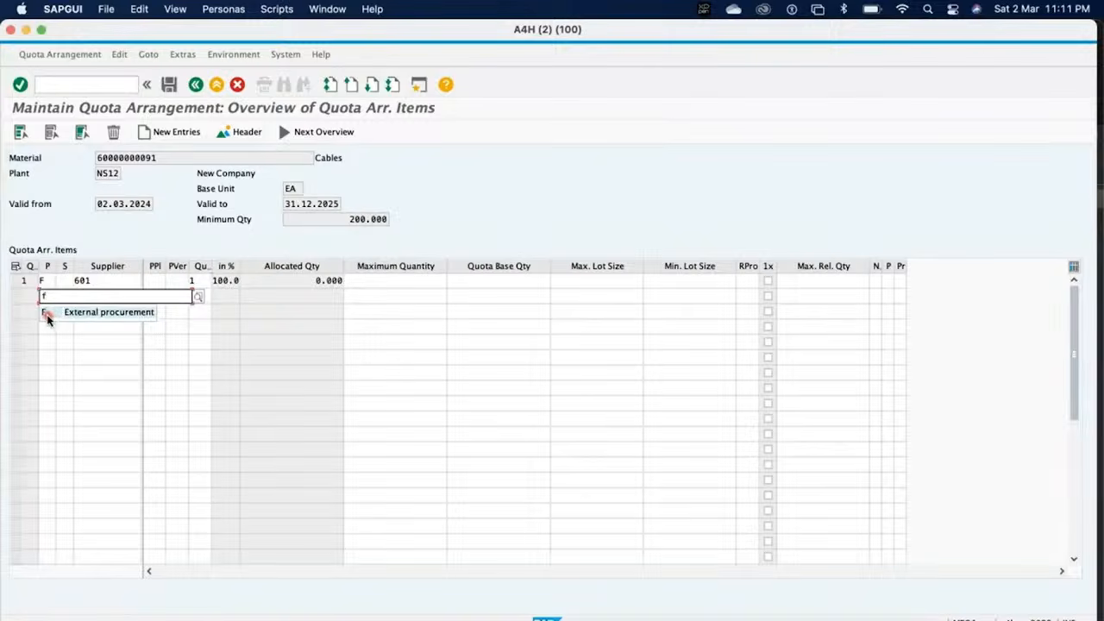
click(92, 313)
click(100, 297)
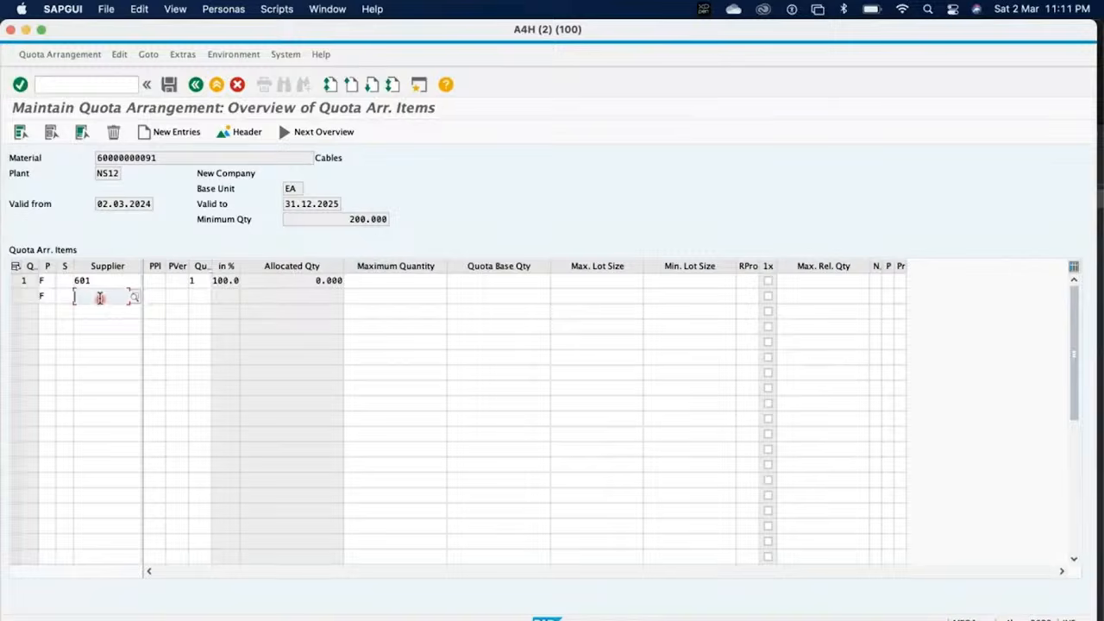
click(100, 297)
text(30)
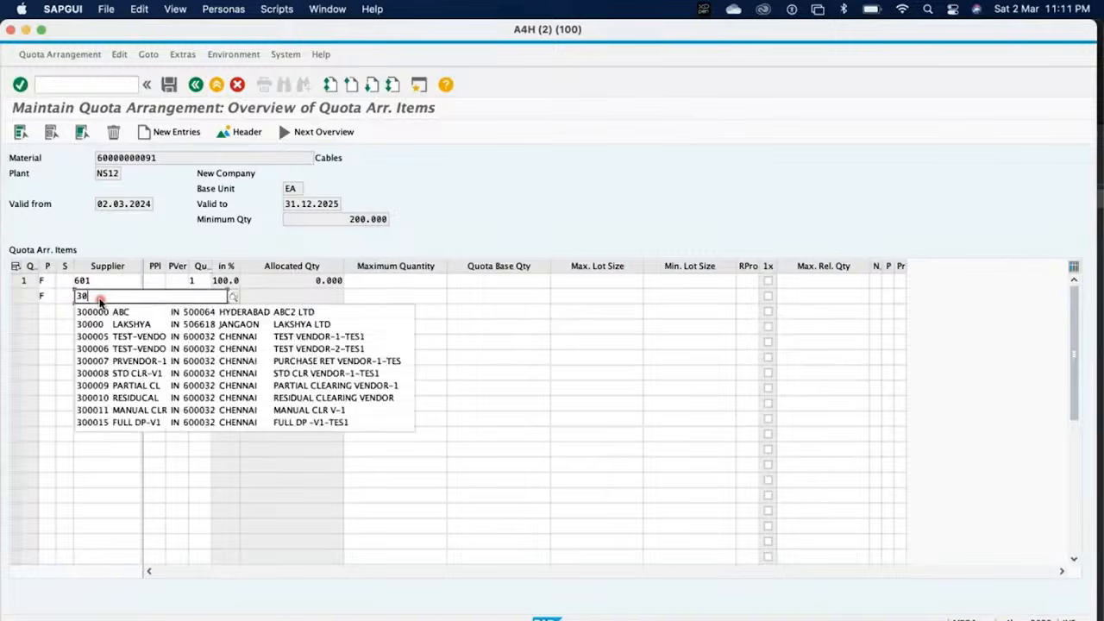
text(065)
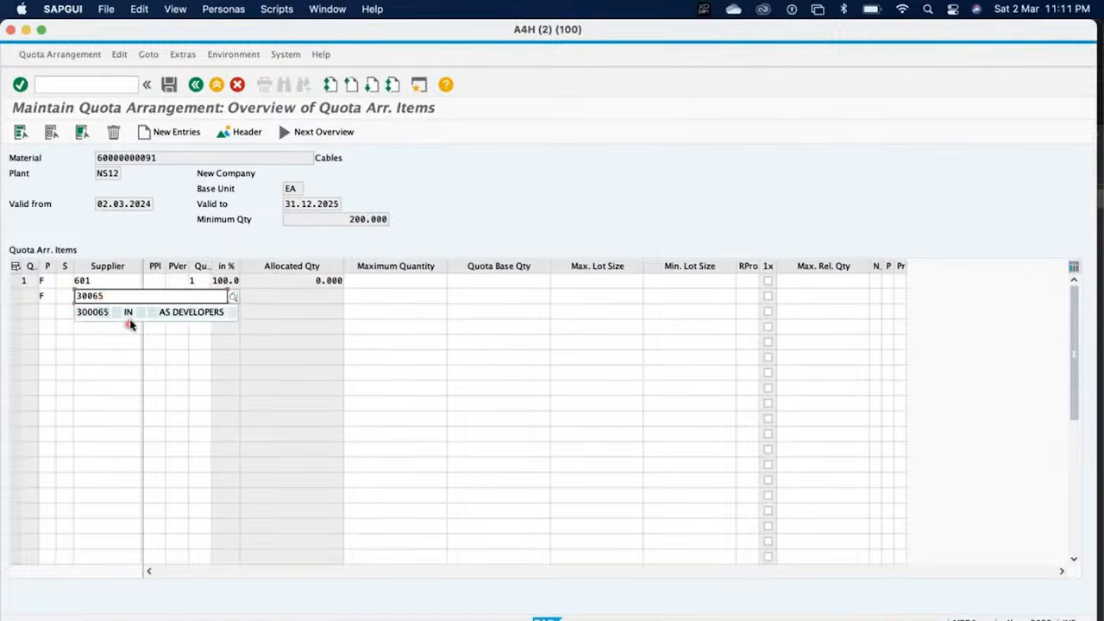
click(134, 314)
key(Return)
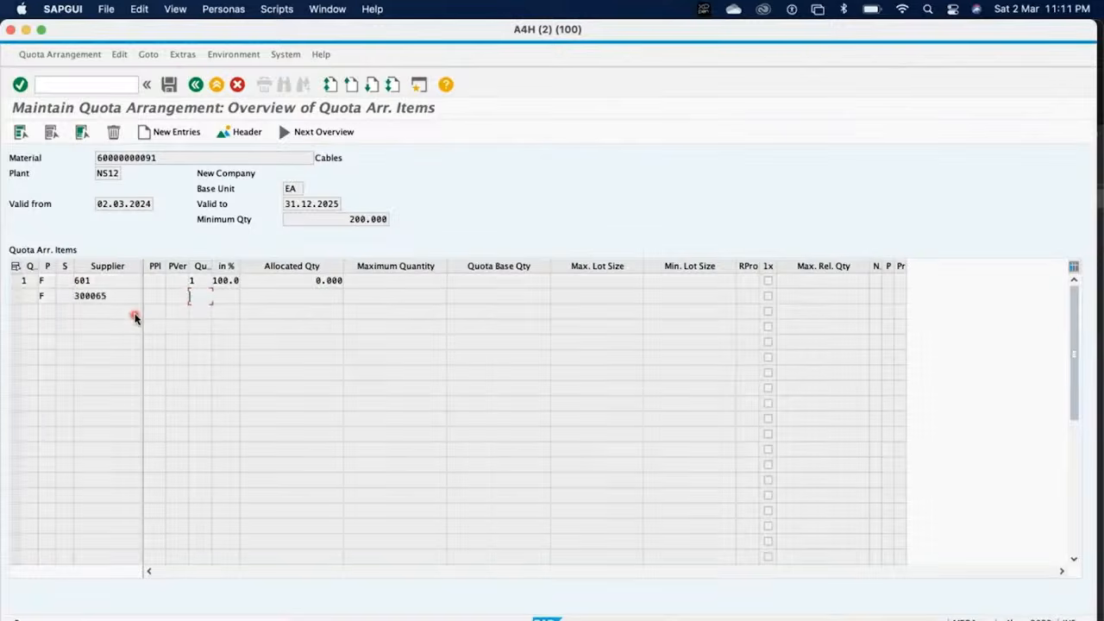
text(1)
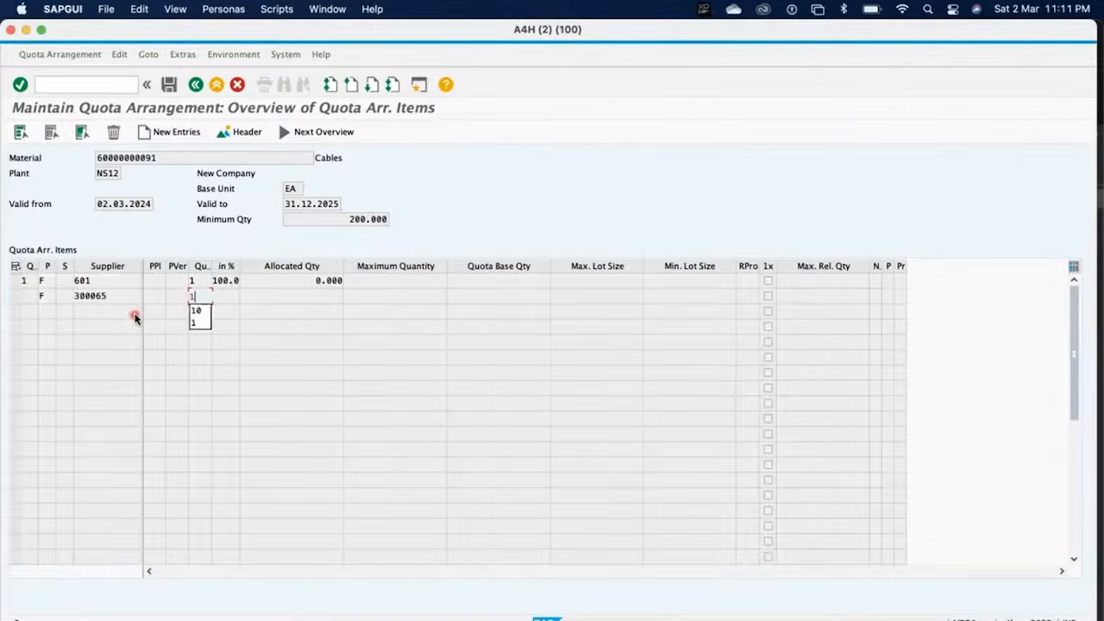
key(Return)
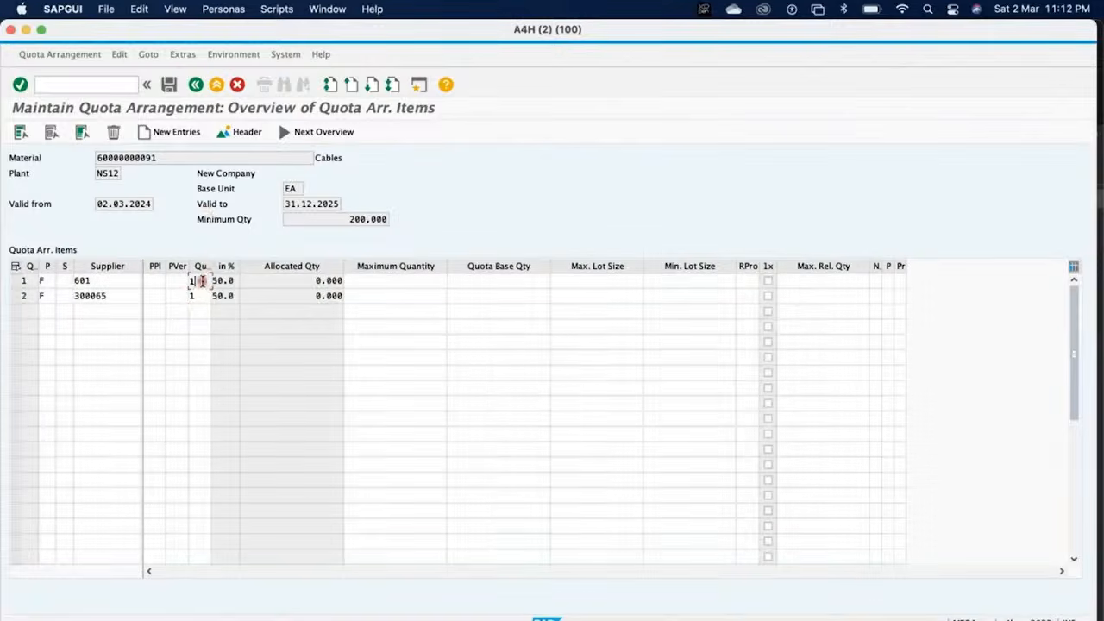
Review the percentage split, maximum quantity and quota base quantity fields of the two supplier items
click(227, 279)
click(229, 296)
click(409, 281)
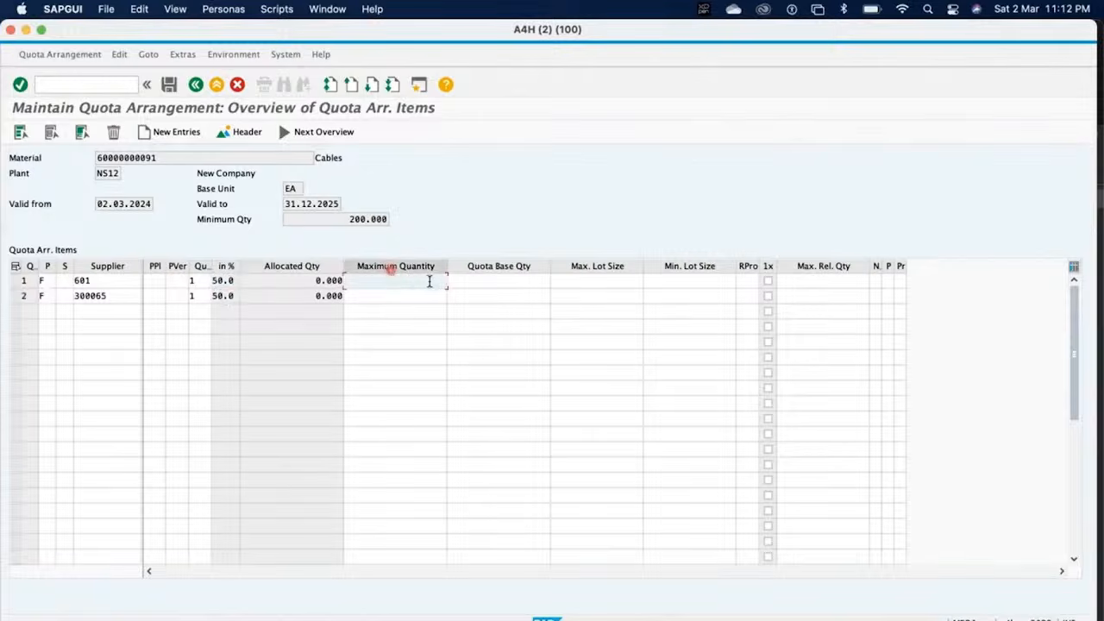
click(498, 282)
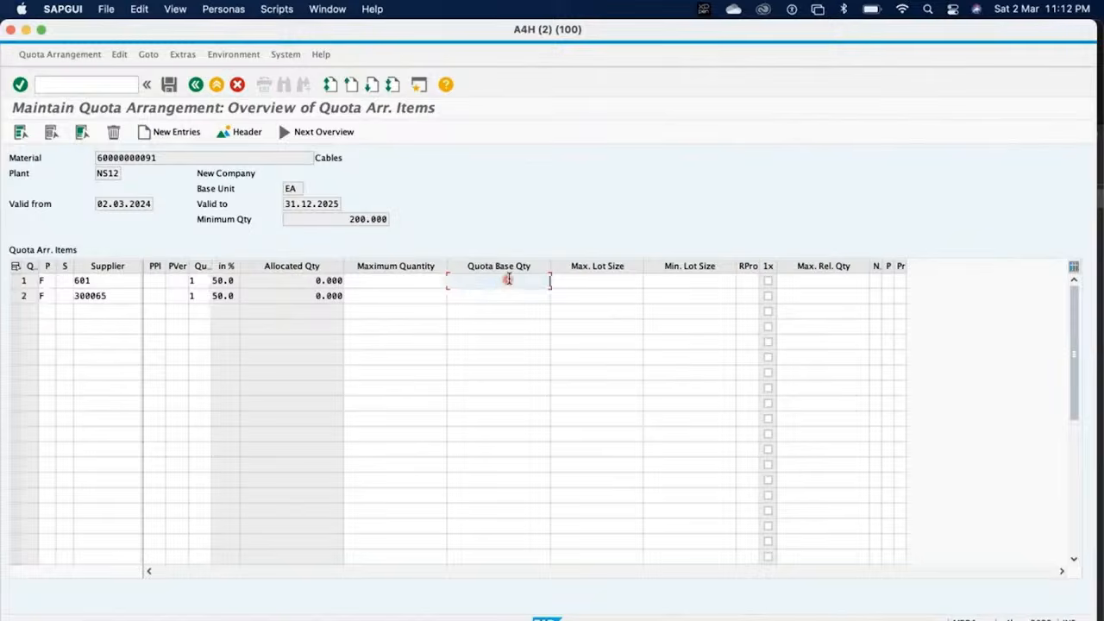
Switch to the PowerPoint presentation, read the Calculation of Quota Arrangement slide with the quota rating formula, and return to SAP
click(804, 616)
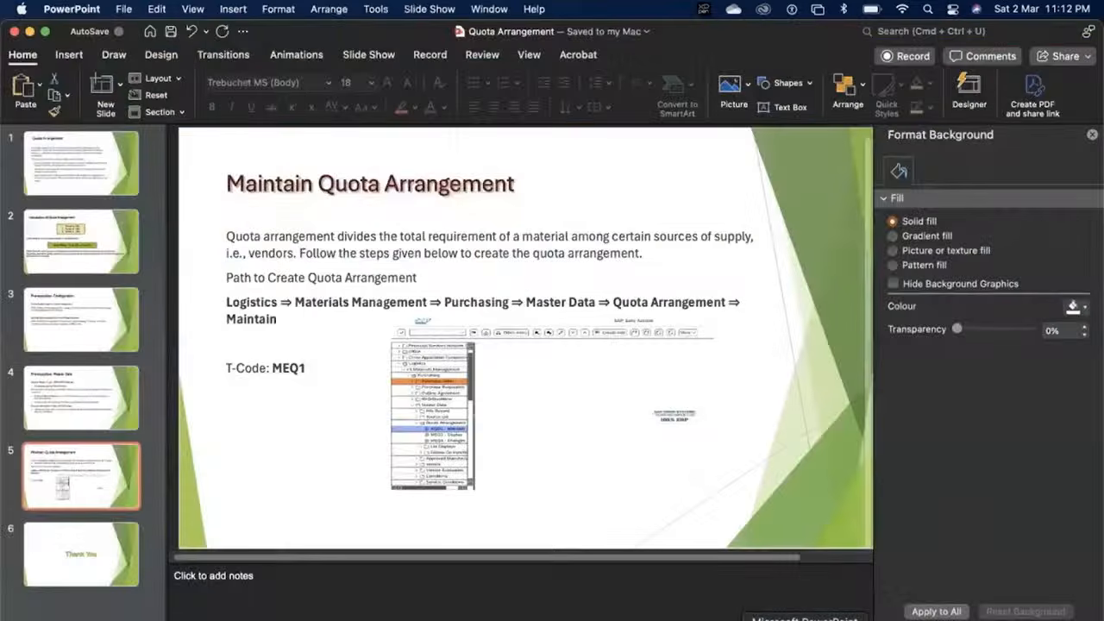
click(60, 239)
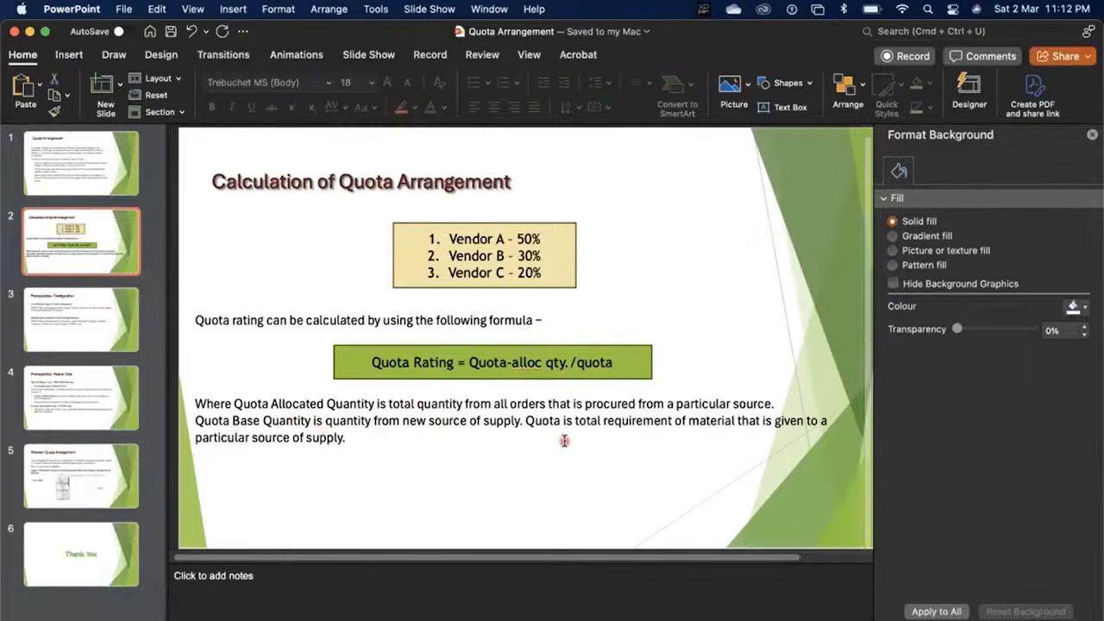
key(super+Tab)
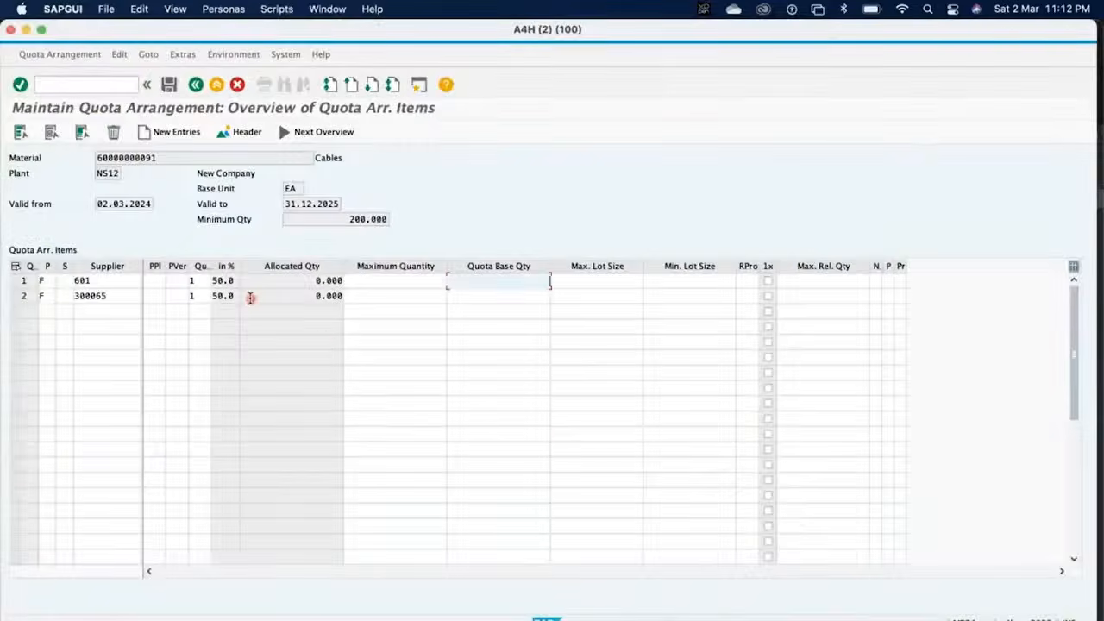
Widen the No. and P columns of the quota items and view the period types available for the release quantity without choosing one
click(109, 313)
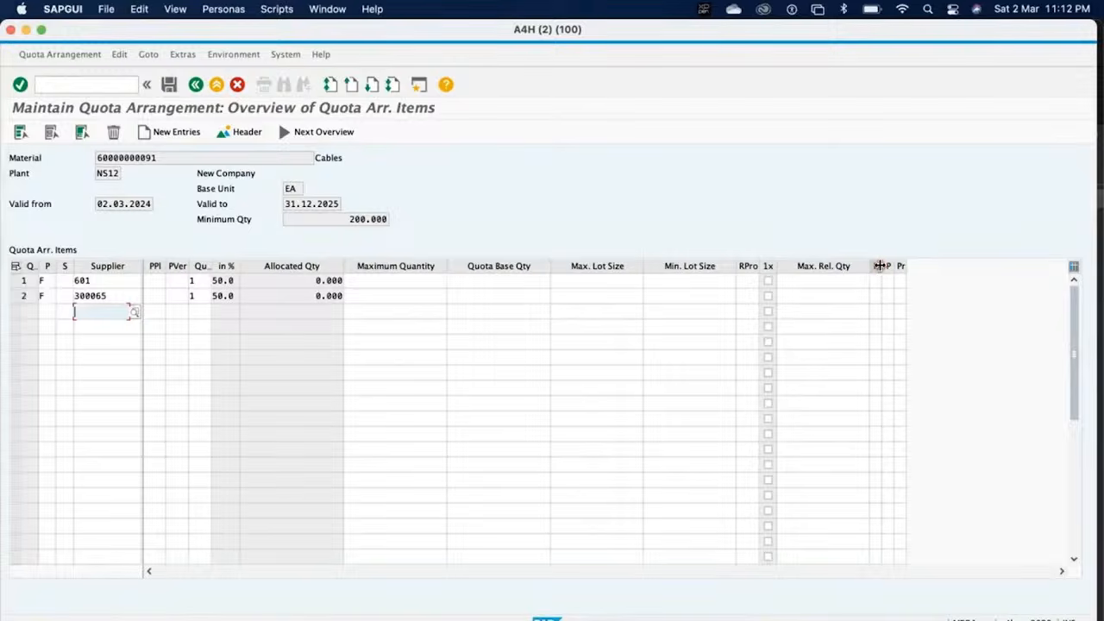
drag(880, 266, 910, 264)
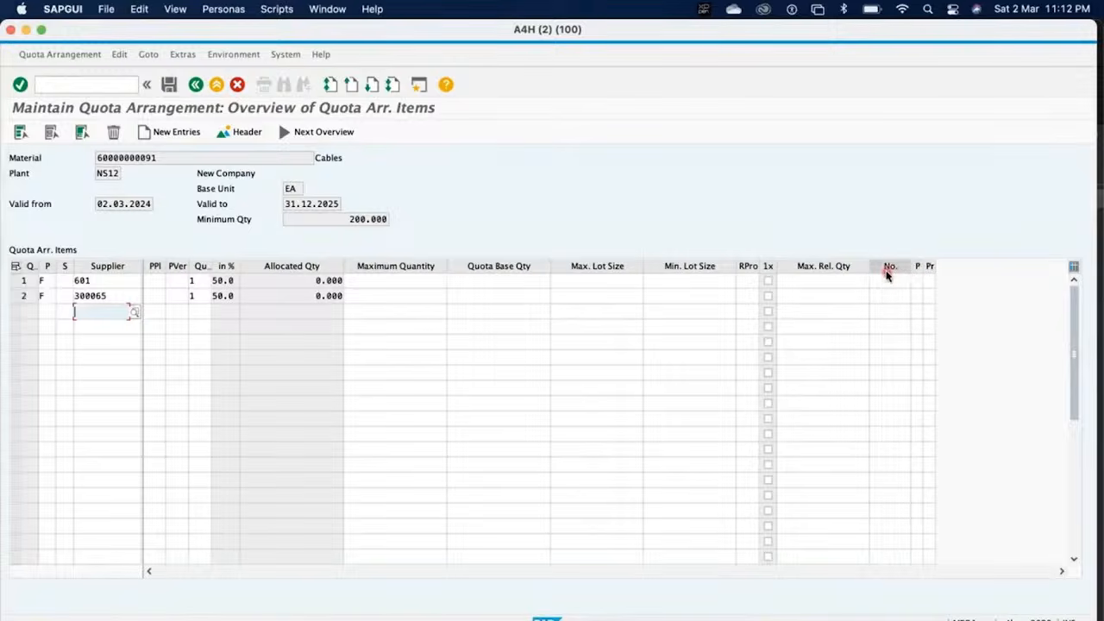
click(890, 296)
click(889, 282)
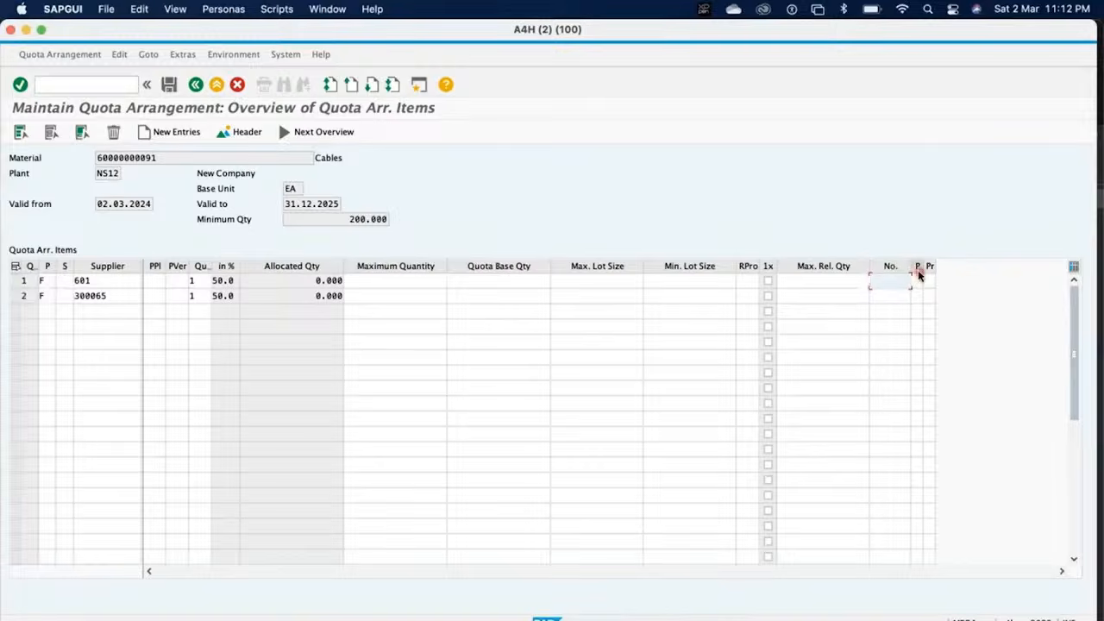
drag(919, 267, 968, 270)
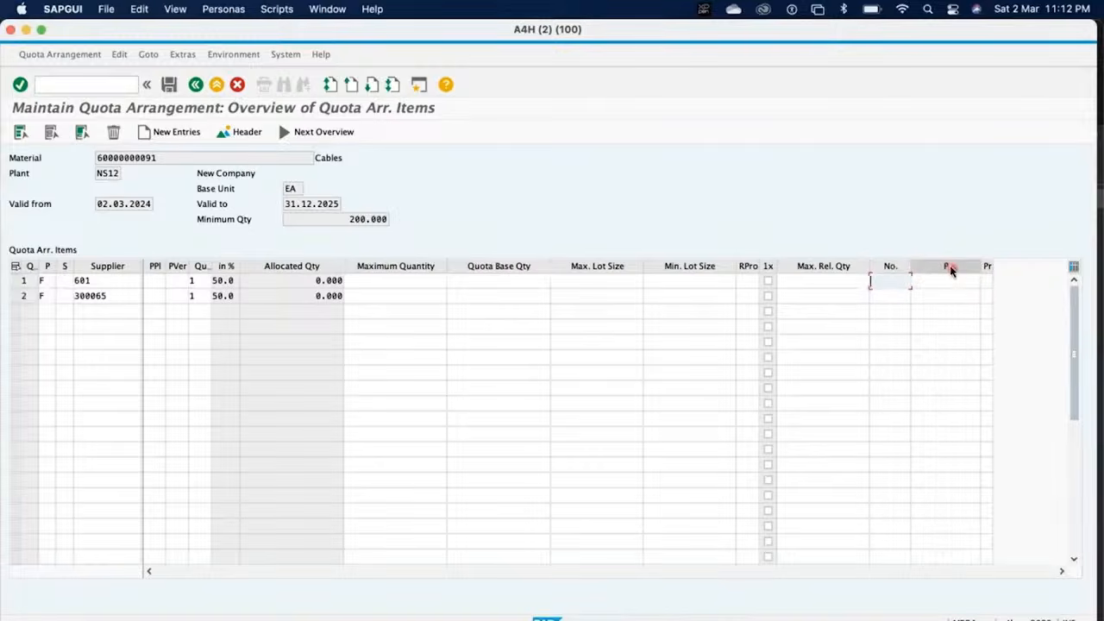
click(939, 289)
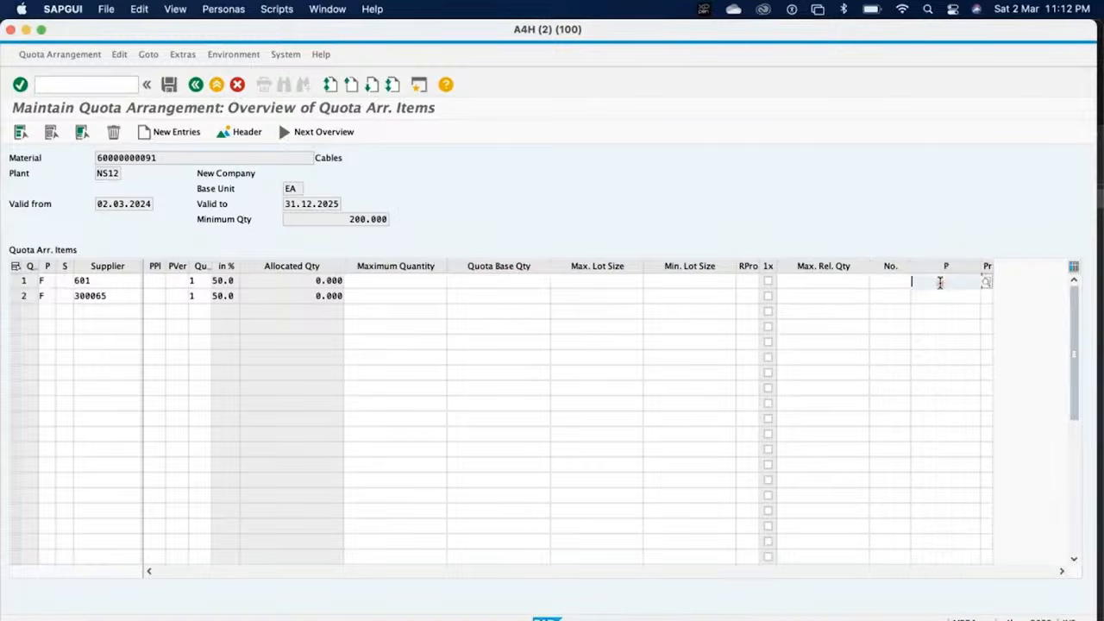
click(985, 284)
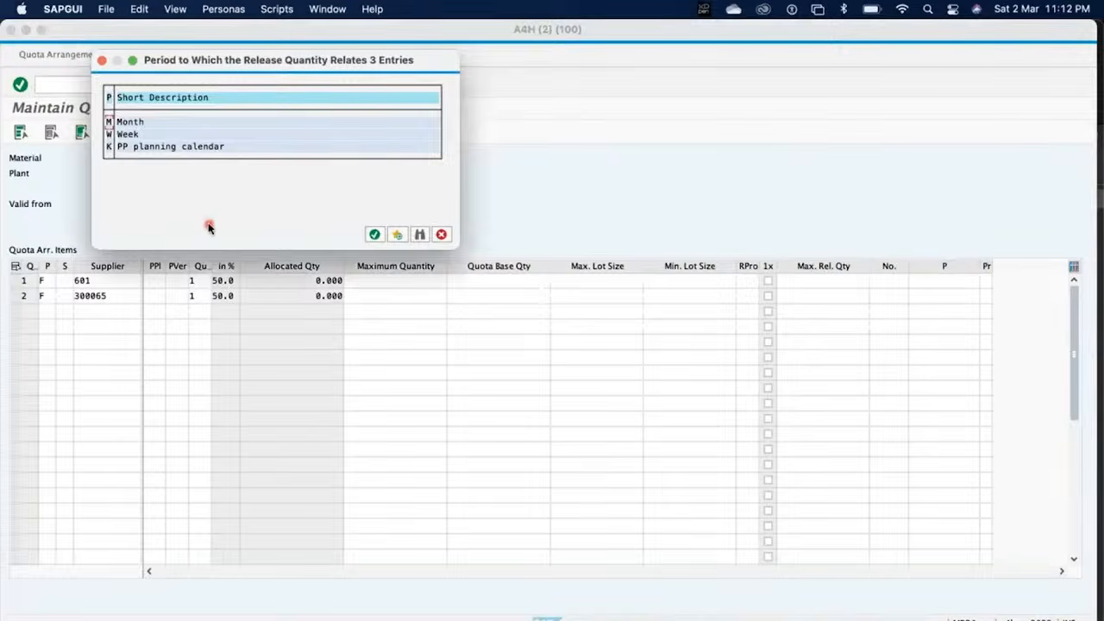
click(102, 63)
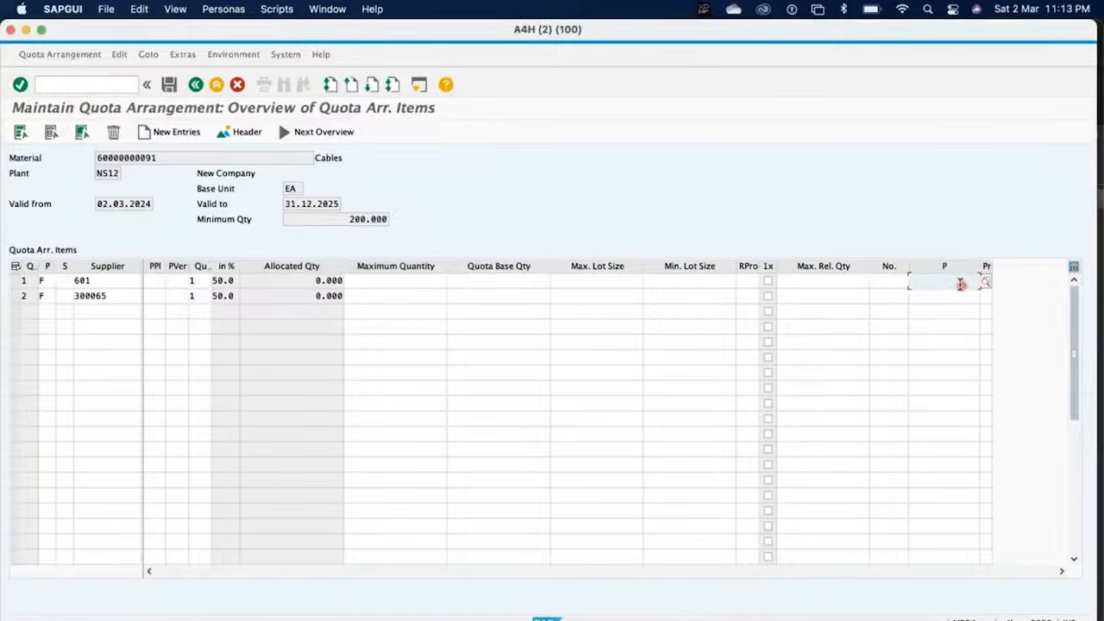
Open and close the field help for the release quantity period (P), and widen the Pr column to examine its field
key(F1)
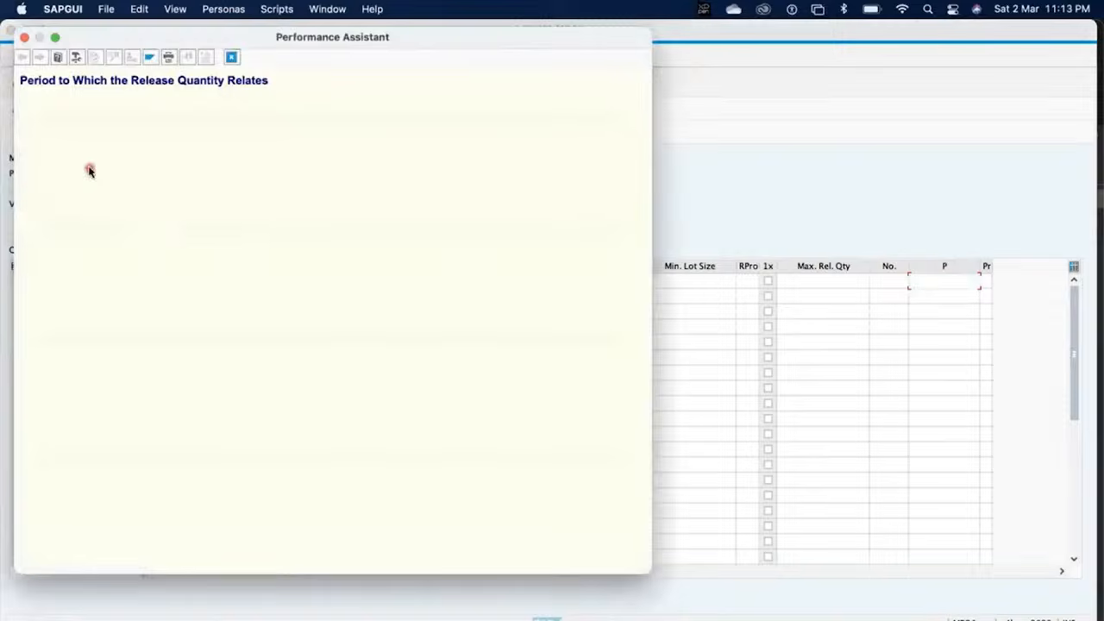
click(231, 57)
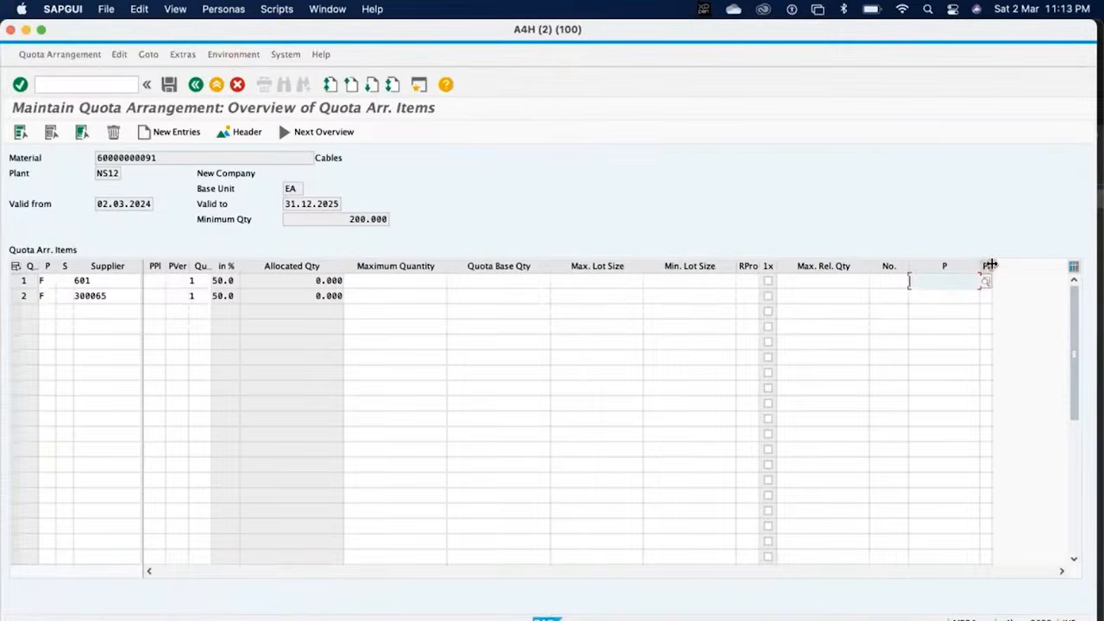
drag(991, 266, 1041, 267)
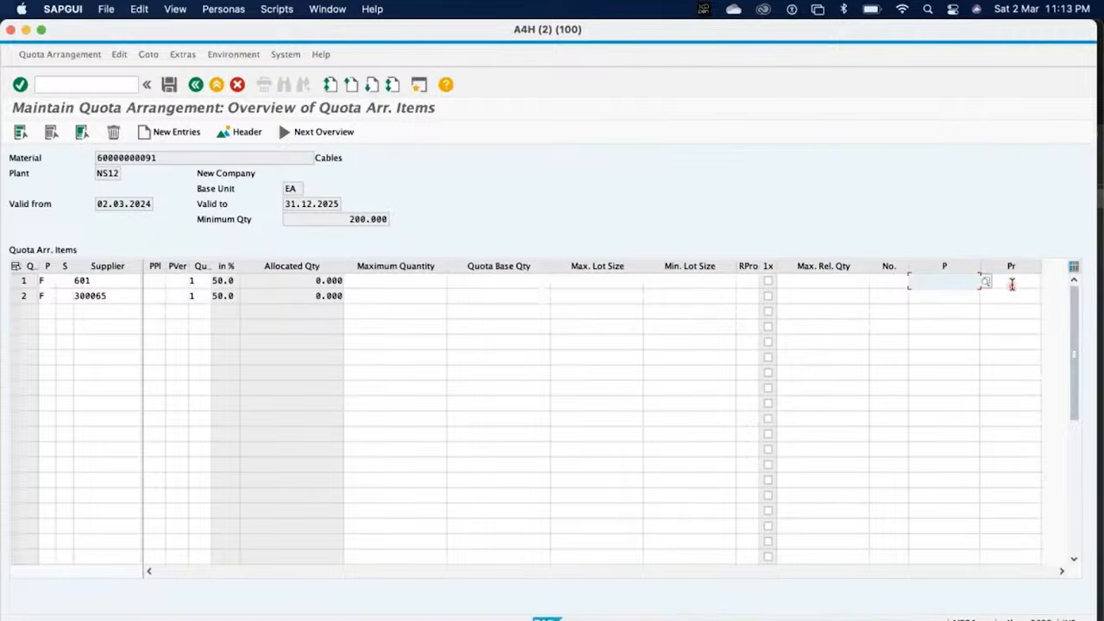
click(1011, 280)
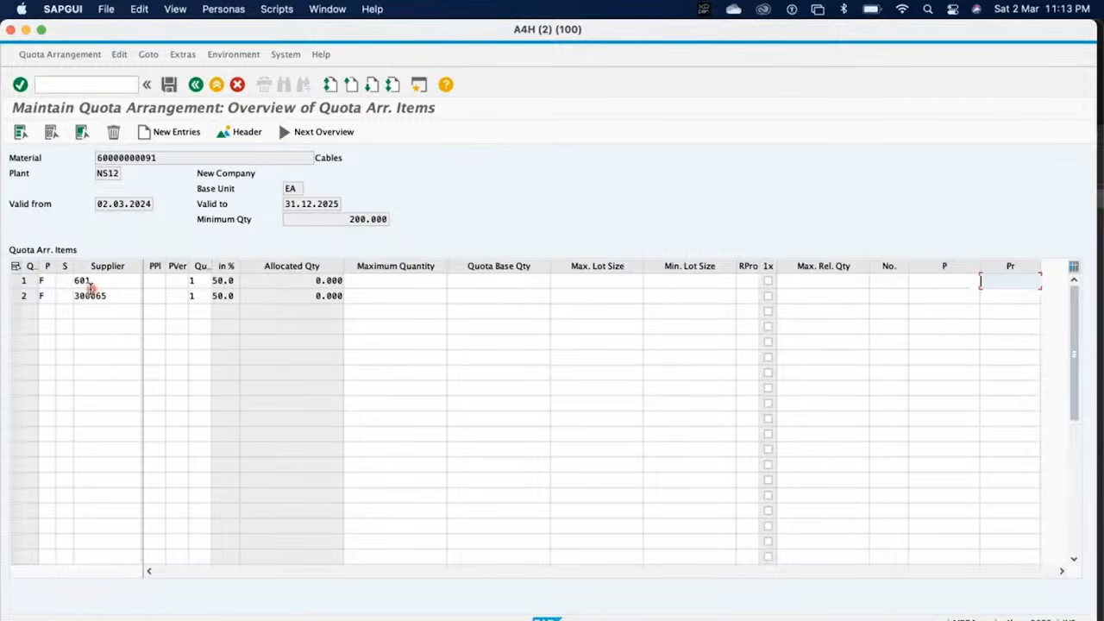
Save the Cables quota arrangement with its two supplier items and reopen the items of the period starting 02.03.2024
click(169, 85)
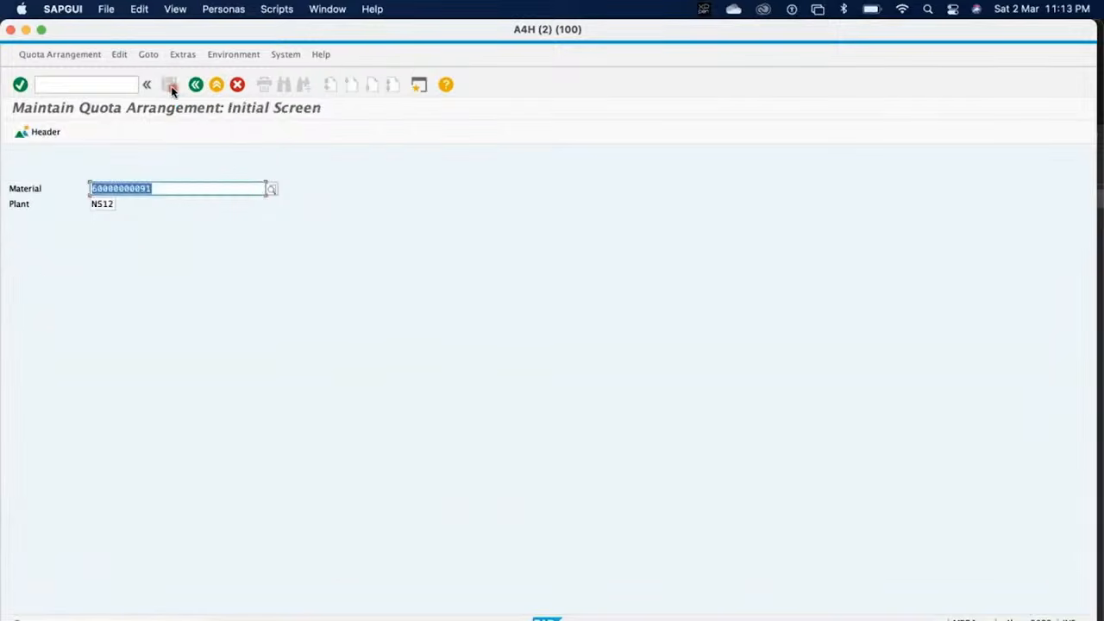
key(Return)
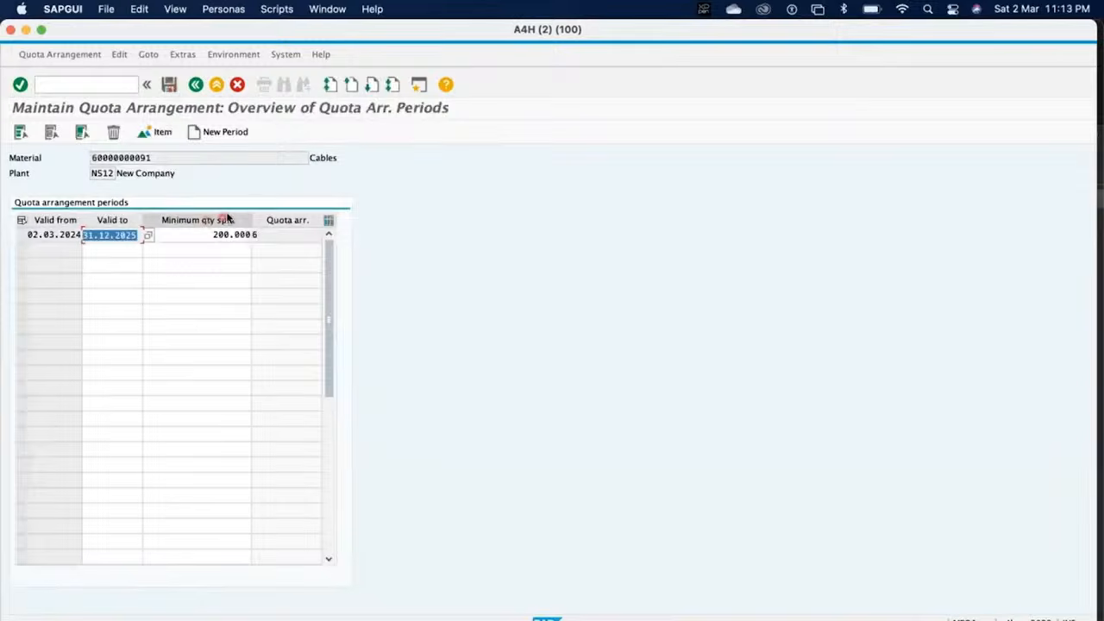
click(22, 234)
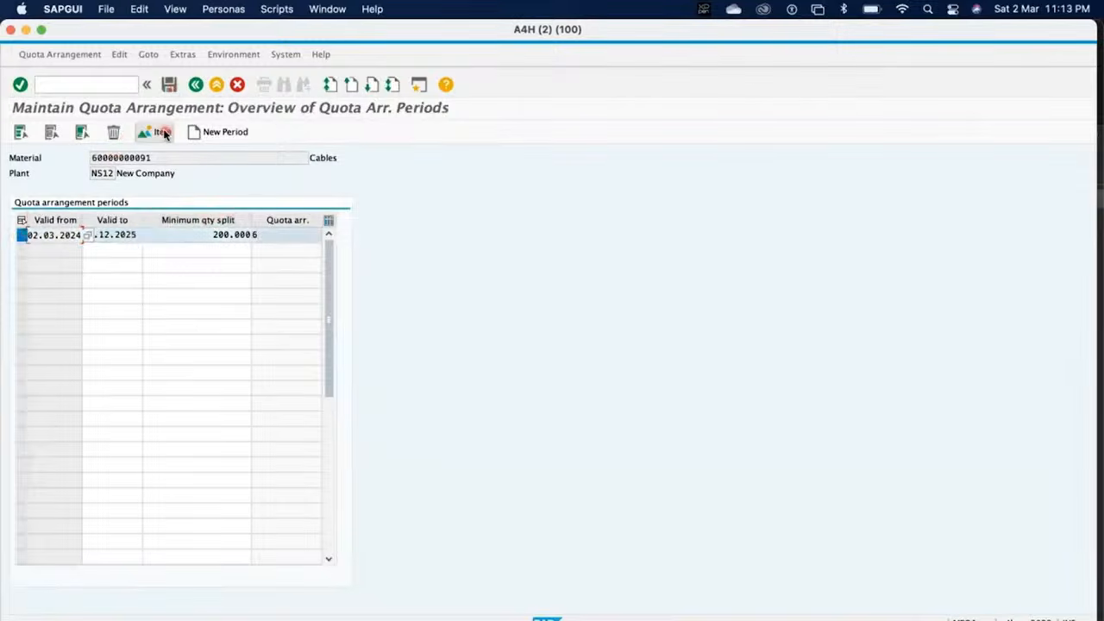
click(162, 133)
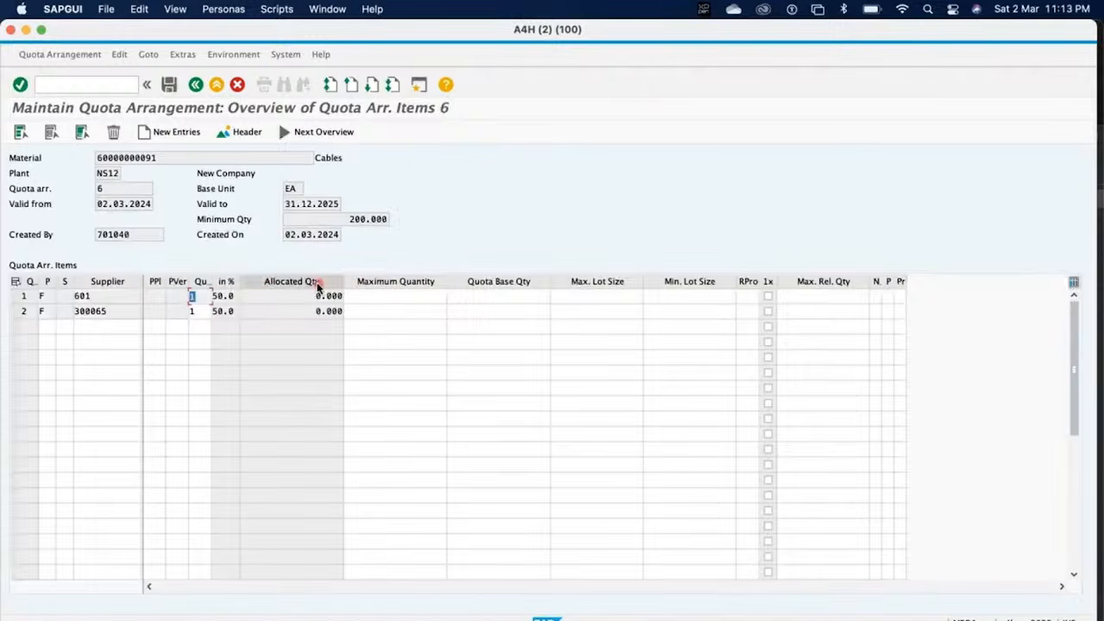
Review the supplier, maximum and minimum lot size, and percentage fields of the two saved quota items
click(101, 311)
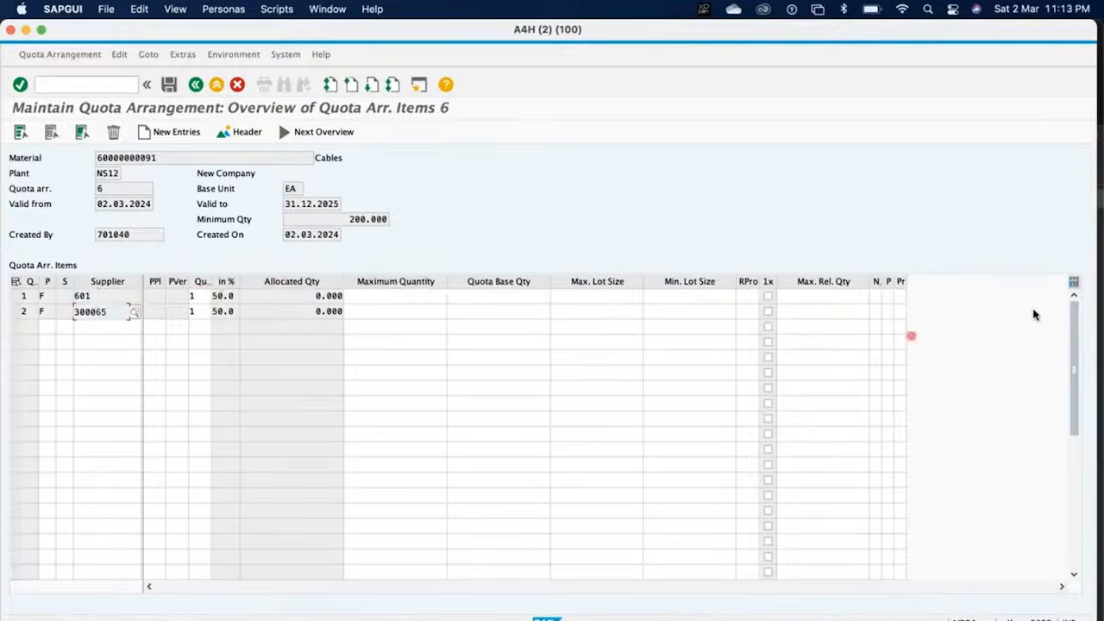
click(589, 301)
click(705, 300)
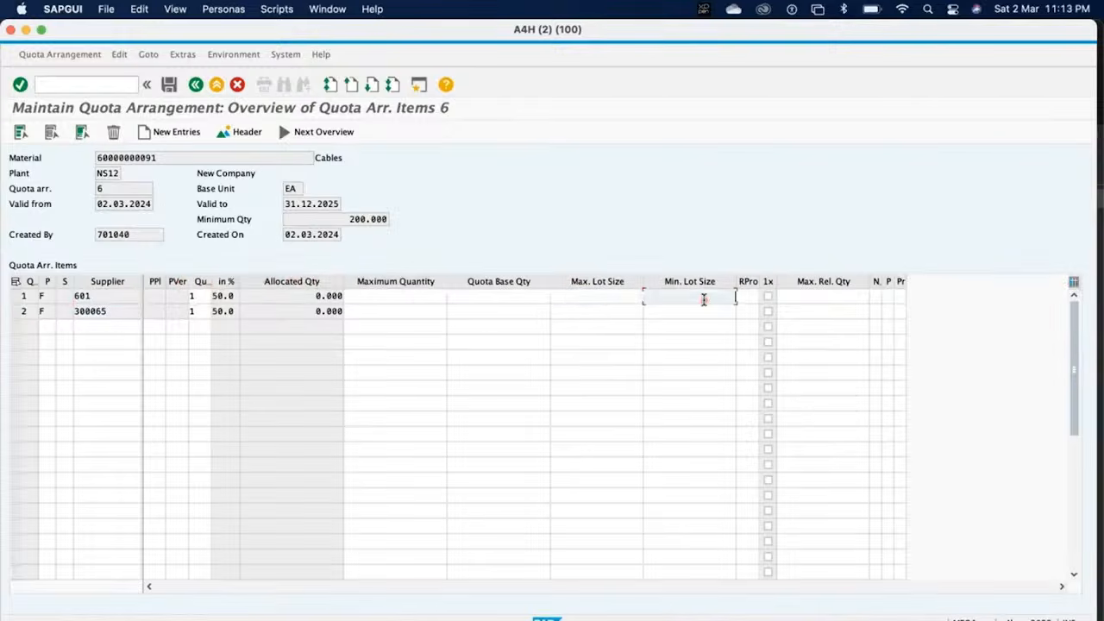
click(694, 315)
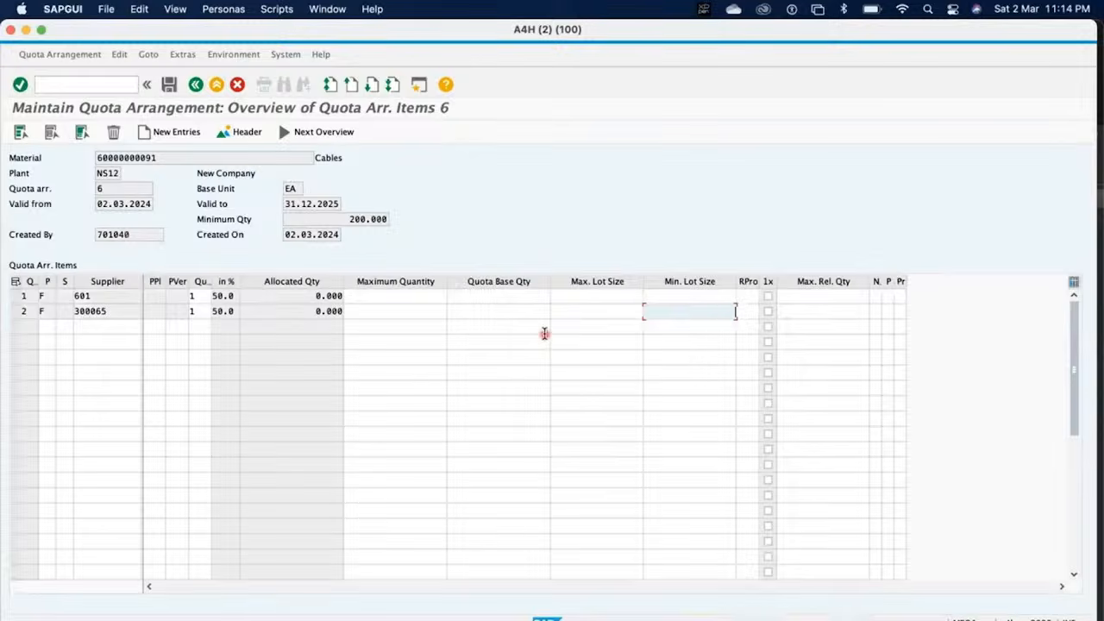
click(251, 300)
click(222, 298)
click(231, 321)
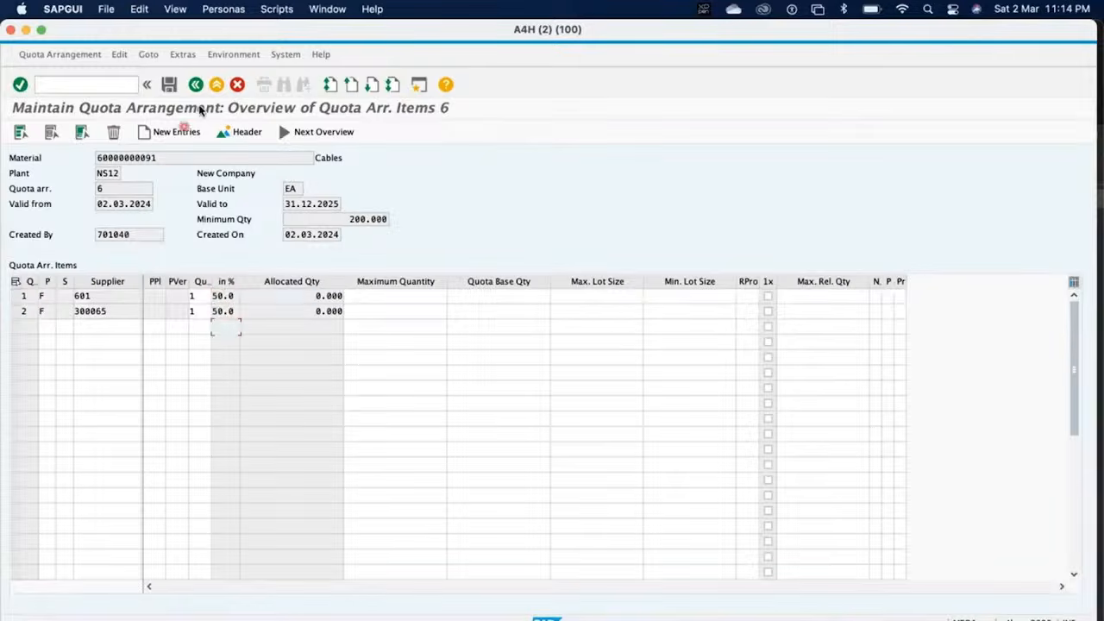
Save the quota arrangement again and open the items of its 02.03.2024 period in display mode
click(171, 87)
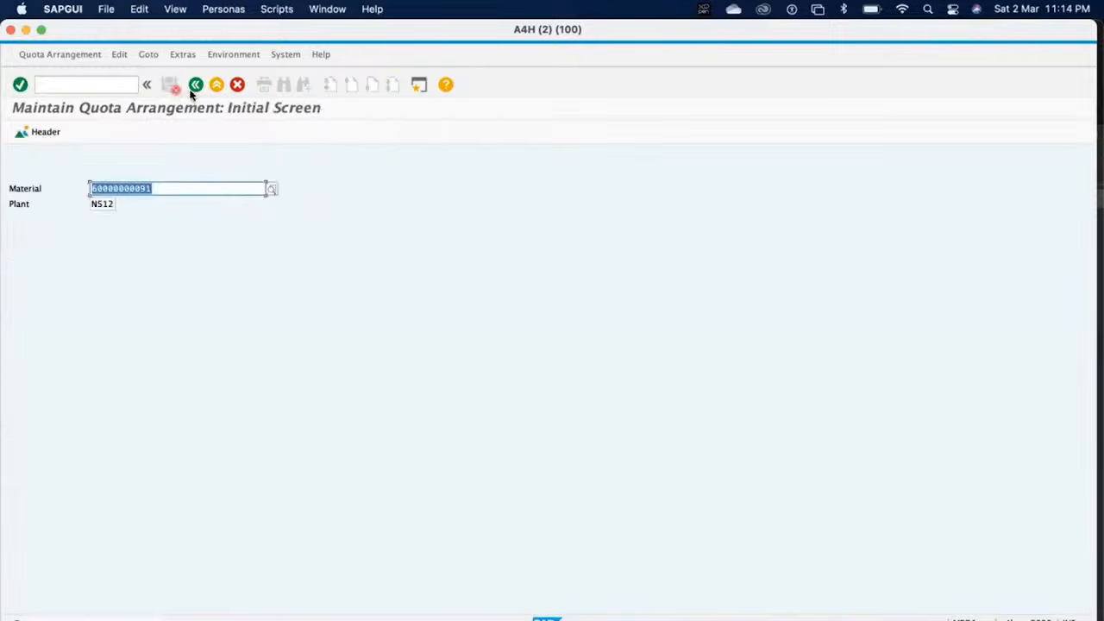
click(60, 55)
click(38, 102)
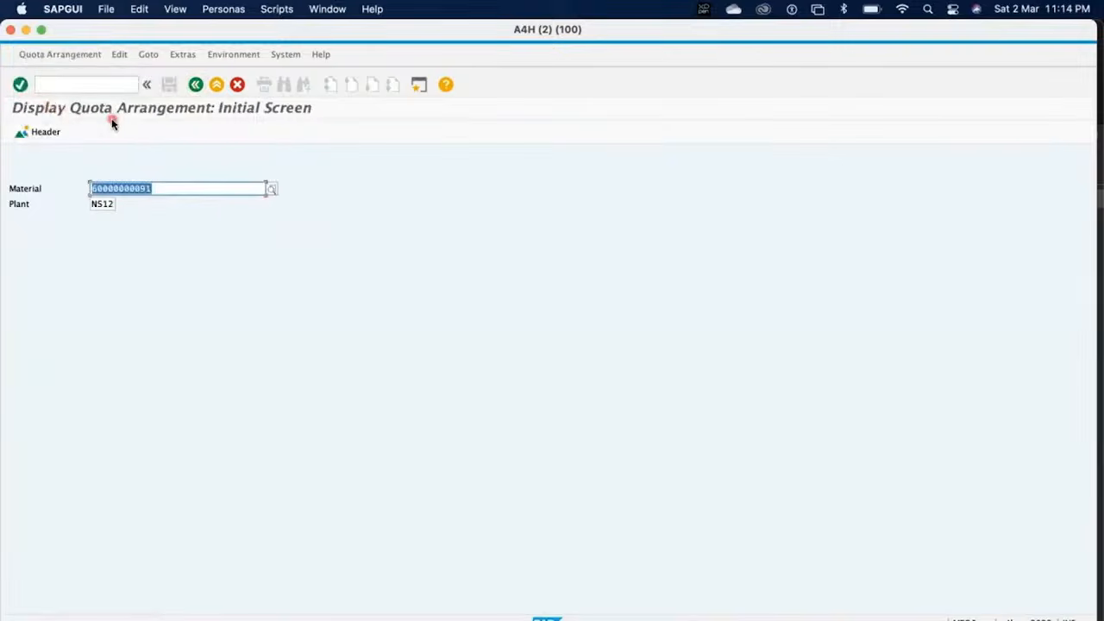
key(Return)
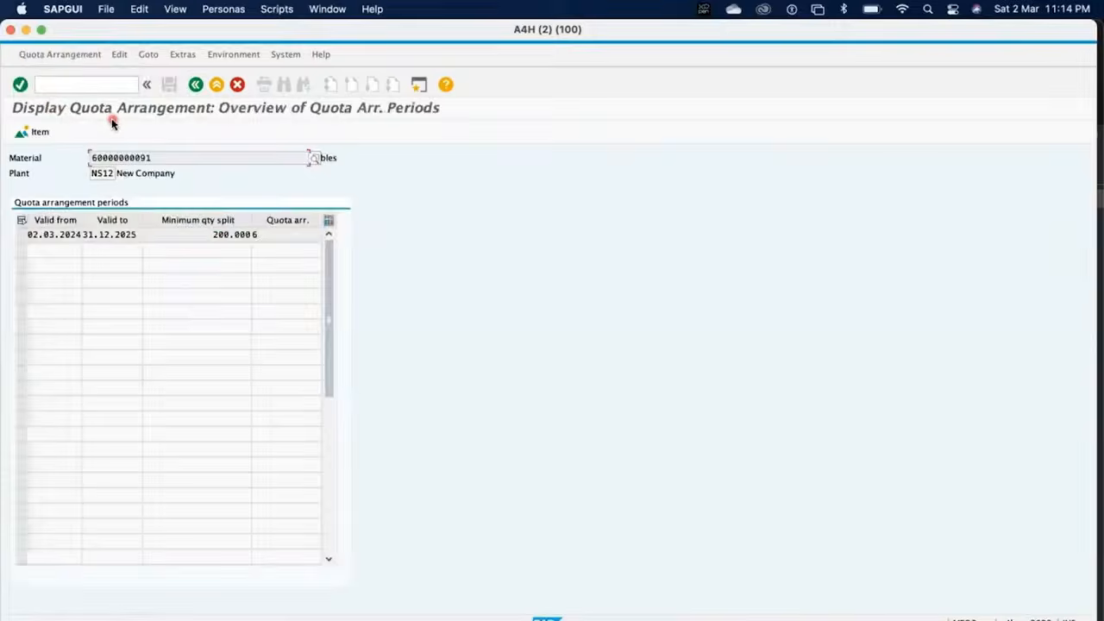
click(21, 234)
click(38, 134)
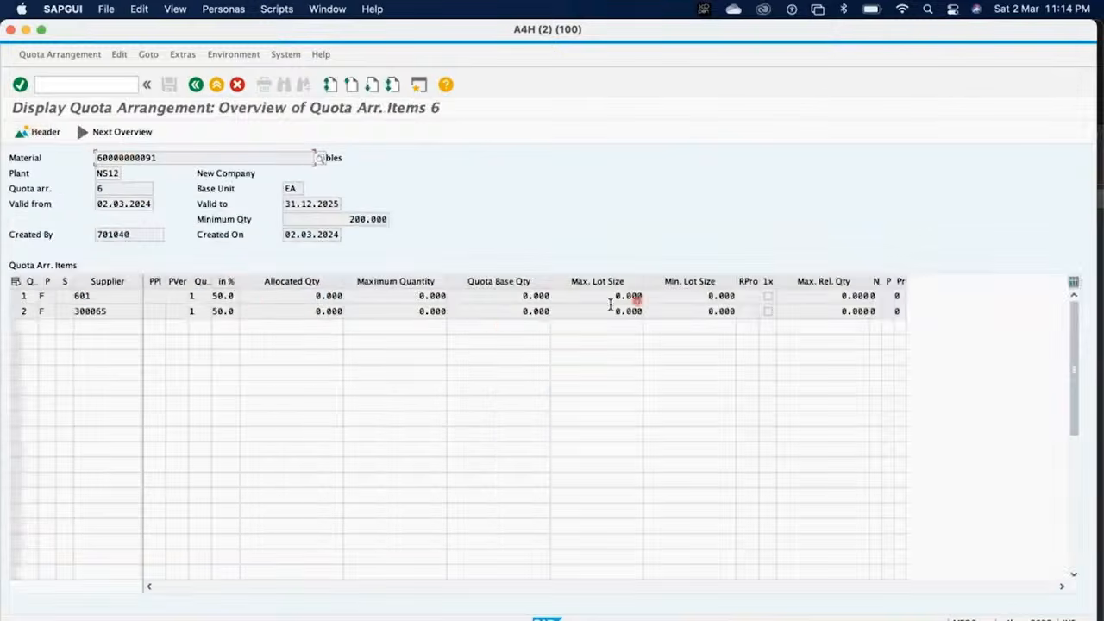
Switch to another session, open the Stock/Requirements List for Cables in plant NS12, and check the available quantity on the last schedule line
click(415, 86)
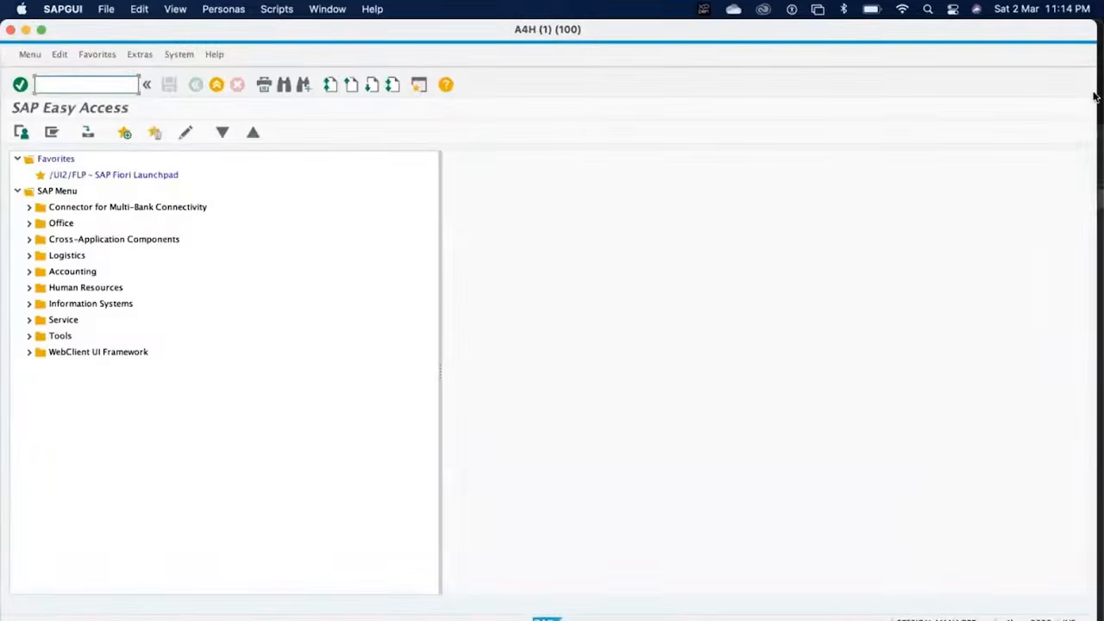
key(Return)
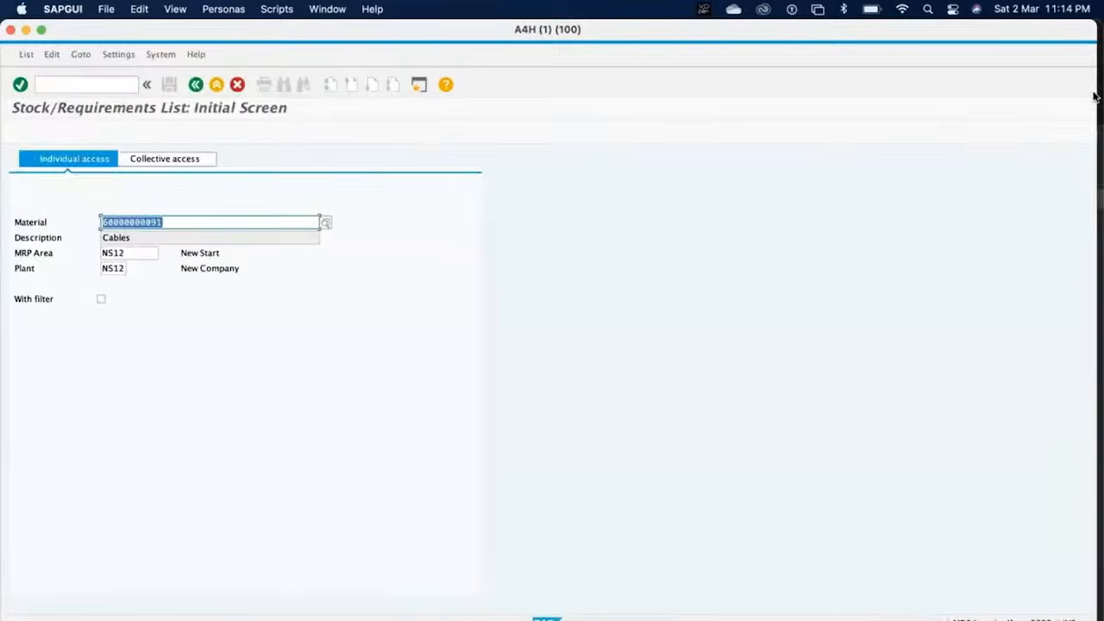
key(Return)
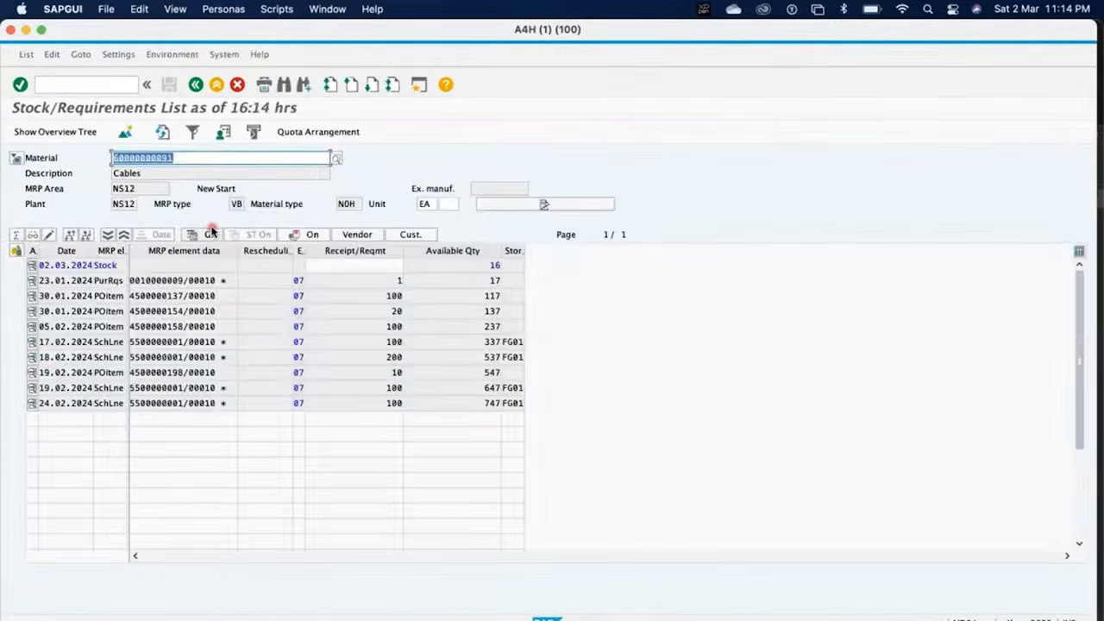
drag(481, 403, 516, 412)
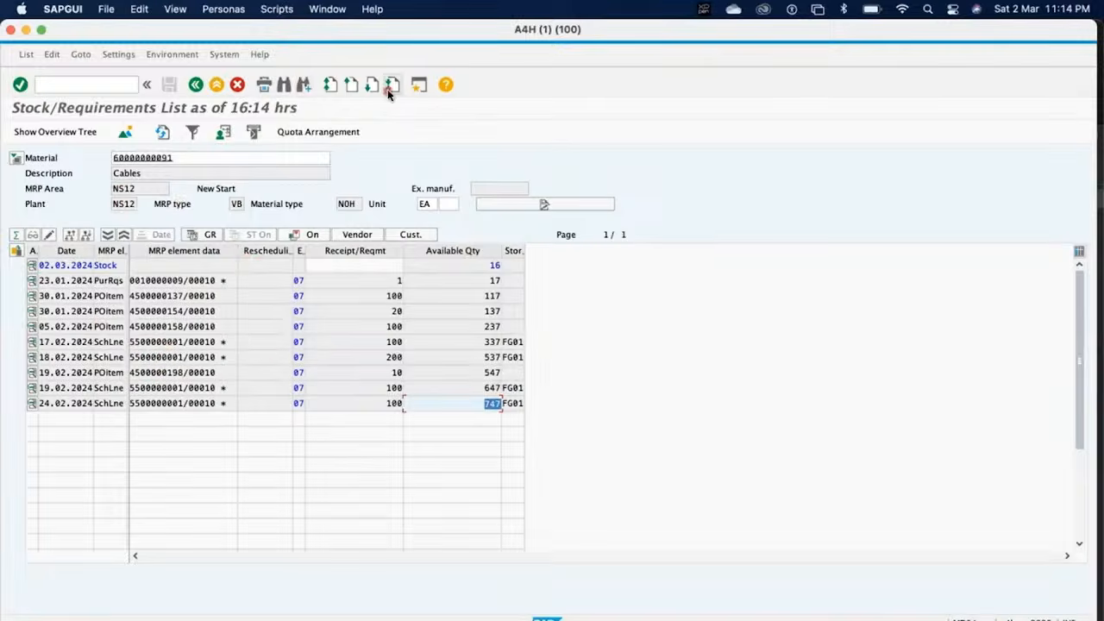
Open a new session and start MRP Live with transaction MD01N
click(418, 88)
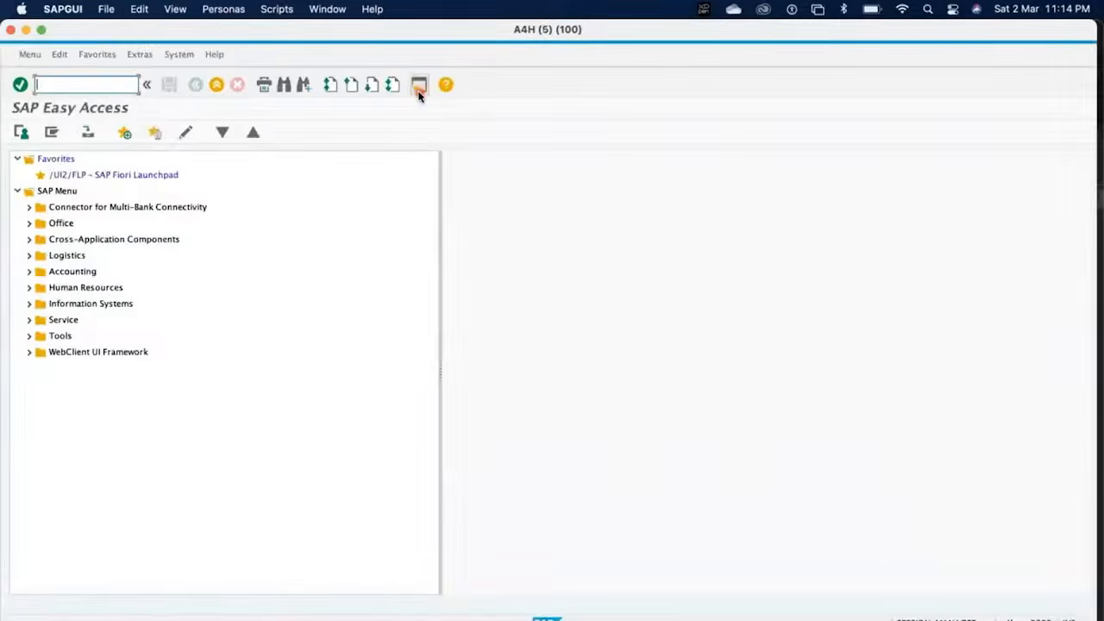
text(MD0)
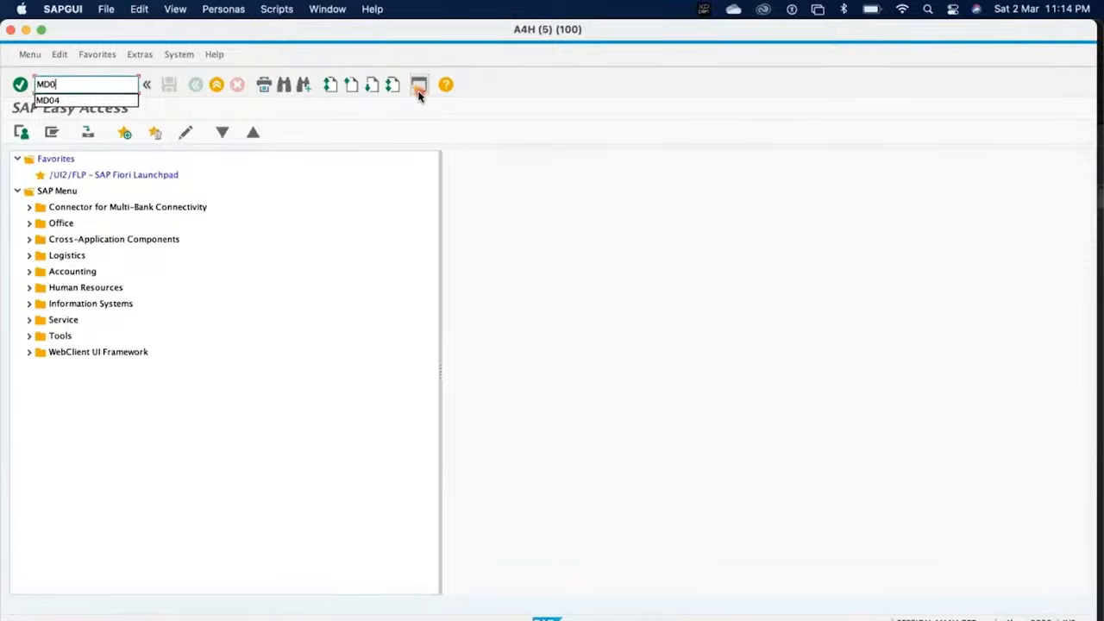
text(1N)
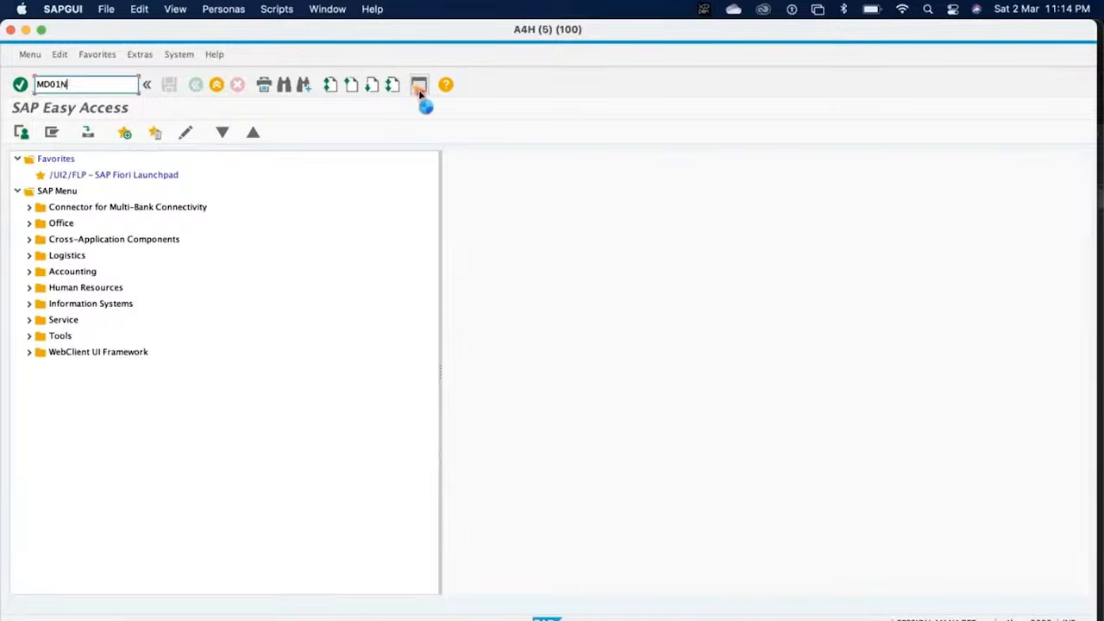
key(Return)
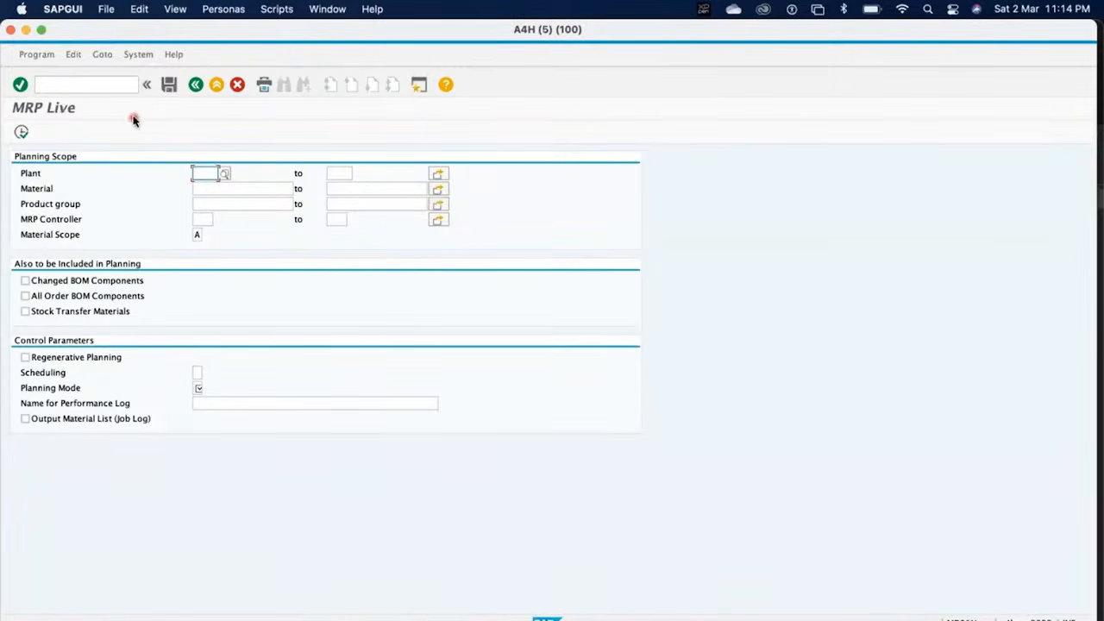
Leave MRP Live and enter transaction code MD02 for single-item planning
click(196, 86)
text(MD02)
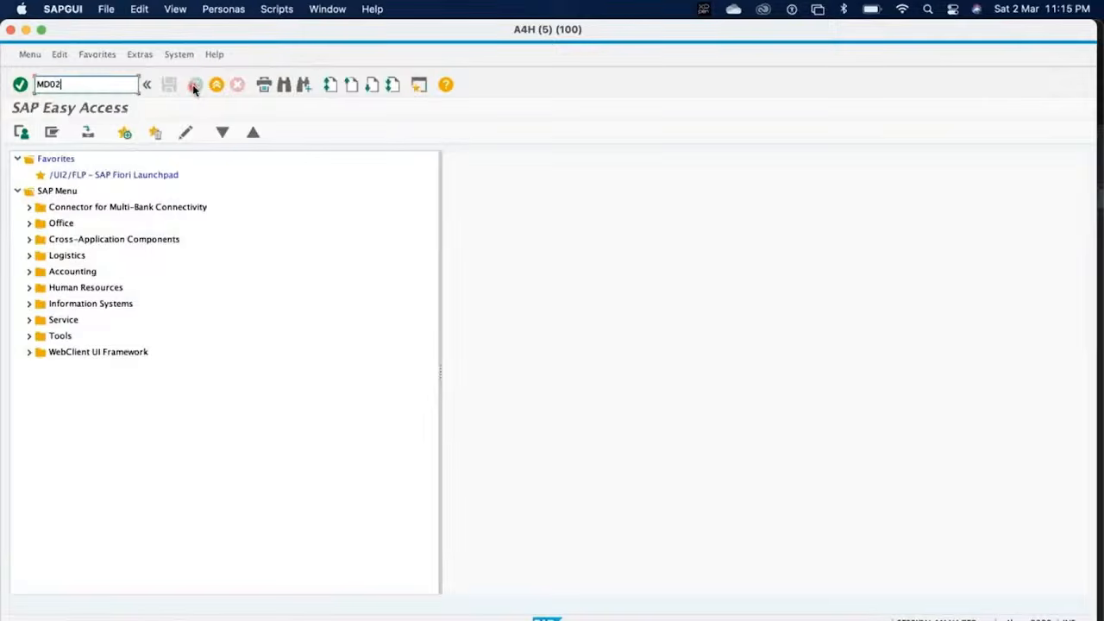
Open single-item, multi-level planning with MD02 and set Create Purchase Req. and SA Deliv. Sched. Lines to 1
key(Return)
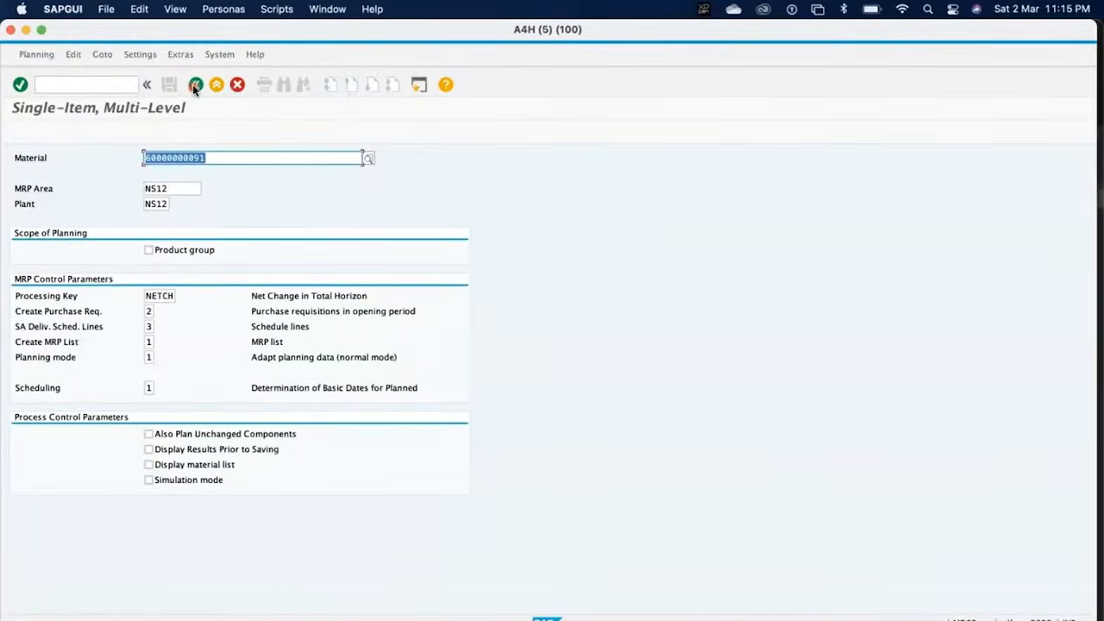
click(150, 312)
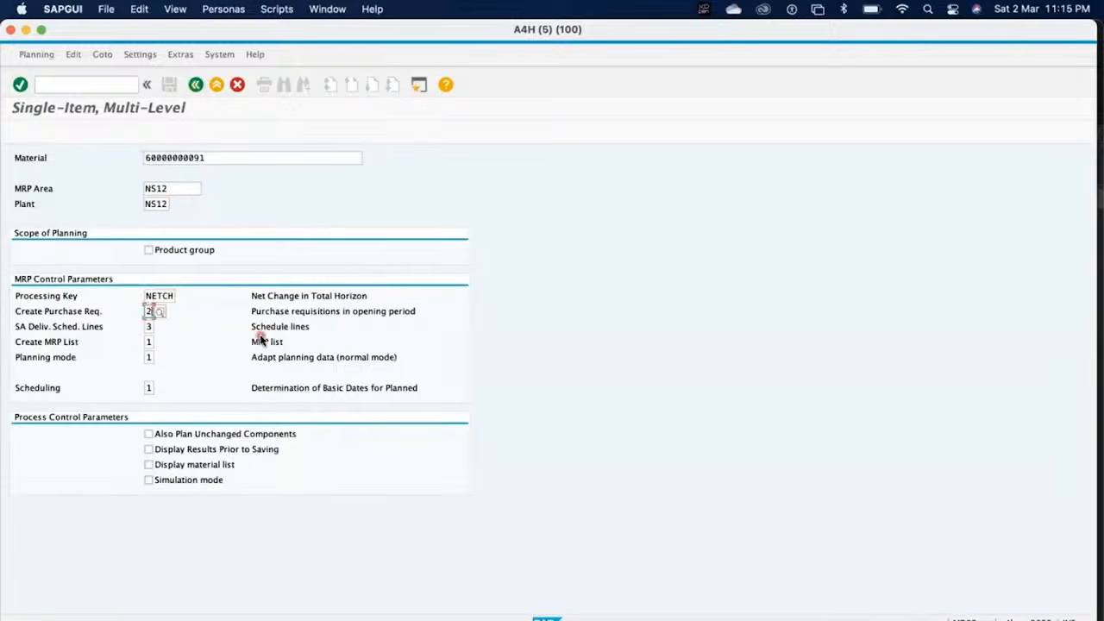
text(2)
key(Tab)
text(1)
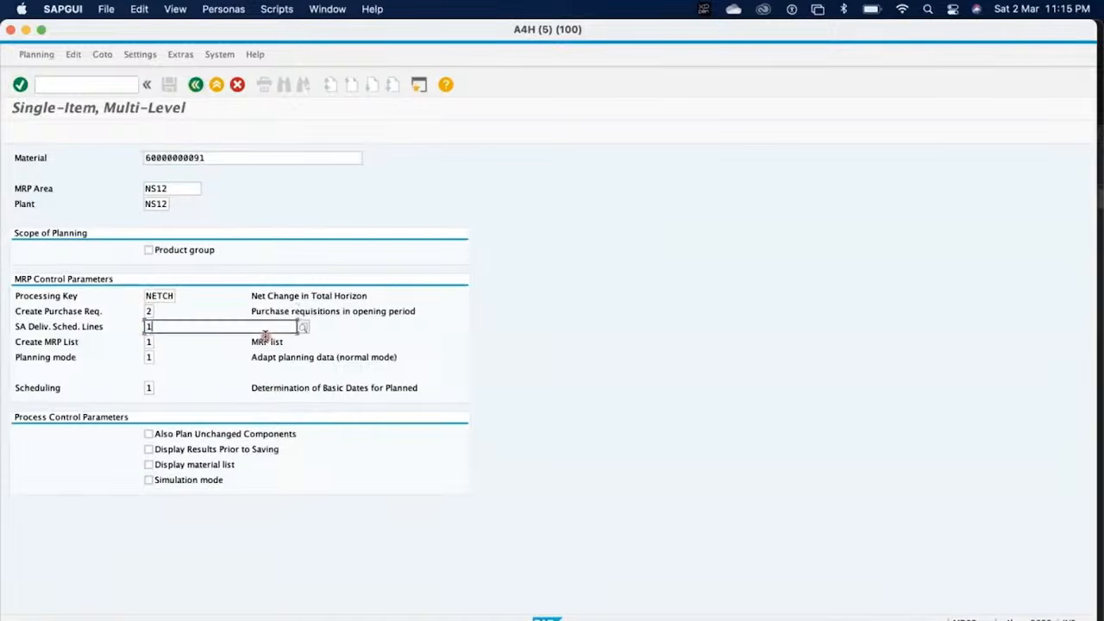
key(Tab)
click(151, 311)
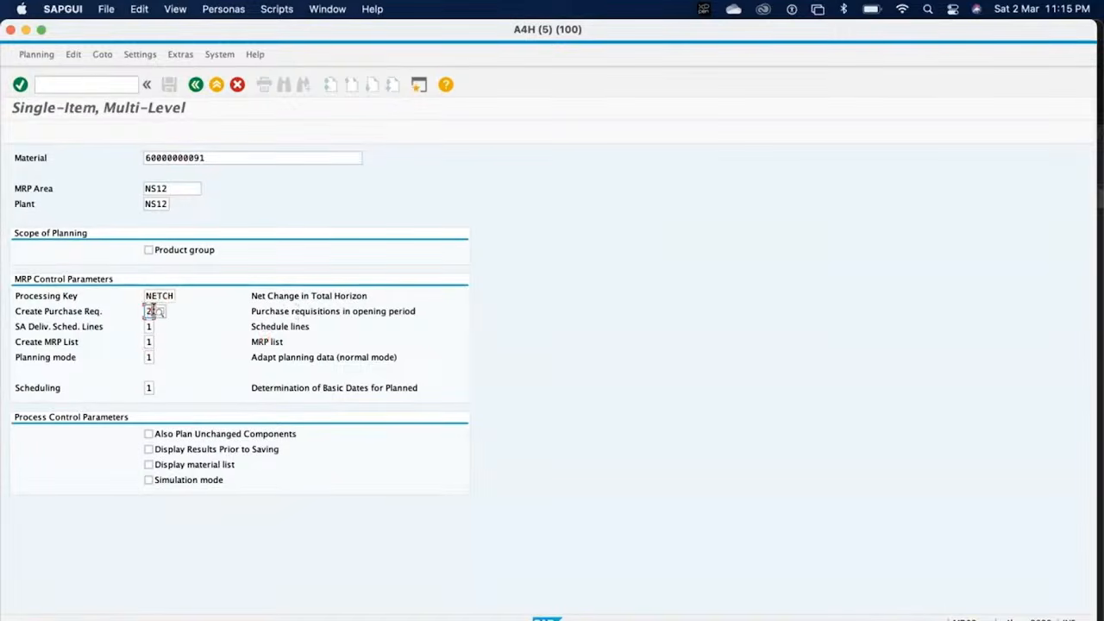
key(BackSpace)
text(1)
key(Tab)
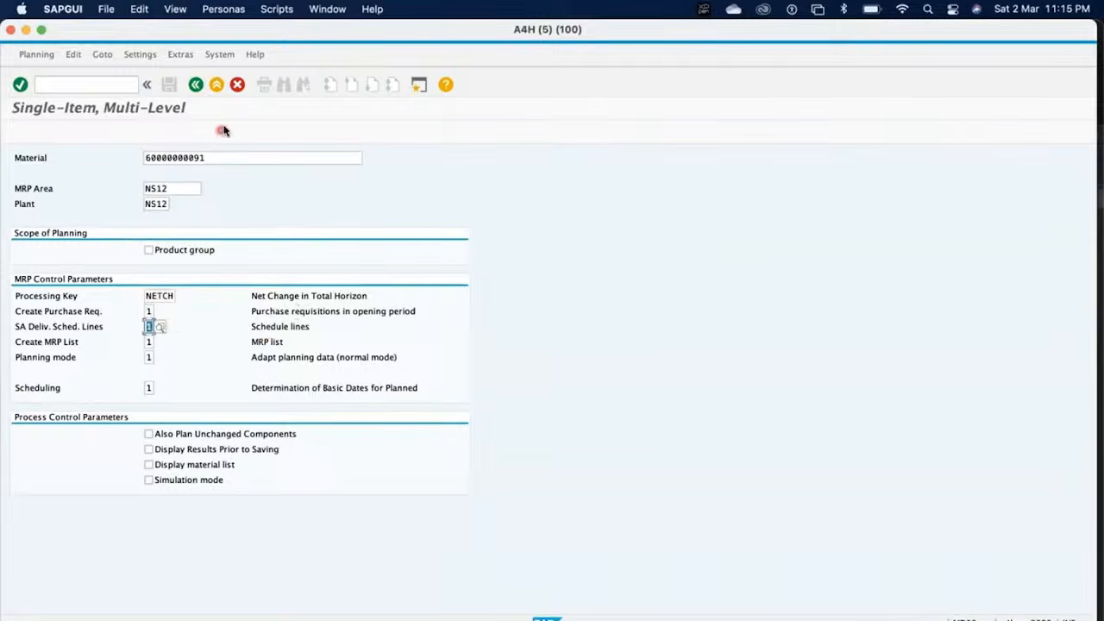
click(211, 158)
click(183, 188)
key(Return)
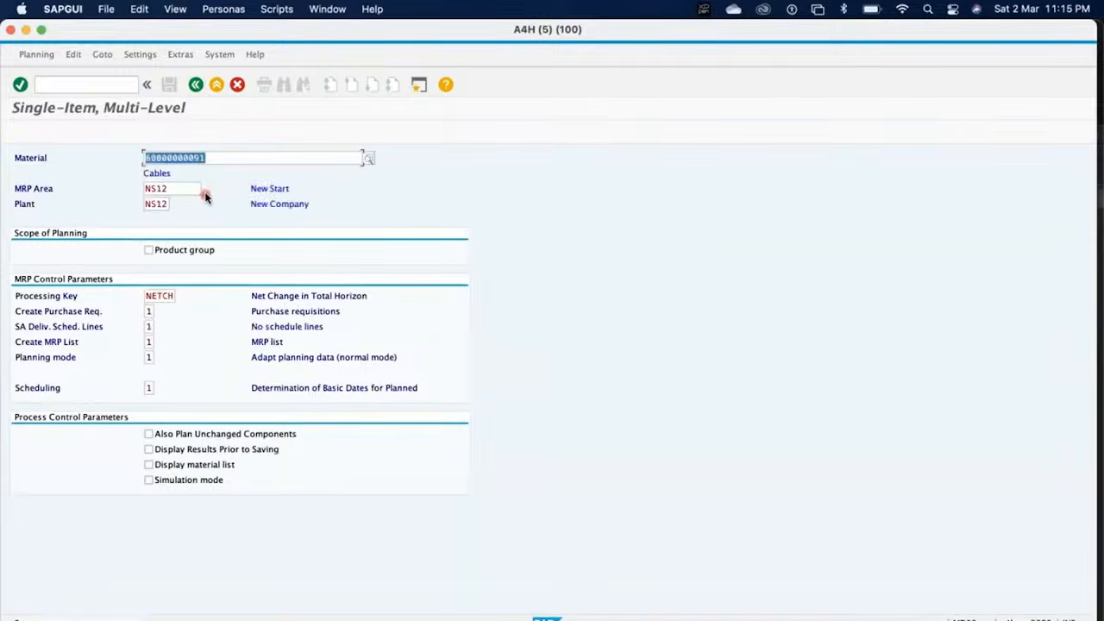
key(Return)
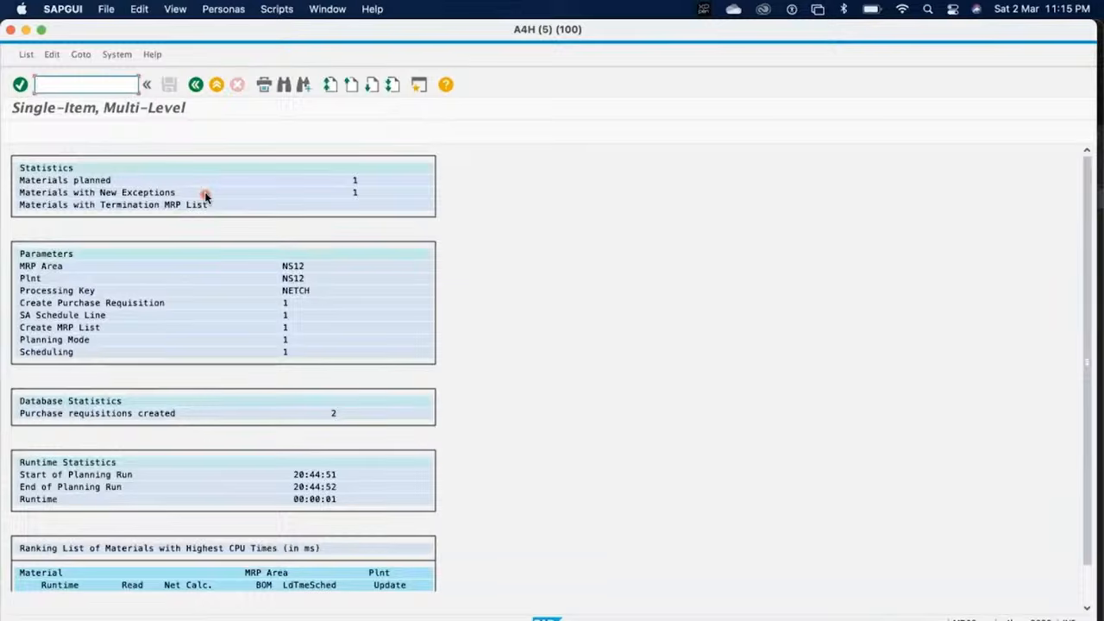
scroll(301, 404, down, 3)
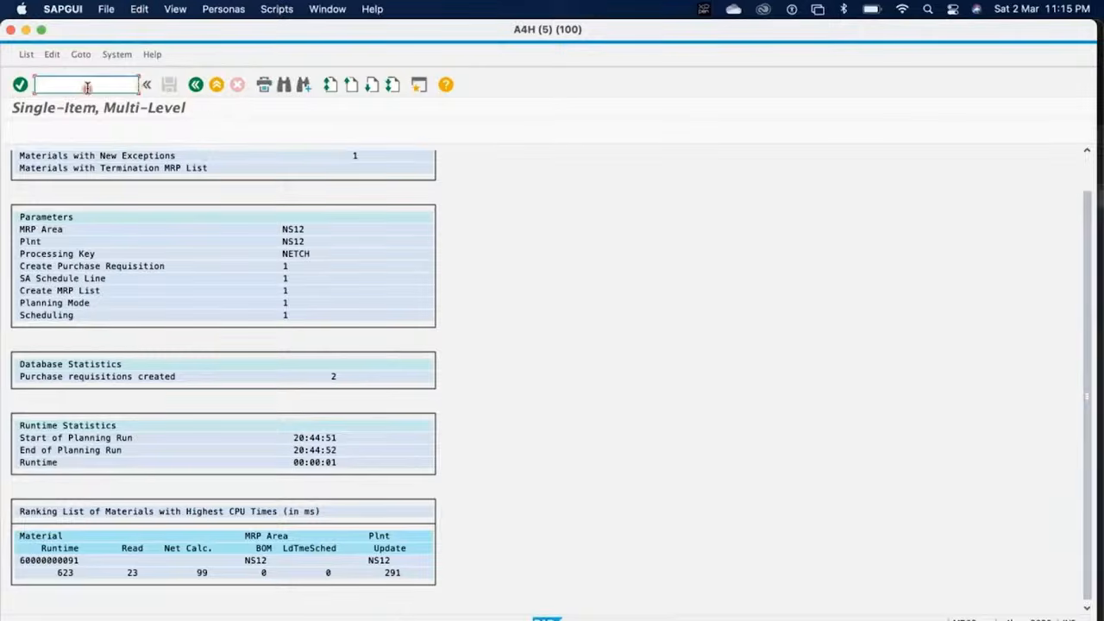
text(/NMD04)
key(Return)
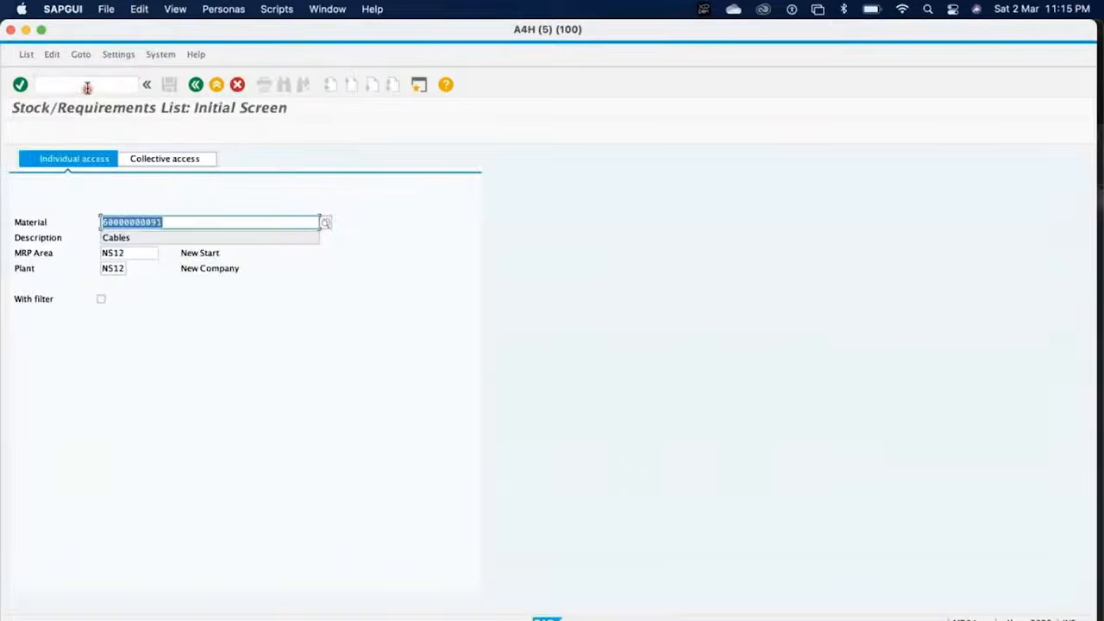
key(Return)
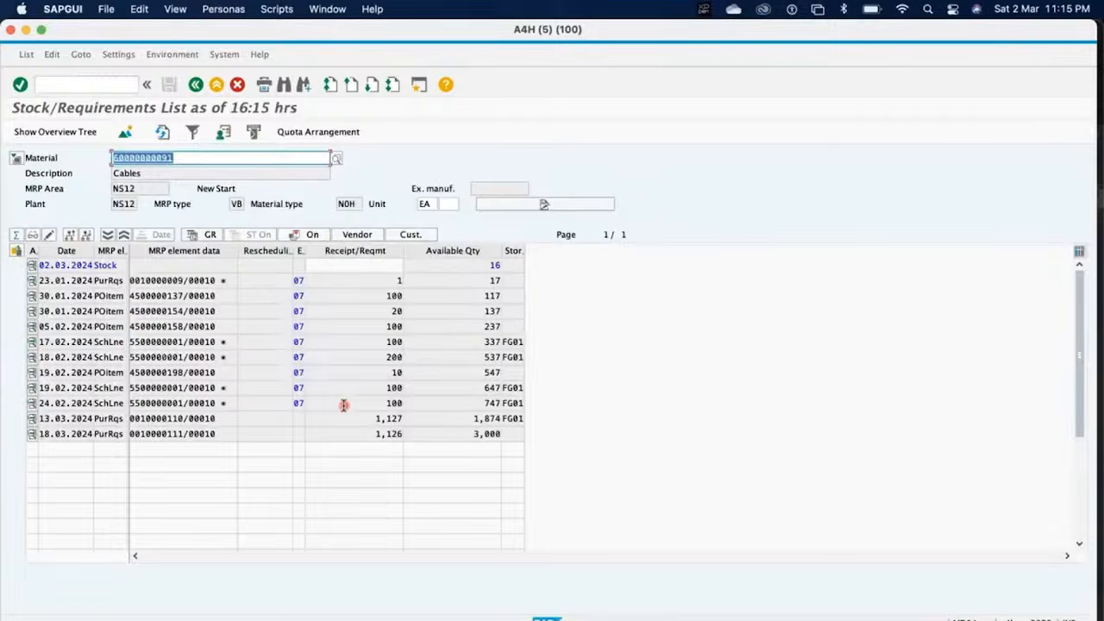
Check the additional data, including the vendor, of the purchase requisitions dated 13.03.2024 and 18.03.2024
click(179, 420)
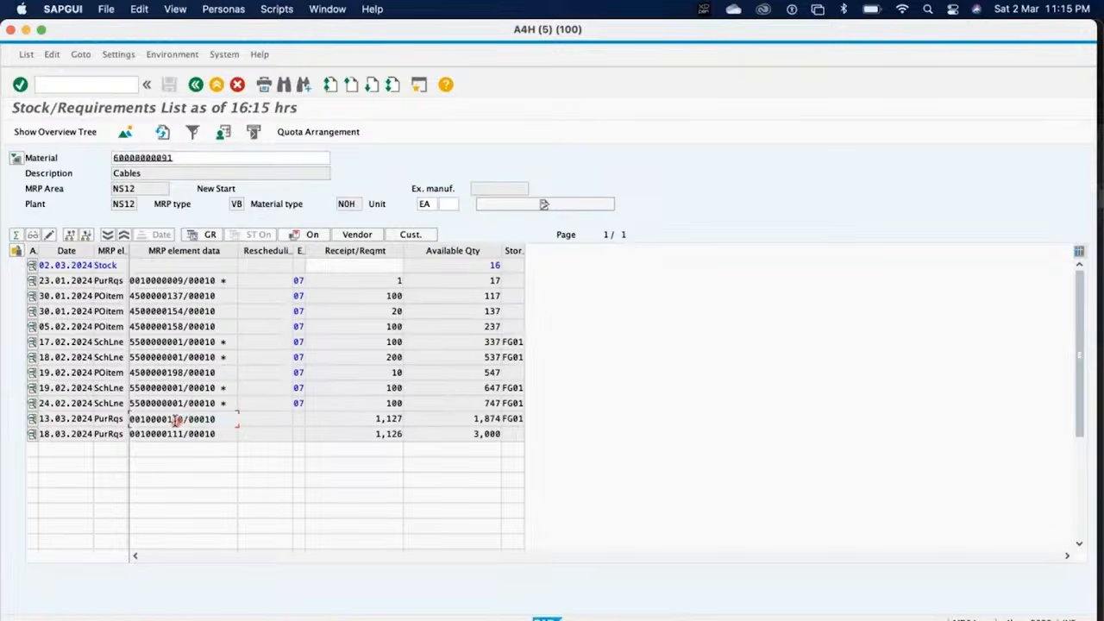
key(XF86AudioMute)
key(XF86AudioMute)
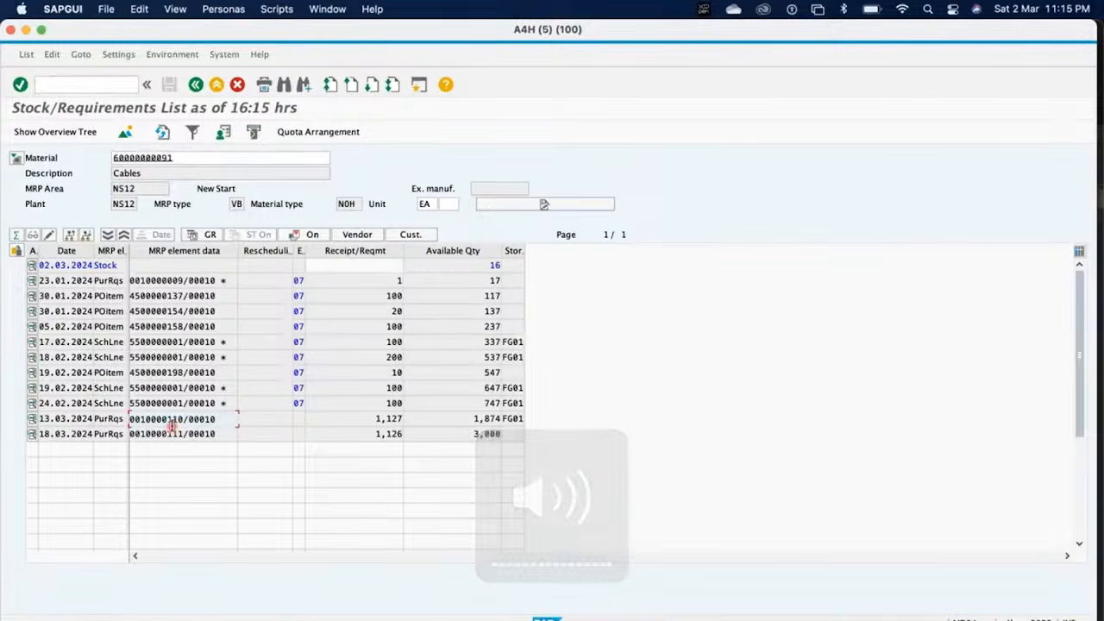
double_click(171, 419)
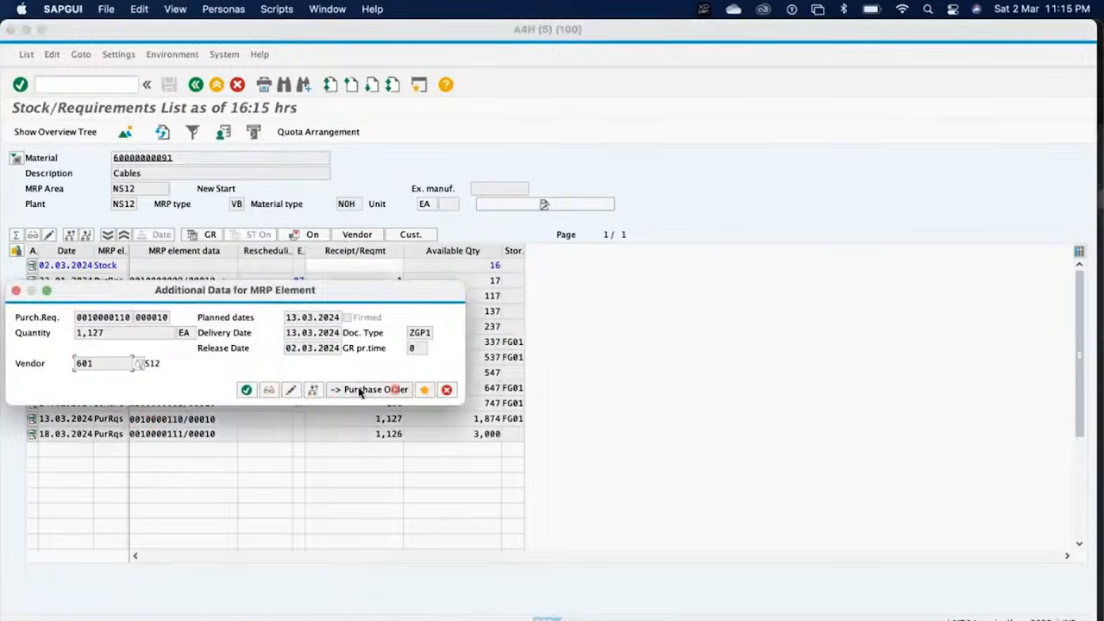
click(246, 389)
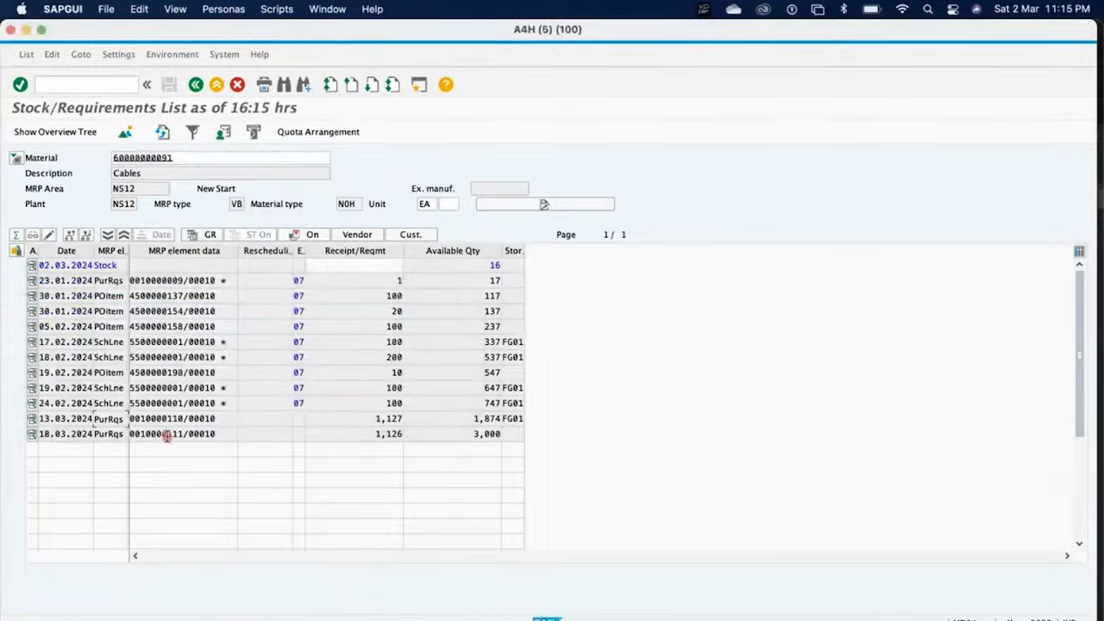
double_click(72, 435)
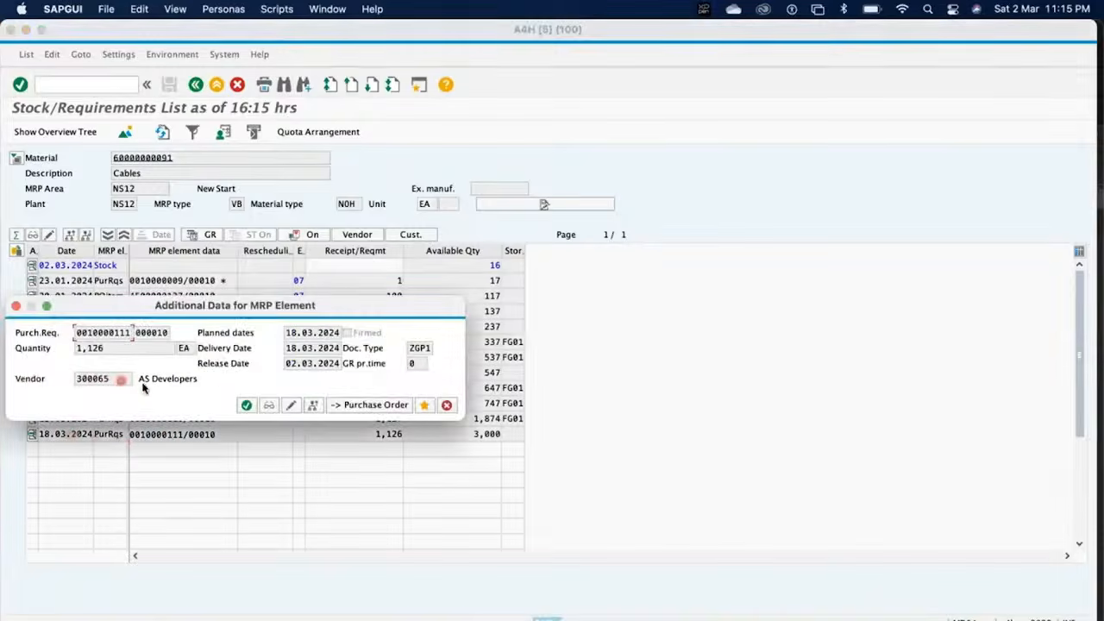
click(246, 405)
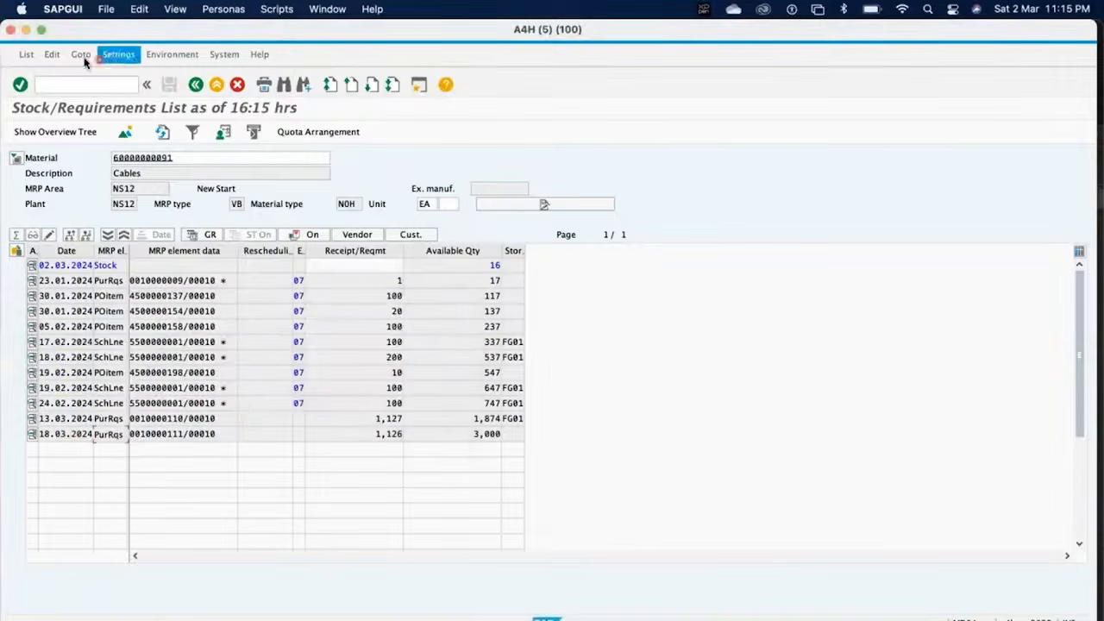
click(26, 31)
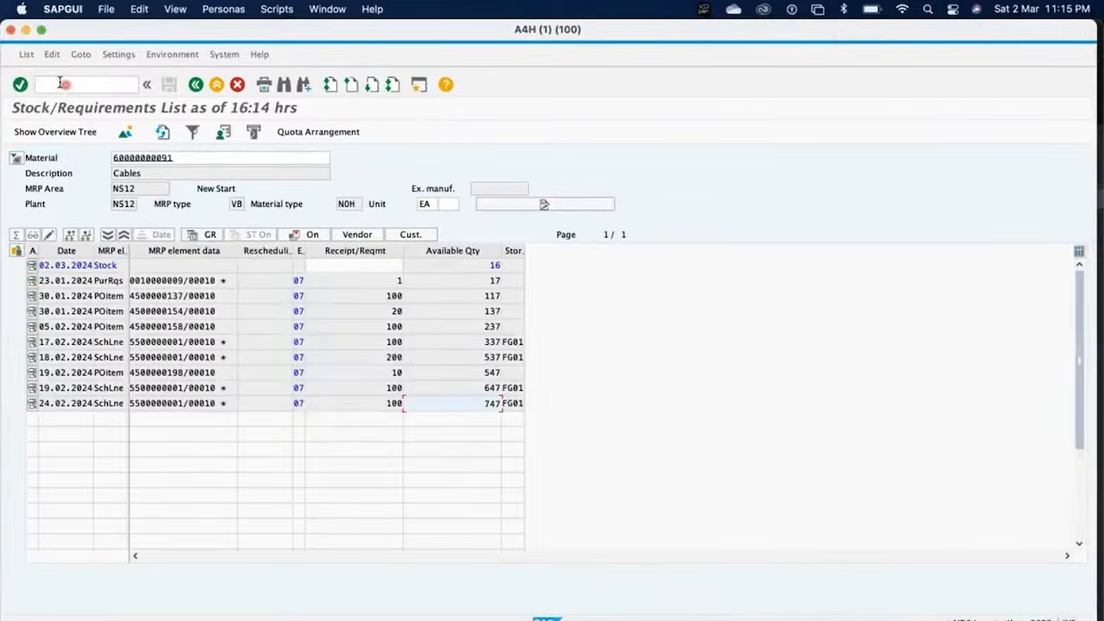
click(27, 32)
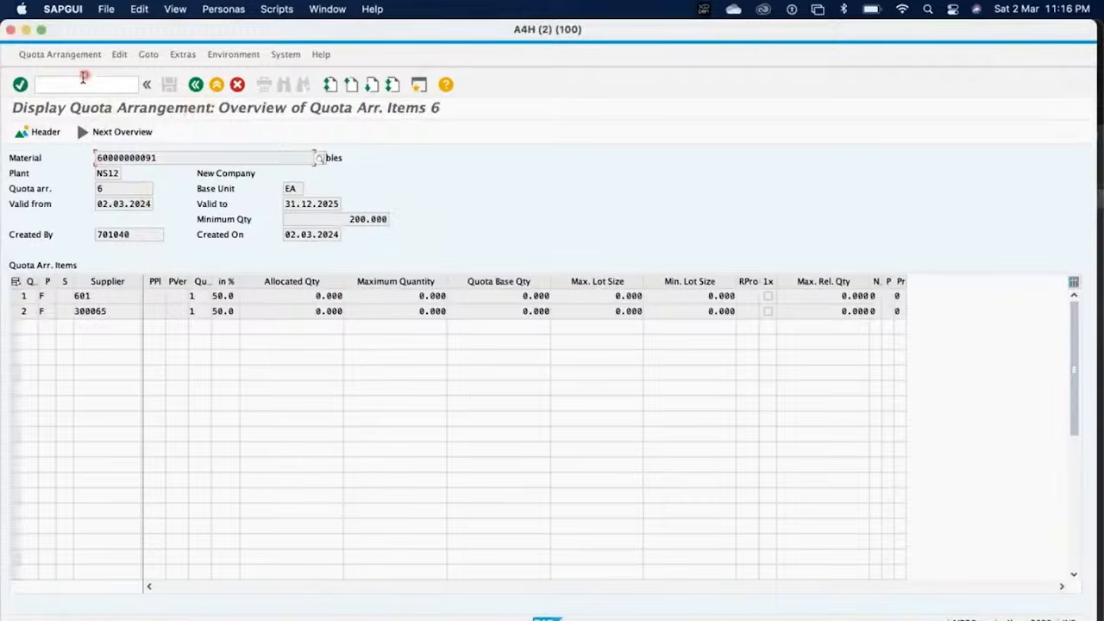
click(86, 84)
text(/OMEQ)
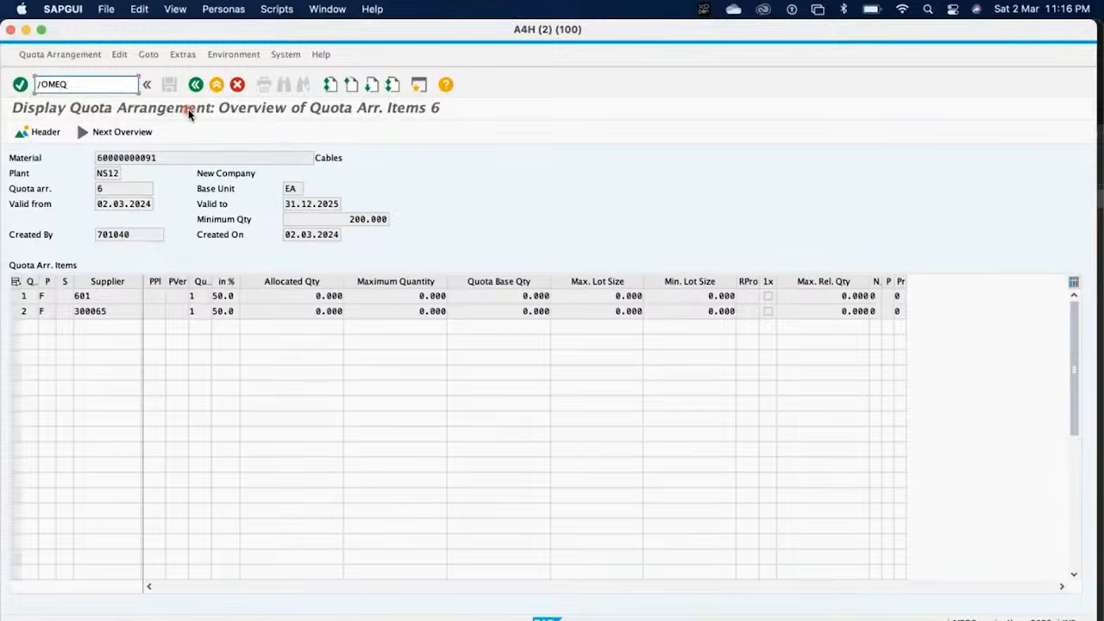
key(Return)
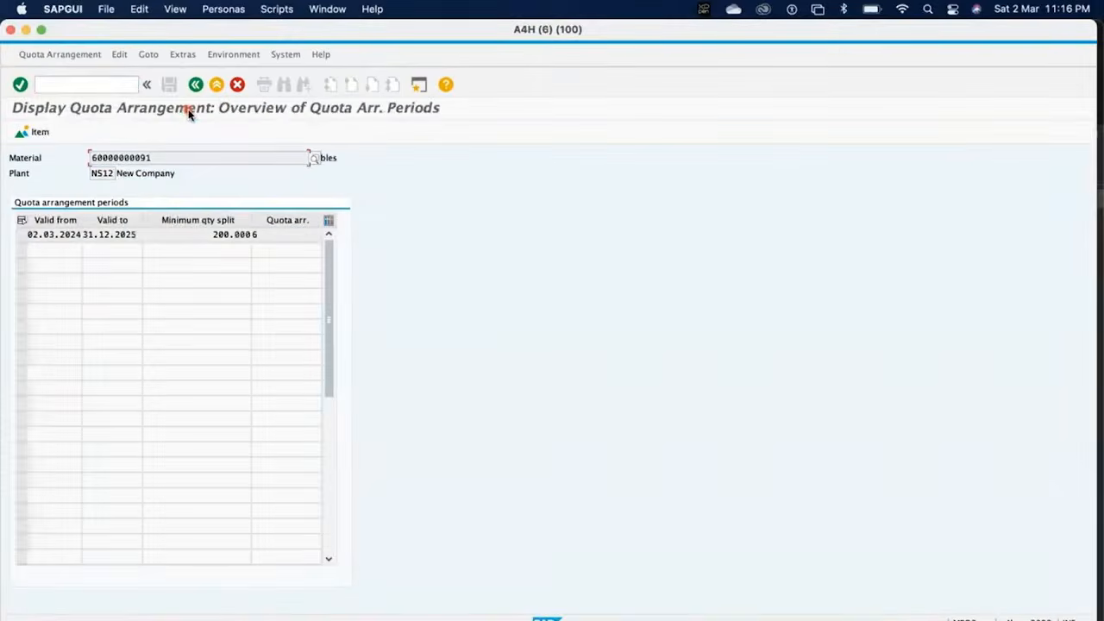
click(21, 234)
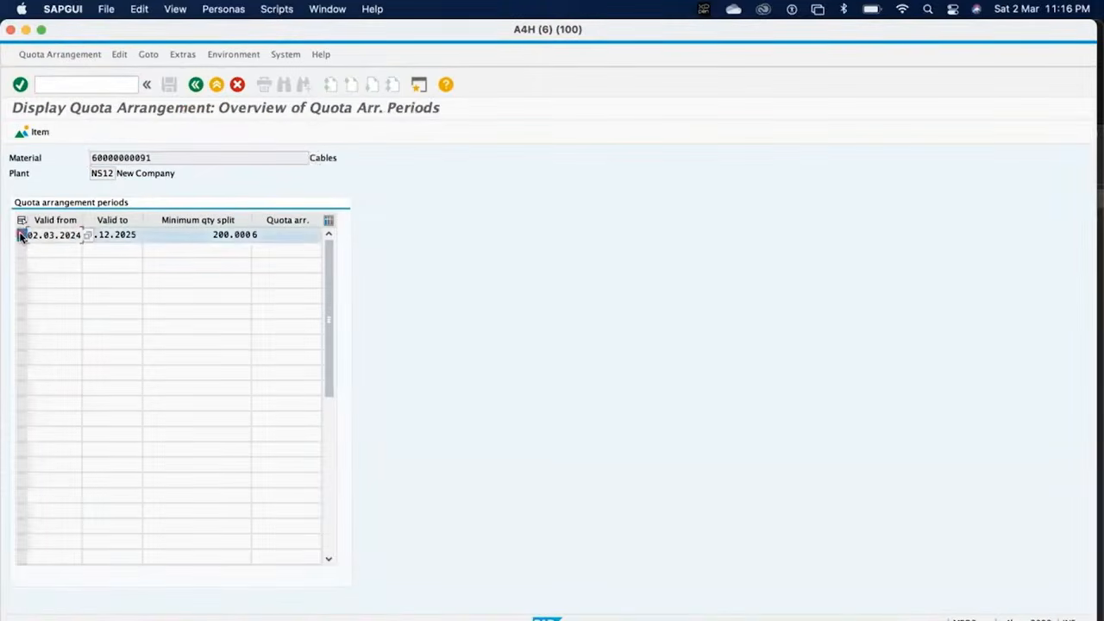
click(34, 132)
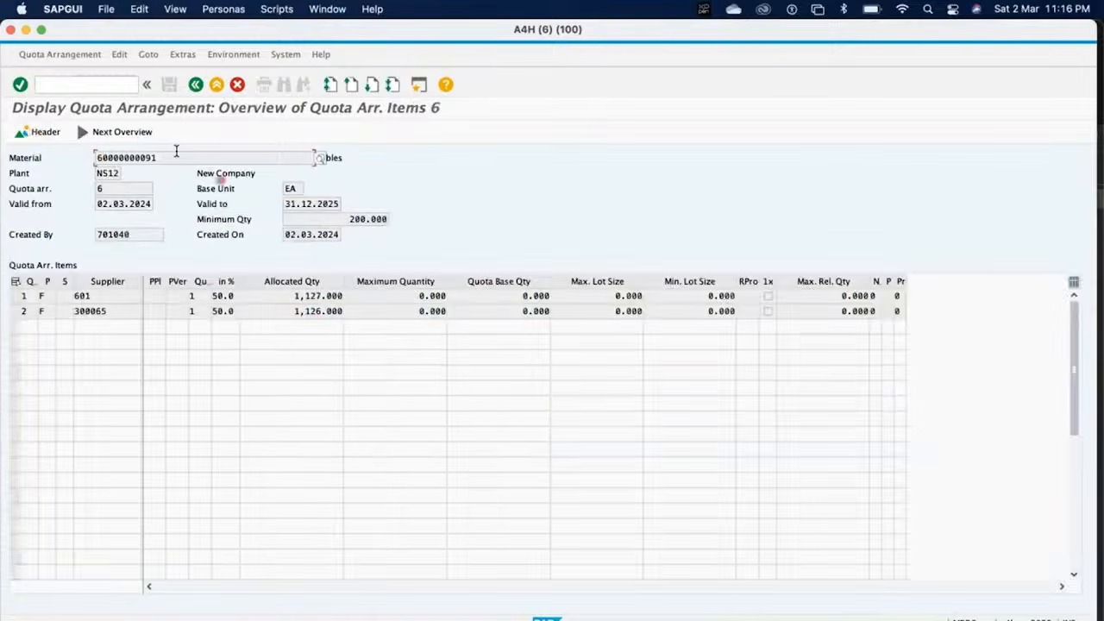
drag(86, 29, 152, 348)
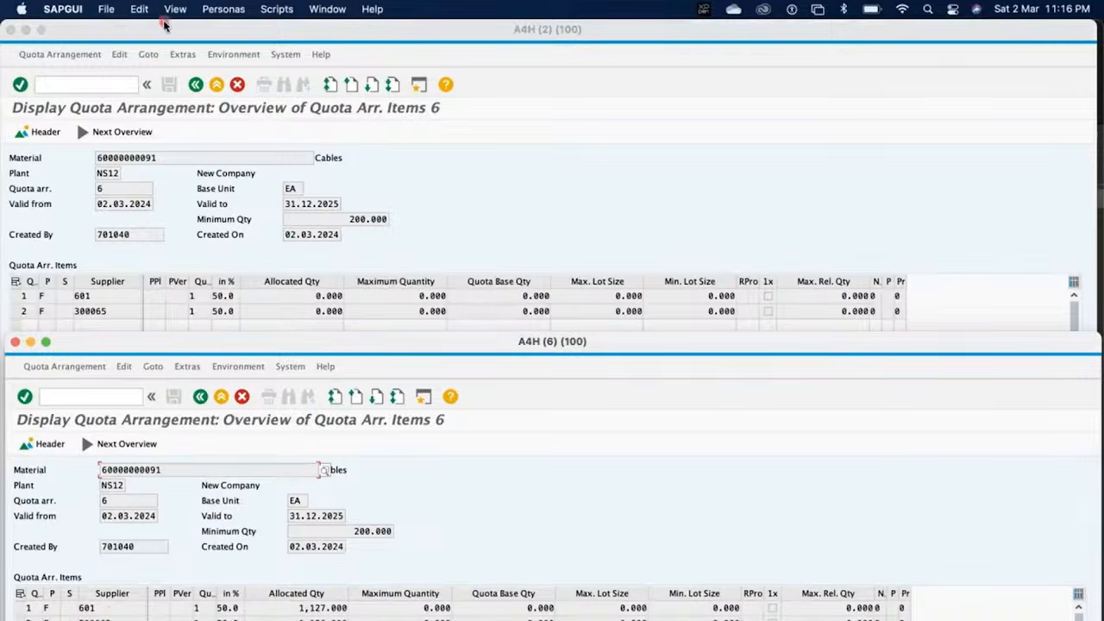
Start the transaction MM02 in session 2 in place of the quota arrangement display
click(95, 86)
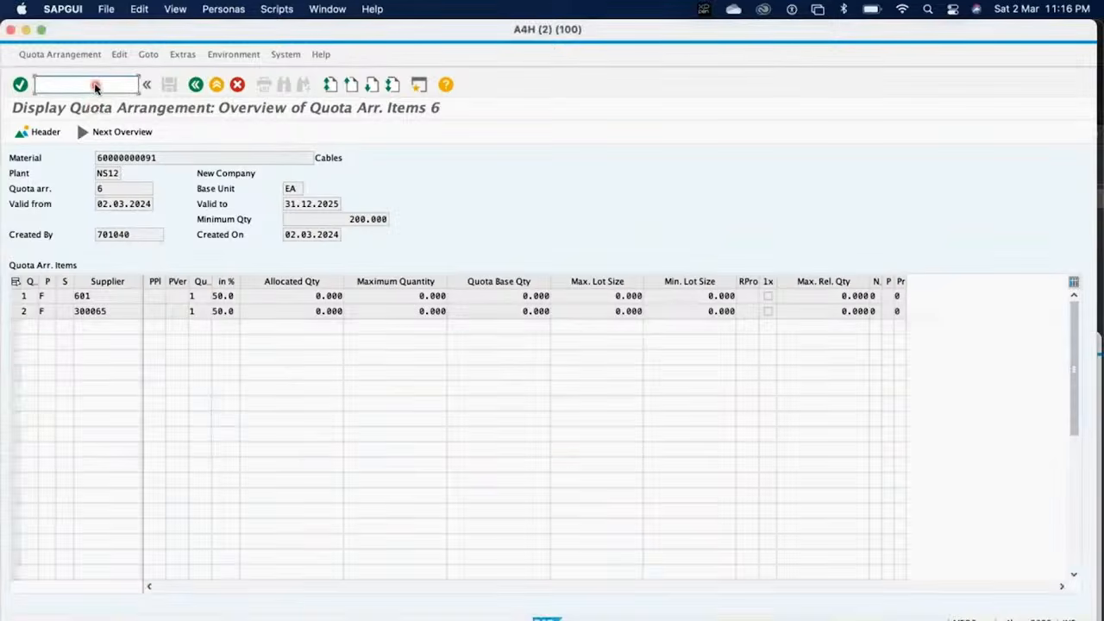
text(/NMM)
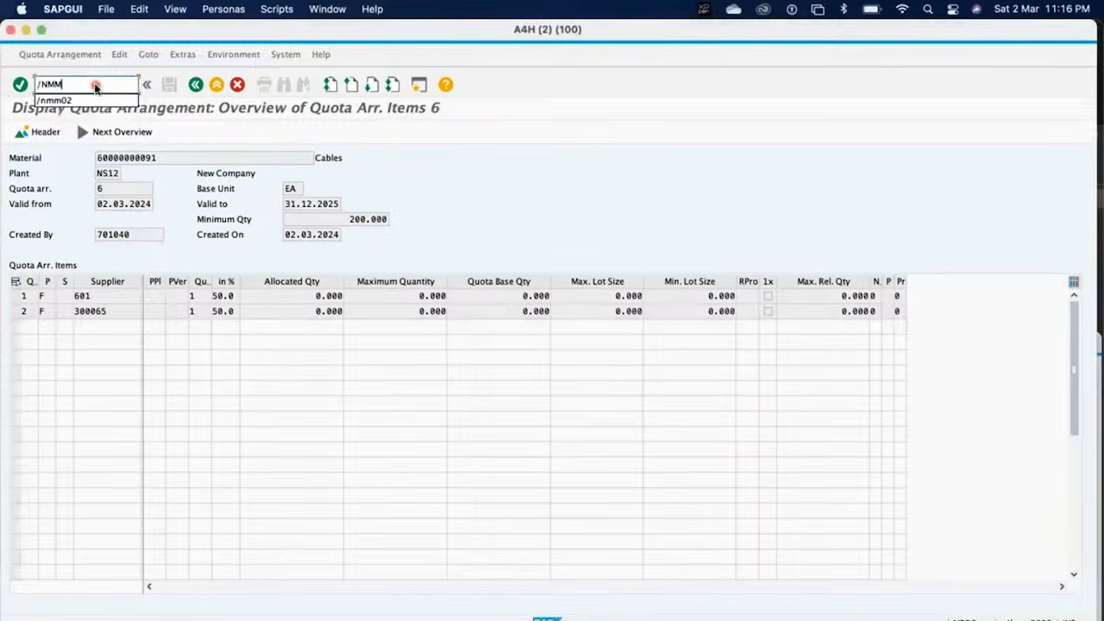
text(02)
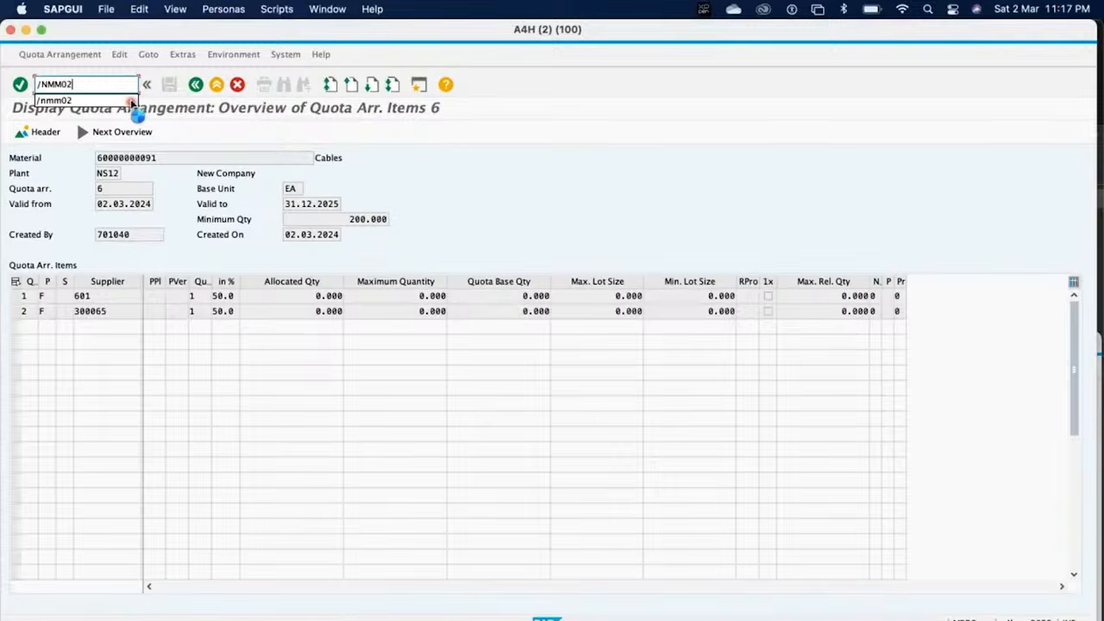
key(Return)
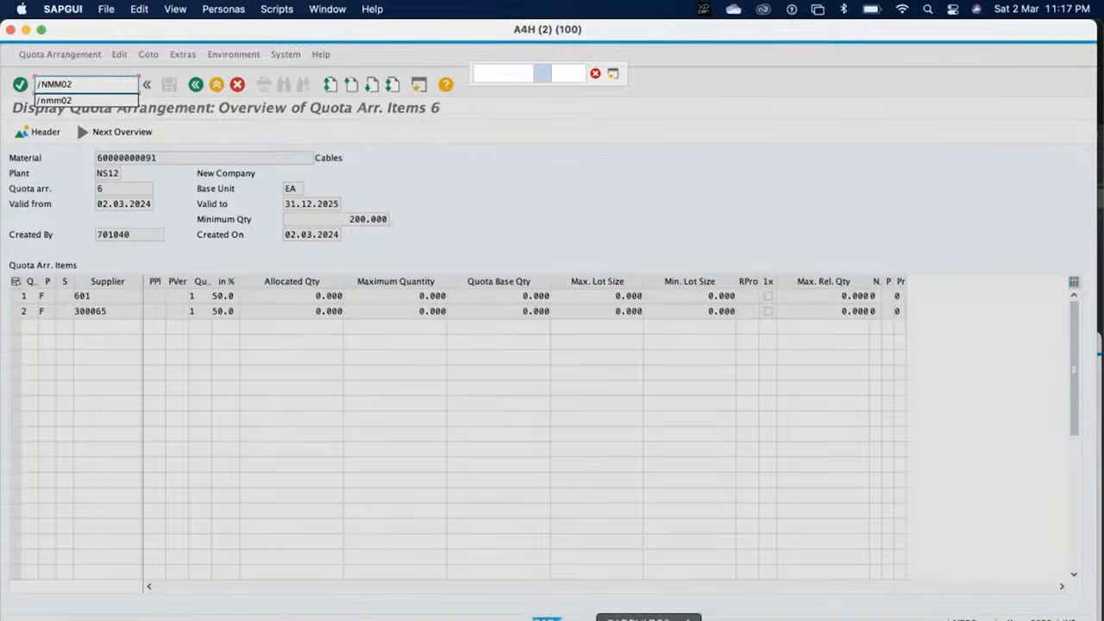
Switch to session A4H (3) and open the purchase order dated 05.02.2024 for editing from its stock/requirements list
right_click(726, 619)
click(726, 619)
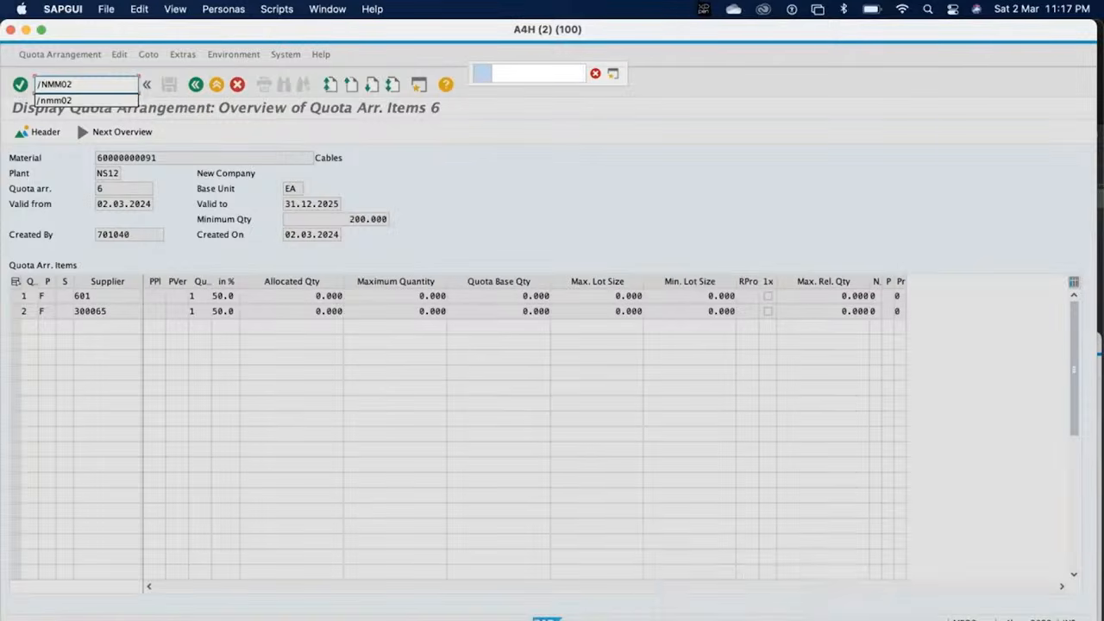
right_click(649, 619)
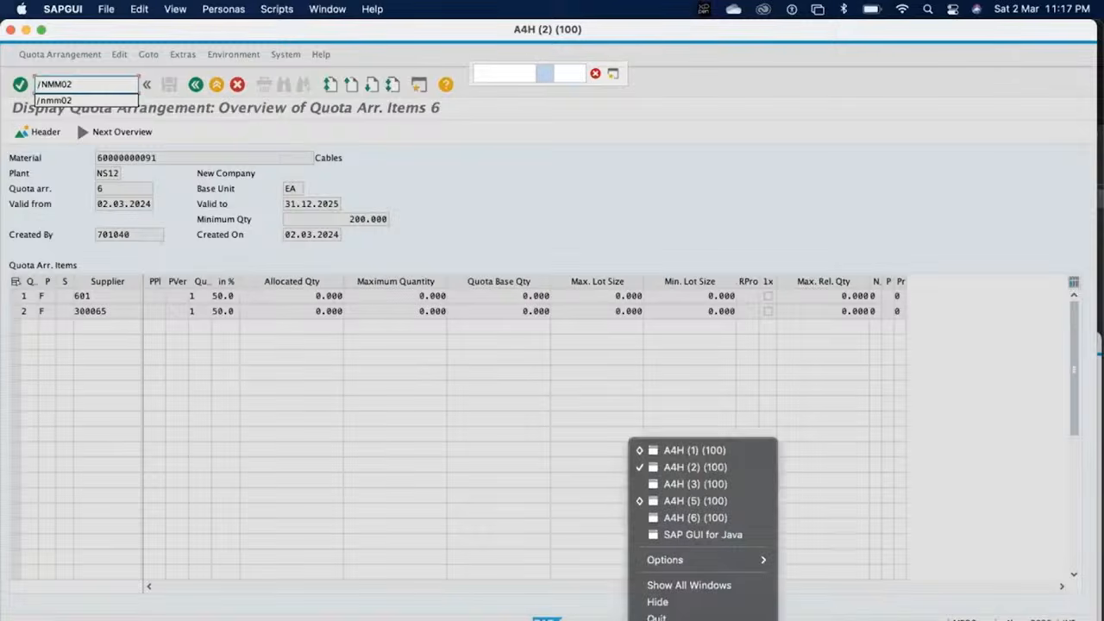
click(681, 485)
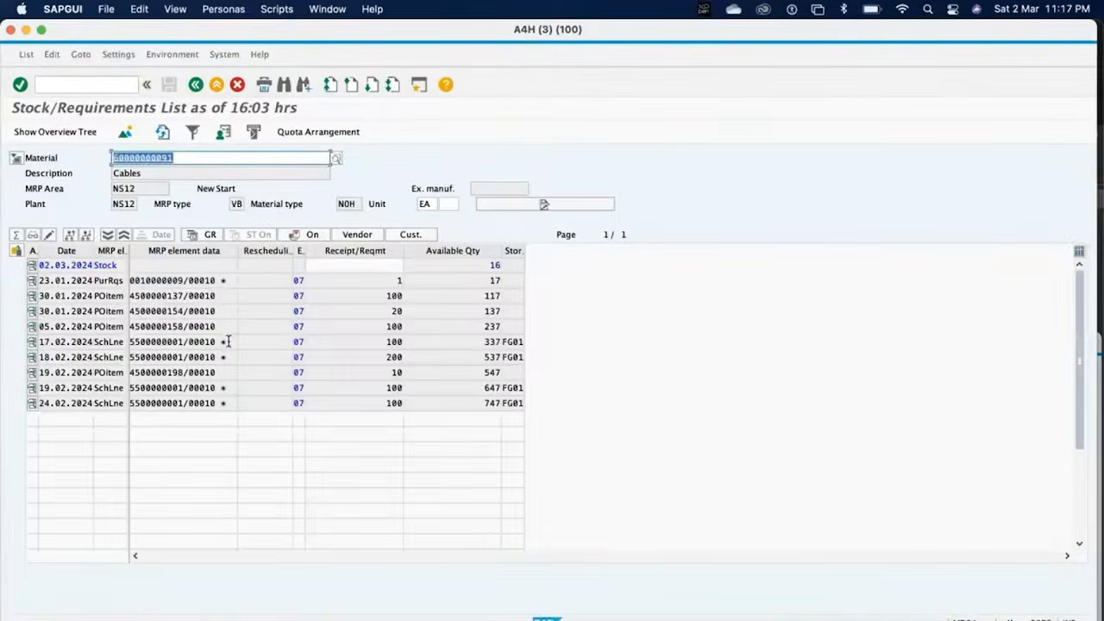
click(391, 312)
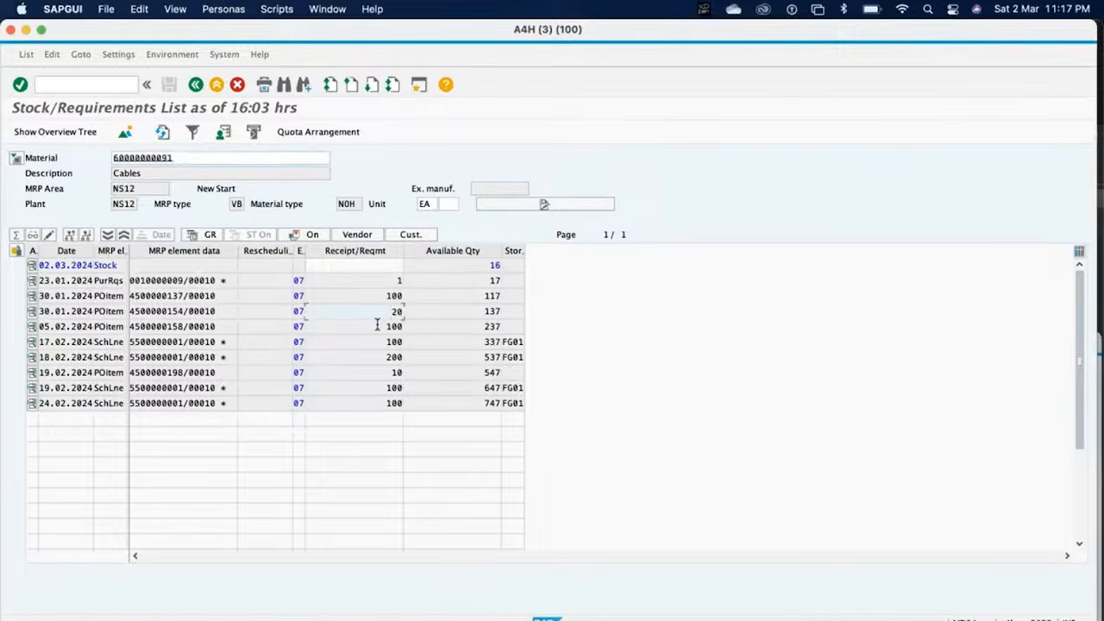
click(377, 326)
double_click(153, 325)
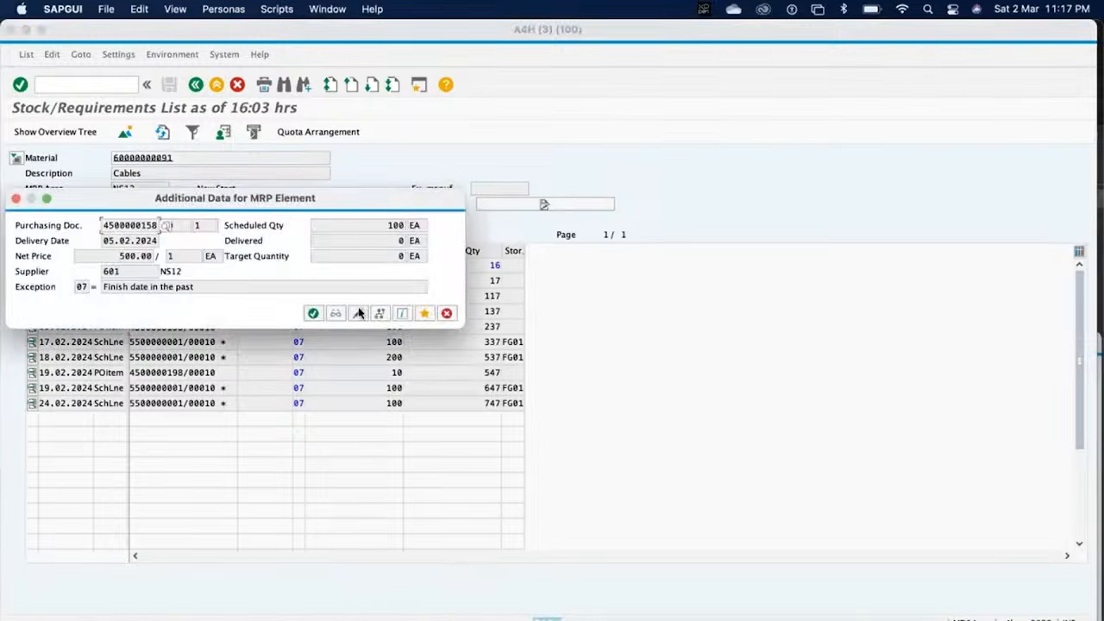
click(356, 314)
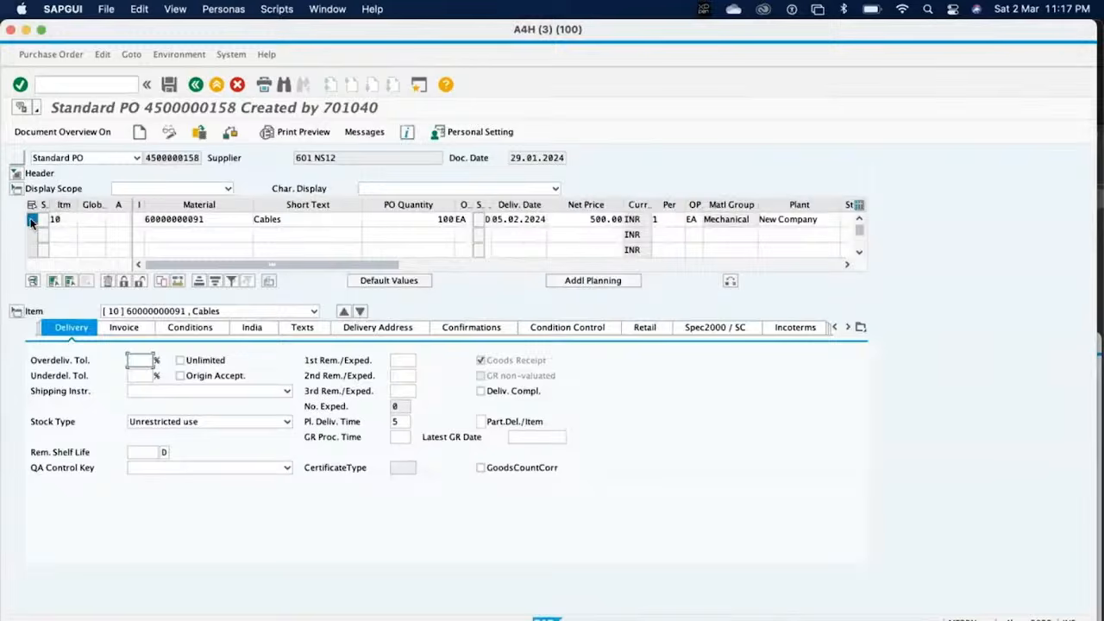
Delete item 10 (Cables) from the purchase order and confirm the deletion
click(33, 220)
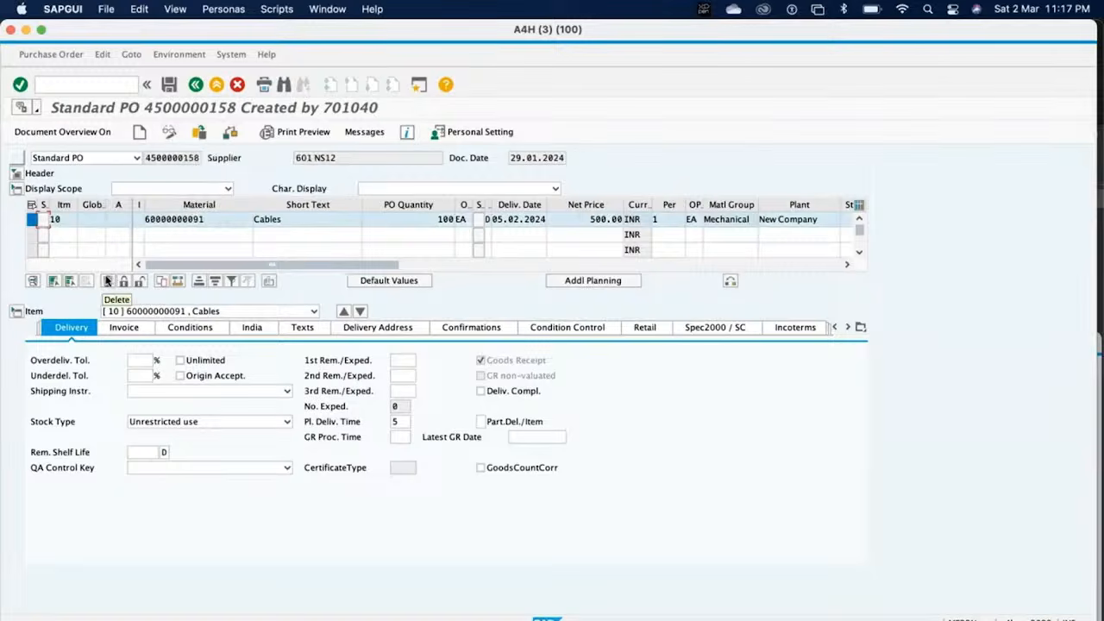
click(107, 281)
click(211, 246)
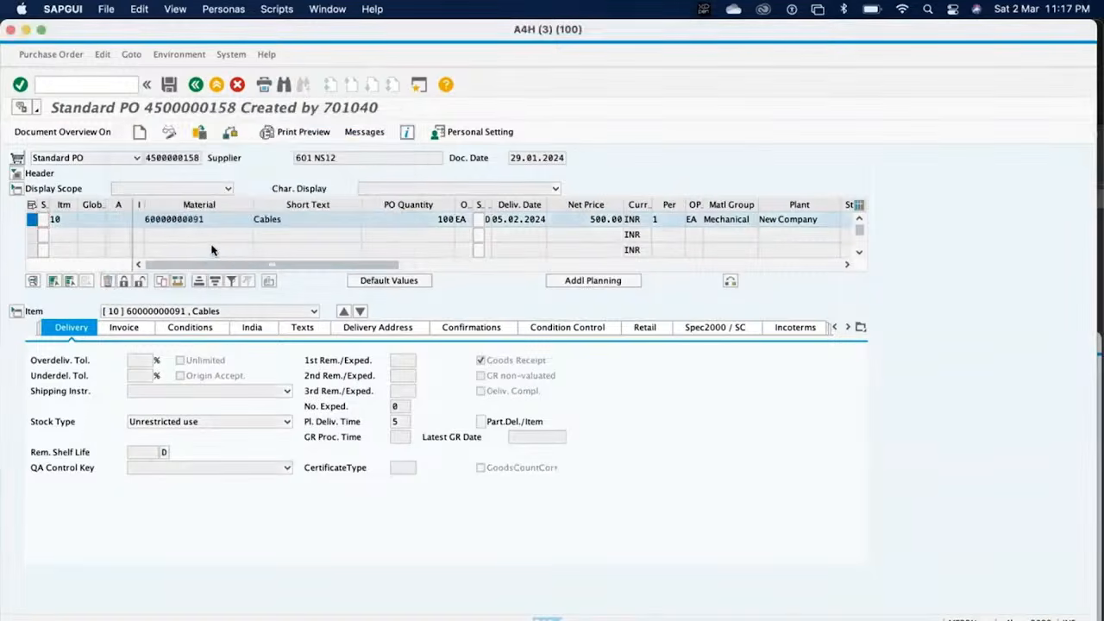
Save the purchase order deletion, refresh the stock/requirements list and check the available quantity after the last purchase requisition
click(169, 84)
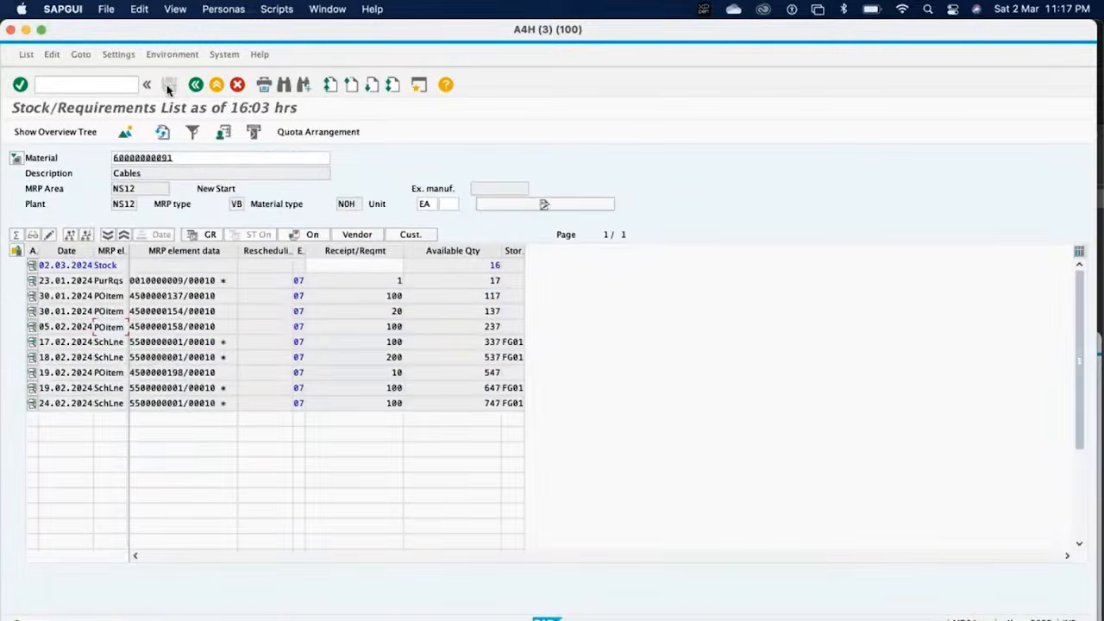
click(162, 135)
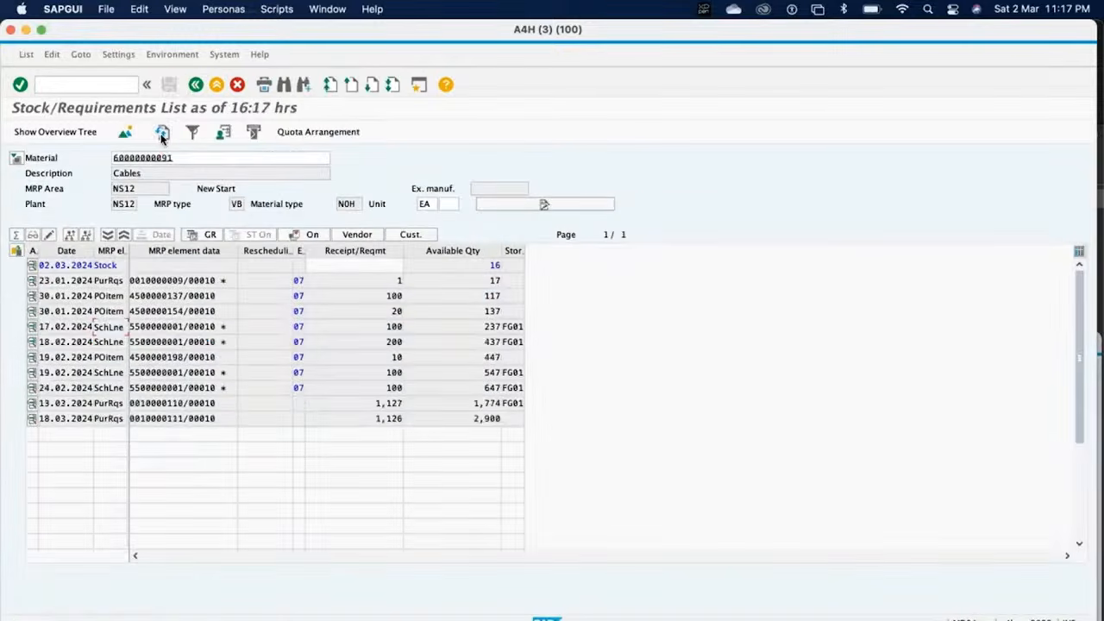
click(162, 137)
drag(455, 423, 526, 434)
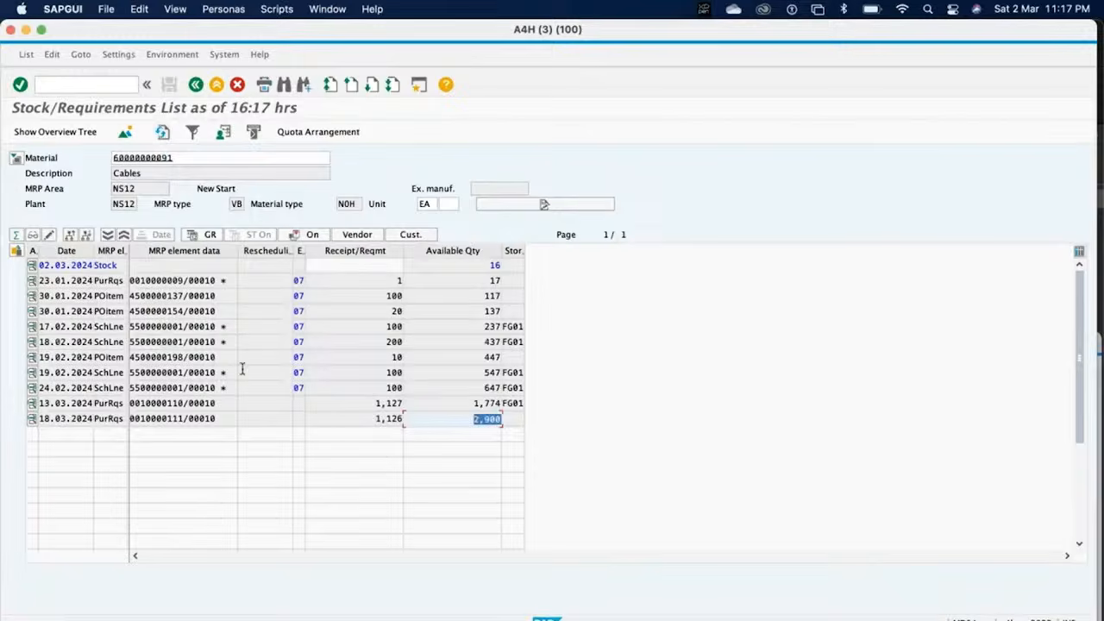
drag(463, 417, 515, 422)
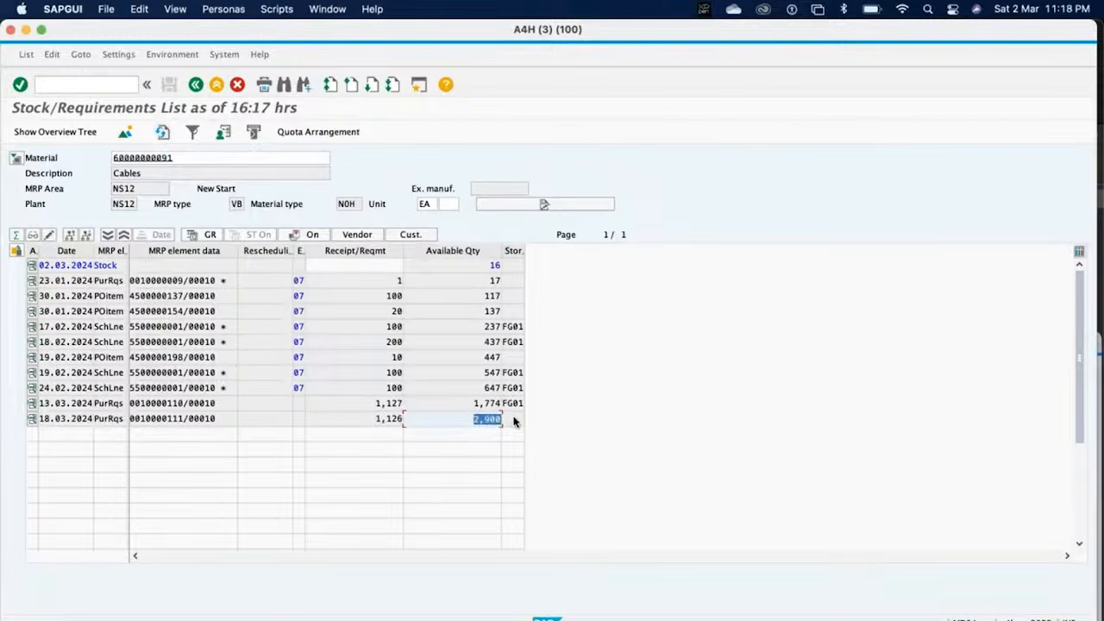
click(82, 86)
text(/nmd02)
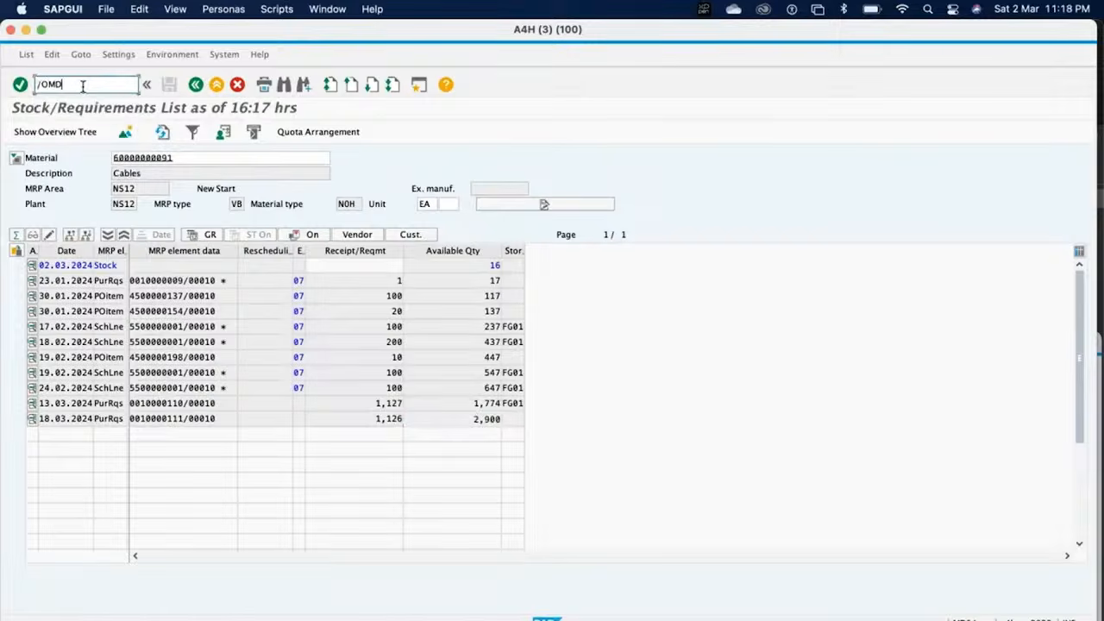
key(Return)
key(Tab)
key(Tab)
key(Tab)
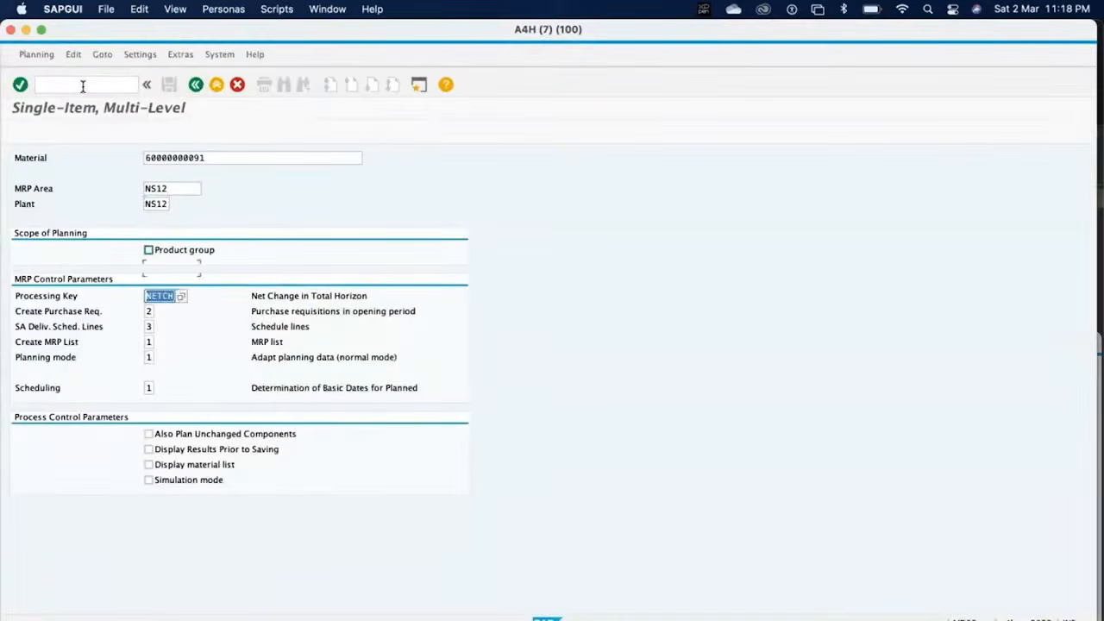
key(Tab)
text(1)
key(Tab)
key(Tab)
key(Return)
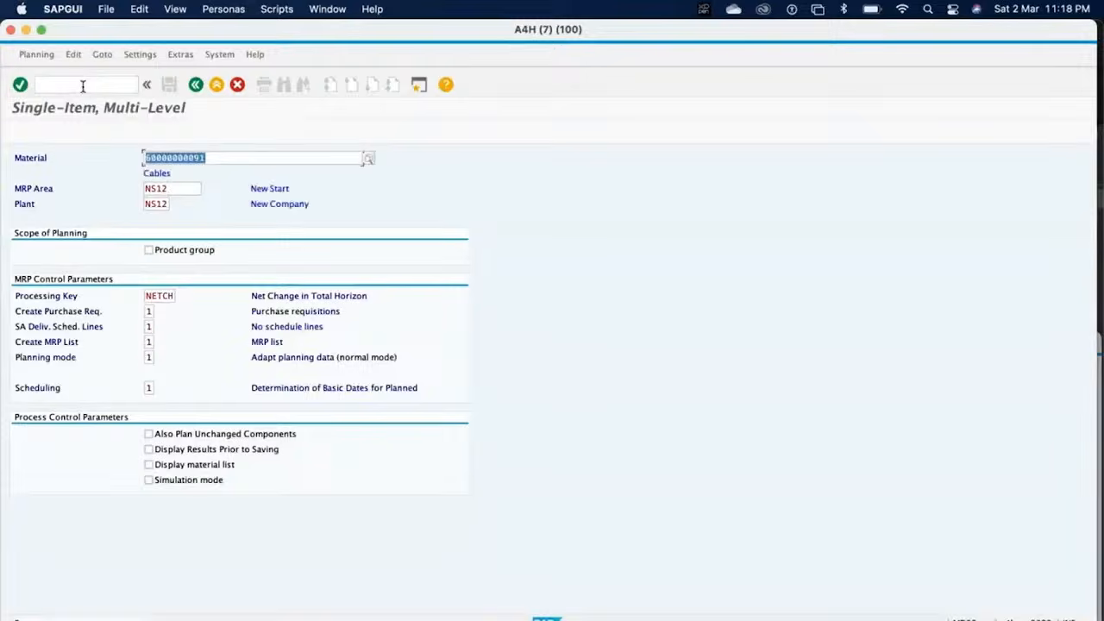
key(Return)
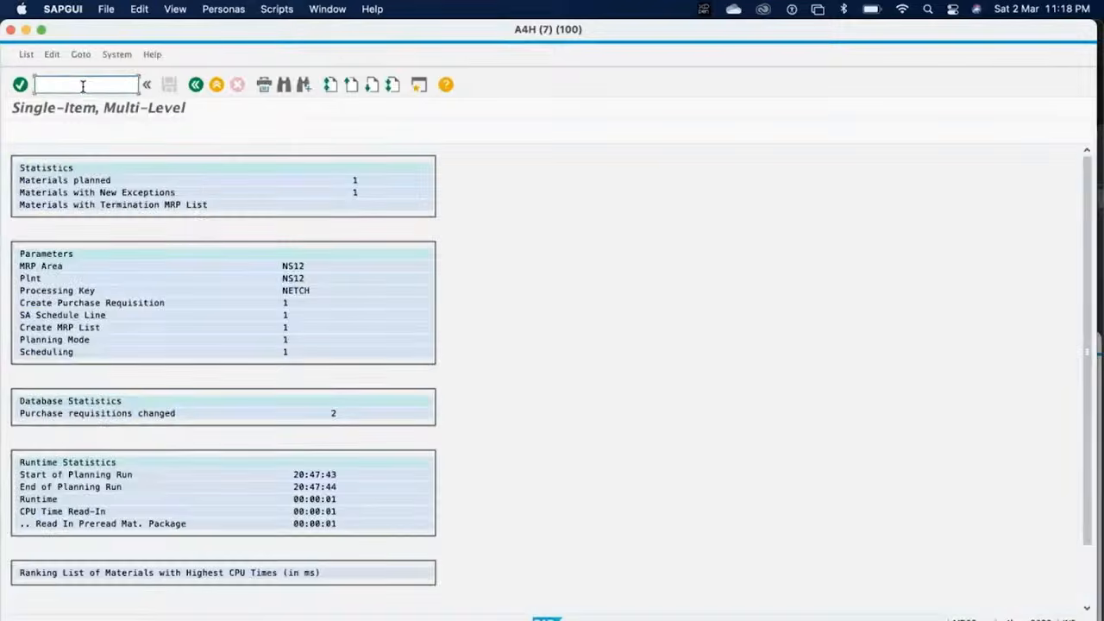
text(/N)
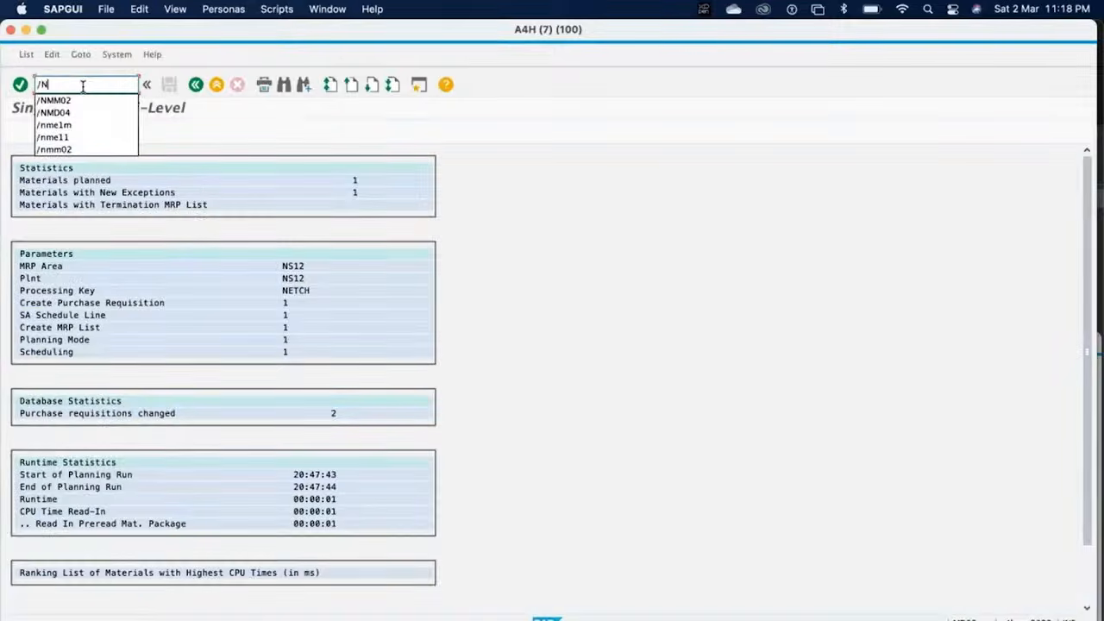
text(MD03)
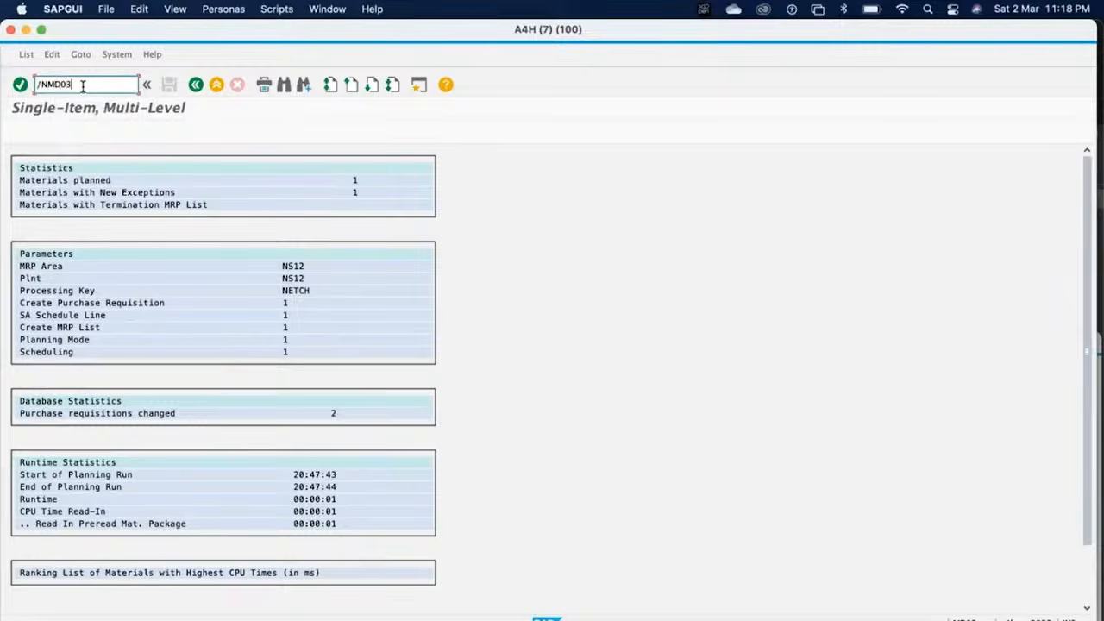
key(Return)
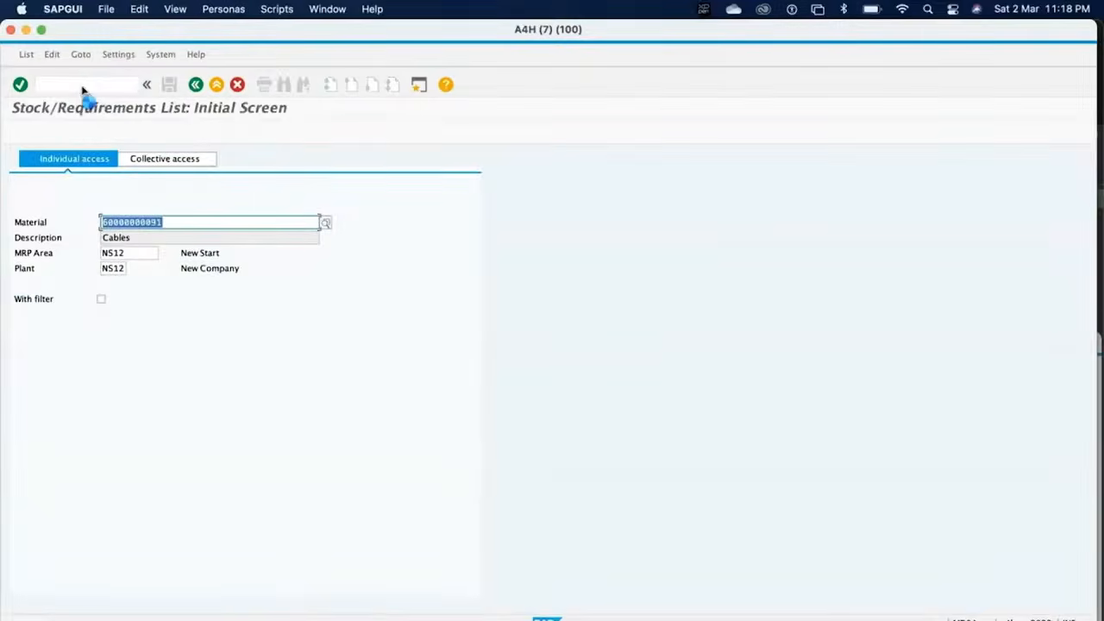
key(Return)
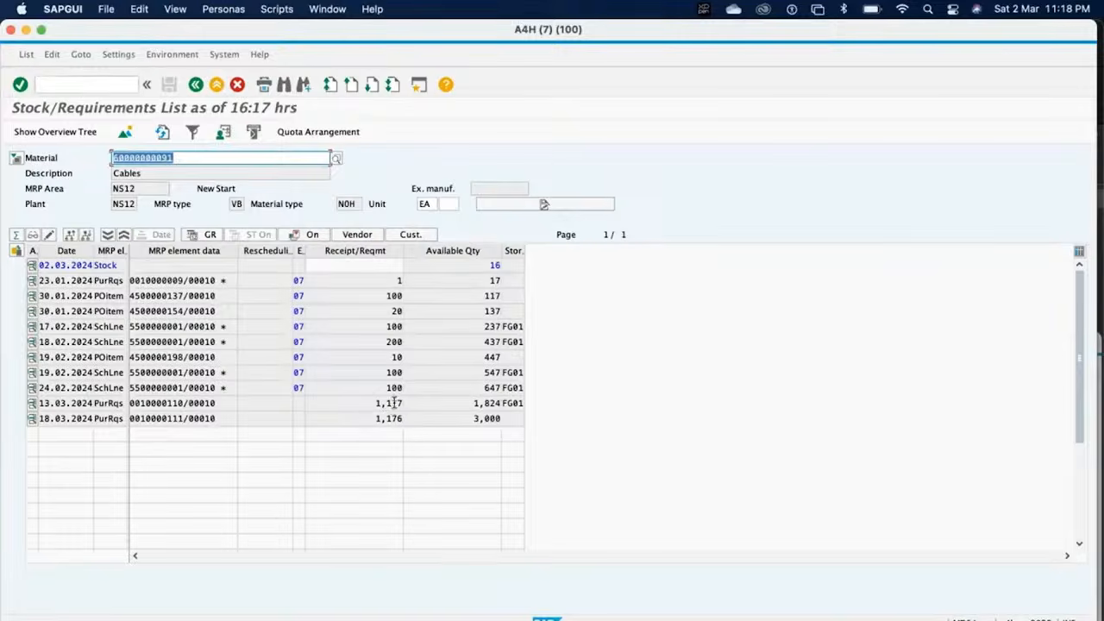
mouse_move(390, 402)
mouse_down()
mouse_move(404, 402)
mouse_move(390, 419)
mouse_move(407, 420)
mouse_move(399, 403)
mouse_move(411, 405)
mouse_up()
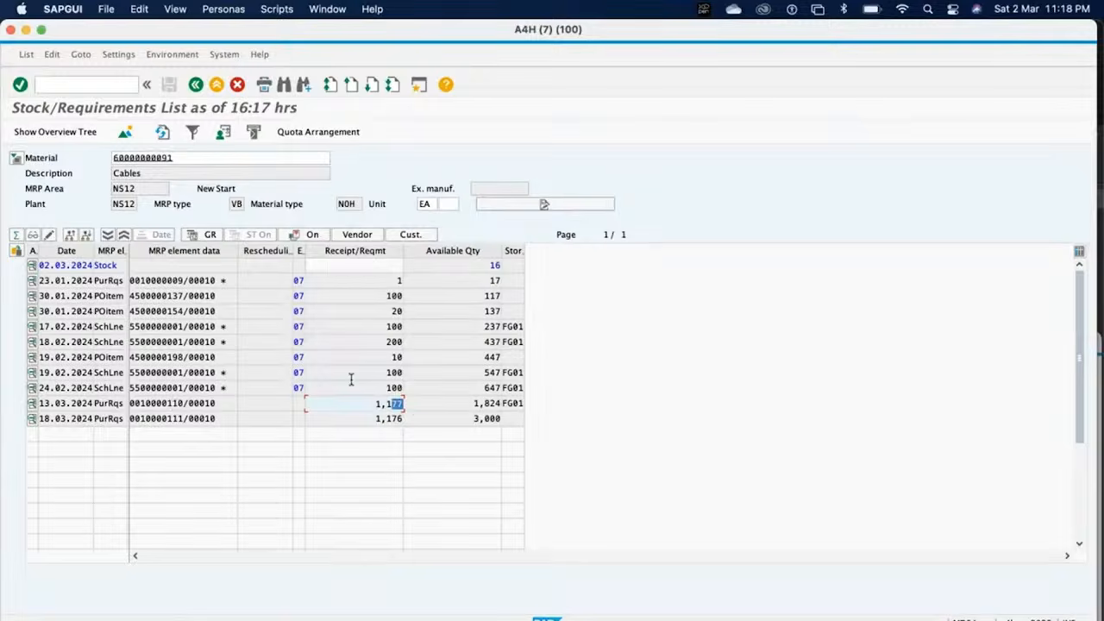
click(396, 418)
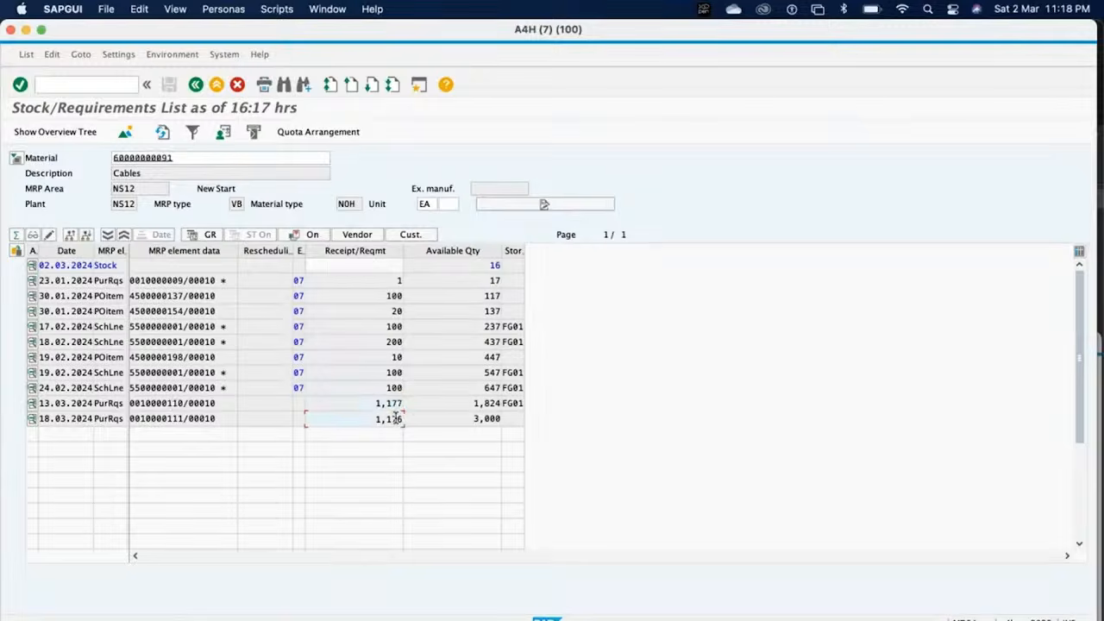
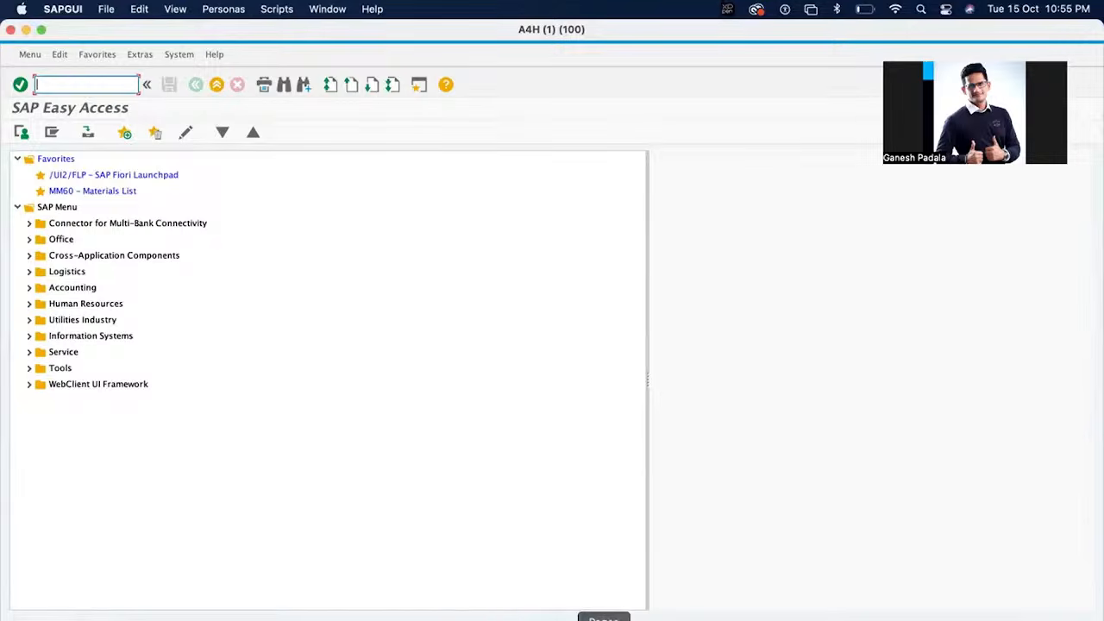
Open the list display of purchase requisitions with transaction ME5A
click(54, 281)
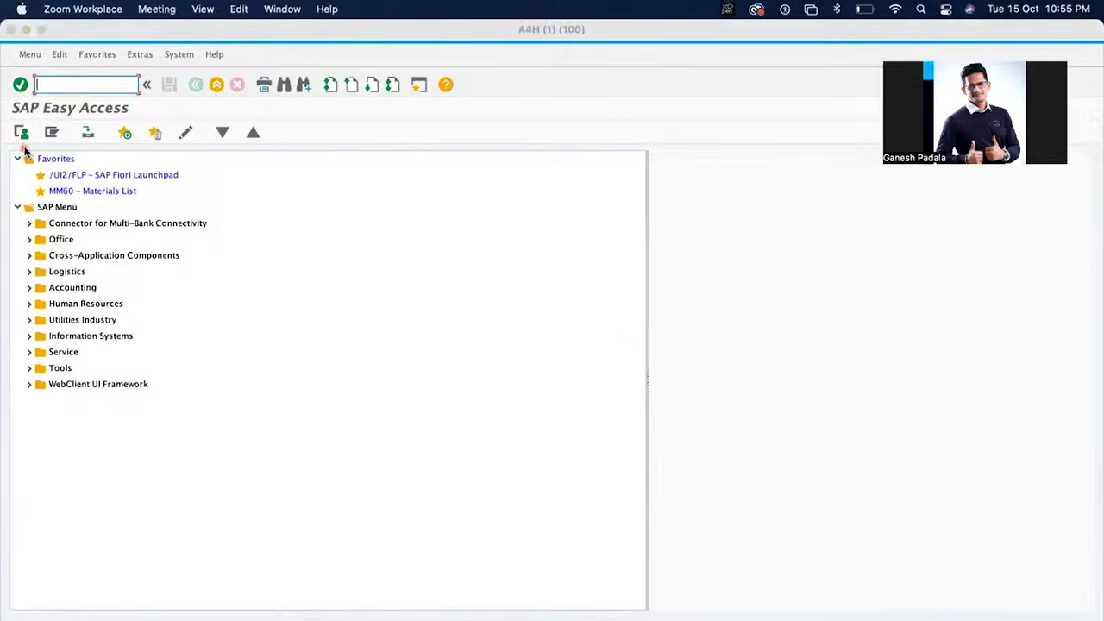
click(53, 84)
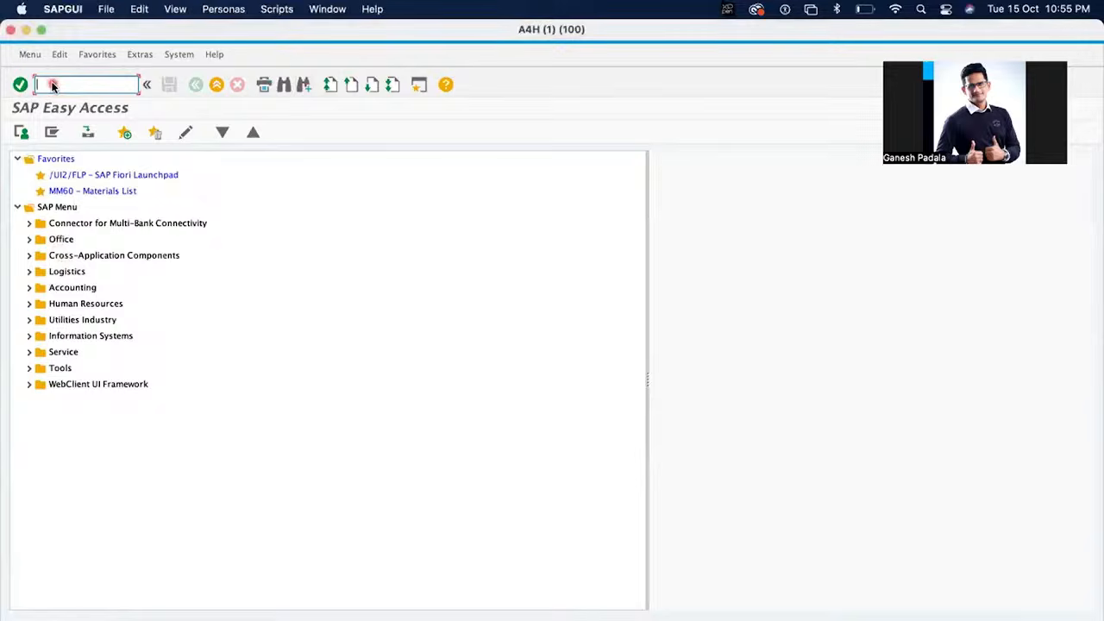
text(me)
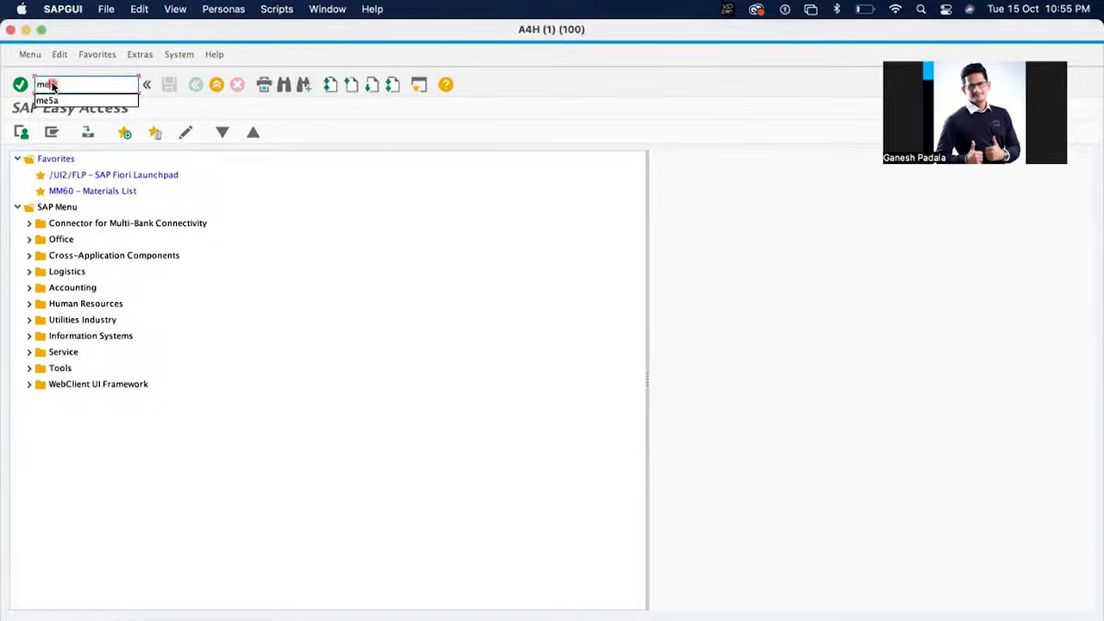
text(5a)
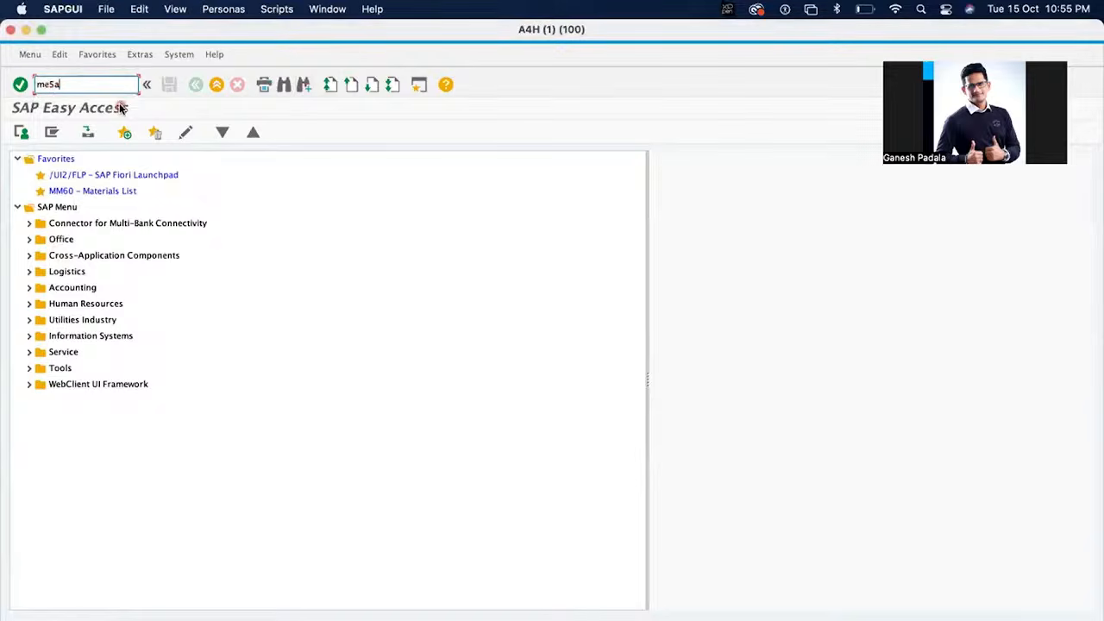
key(Return)
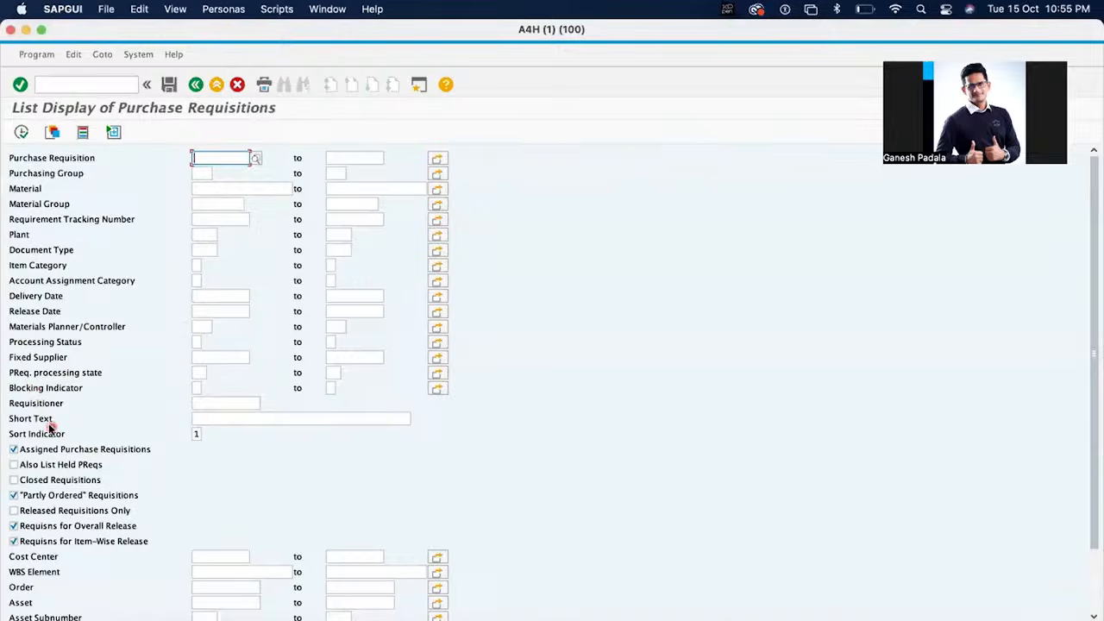
Show the dynamic selections and add Requisition date from the Purchase Requisition fields as a selection criterion
click(84, 133)
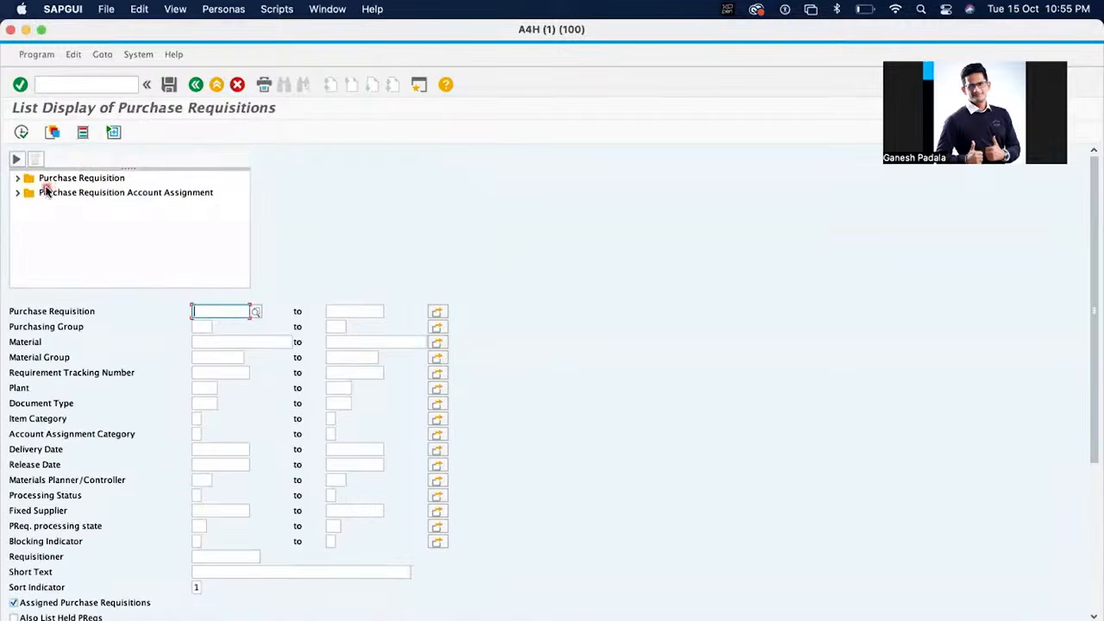
click(16, 179)
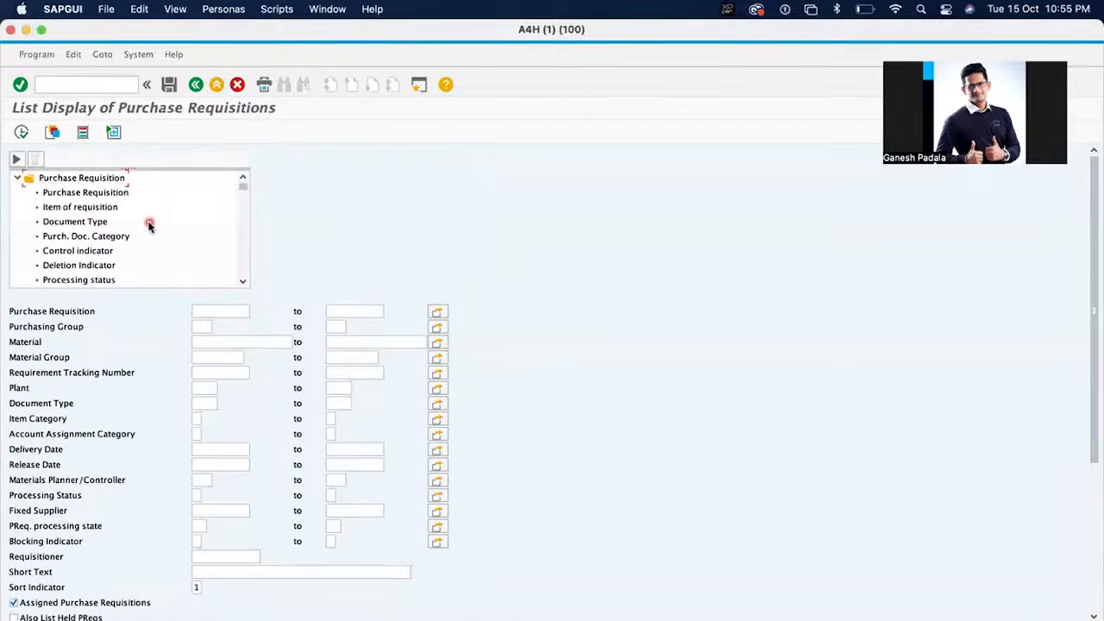
scroll(110, 252, down, 3)
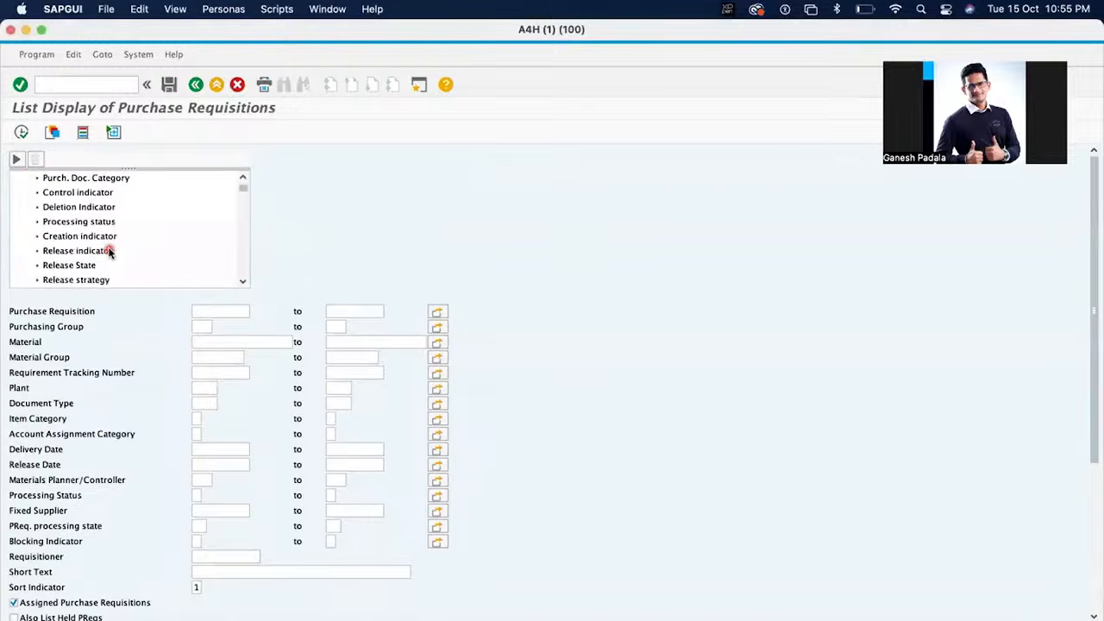
scroll(109, 252, down, 3)
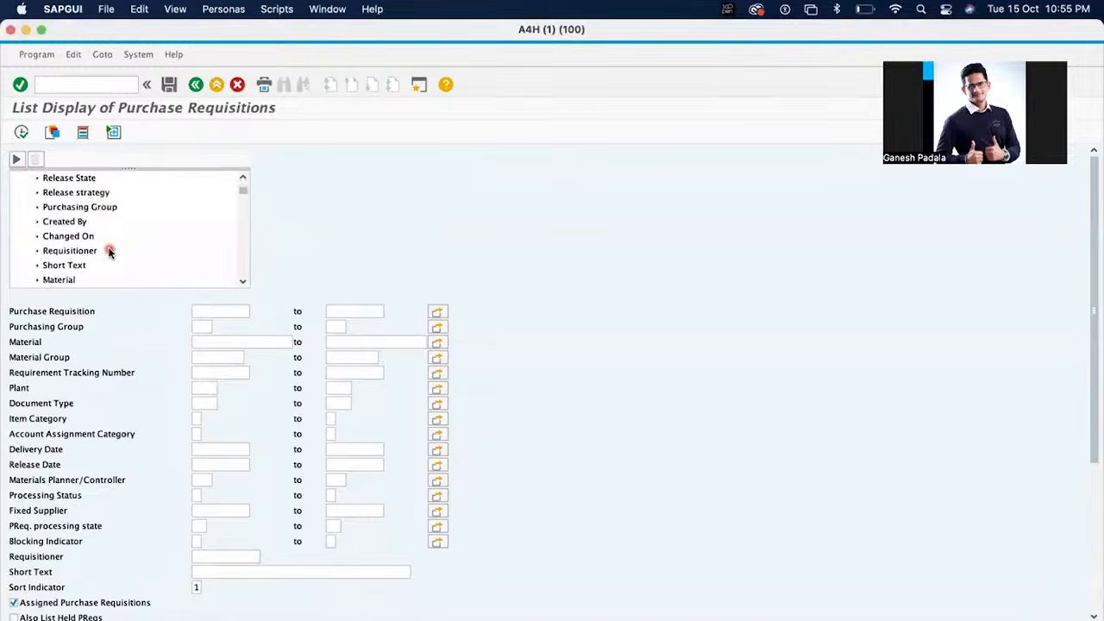
scroll(110, 252, down, 1)
scroll(110, 252, down, 2)
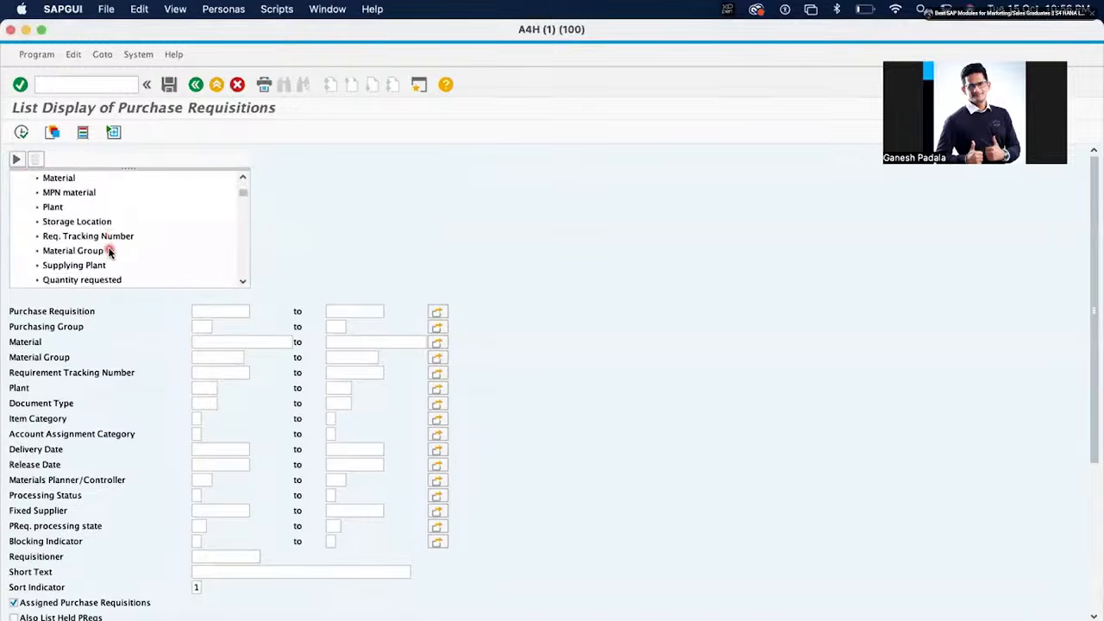
scroll(110, 252, down, 1)
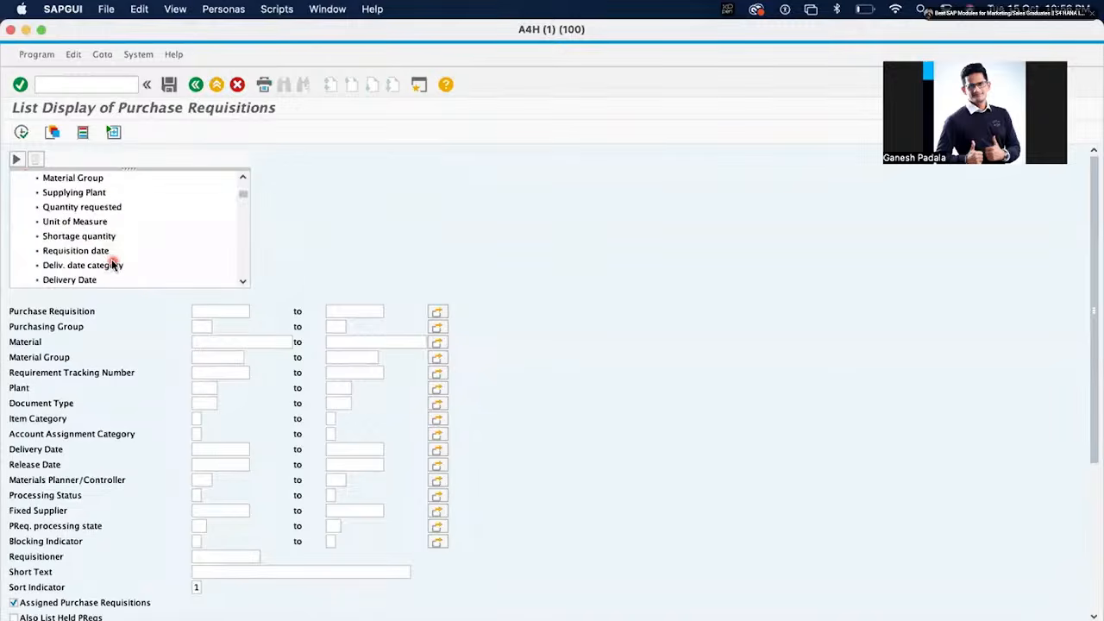
click(82, 252)
double_click(83, 255)
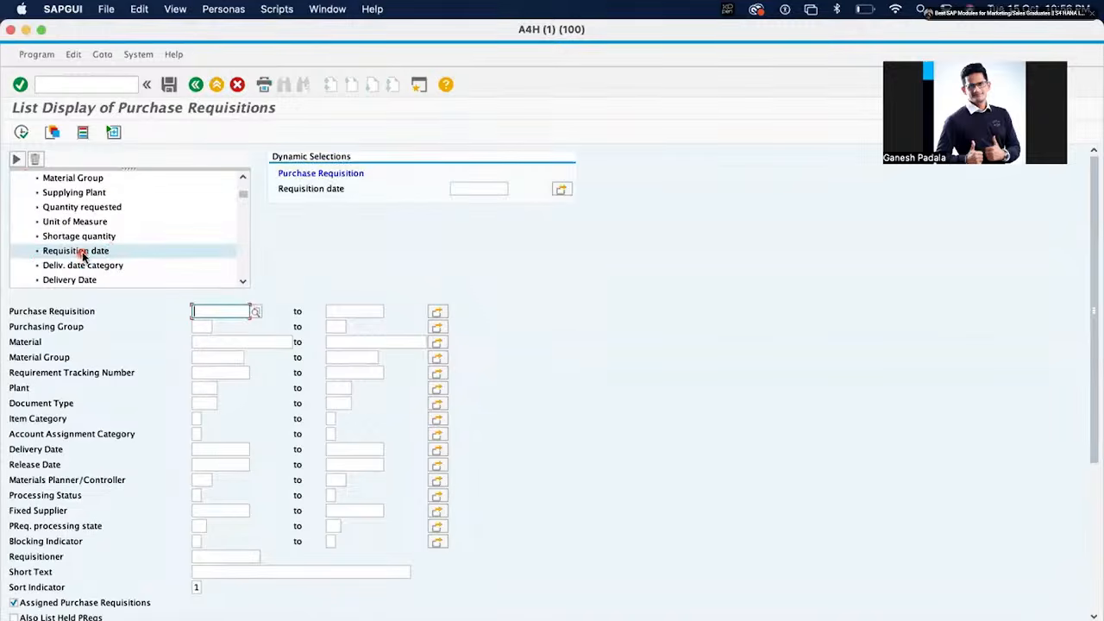
Restrict the requisition date to the range 01.10.2022 to 05.10.2024 through multiple selection
click(562, 192)
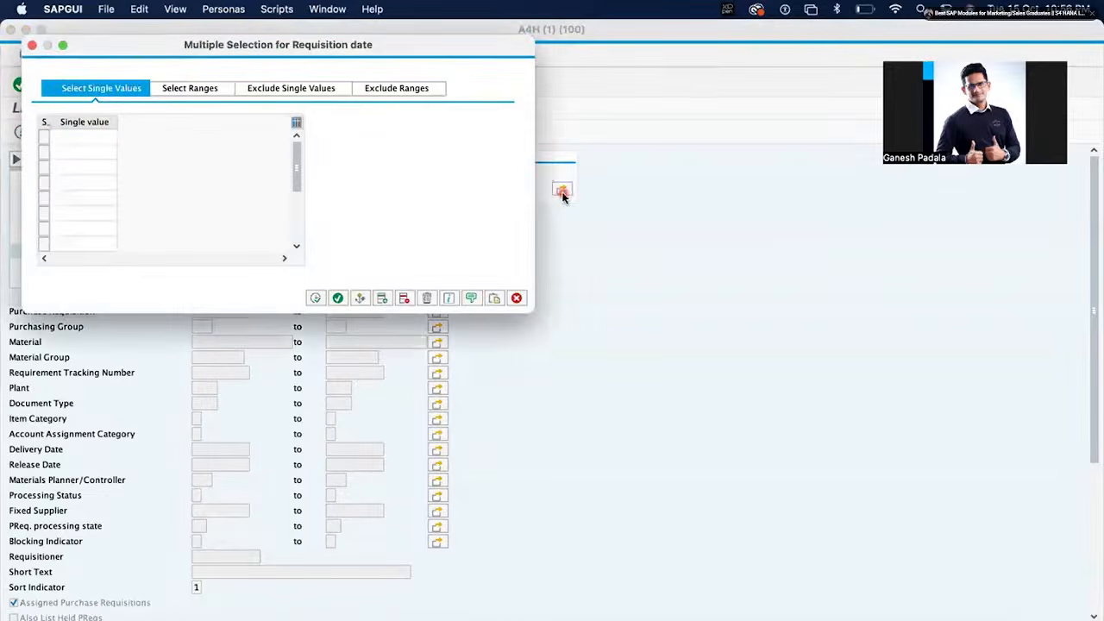
click(210, 90)
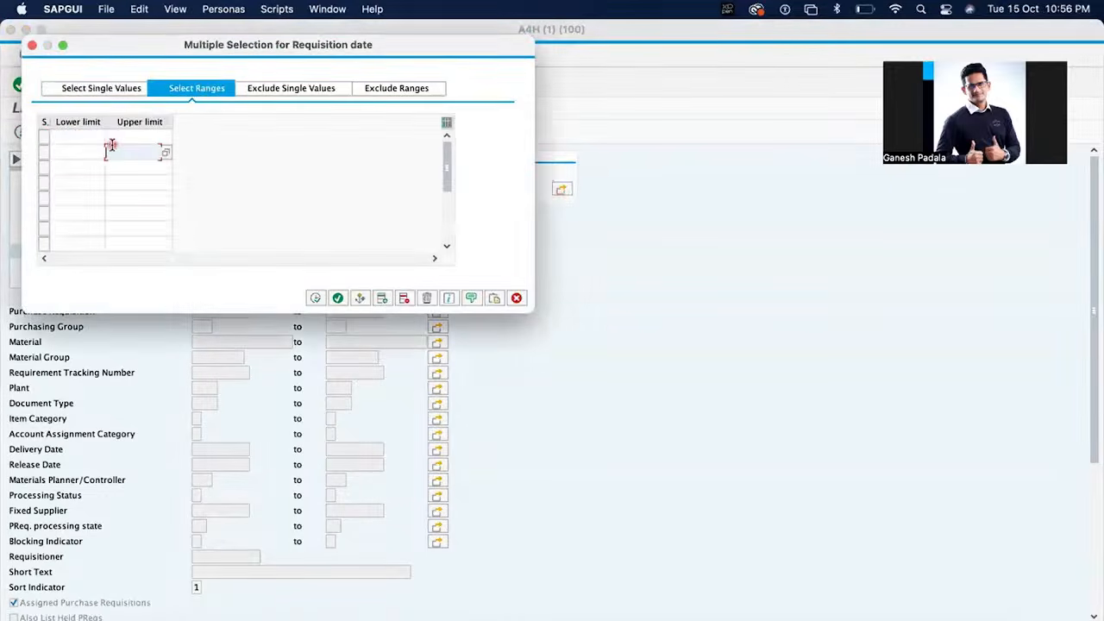
click(110, 136)
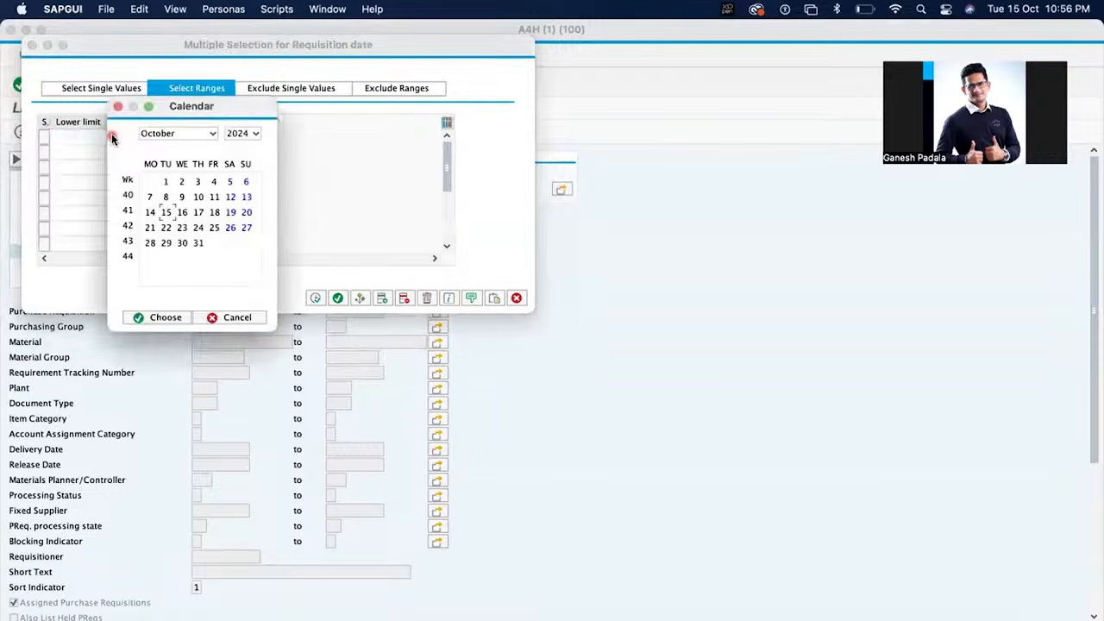
click(249, 134)
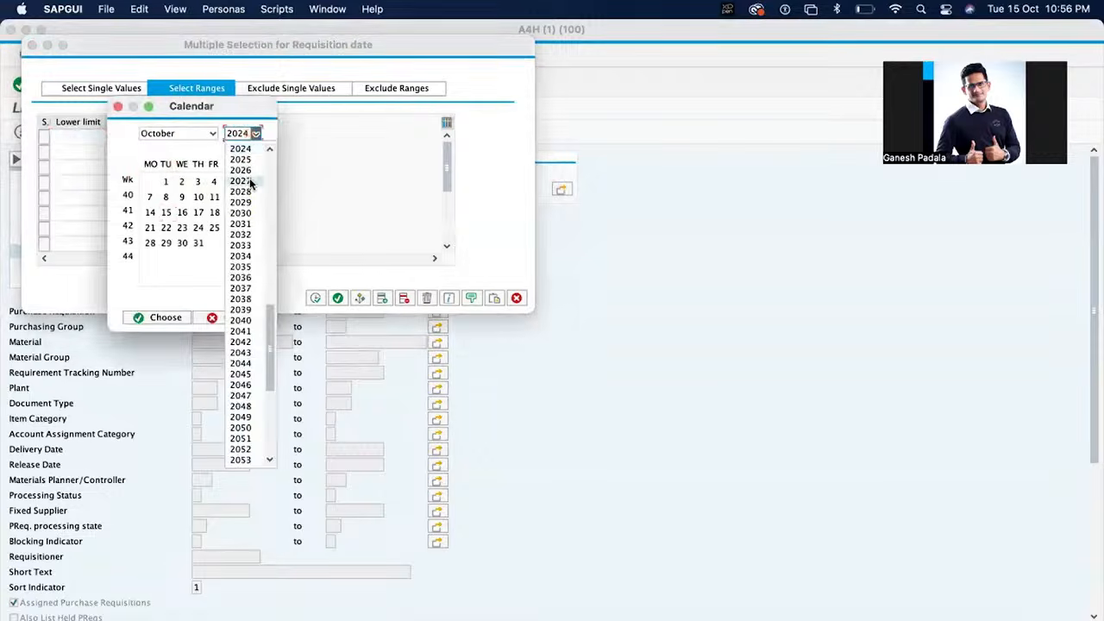
scroll(263, 152, up, 2)
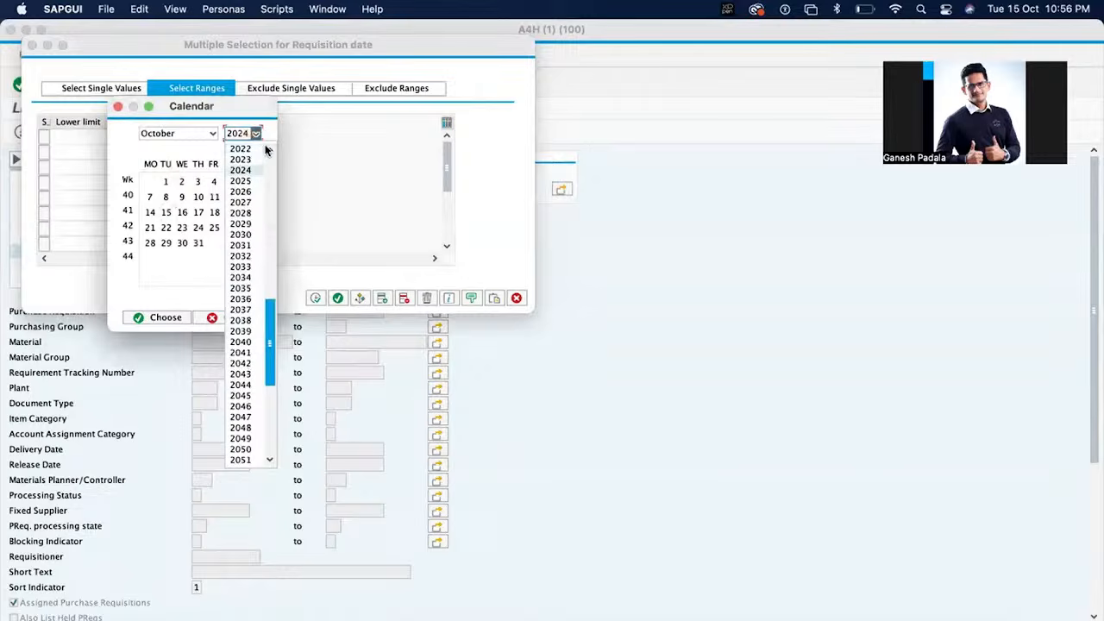
click(242, 149)
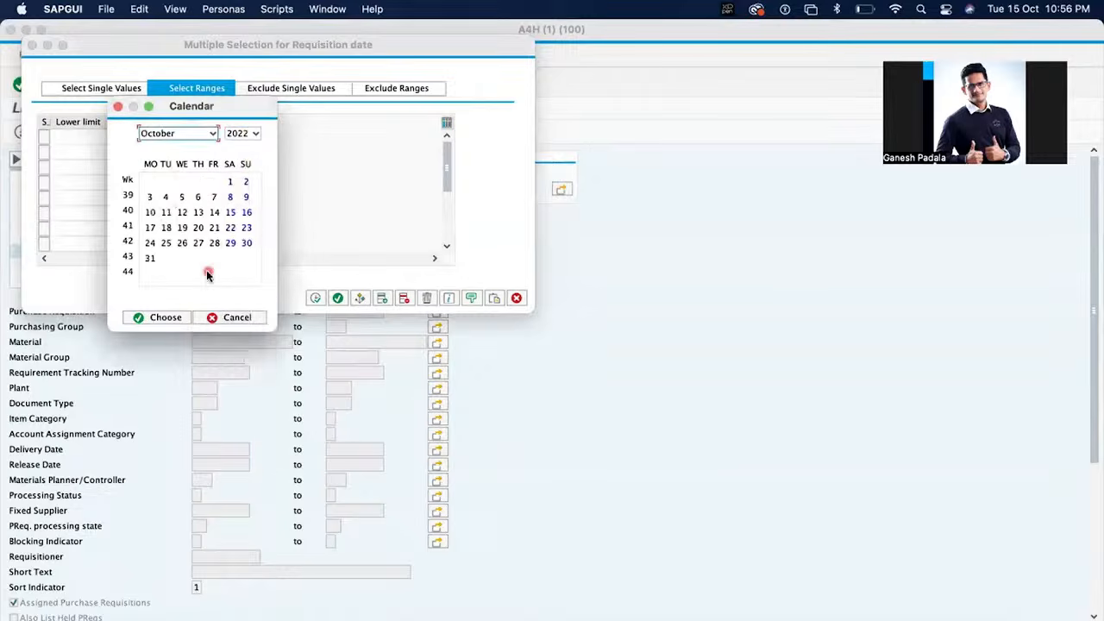
double_click(230, 181)
click(138, 140)
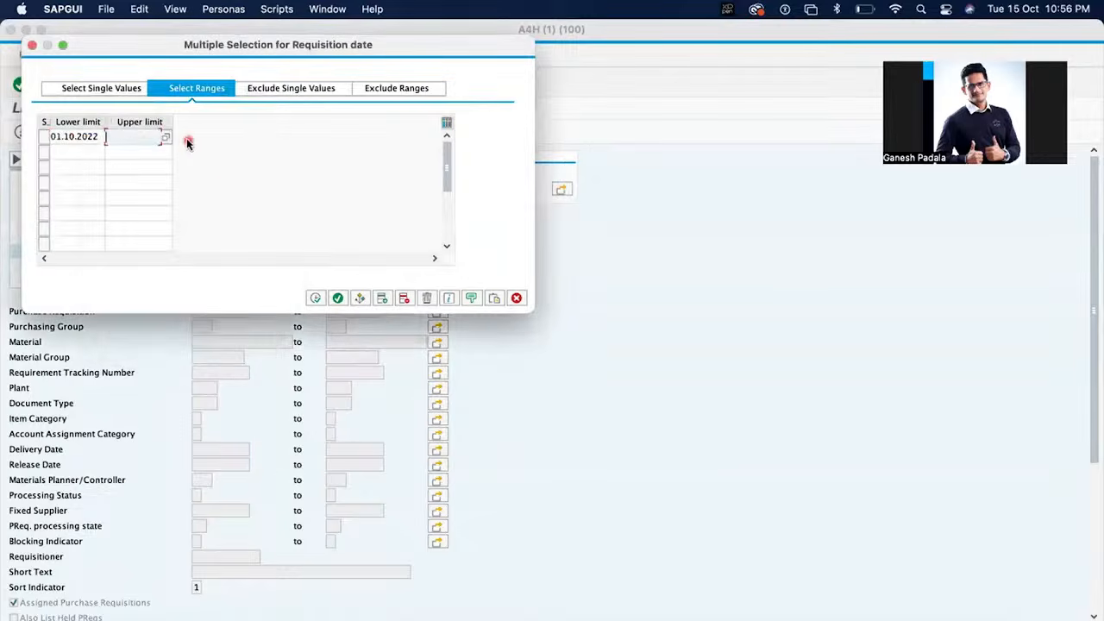
click(169, 140)
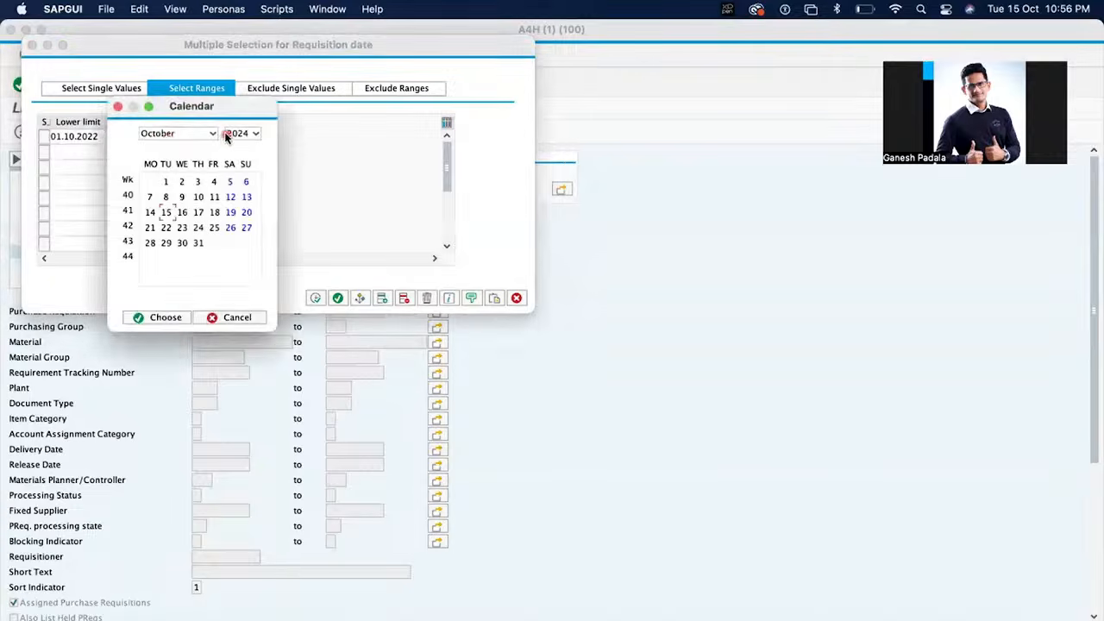
double_click(230, 182)
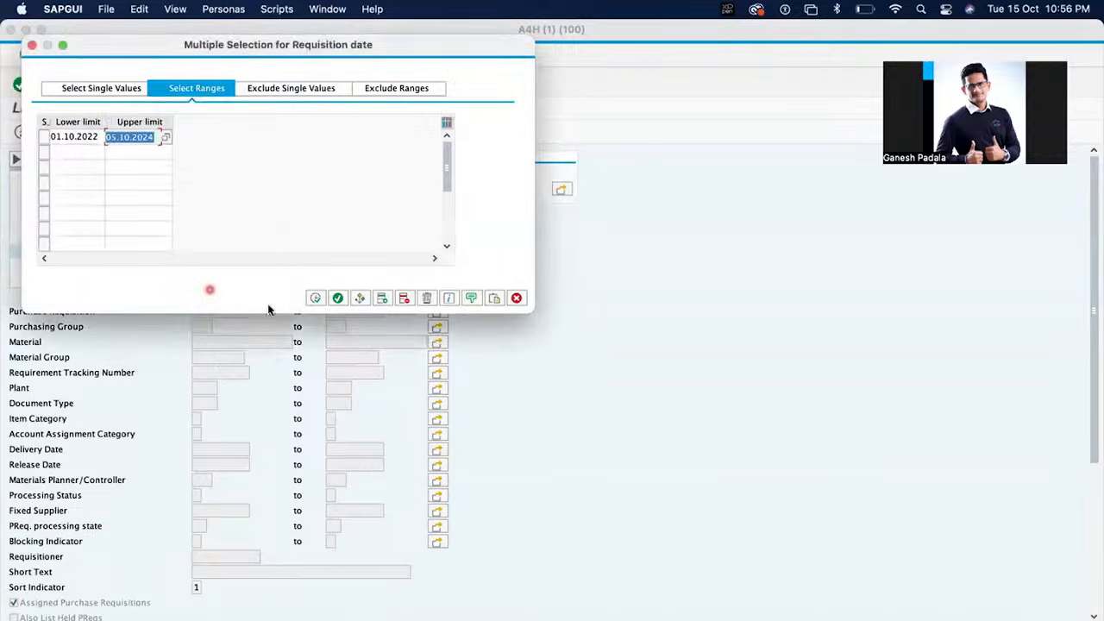
click(315, 297)
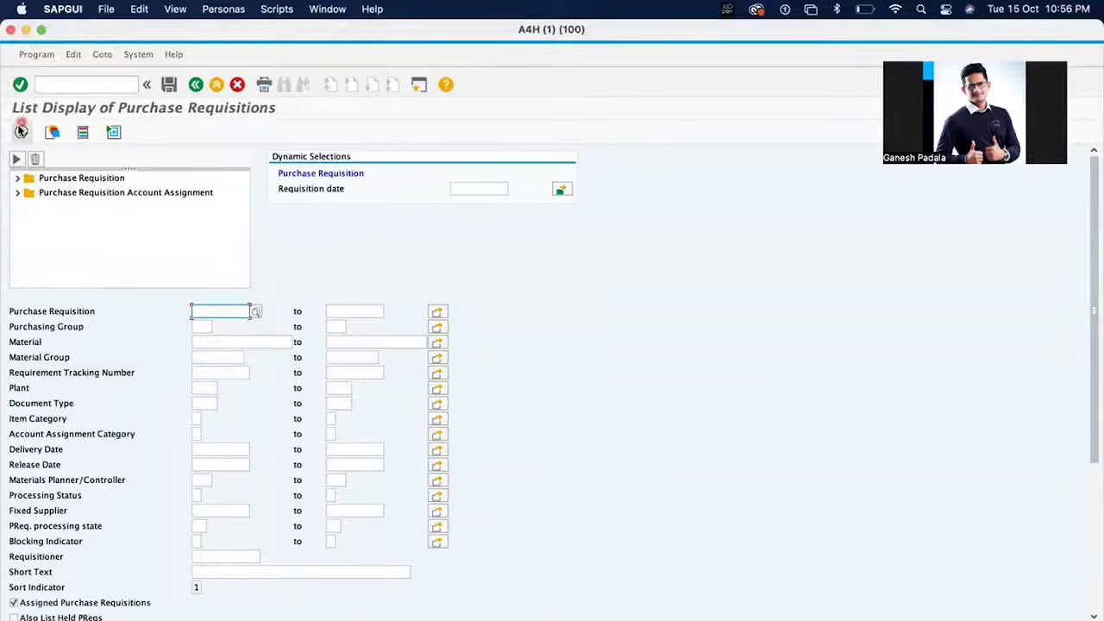
Review the remaining selection criteria and run the purchase requisition list with the plant left blank
scroll(178, 537, down, 5)
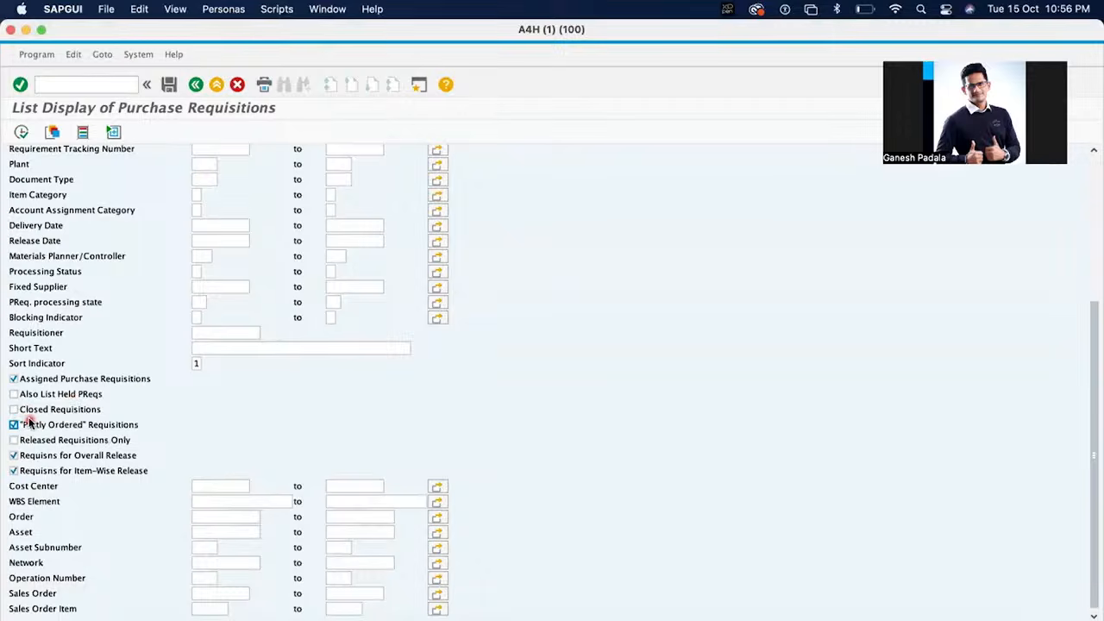
scroll(158, 414, up, 4)
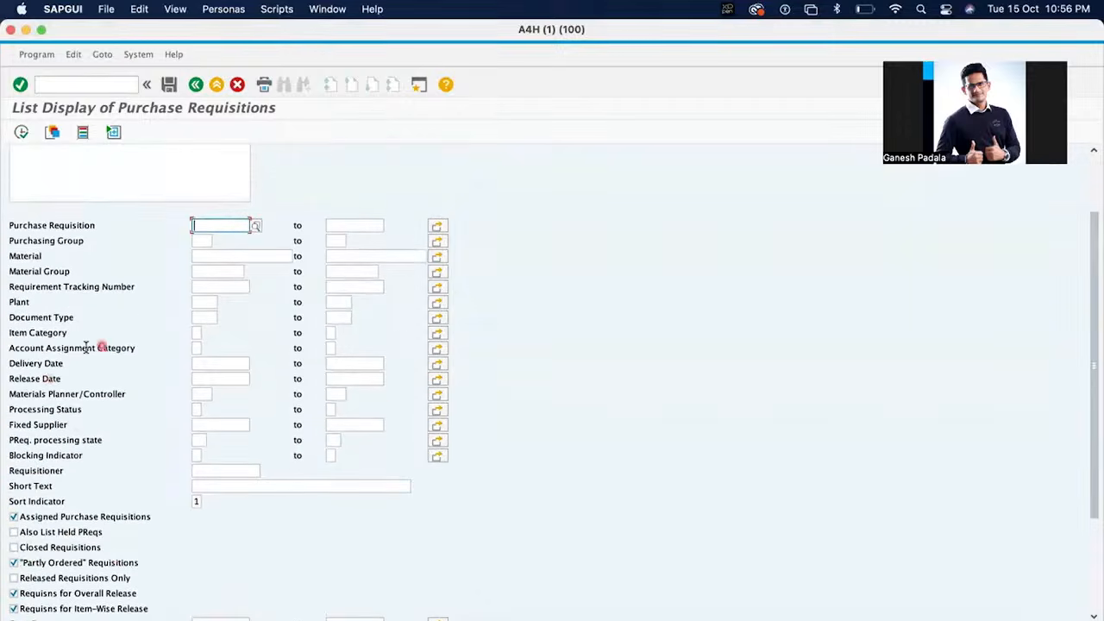
click(205, 303)
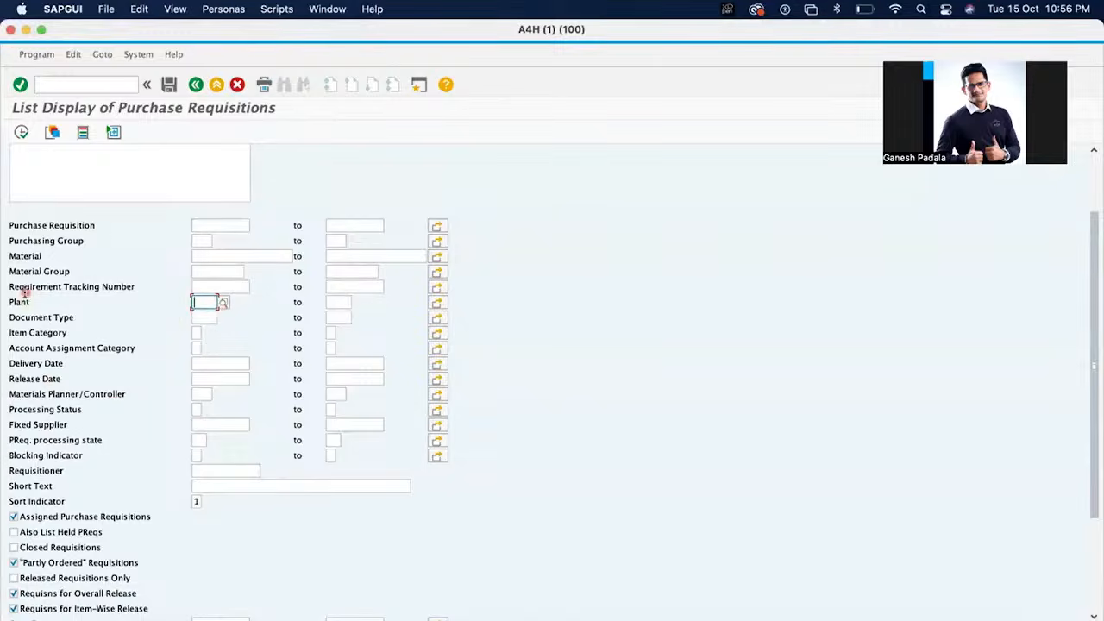
click(21, 133)
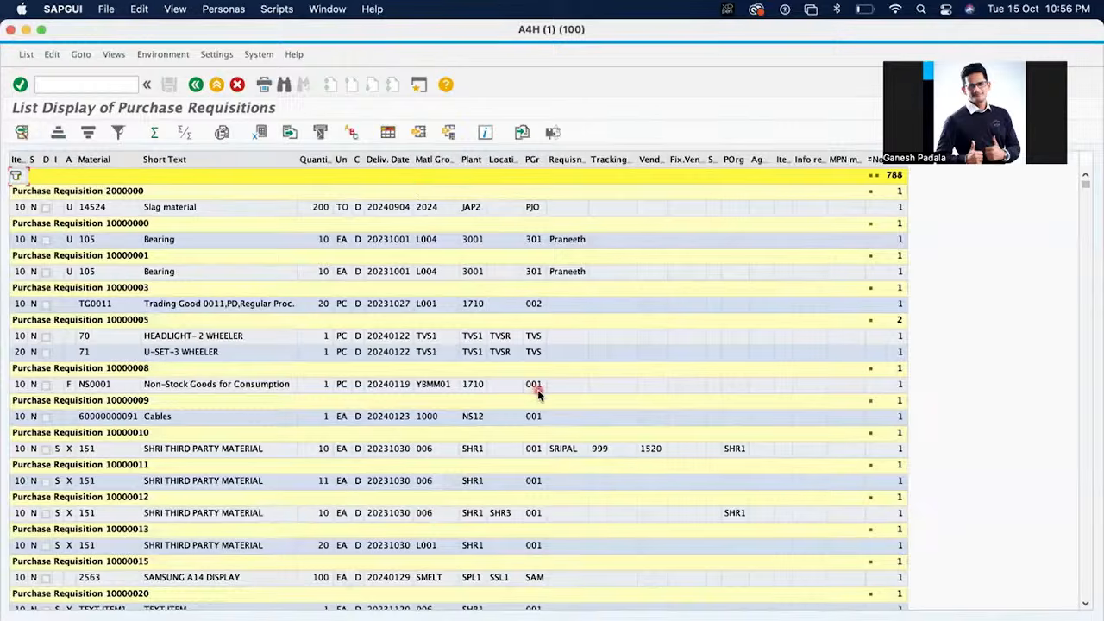
Open purchase requisition 10000355 for material CHEM-B-PR from the list and copy its number
scroll(352, 388, down, 3)
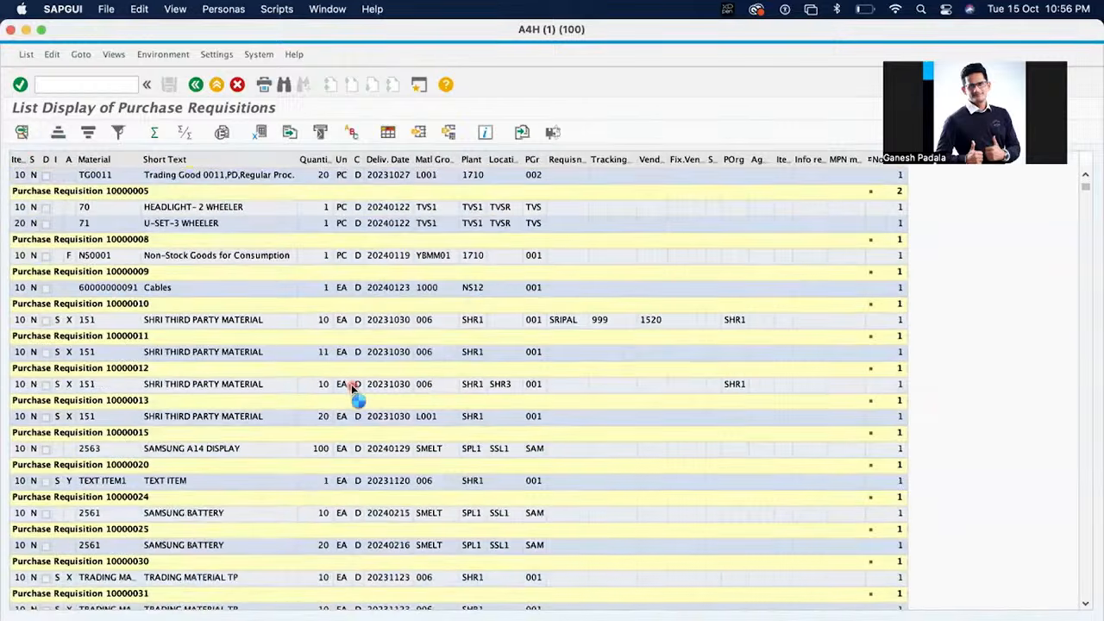
scroll(352, 388, down, 20)
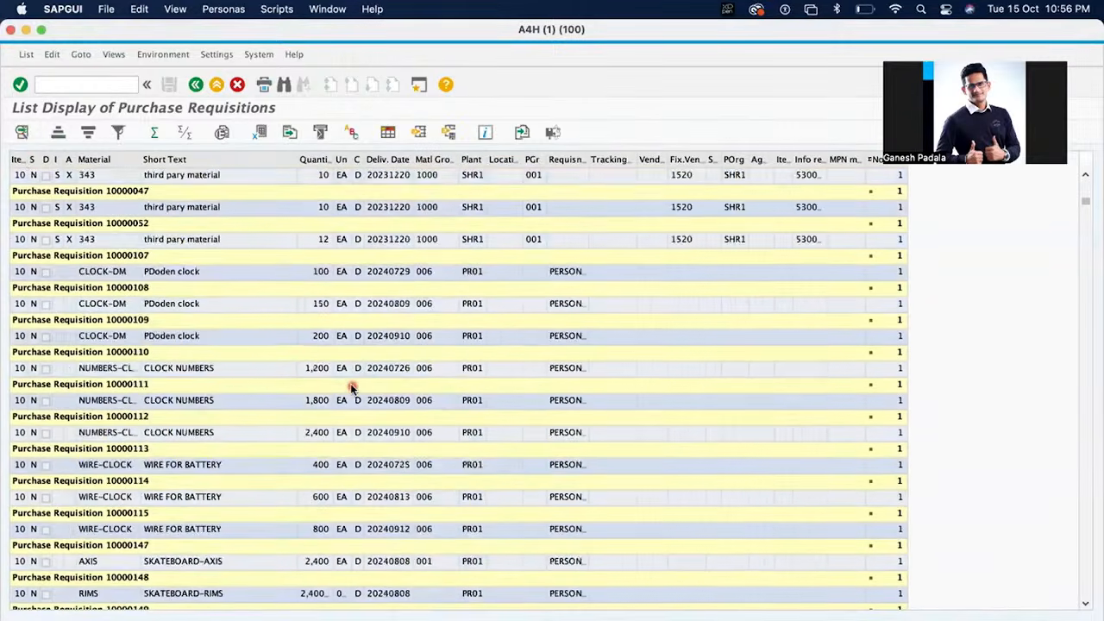
scroll(352, 388, down, 20)
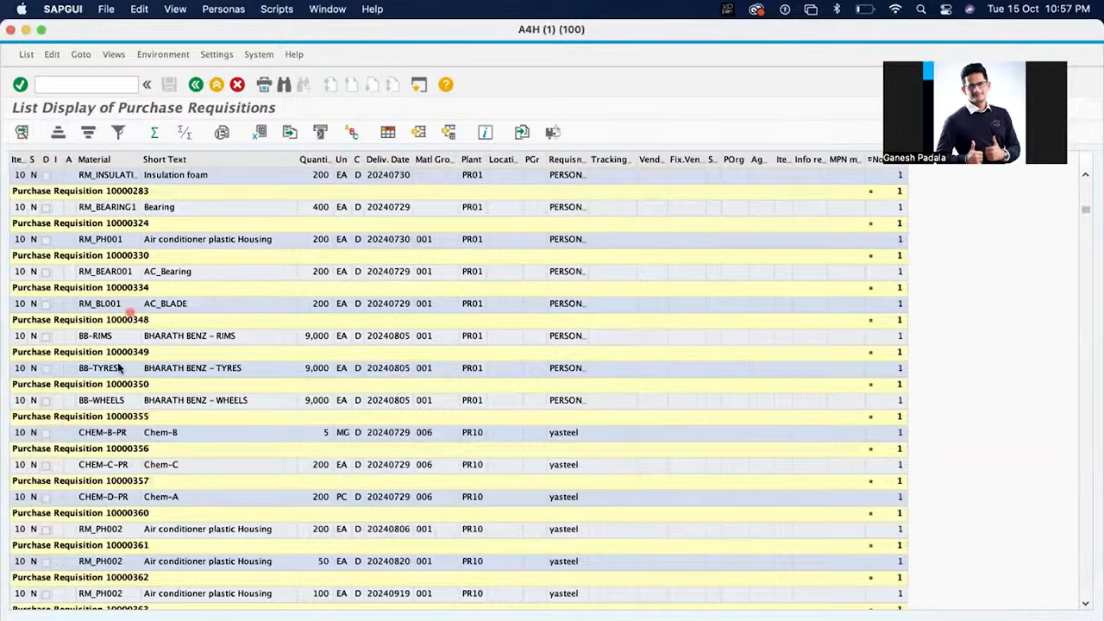
double_click(24, 431)
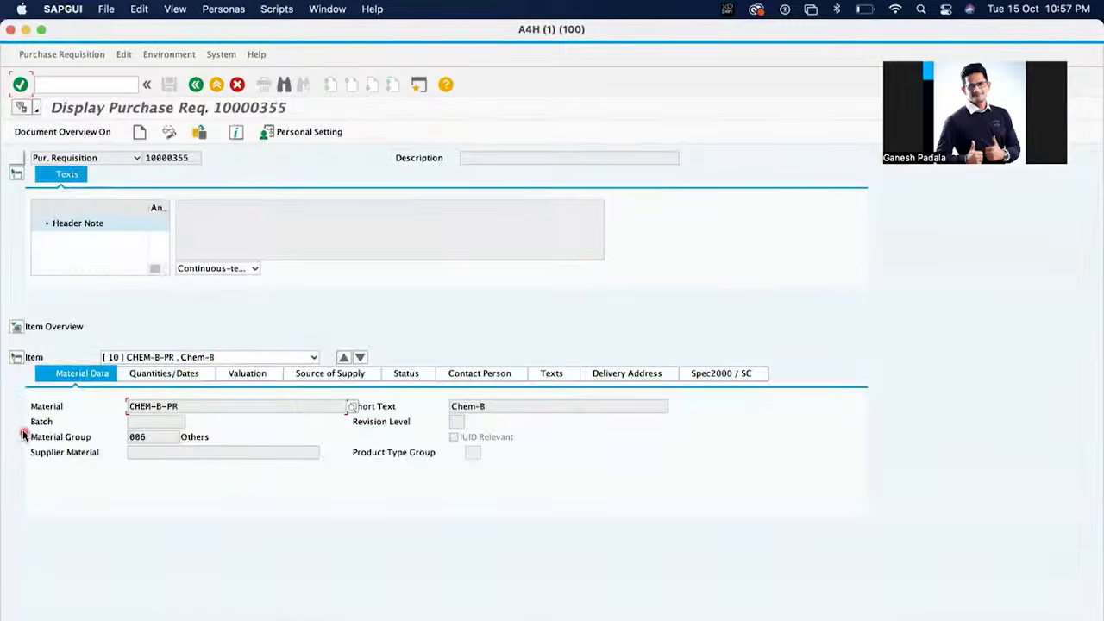
double_click(190, 156)
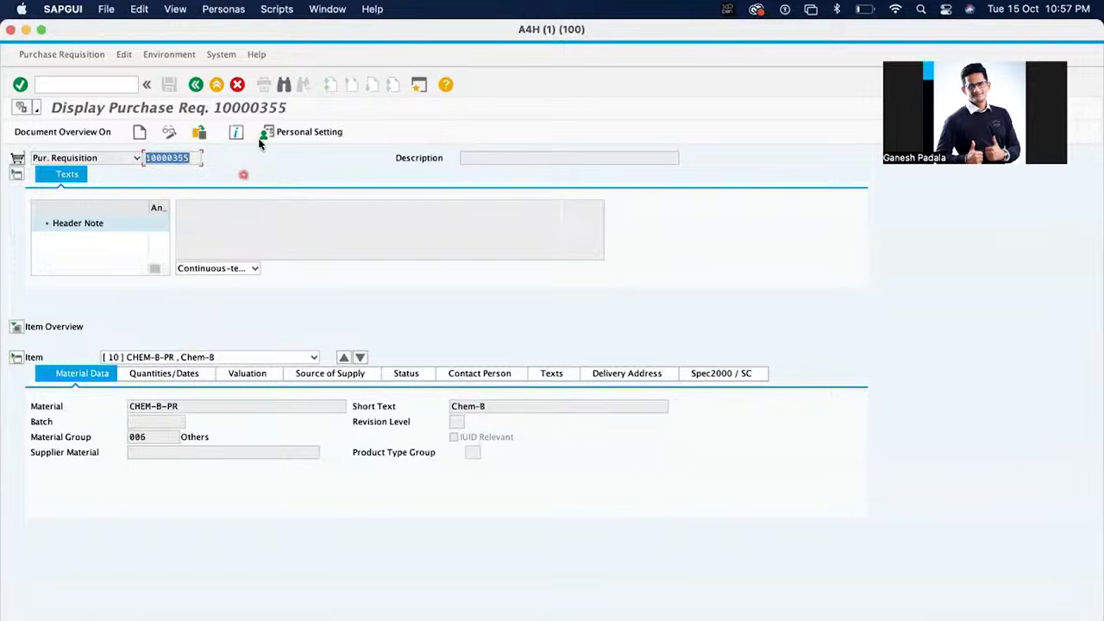
Open Mass Maintenance in a new session with transaction MASS
click(418, 84)
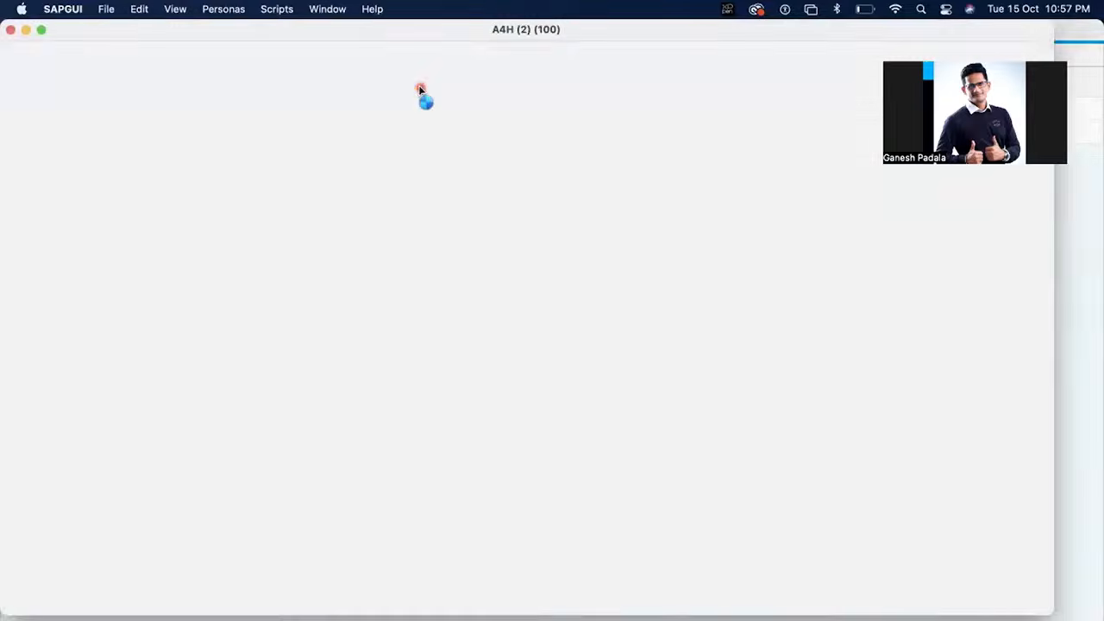
click(48, 84)
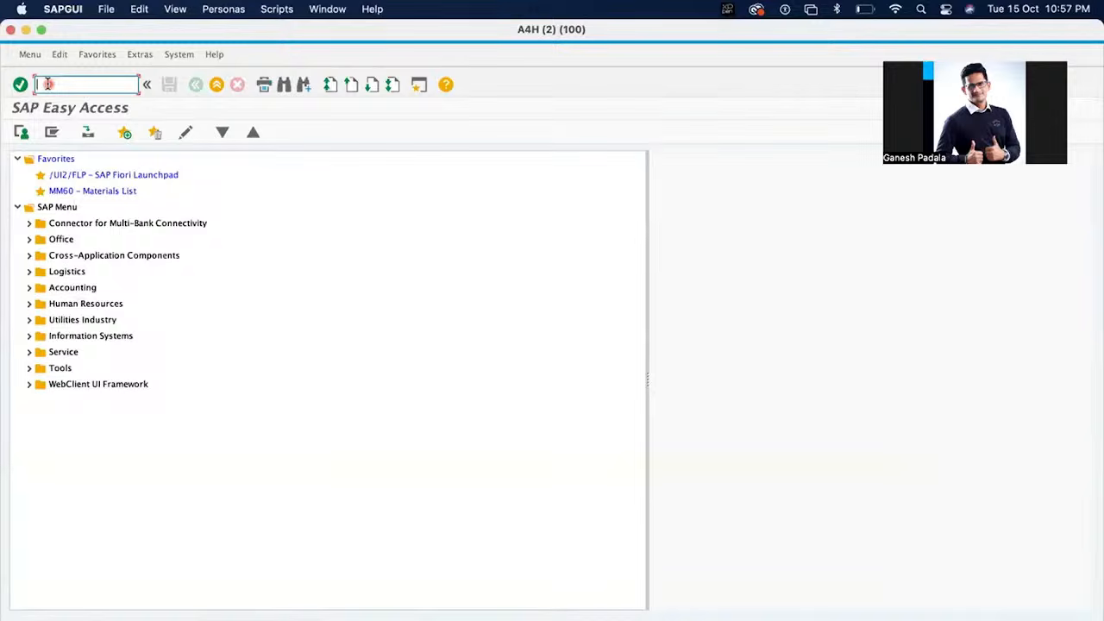
text(m)
key(BackSpace)
text(MM)
key(BackSpace)
text(E)
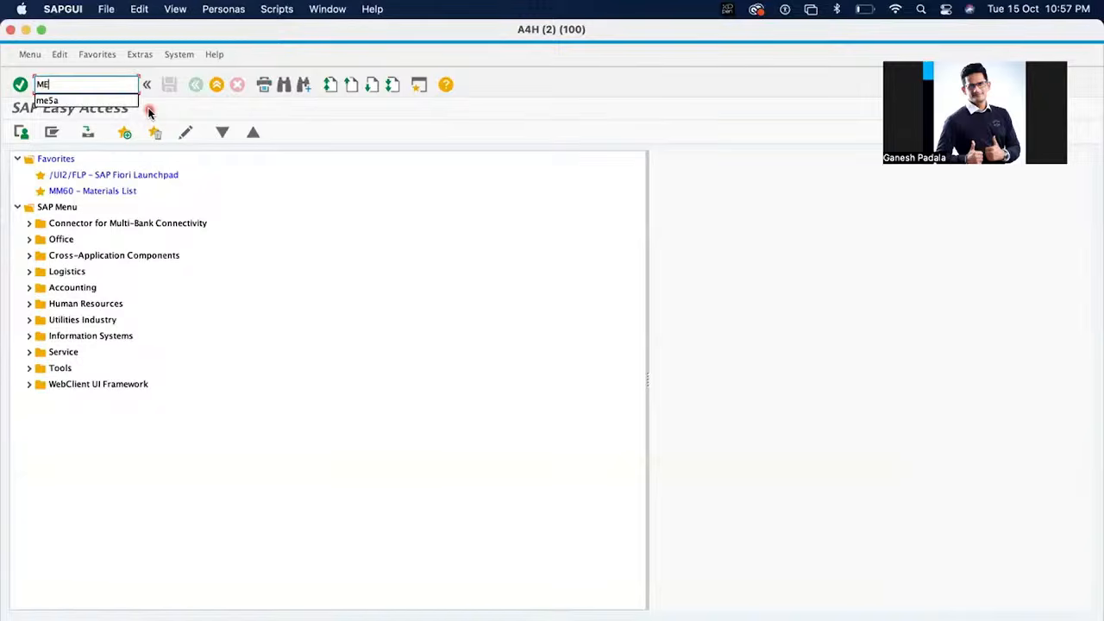
text(MA)
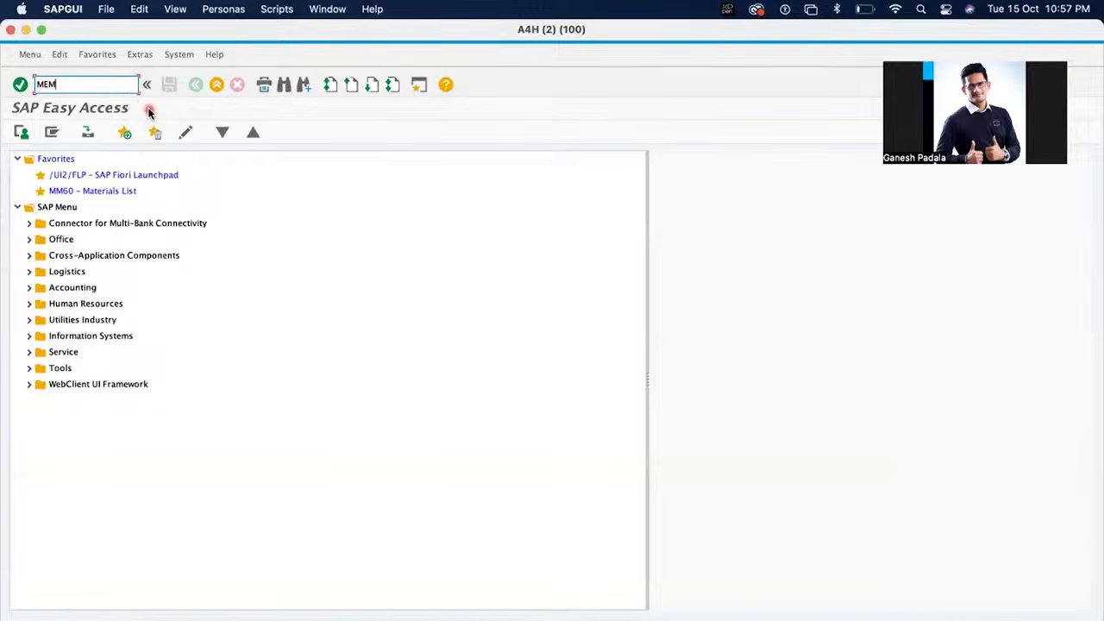
key(BackSpace)
key(BackSpace)
text(ASS)
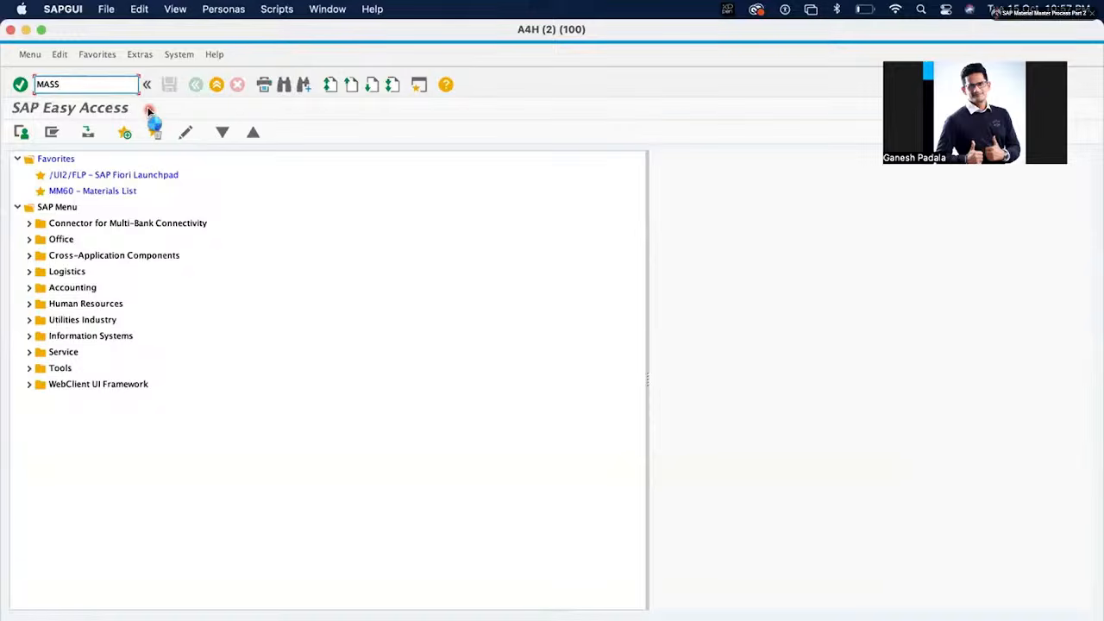
key(Return)
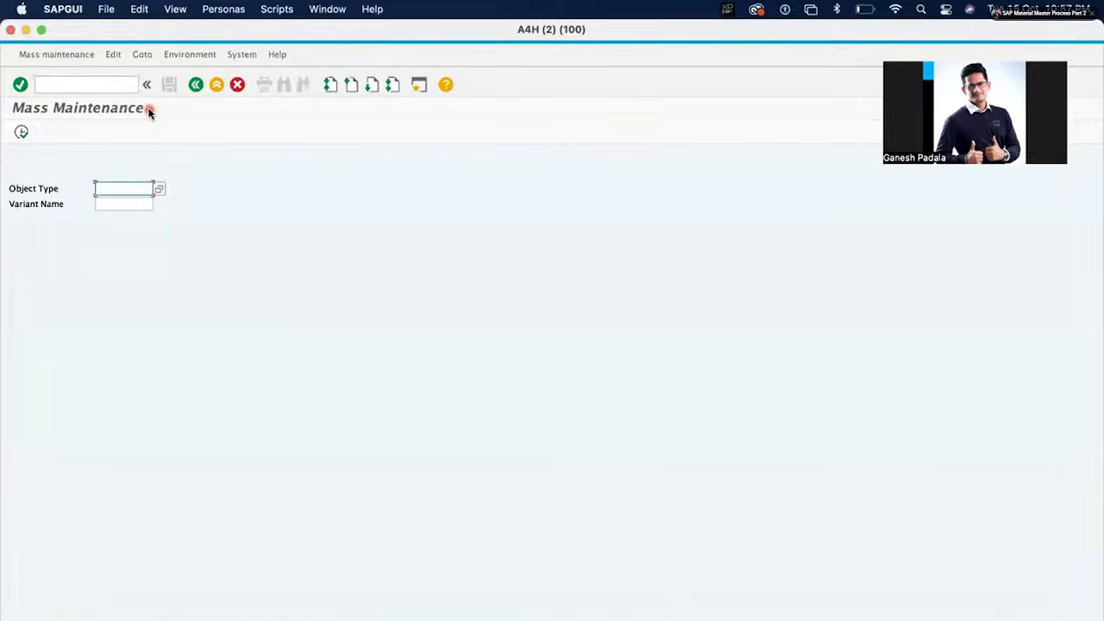
Start mass maintenance for object type BUS2105 (Purchase Requisition) with the Purchase Requisition table EBAN selected
click(160, 188)
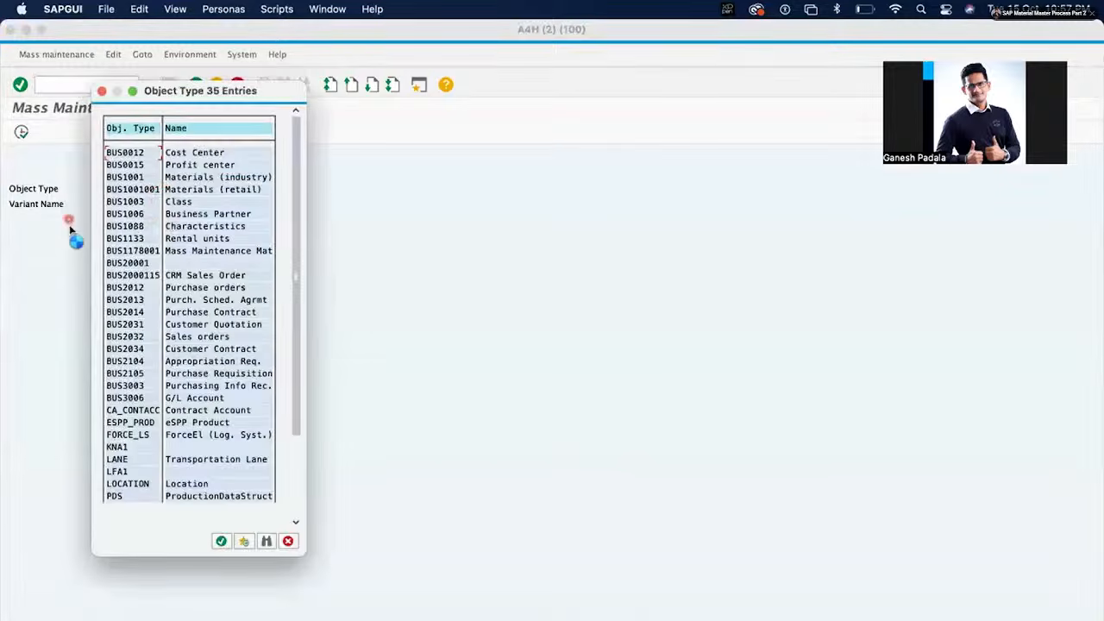
click(205, 374)
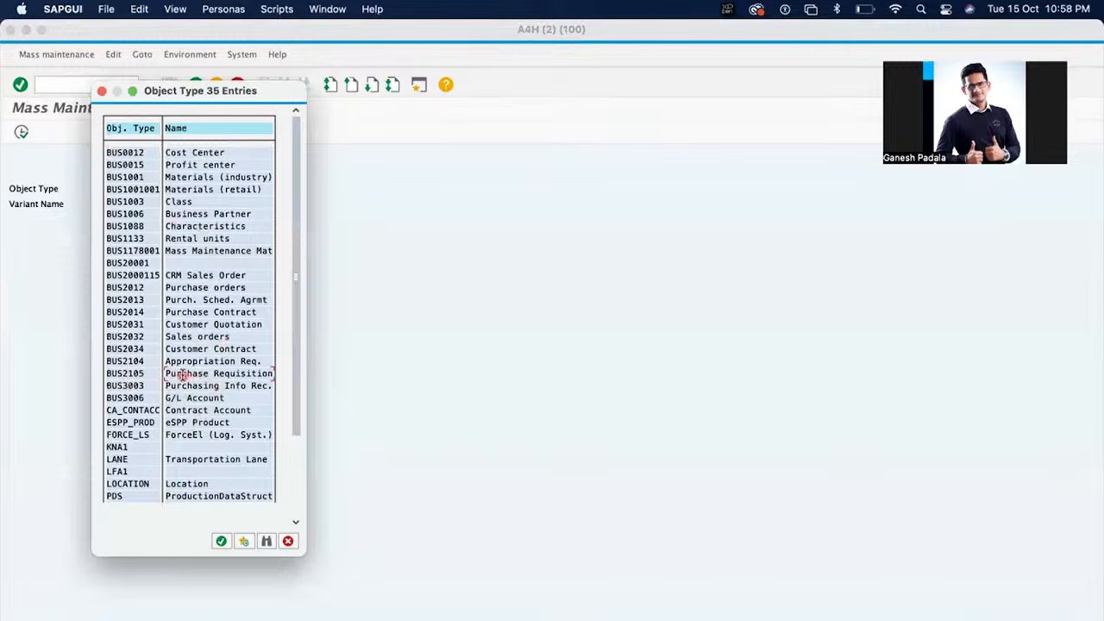
double_click(182, 376)
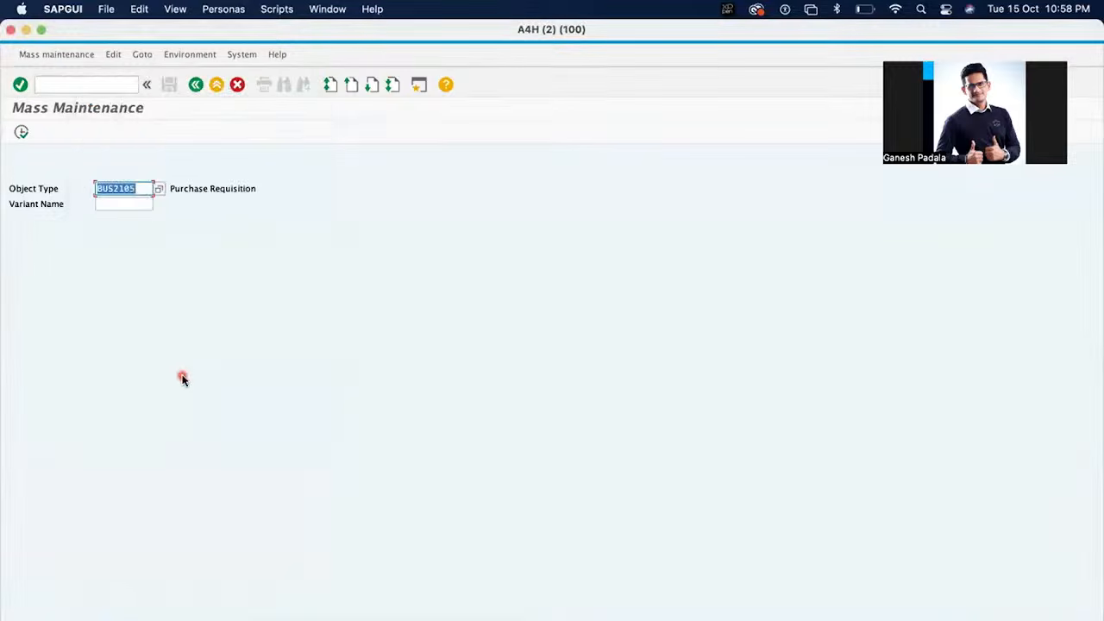
click(139, 189)
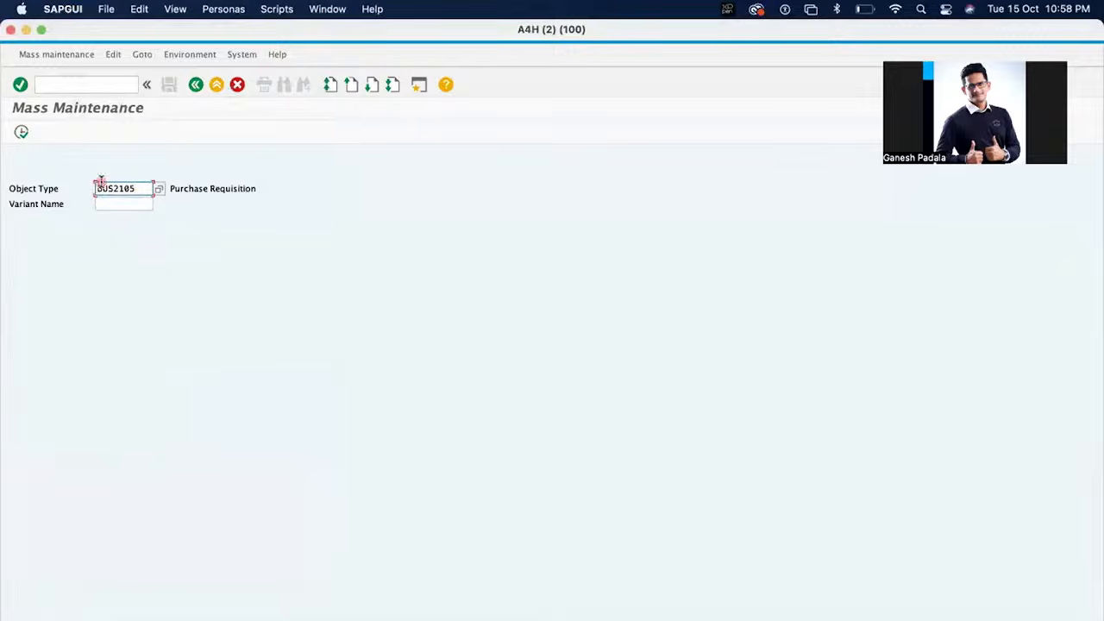
click(21, 133)
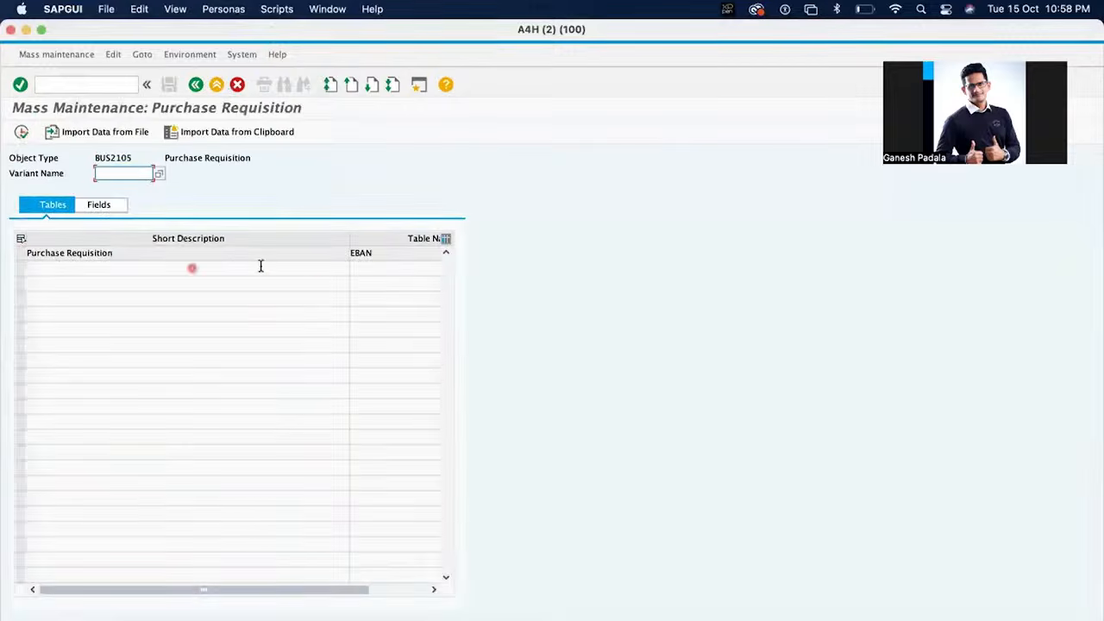
click(21, 255)
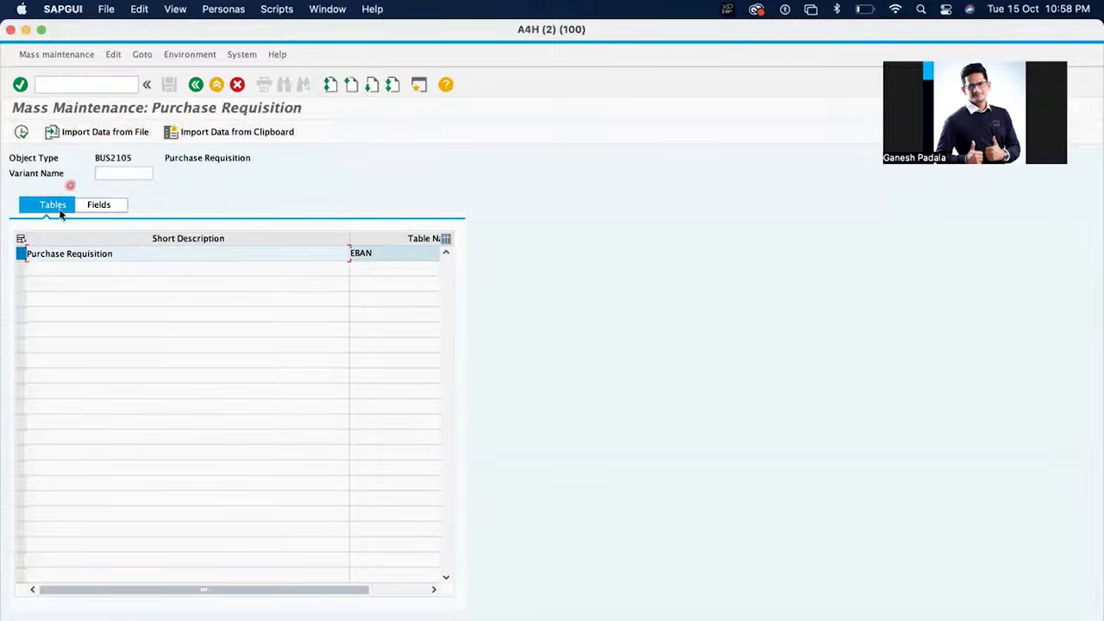
click(23, 133)
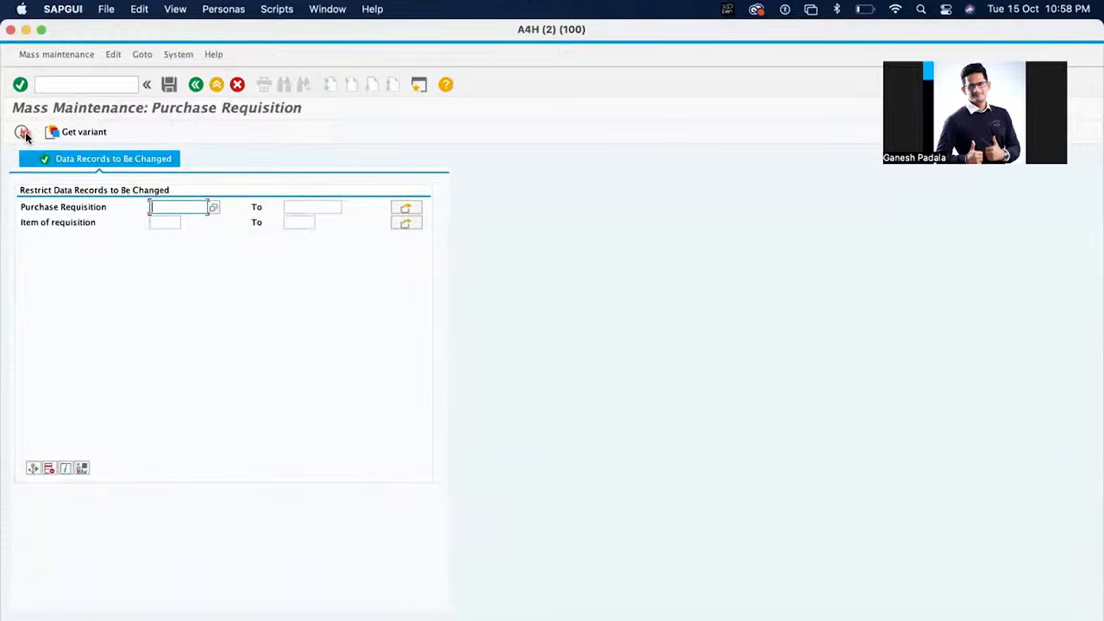
Restrict the data records to be changed to purchase requisitions 10000355 to 10000357
click(170, 207)
key(super+v)
click(304, 206)
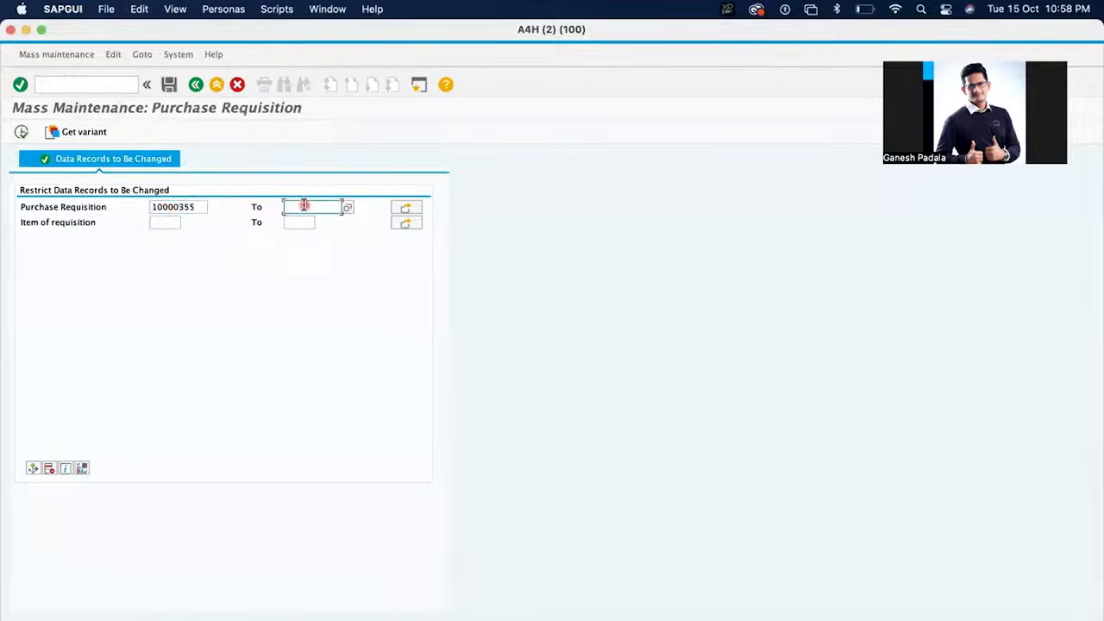
key(super+v)
key(BackSpace)
text(7)
click(406, 207)
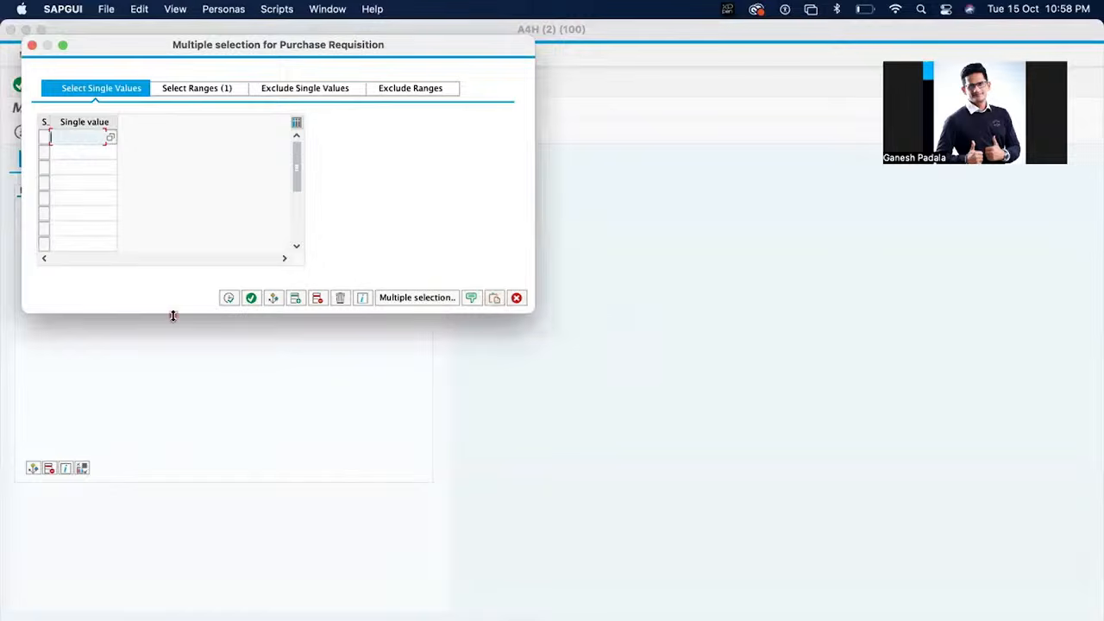
click(229, 297)
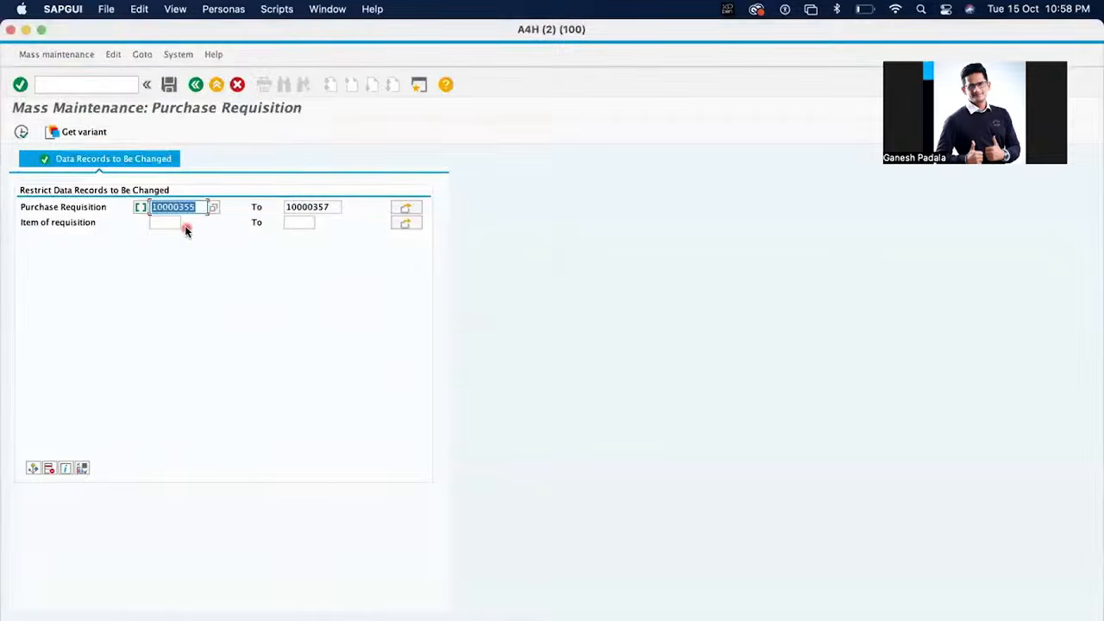
Load the restricted requisition records and add Deletion Indicator as the field to be changed
click(21, 132)
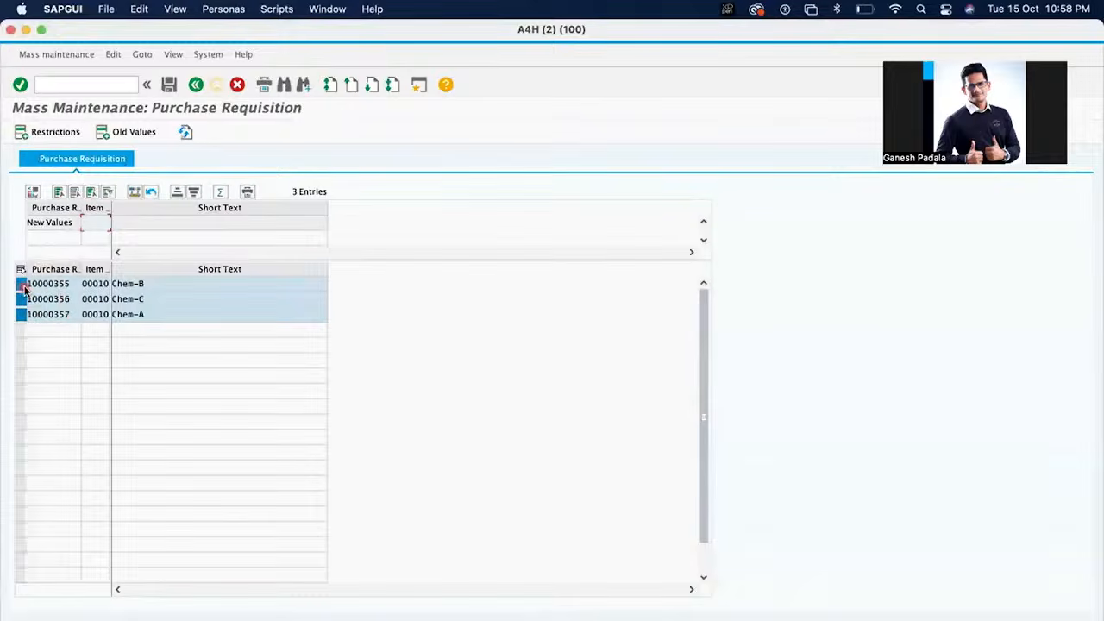
click(34, 193)
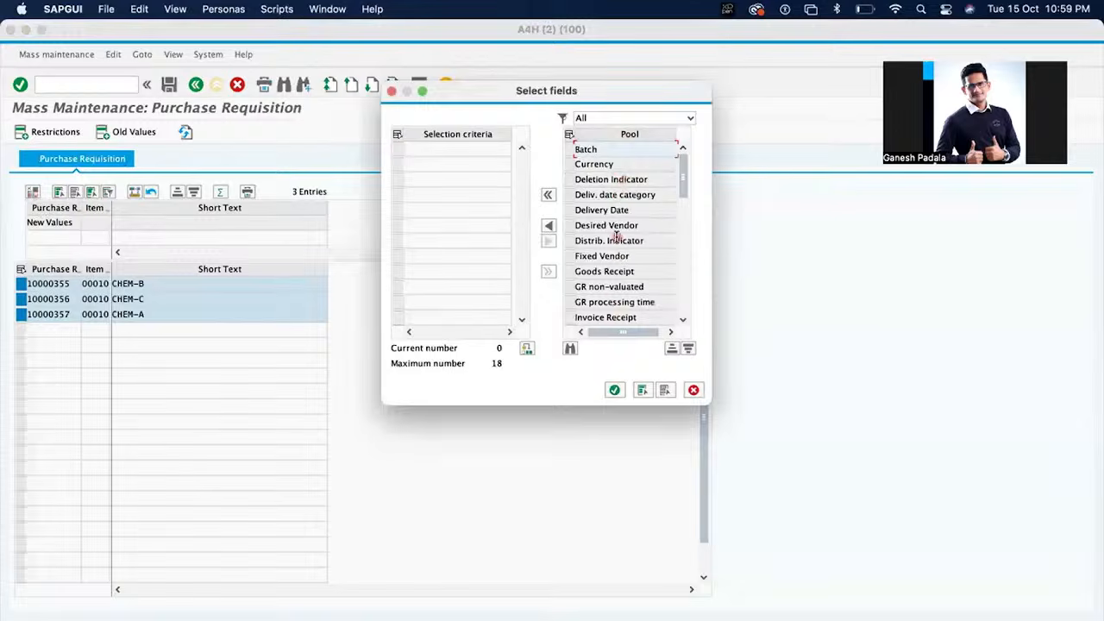
click(571, 179)
click(549, 226)
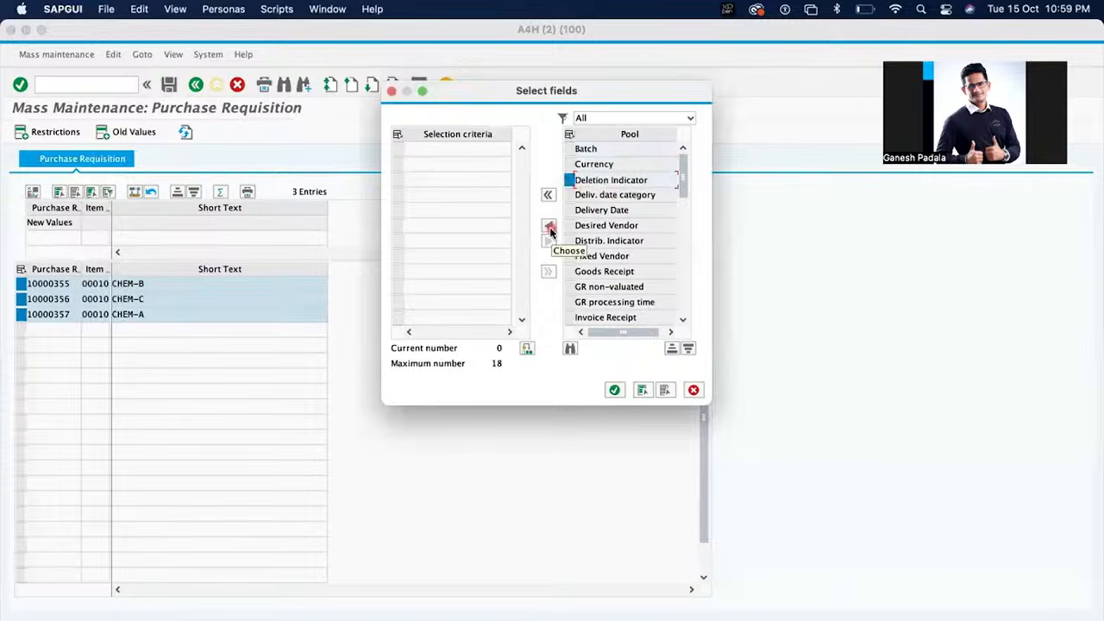
click(549, 227)
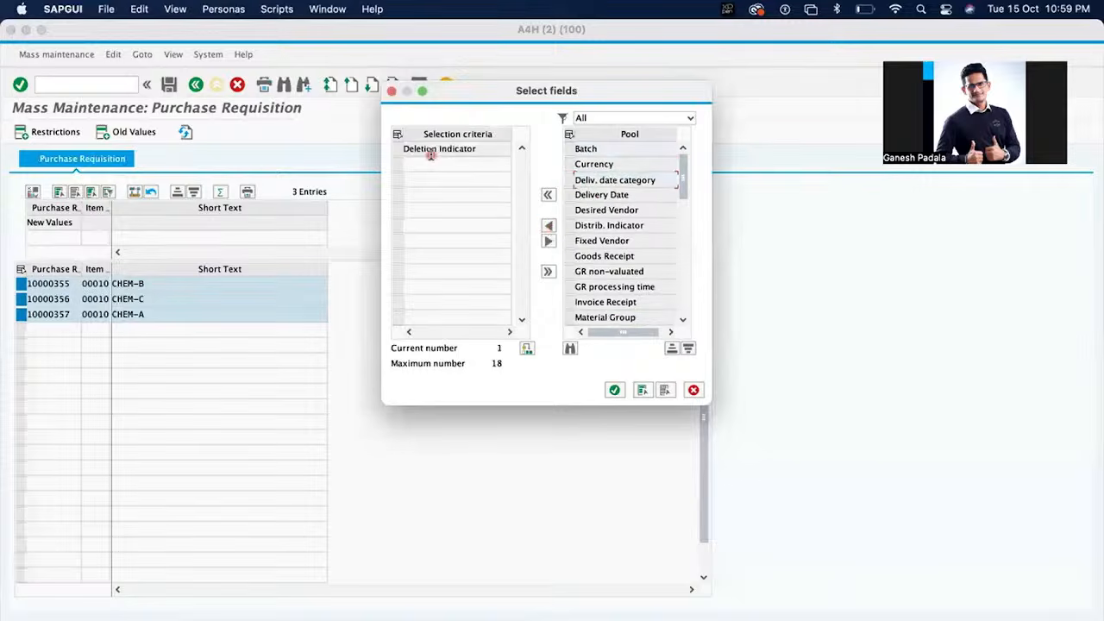
click(614, 391)
click(615, 392)
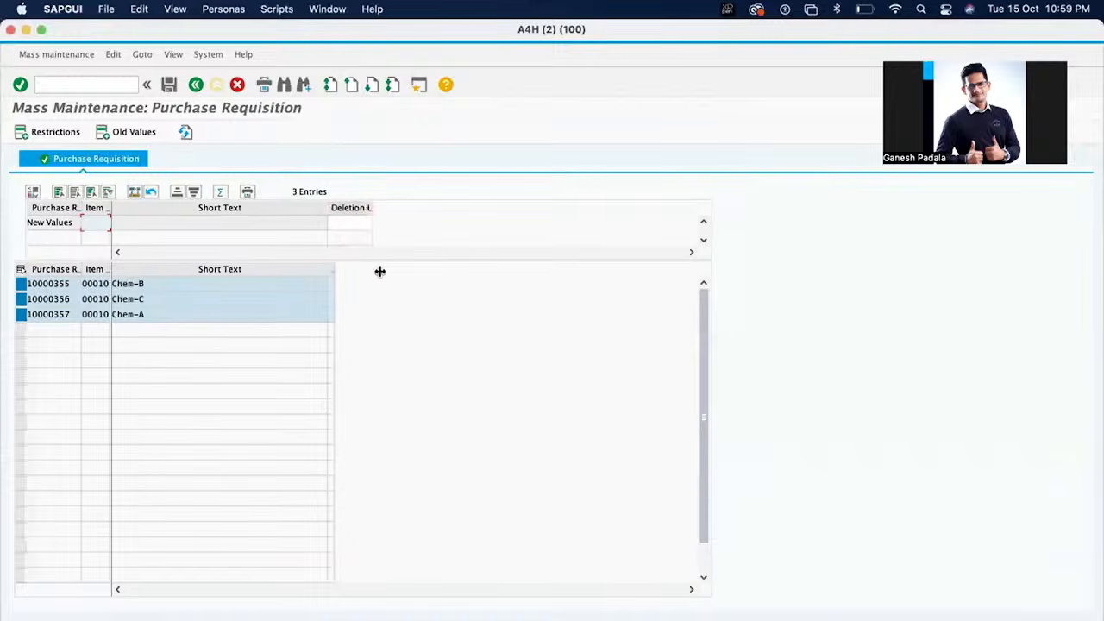
Set the new Deletion Indicator value to X, perform the mass change on all three requisitions and save
click(360, 221)
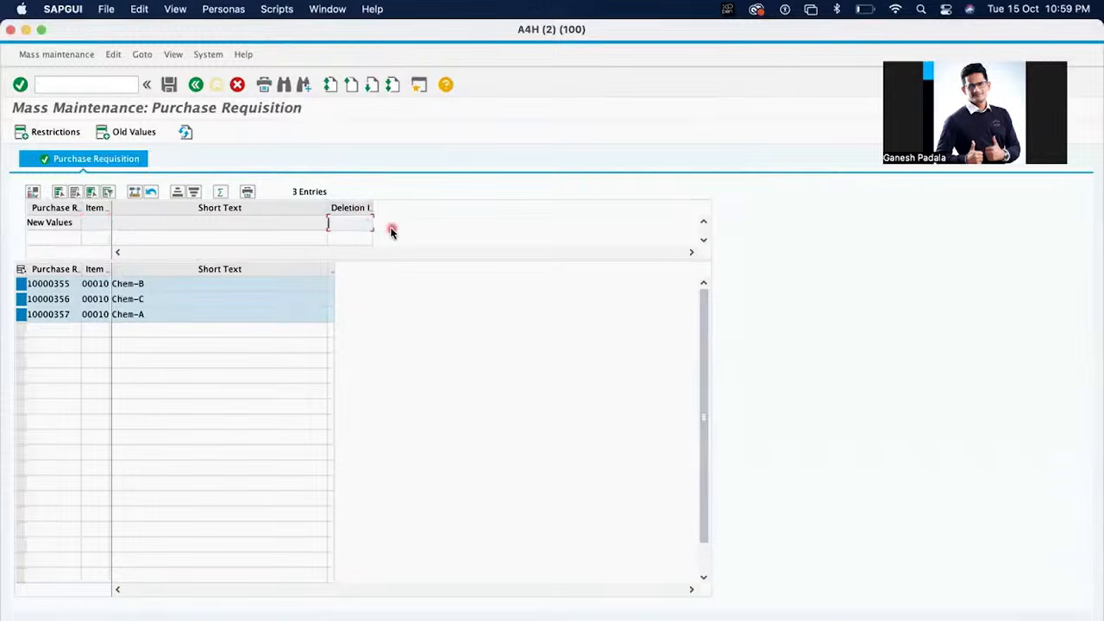
text(X)
key(Return)
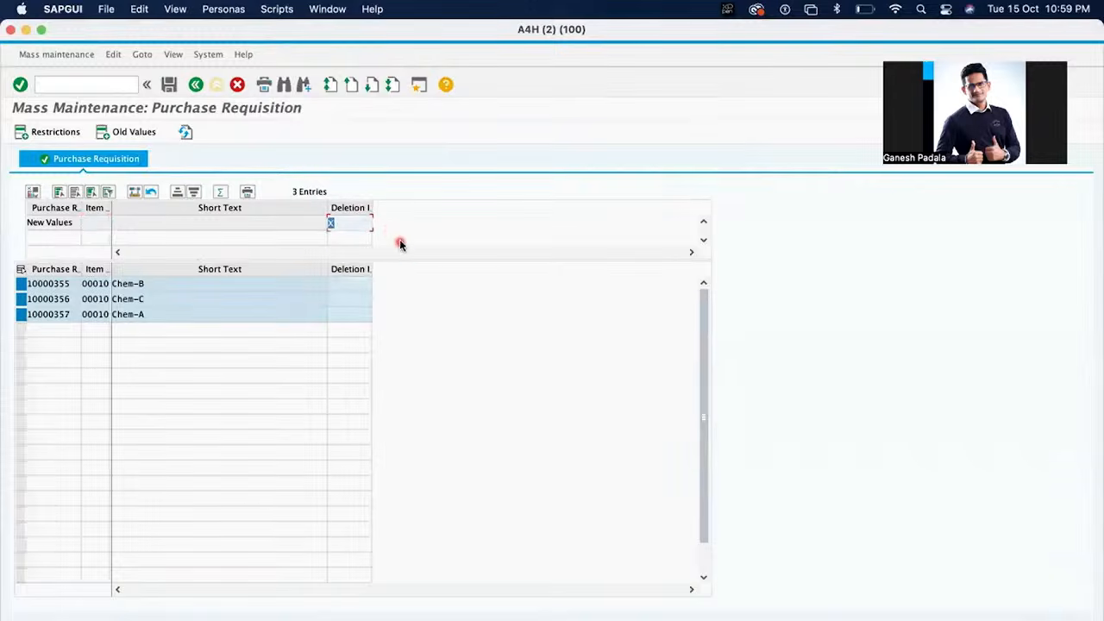
click(353, 209)
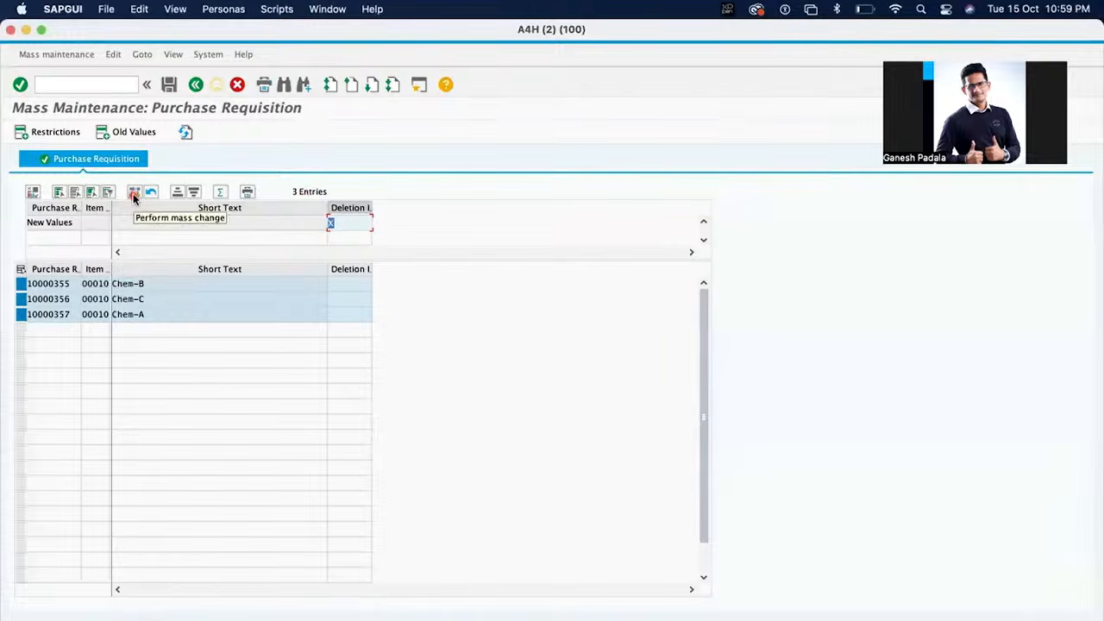
click(133, 193)
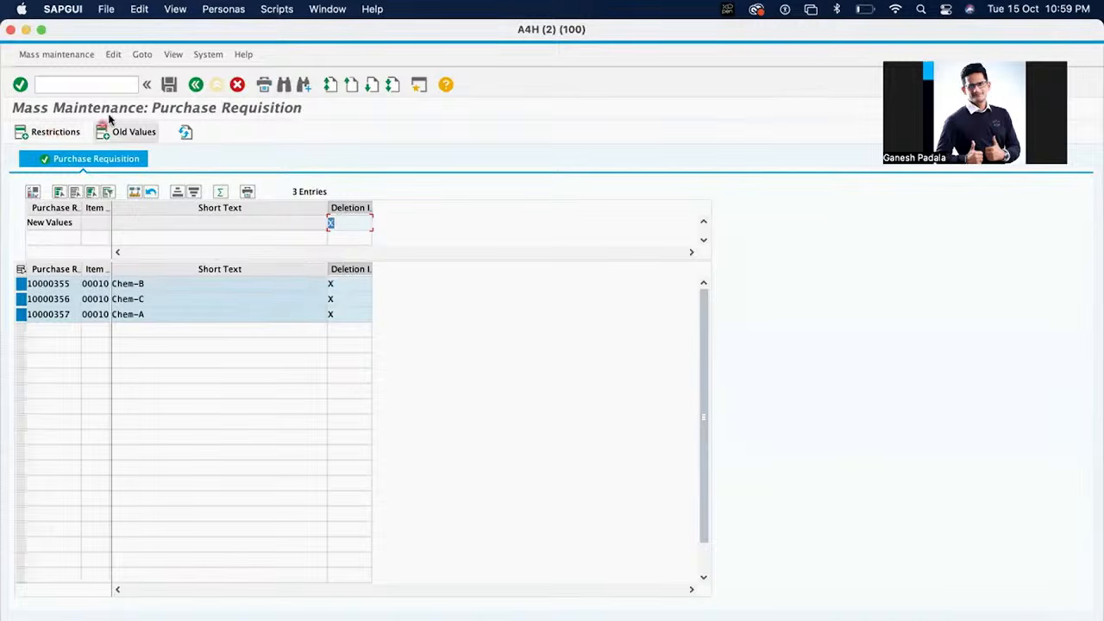
click(171, 86)
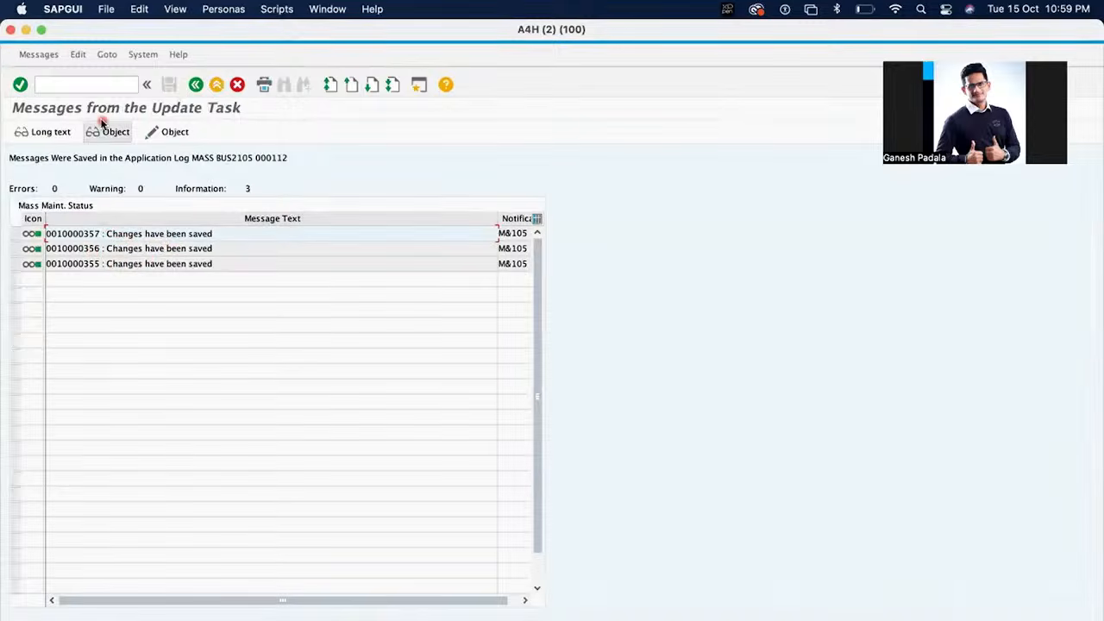
Return to requisition 10000355 in the other session, expand its item overview and reload the document to check the item status
click(27, 30)
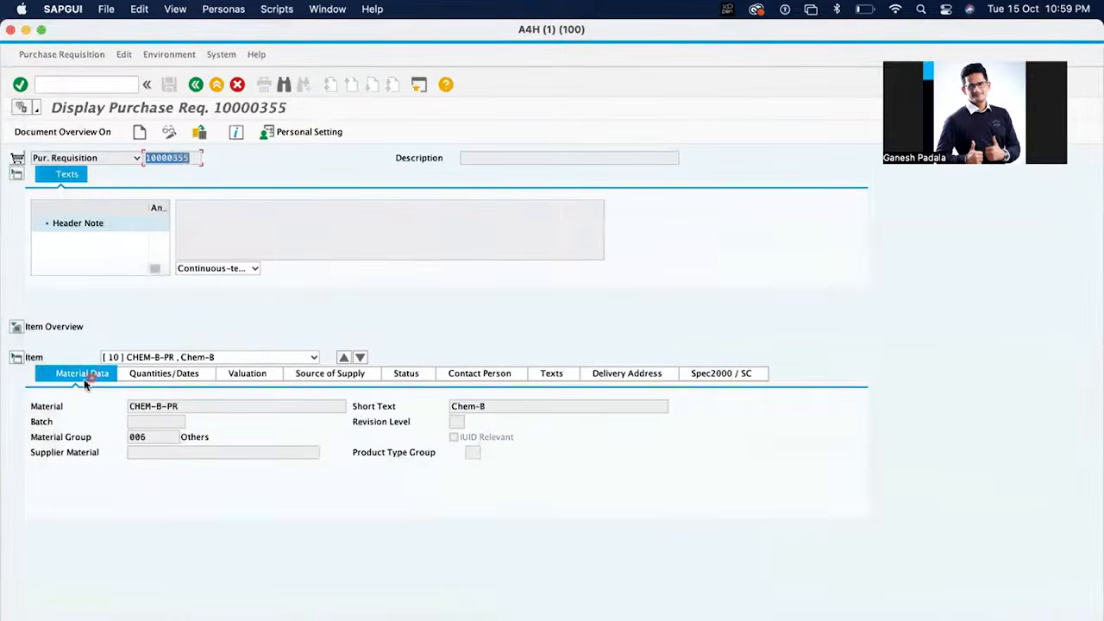
click(15, 327)
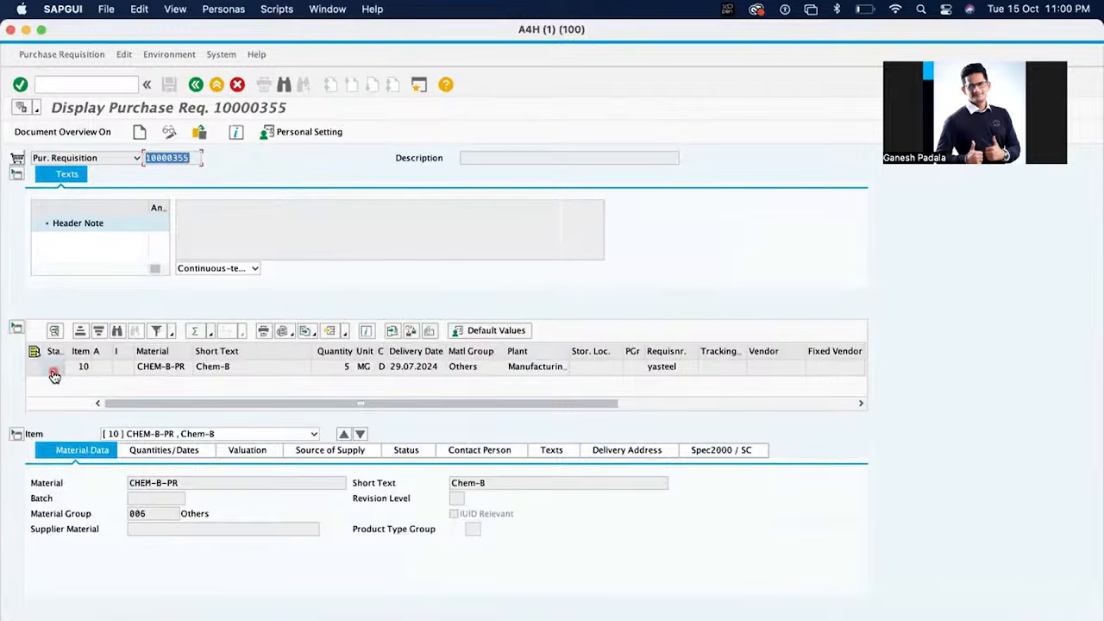
click(200, 135)
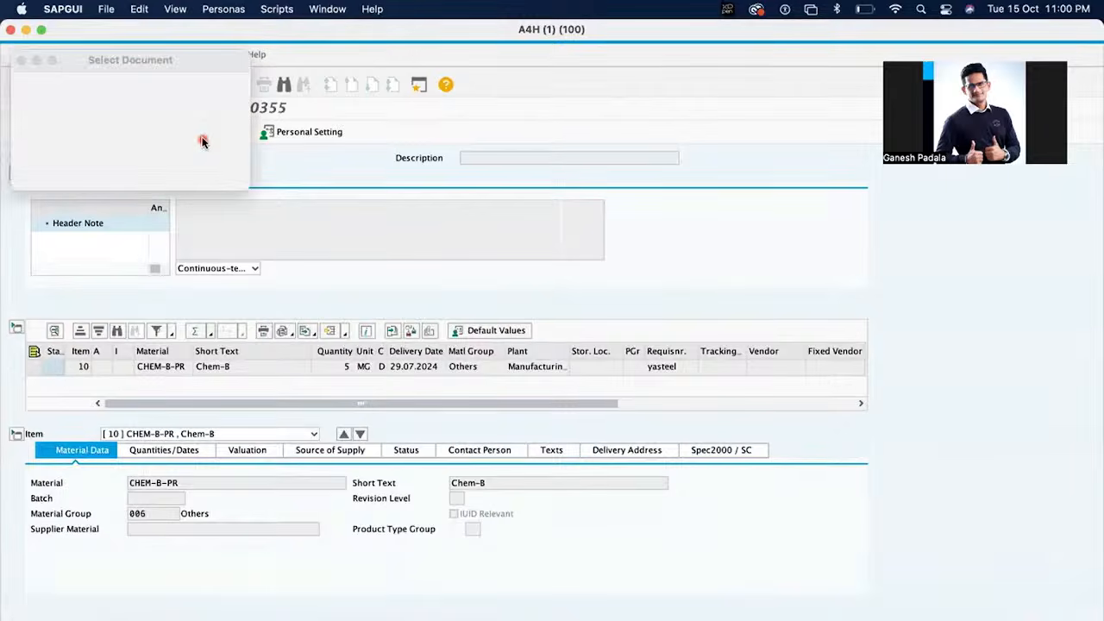
key(Return)
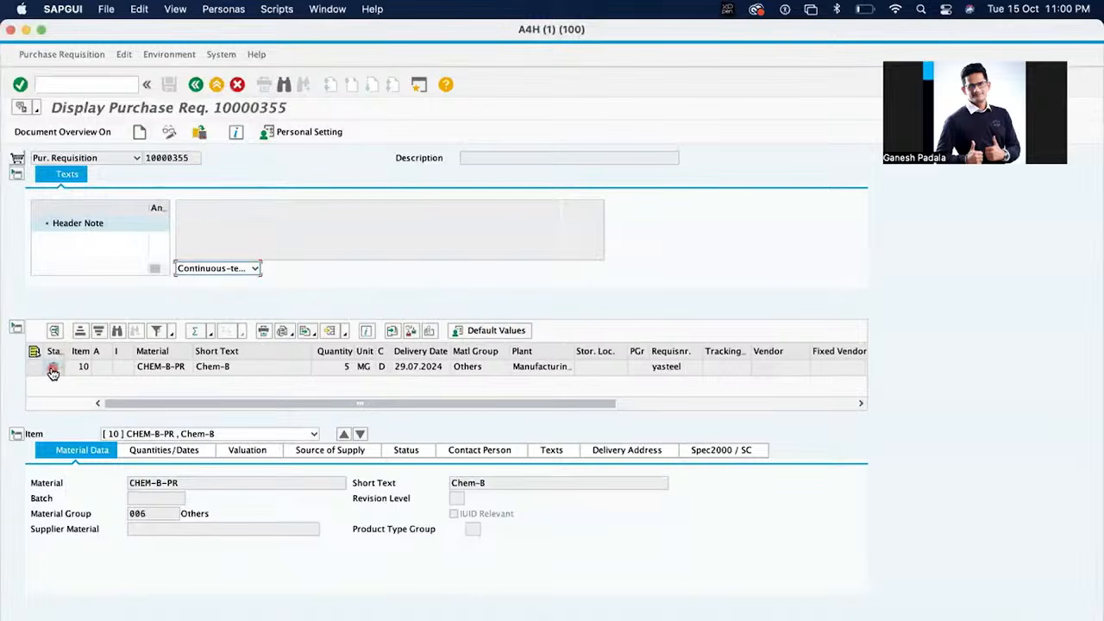
Display purchase requisition 10000356 and check its Chem-C item
click(202, 135)
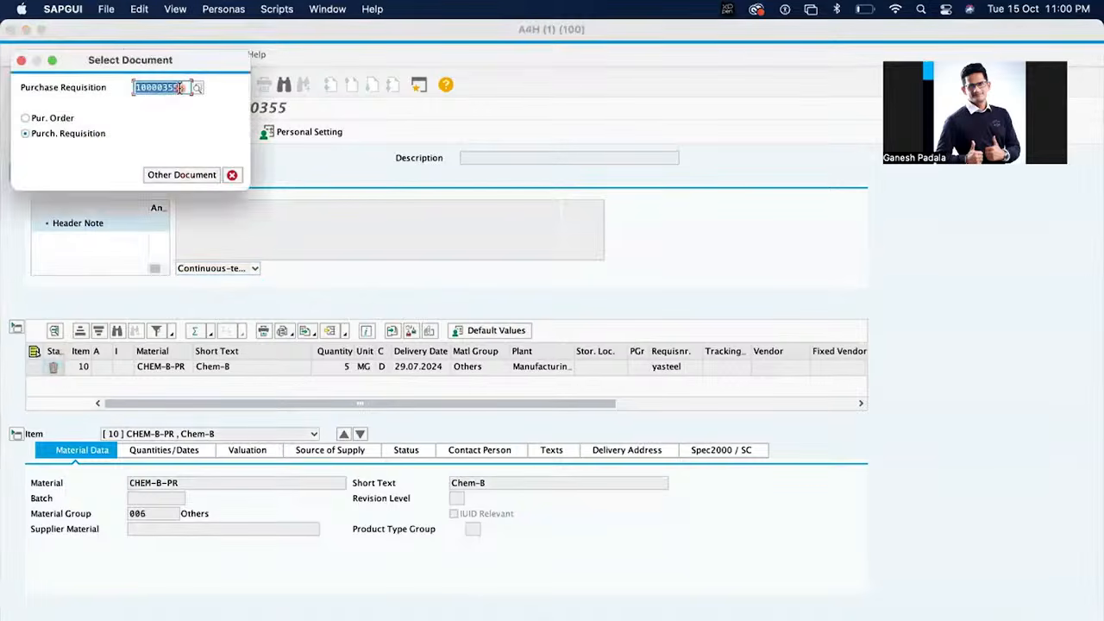
key(BackSpace)
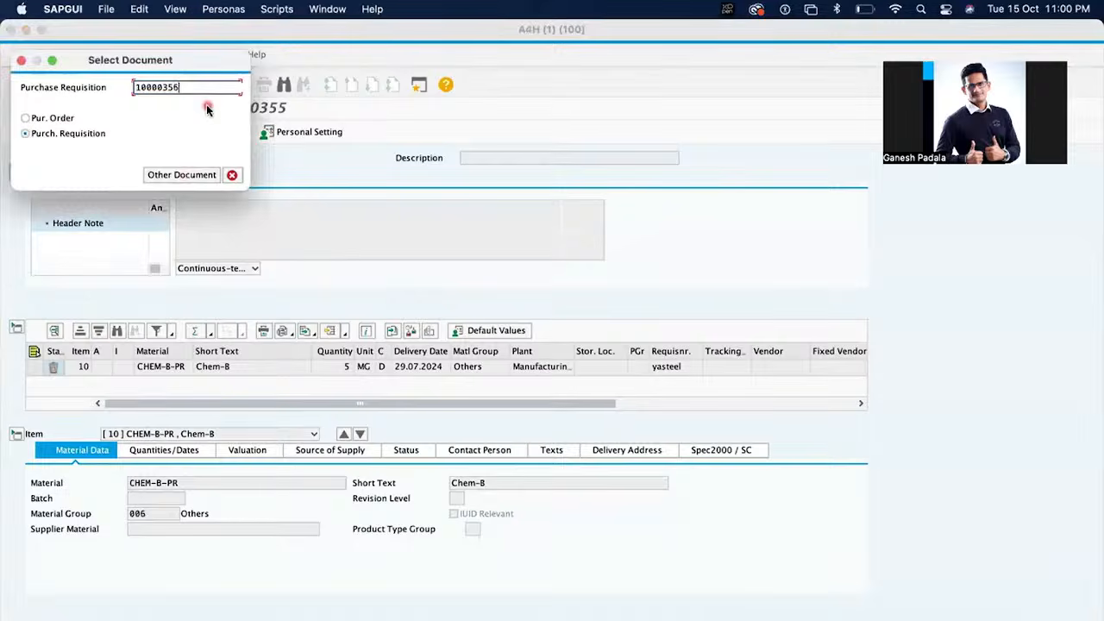
key(Return)
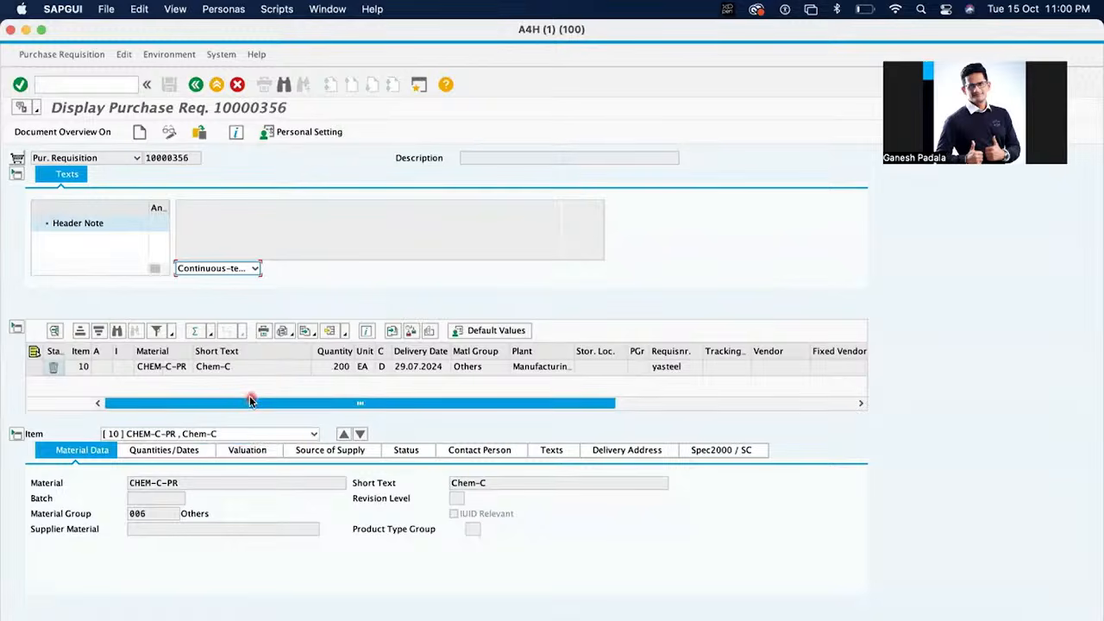
click(333, 370)
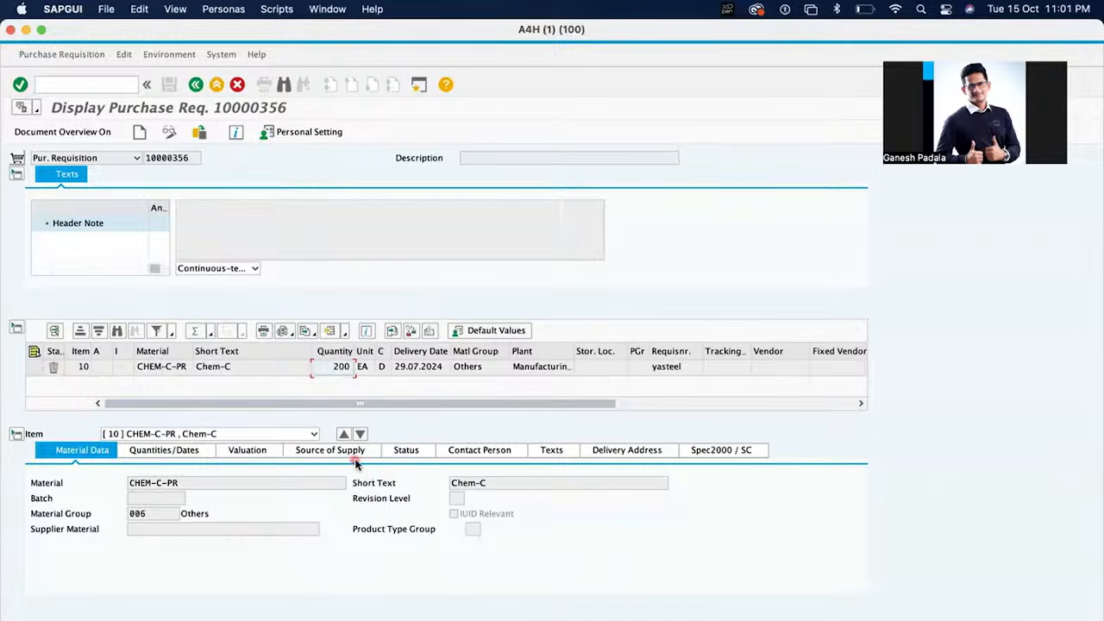
Review the item's Status details, including the processing status and the available Block ID options
click(406, 451)
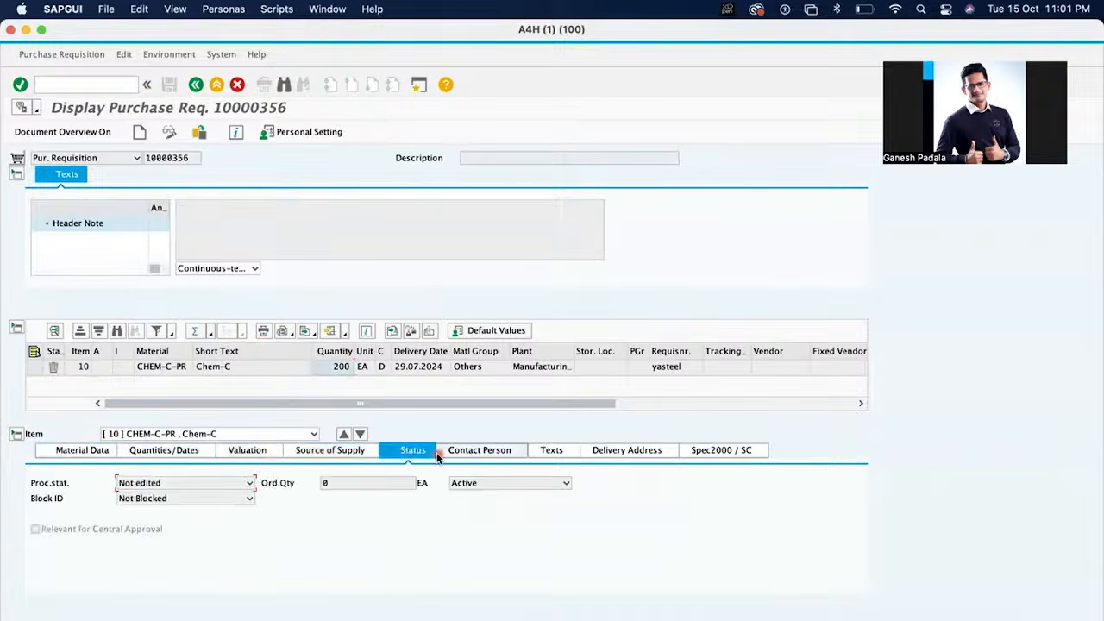
click(235, 501)
click(186, 497)
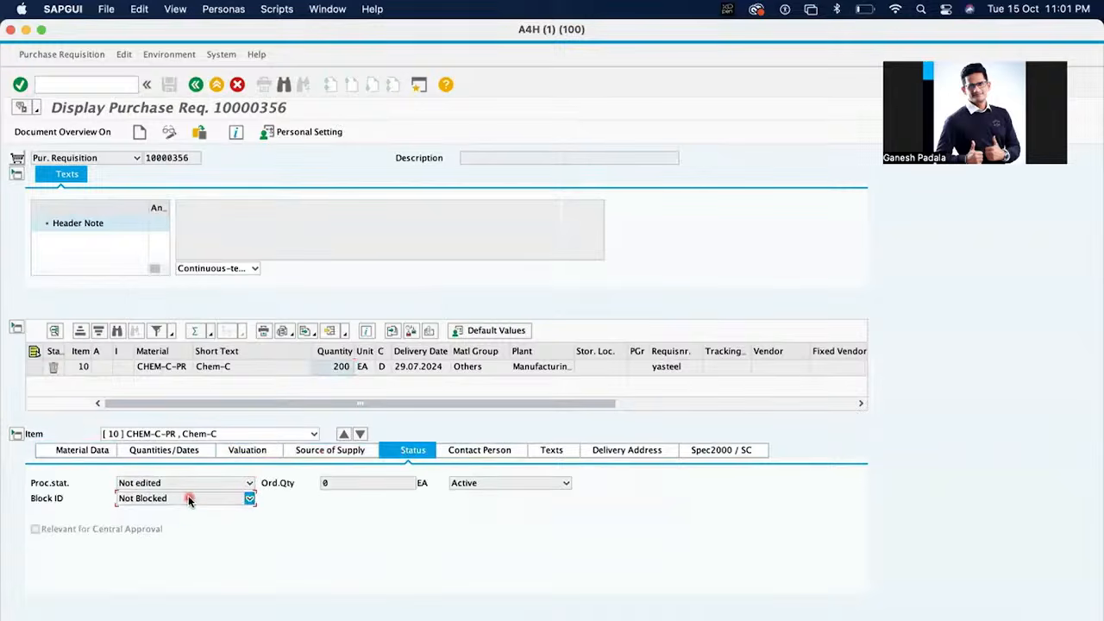
click(221, 489)
click(207, 485)
click(247, 500)
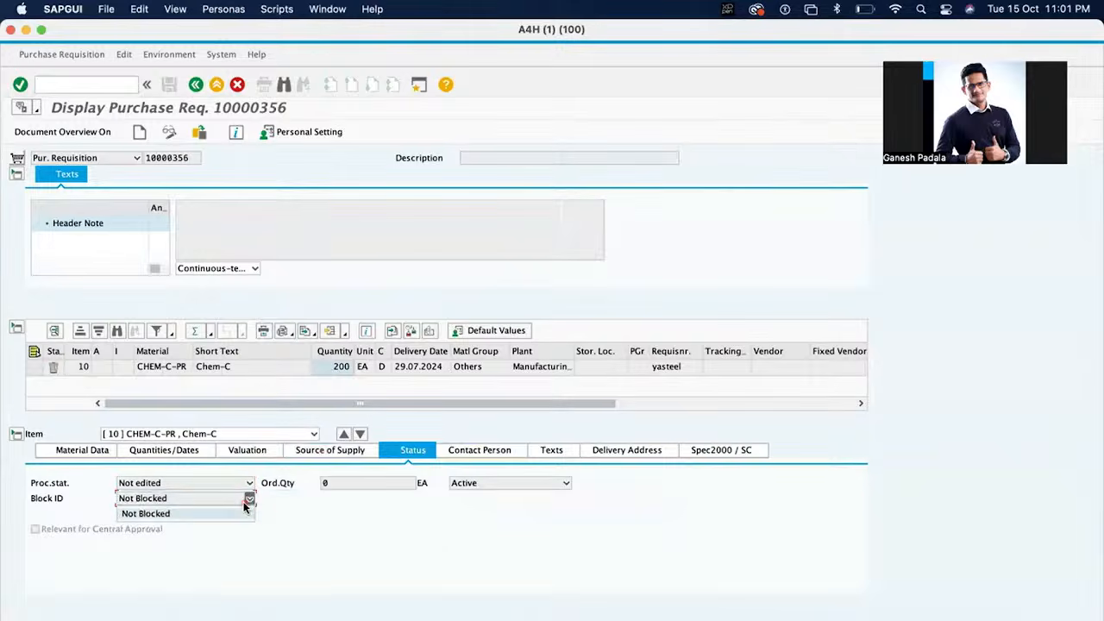
click(326, 512)
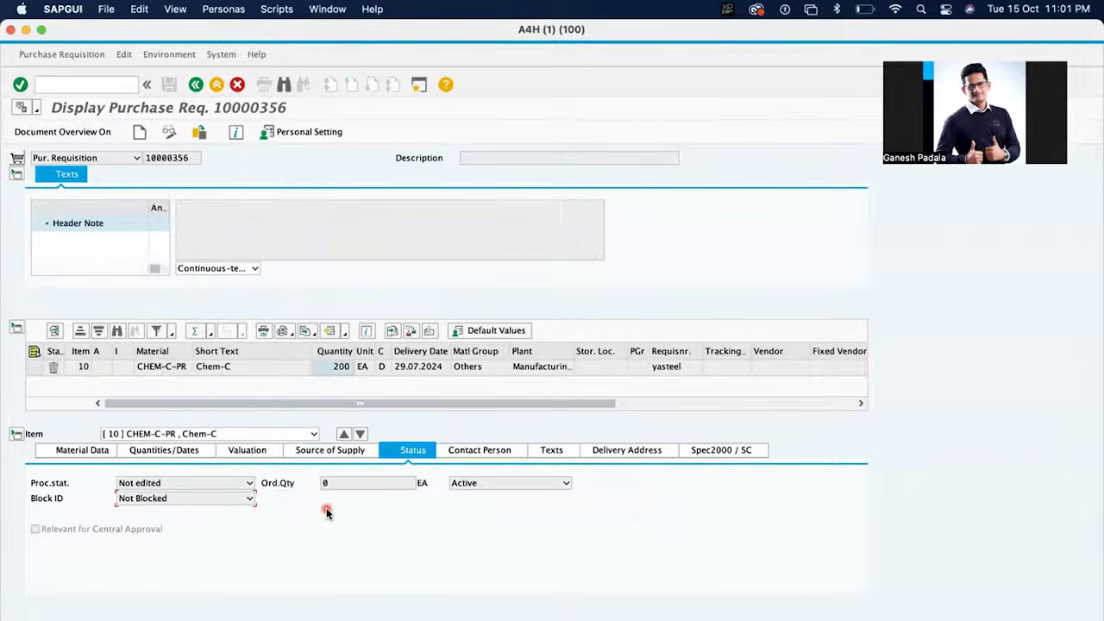
Display purchase requisition 10000045 as the other document
click(199, 132)
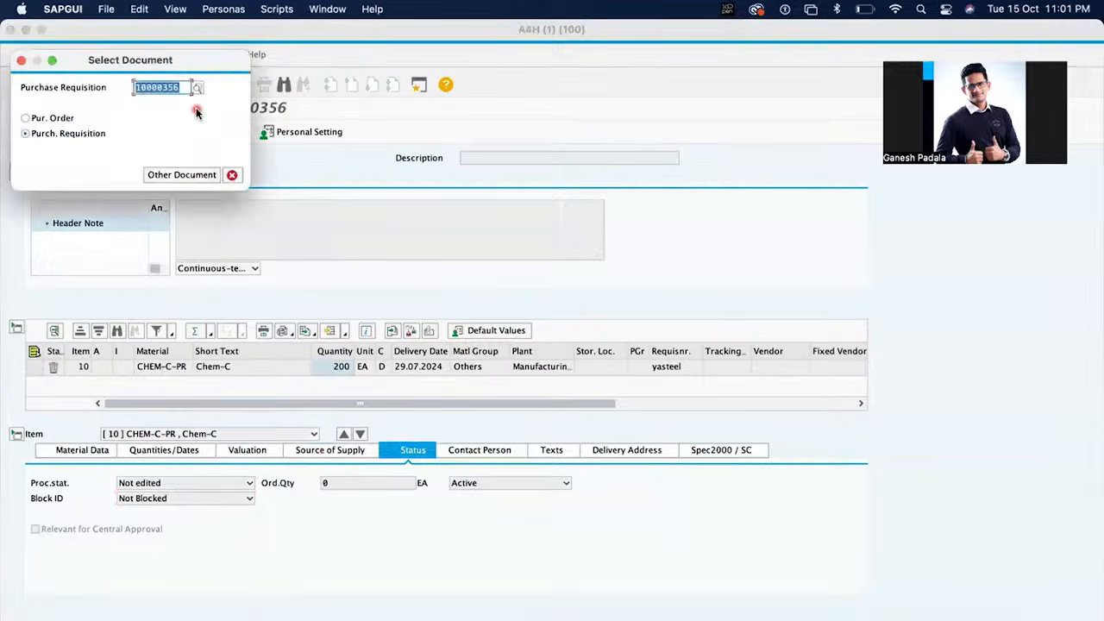
key(BackSpace)
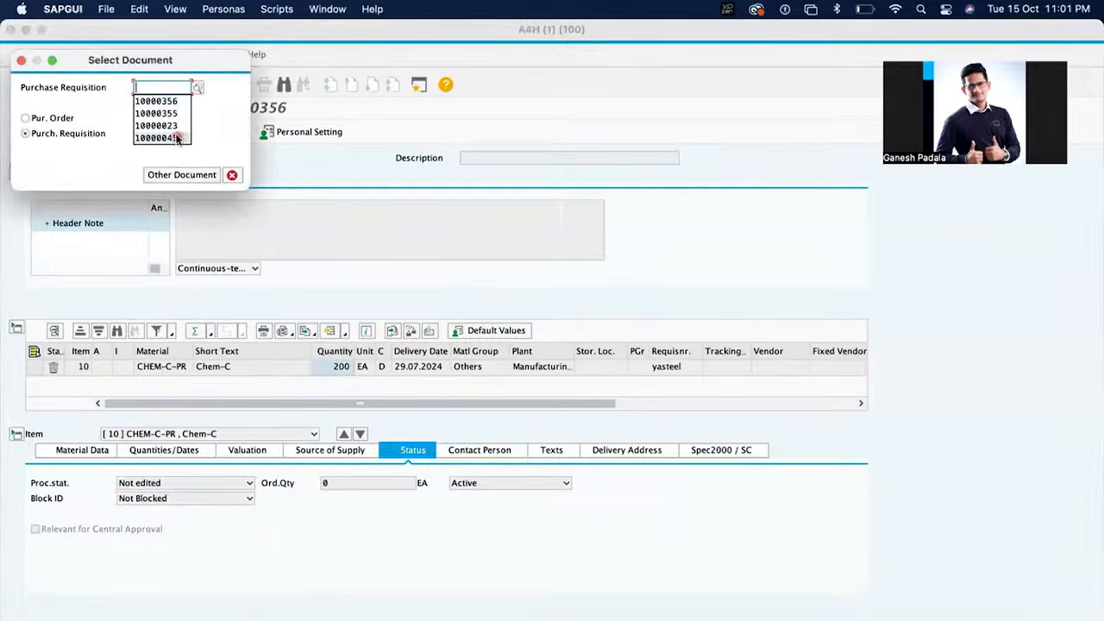
click(178, 140)
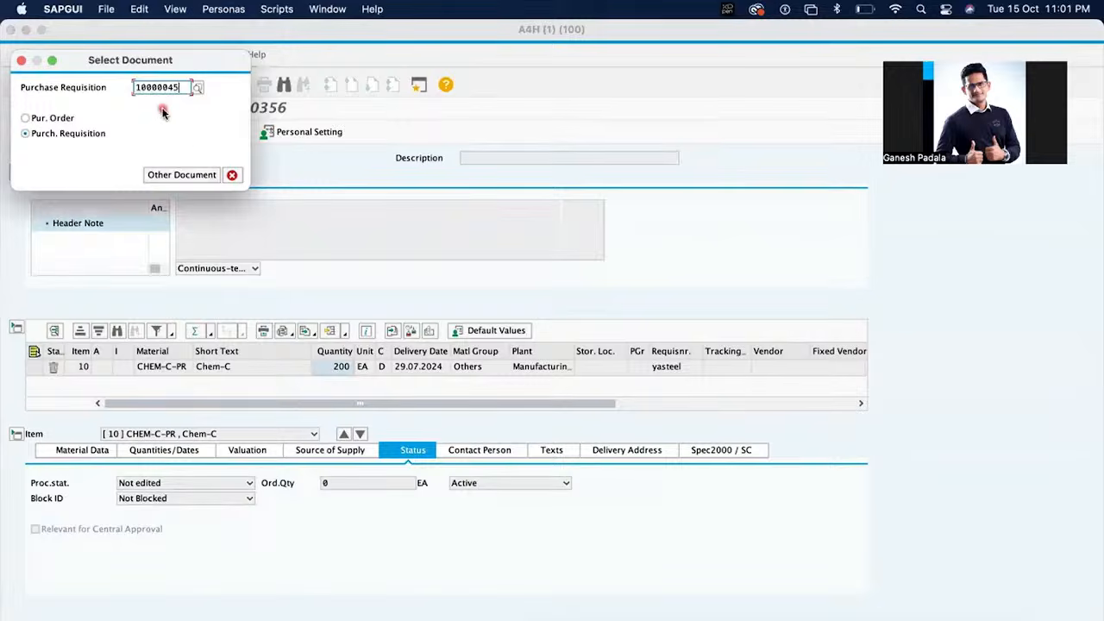
key(Return)
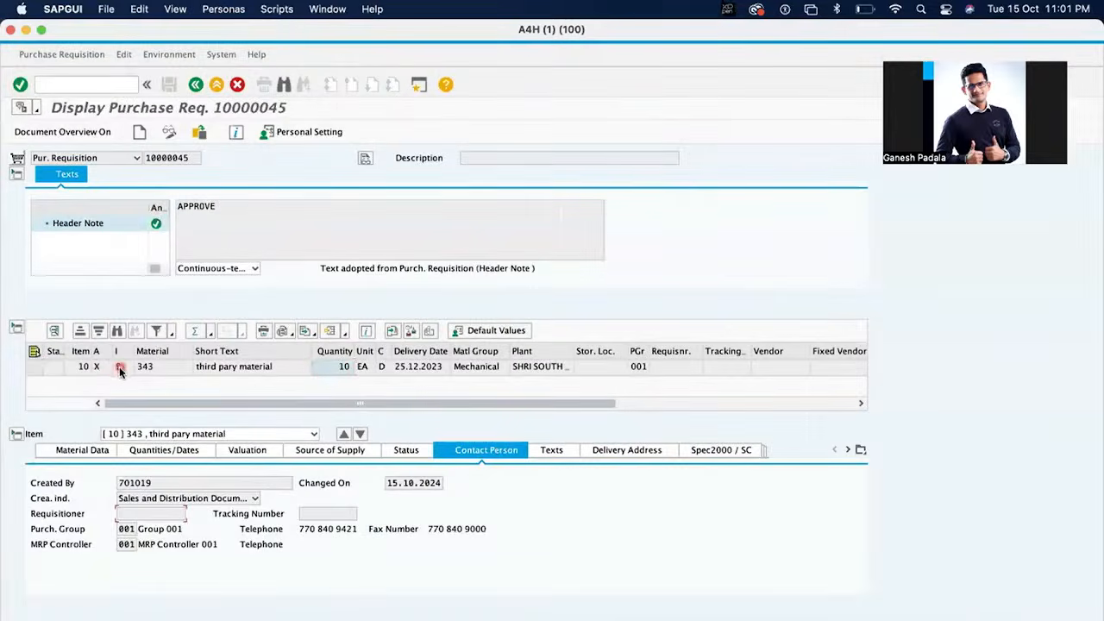
Try to delete item 10 of requisition 10000045 in change mode, and exit the document without saving
click(174, 136)
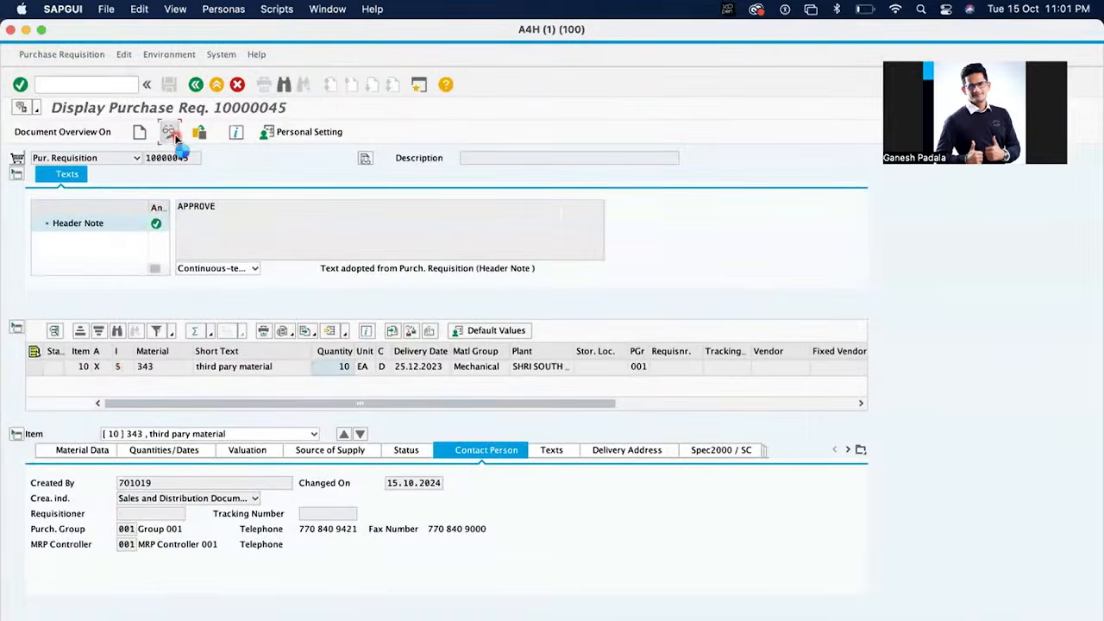
click(34, 369)
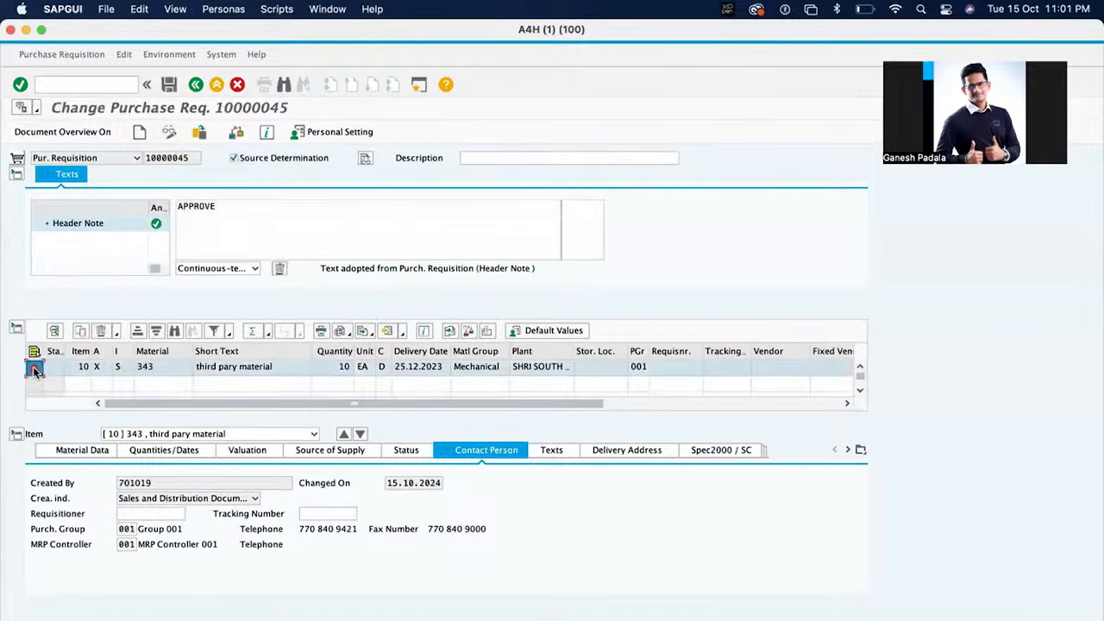
click(101, 331)
click(218, 240)
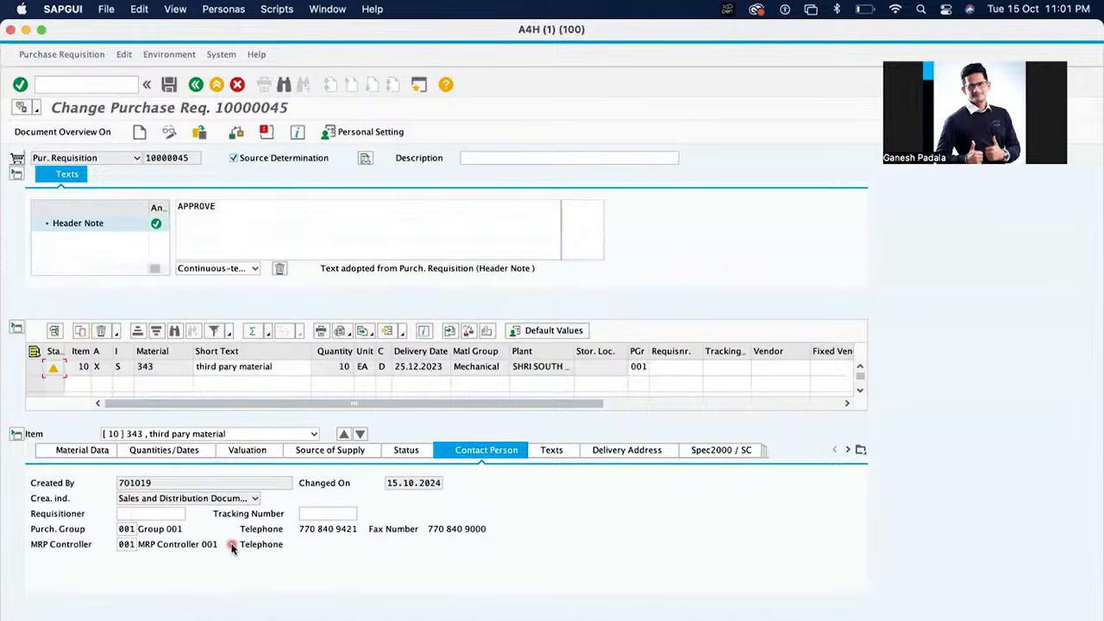
key(Return)
click(48, 250)
click(195, 86)
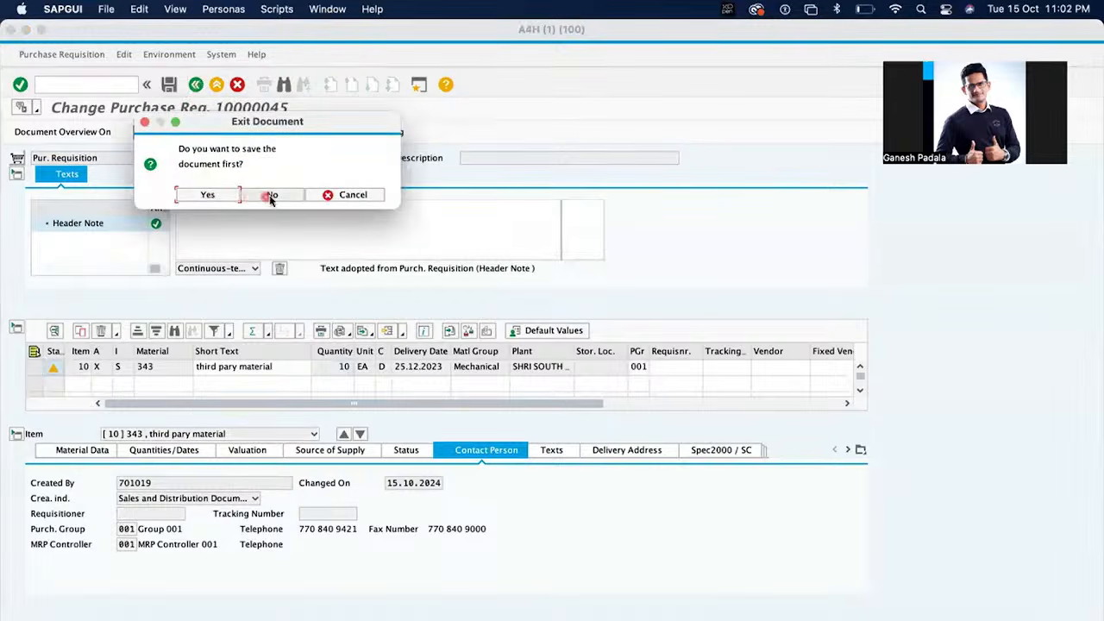
click(272, 197)
Run transaction ME52N to open purchase requisition 10000045 in change mode
click(93, 86)
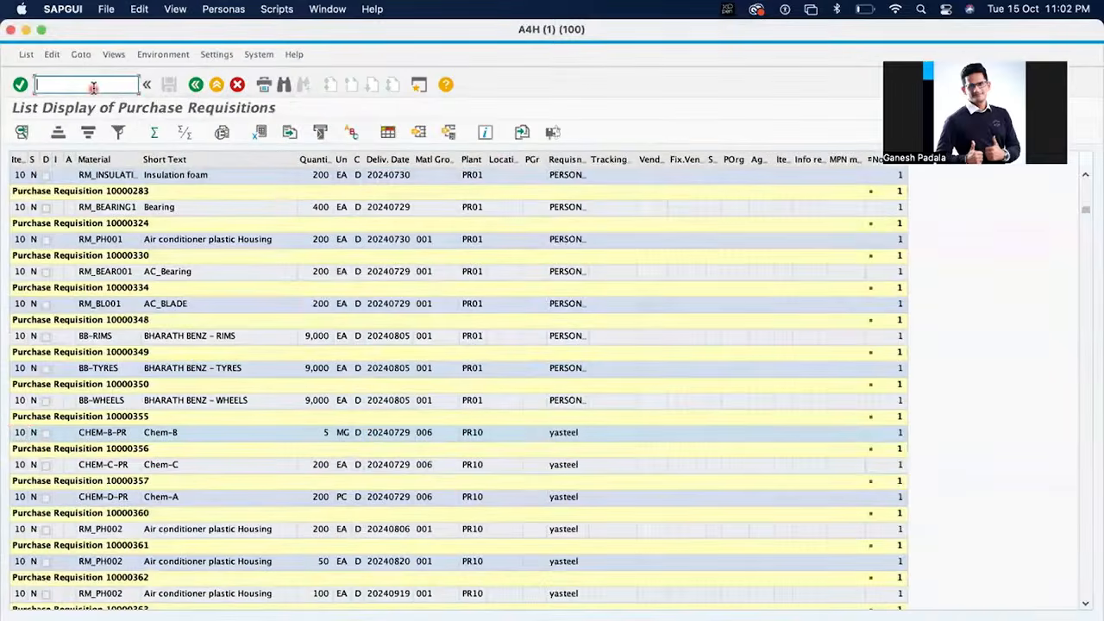
text(/NME)
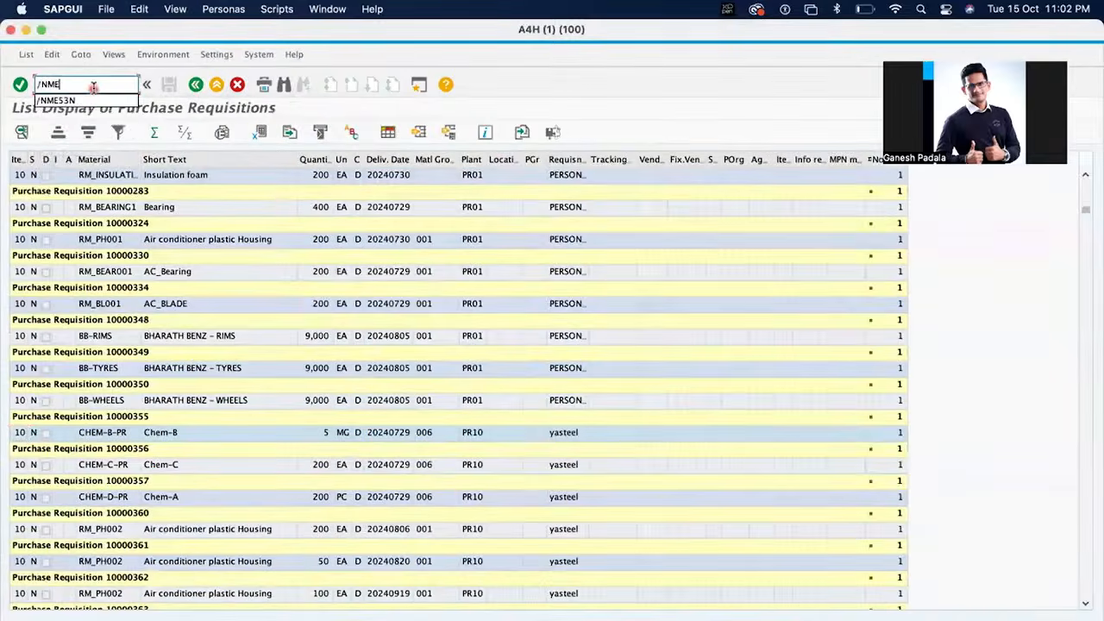
text(52N)
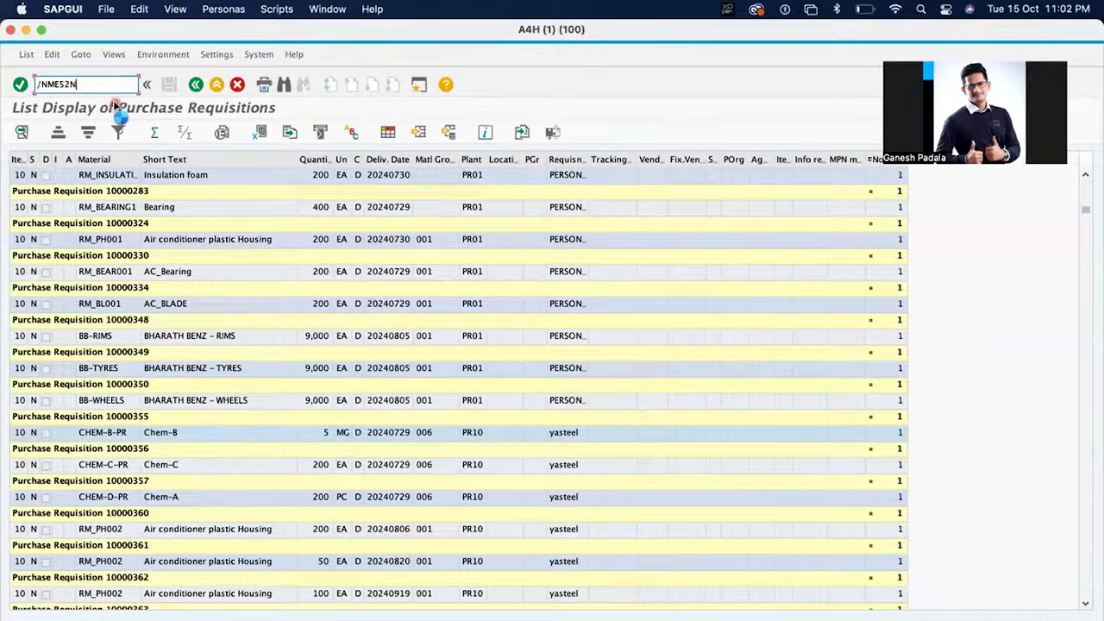
key(Return)
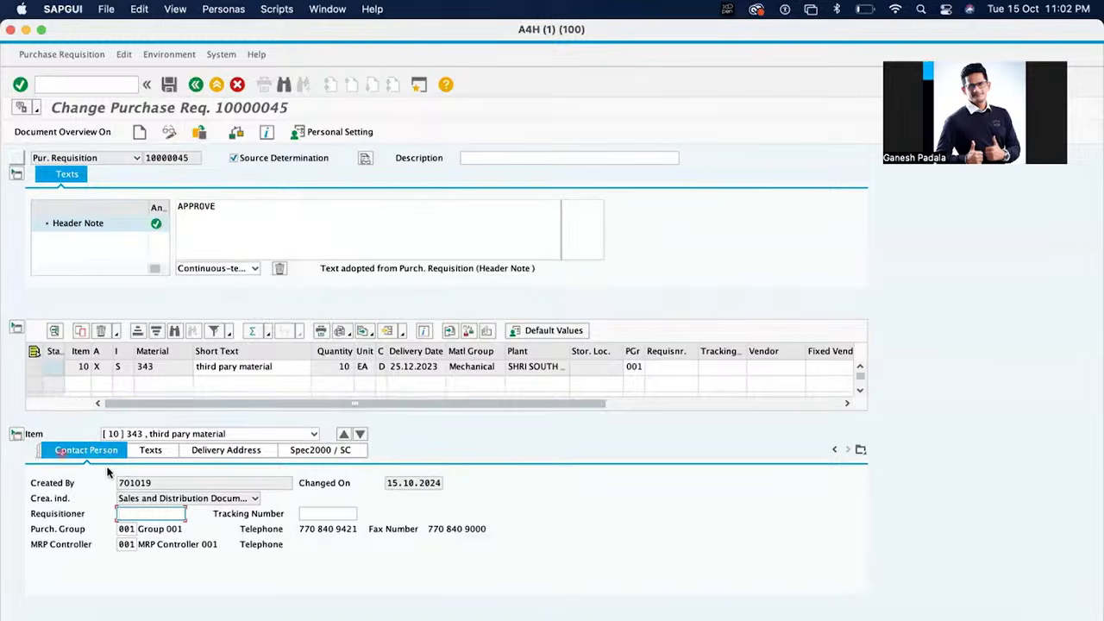
Block item 10 for follow-on document processing centrally, with blocking text "Unrestricted stock will be used for the process.", and save the requisition
click(833, 450)
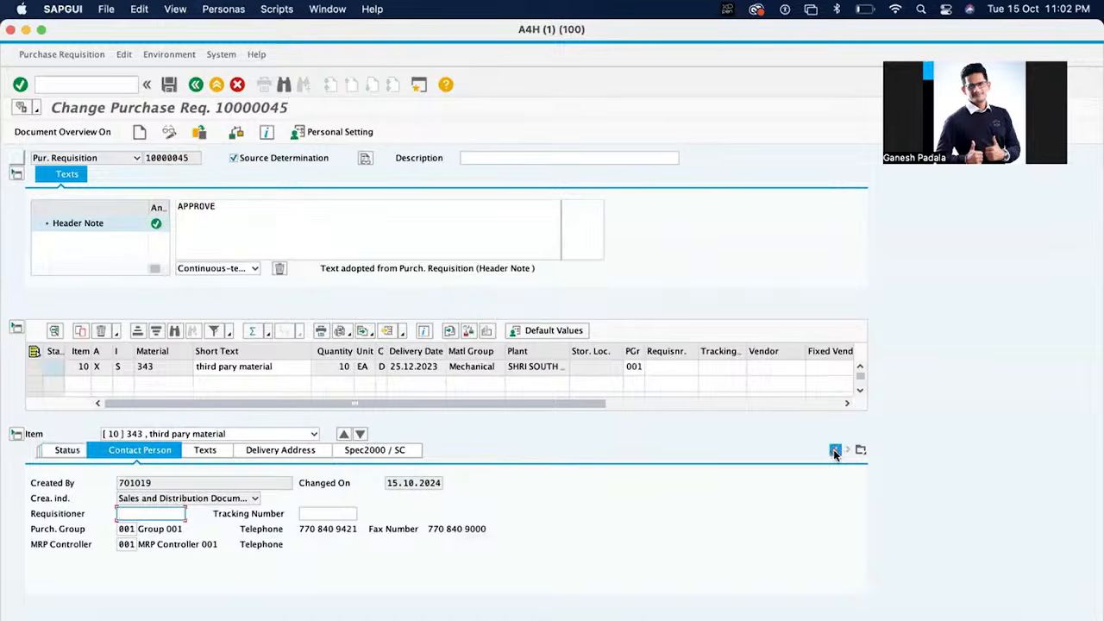
click(834, 450)
click(834, 451)
click(522, 452)
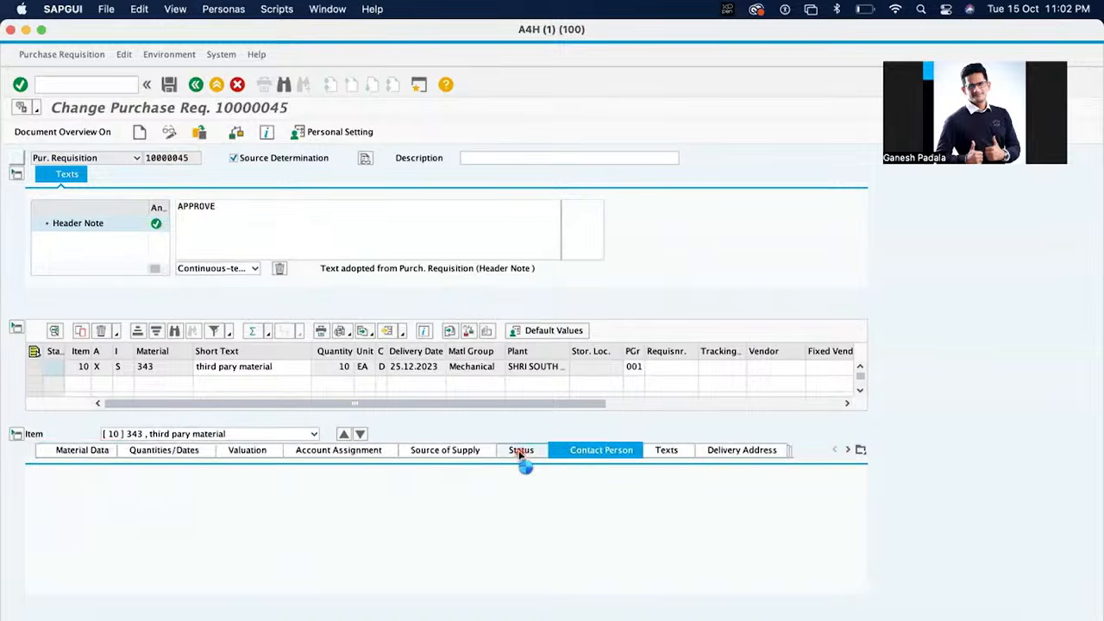
click(217, 499)
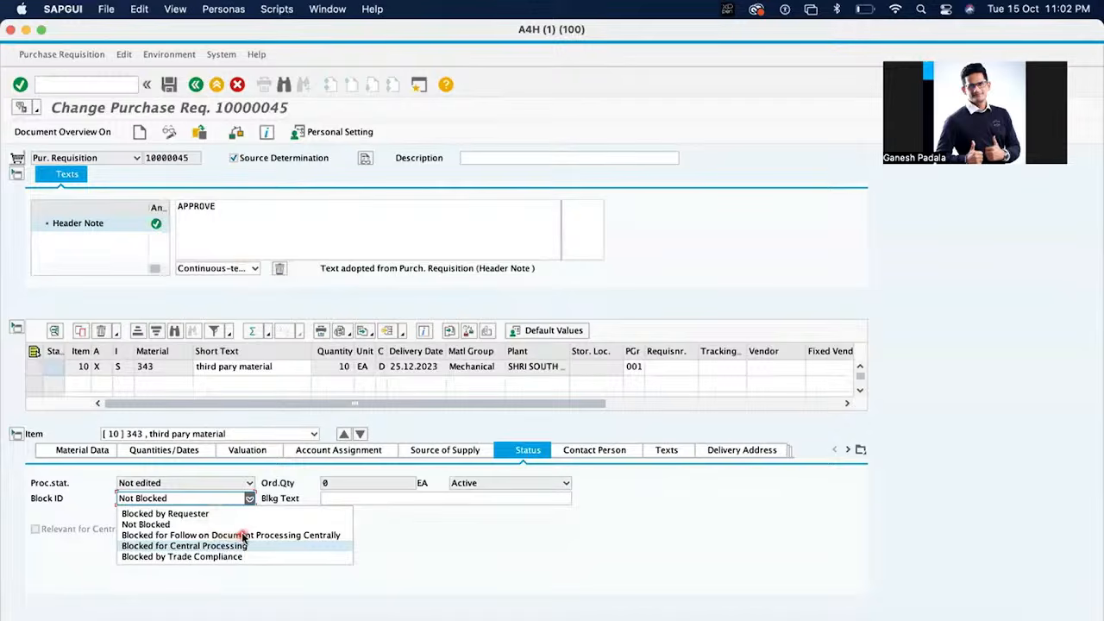
click(193, 534)
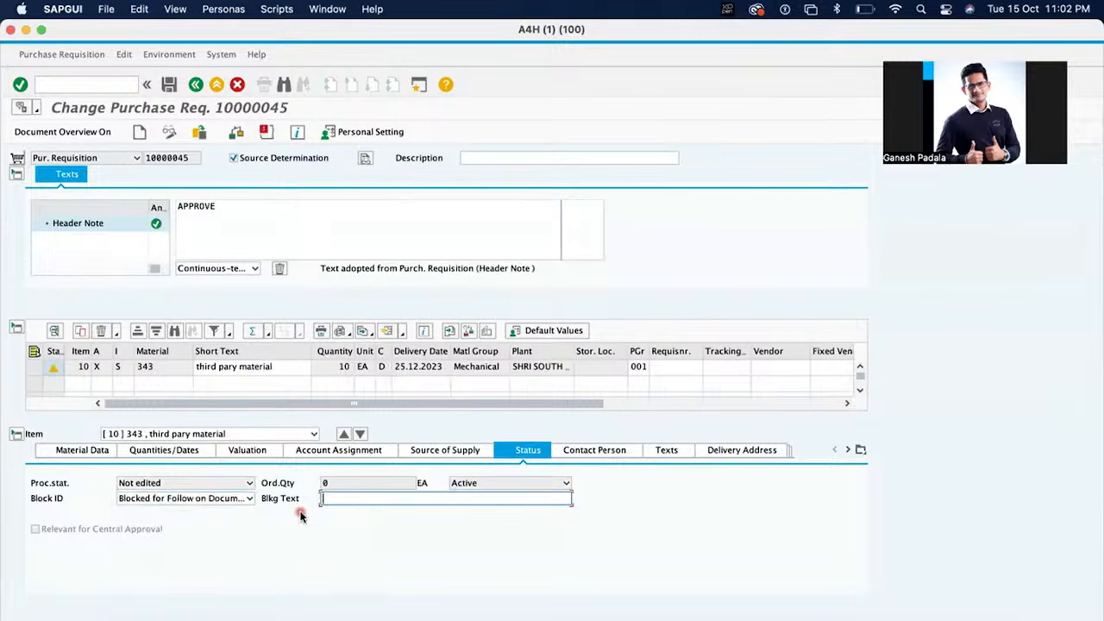
click(366, 498)
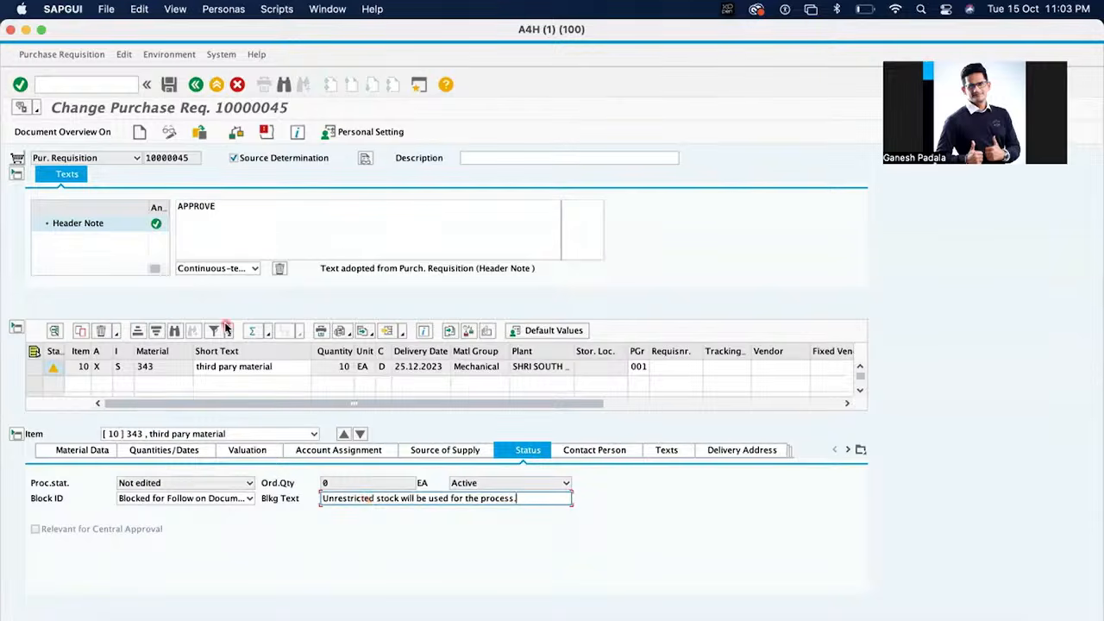
click(169, 84)
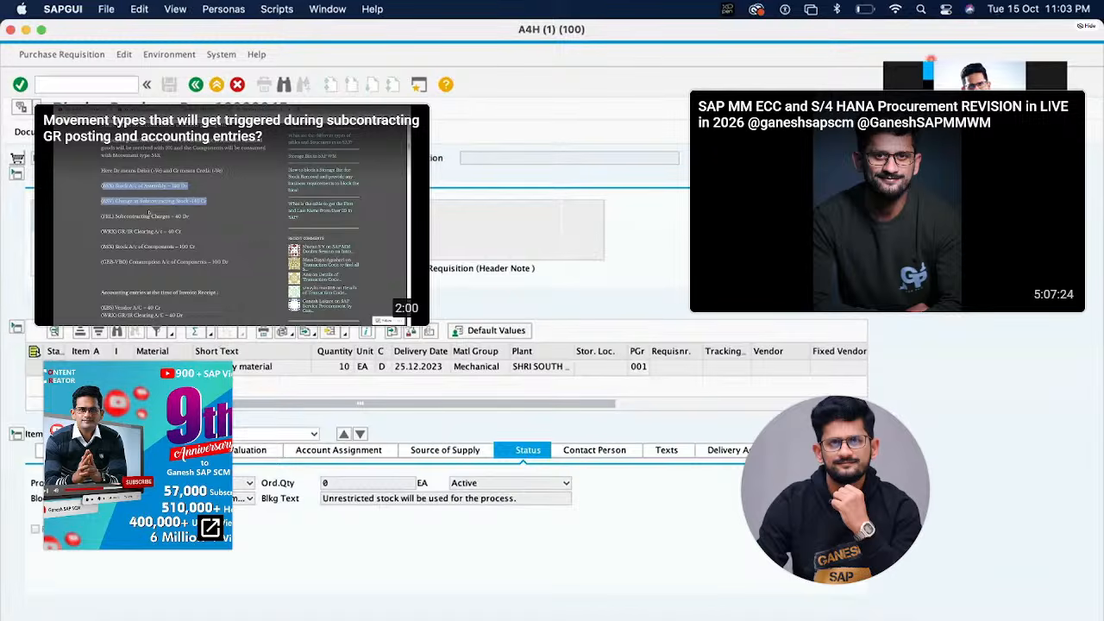
click(1055, 55)
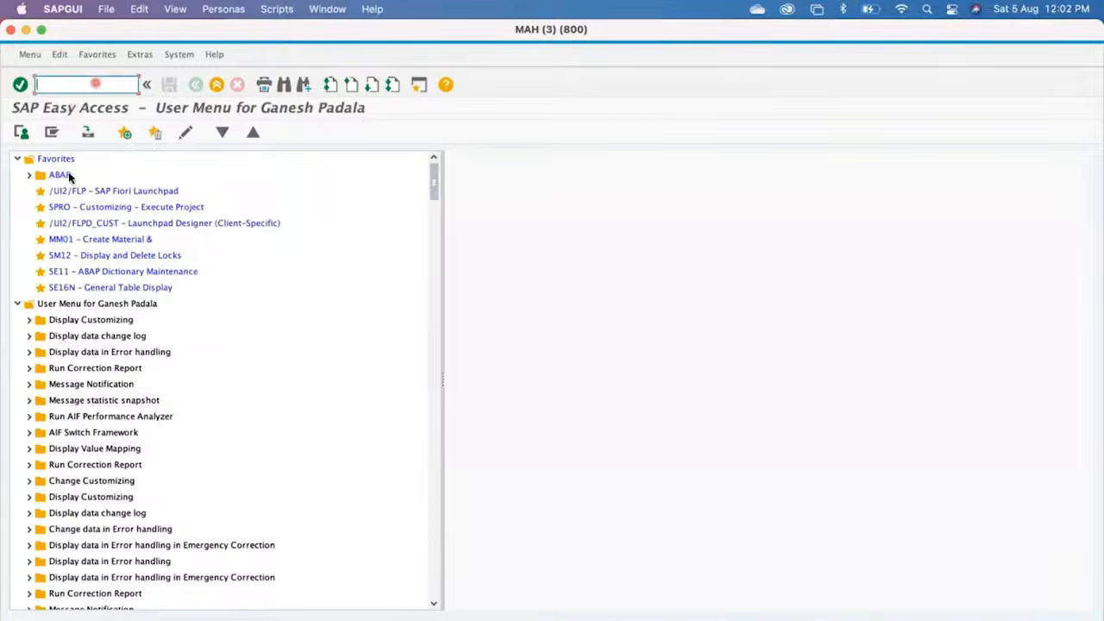
Switch to Chrome, search Google for "chat gpt" in a new tab, and open the ChatGPT site
click(182, 616)
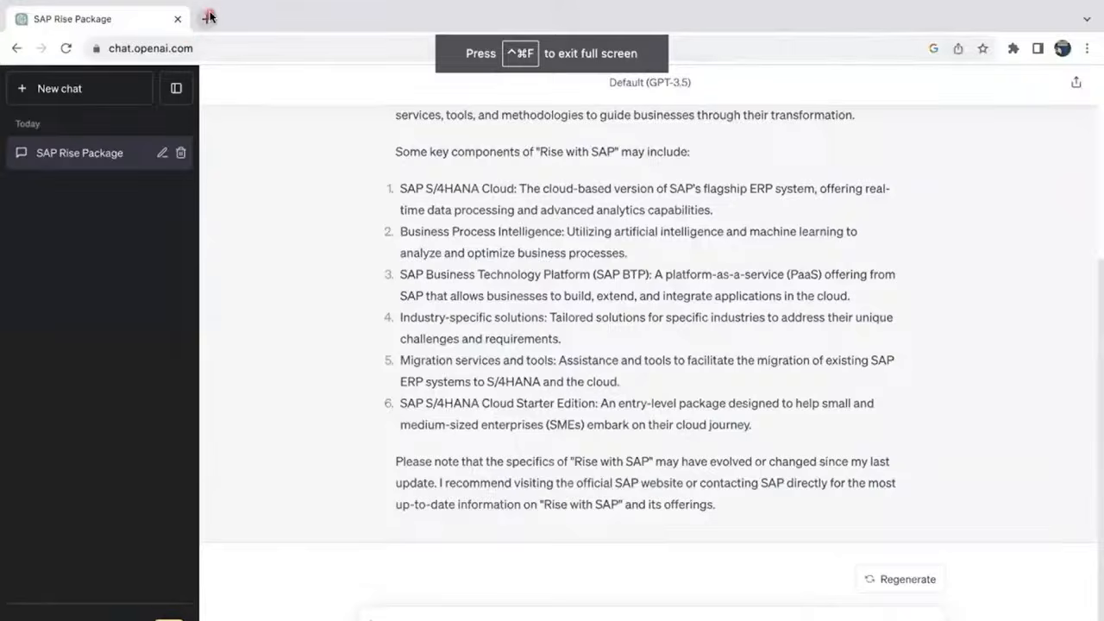
click(206, 18)
text(go)
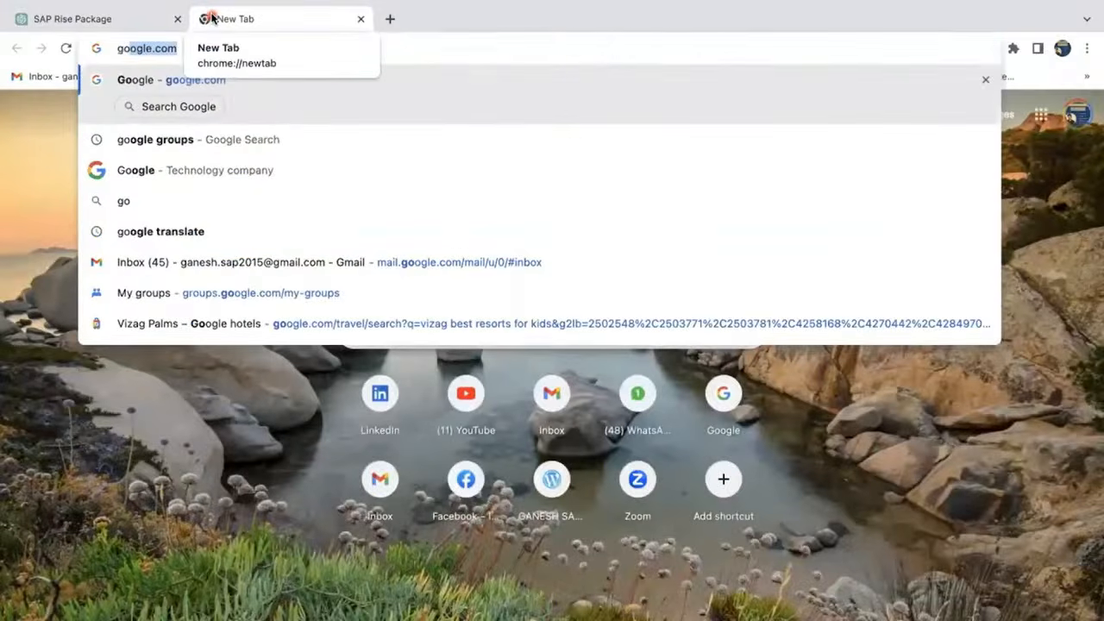
key(Return)
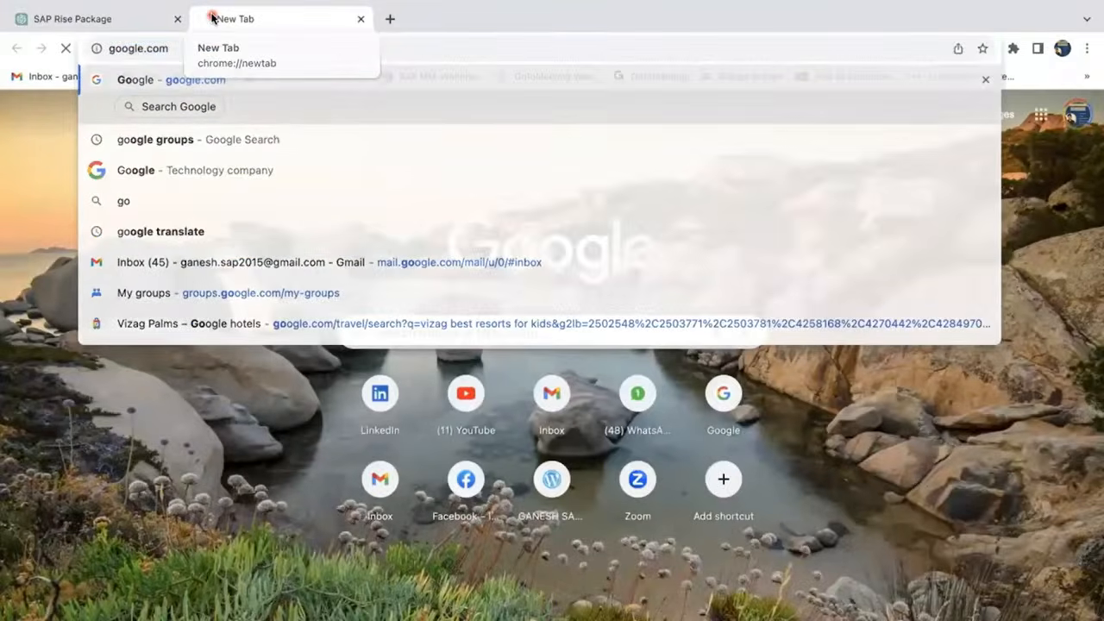
text(chat gpt)
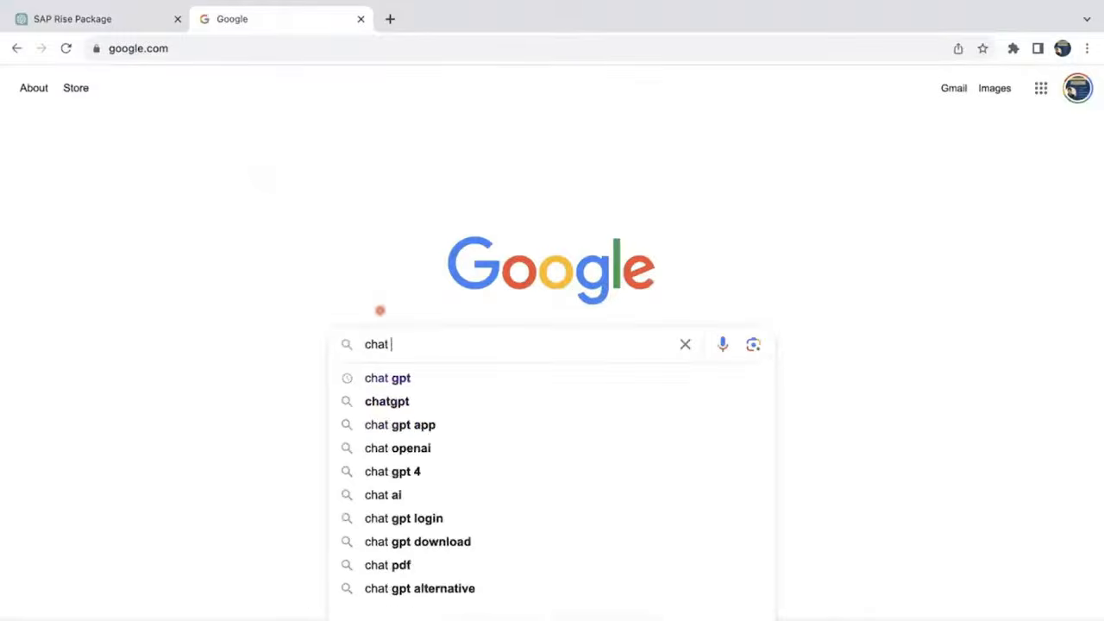
key(Return)
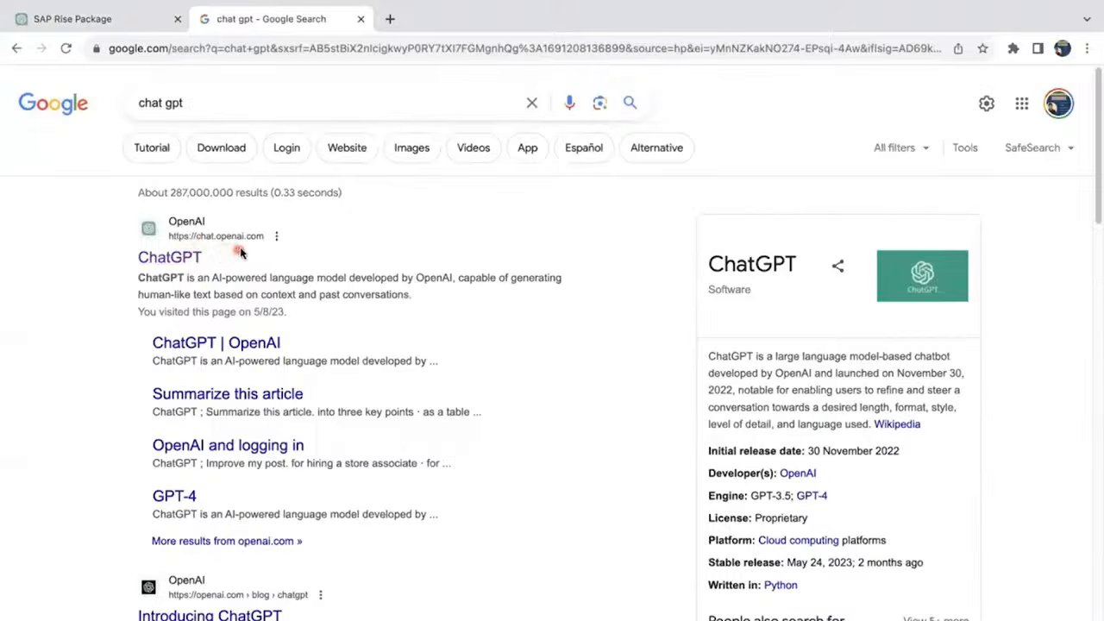
click(165, 257)
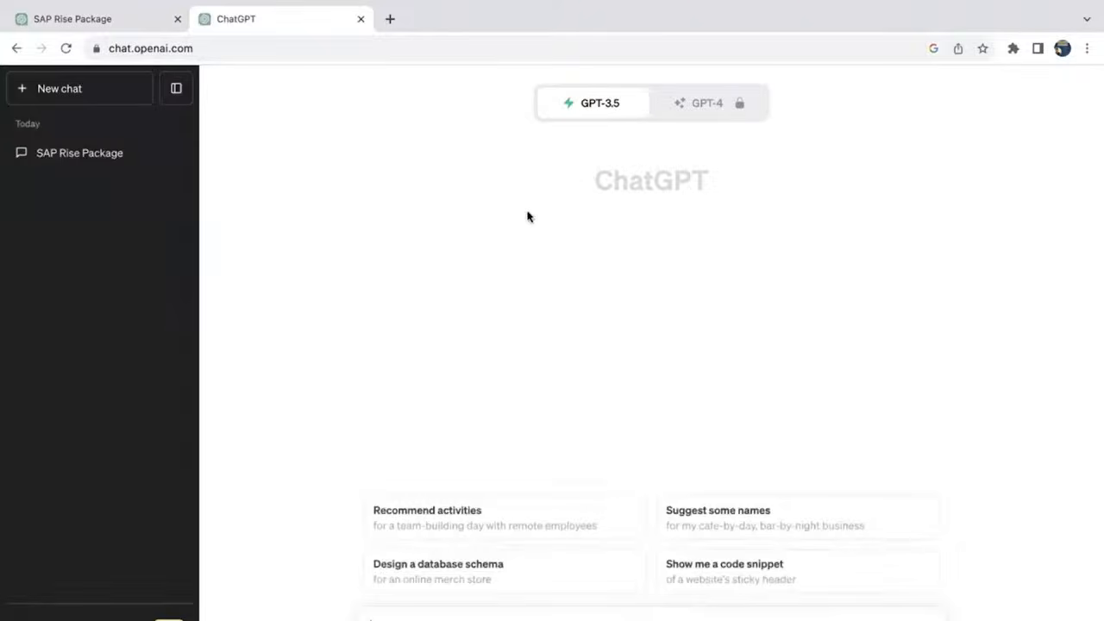
Ask in a new chat: "What is the outbound idoc type for Goods Movement to send the status in SAP?"
mouse_move(825, 8)
click(60, 90)
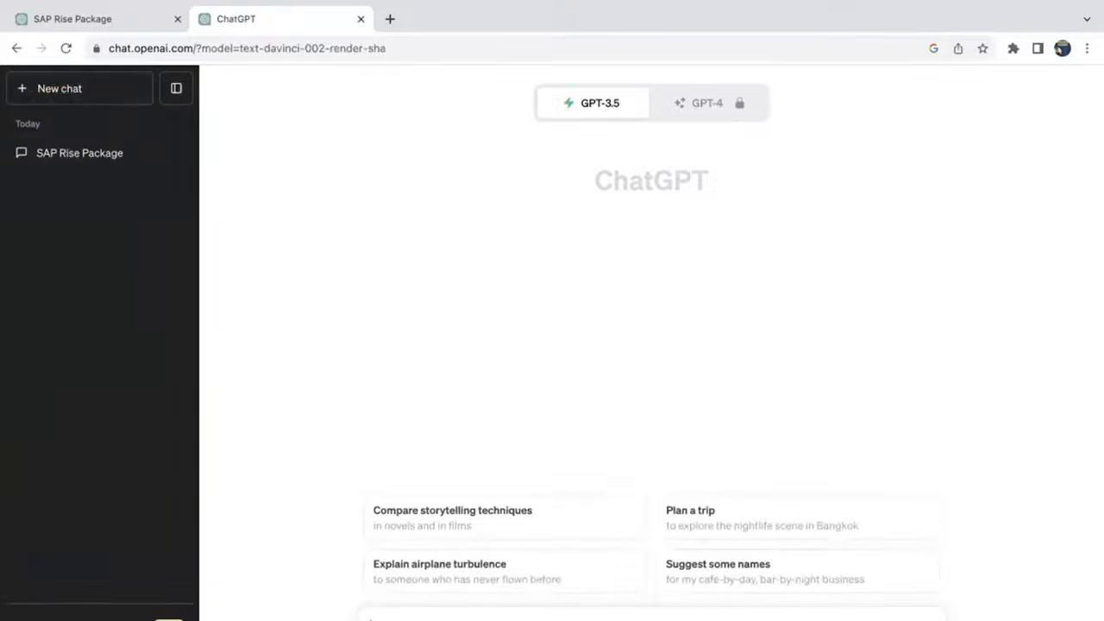
text(W)
key(Return)
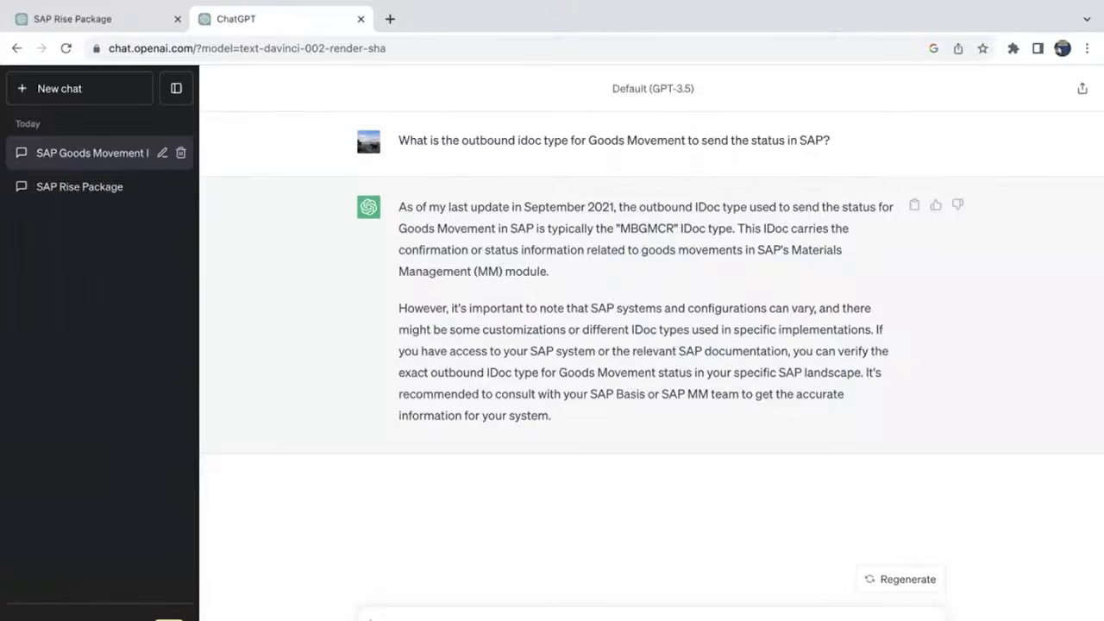
Switch to SAP GUI and run transaction WE30 for developing IDoc types
key(super+Tab)
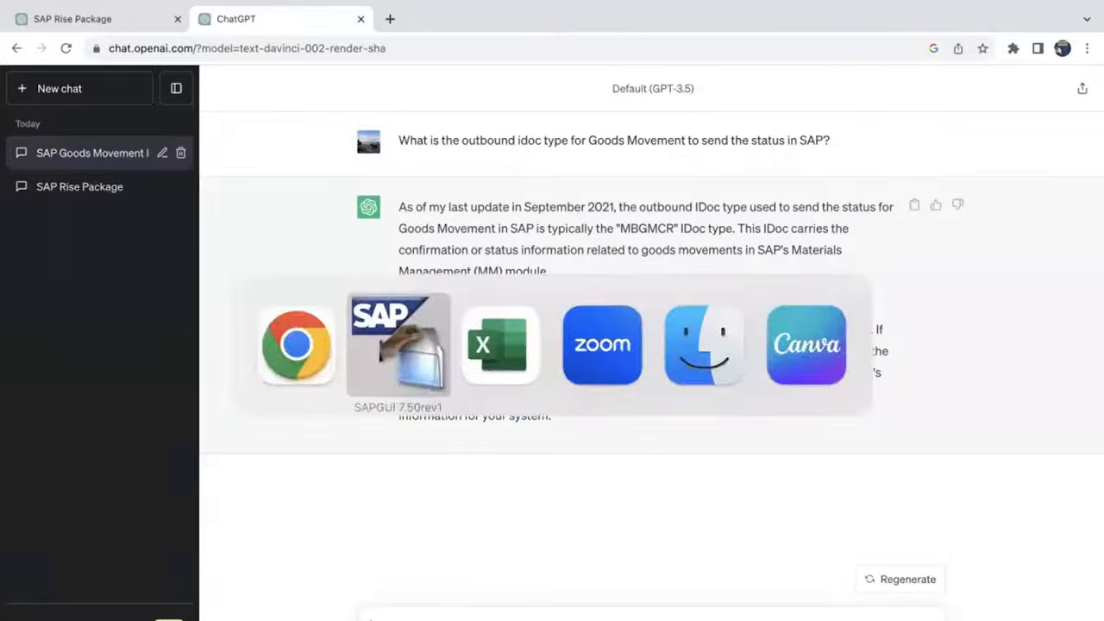
text(we)
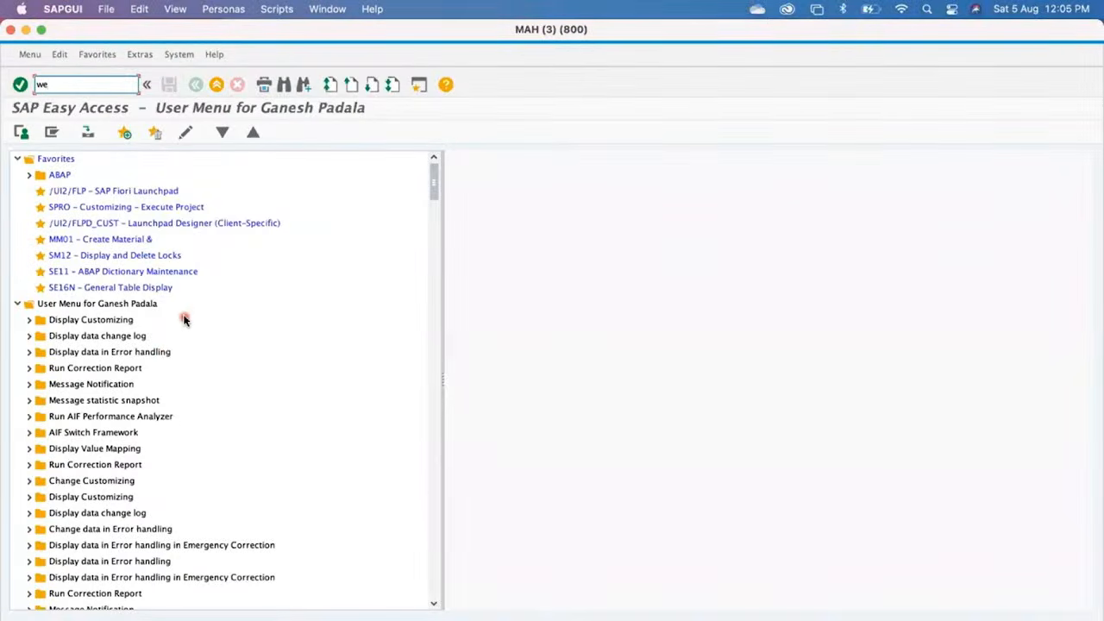
key(BackSpace)
key(BackSpace)
text(WE30)
key(Return)
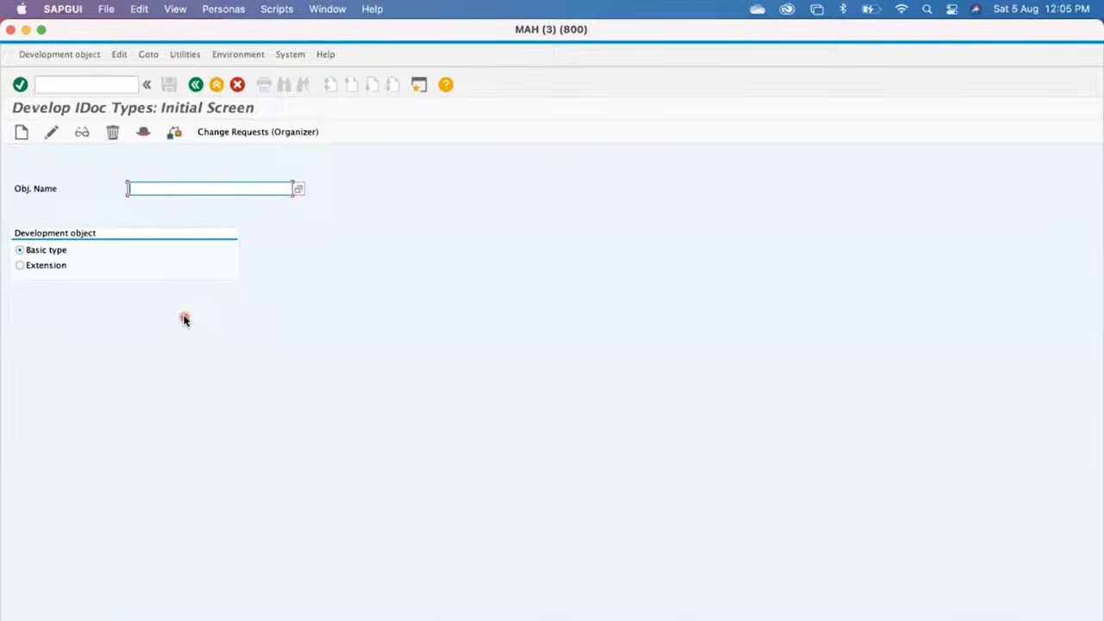
List the available basic types for the object name and search them for *GOODS*MOVEMENT*
click(300, 189)
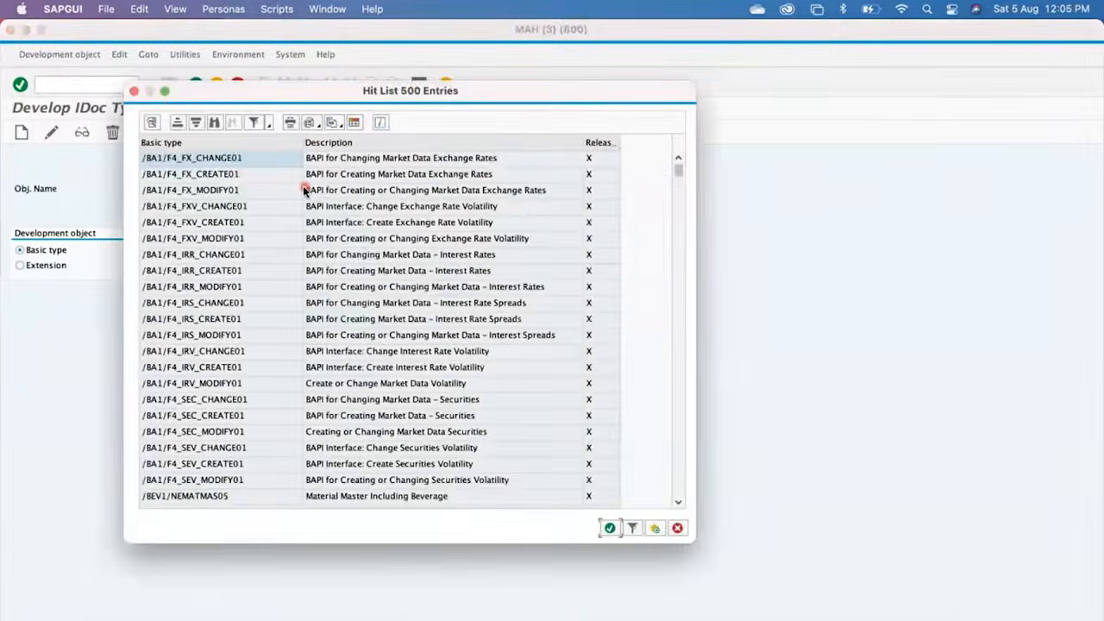
click(216, 122)
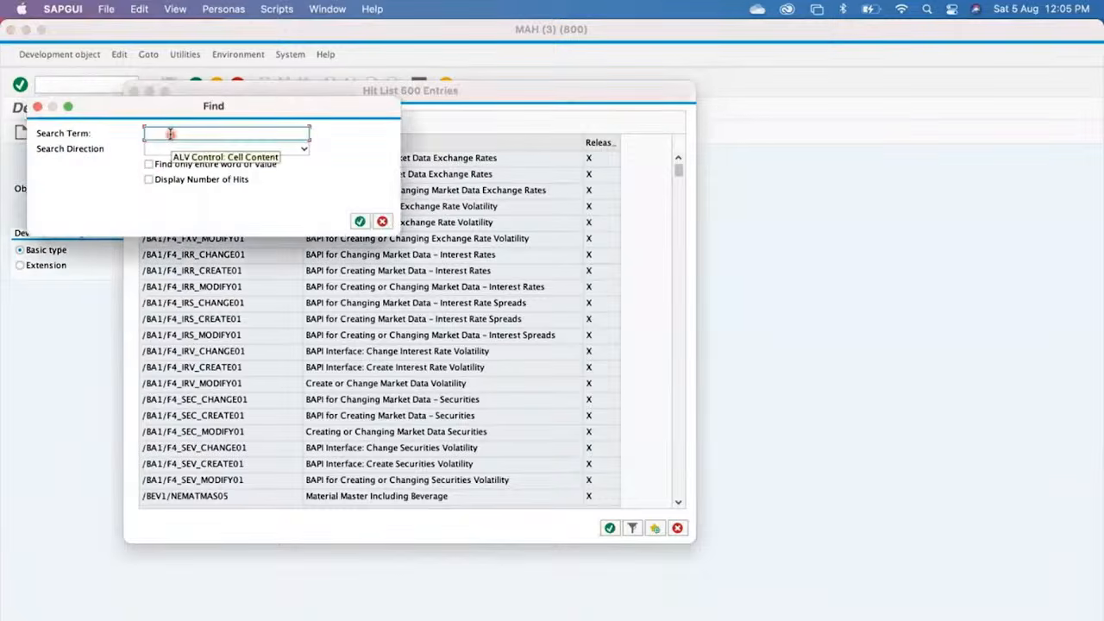
text(OODS()
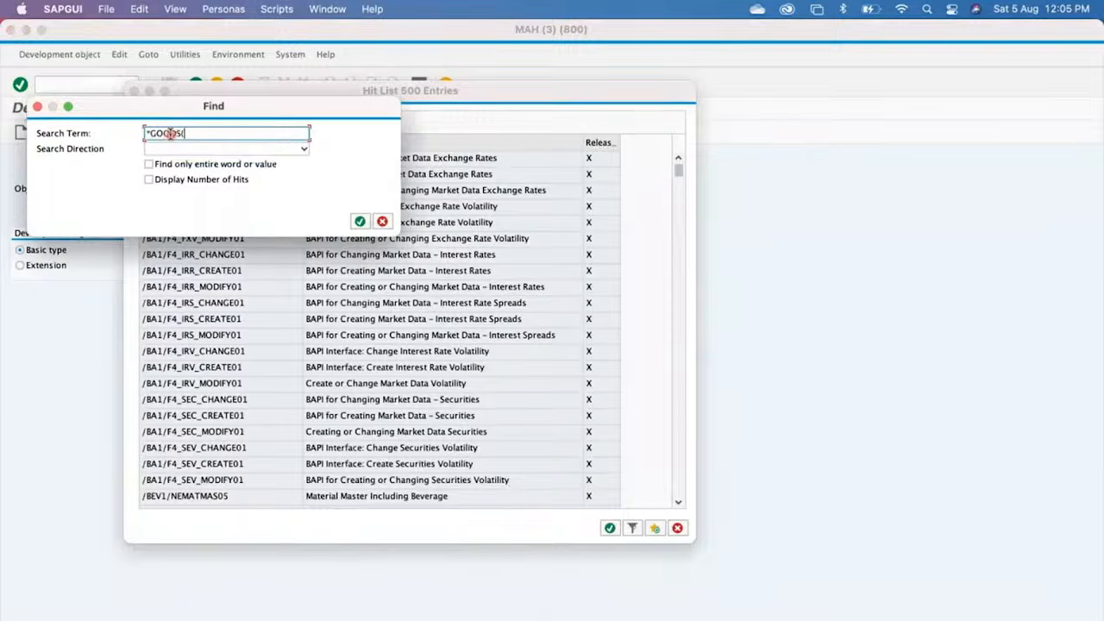
key(BackSpace)
text(*MOVEMENT*)
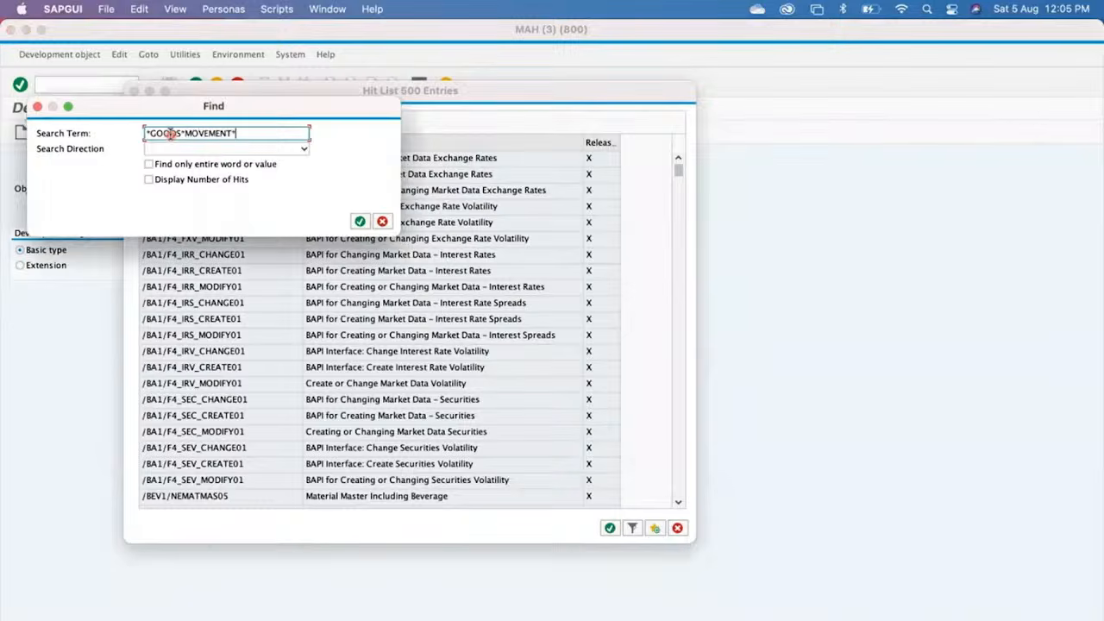
click(359, 221)
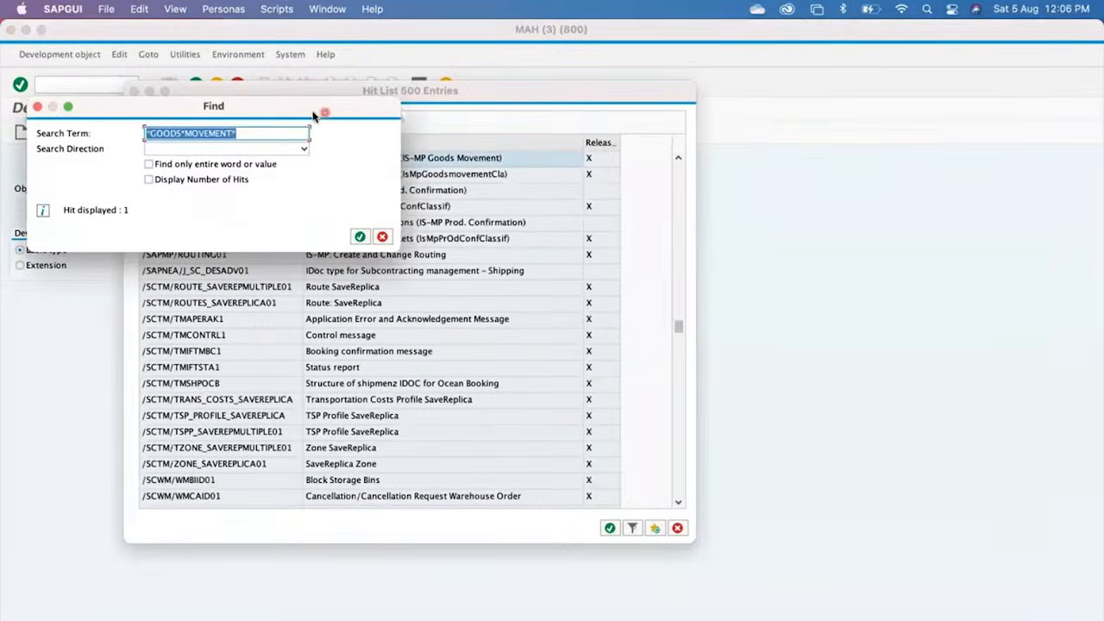
Go through the remaining *GOODS*MOVEMENT* matches in the basic type list, examining each IDoc type's name and description
drag(307, 110, 360, 275)
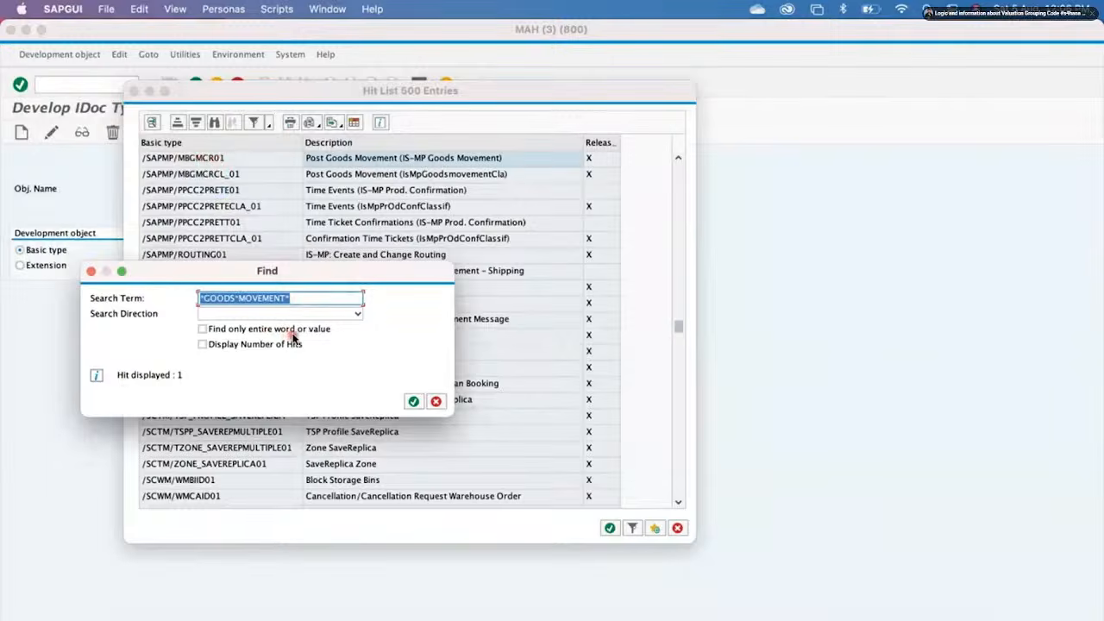
key(Return)
key(ctrl+f)
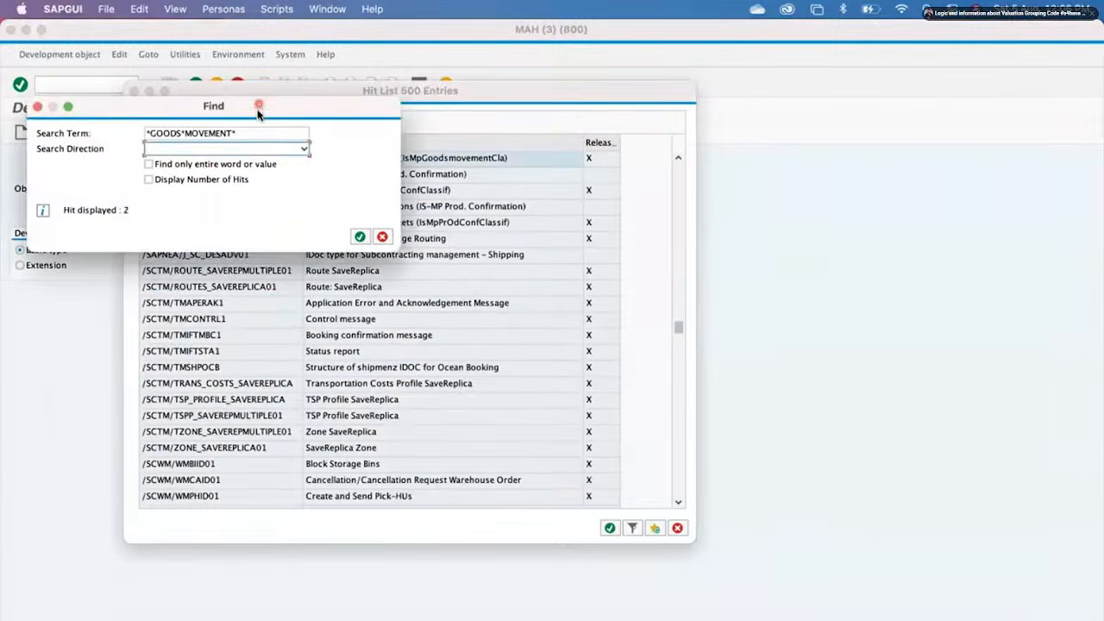
drag(254, 115, 301, 319)
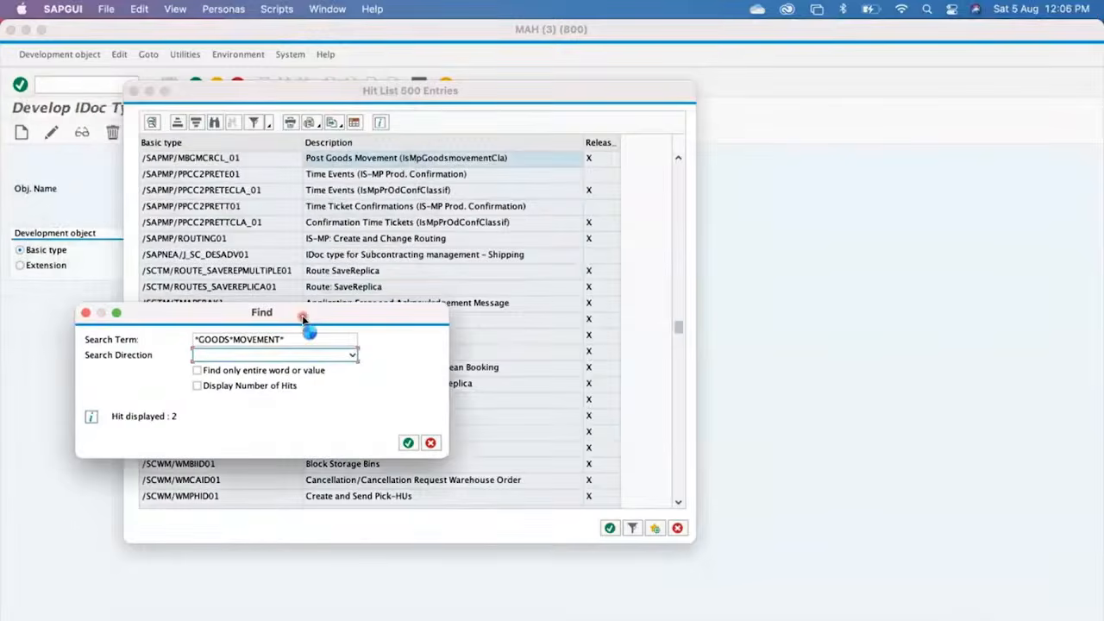
key(Return)
drag(306, 95, 316, 261)
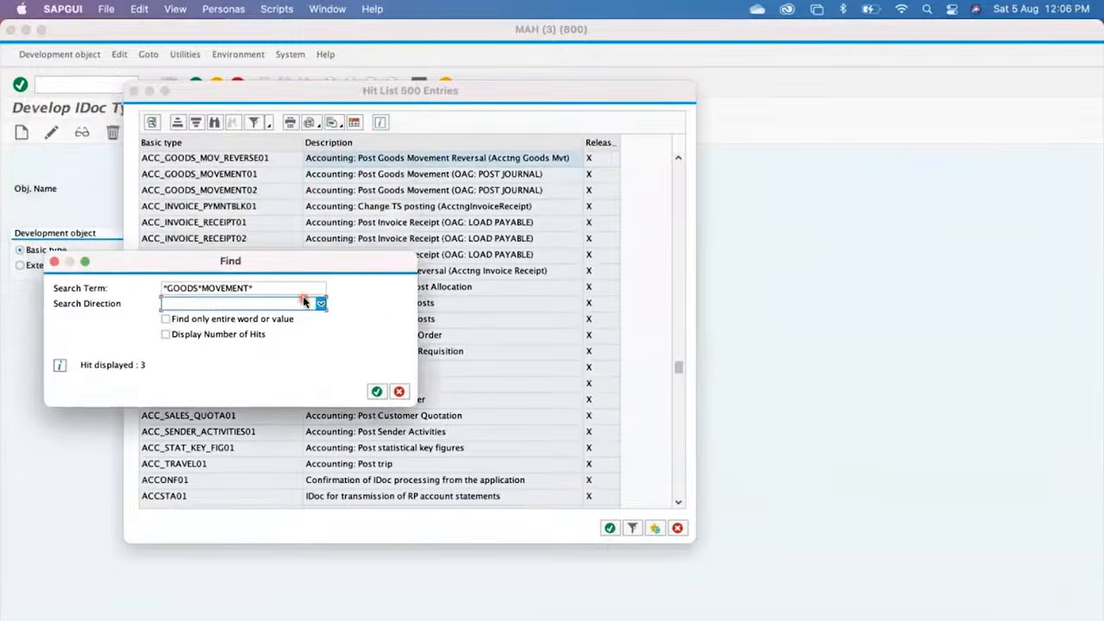
key(Return)
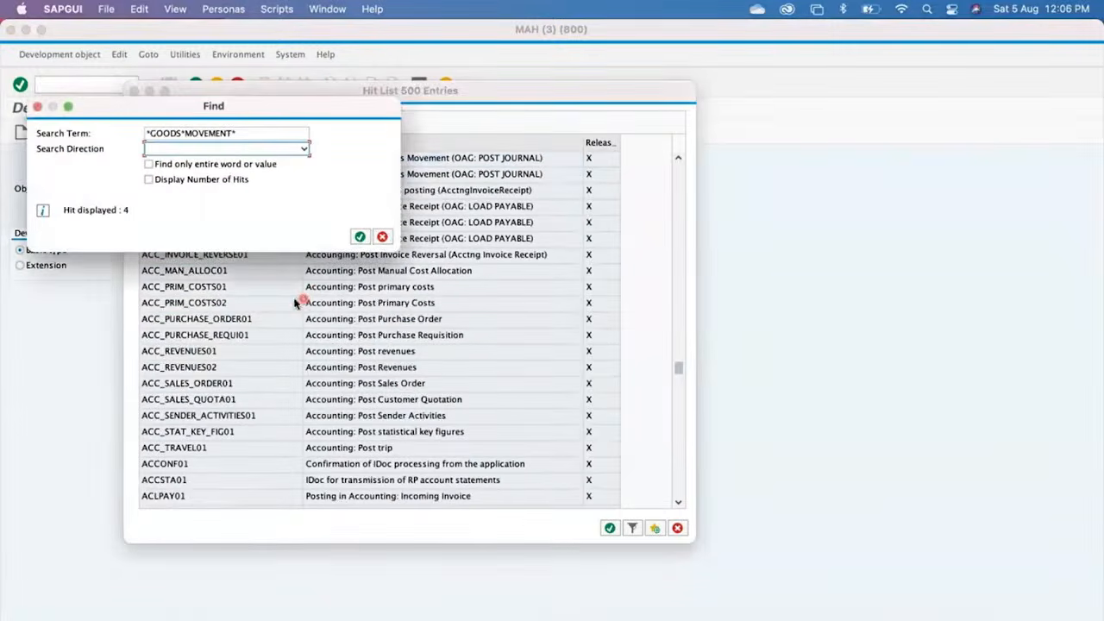
drag(343, 110, 355, 266)
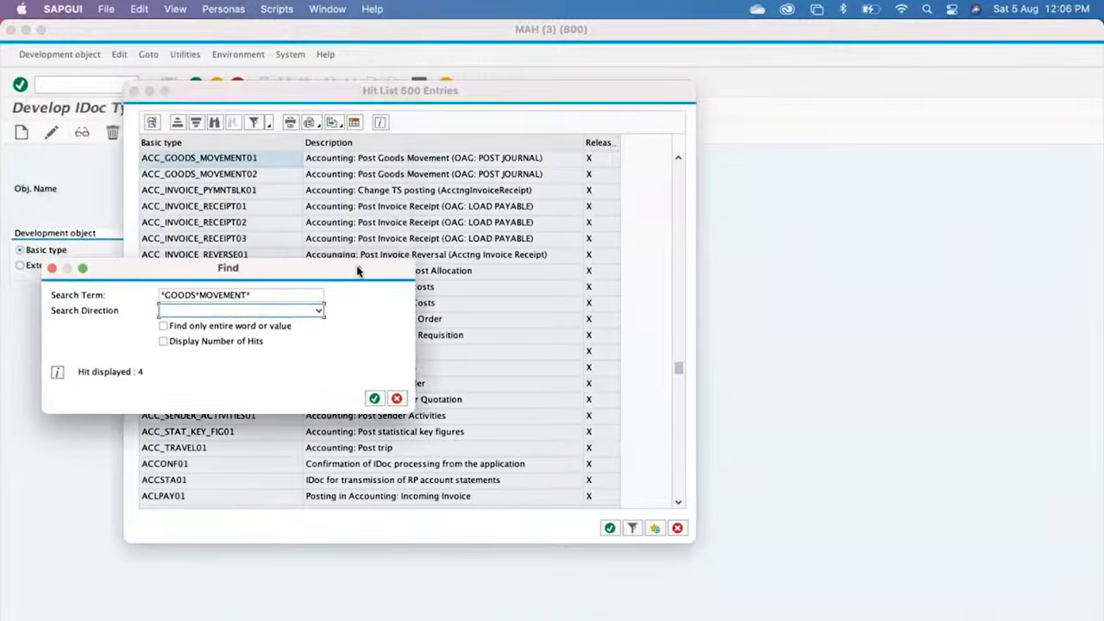
key(Return)
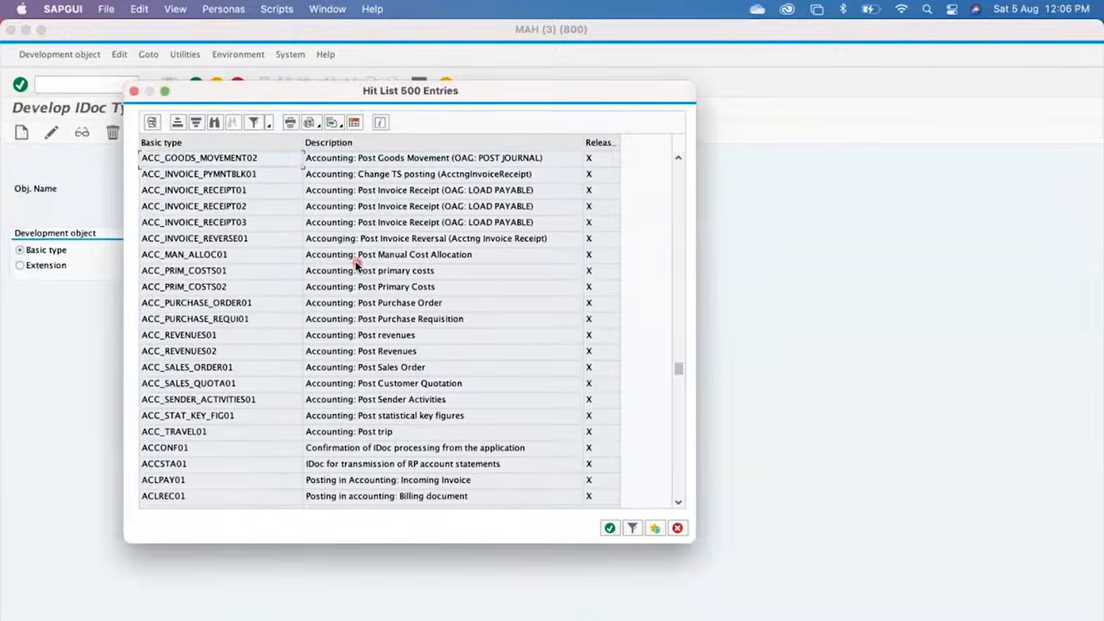
key(Return)
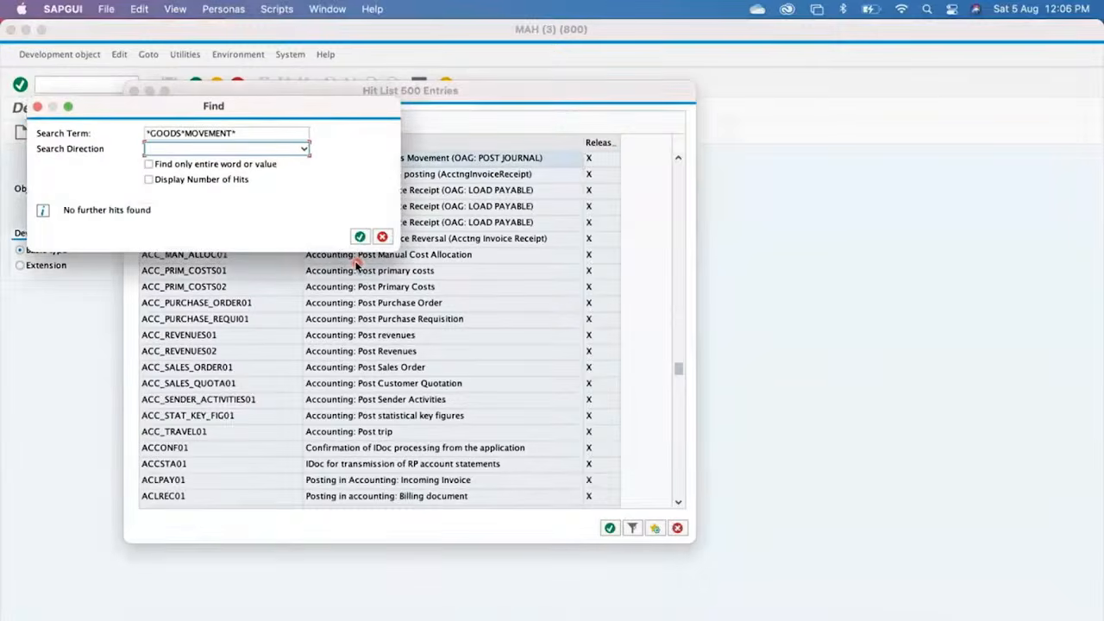
Repeat the *GOODS*MOVEMENT* search through the remaining basic types and close the hit list
key(Return)
key(Return)
key(Return)
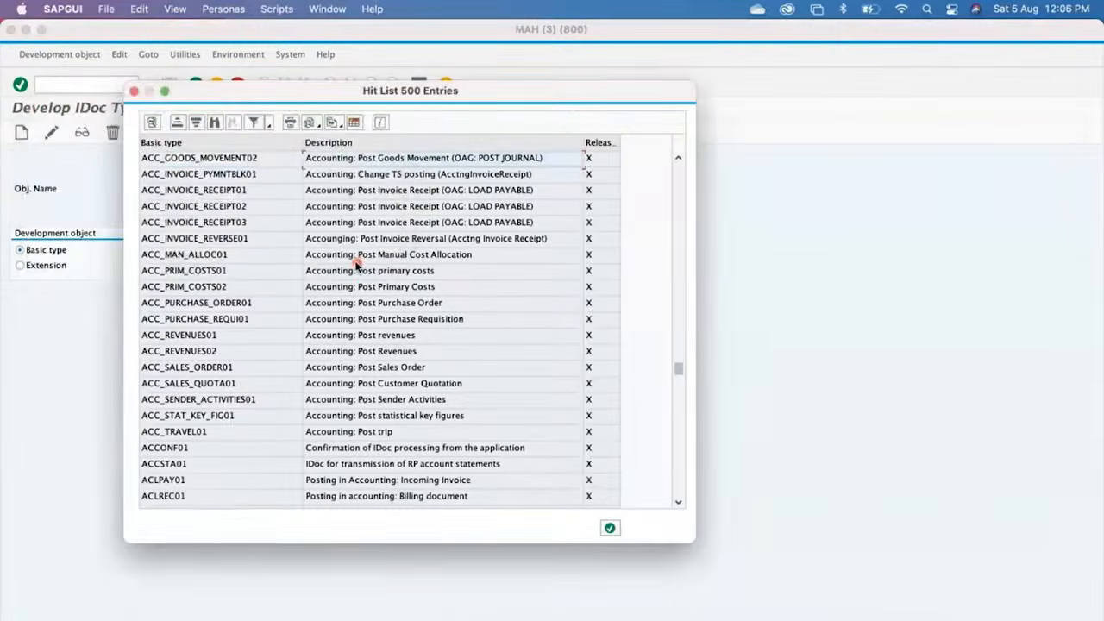
key(Tab)
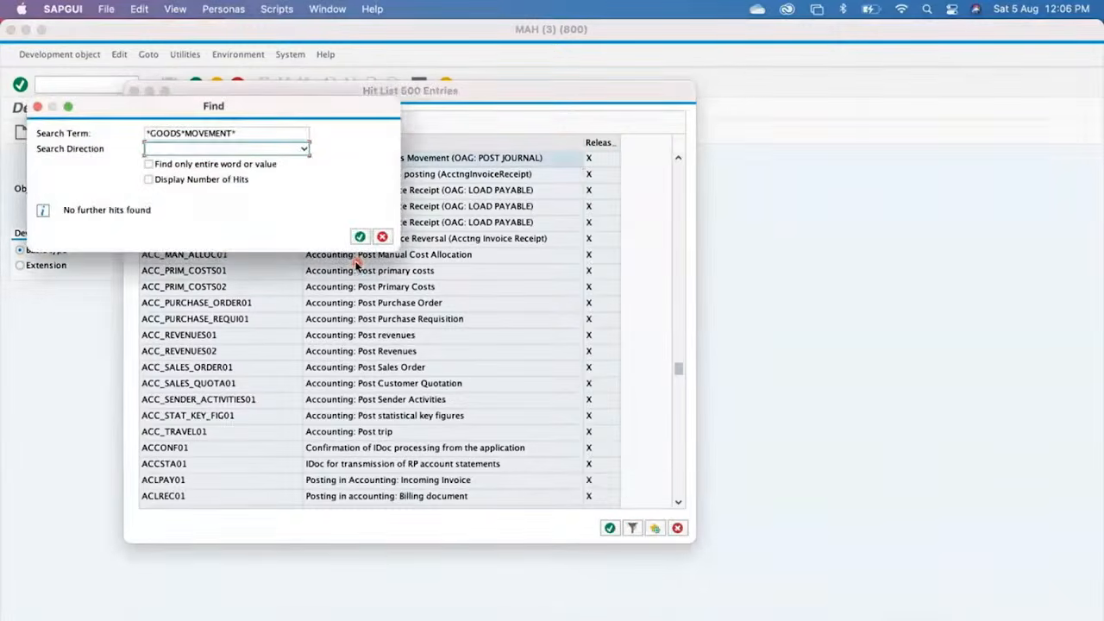
click(382, 236)
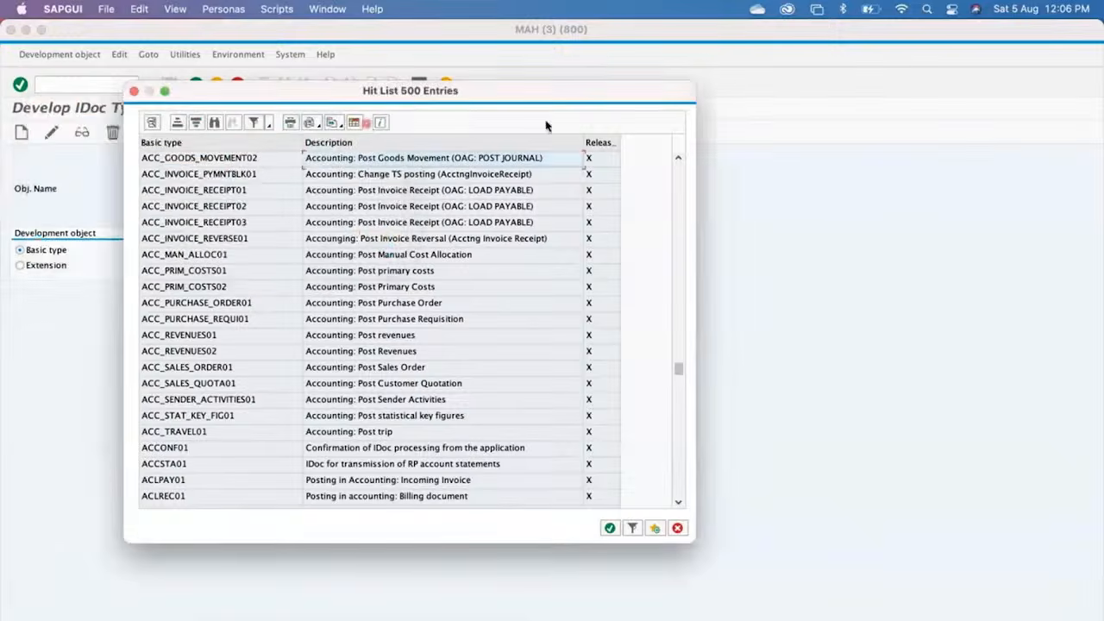
click(134, 90)
Enter MBGMCR01 as the IDoc object name and look up its description
text(M)
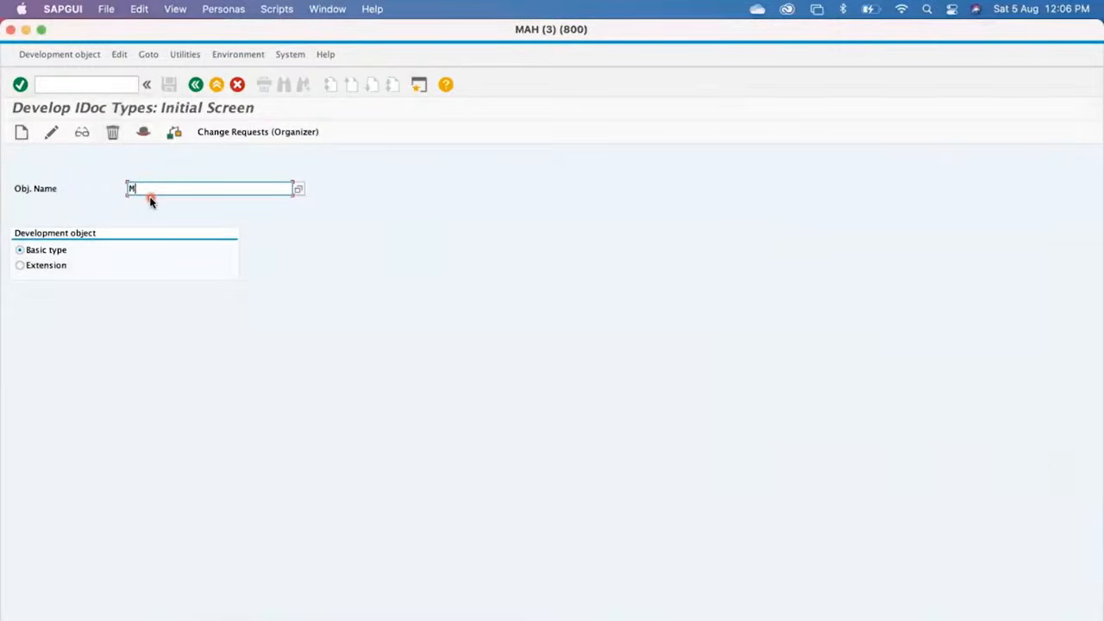
text(BGMCR01)
key(Return)
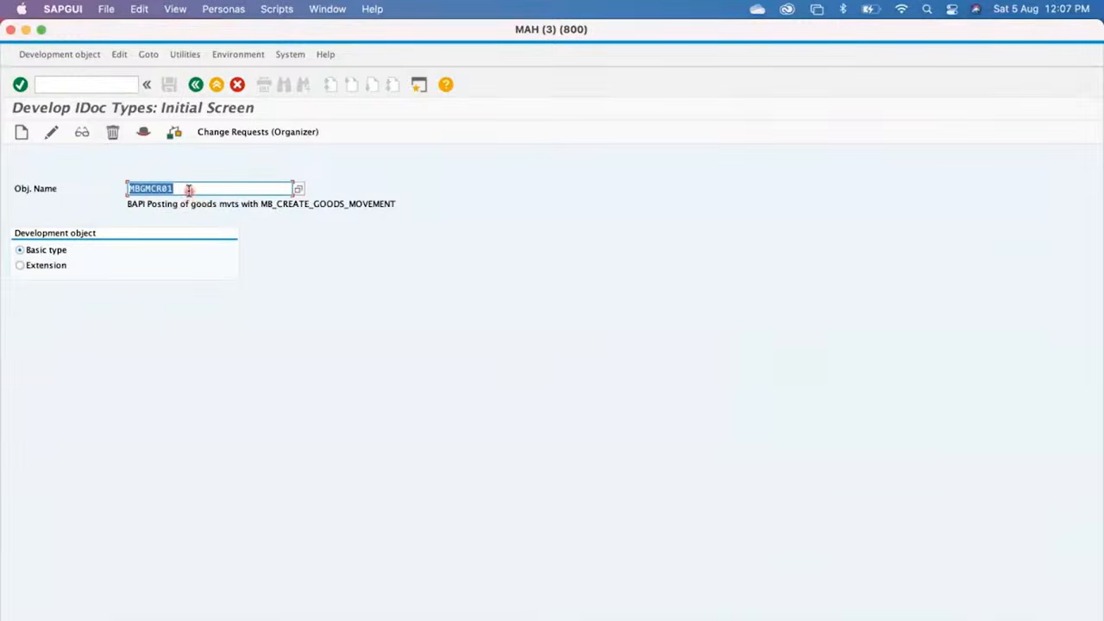
List the basic types matching MBGMCR* and choose the MBGMCR04 entry as the object name
click(188, 188)
key(BackSpace)
key(BackSpace)
text(*)
click(296, 189)
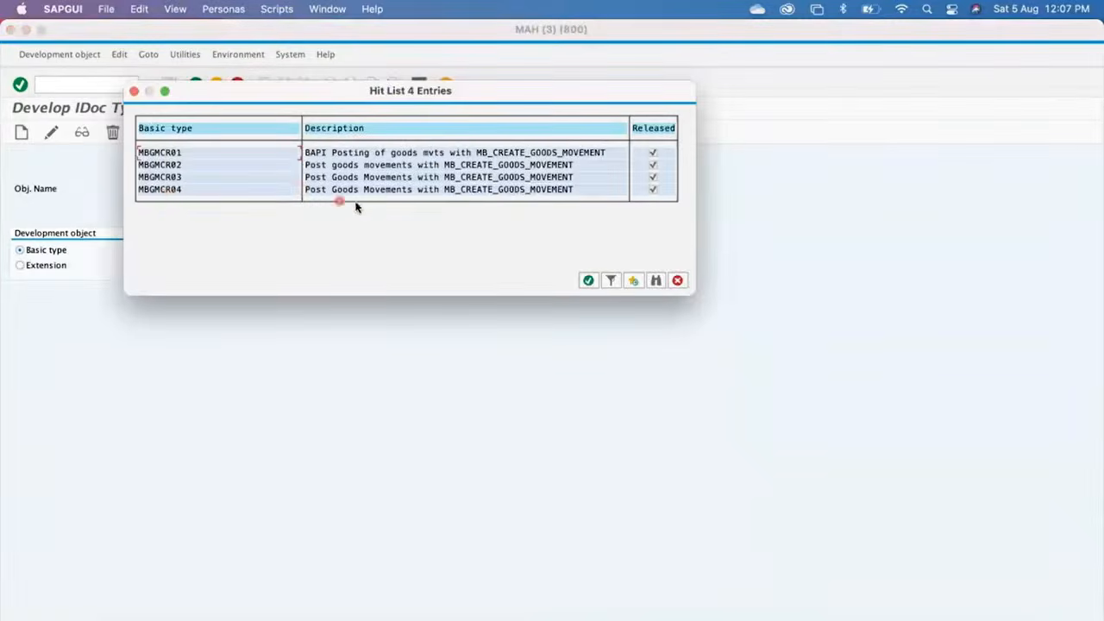
click(165, 189)
double_click(165, 188)
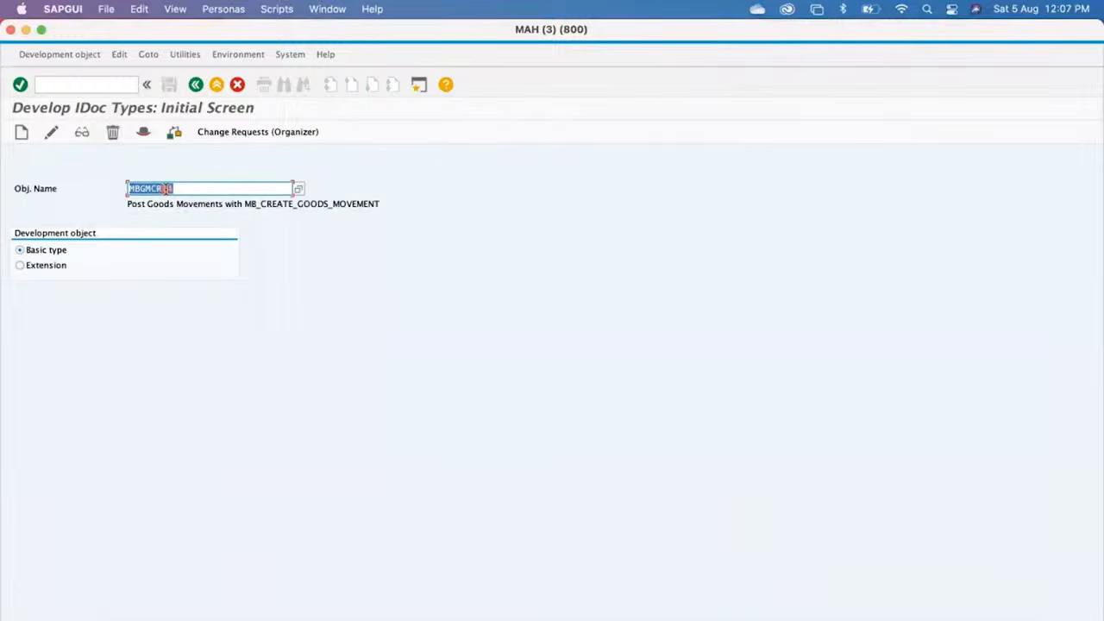
Reselect MBGMCR04 from the MBGMCR* hit list and display the basic type with header segment E1MBGMCR expanded
click(167, 188)
key(BackSpace)
text(*)
click(298, 188)
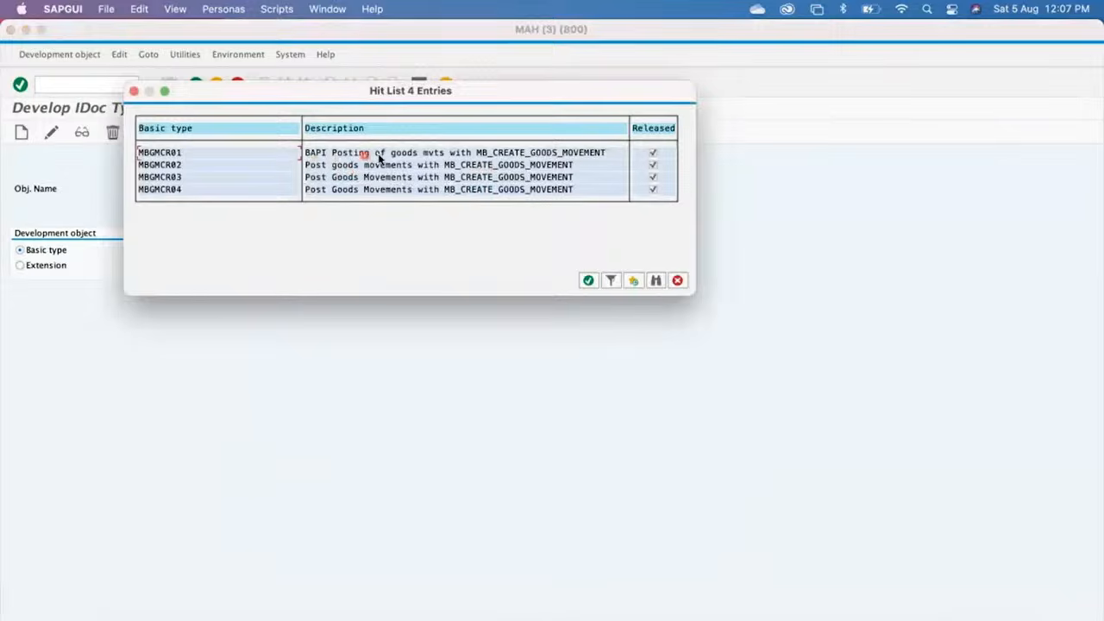
click(169, 192)
double_click(170, 191)
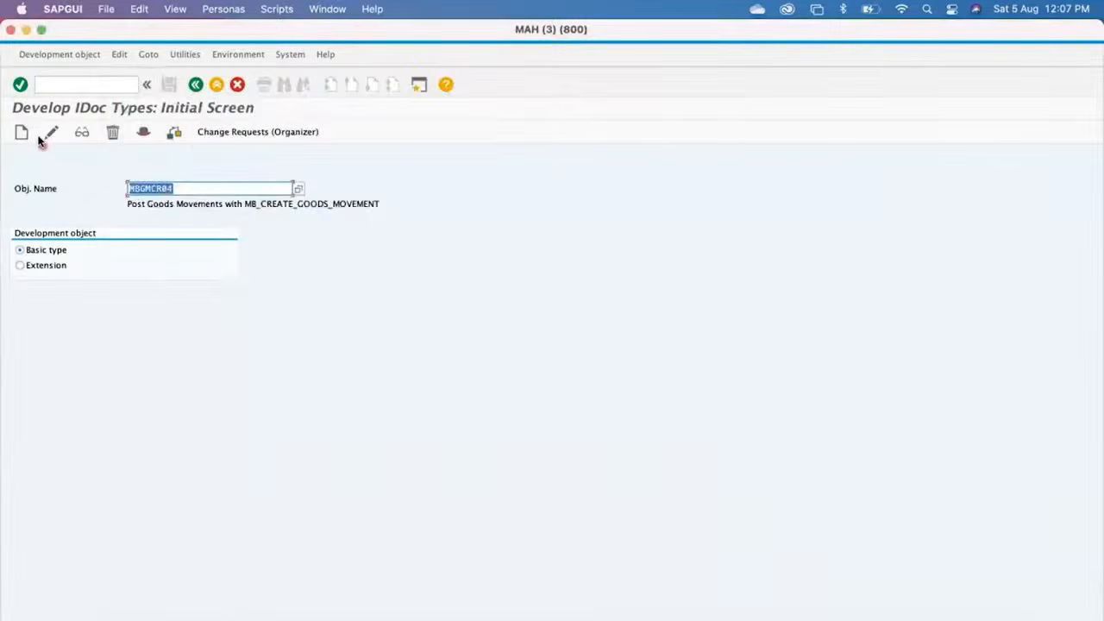
click(81, 134)
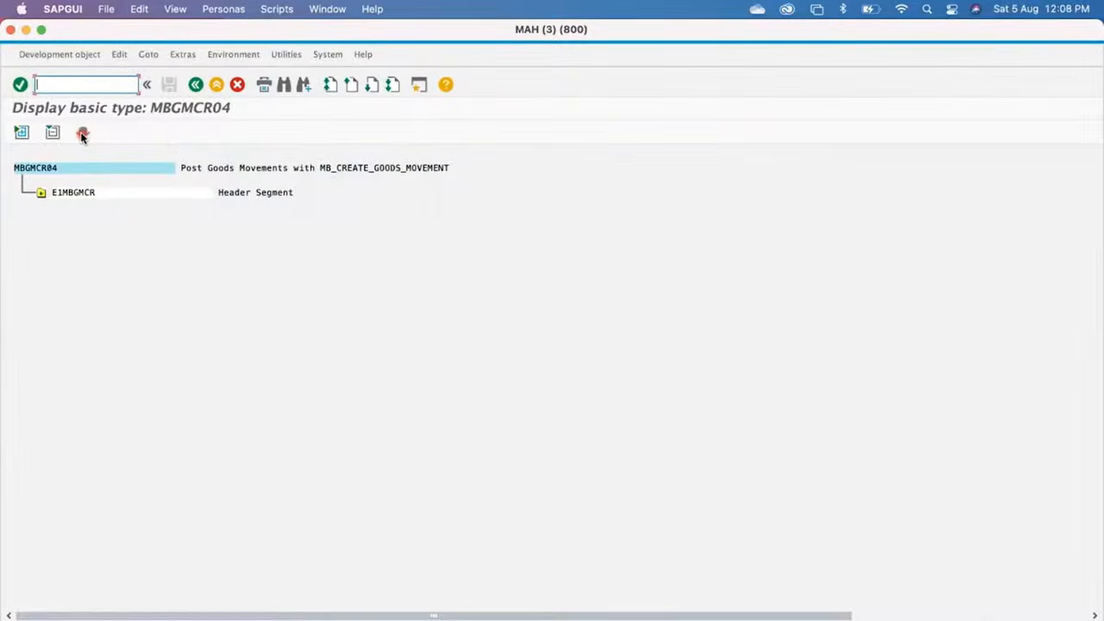
click(42, 192)
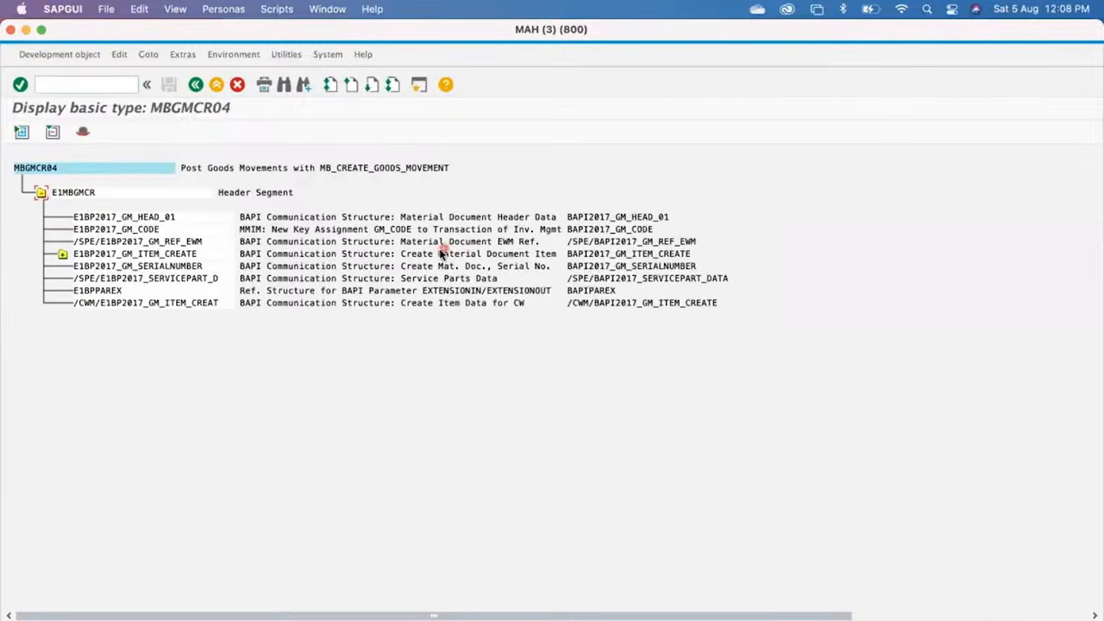
Switch to ChatGPT and ask: "Is it possible to release the Purchase Order at item level in SAP?"
key(super+Tab)
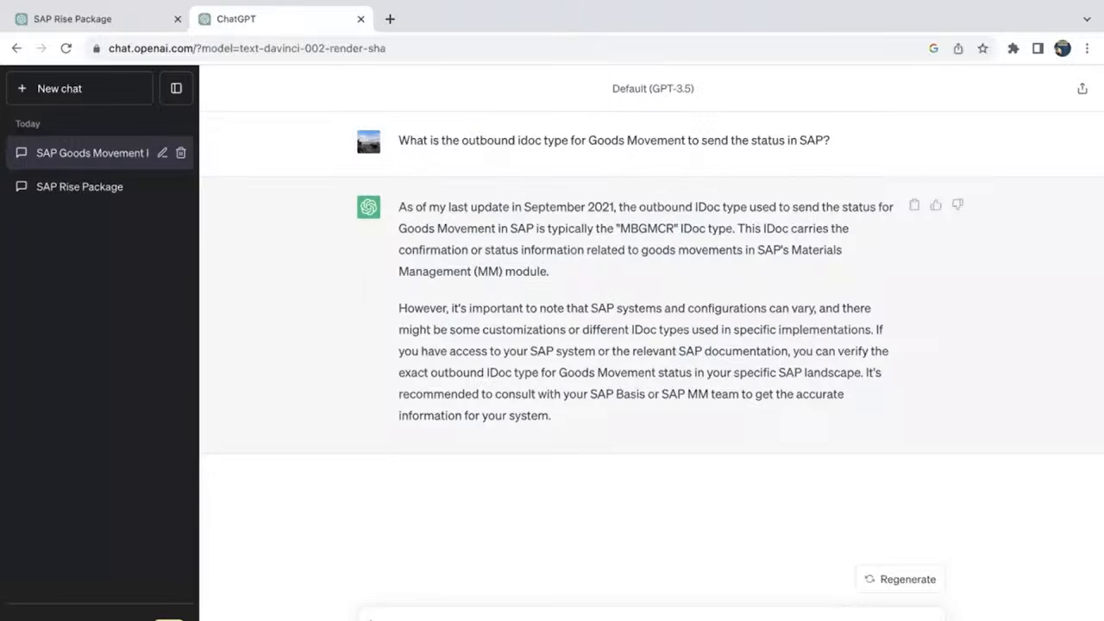
text(I)
key(Return)
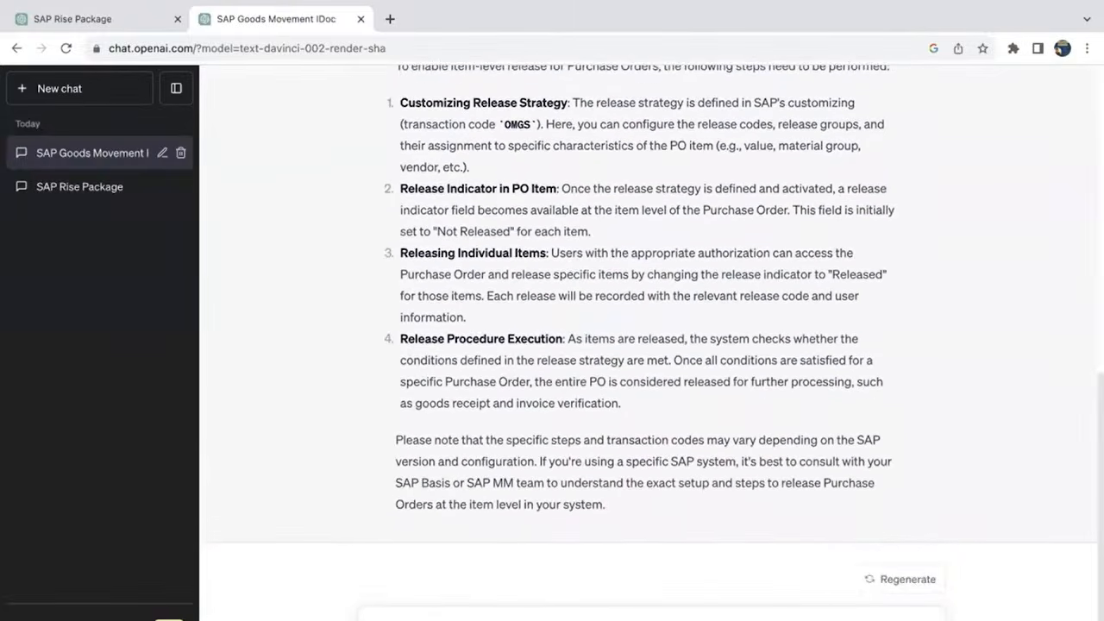
Read the answer on item-level purchase order release, marking the release strategy statement and the closing note on system-specific steps
scroll(900, 298, up, 3)
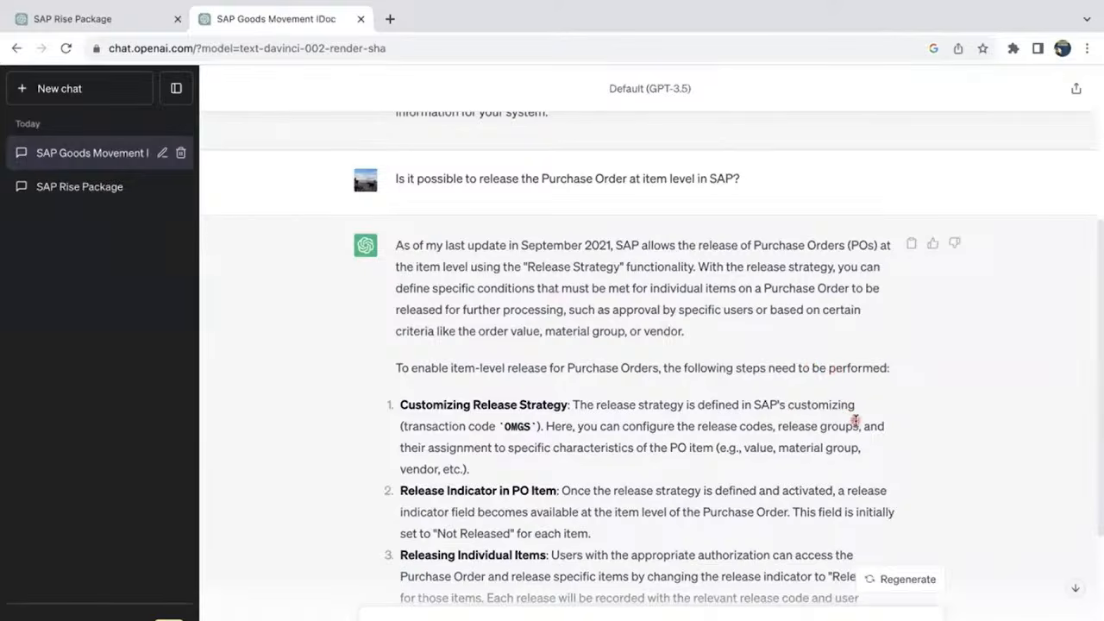
scroll(856, 419, up, 3)
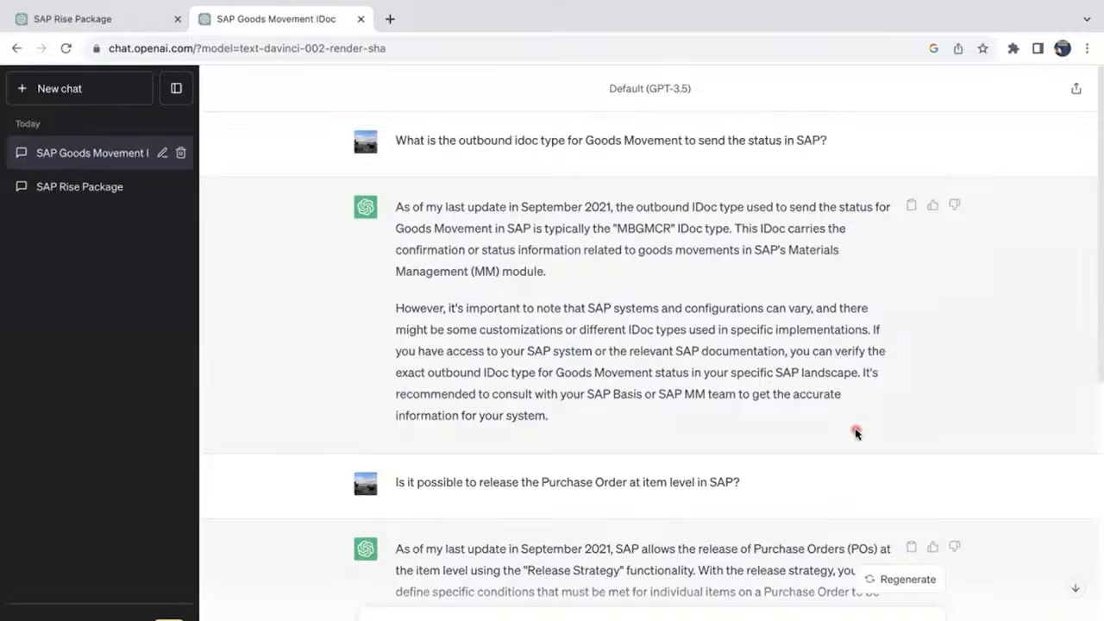
scroll(856, 429, down, 5)
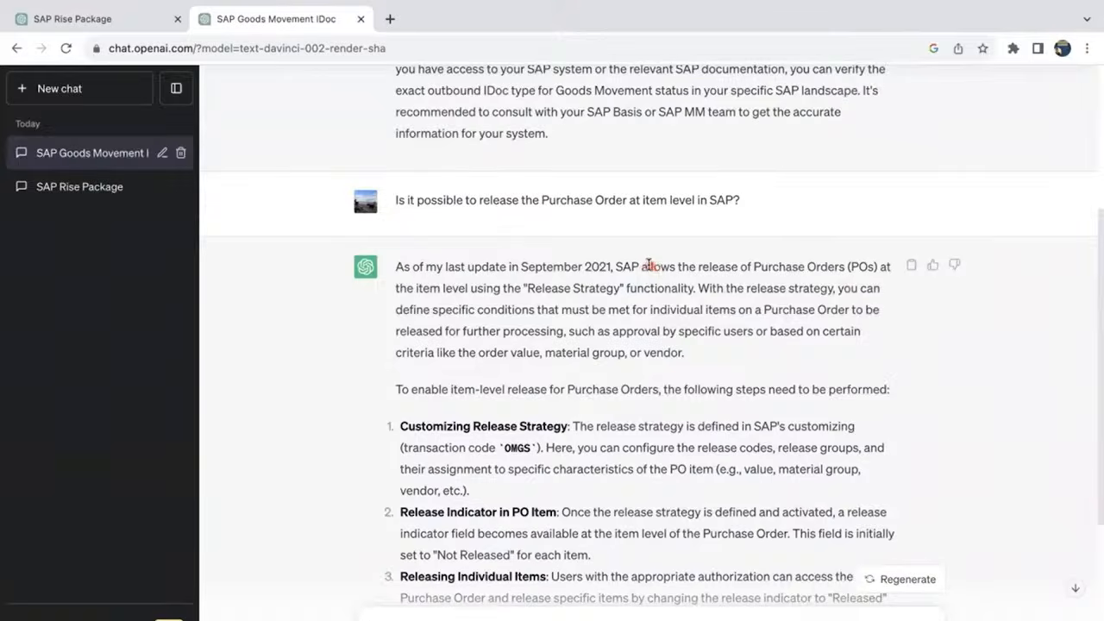
drag(642, 267, 698, 288)
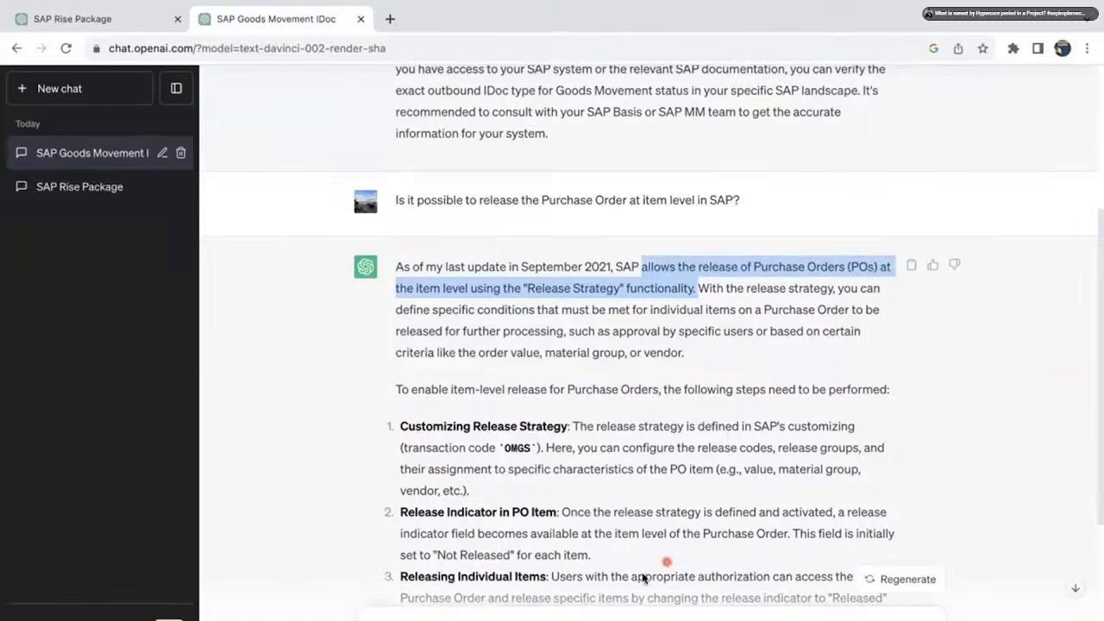
scroll(660, 492, down, 3)
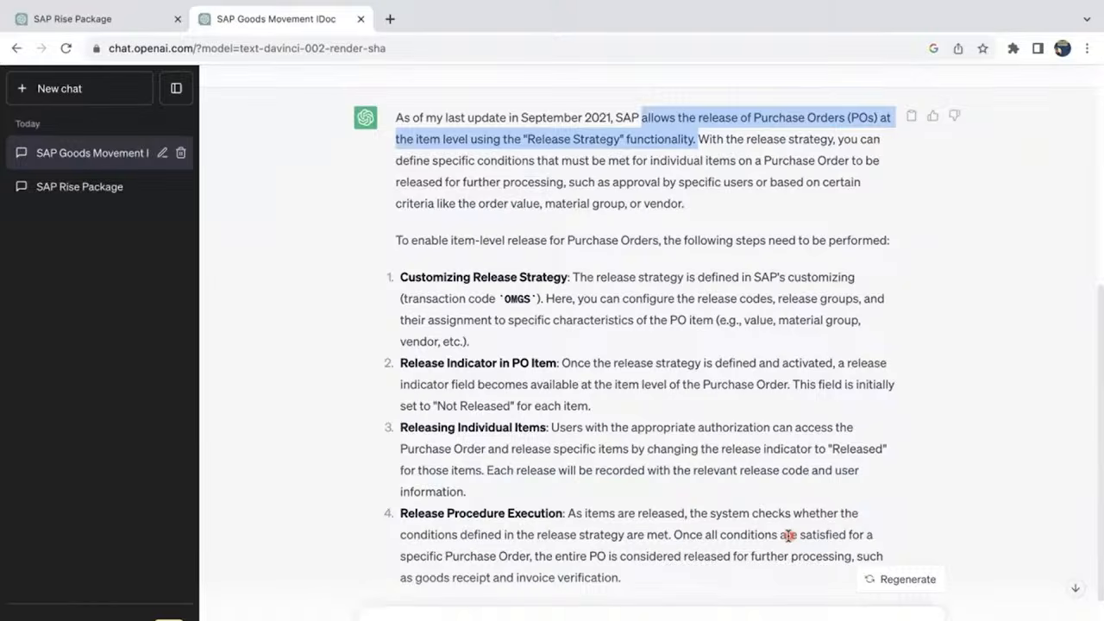
scroll(788, 534, down, 3)
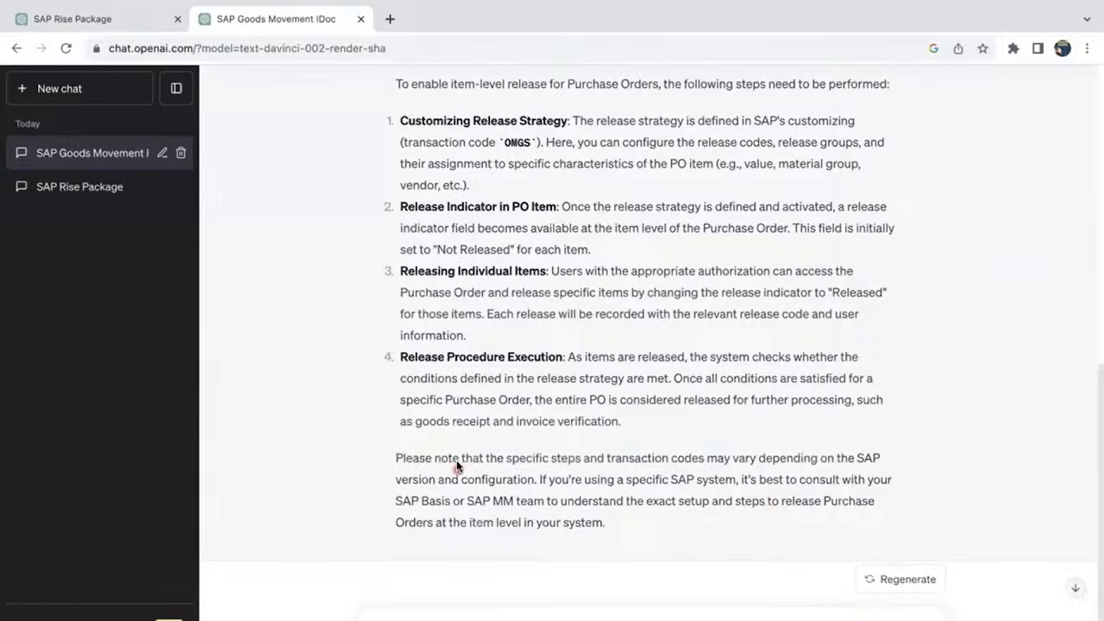
drag(402, 458, 638, 526)
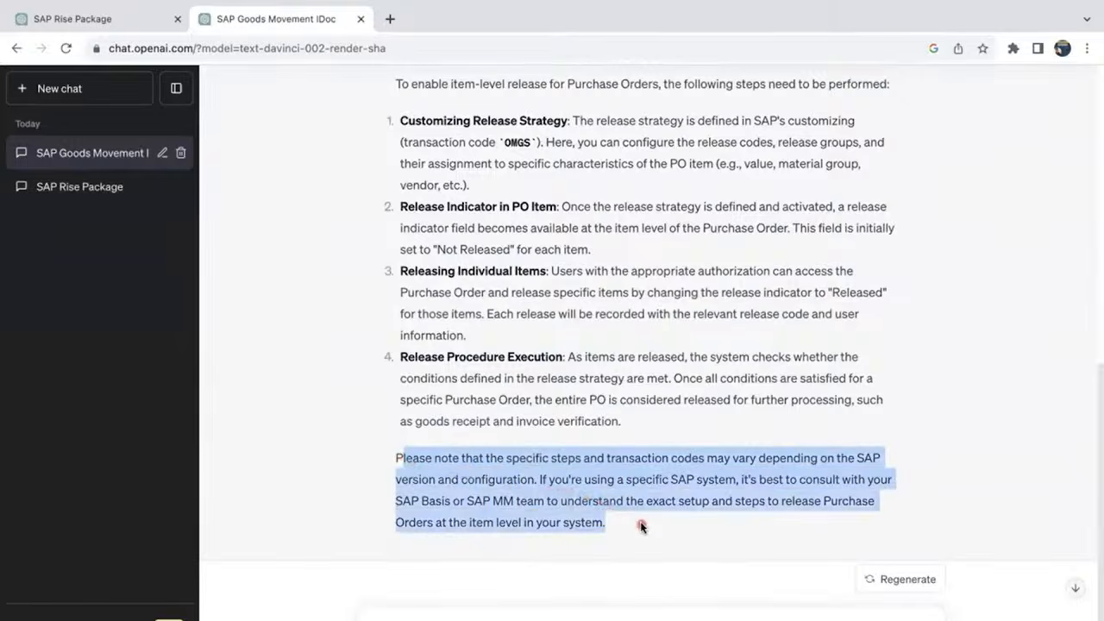
scroll(595, 362, down, 1)
scroll(595, 362, up, 2)
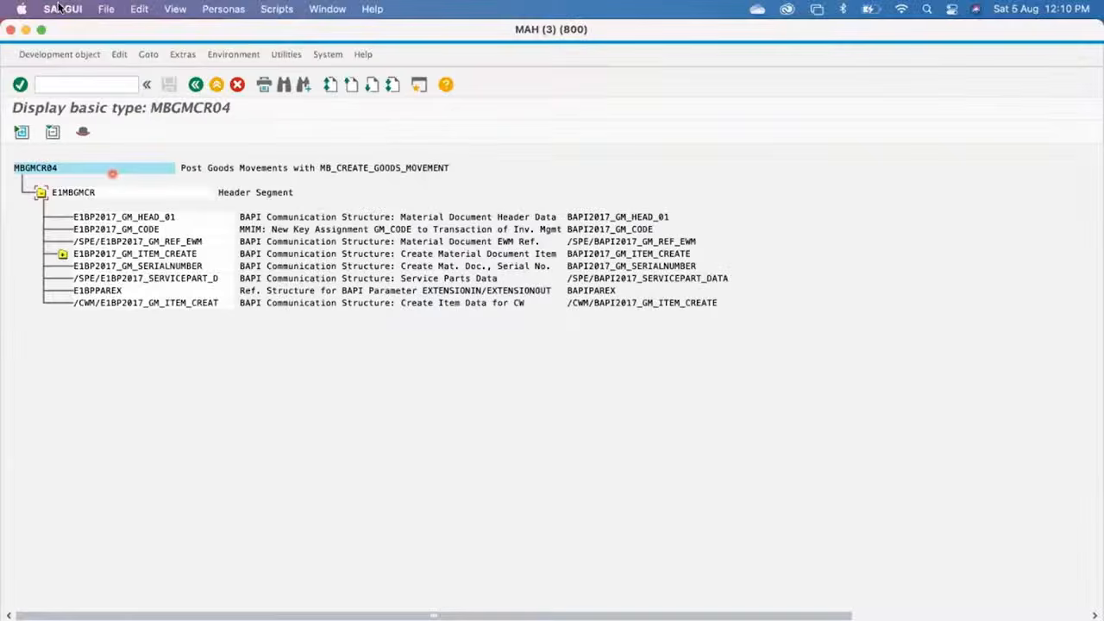
Switch to SAP GUI, run transaction SPRO and open the SAP Reference IMG
click(77, 84)
text(/nspro)
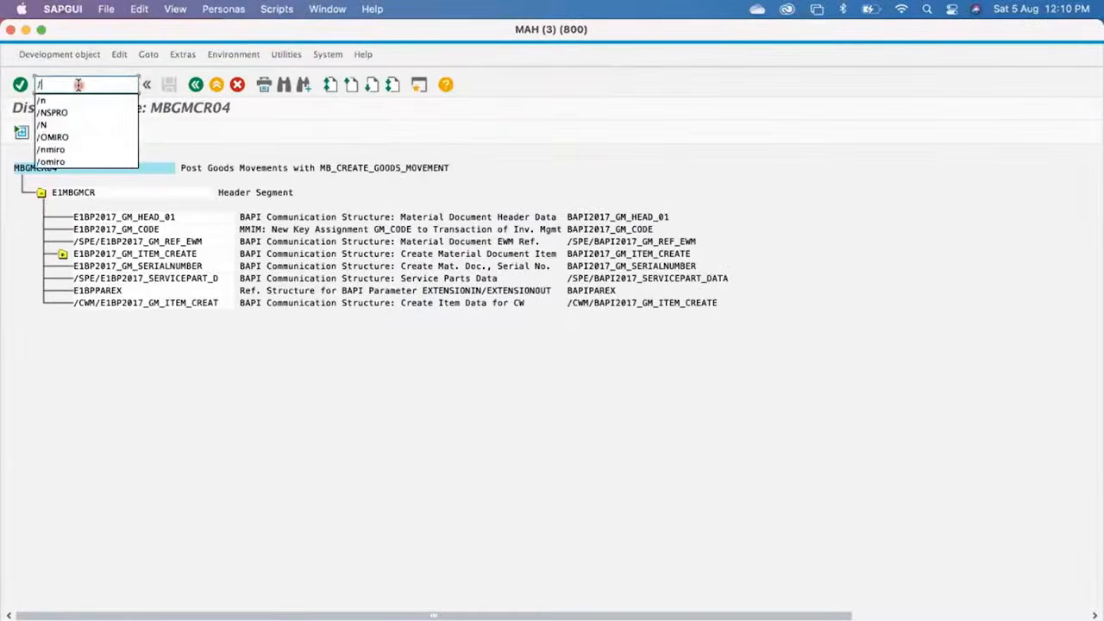
key(Return)
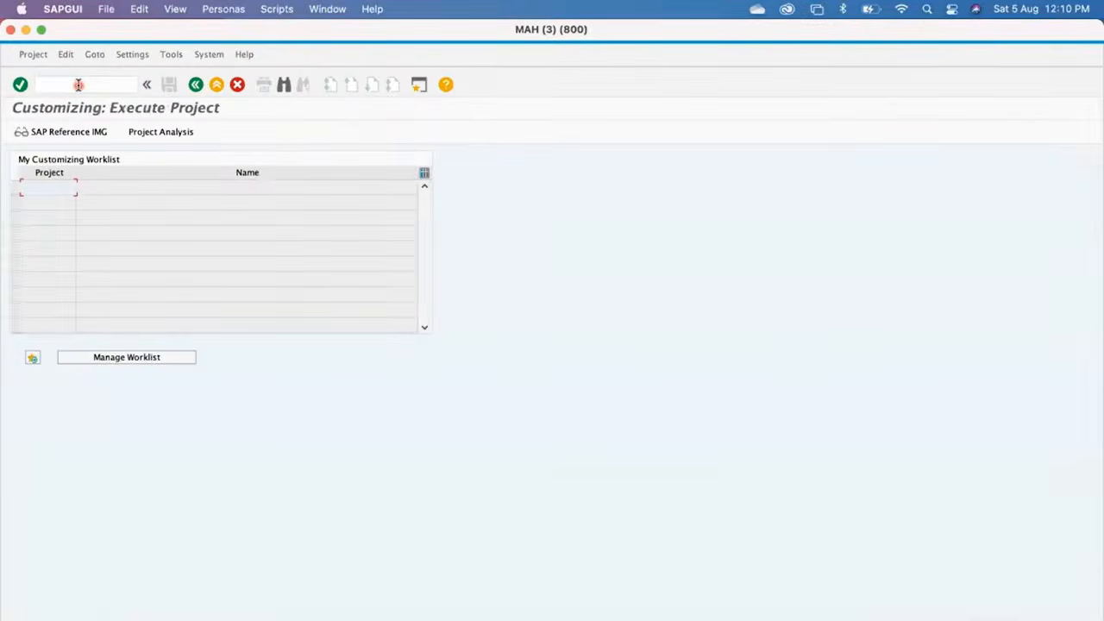
click(71, 132)
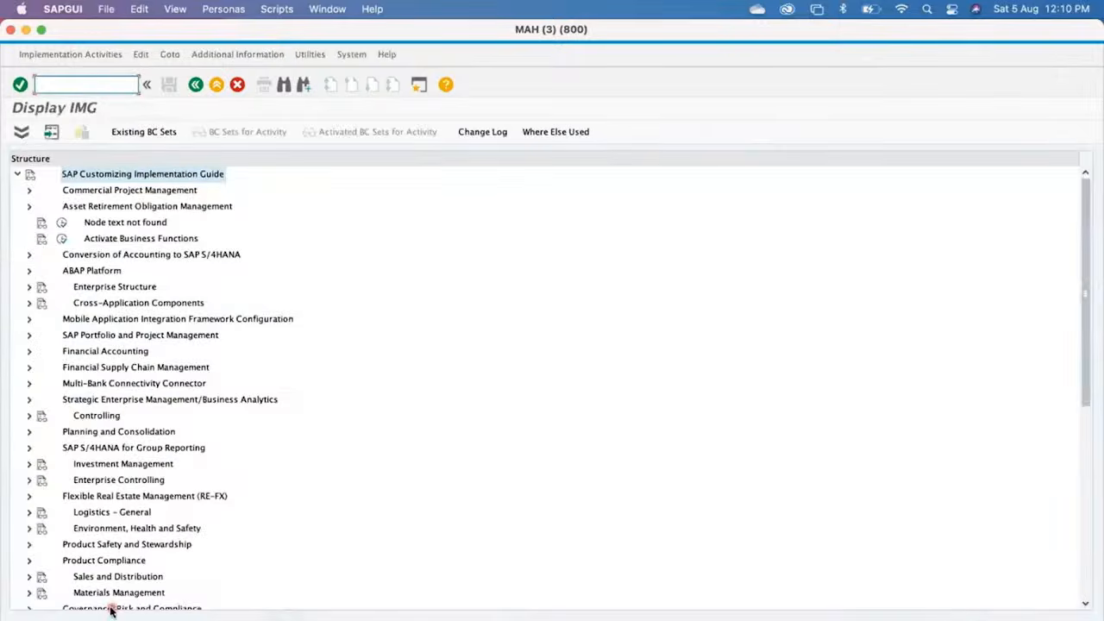
Expand the IMG path Materials Management, Purchasing, Purchase Order, Release Procedure for Purchase Orders
scroll(123, 457, down, 5)
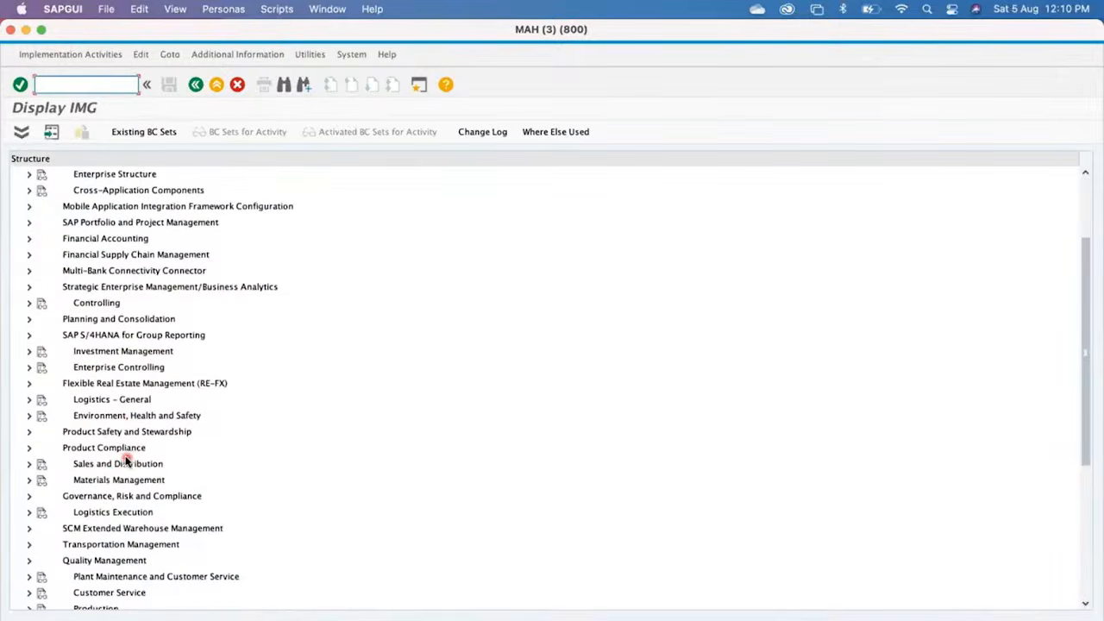
click(28, 479)
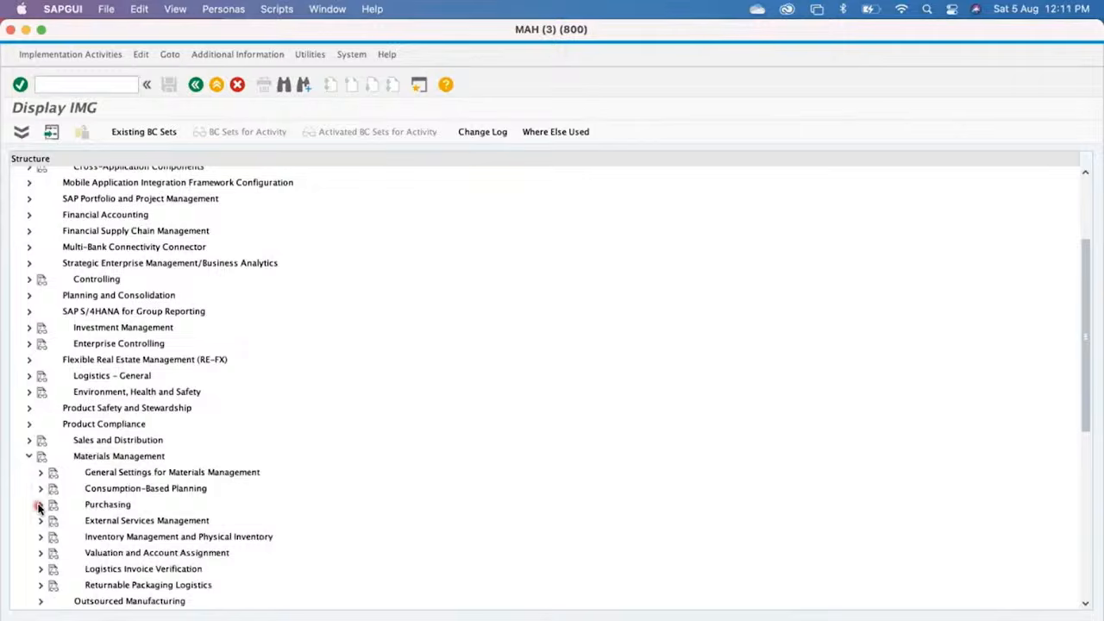
click(38, 508)
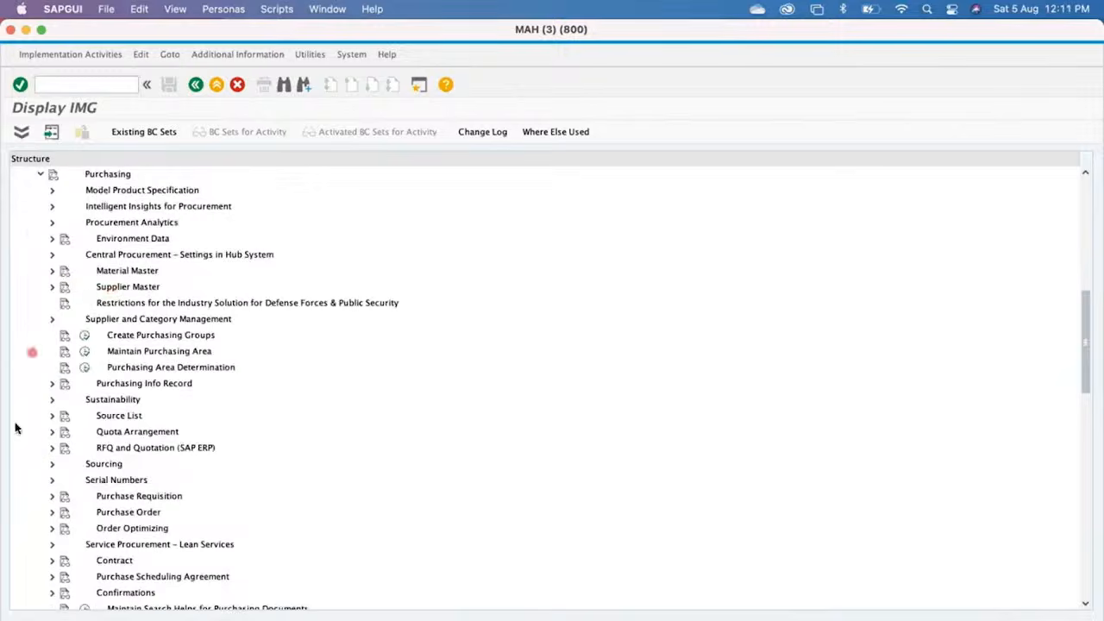
click(51, 513)
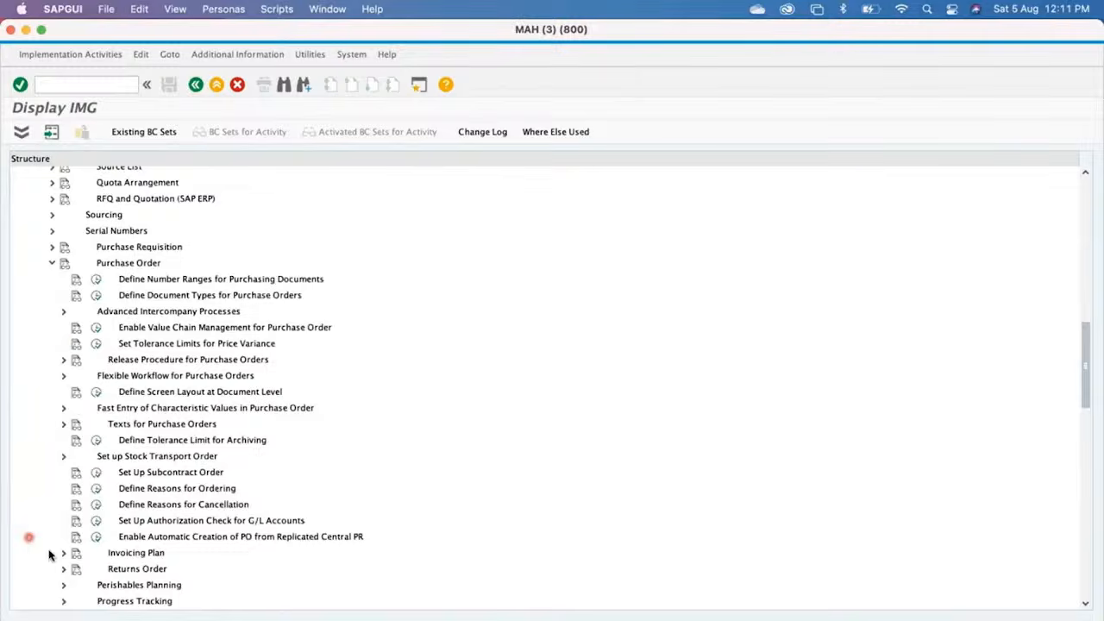
scroll(185, 544, down, 3)
scroll(184, 543, down, 3)
scroll(186, 536, up, 8)
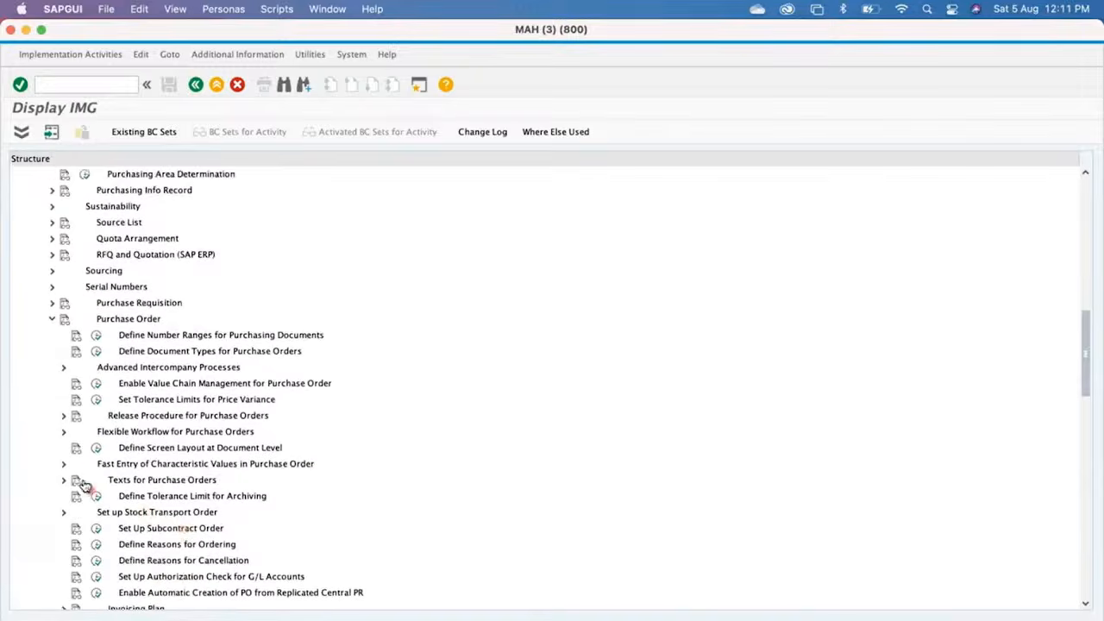
click(62, 417)
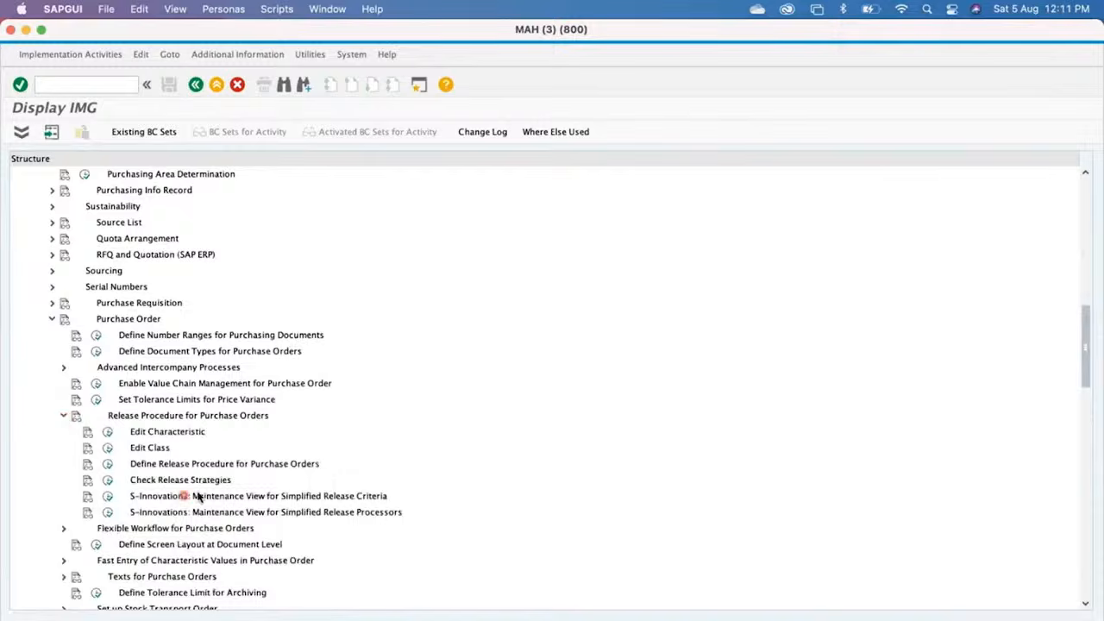
Execute Define Release Procedure for Purchase Orders, view the Release Strategies overview and return to the activity selection
click(207, 466)
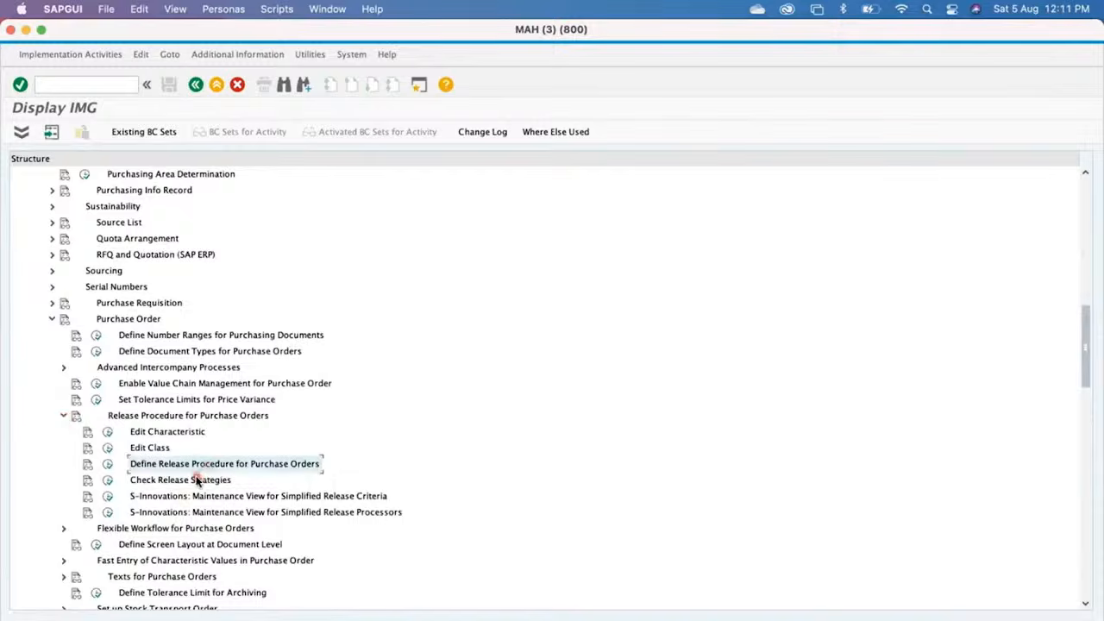
click(198, 479)
click(191, 468)
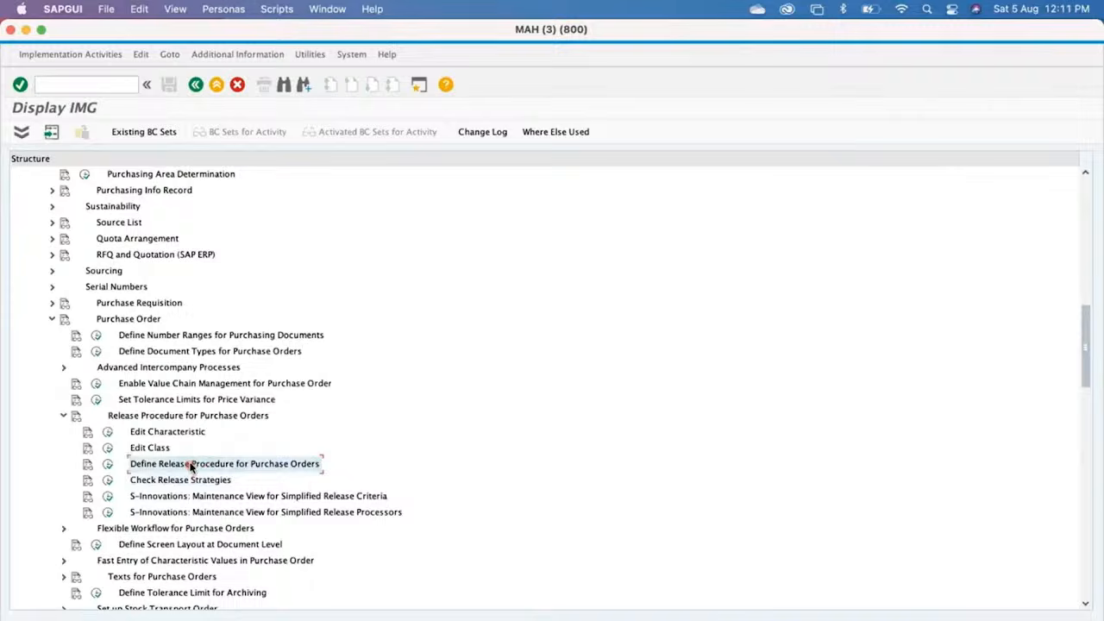
click(108, 466)
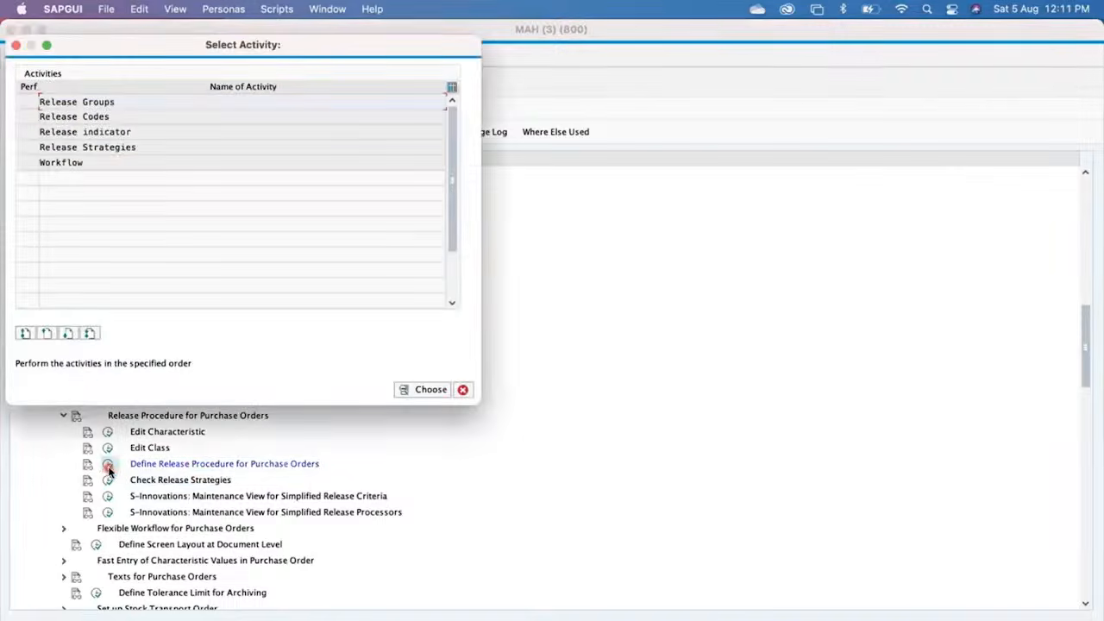
double_click(119, 148)
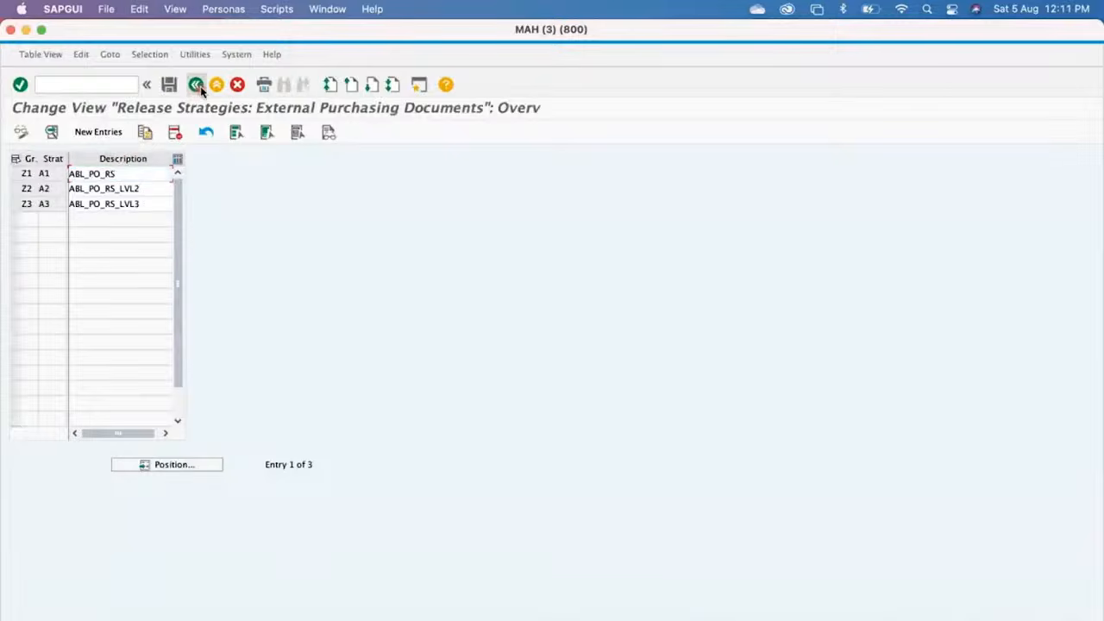
click(197, 84)
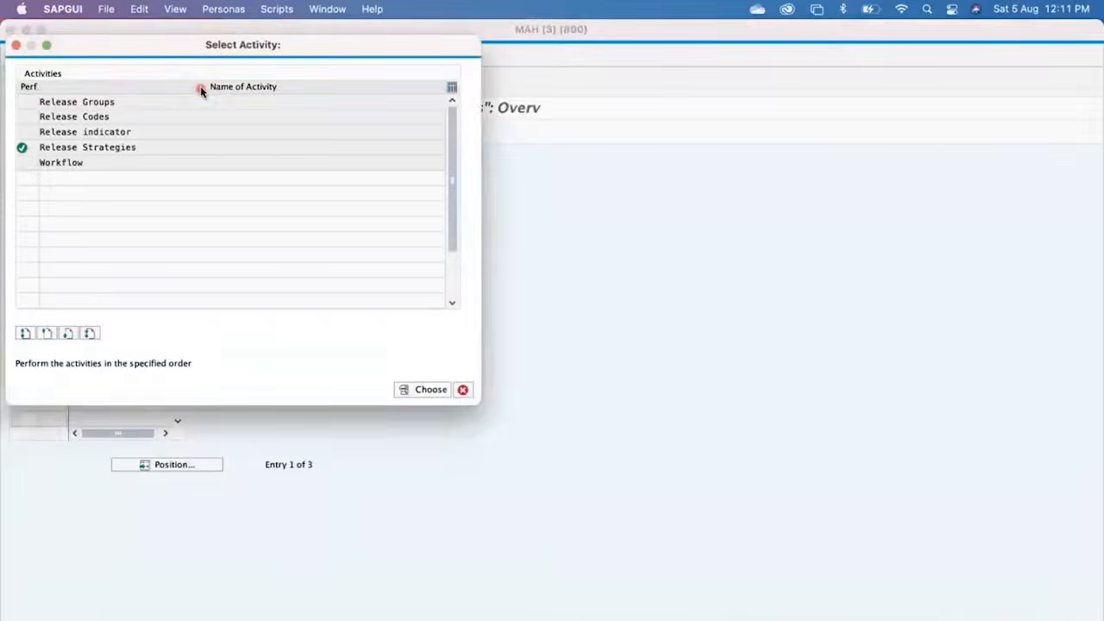
View the Release Indicator overview for purchasing documents, return to the activity selection and close it
double_click(76, 134)
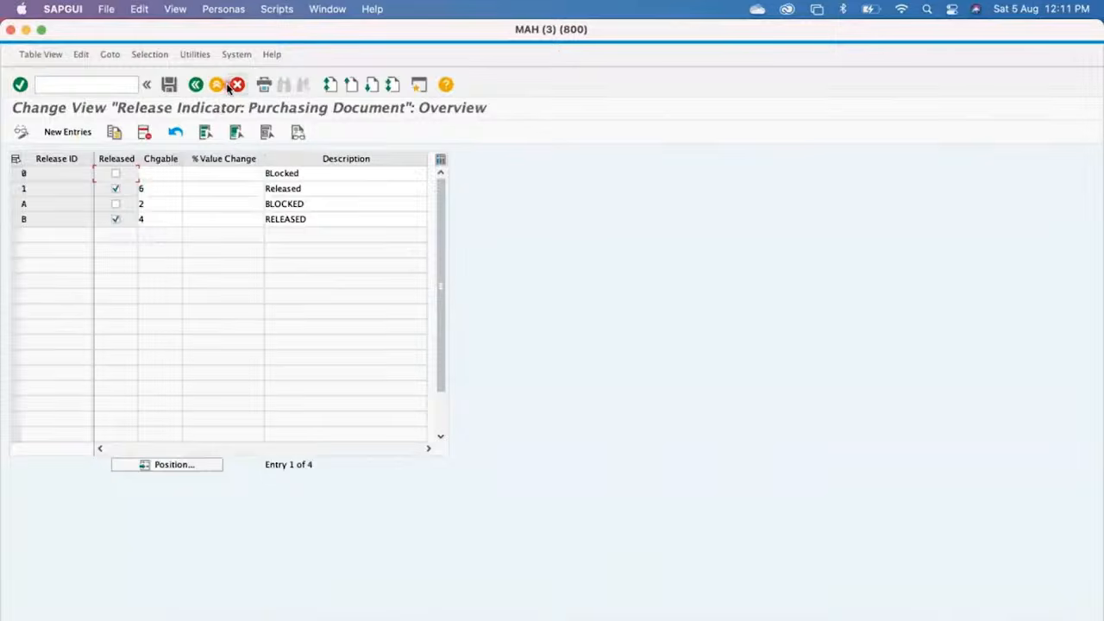
click(197, 84)
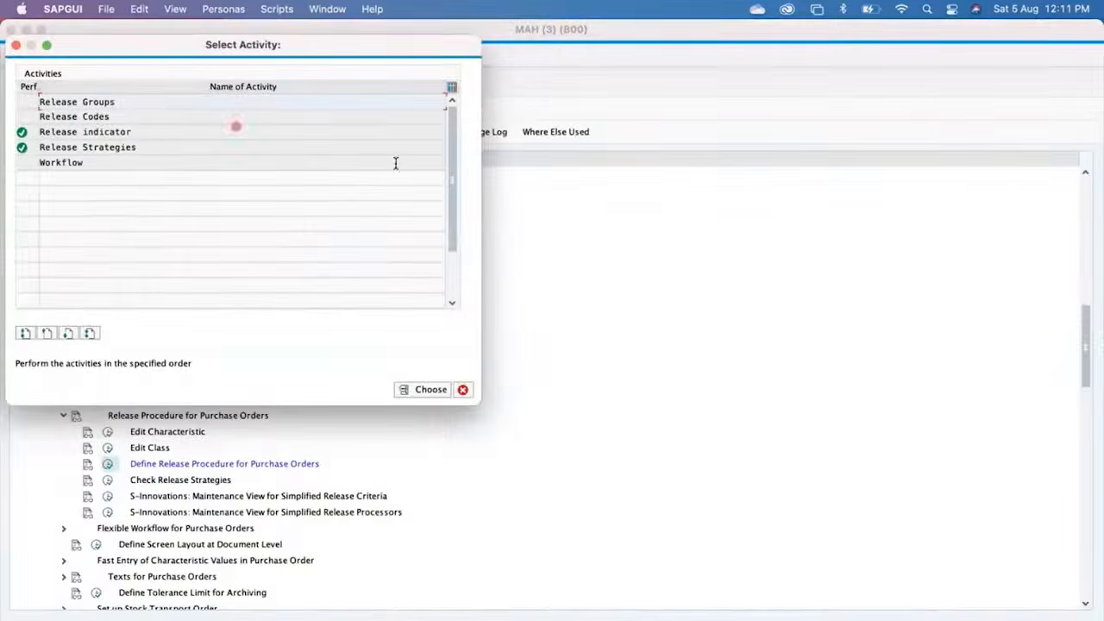
click(463, 390)
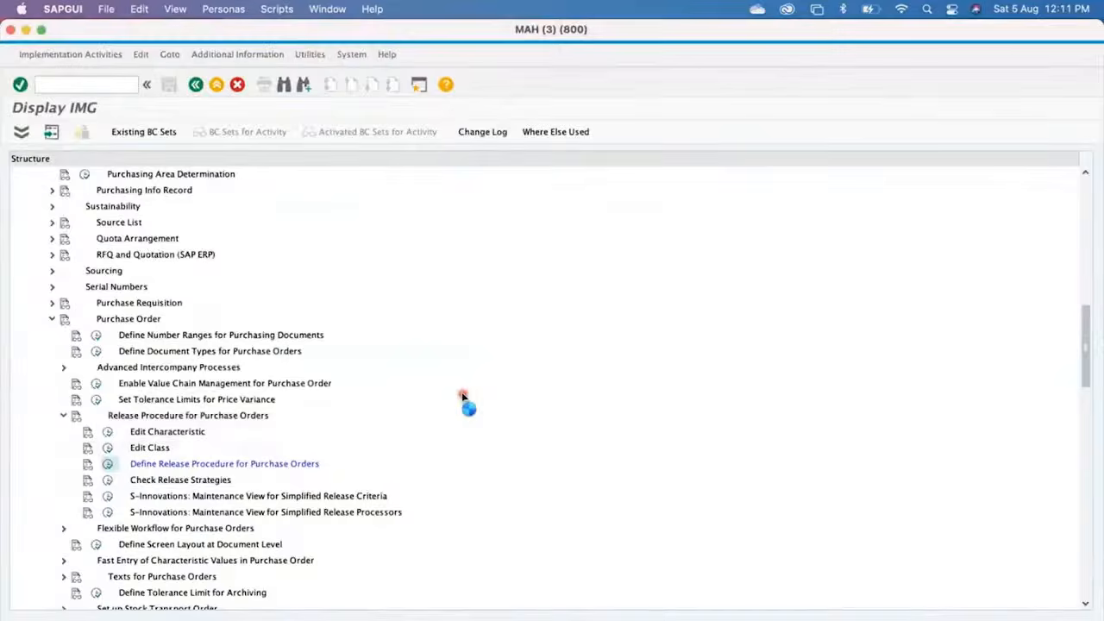
Expand Flexible Workflow for Purchase Orders in the IMG and review its activities, including Manage Conditions to Restart Flexible Workflow for Purchase Orders
scroll(177, 501, down, 3)
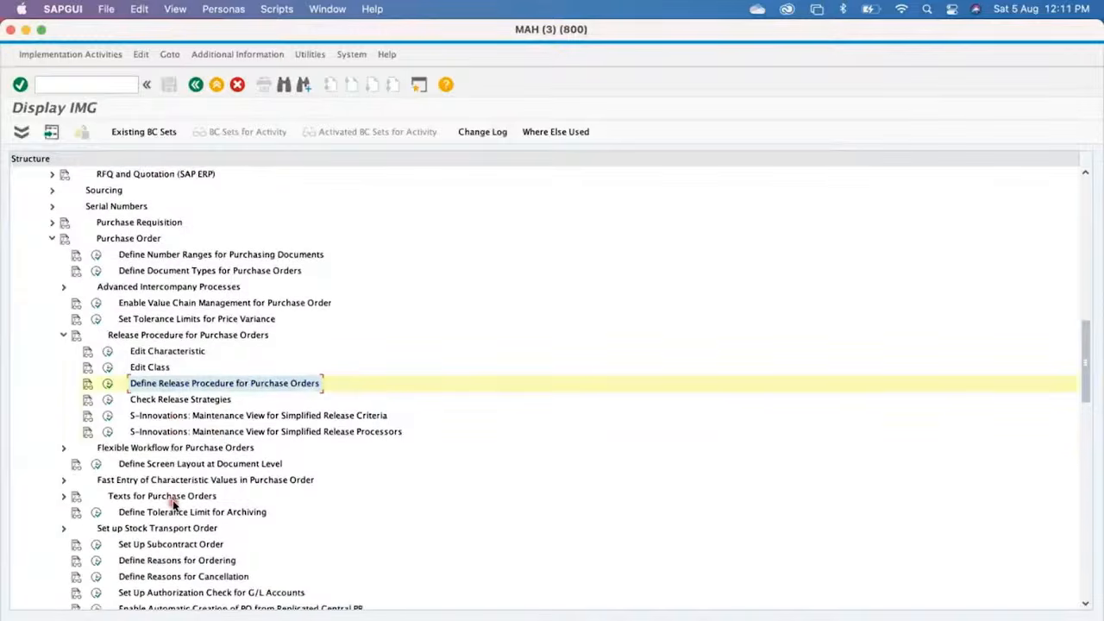
click(63, 449)
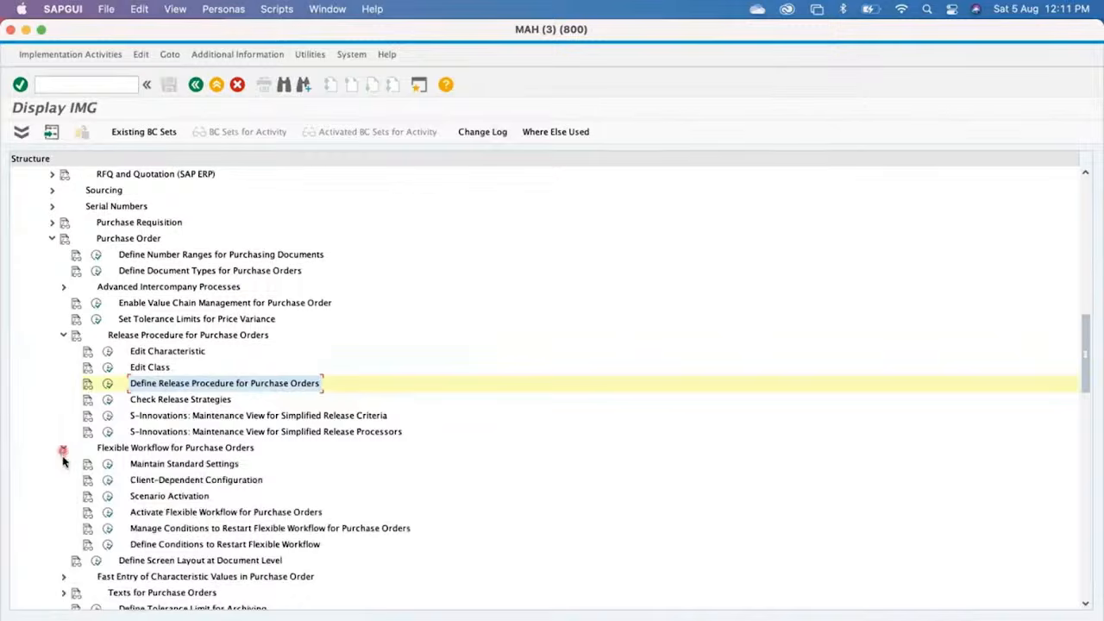
click(197, 529)
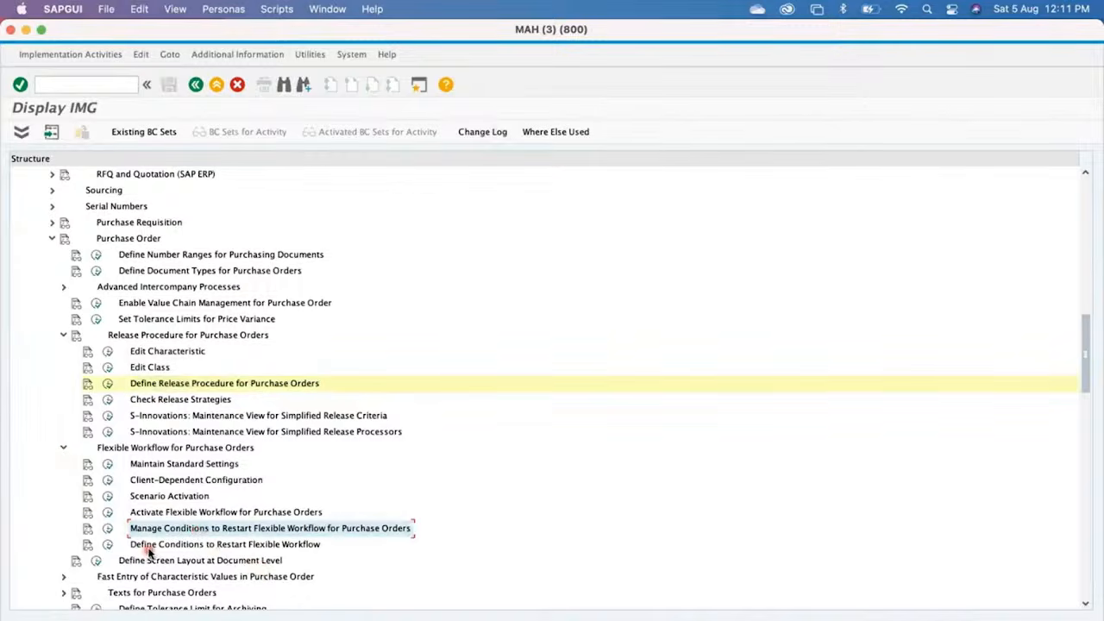
scroll(155, 551, down, 1)
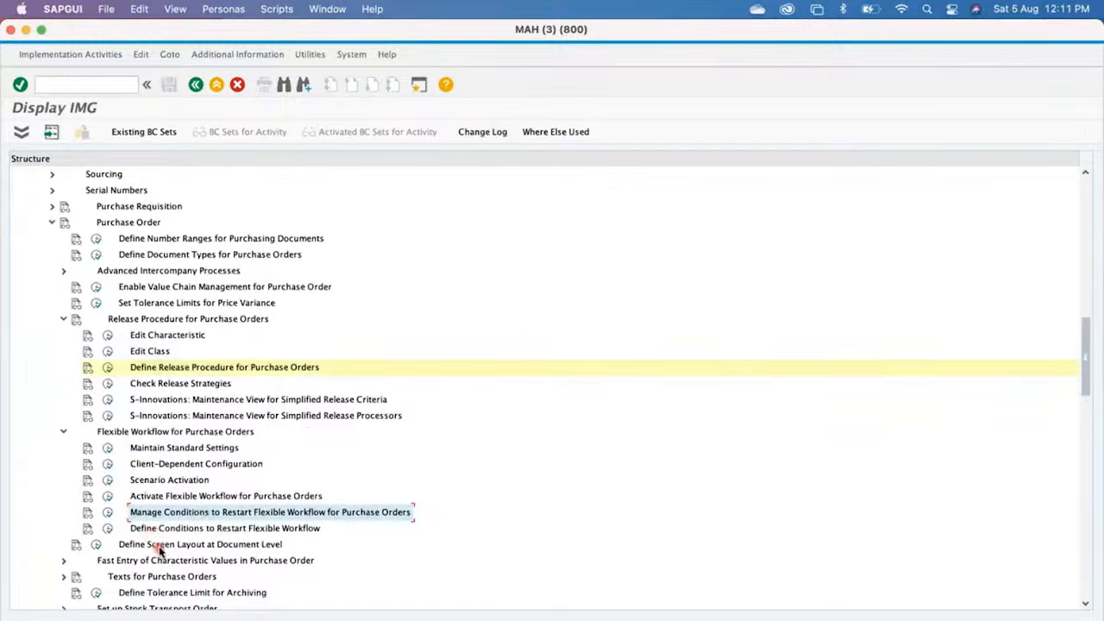
scroll(158, 550, down, 2)
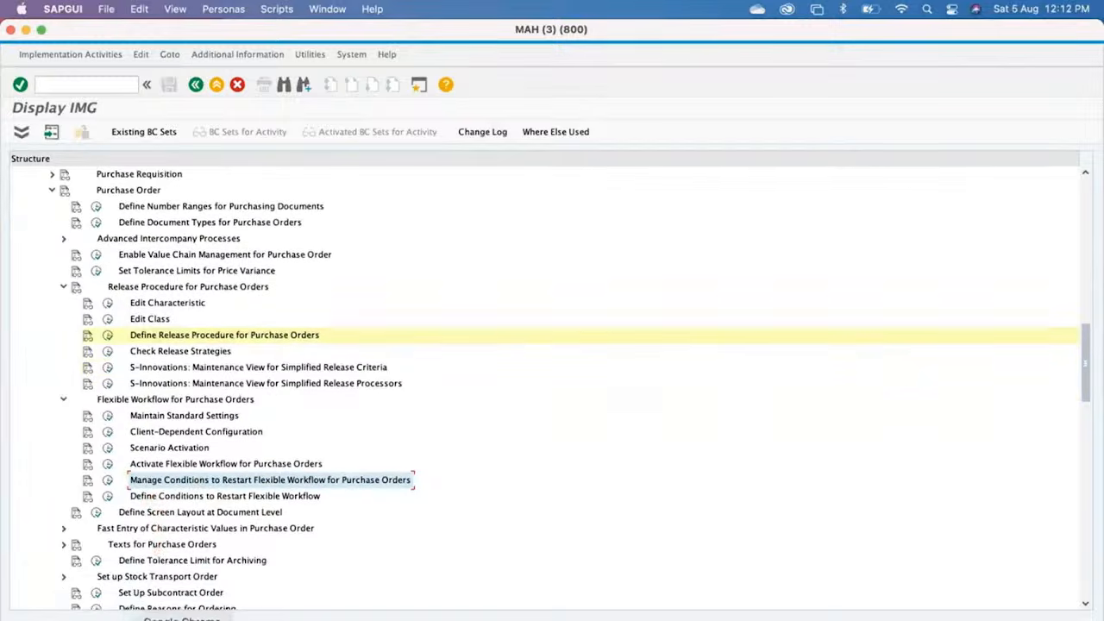
Switch to Chrome and open Google in a new tab
click(184, 620)
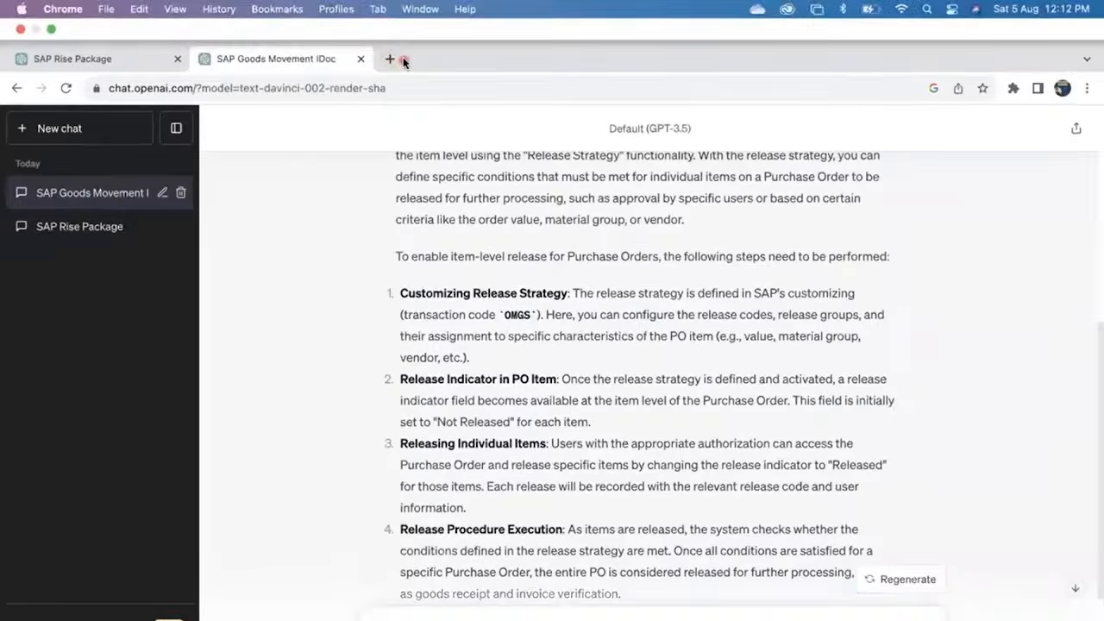
click(390, 57)
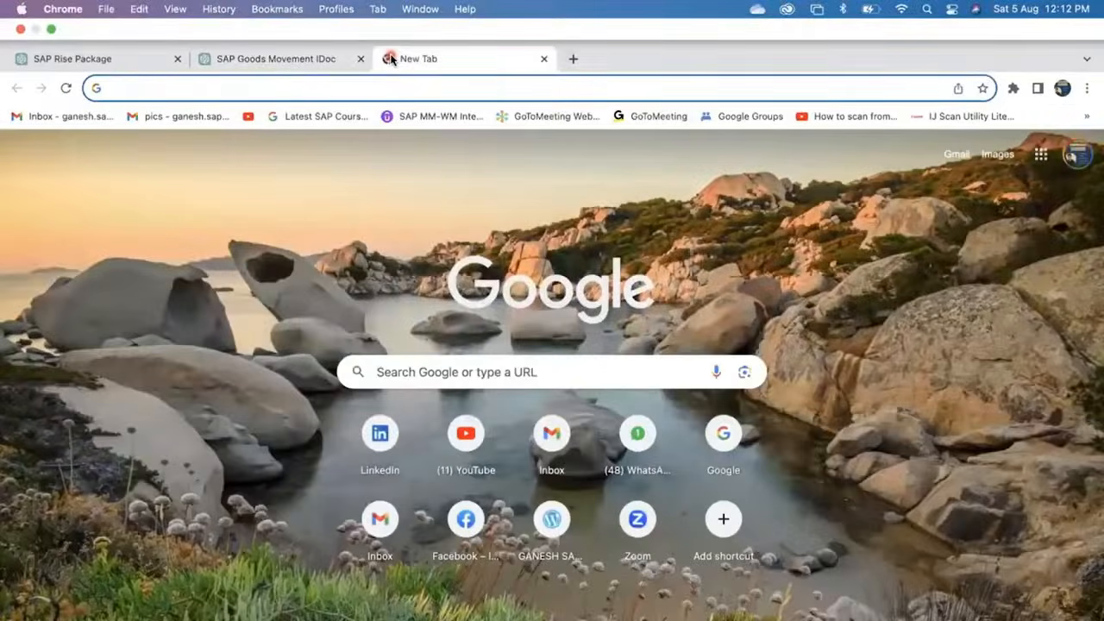
text(GOOG)
key(Return)
Search Google for "IS IT POSSIBLE TO RELEASE THE Purchase order at item level in SAP"
text(IS )
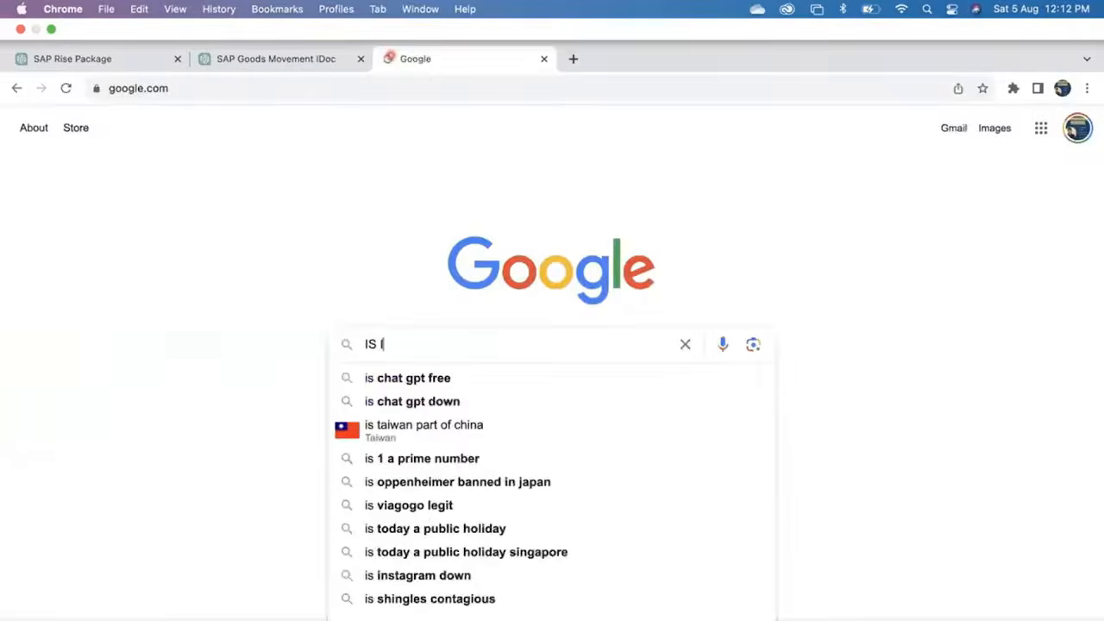
text(IT POSSIBLE TO R)
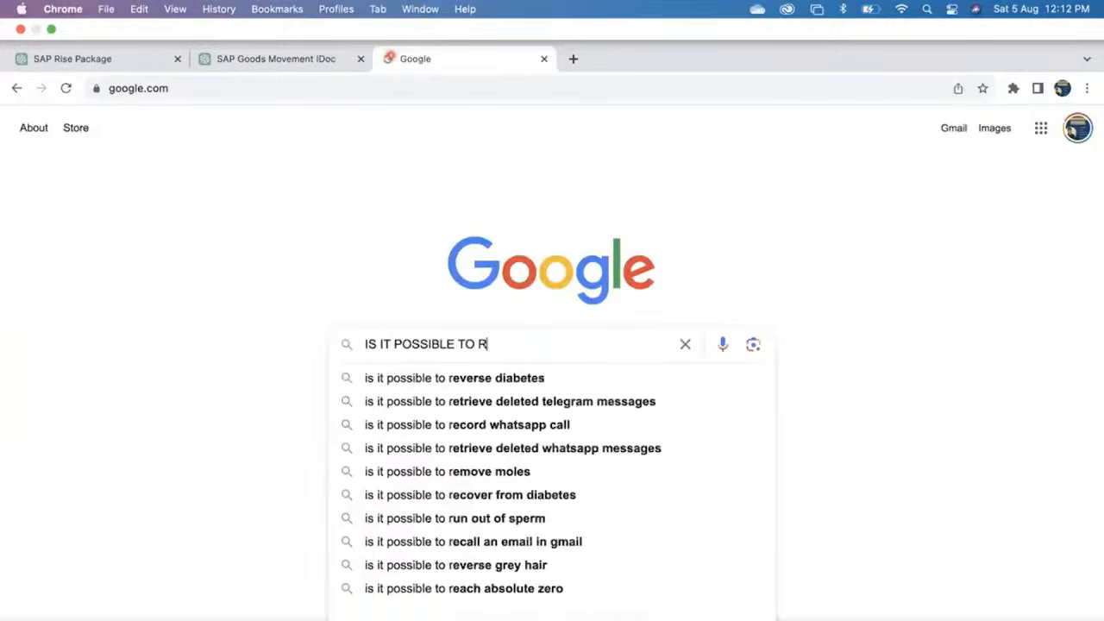
text(ELEASE THE pUR)
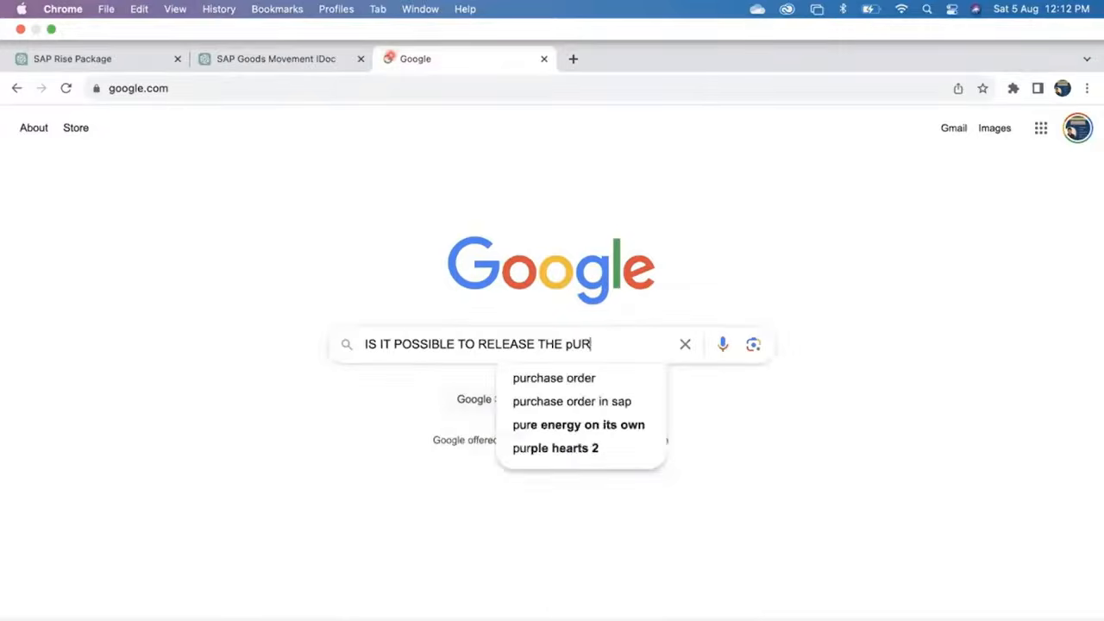
key(BackSpace)
key(BackSpace)
key(BackSpace)
text(Purchase)
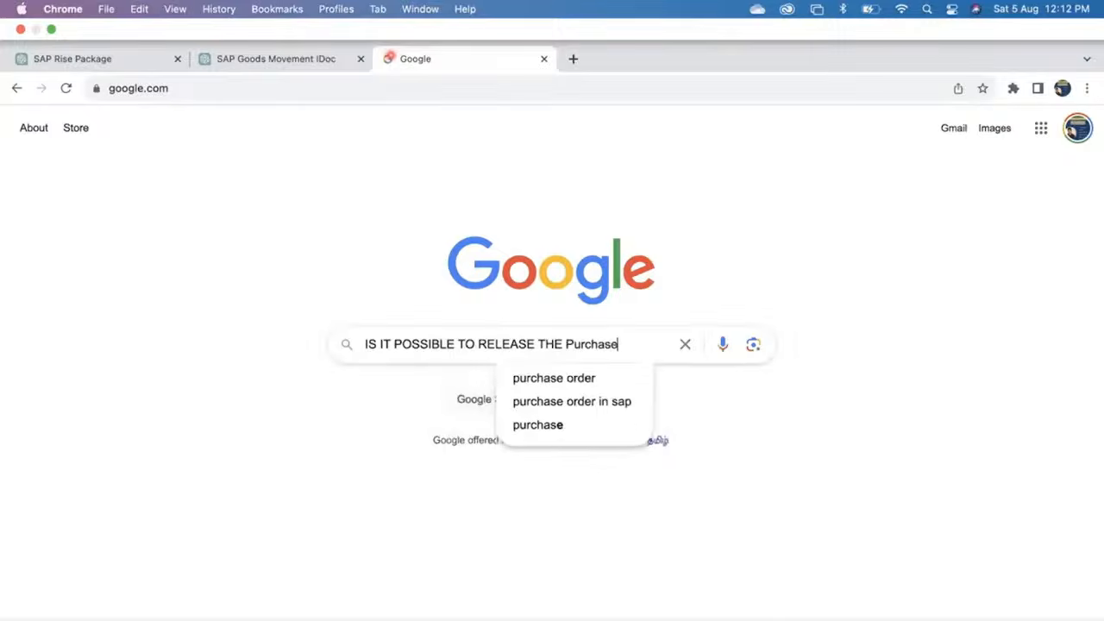
text( org)
key(BackSpace)
text(der at )
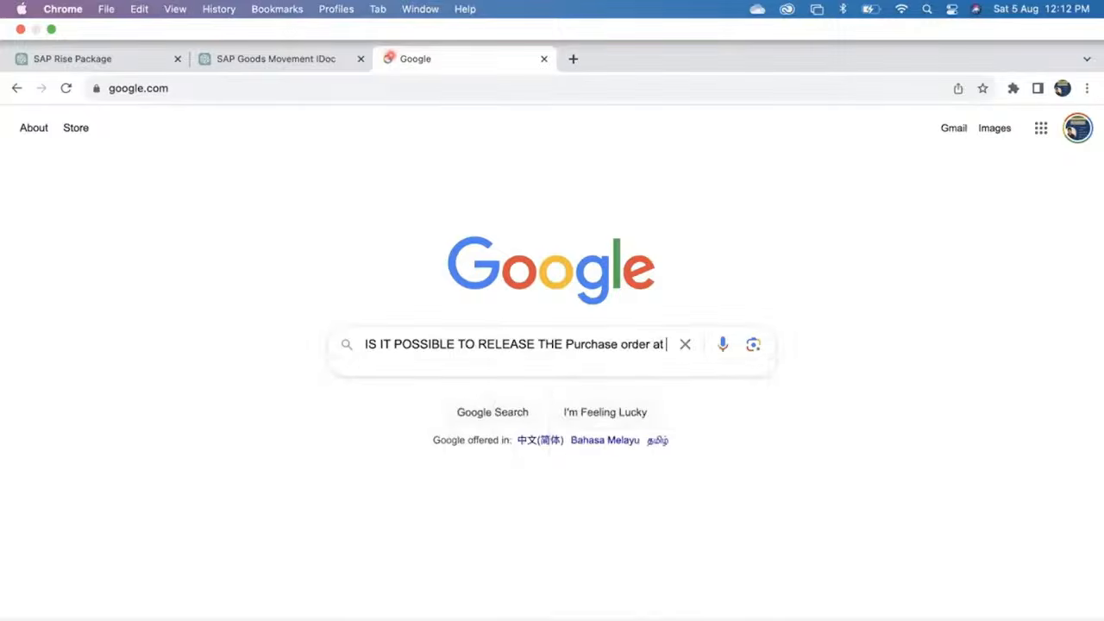
text(item level in SAP)
key(Return)
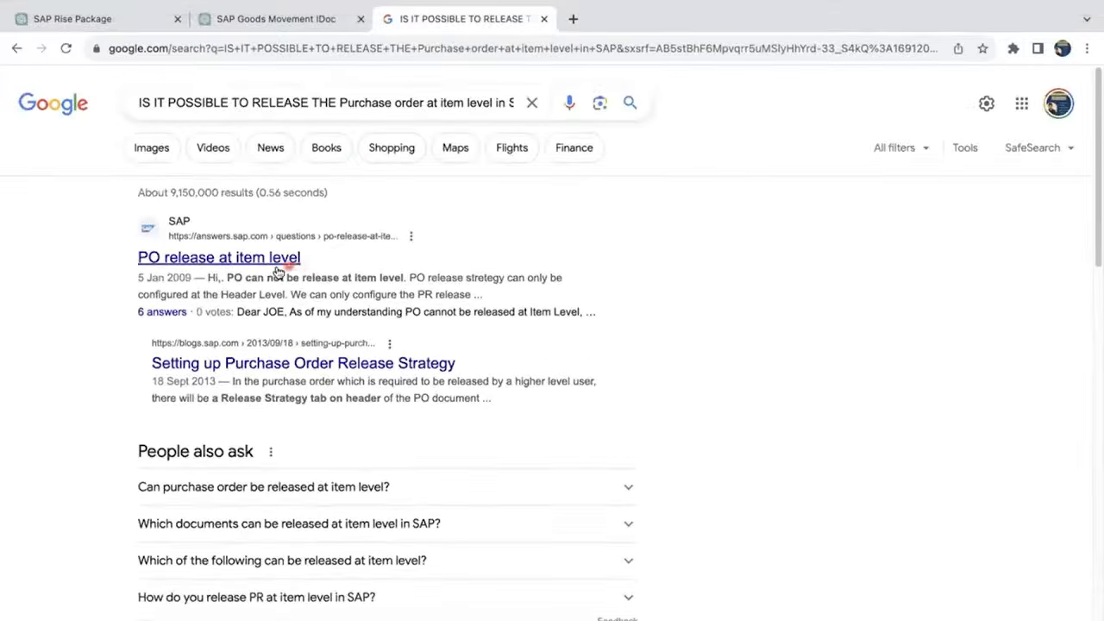
Open the SAP result "PO release at item level" in a new tab and look through the remaining search results
right_click(250, 261)
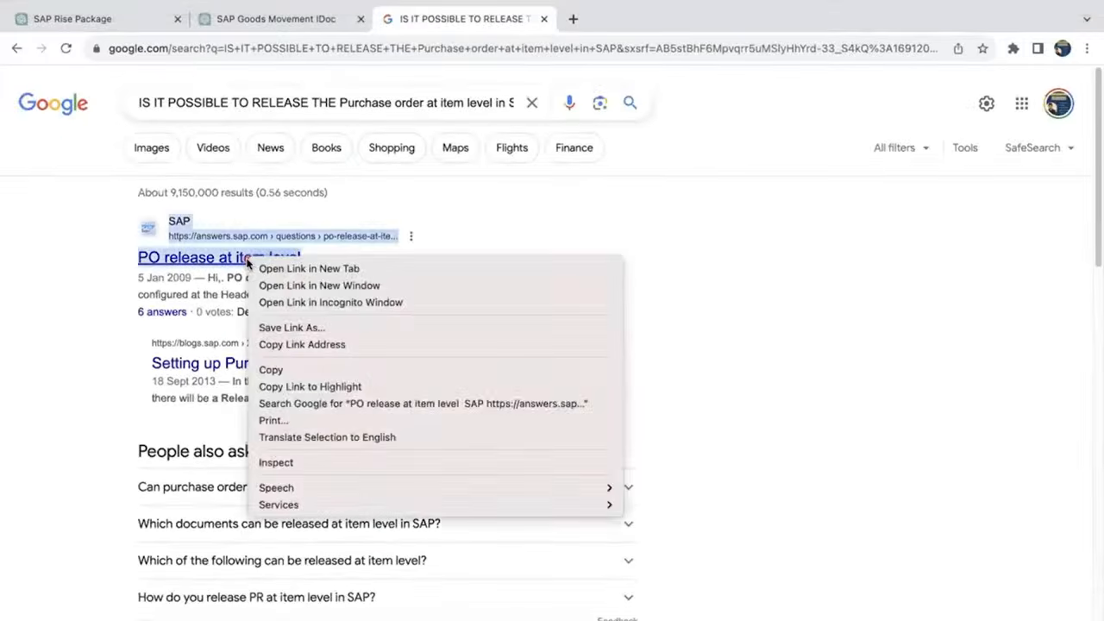
click(339, 268)
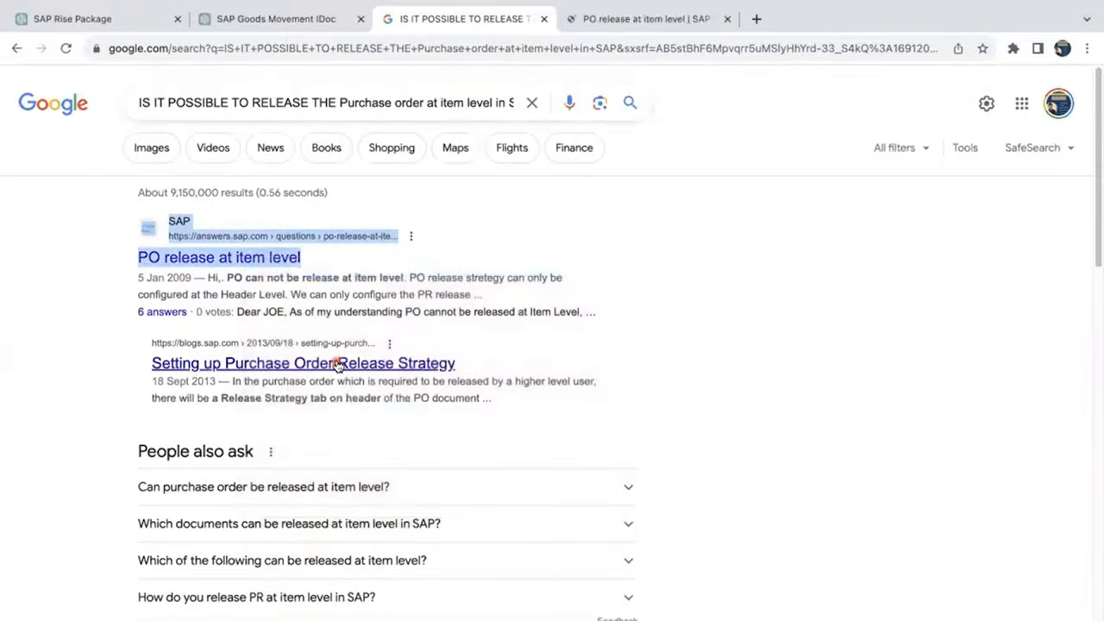
scroll(366, 440, down, 3)
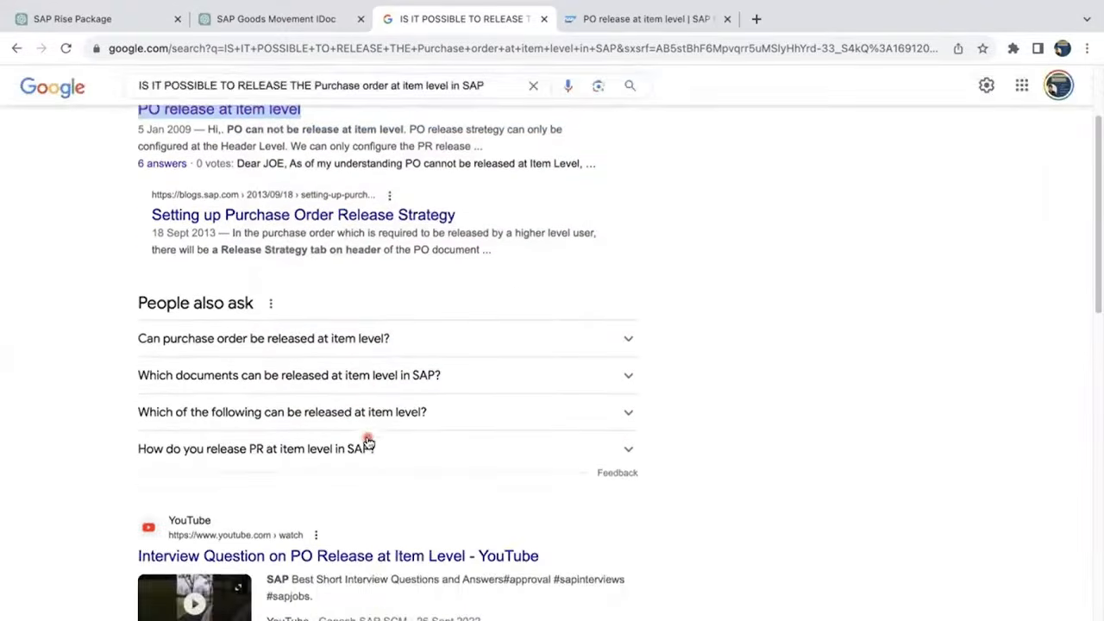
scroll(366, 442, down, 1)
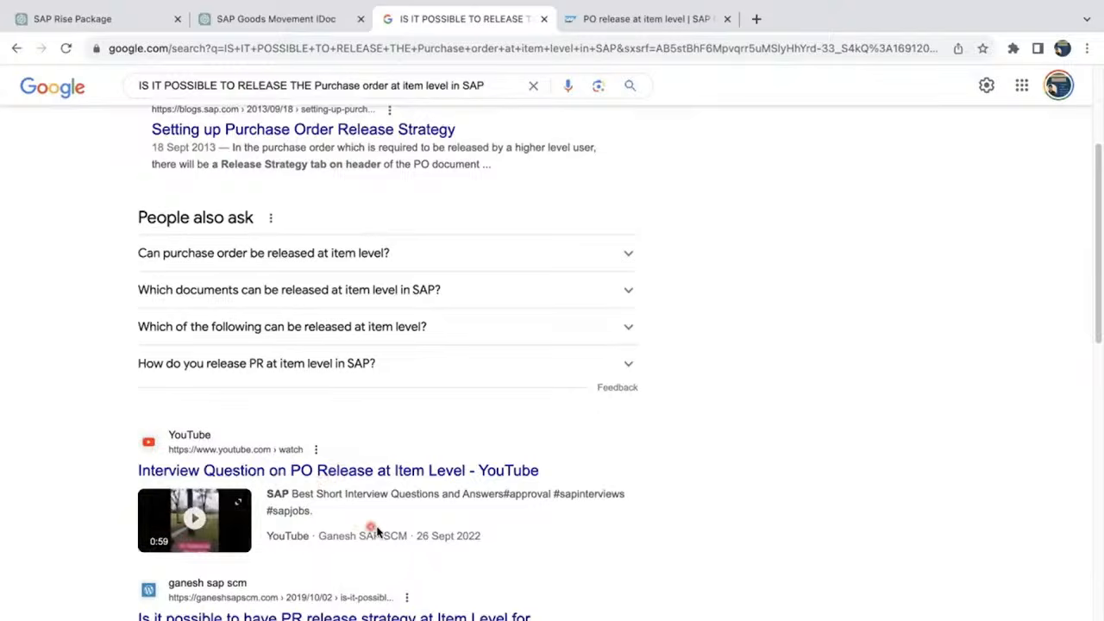
scroll(374, 527, up, 1)
scroll(454, 566, down, 2)
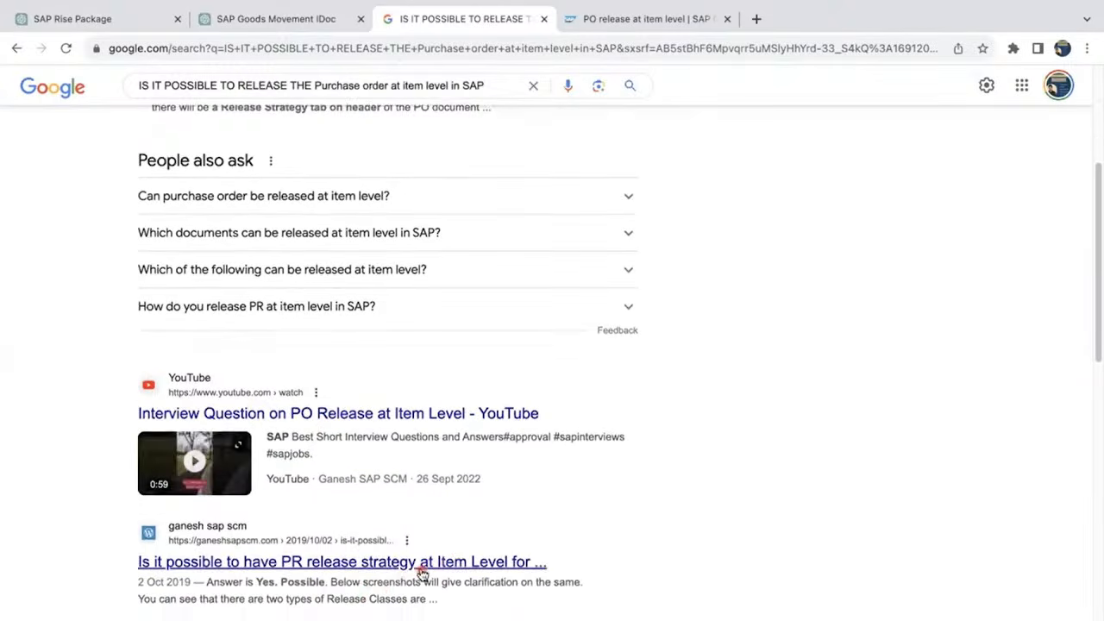
Open the blog result on PR release strategy at item level and read through its configuration and purchase requisition screenshots
click(402, 566)
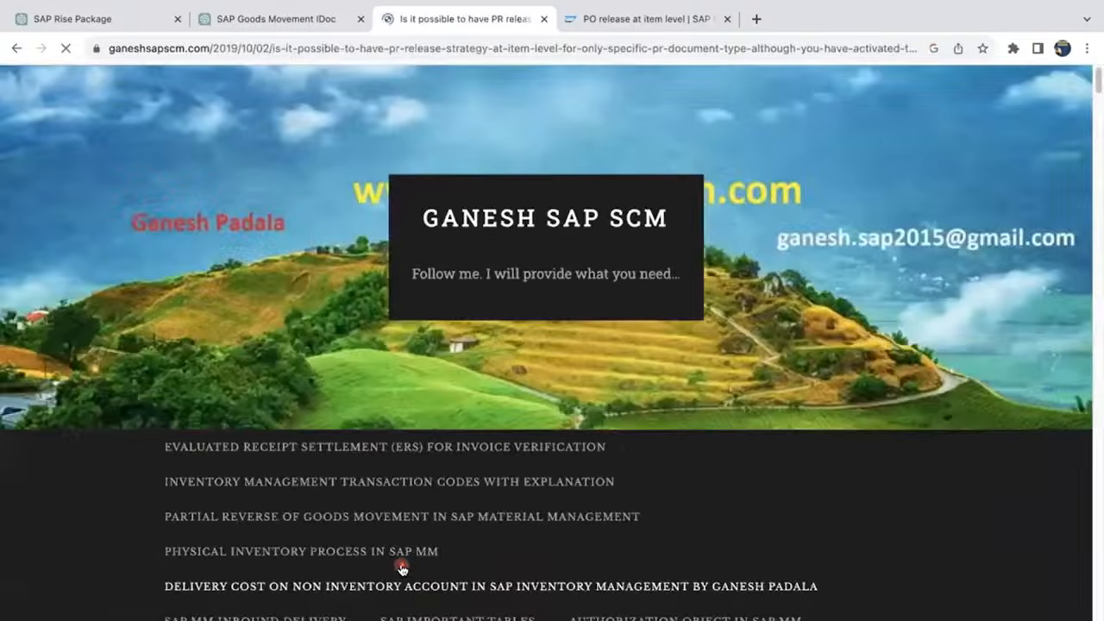
scroll(455, 541, down, 1)
scroll(455, 542, down, 4)
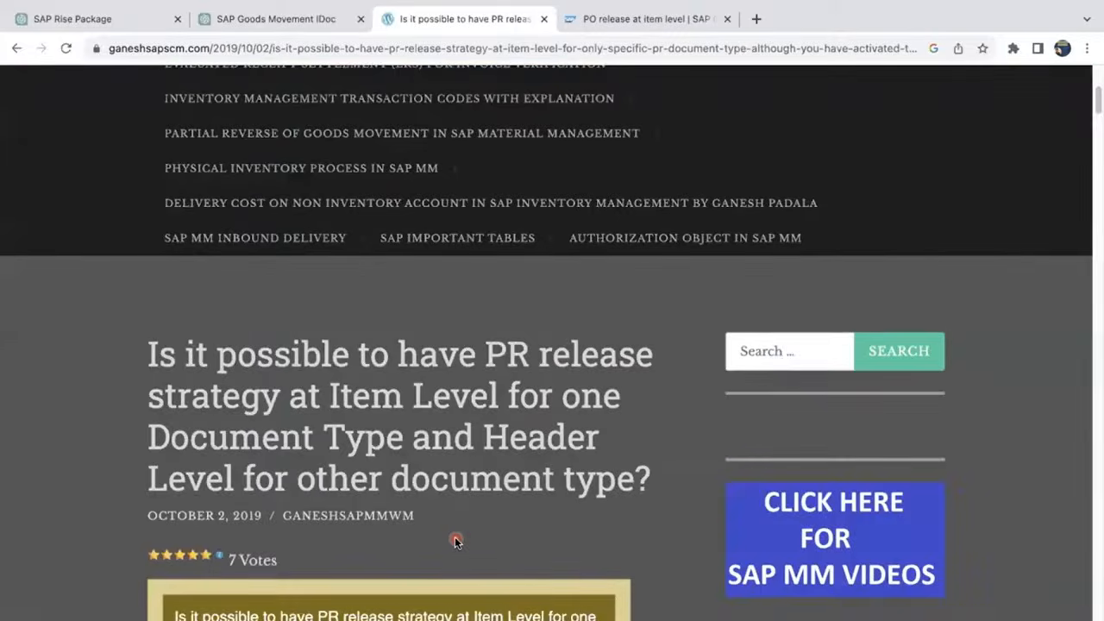
scroll(456, 542, down, 2)
scroll(455, 541, up, 3)
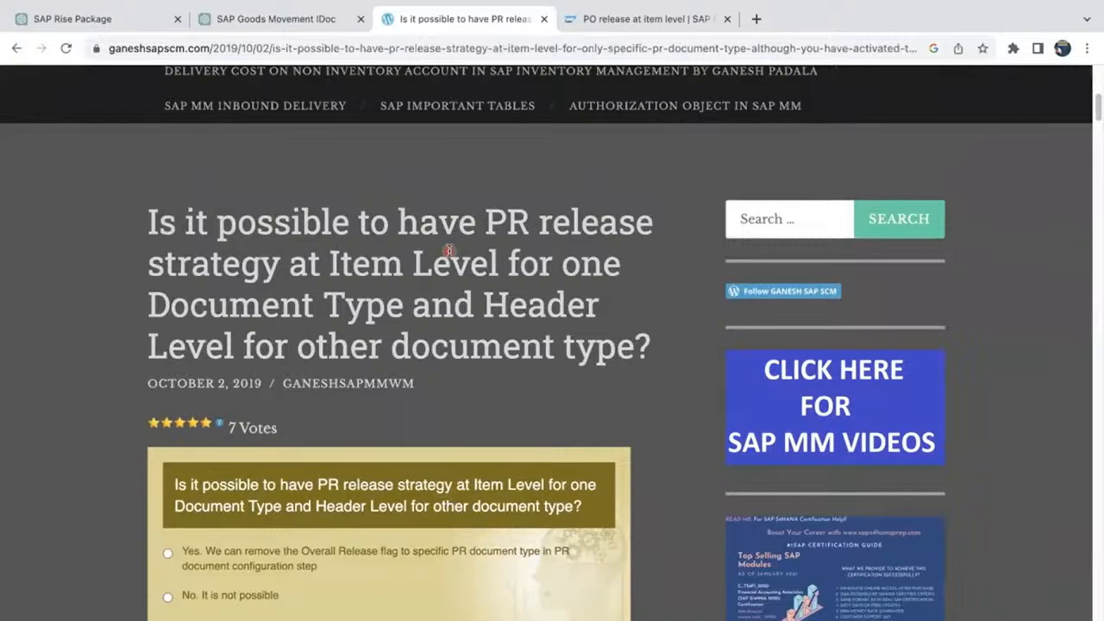
scroll(446, 464, down, 3)
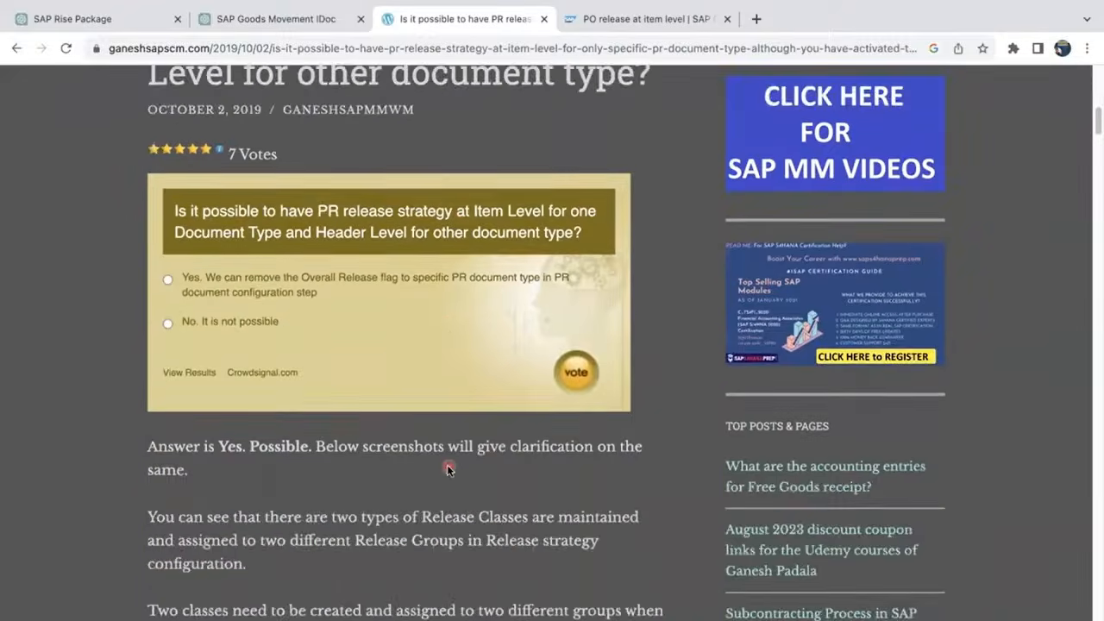
scroll(446, 468, down, 6)
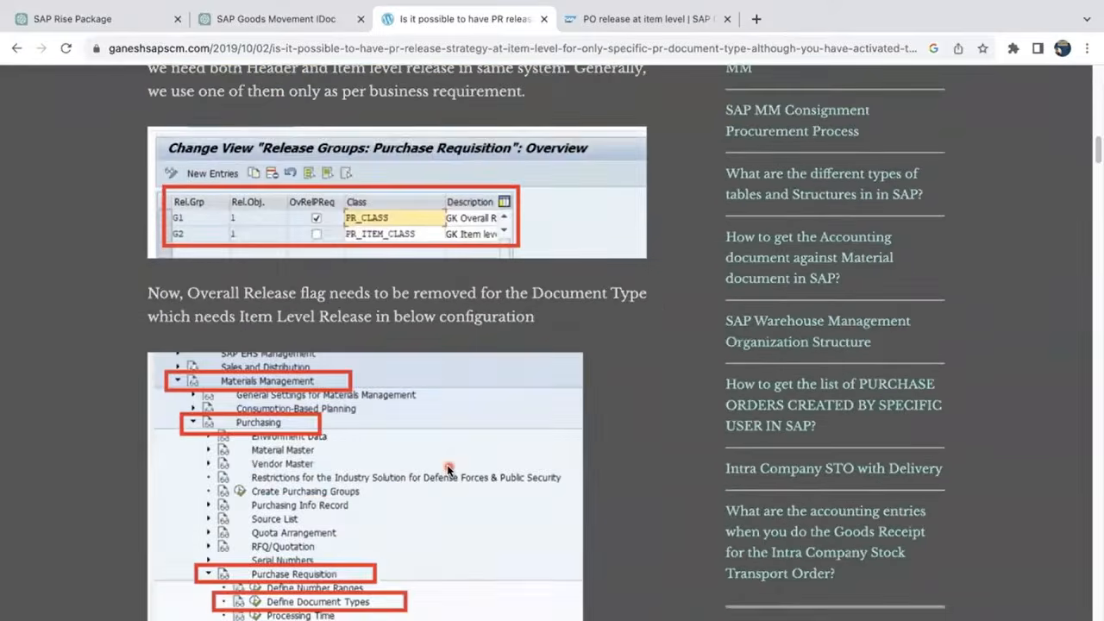
scroll(447, 468, down, 1)
scroll(449, 468, down, 9)
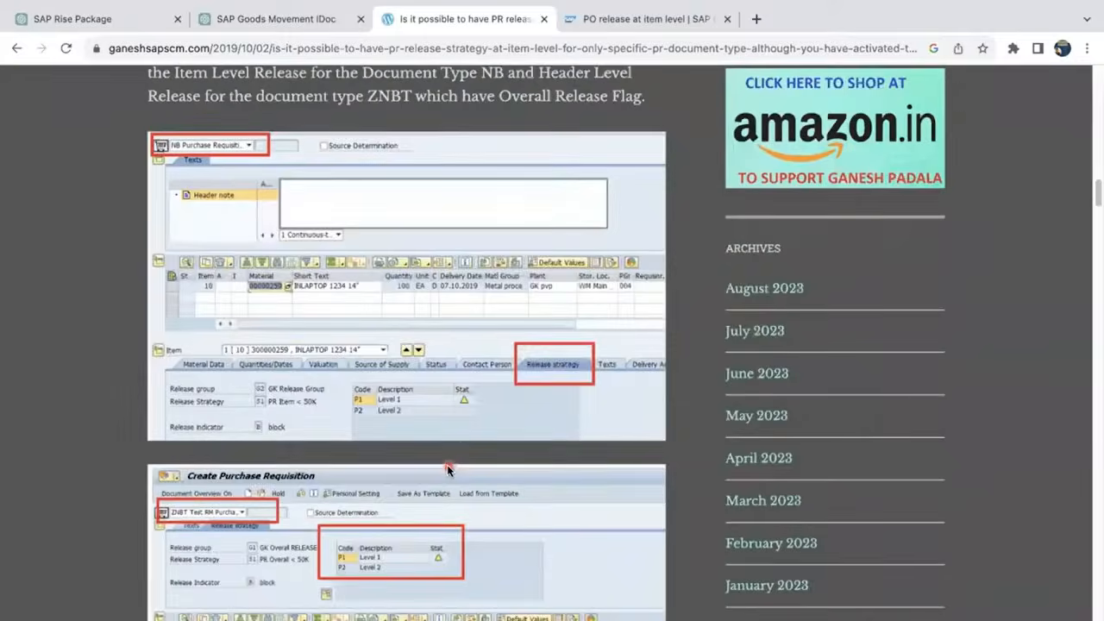
Return to the top of the blog article, highlight its web address and reread the poll and the answer below it
scroll(448, 465, up, 20)
click(358, 49)
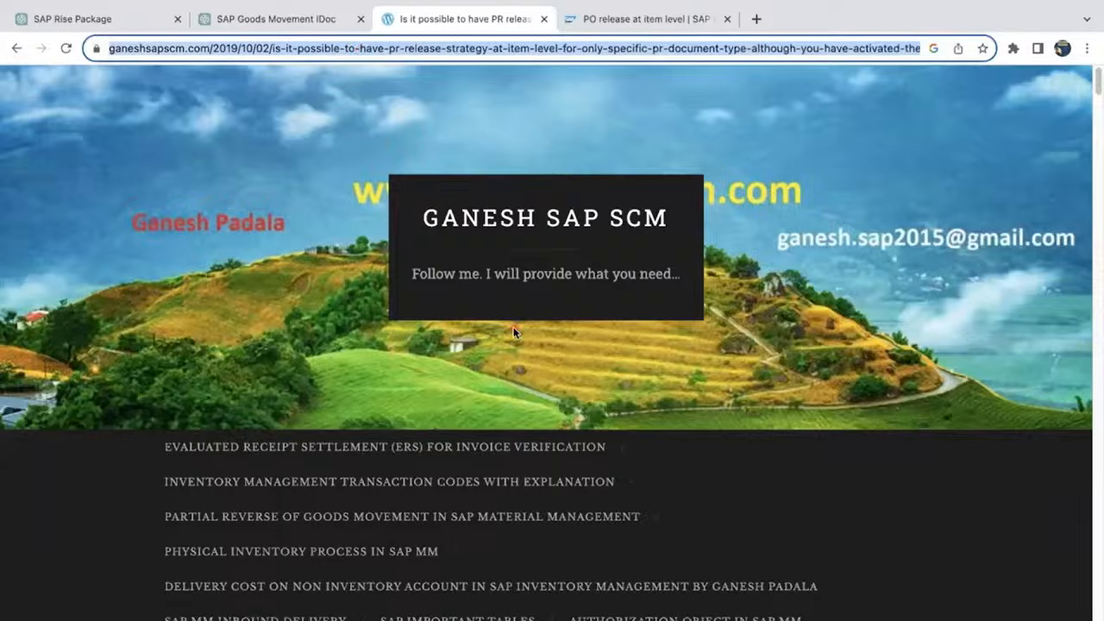
click(95, 536)
scroll(456, 546, down, 5)
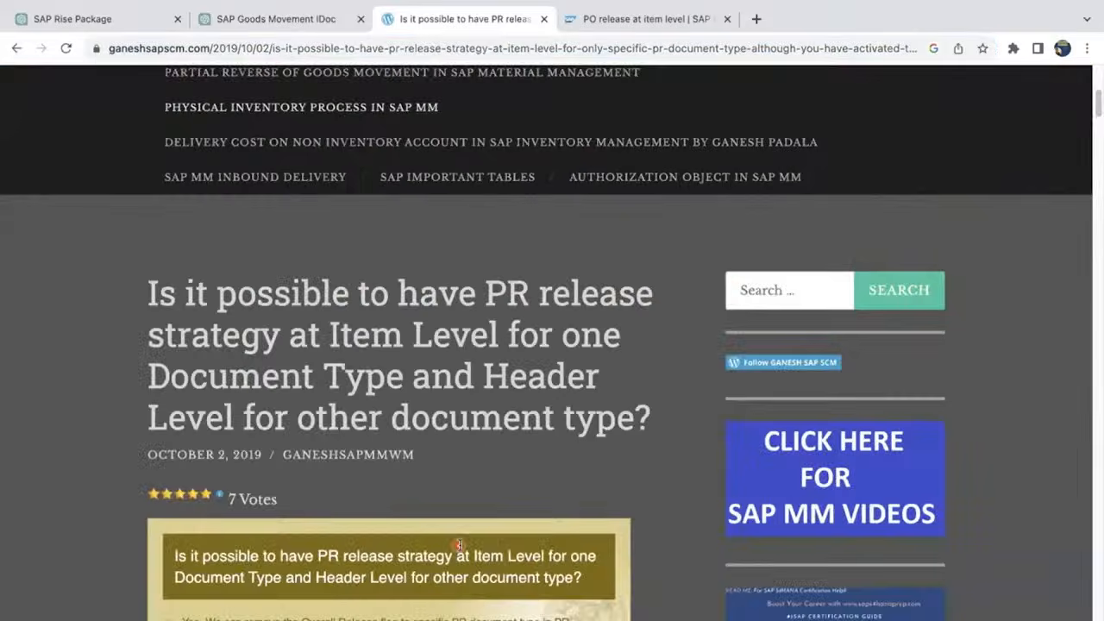
scroll(459, 545, down, 4)
scroll(459, 545, up, 3)
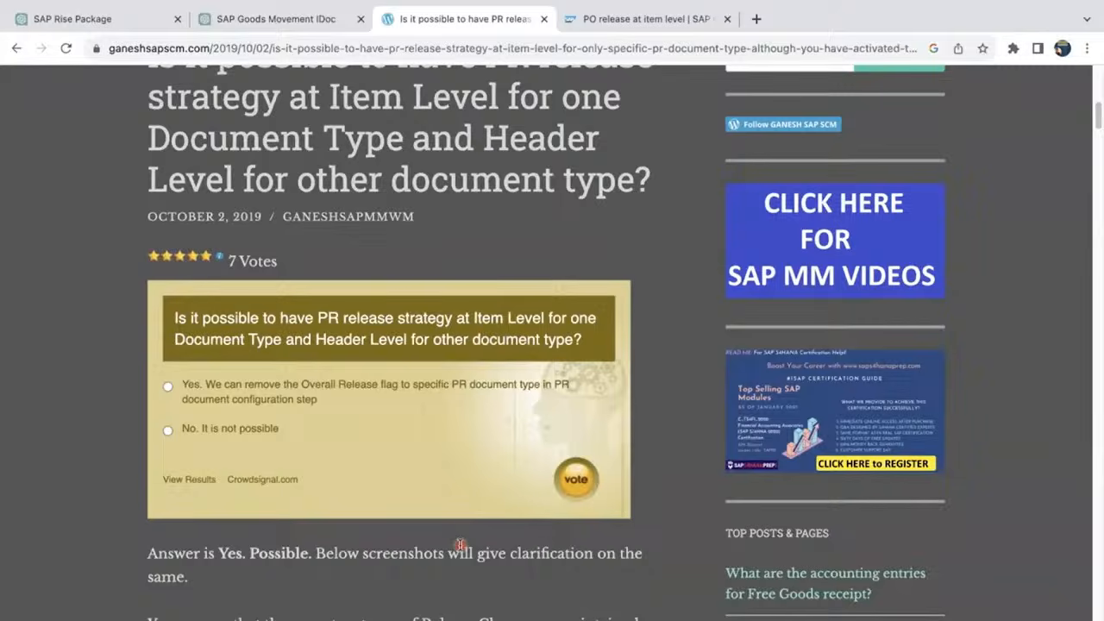
scroll(339, 458, down, 3)
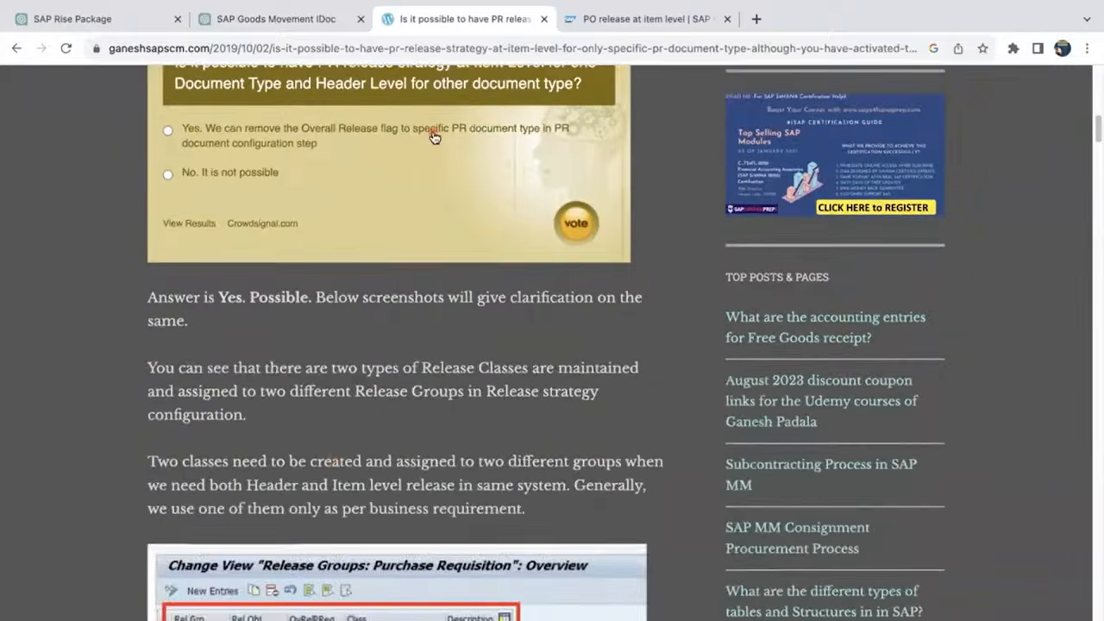
Read the question and answers in the SAP Community thread on PO release at item level, and return to the ChatGPT conversation
click(582, 15)
scroll(547, 461, down, 3)
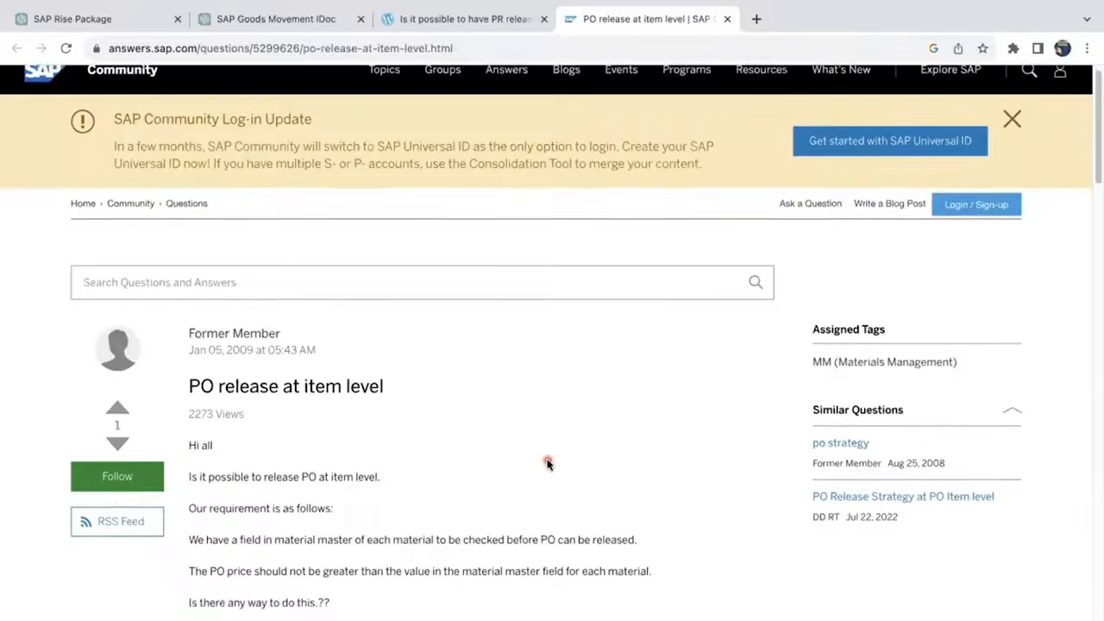
scroll(546, 463, down, 5)
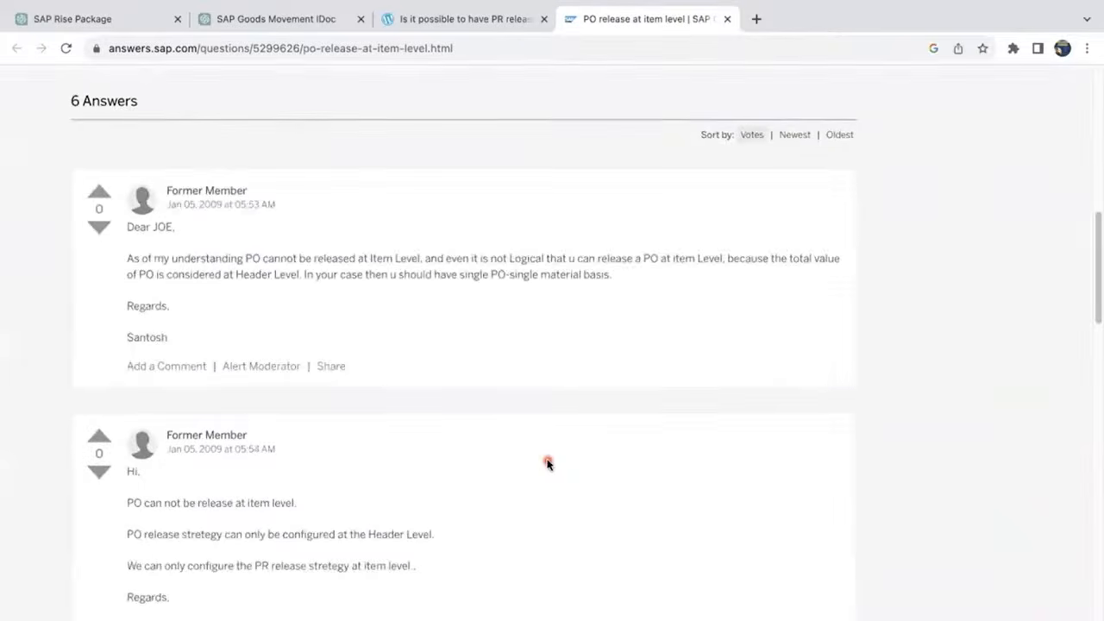
scroll(546, 463, down, 5)
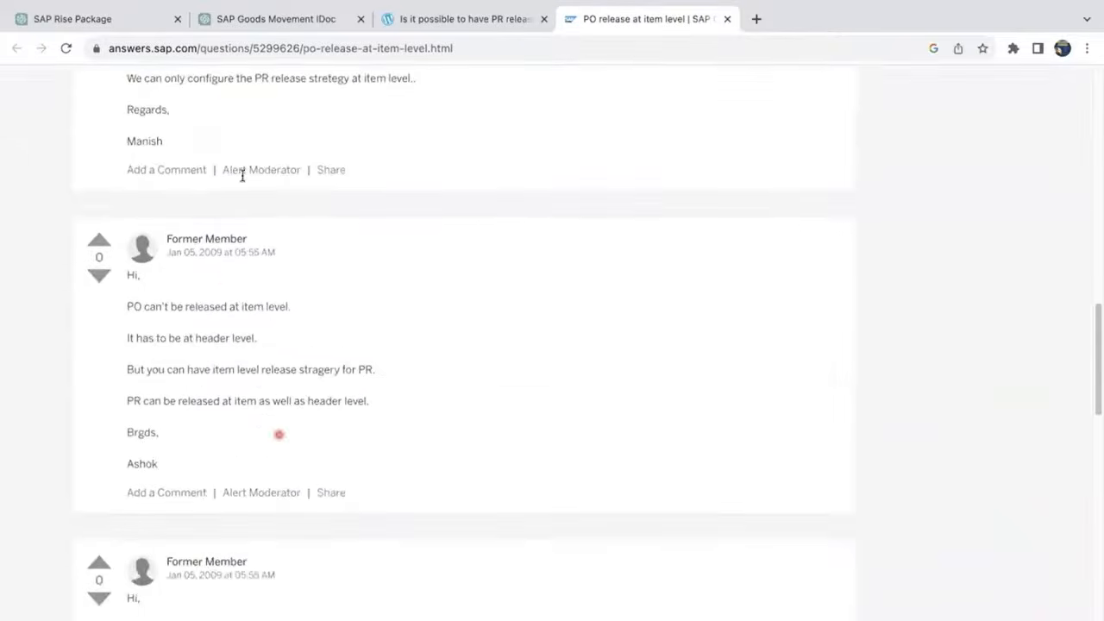
click(291, 22)
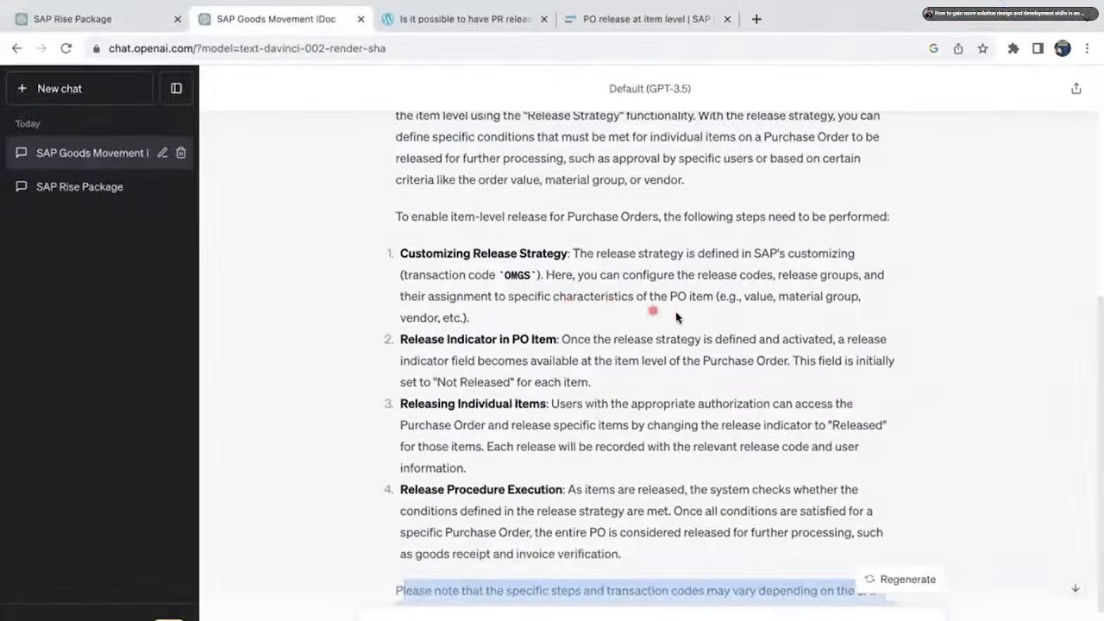
Reread the ChatGPT answer on item-level purchase order release and highlight its opening claim about the "Release Strategy" functionality
scroll(707, 391, up, 2)
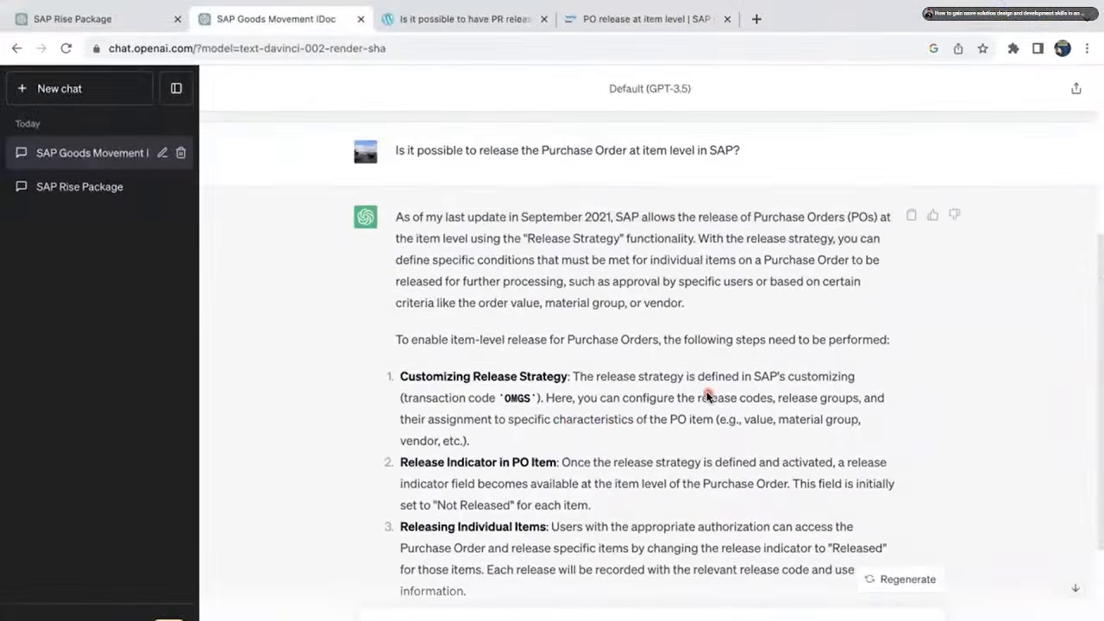
scroll(707, 390, down, 3)
scroll(708, 395, up, 4)
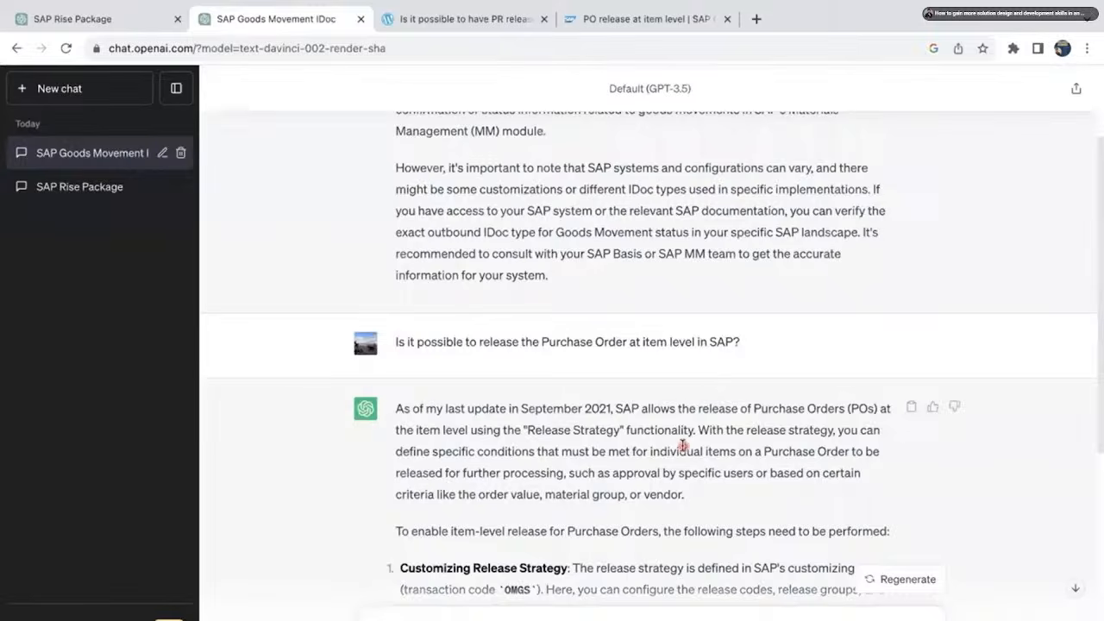
drag(618, 407, 624, 425)
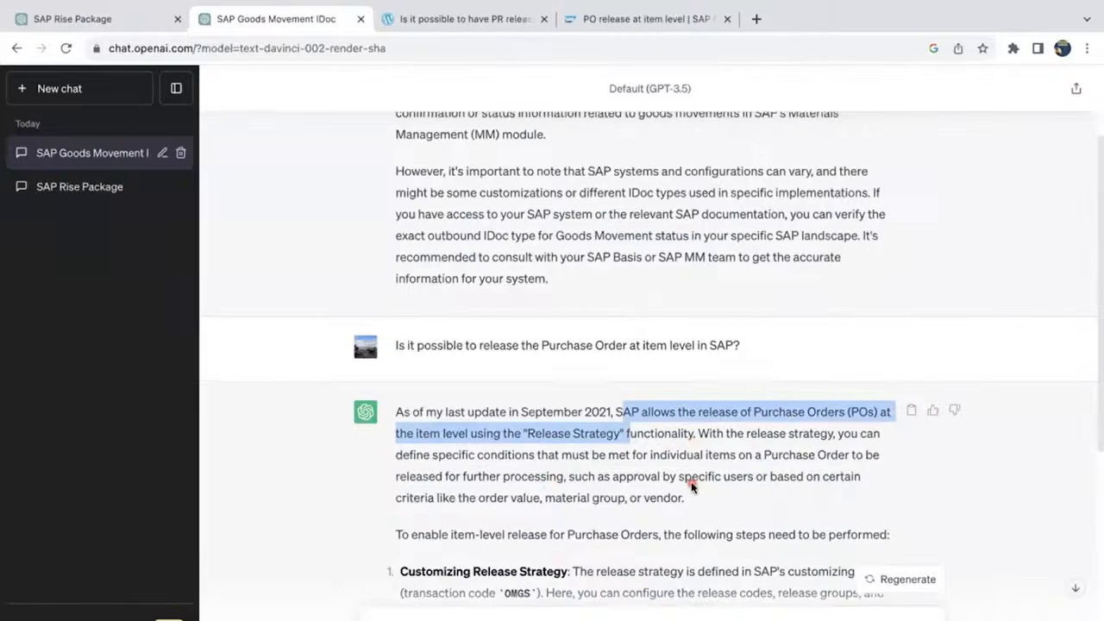
Ask "What is the best SAP Module to learn to grow in career if I have 5 years of experience in SAP Material Management?"
scroll(689, 485, down, 5)
scroll(689, 486, down, 1)
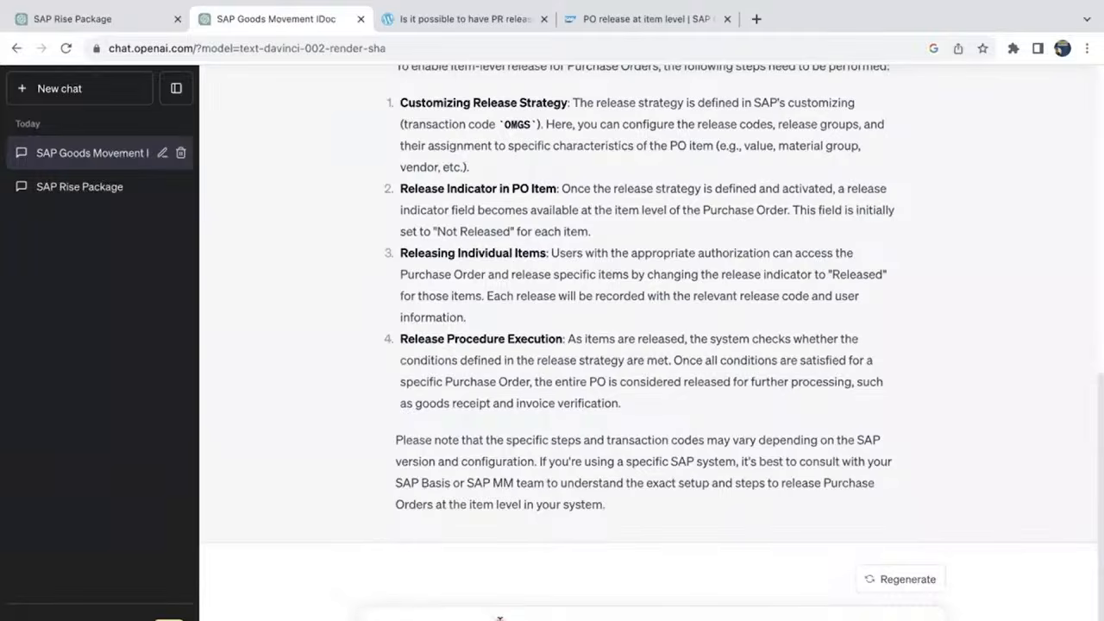
text(are)
key(ctrl+v)
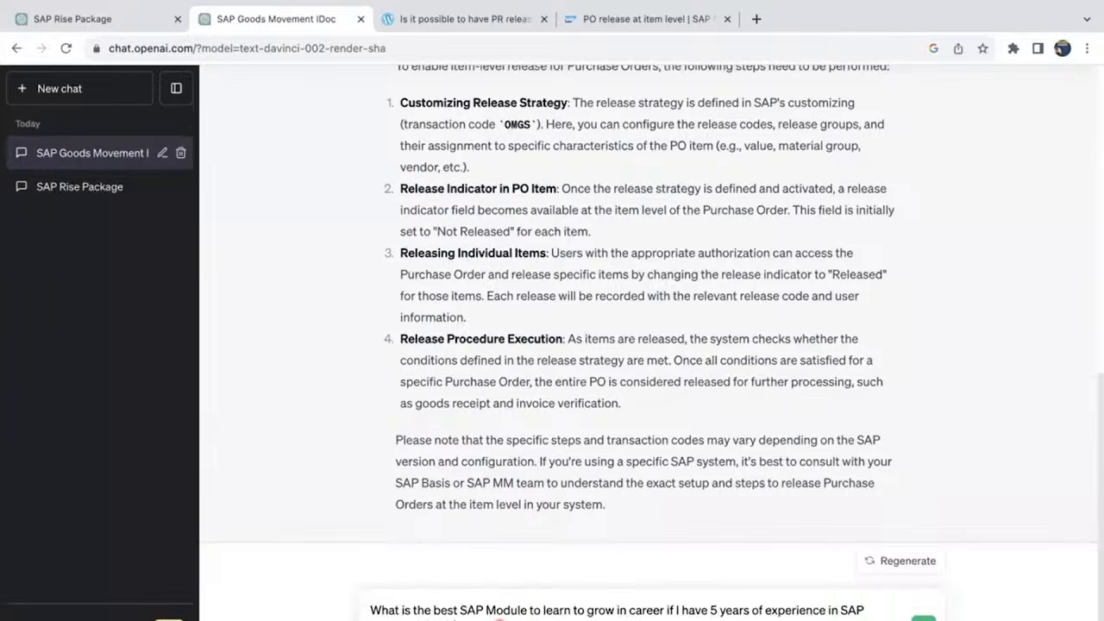
key(Return)
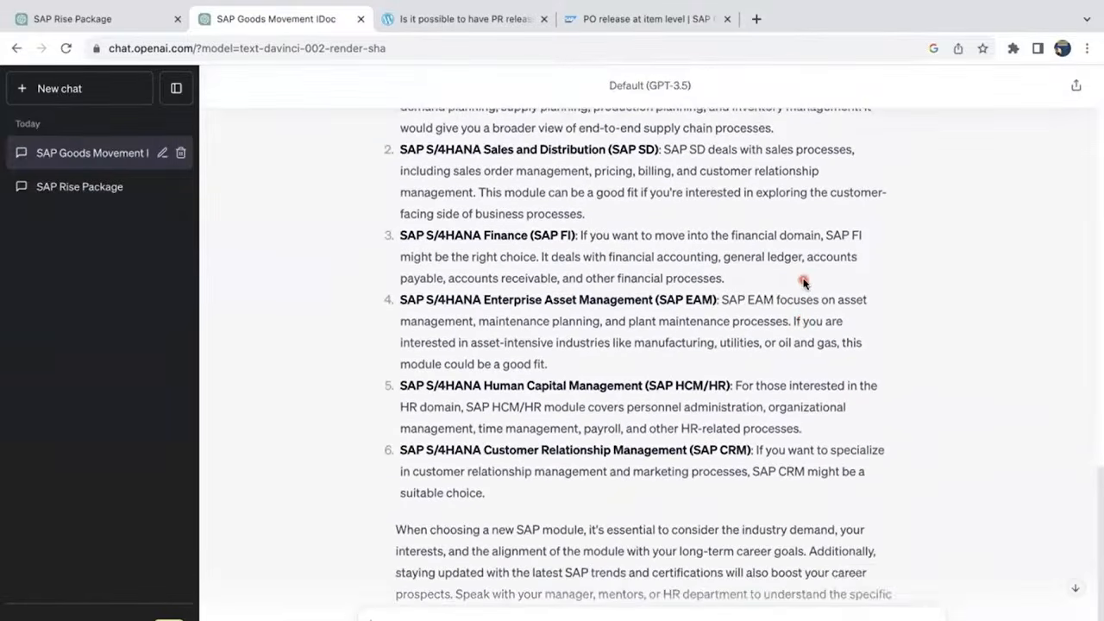
Read through the recommended SAP modules from start to end and highlight the Supply Chain Management (SAP SCM) heading
scroll(802, 282, up, 3)
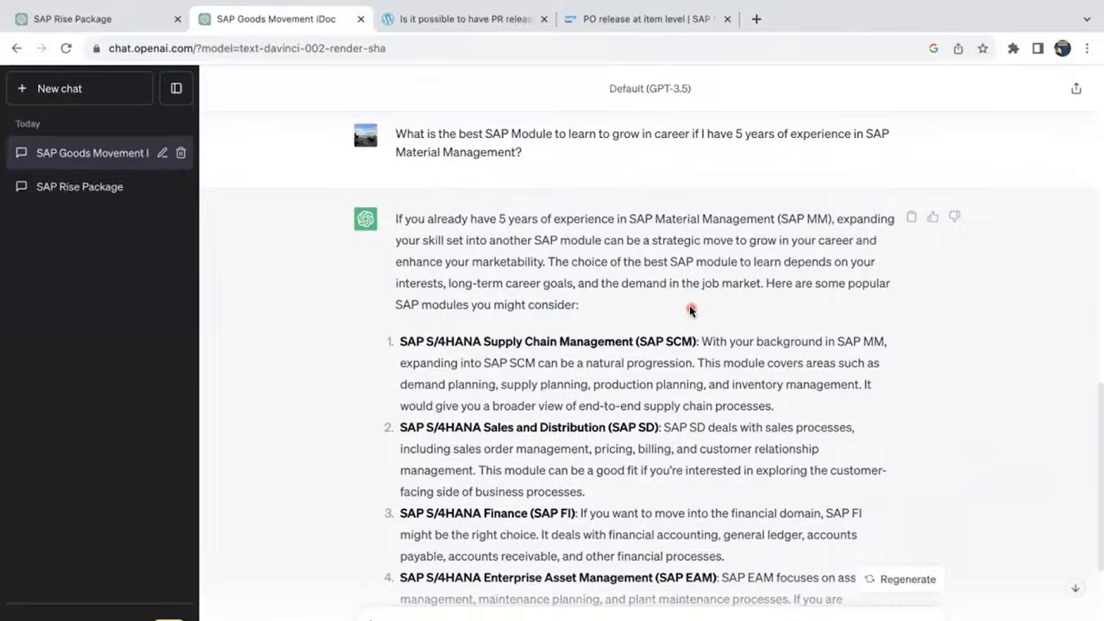
scroll(645, 409, down, 1)
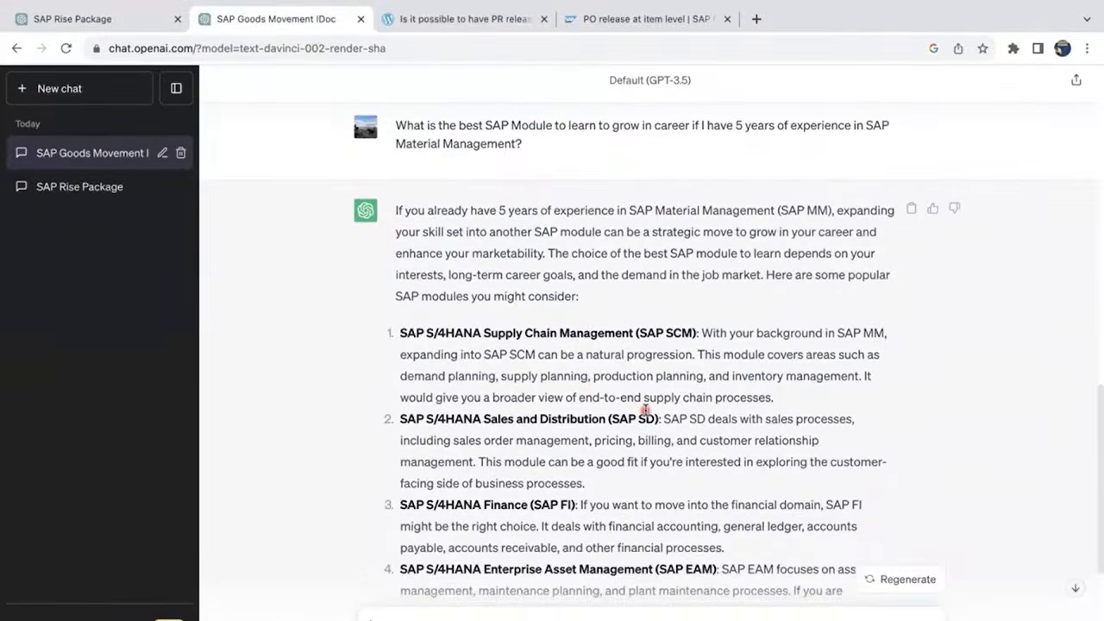
scroll(644, 409, down, 1)
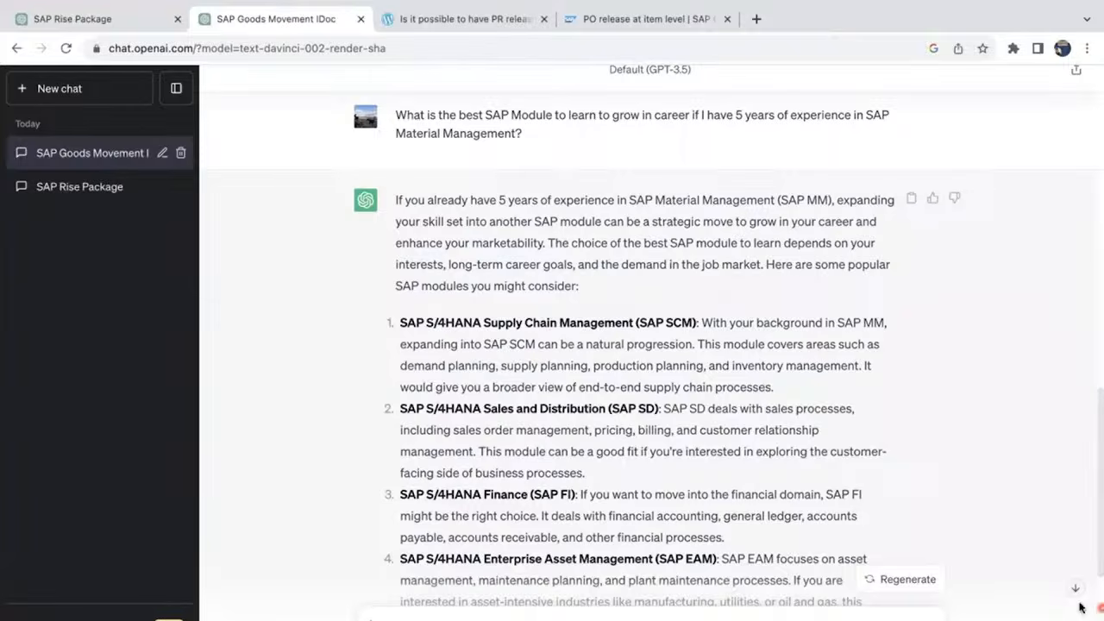
scroll(656, 480, down, 3)
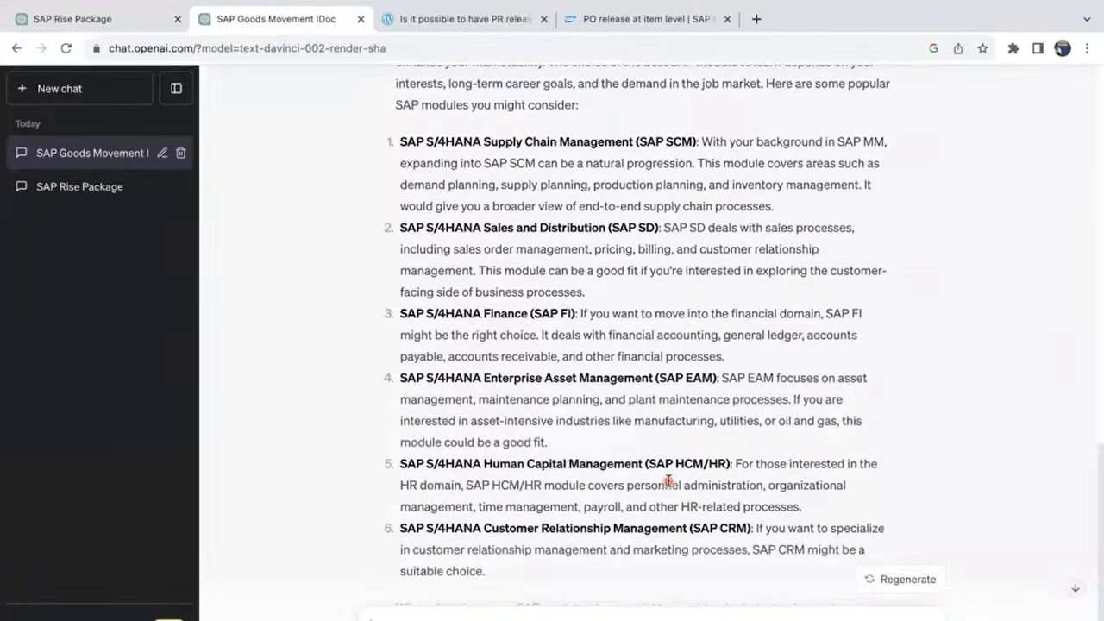
scroll(759, 500, down, 1)
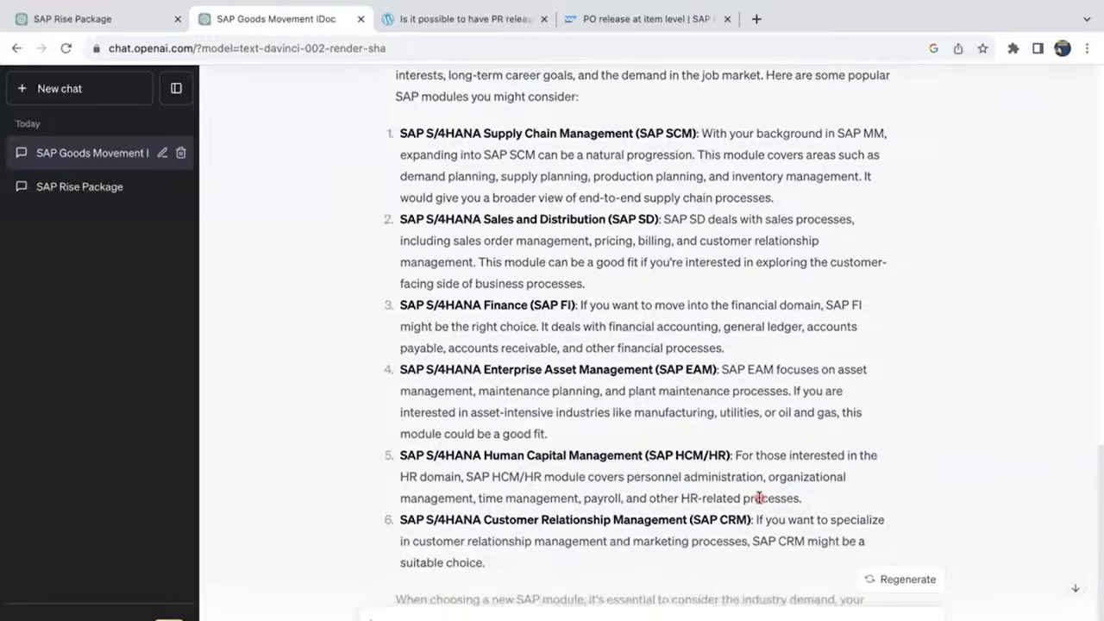
scroll(760, 505, down, 2)
scroll(760, 504, up, 5)
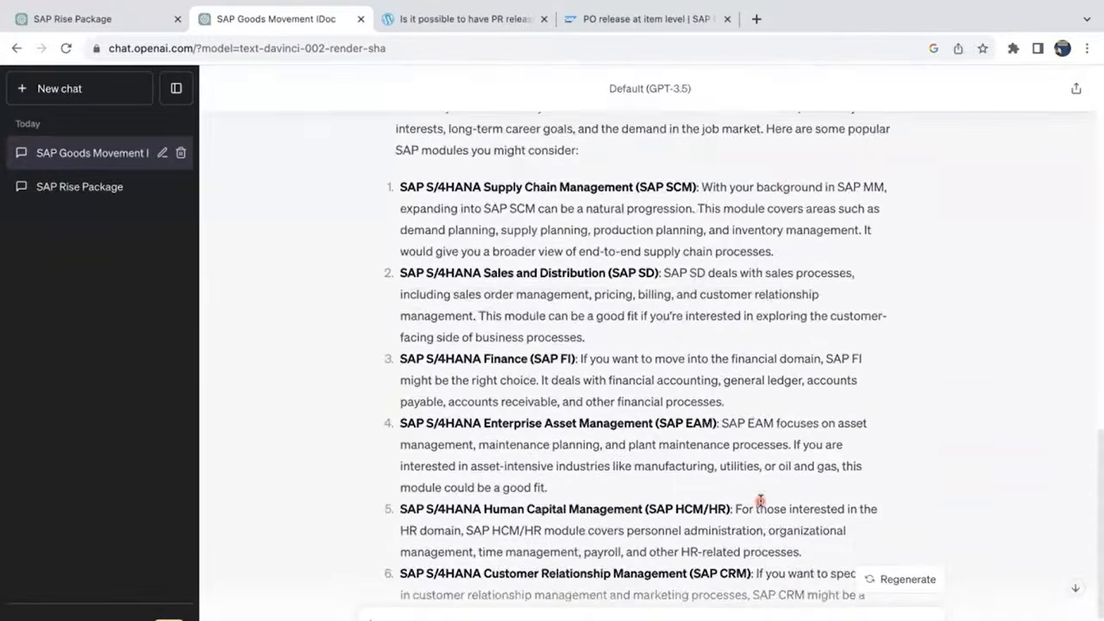
scroll(759, 500, up, 1)
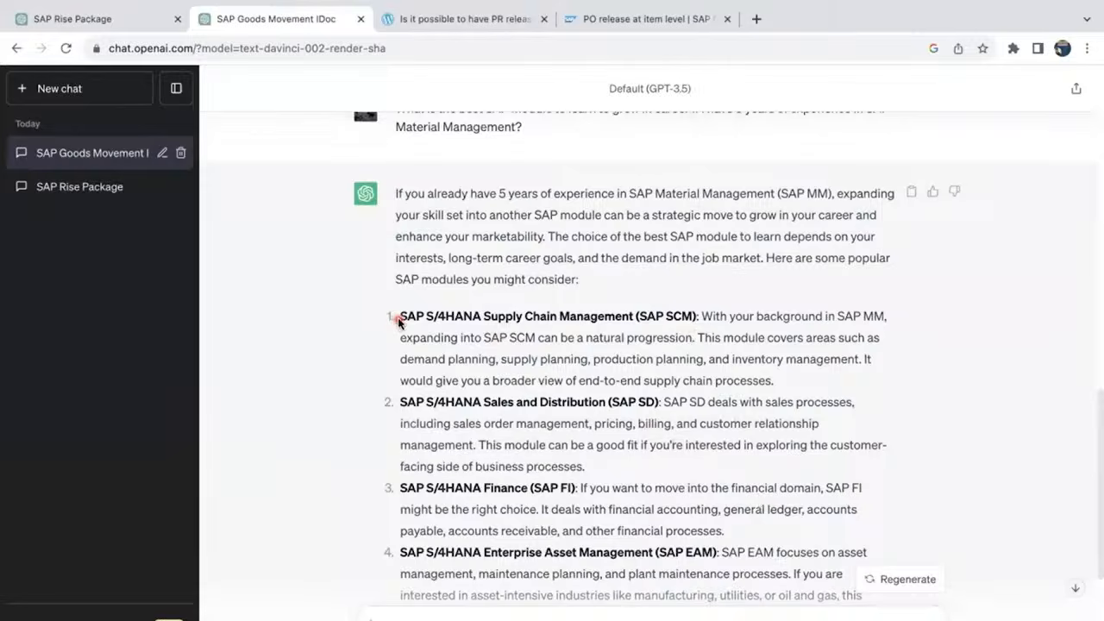
drag(396, 319, 695, 326)
click(664, 443)
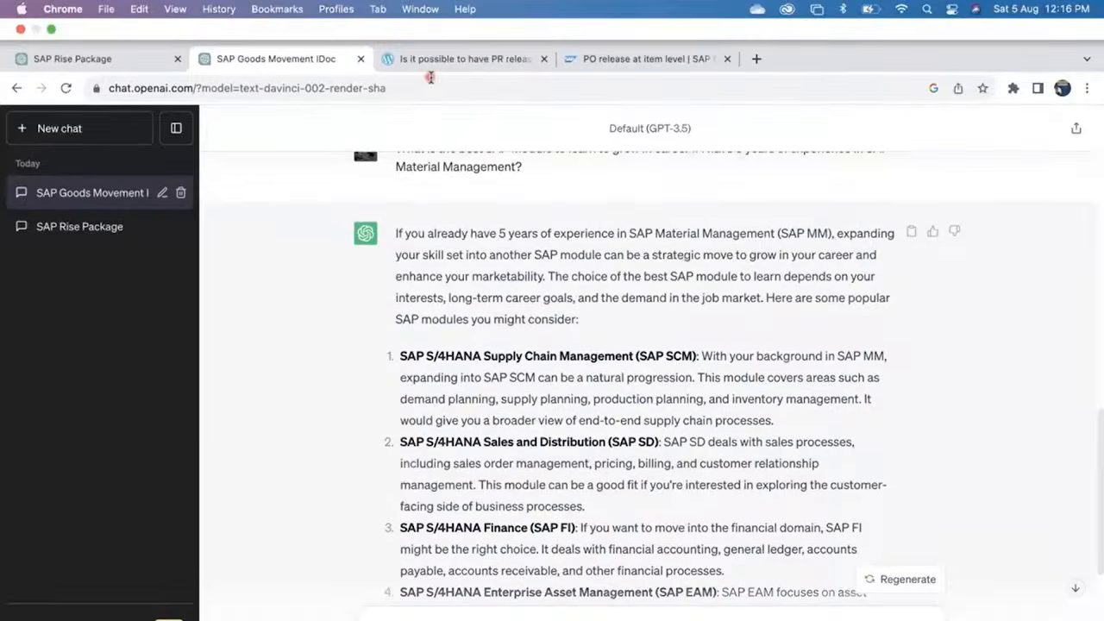
Switch to YouTube in place of the blog article and search for "best sap modules for SAP MM CONSULTANT"
click(436, 61)
click(384, 90)
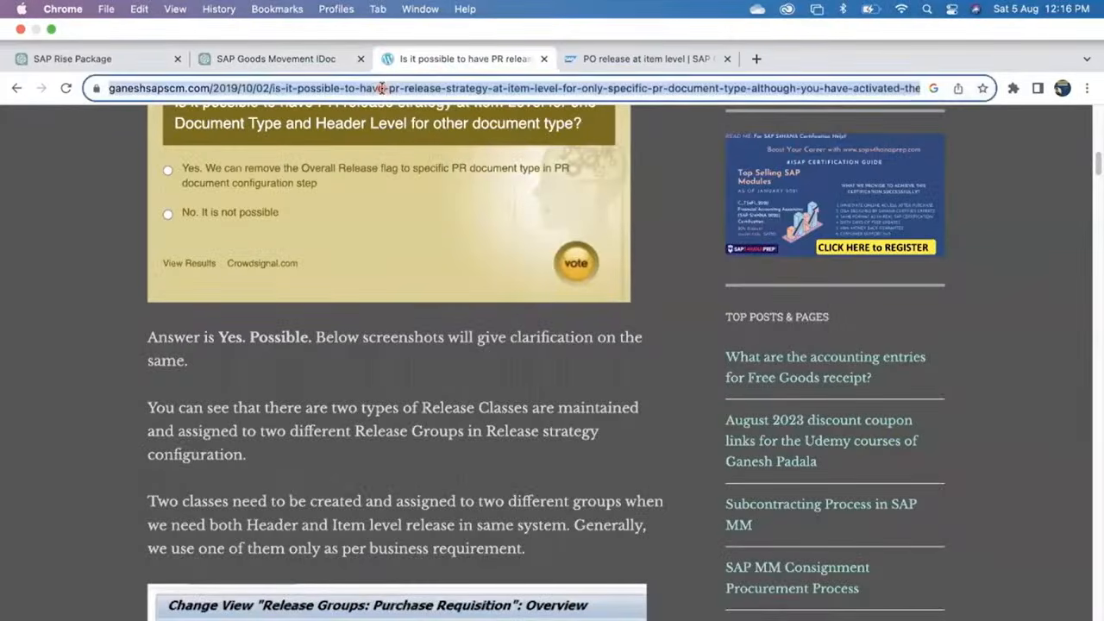
text(you)
key(Return)
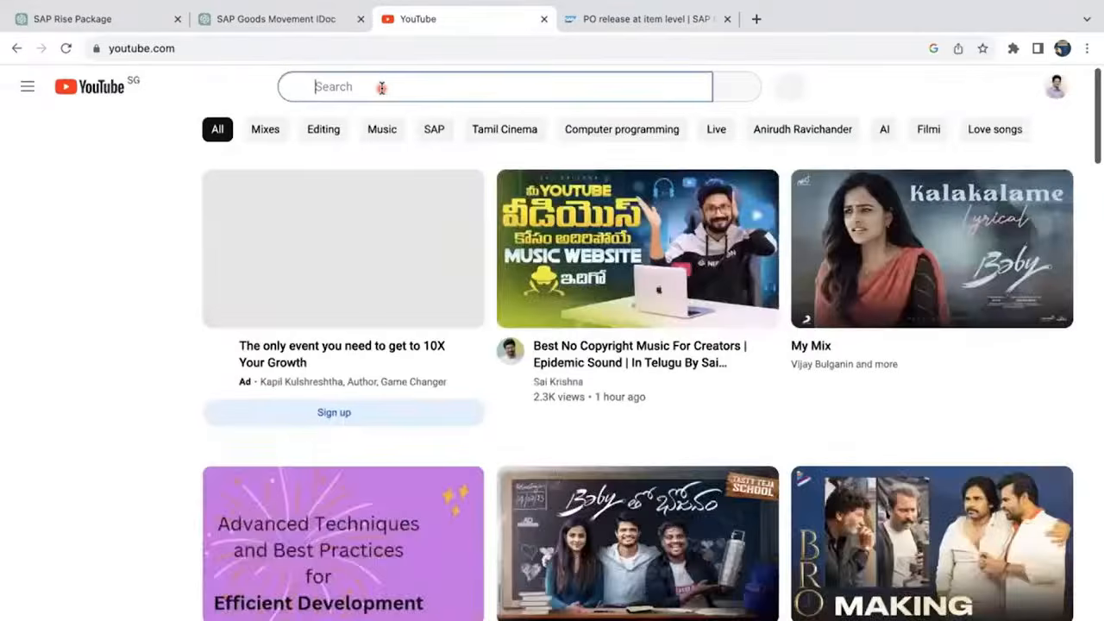
click(381, 87)
text(best sap )
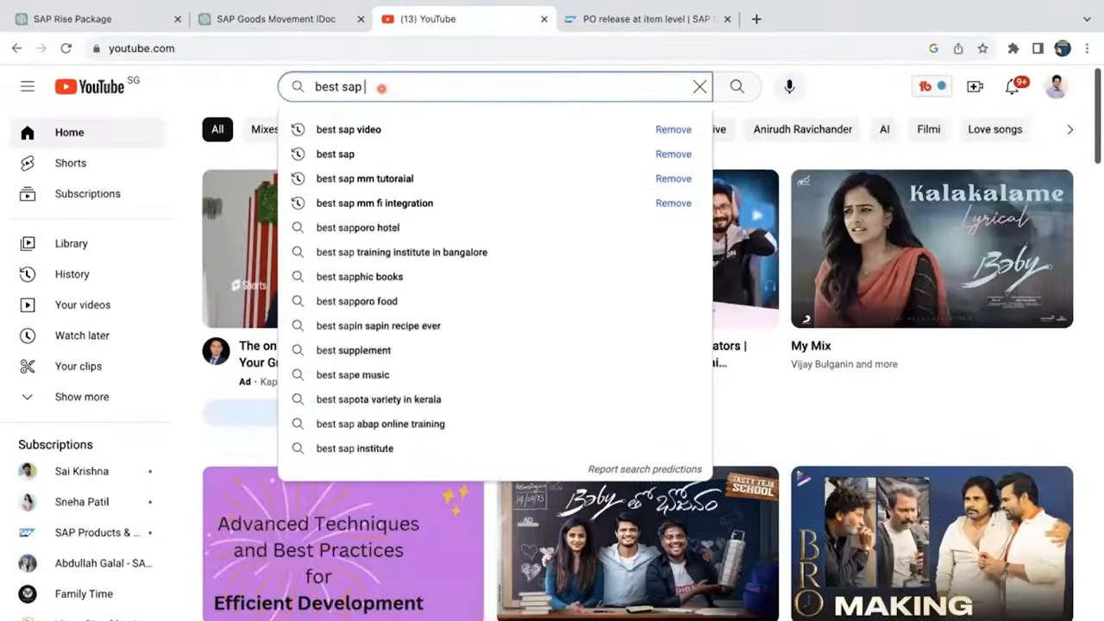
text(modu)
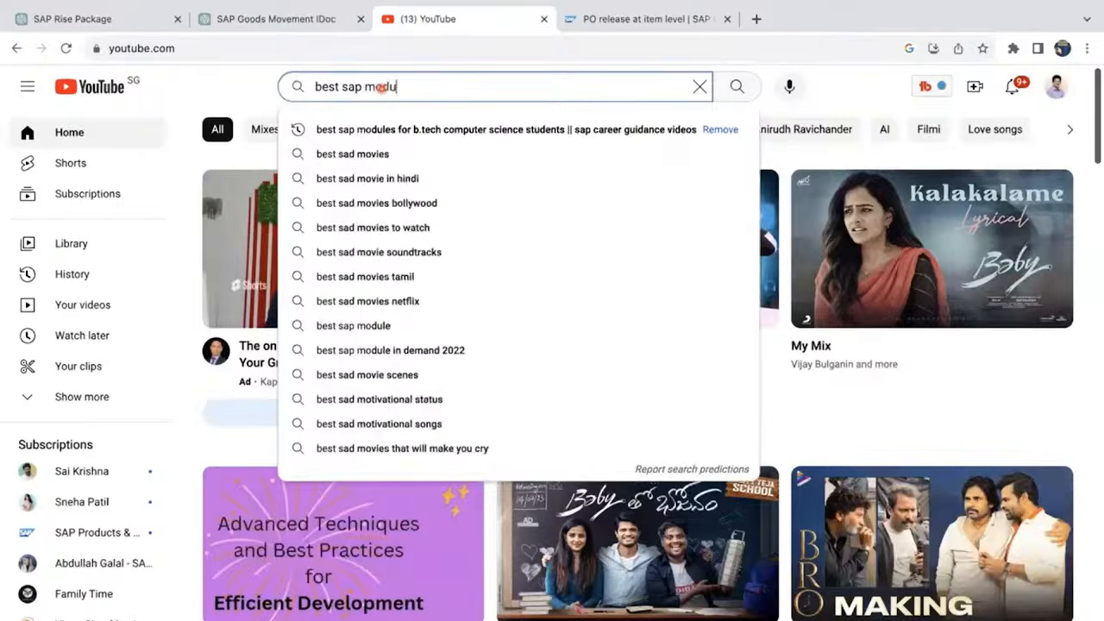
text(les for SAP MM CO)
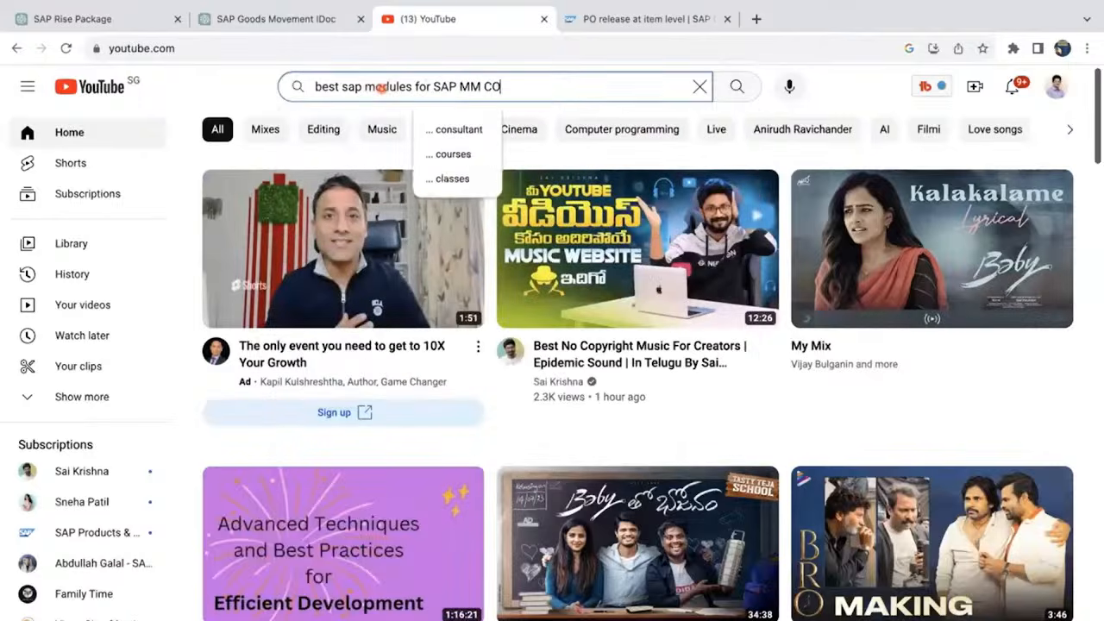
text(NSULTANT)
key(Return)
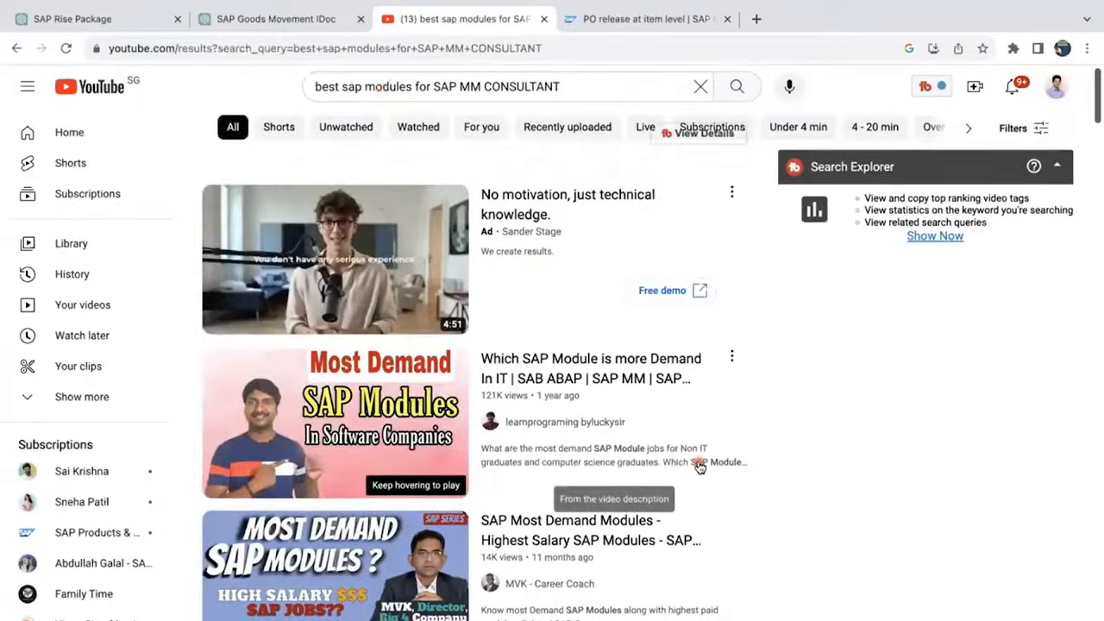
Browse the search results and open the video "Suitable SAP Modules for the better FUTURE of SAP Consultants"
scroll(698, 466, down, 6)
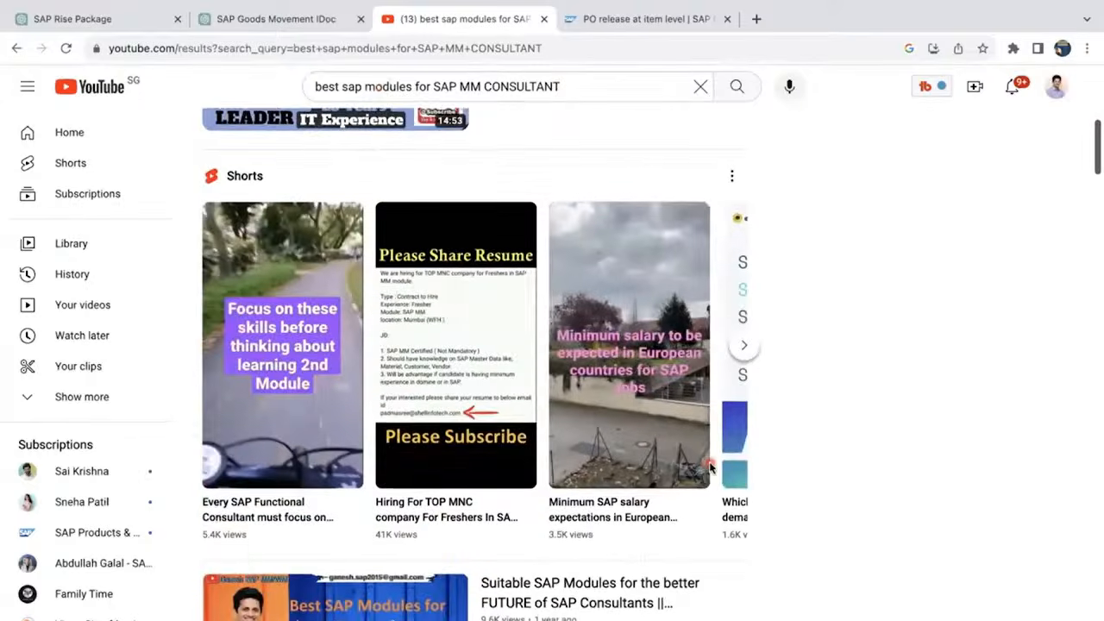
scroll(709, 466, down, 2)
mouse_move(542, 480)
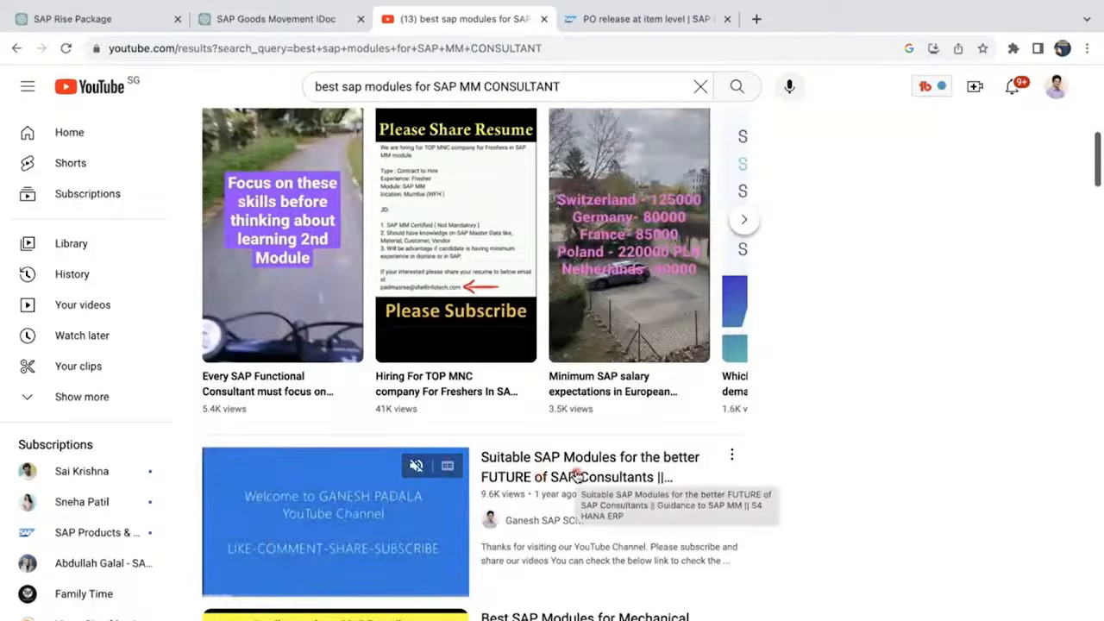
click(570, 476)
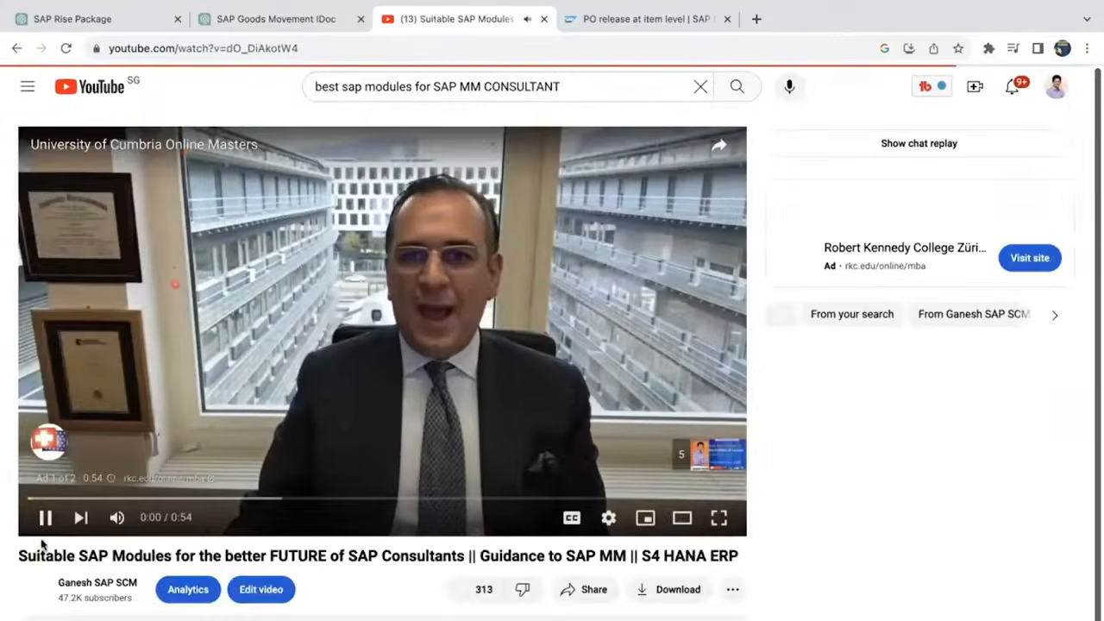
Mute the video, skip its ads and jump ahead to the slide listing follow-on modules for SAP MM
click(118, 517)
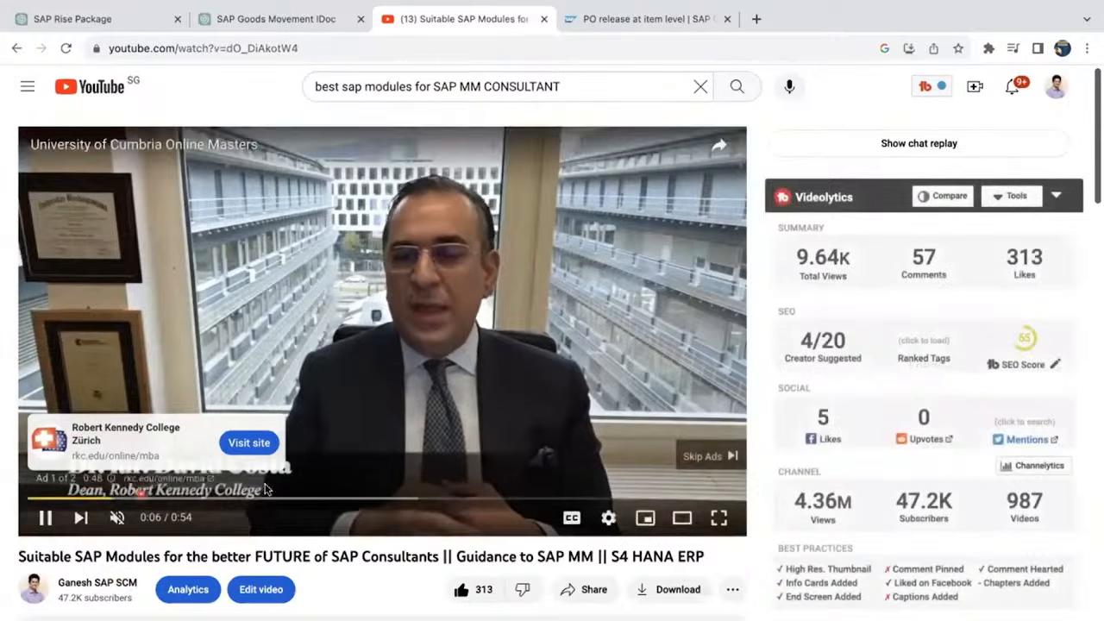
click(686, 456)
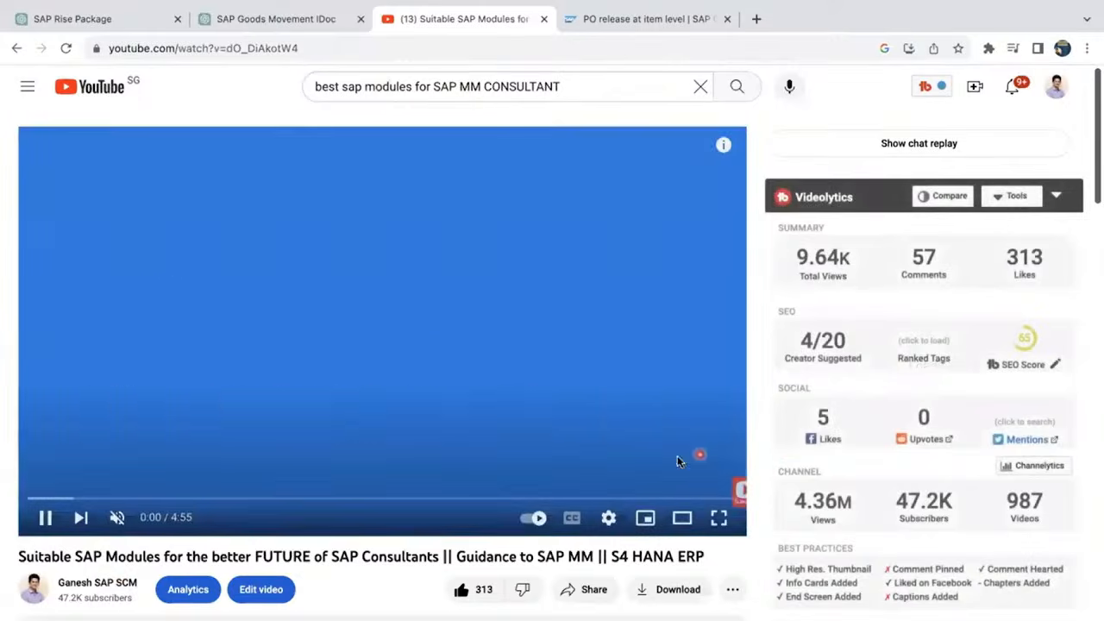
click(193, 502)
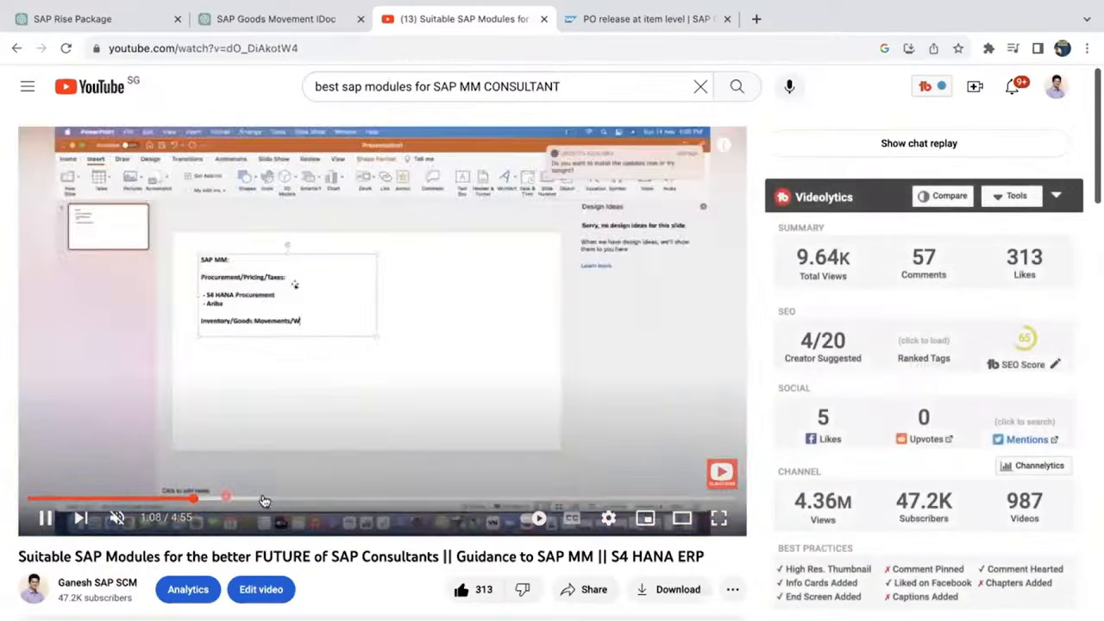
click(325, 500)
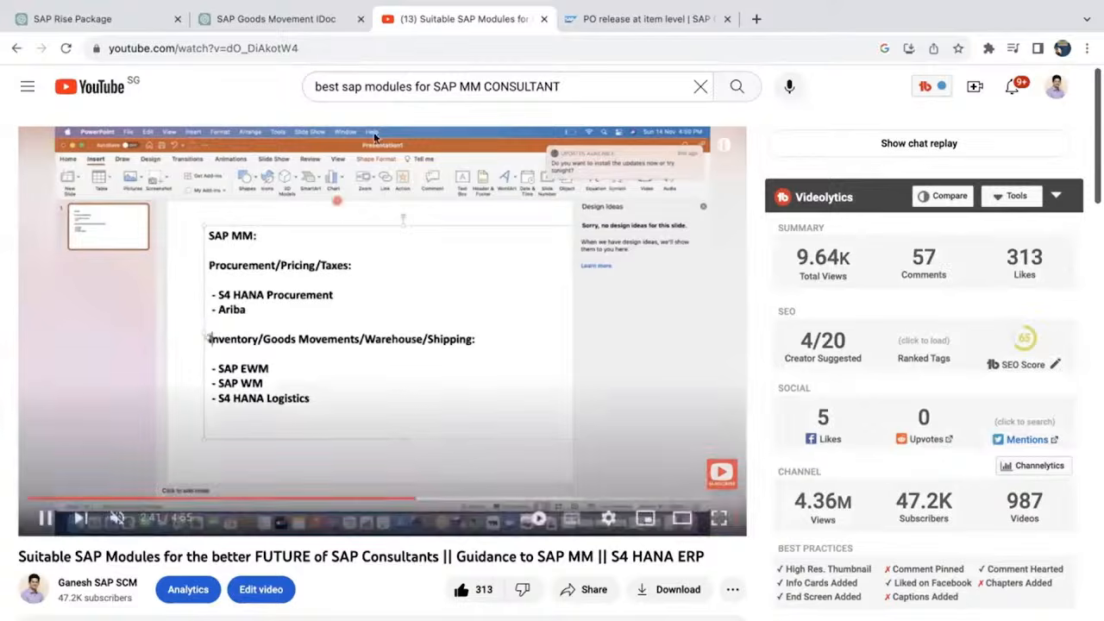
Return to the ChatGPT conversation, review the module recommendations and go back to the first question about the Goods Movement IDoc
click(303, 26)
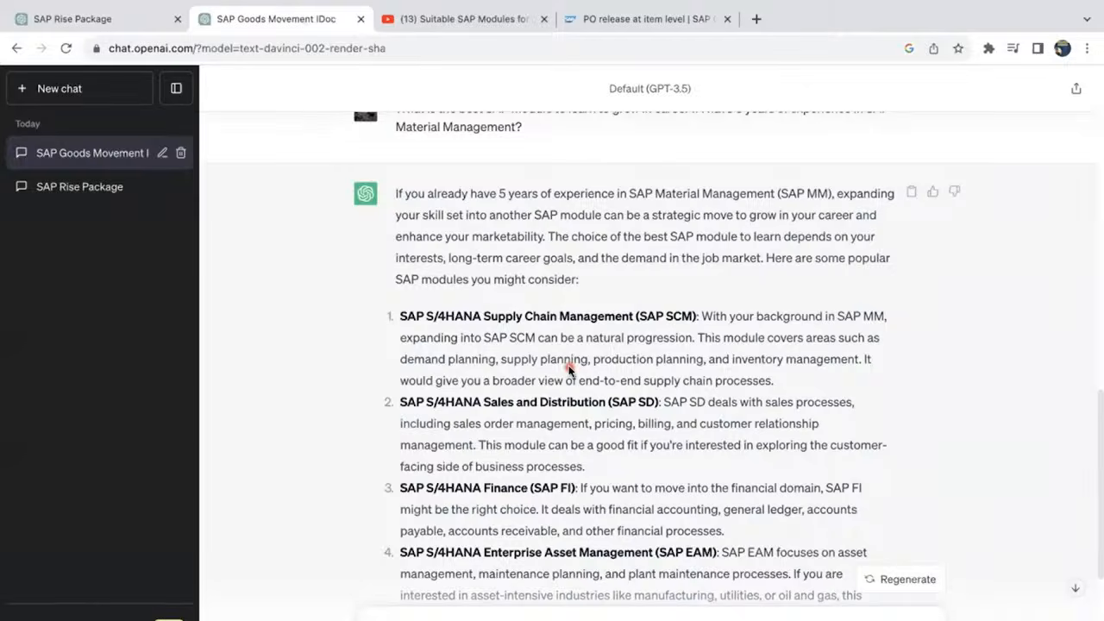
scroll(799, 469, down, 3)
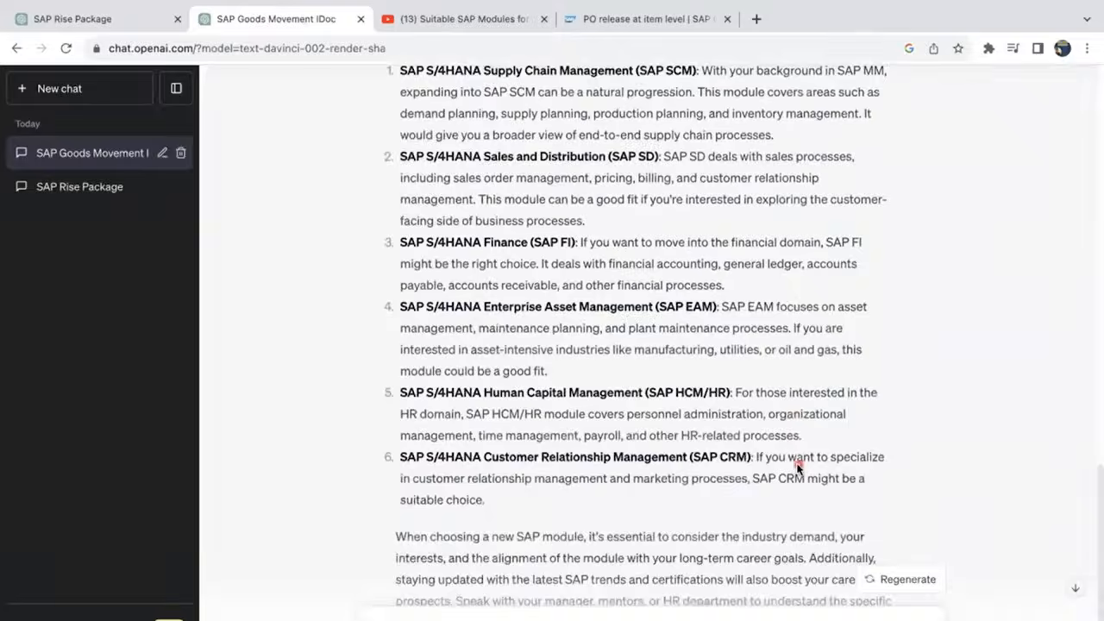
scroll(799, 468, up, 8)
scroll(798, 468, up, 10)
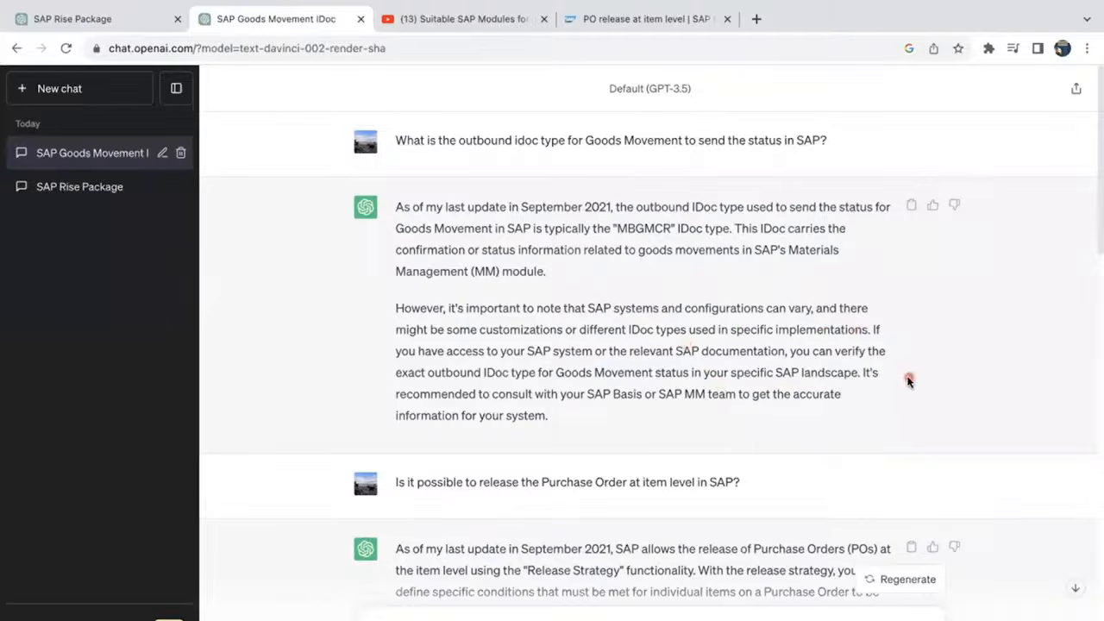
Highlight the full statement that SAP allows item-level purchase order release through "Release Strategy", and reread the enabling steps below it
scroll(897, 431, down, 3)
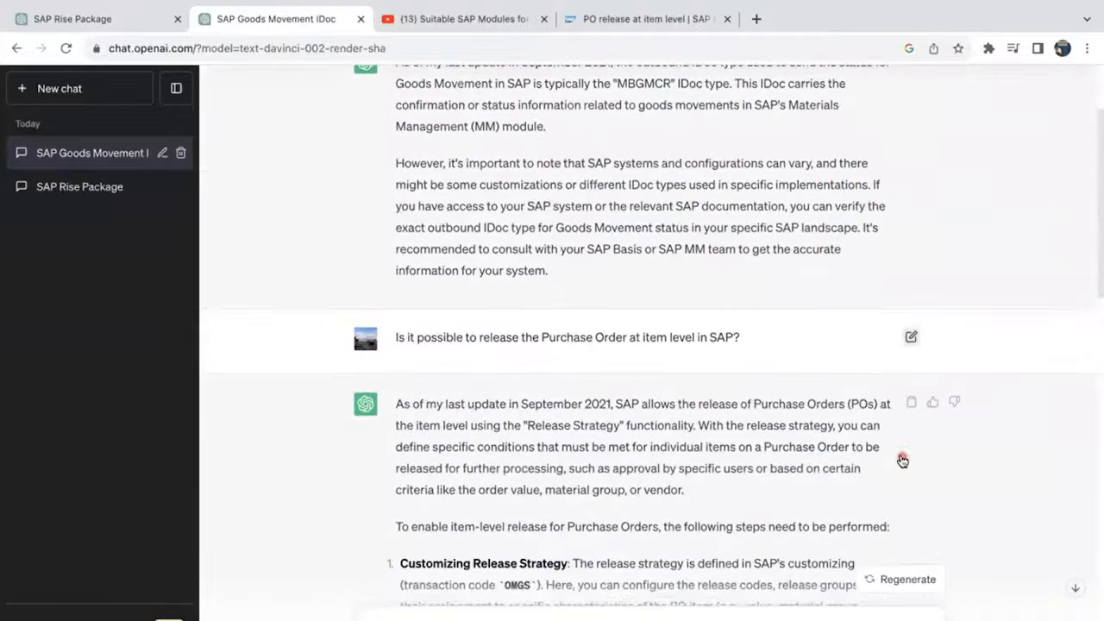
scroll(785, 418, down, 1)
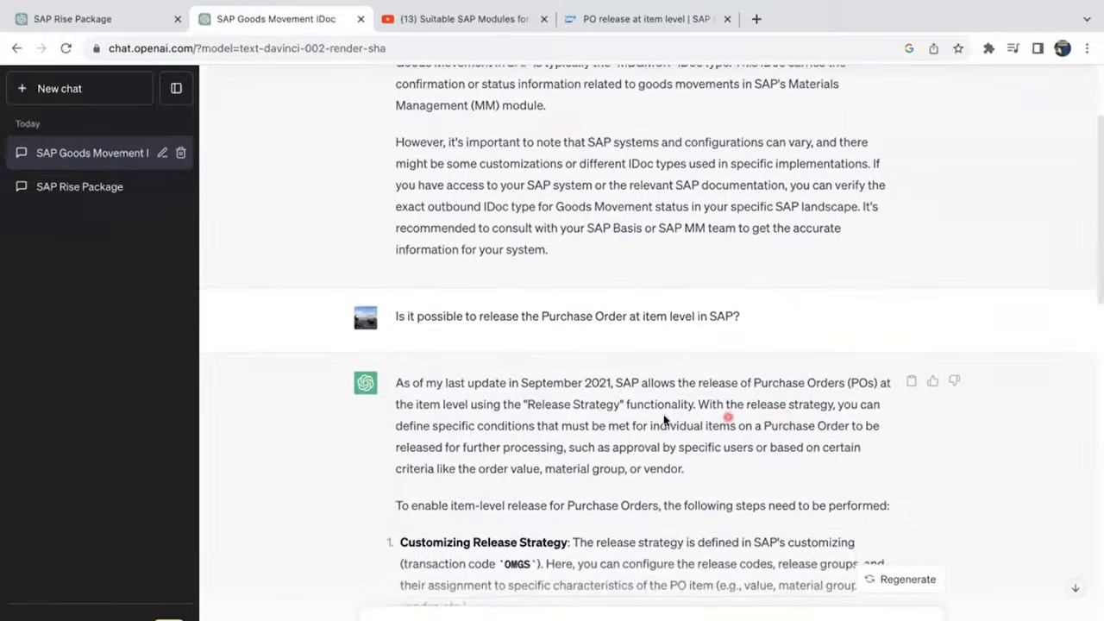
scroll(732, 439, down, 2)
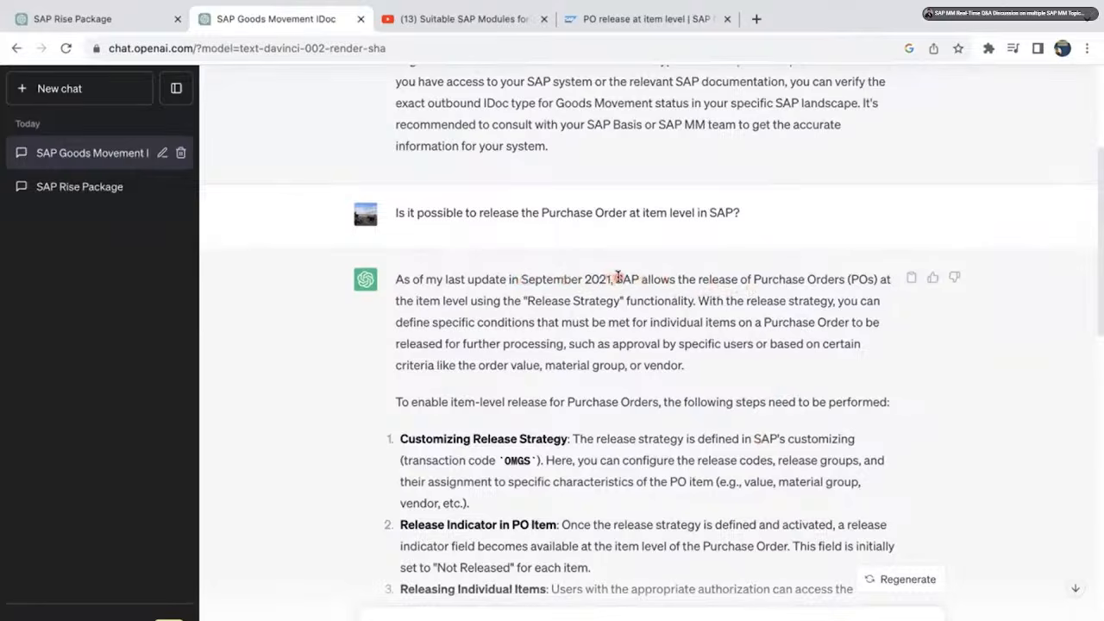
drag(616, 279, 697, 302)
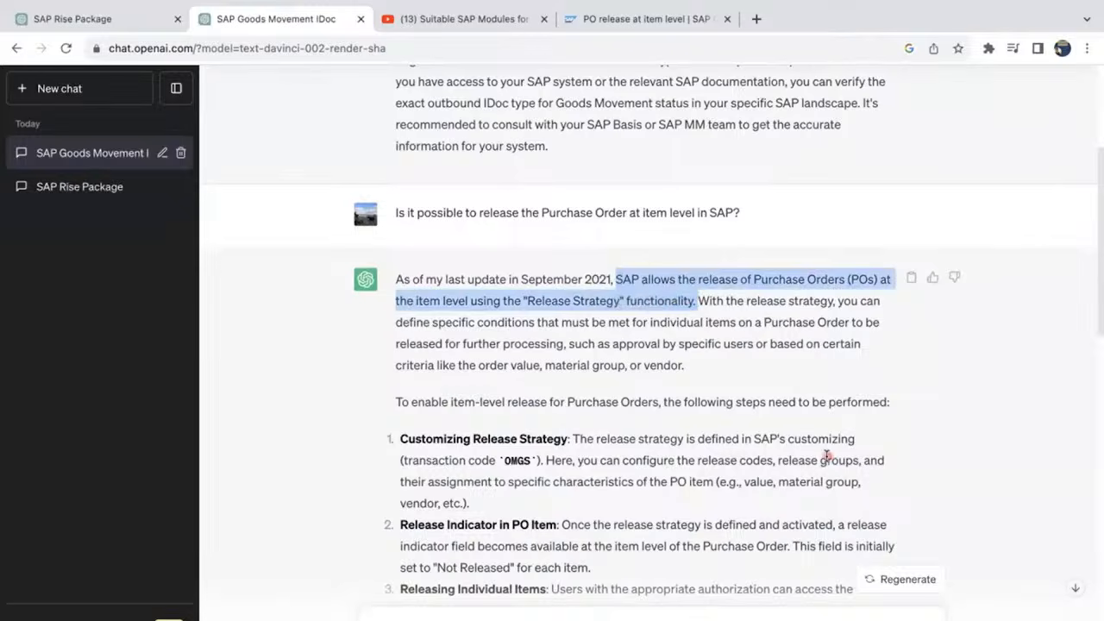
scroll(714, 432, down, 3)
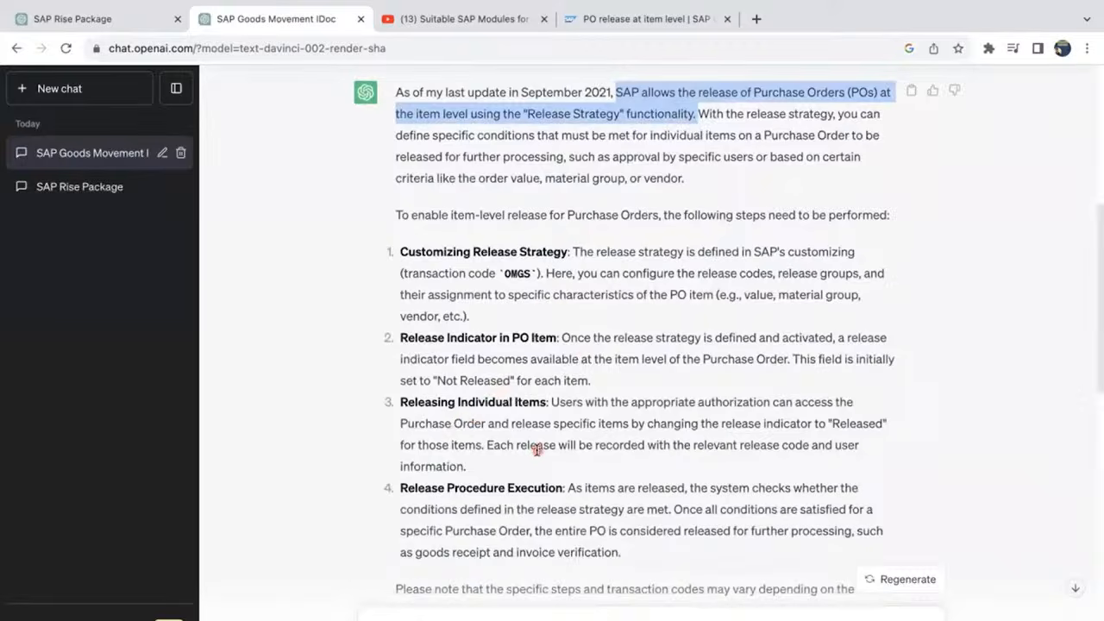
Review the rest of the release answer and the SAP module recommendations, and regenerate the career question's answer
scroll(643, 458, down, 6)
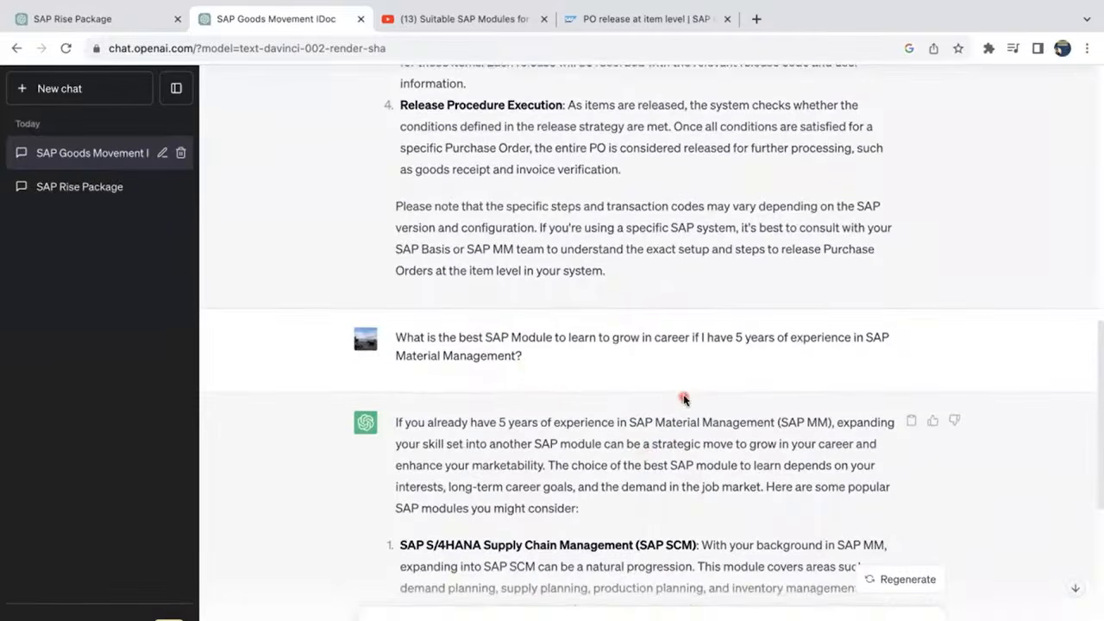
scroll(678, 405, down, 3)
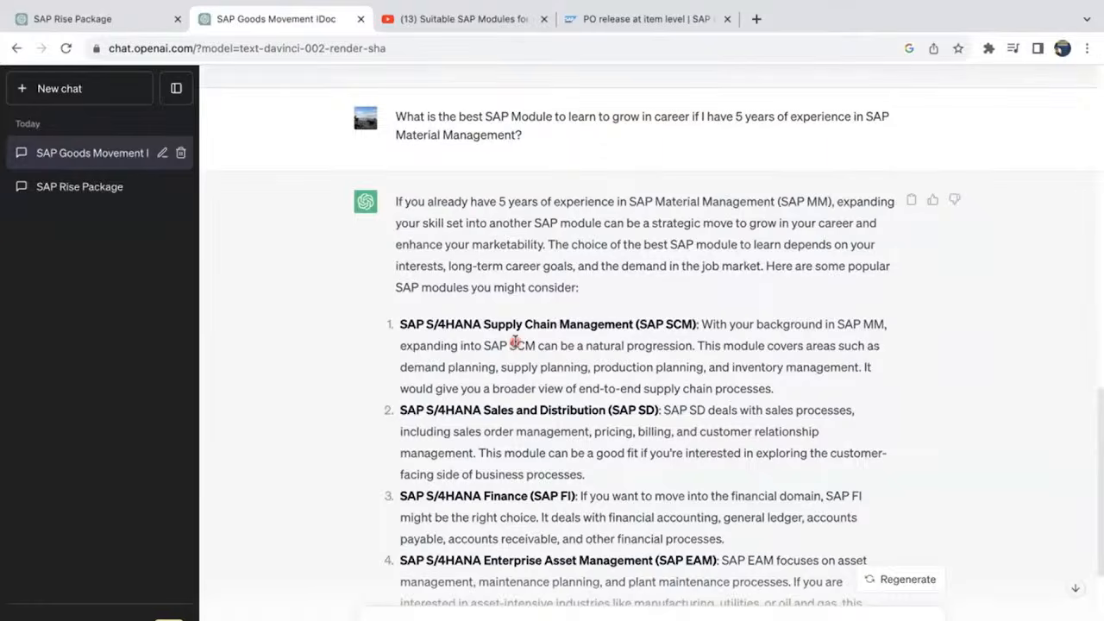
scroll(555, 399, down, 3)
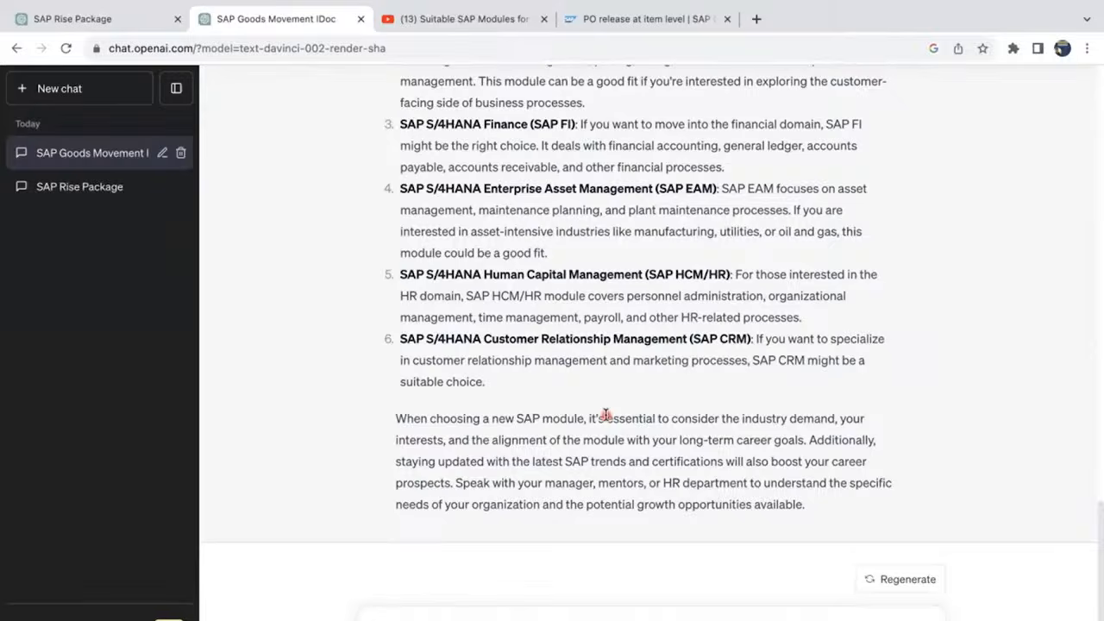
click(897, 583)
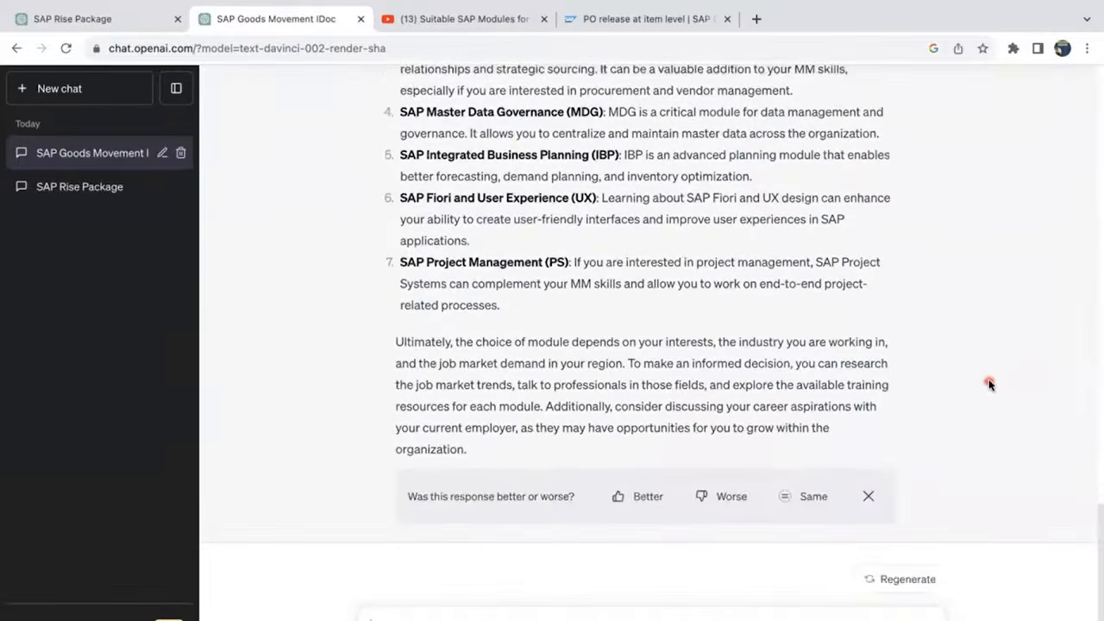
Examine the regenerated module recommendations from SAP Supply Chain Management through SAP Project Management and the closing advice
scroll(987, 378, up, 5)
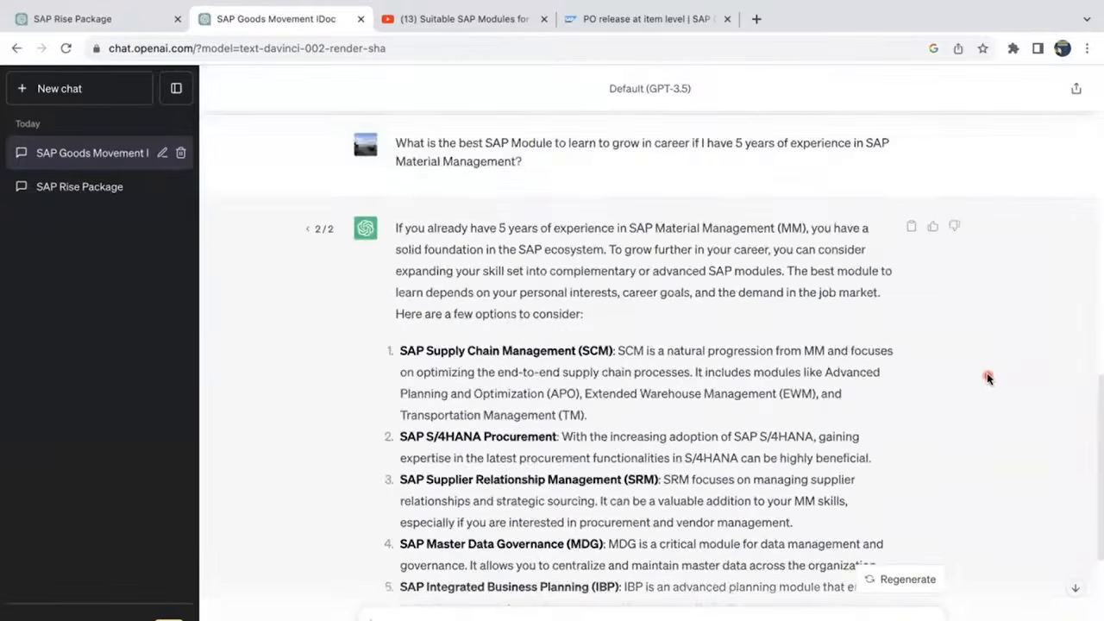
scroll(986, 377, down, 2)
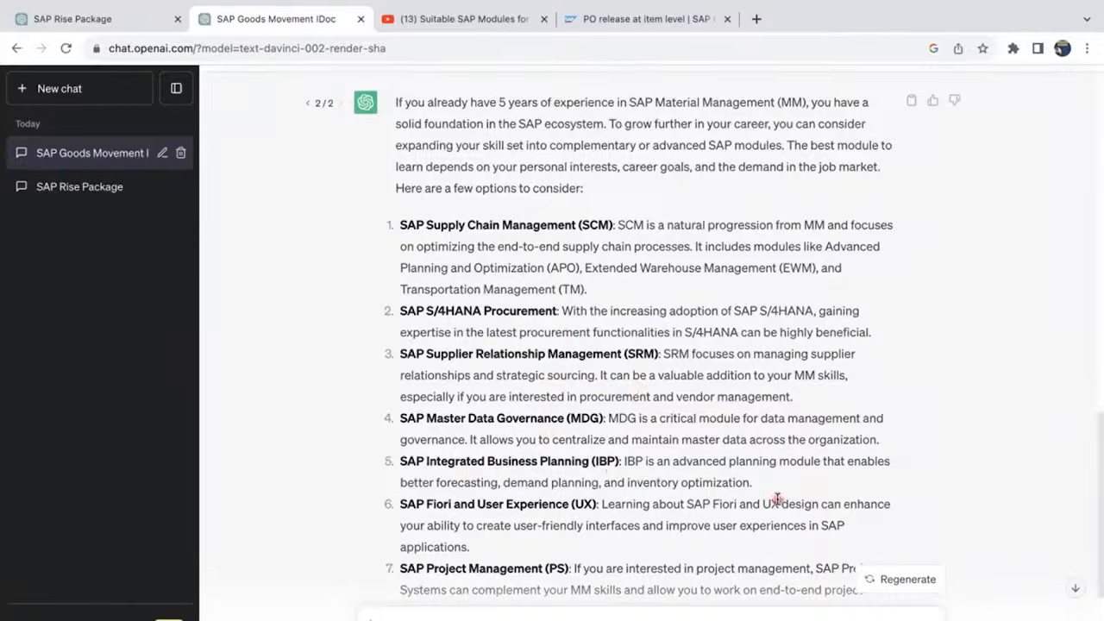
scroll(777, 498, down, 3)
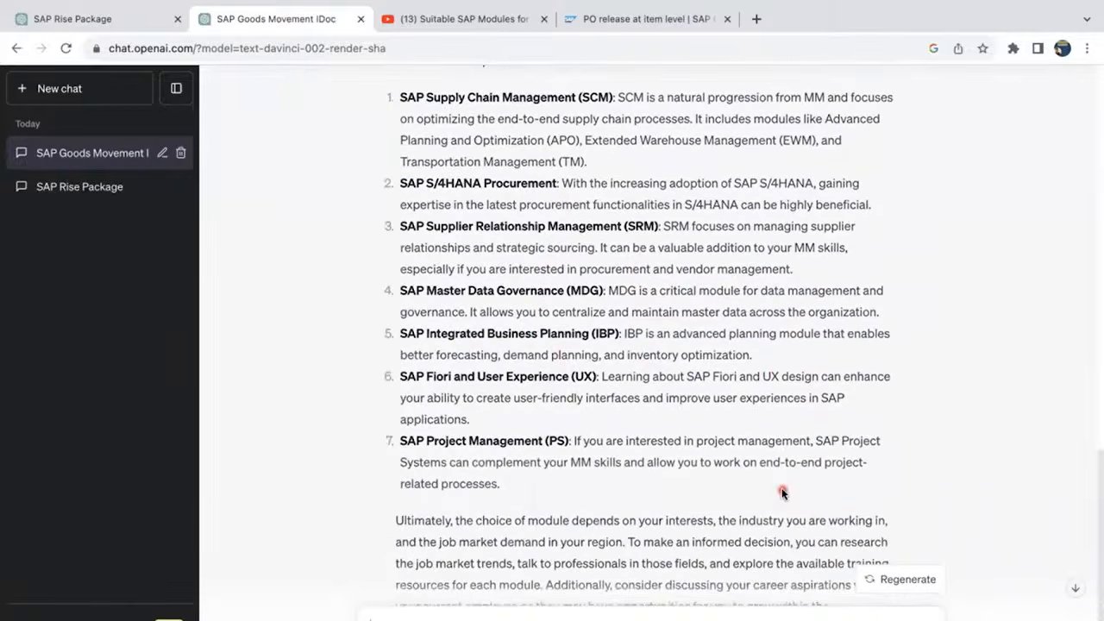
scroll(781, 485, up, 1)
scroll(782, 487, down, 3)
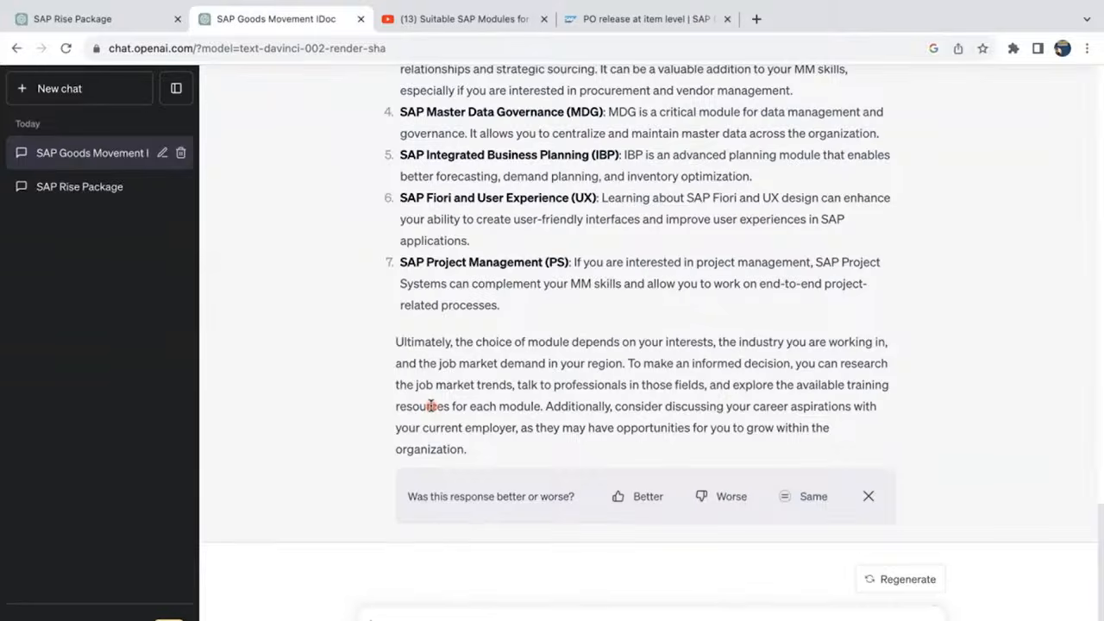
Regenerate the module recommendations once more and compare the modules listed in the new answer
click(900, 581)
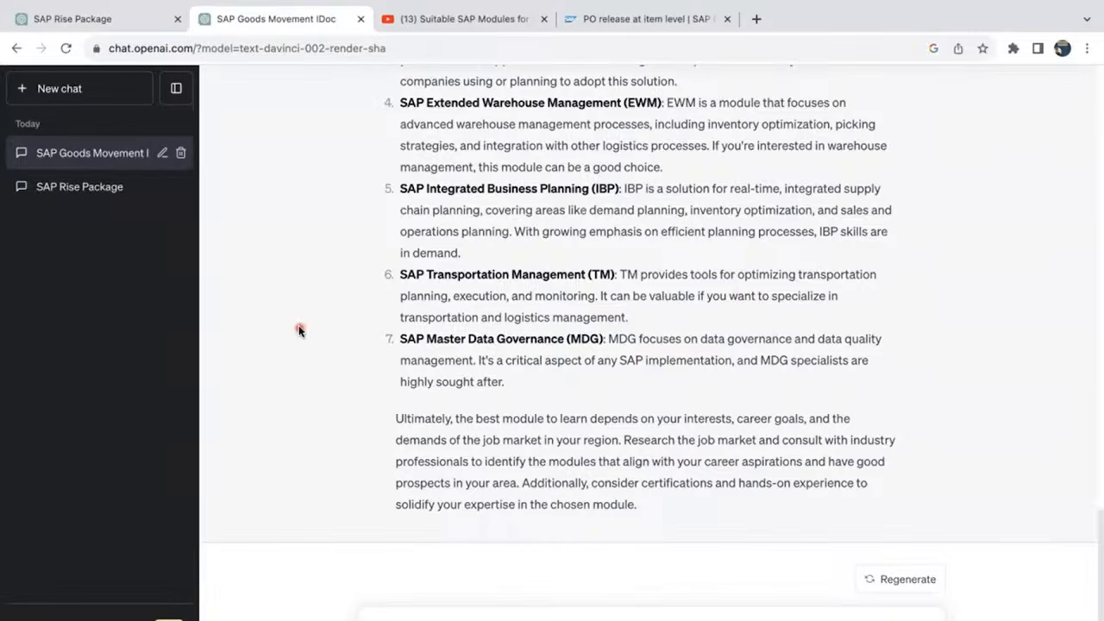
scroll(299, 330, up, 3)
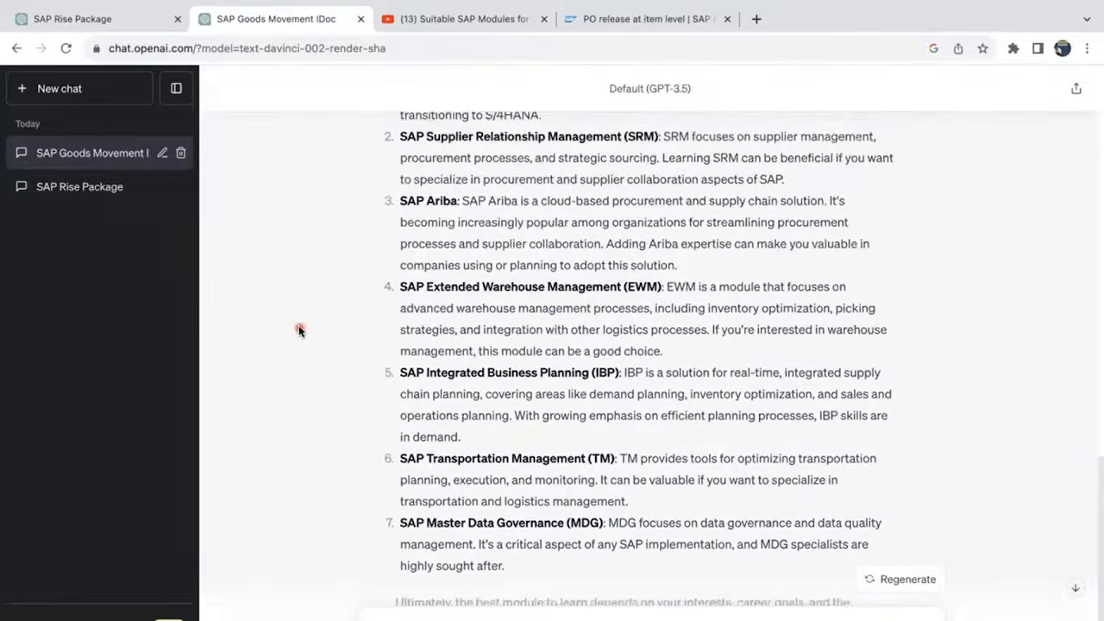
scroll(299, 330, up, 2)
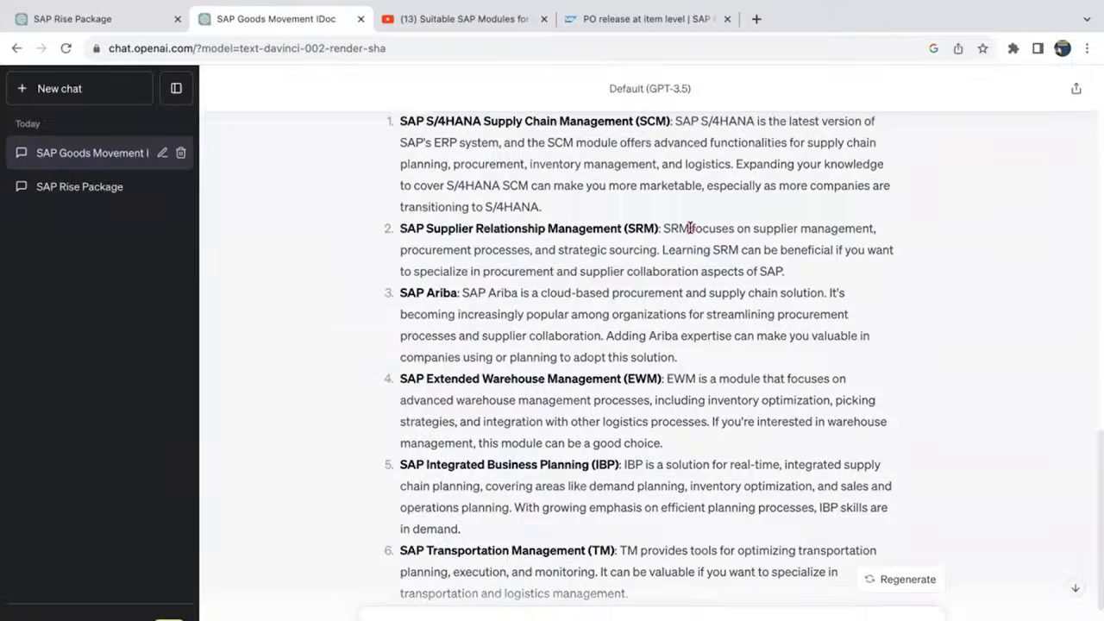
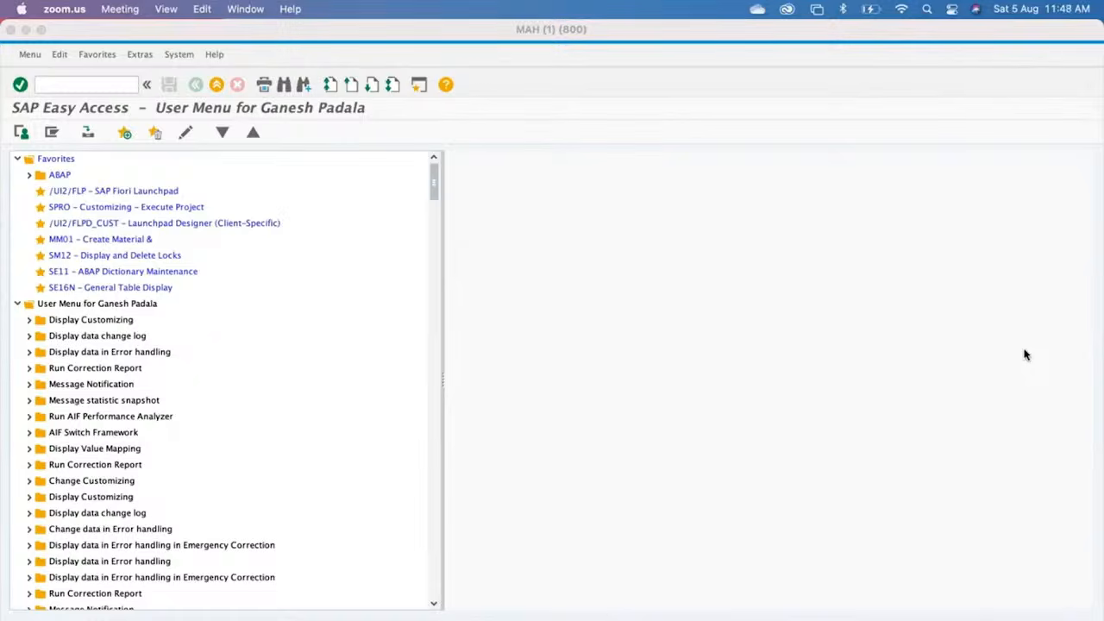
key(XF86AudioMute)
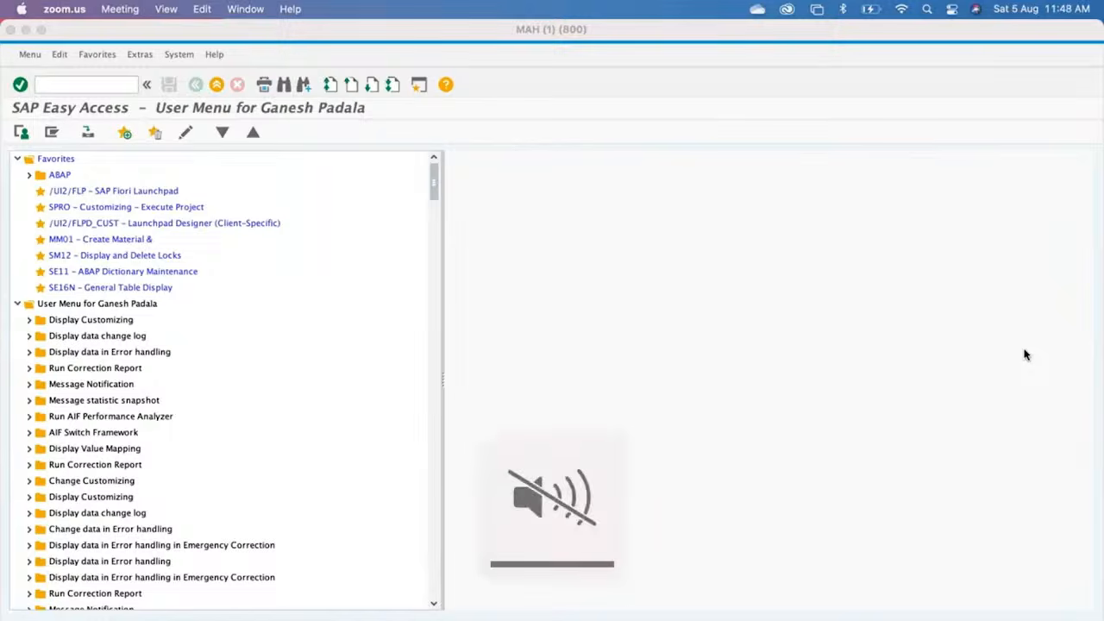
key(XF86AudioMute)
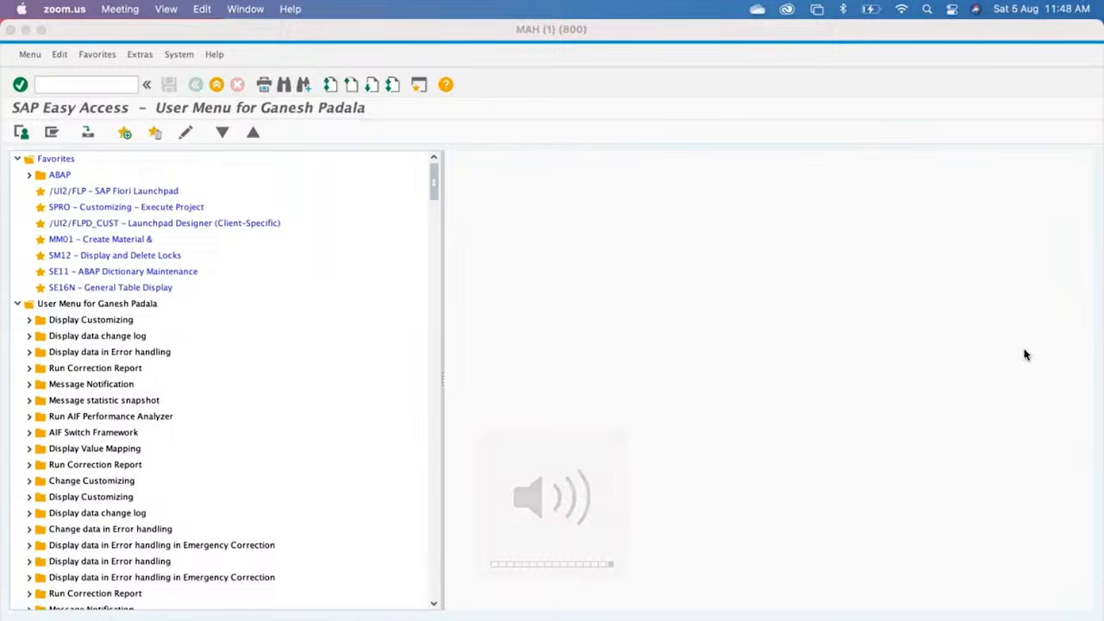
key(XF86AudioMute)
key(XF86AudioMute)
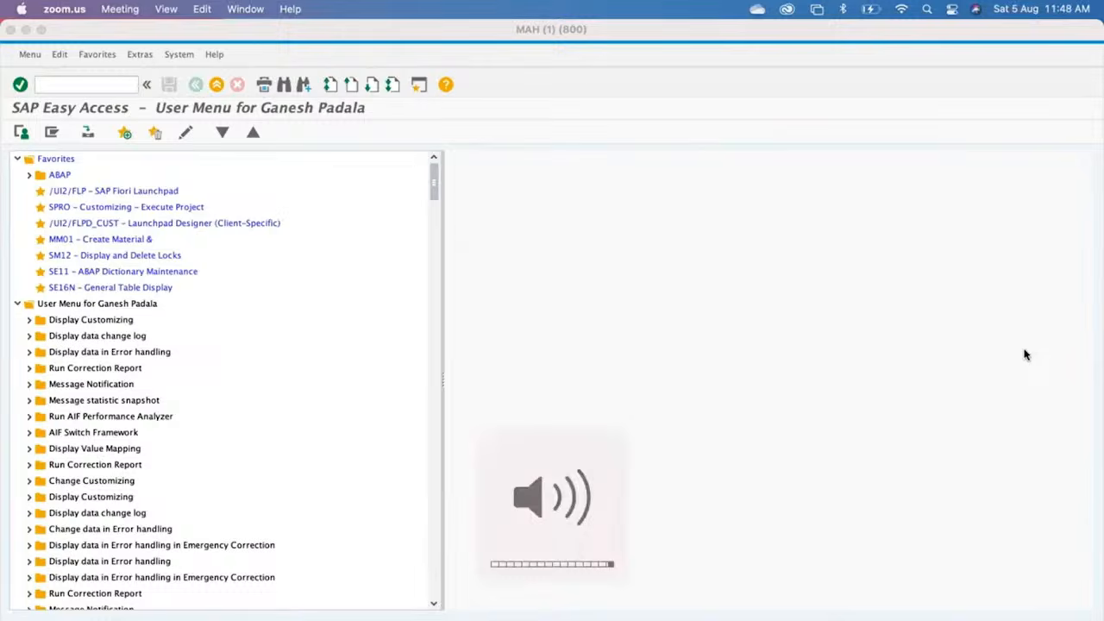
Try to open the incoming invoice transaction MIRO for company code 1001
click(84, 86)
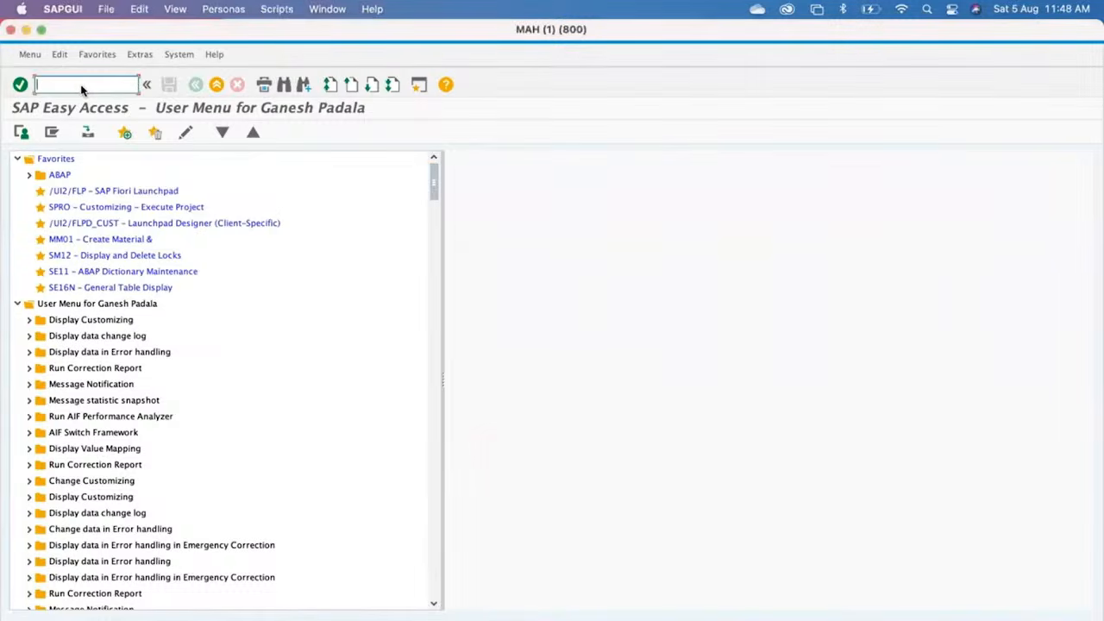
text(/n)
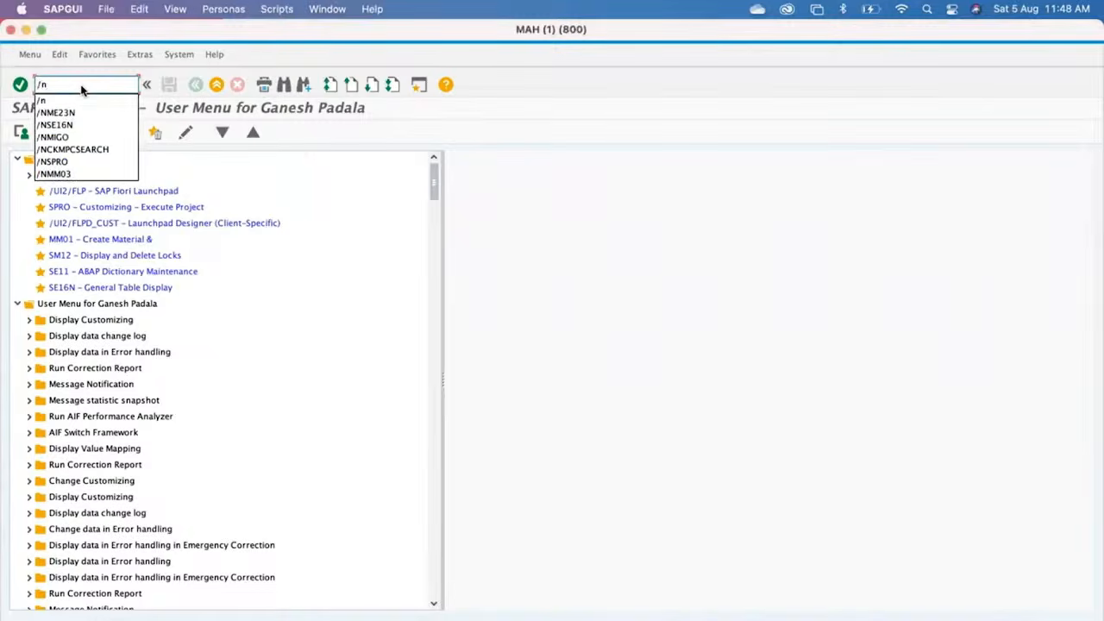
text(m)
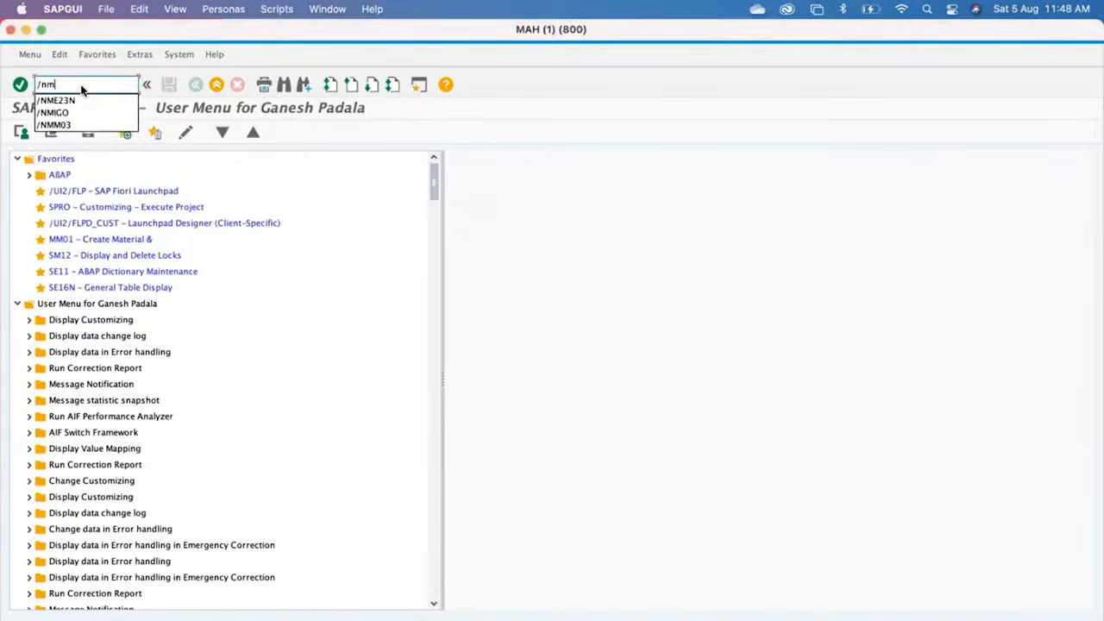
text(iro)
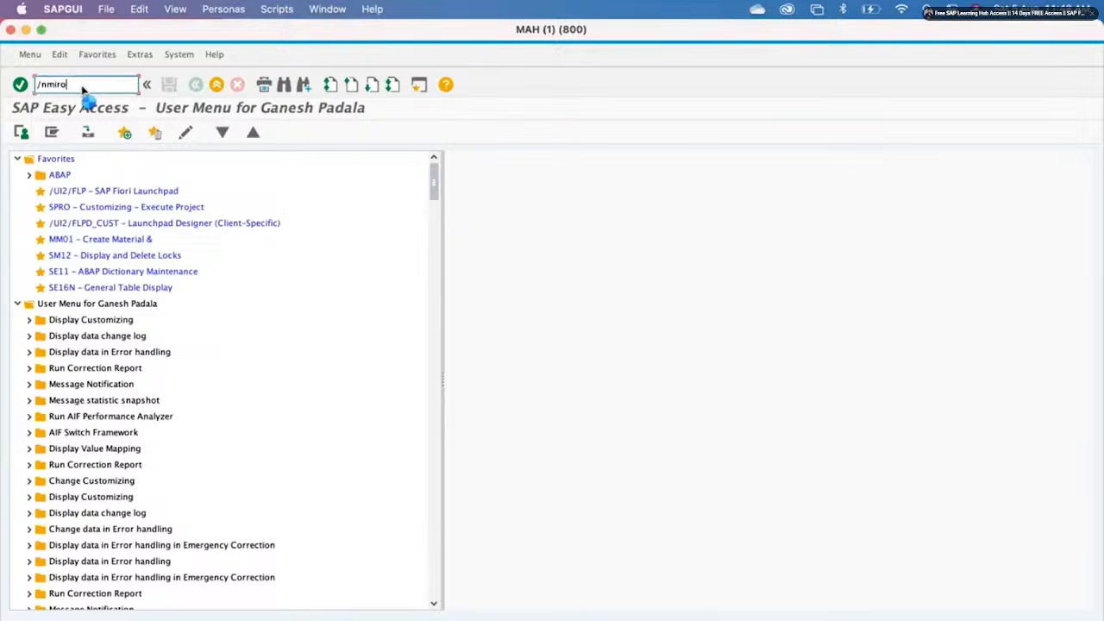
key(Return)
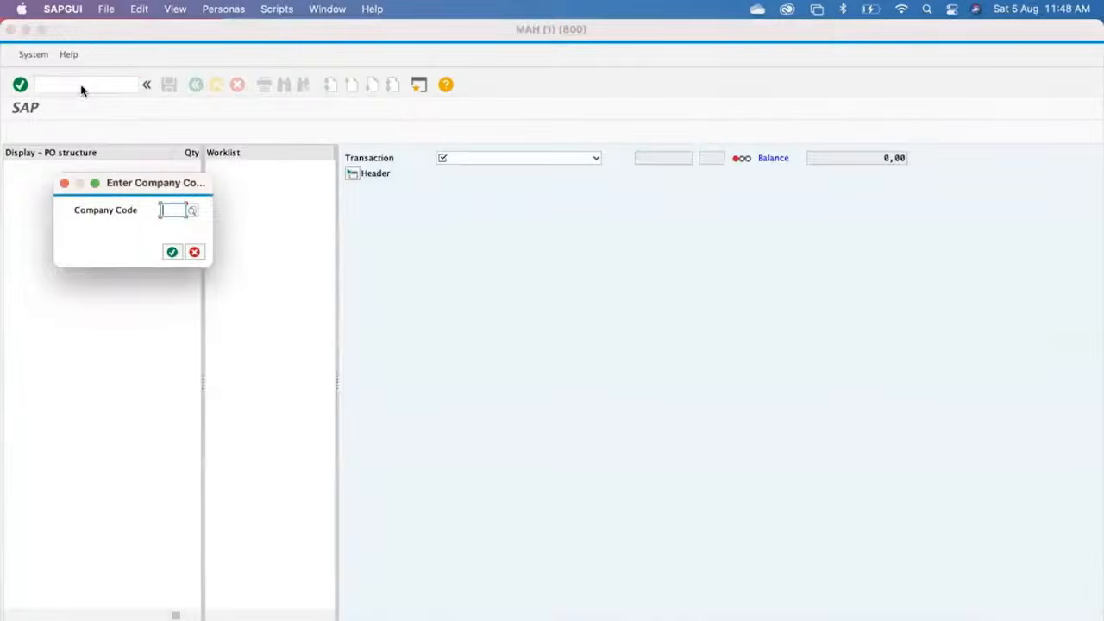
text(10)
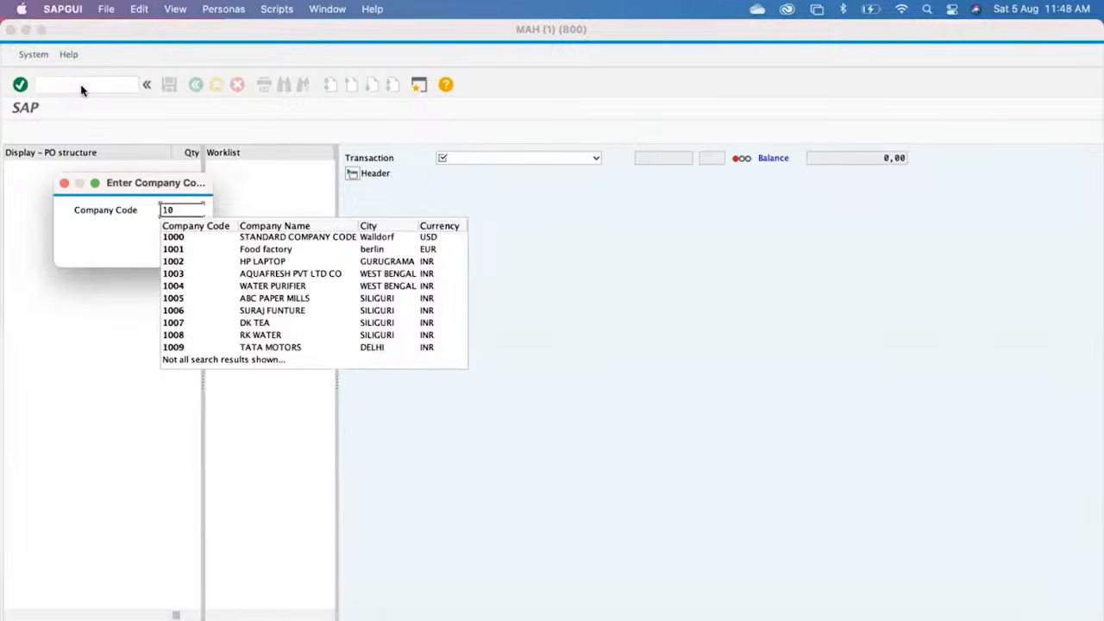
click(177, 250)
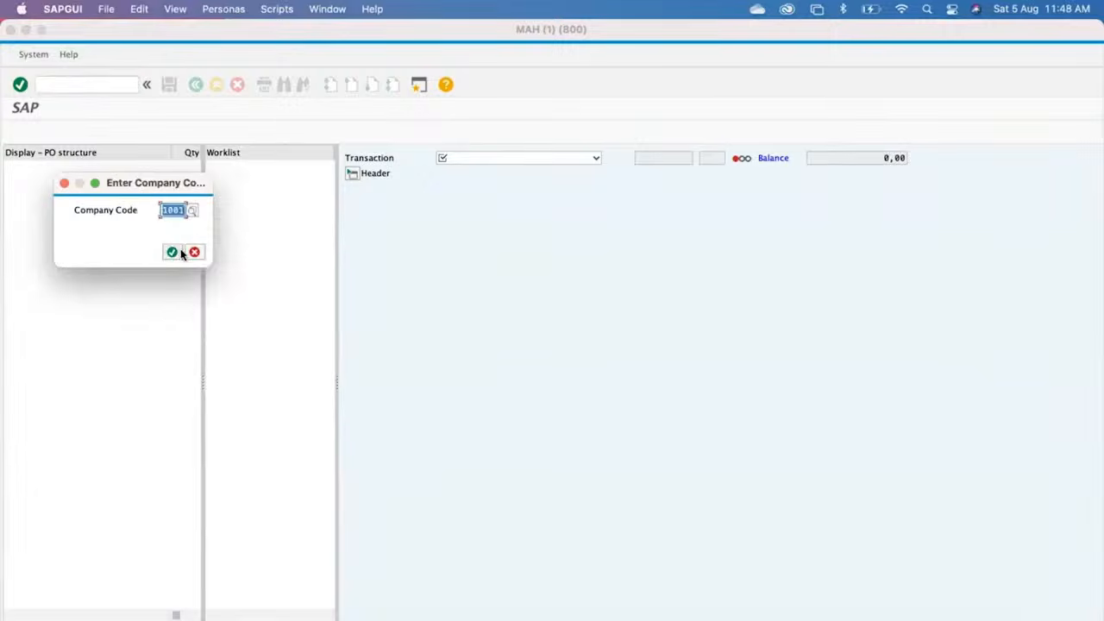
click(180, 251)
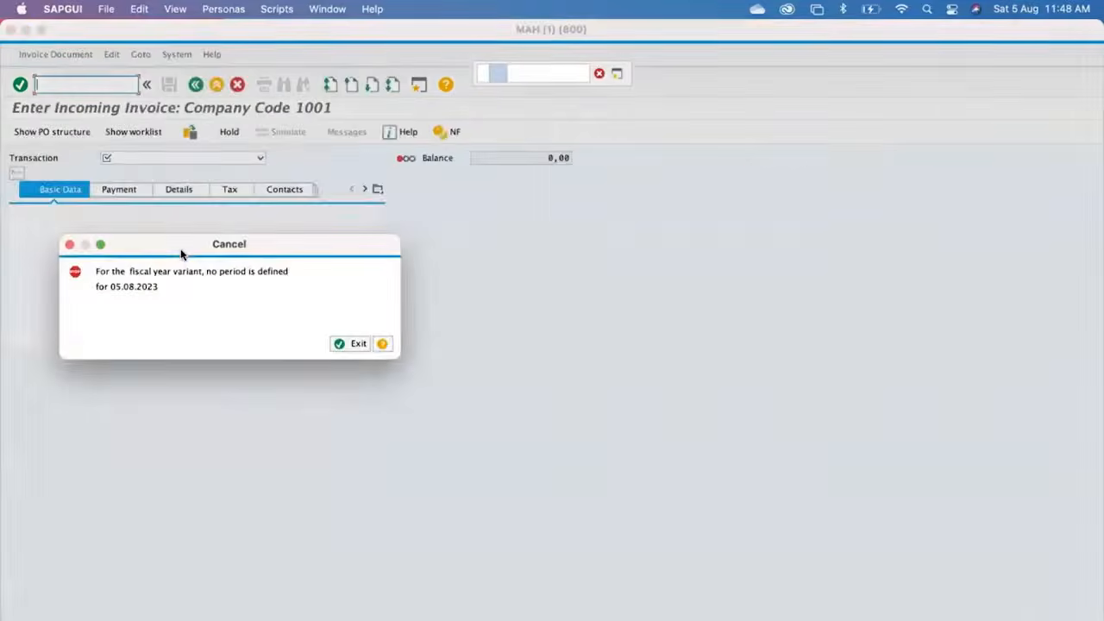
key(Return)
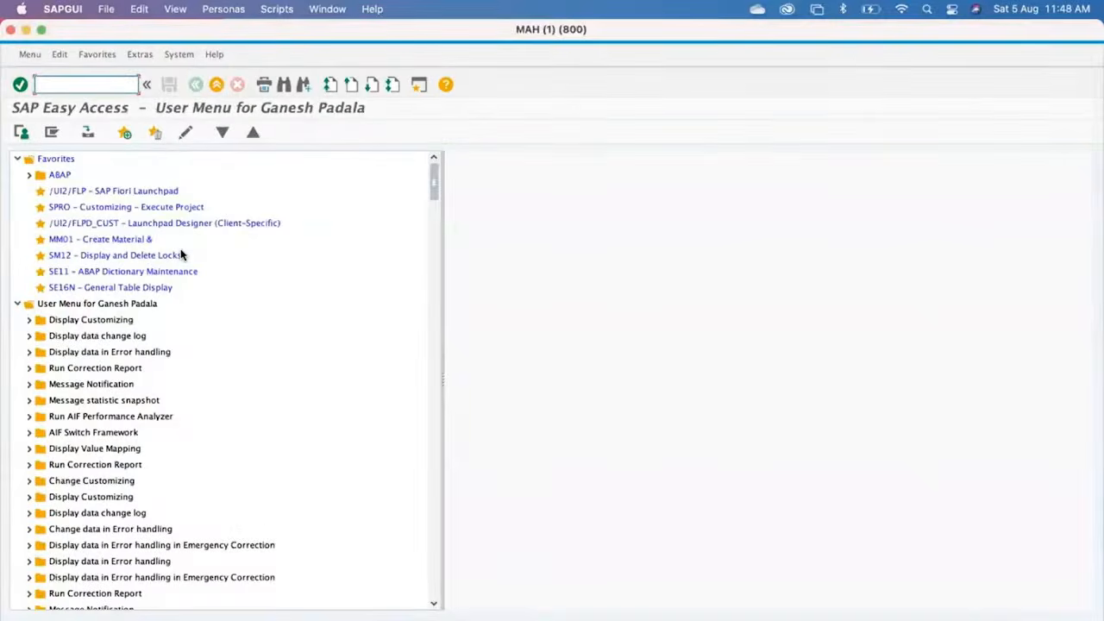
Open incoming invoice entry with transaction MIRO for company code 1000 and check the available tax codes, leaving the blank entry
text(MIRO)
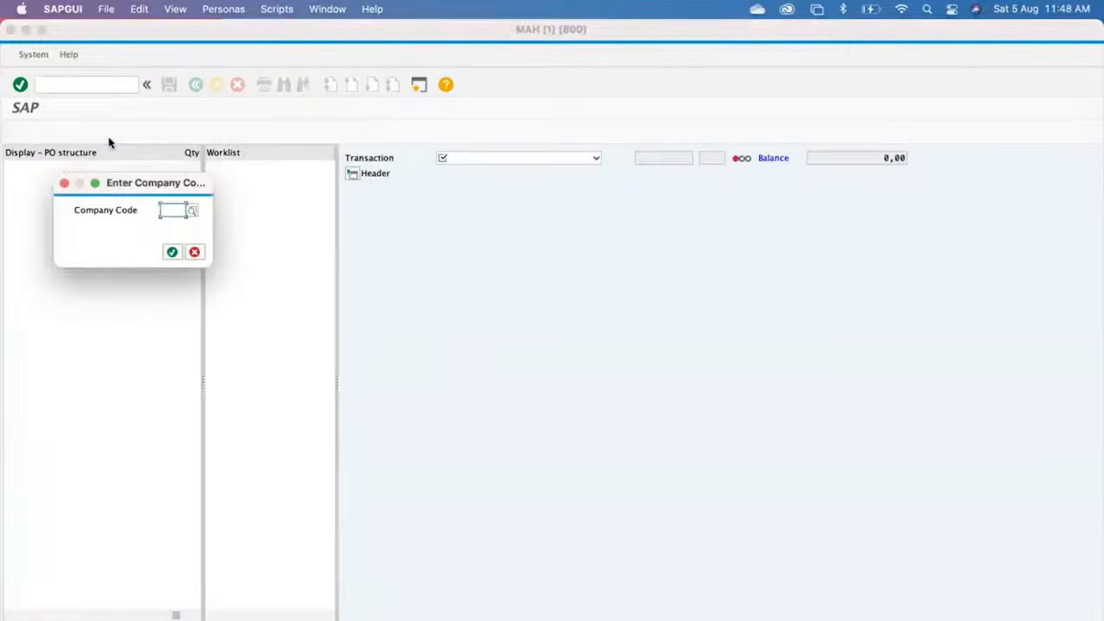
text(1)
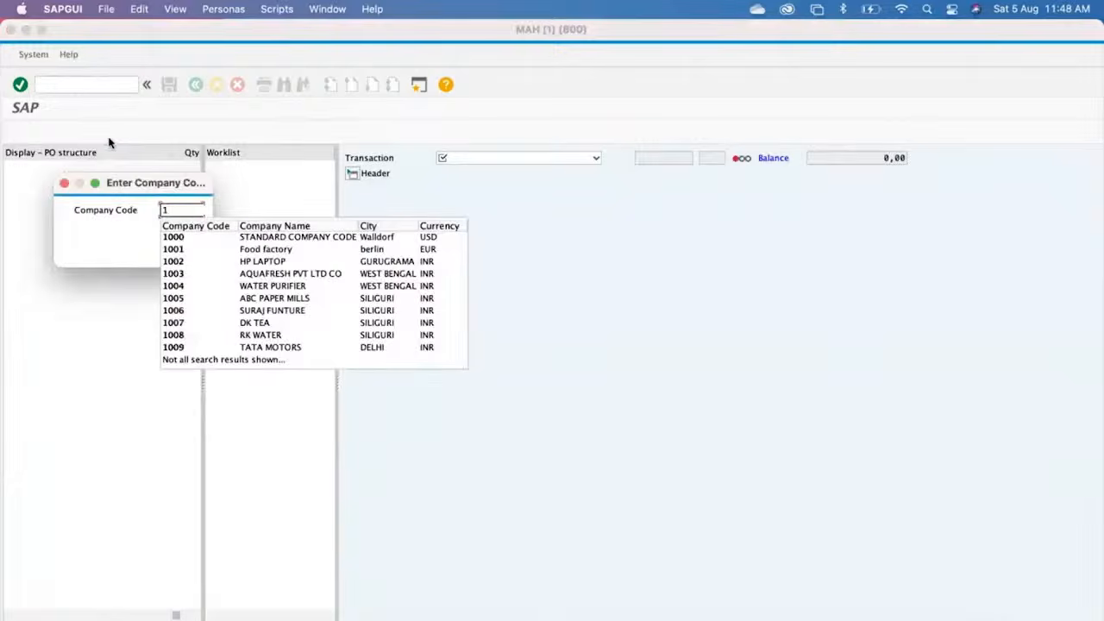
text(000)
key(Return)
key(Return)
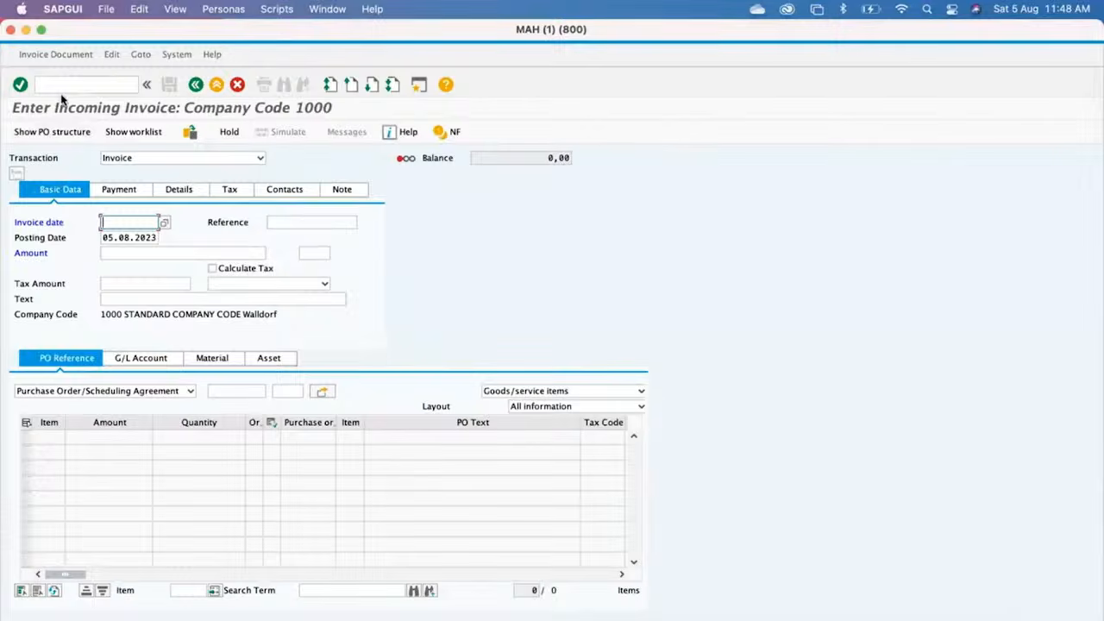
click(251, 285)
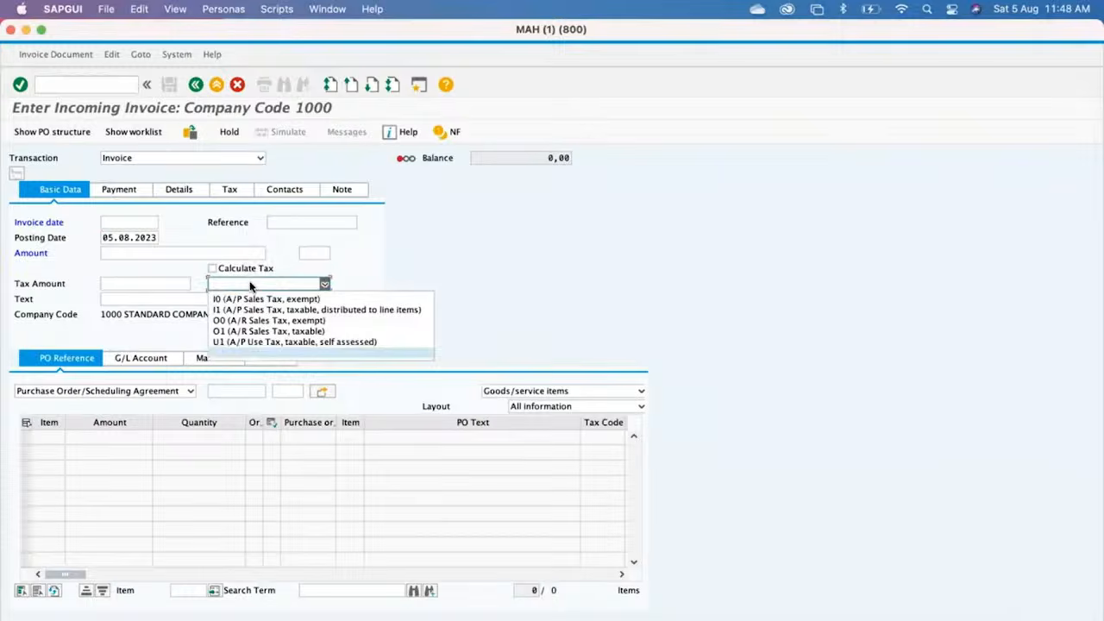
click(224, 358)
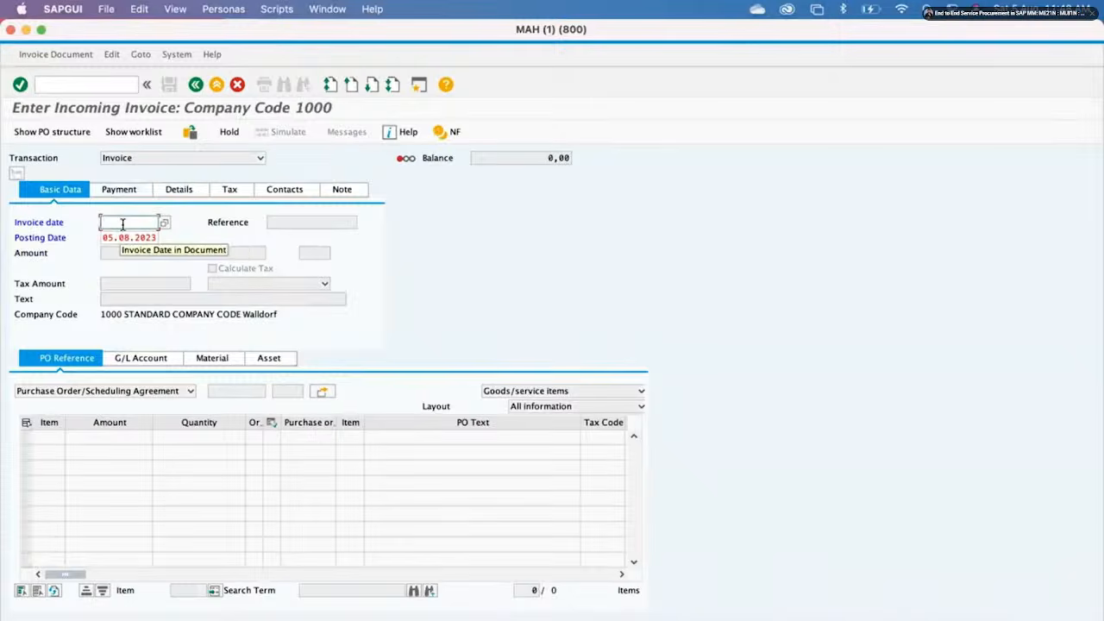
Start a second SAP session and display the SAP Customizing Implementation Guide with transaction SPRO
click(419, 84)
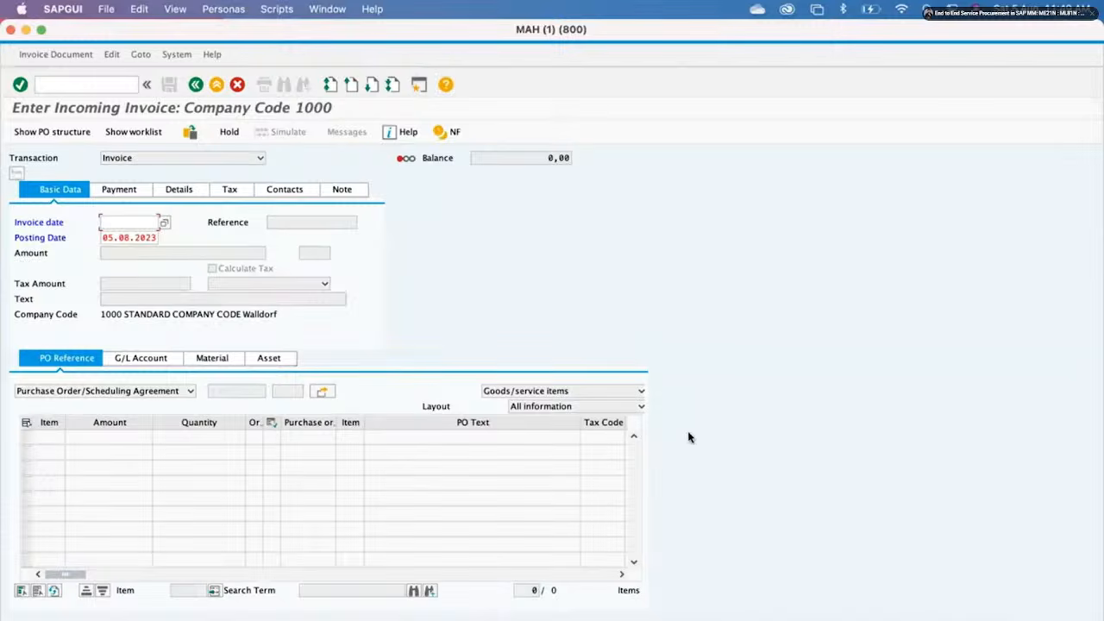
click(418, 86)
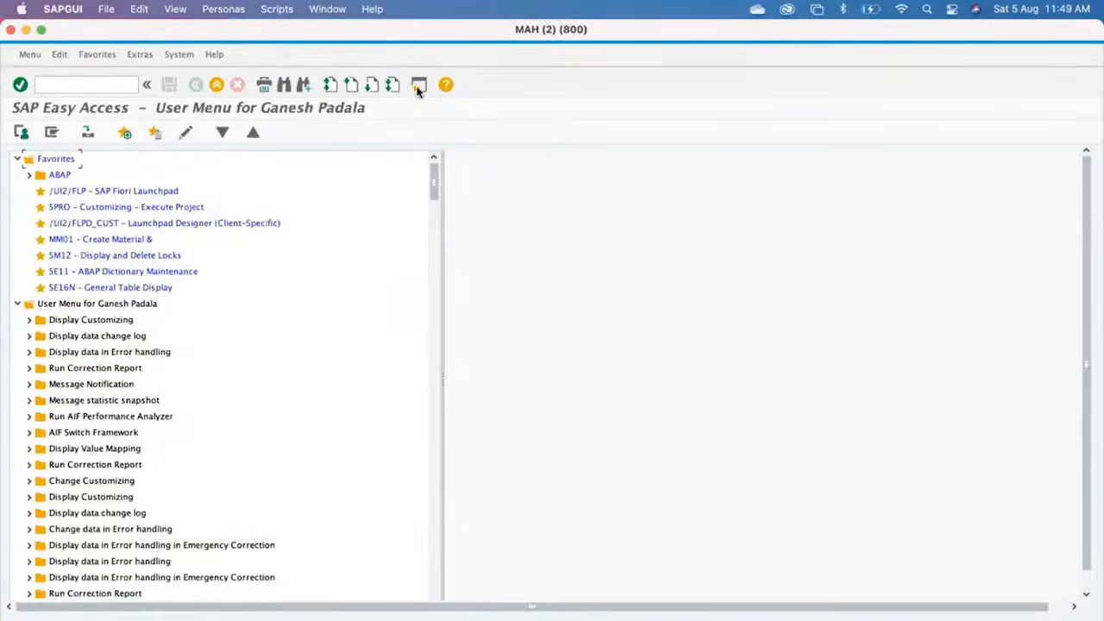
click(61, 85)
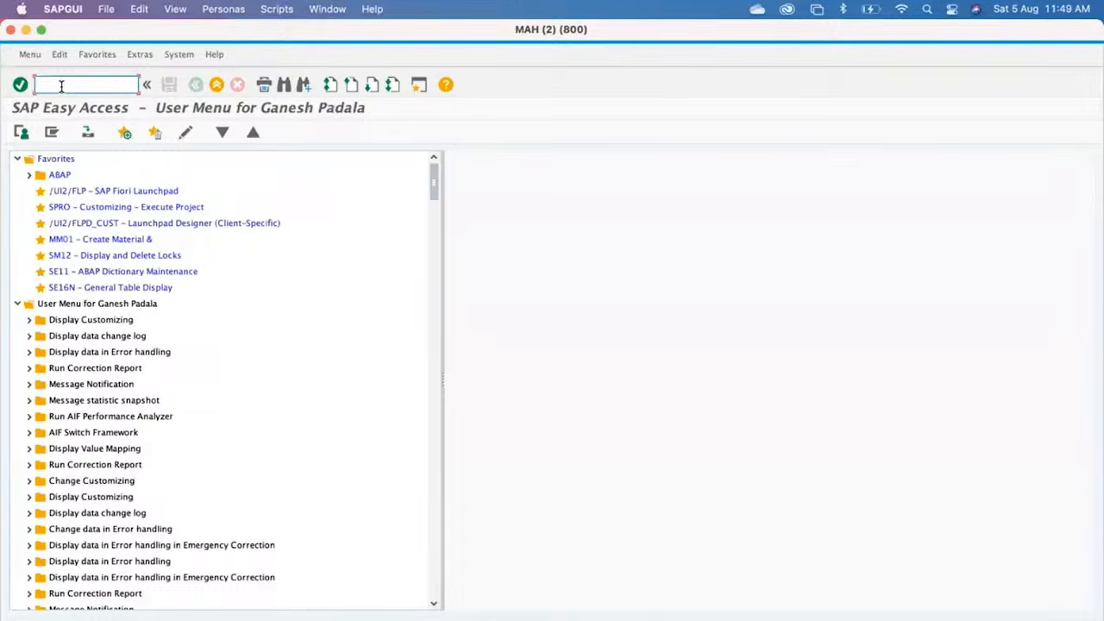
text(SPRO)
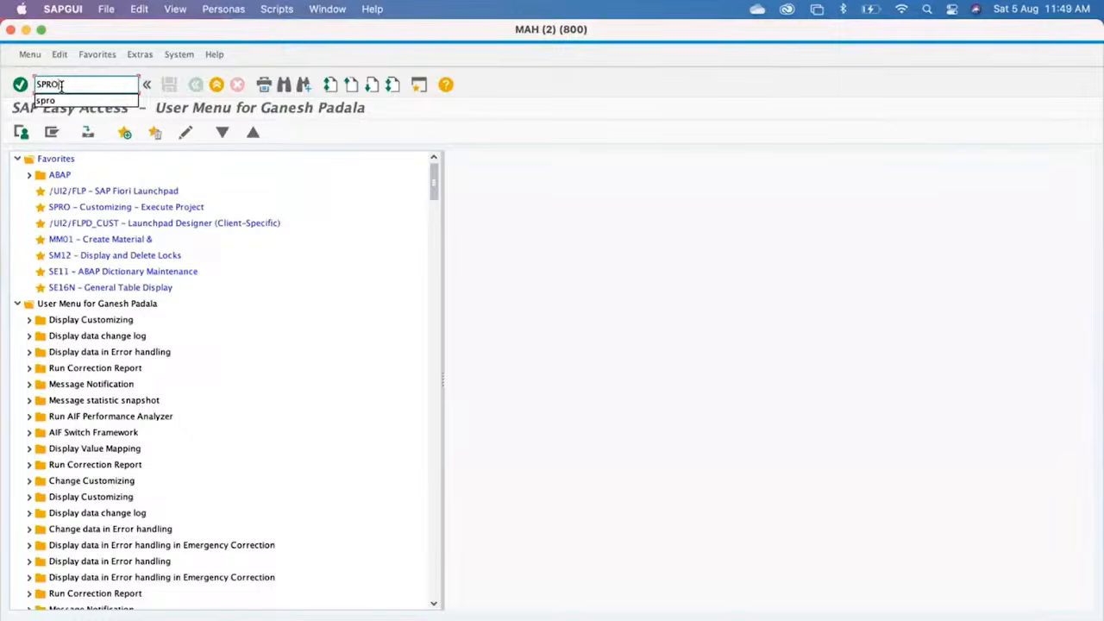
key(Return)
click(65, 132)
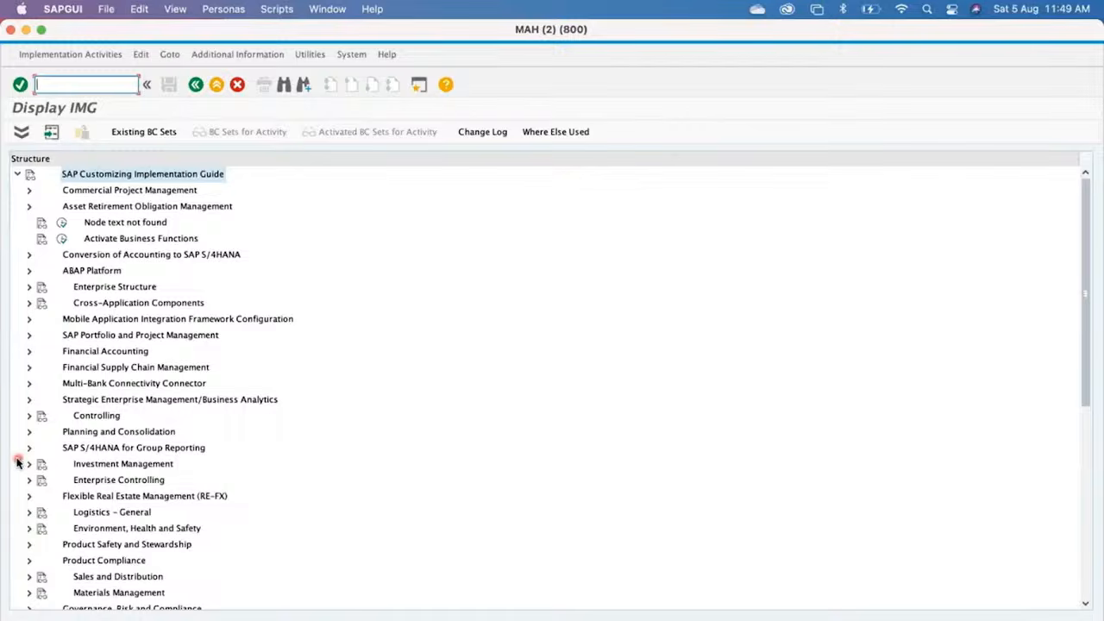
Open Maintain Default Values for Tax Codes under Materials Management, Logistics Invoice Verification, Incoming Invoice
click(28, 593)
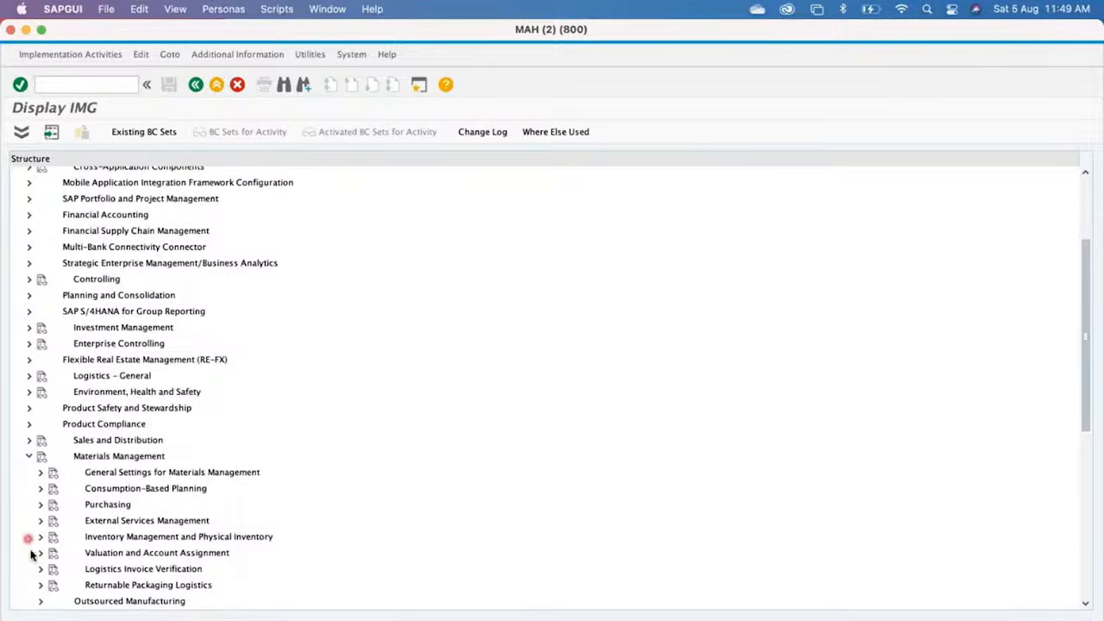
click(39, 569)
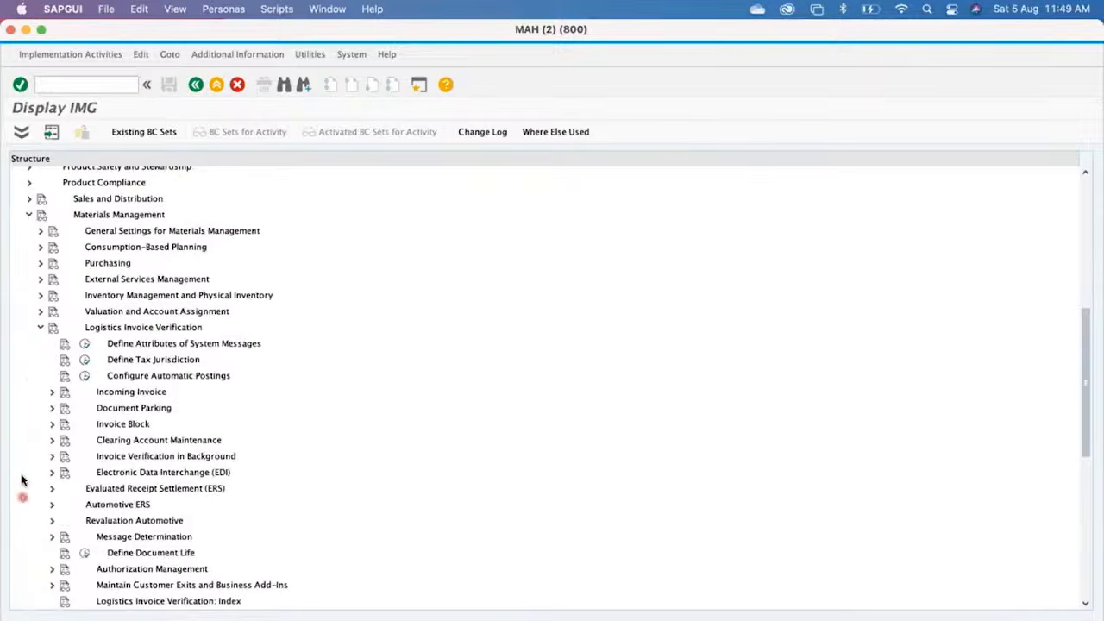
click(52, 391)
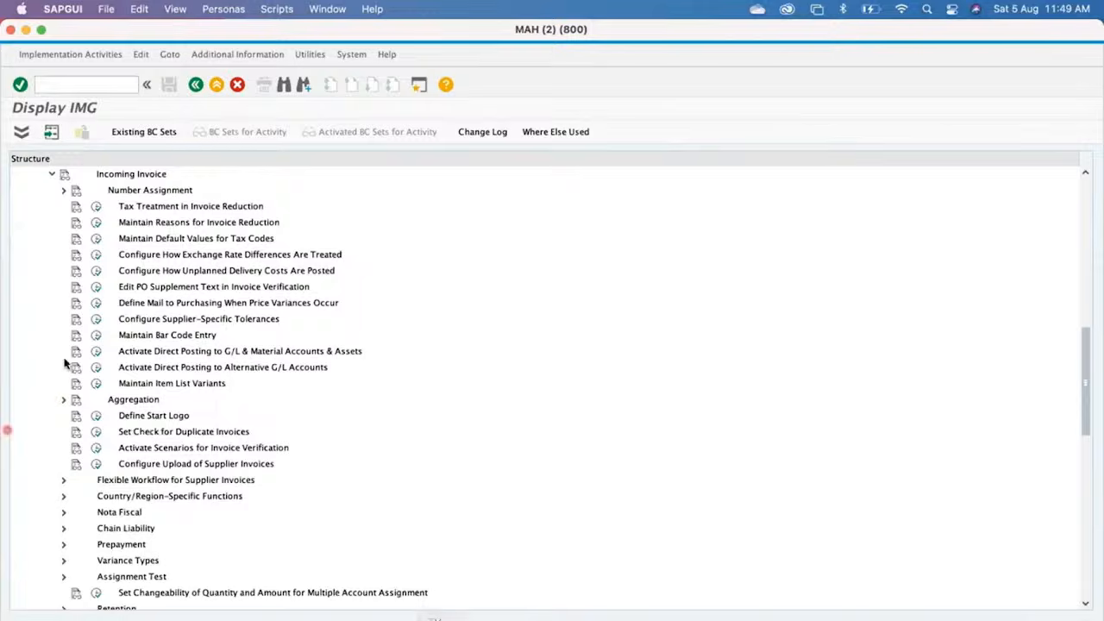
click(177, 239)
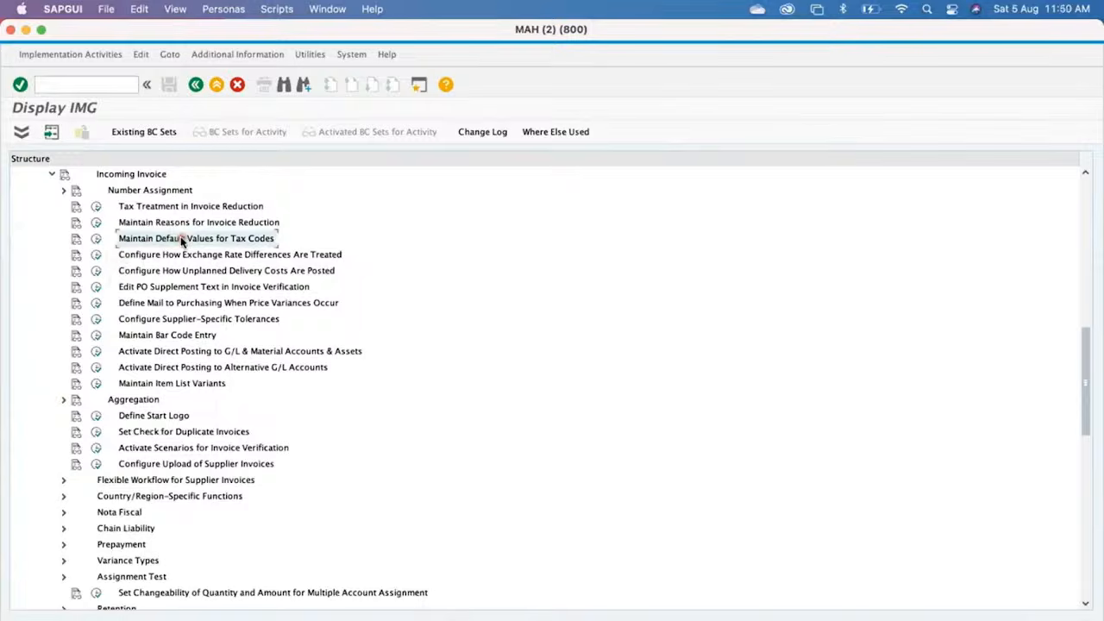
click(185, 242)
click(96, 239)
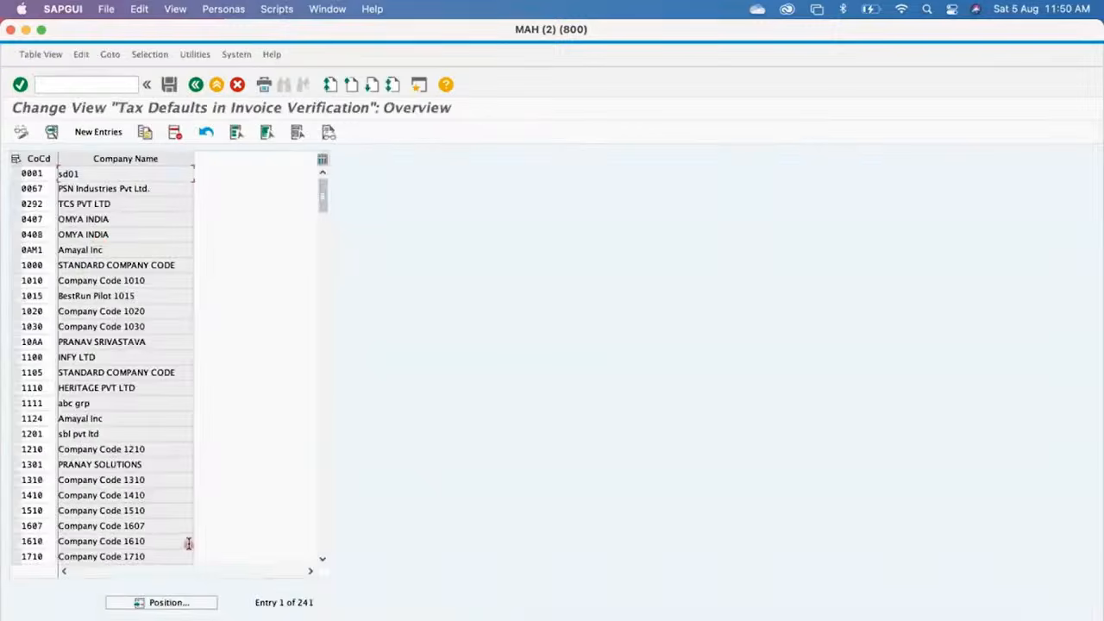
Find company code 1000 in the invoice verification tax defaults and examine its domestic and unplanned delivery cost tax codes
click(177, 604)
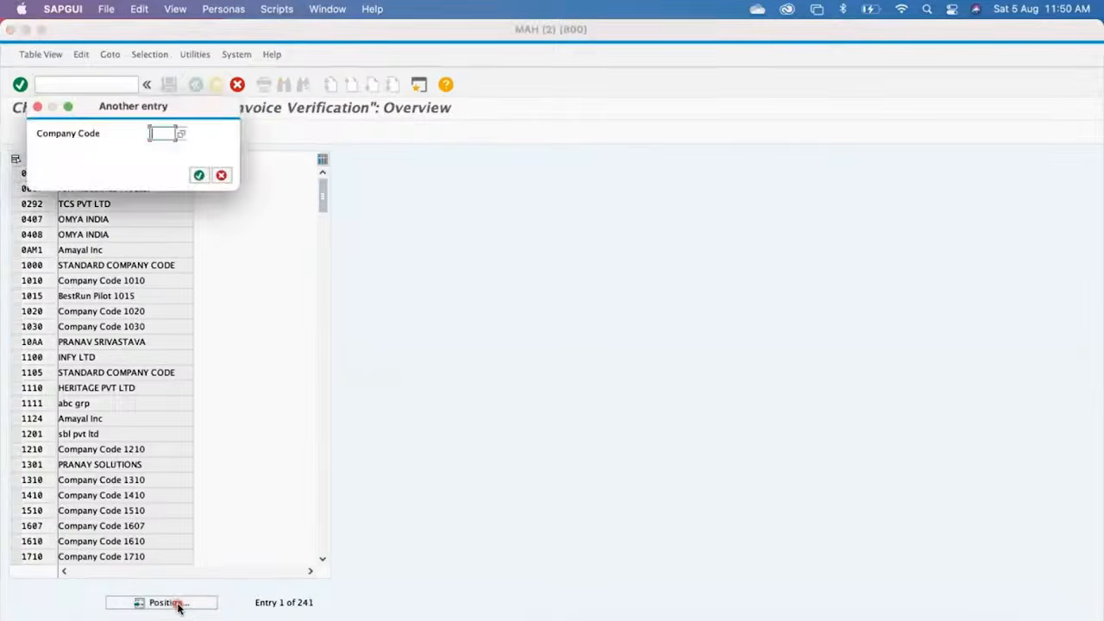
text(1000)
key(Return)
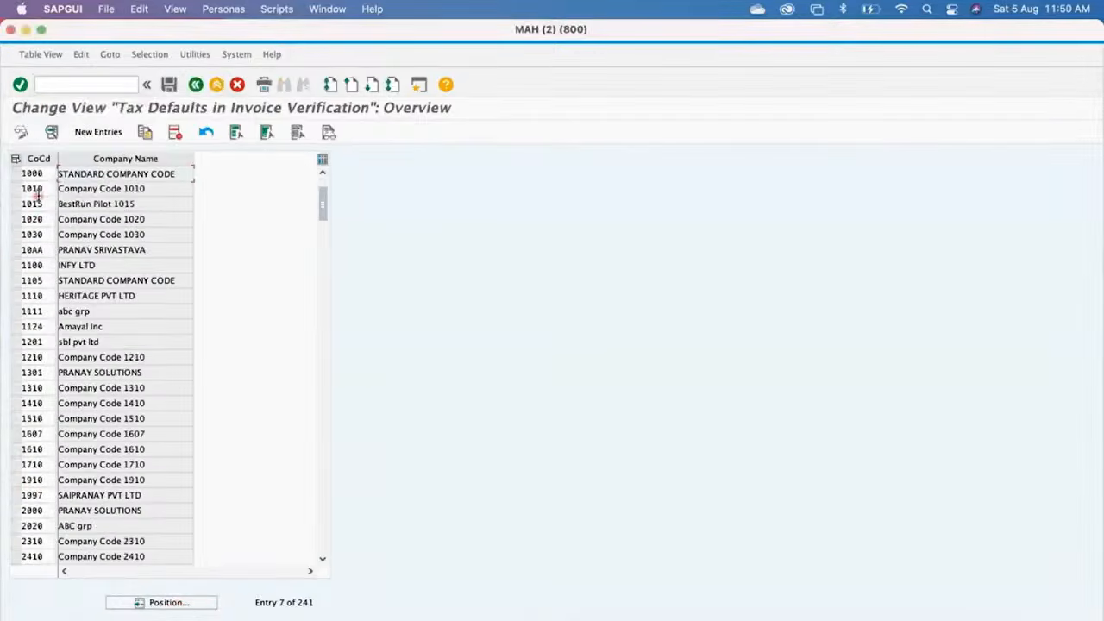
click(15, 173)
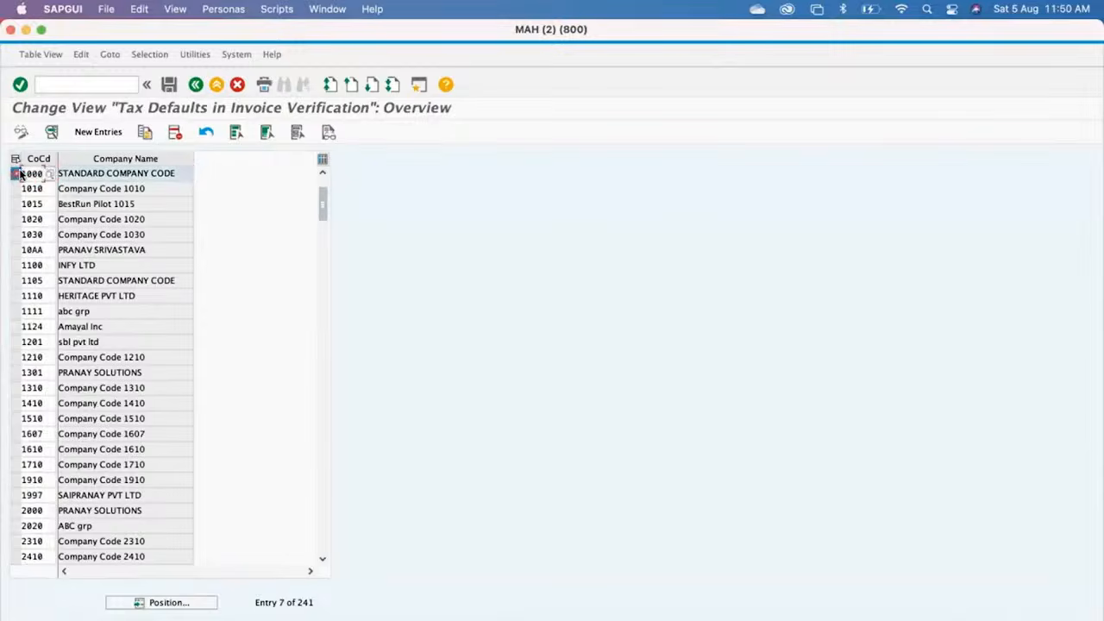
click(51, 134)
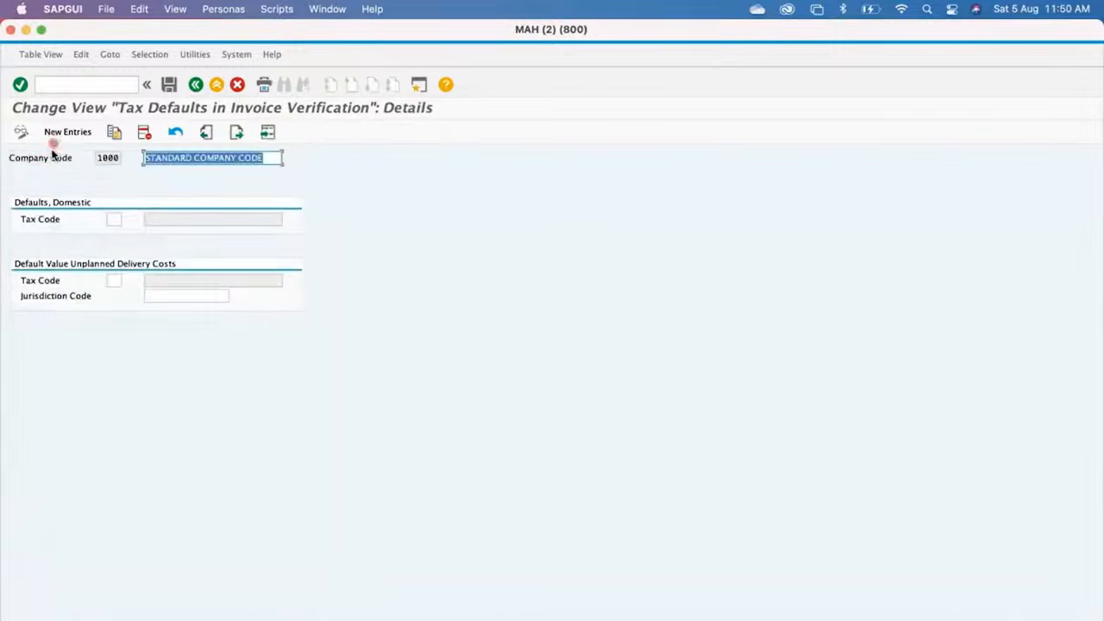
click(117, 219)
click(116, 281)
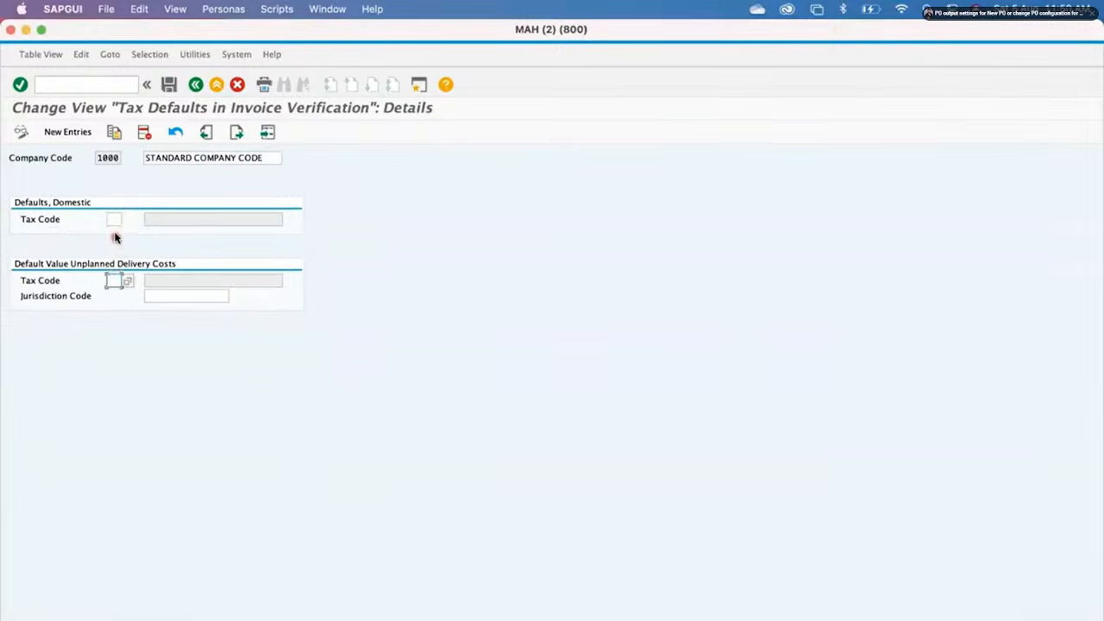
click(112, 217)
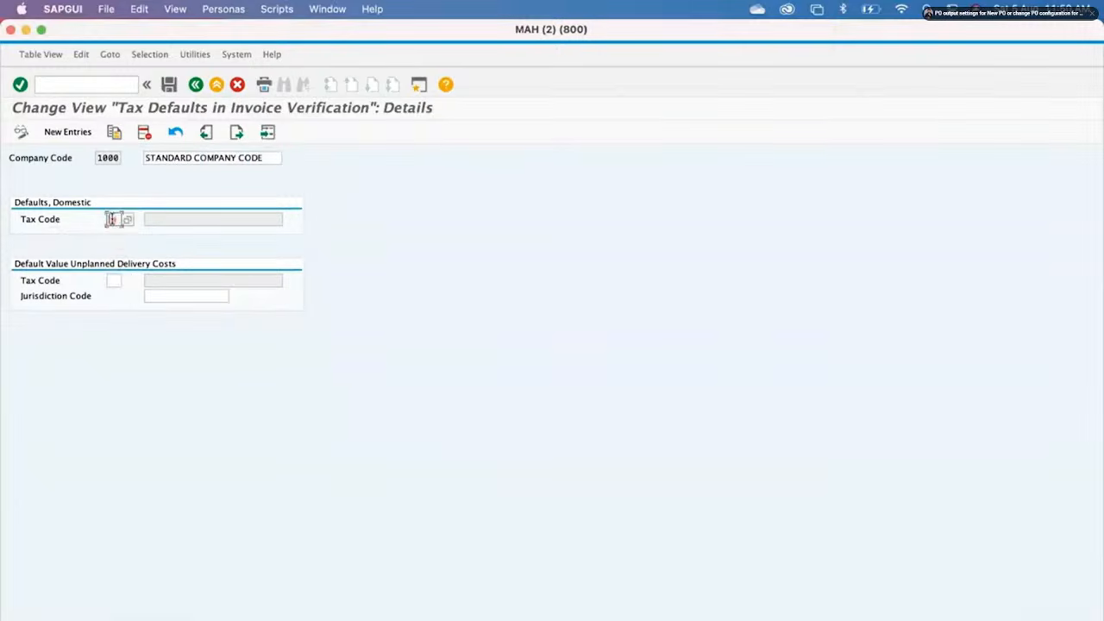
Return to the tax defaults overview and examine the default tax codes of company code 1030
click(196, 84)
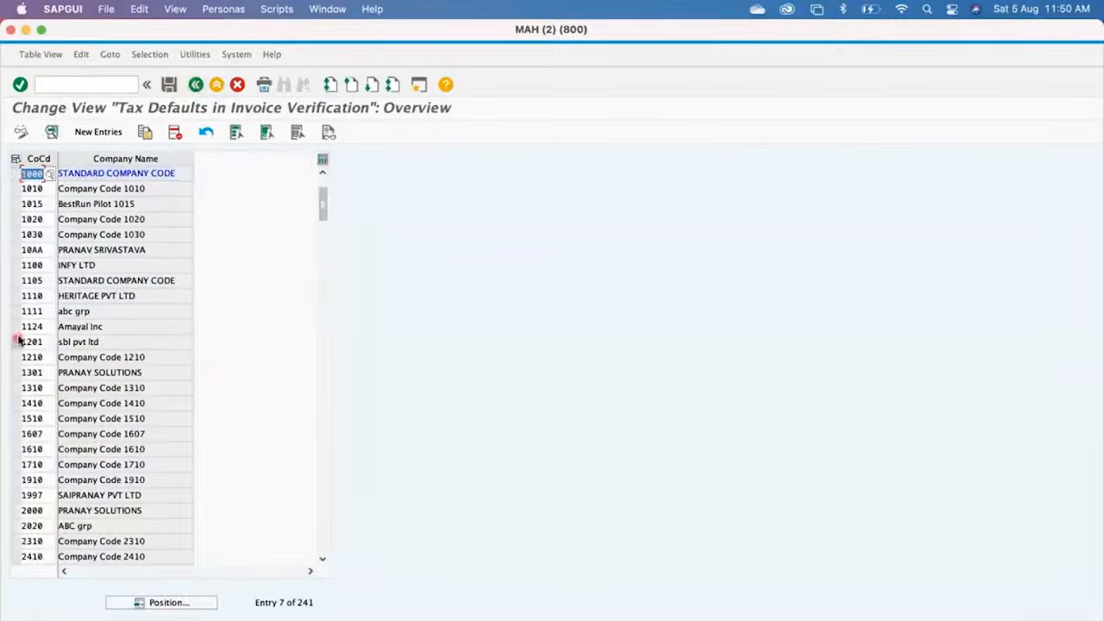
click(15, 236)
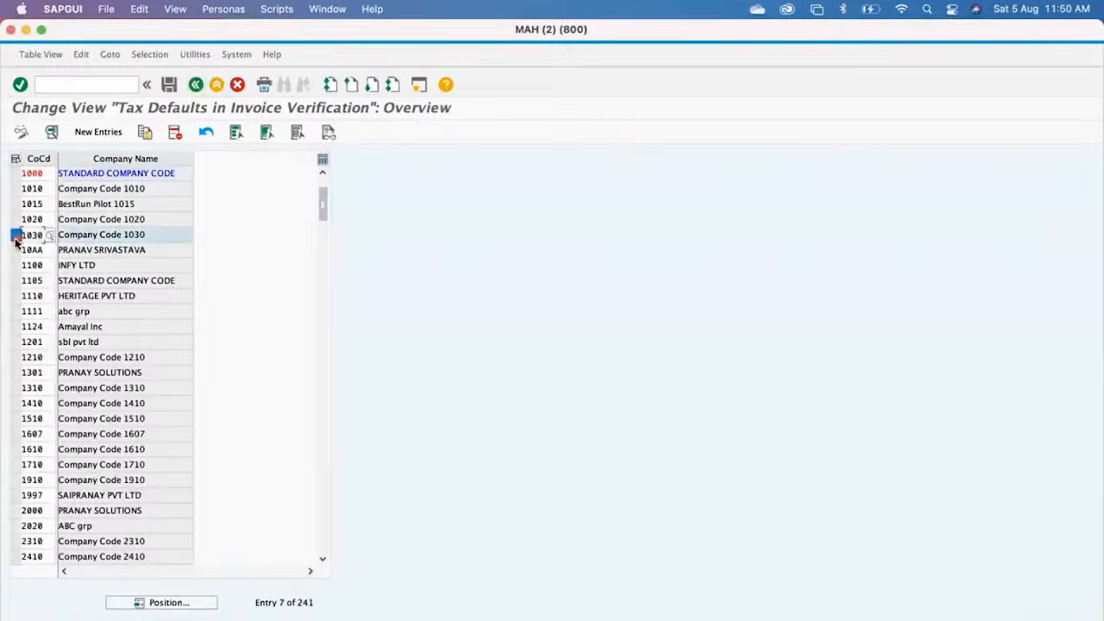
click(52, 131)
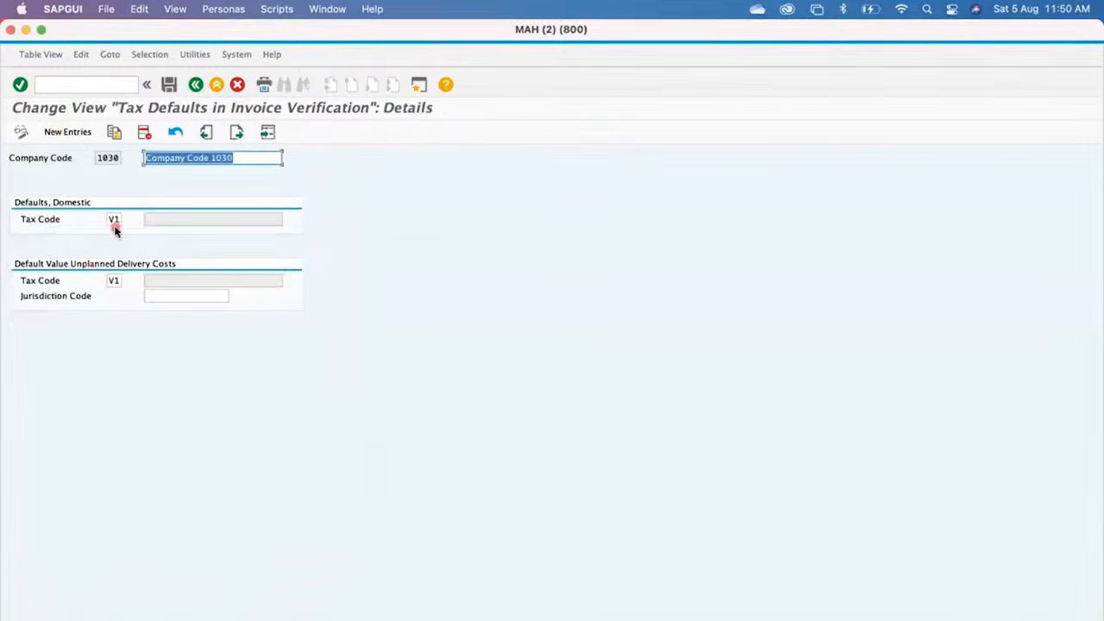
Open incoming invoice entry MIRO in an additional session and switch it to company code 1030
click(90, 83)
text(/)
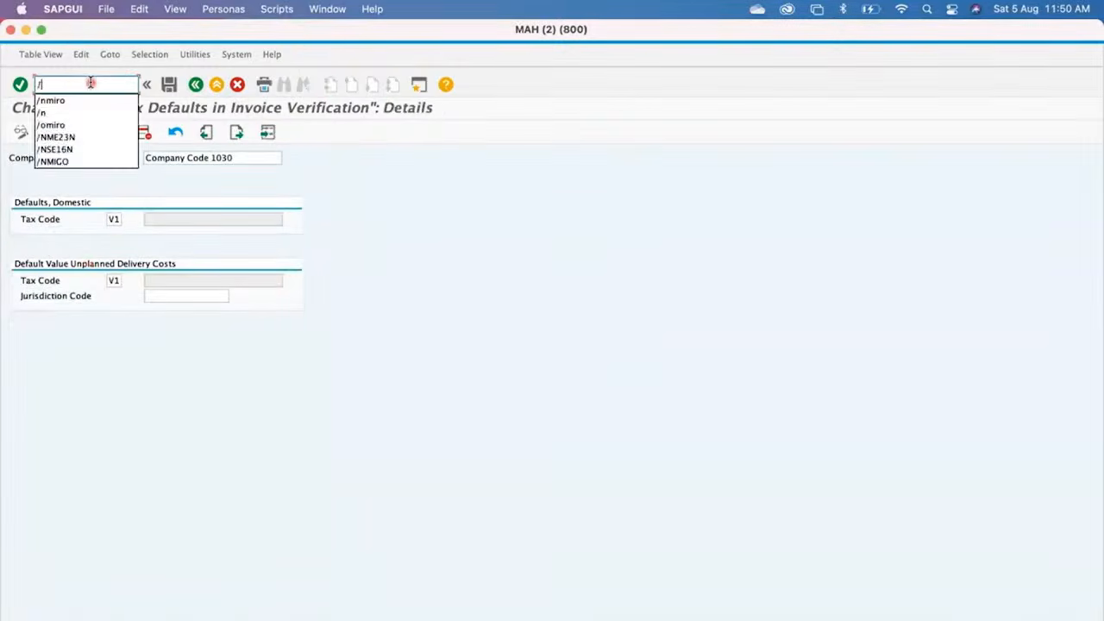
text(OMIRO)
key(Return)
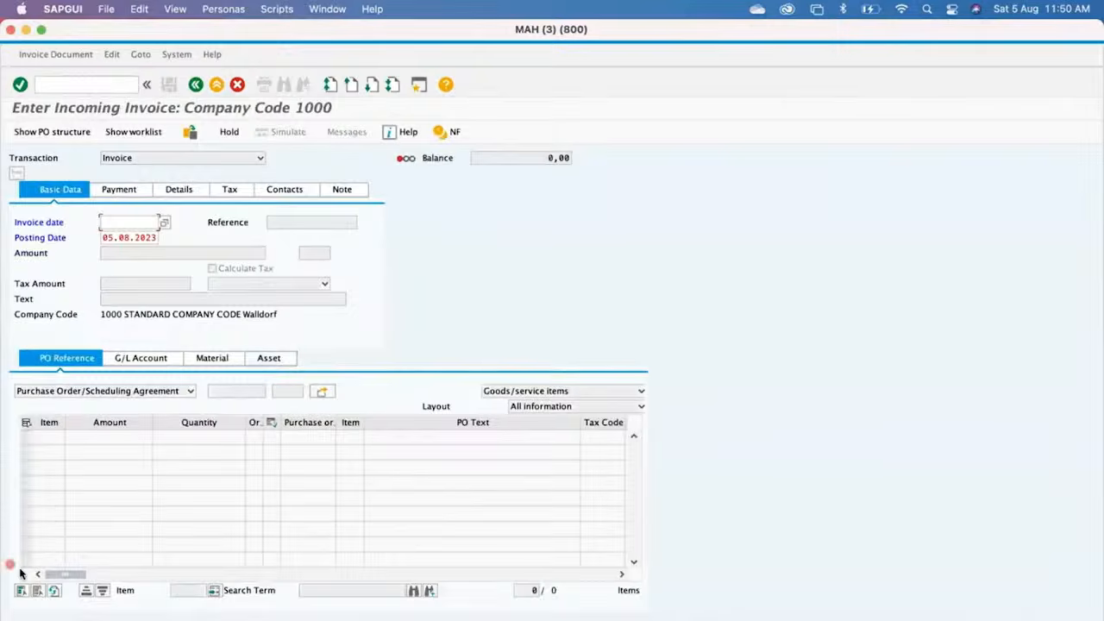
click(108, 56)
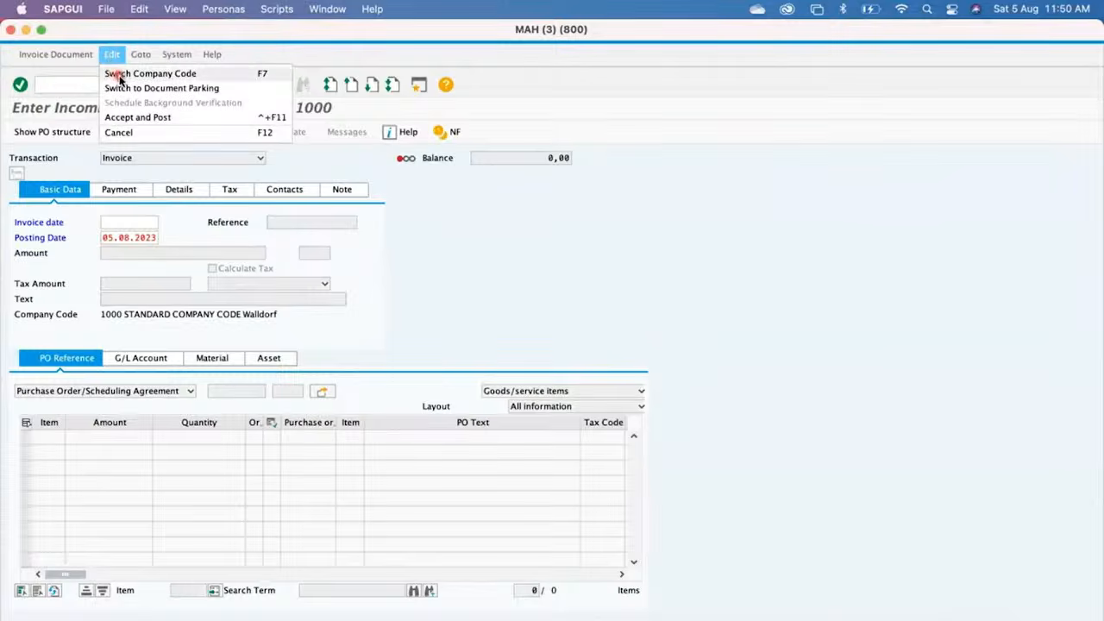
click(119, 76)
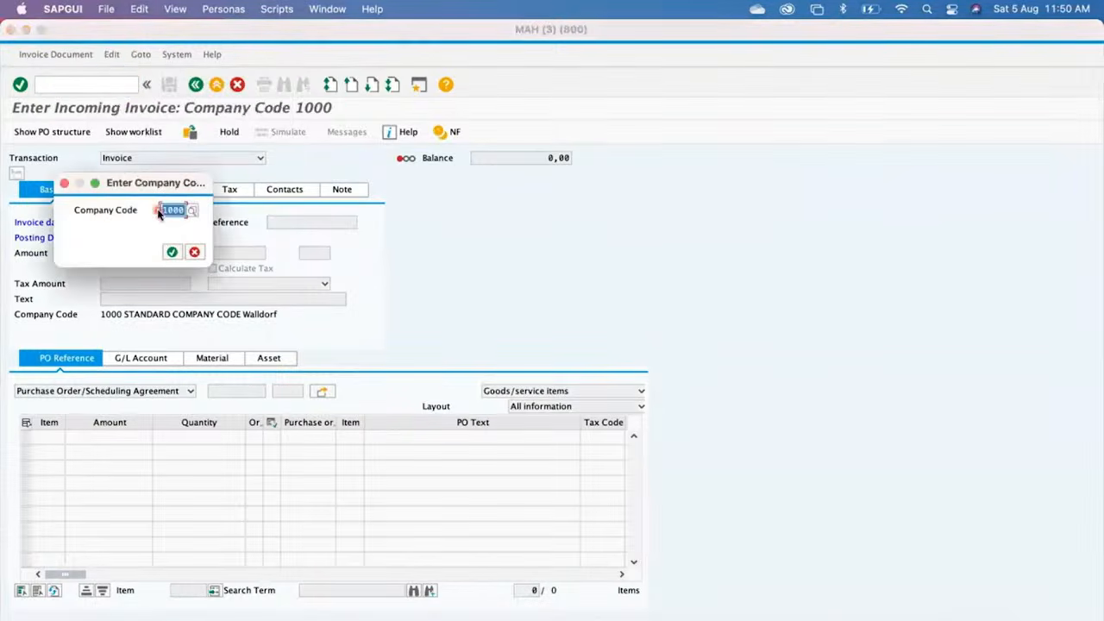
text(1030)
key(Return)
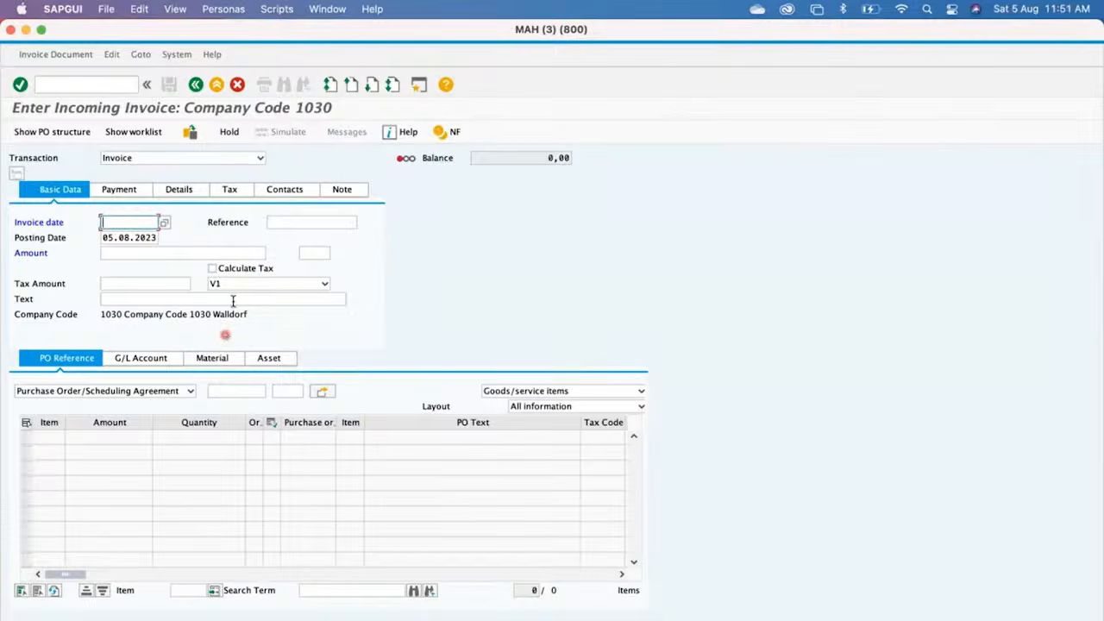
Leave the incoming invoice entry for company code 1030 with command /N
click(111, 54)
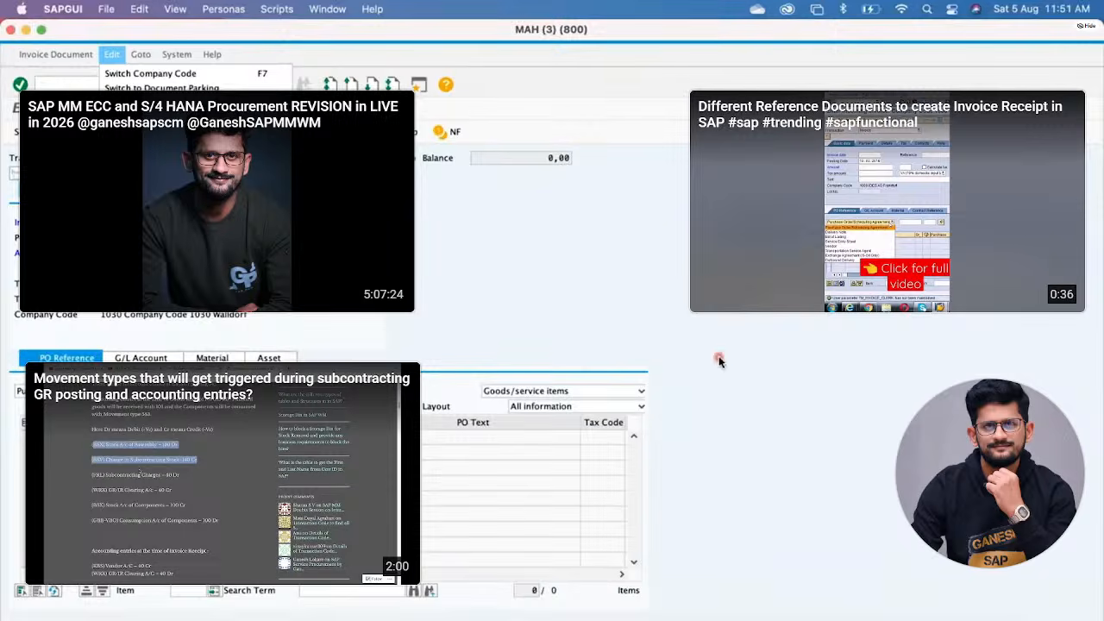
click(571, 317)
click(92, 82)
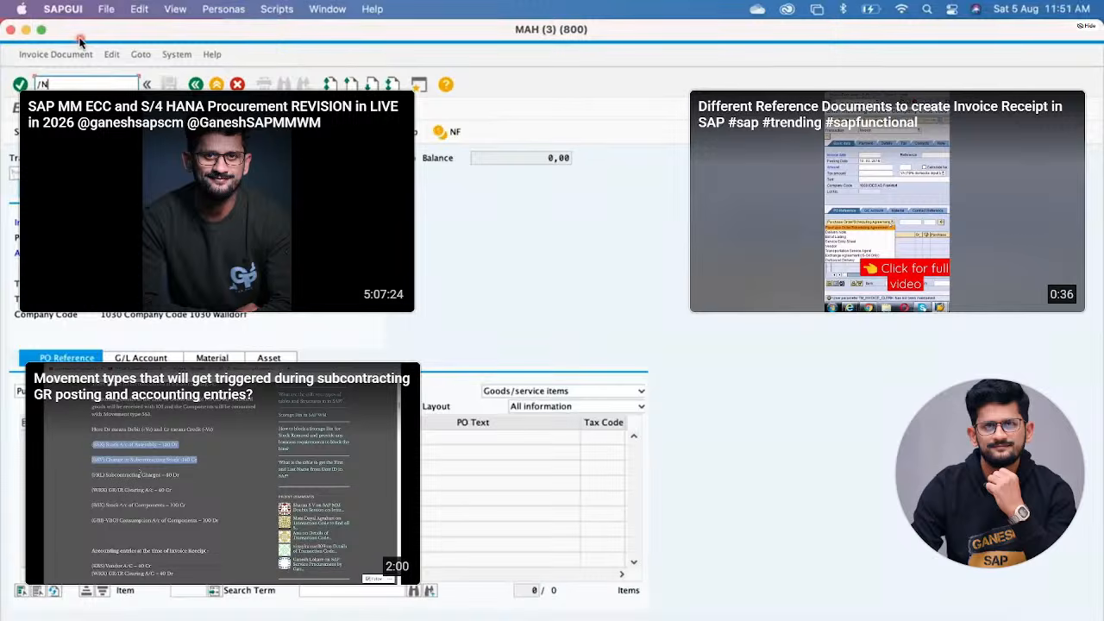
key(Return)
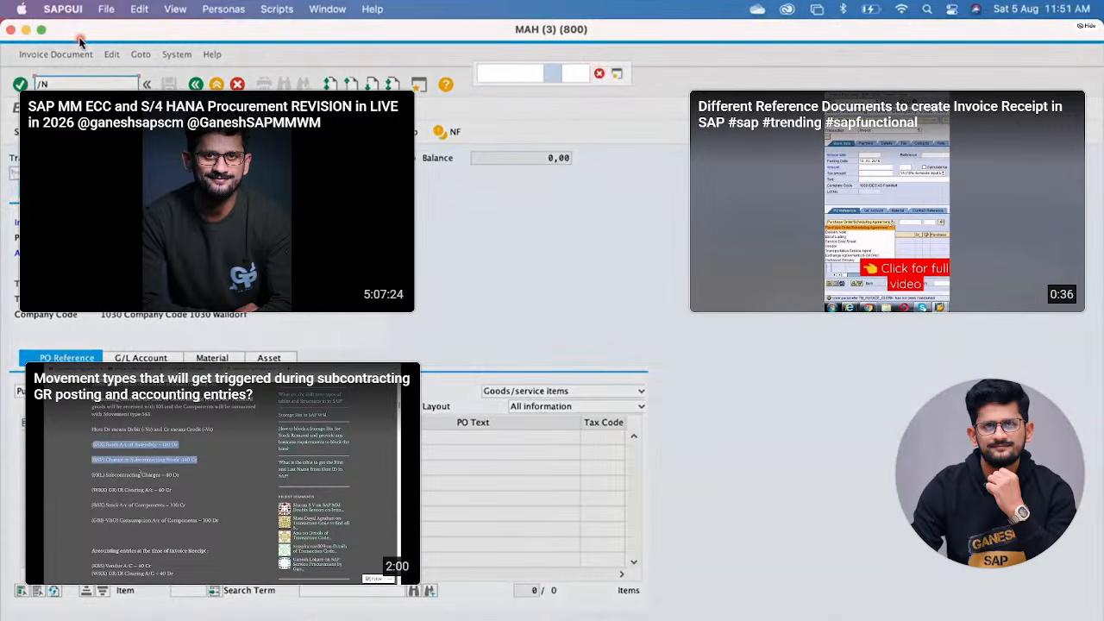